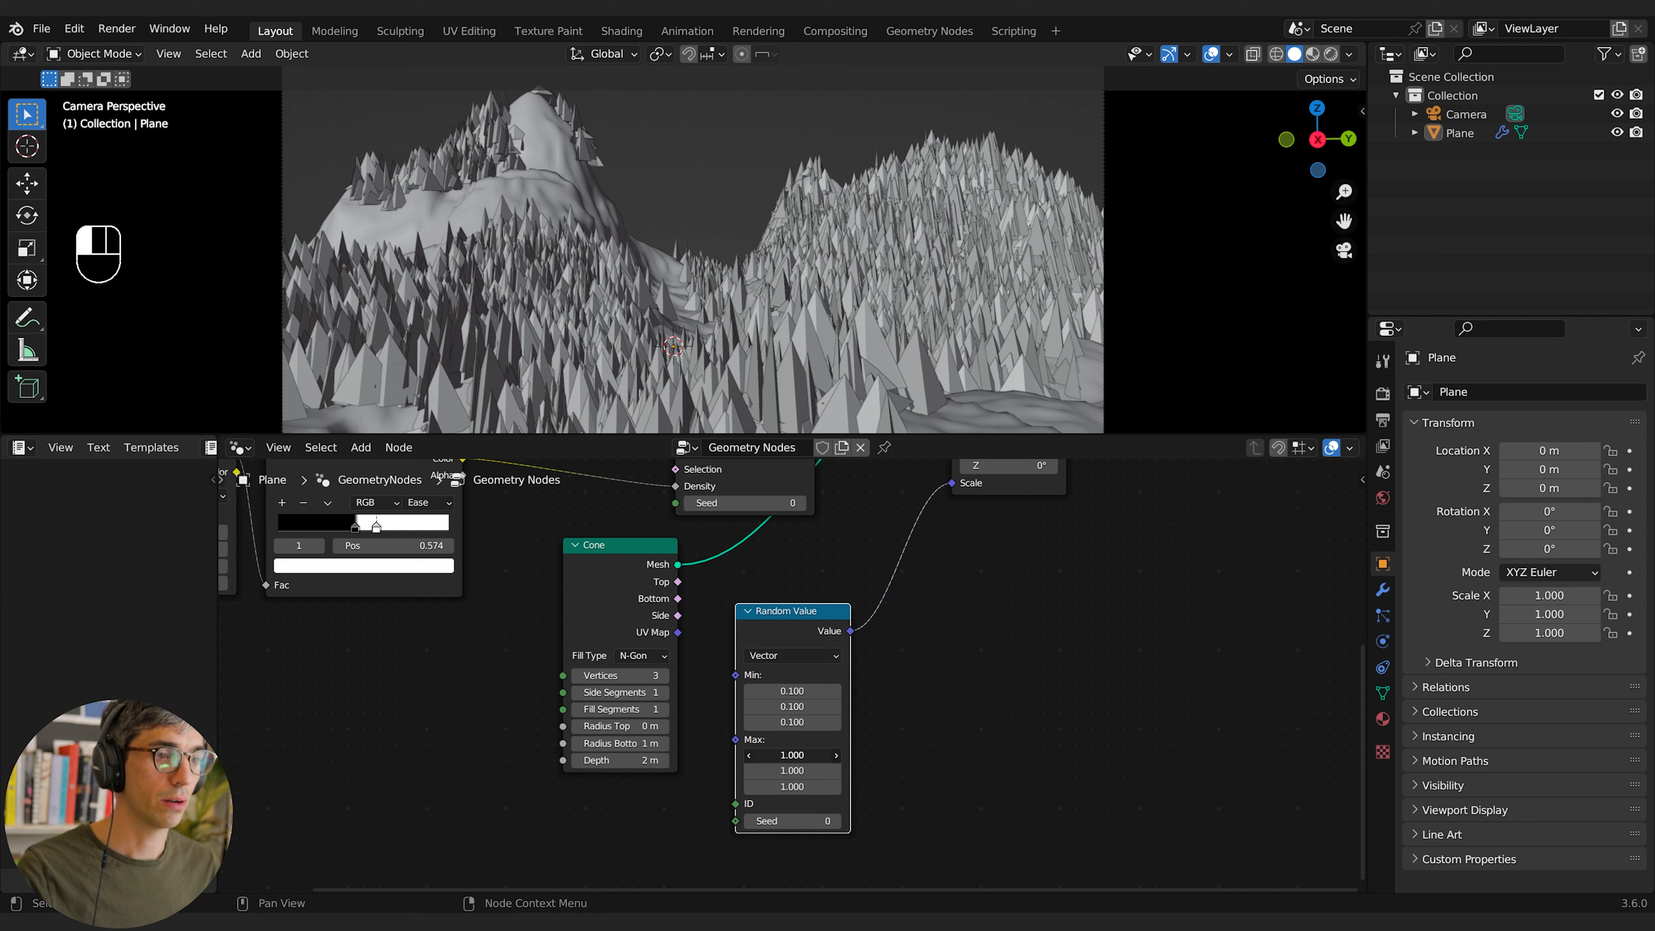
# Step: Set all three Max values of the Random Value node that scales the scattered cones to 0.2
pyautogui.write('.2')
pyautogui.press('Return')
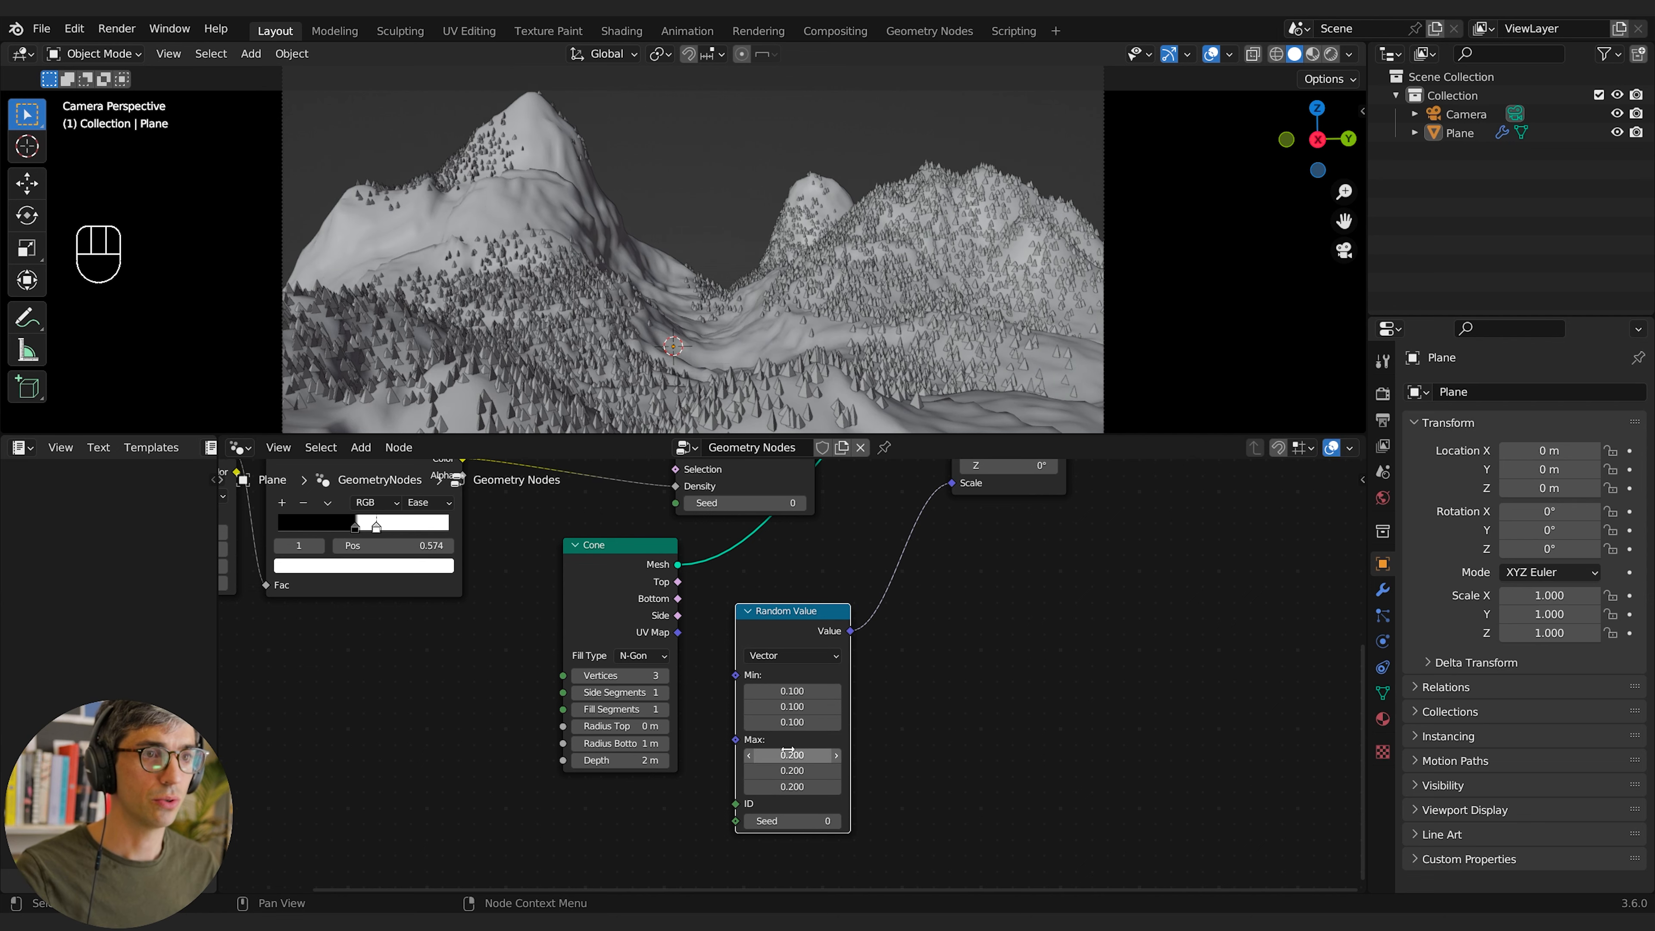
pyautogui.click(789, 786)
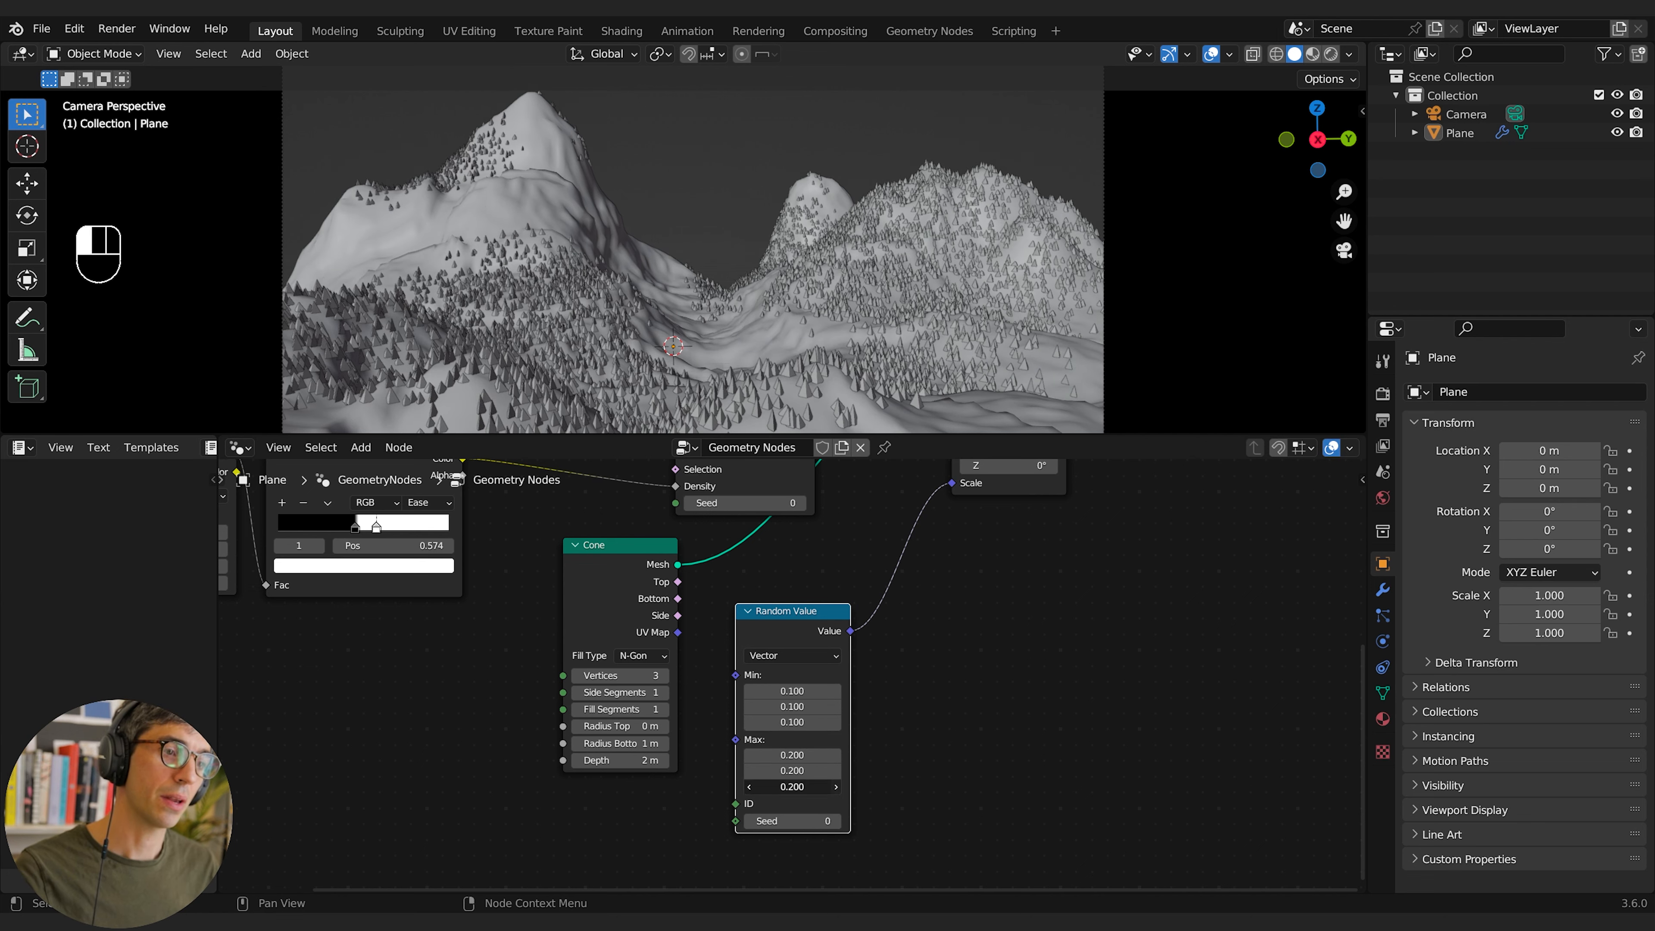
pyautogui.moveTo(789, 786); pyautogui.dragTo(835, 790)
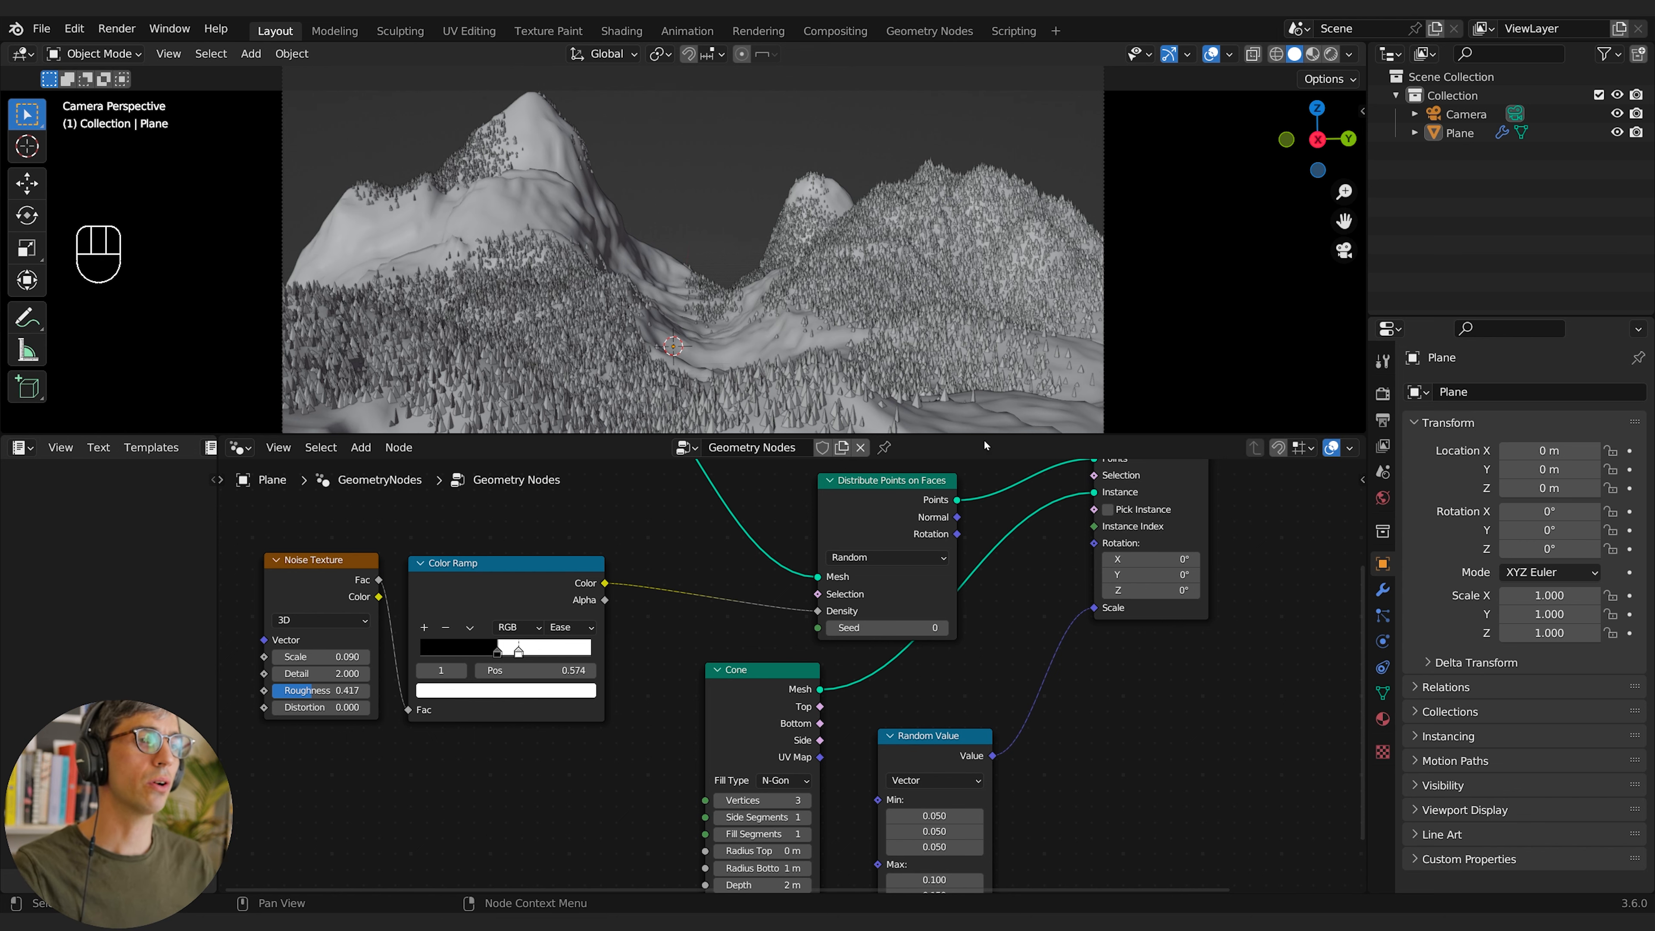
# Step: Enlarge the 3D viewport in rendered preview and enable Eevee's Ambient Occlusion, Bloom and Screen Space Reflections
pyautogui.moveTo(986, 435); pyautogui.dragTo(998, 572)
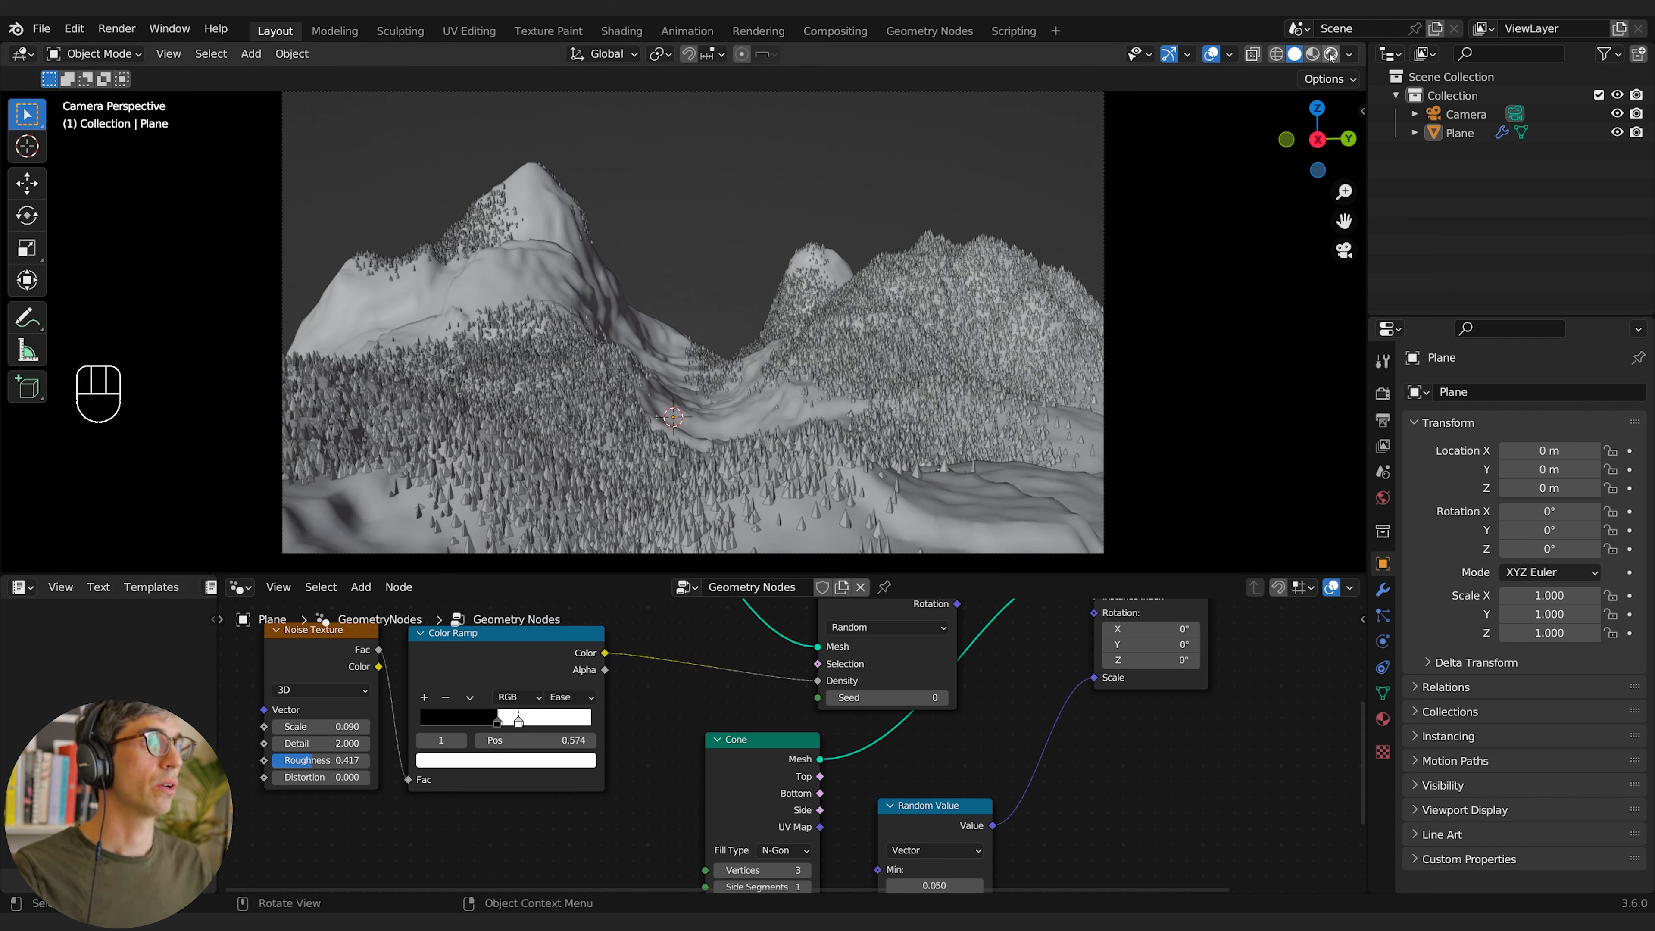
pyautogui.click(1382, 394)
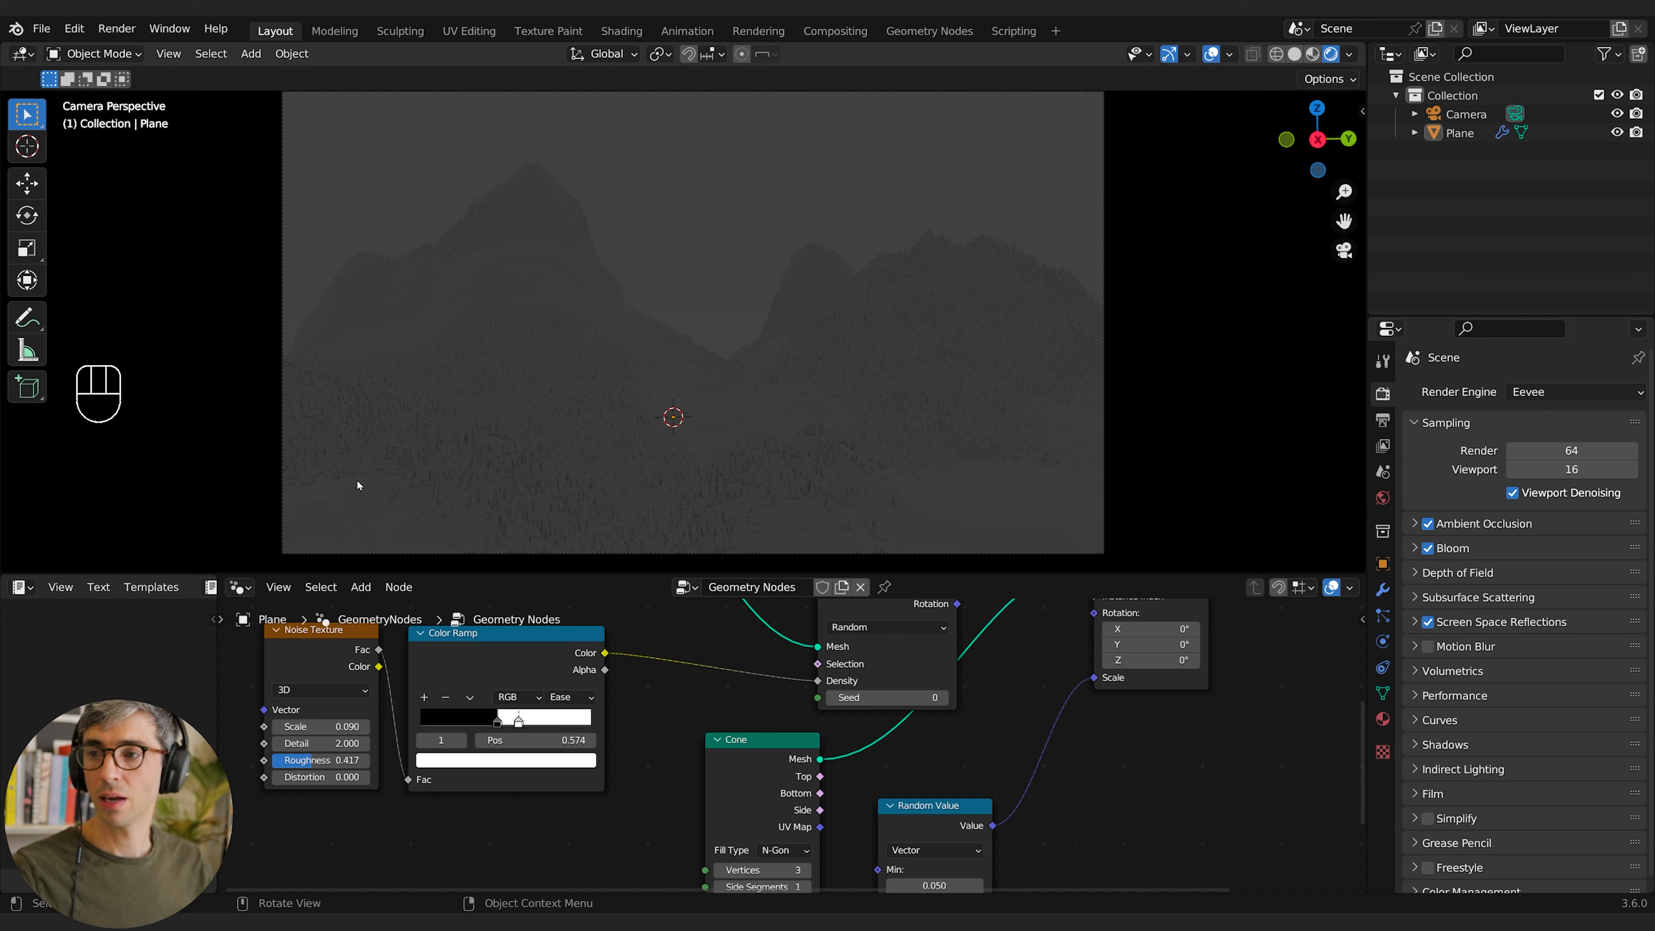
# Step: Switch to the browser and look at the Aerial Rocks 02 texture in Poly Haven's Terrain category
pyautogui.moveTo(395, 923)
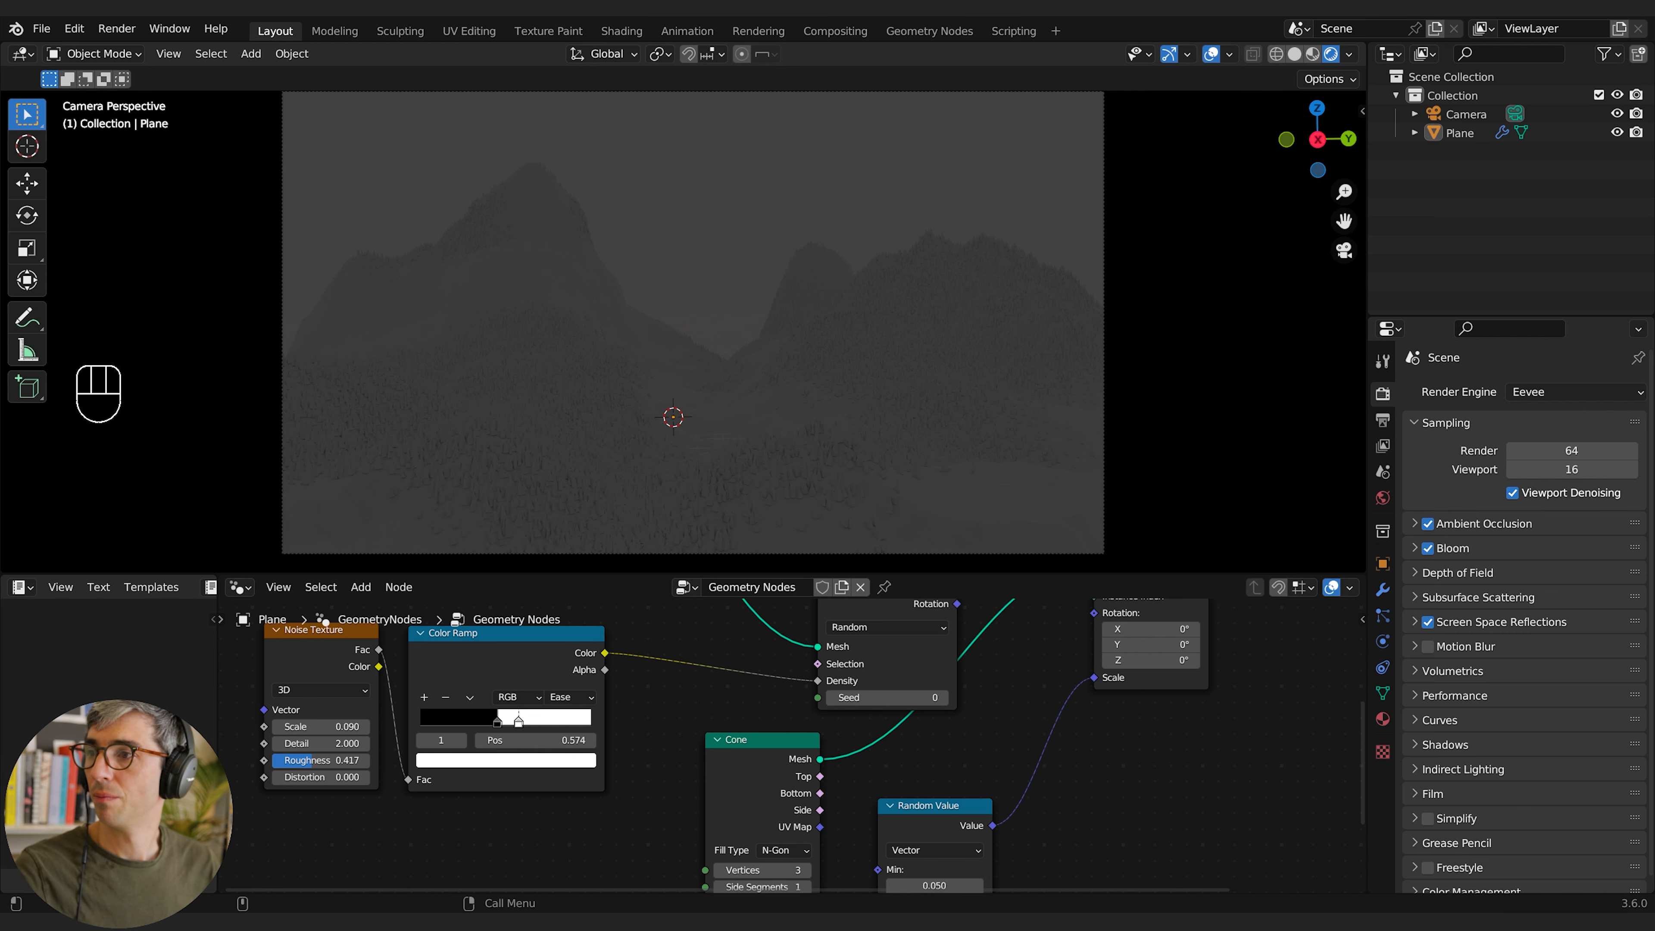
pyautogui.moveTo(274, 928); pyautogui.dragTo(530, 95)
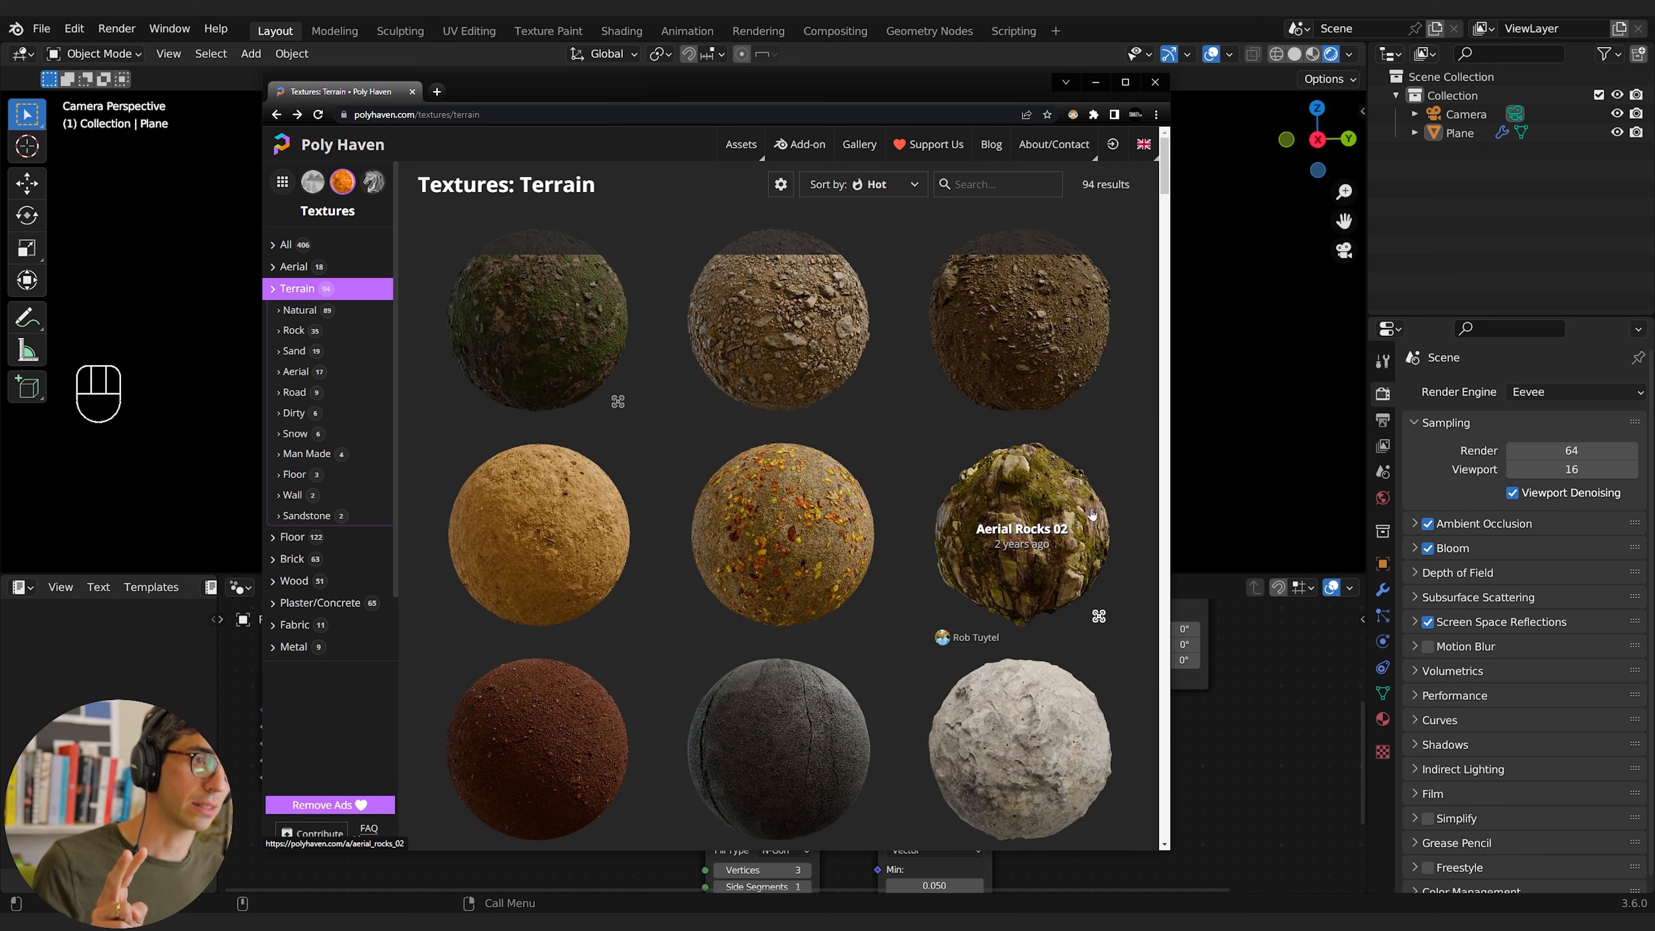
pyautogui.click(1049, 506)
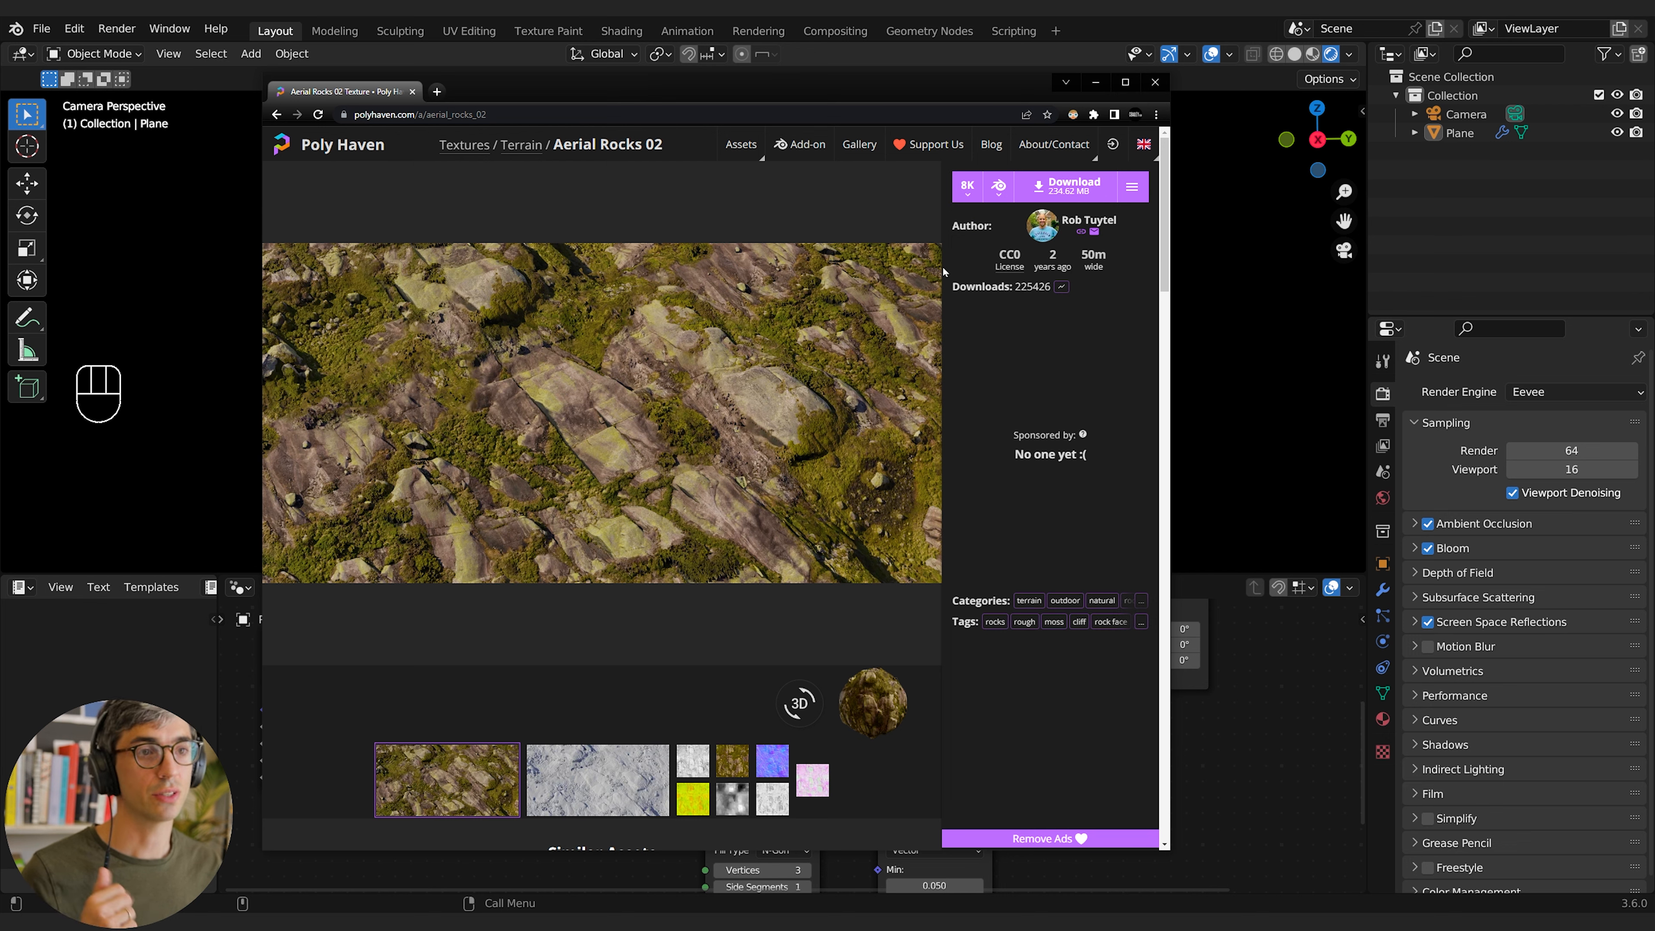
pyautogui.click(276, 116)
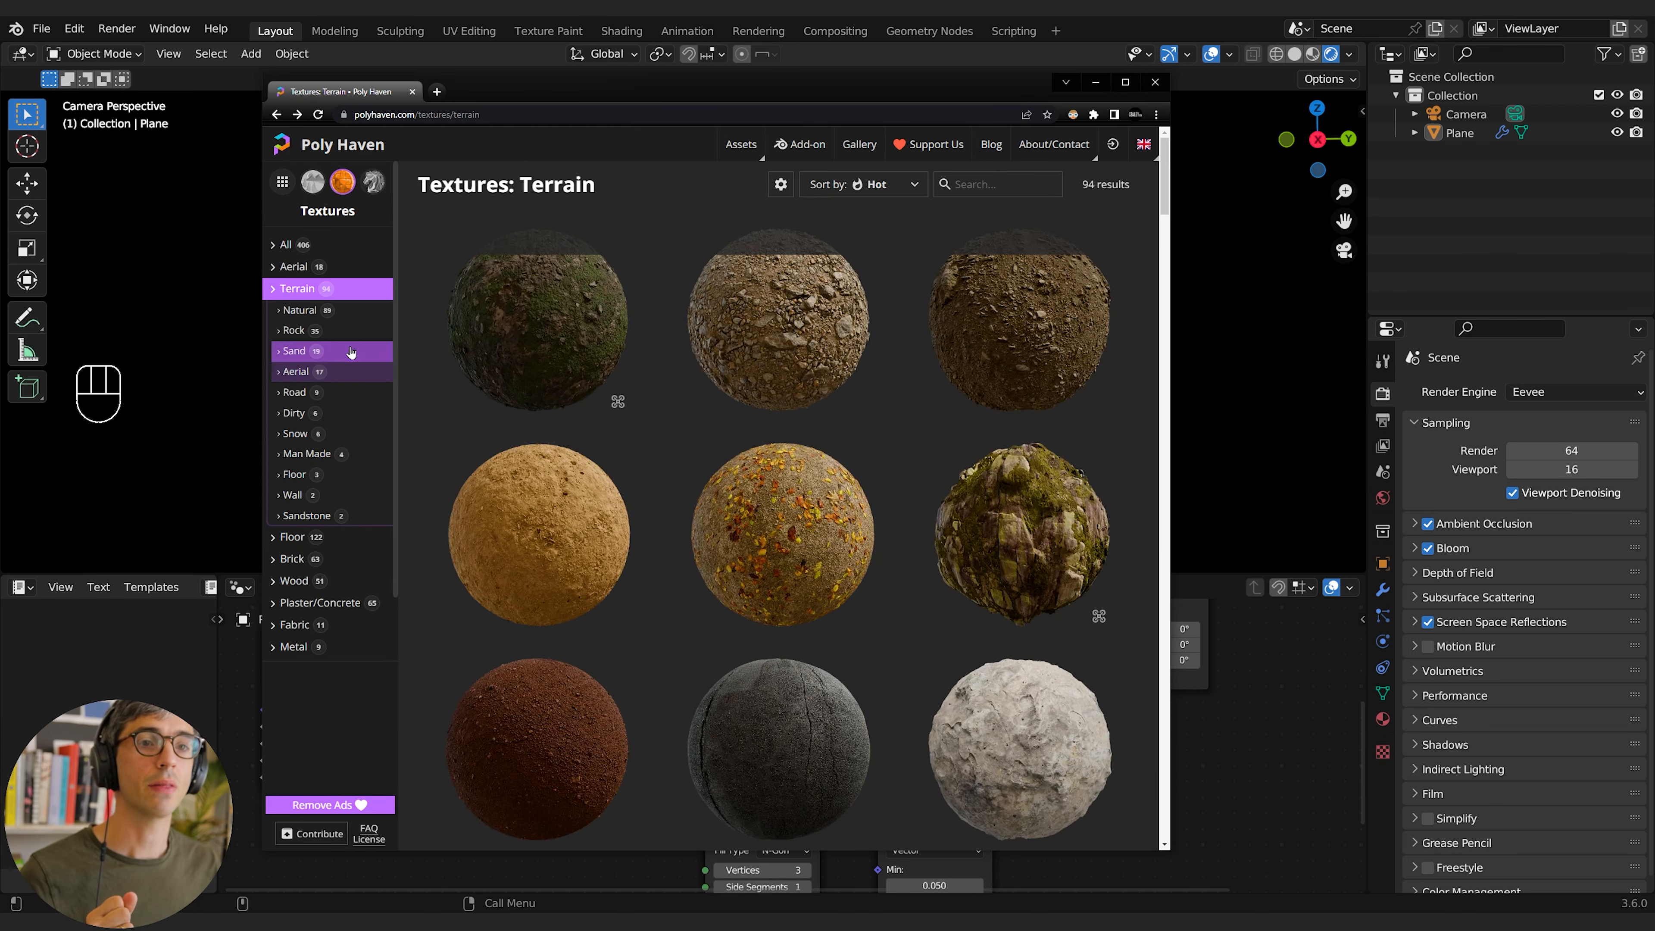
# Step: Browse the Sunrise/Sunset category of Poly Haven's HDRIs for a suitable sky
pyautogui.click(312, 181)
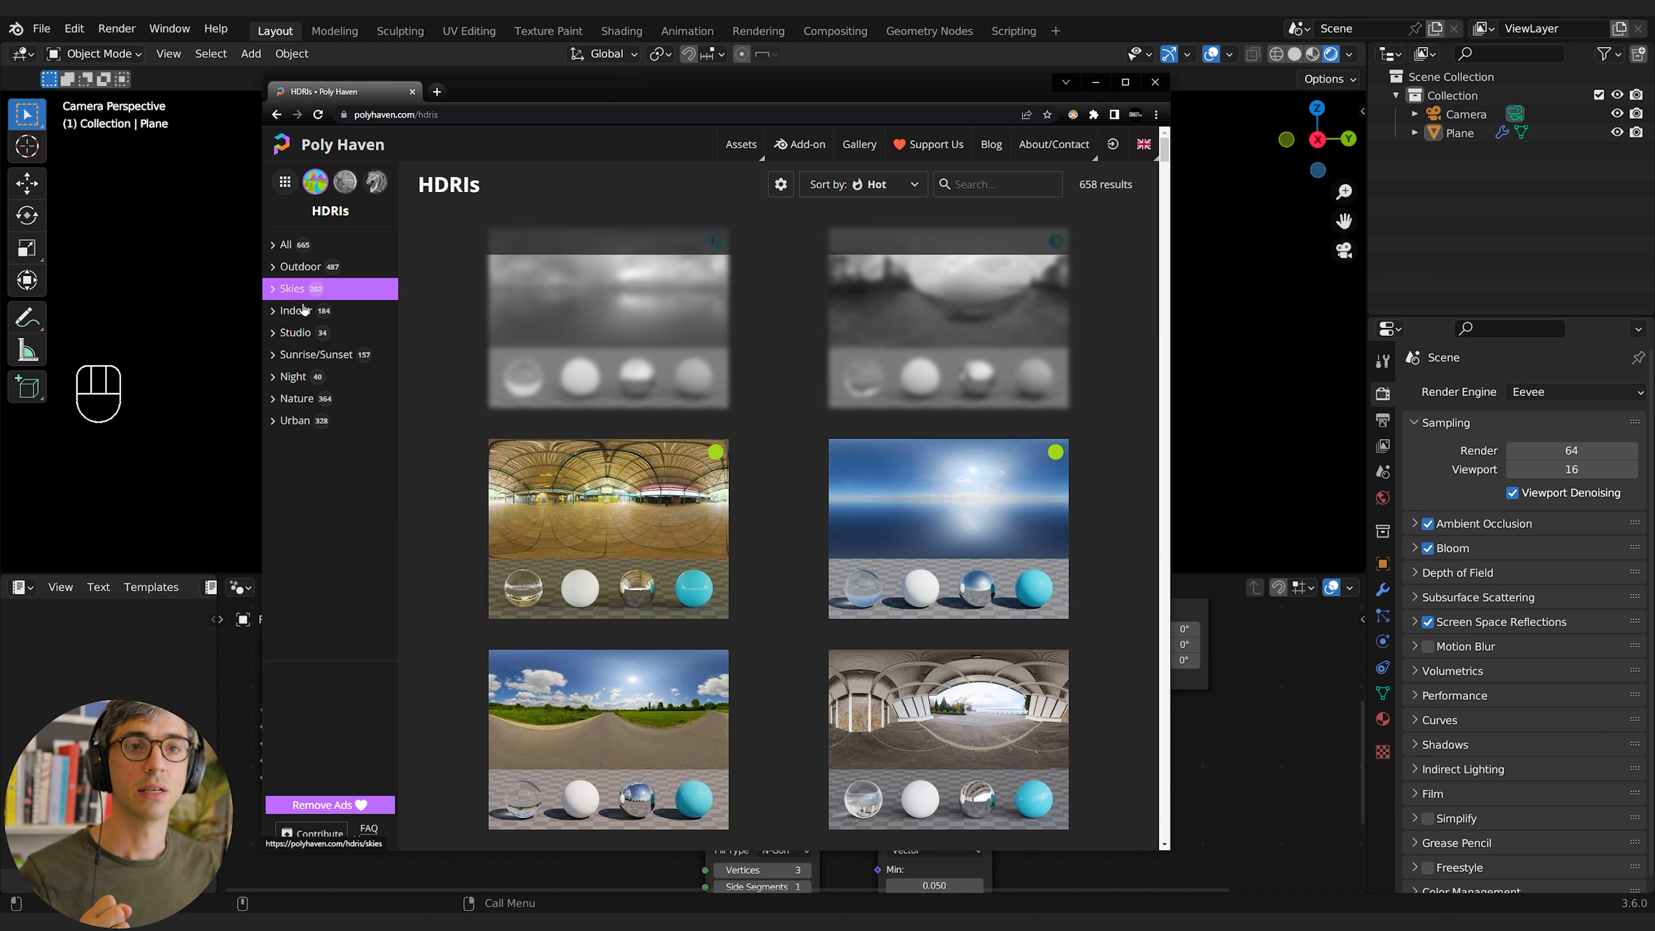
pyautogui.click(316, 354)
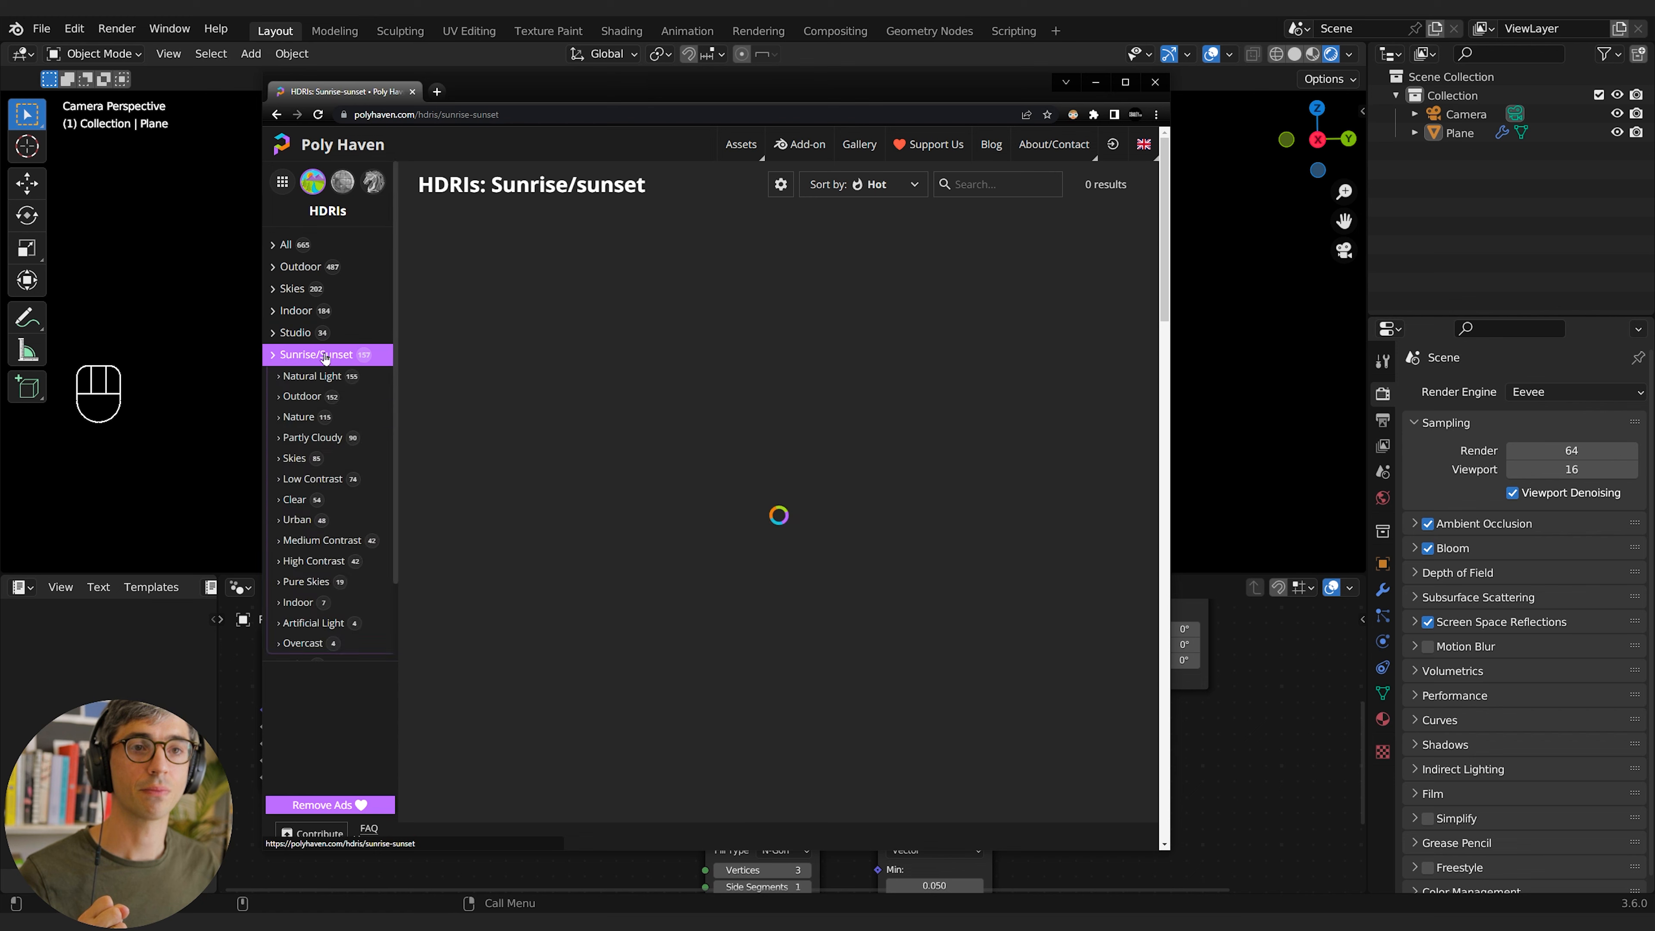
pyautogui.scroll(-15, 808, 445)
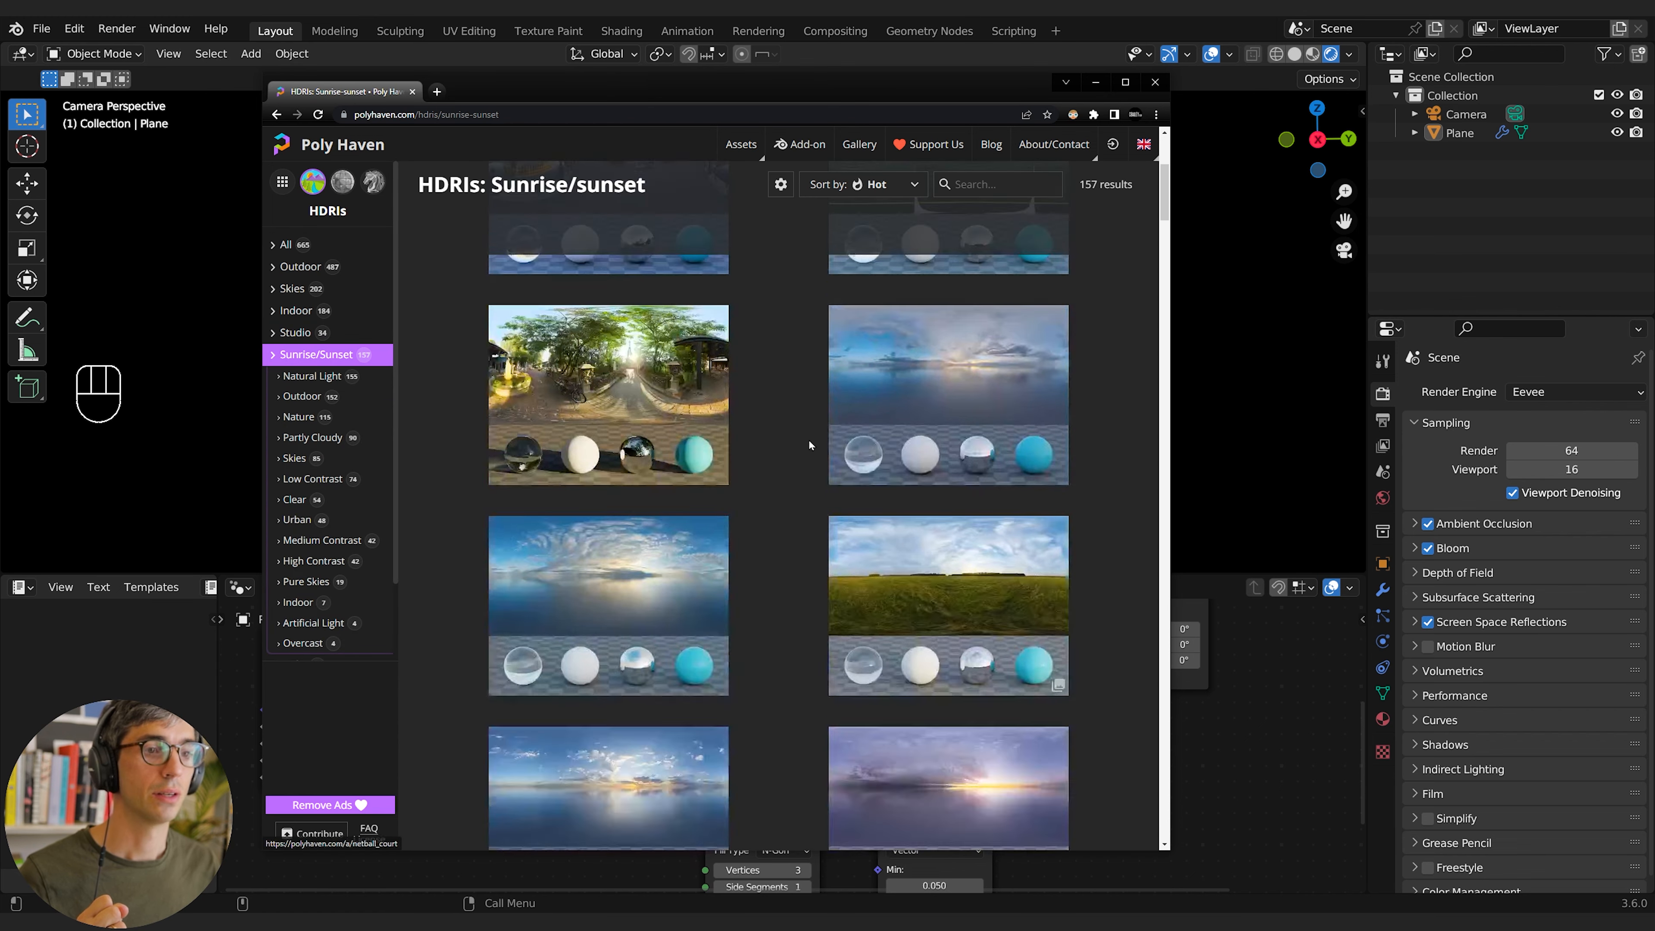
pyautogui.scroll(5, 808, 439)
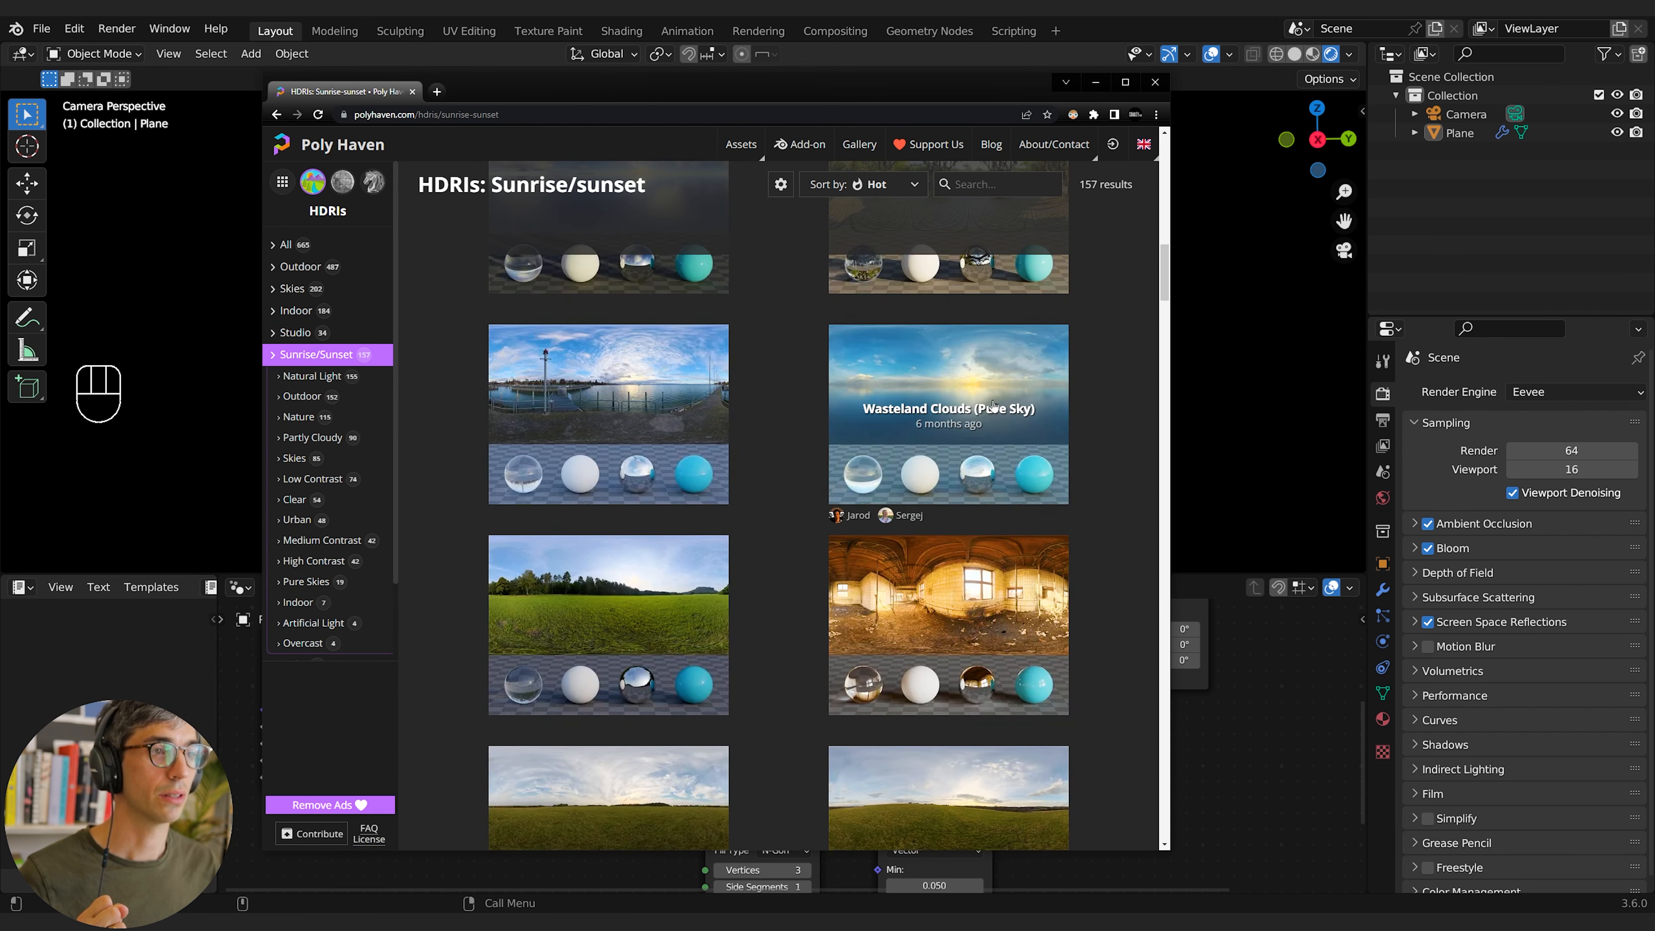
pyautogui.scroll(10, 806, 455)
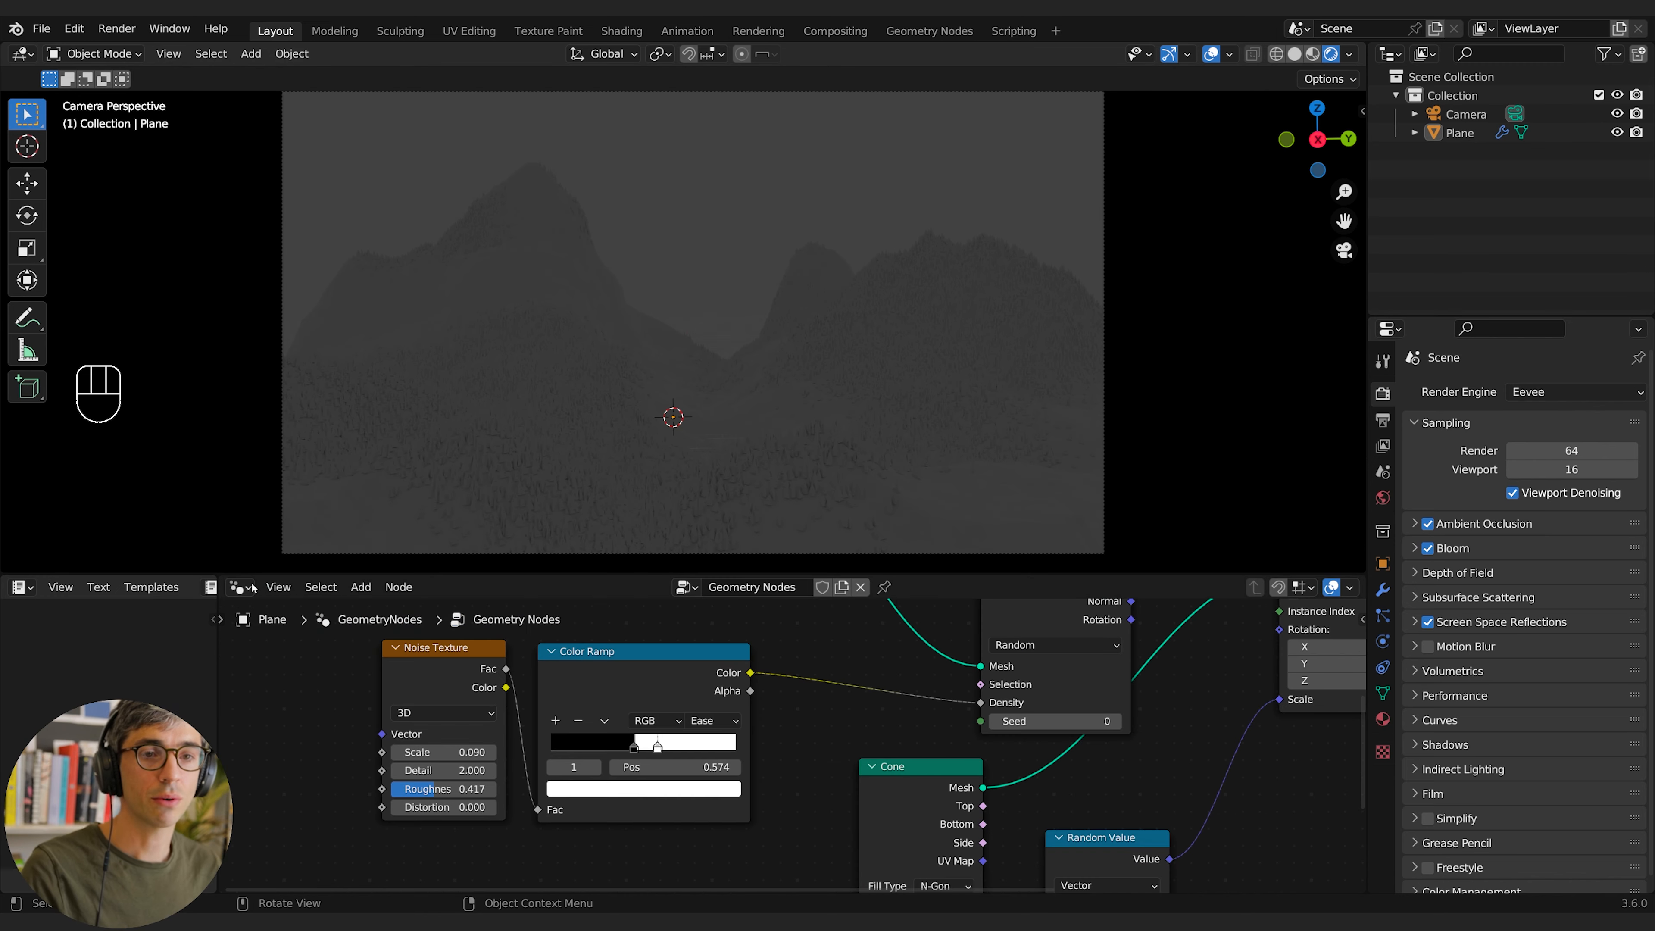
# Step: Switch Blender's Geometry Nodes area to the Shader Editor and display the World shader nodes
pyautogui.click(253, 589)
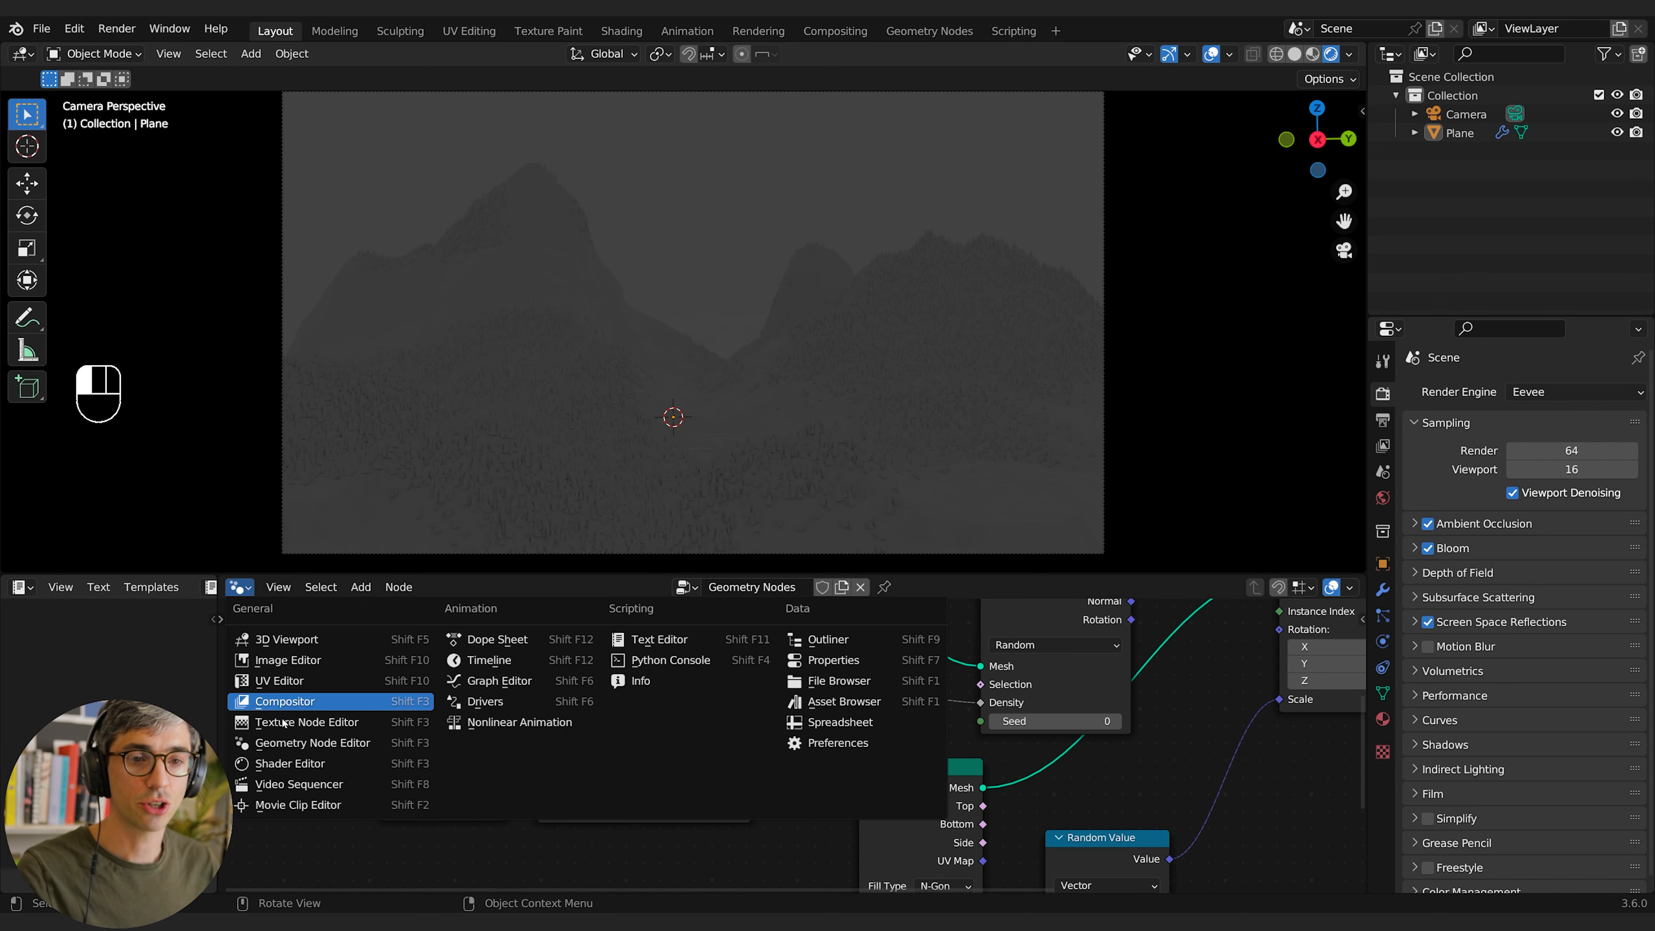
pyautogui.click(302, 766)
pyautogui.click(278, 589)
pyautogui.click(292, 627)
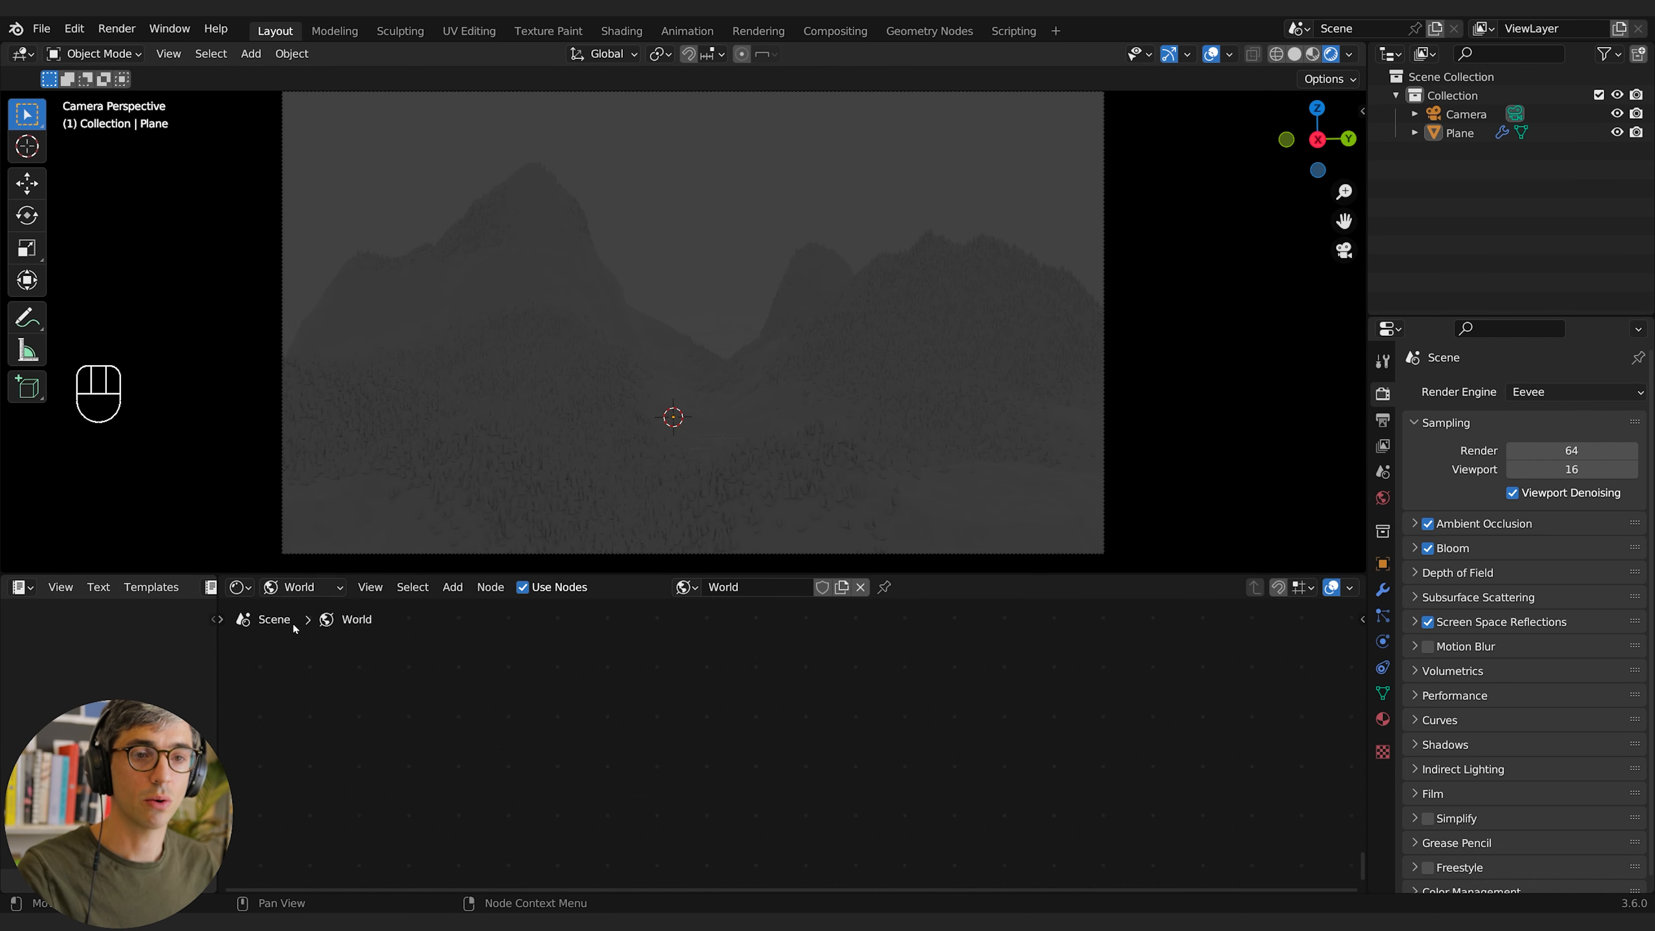
pyautogui.click(299, 589)
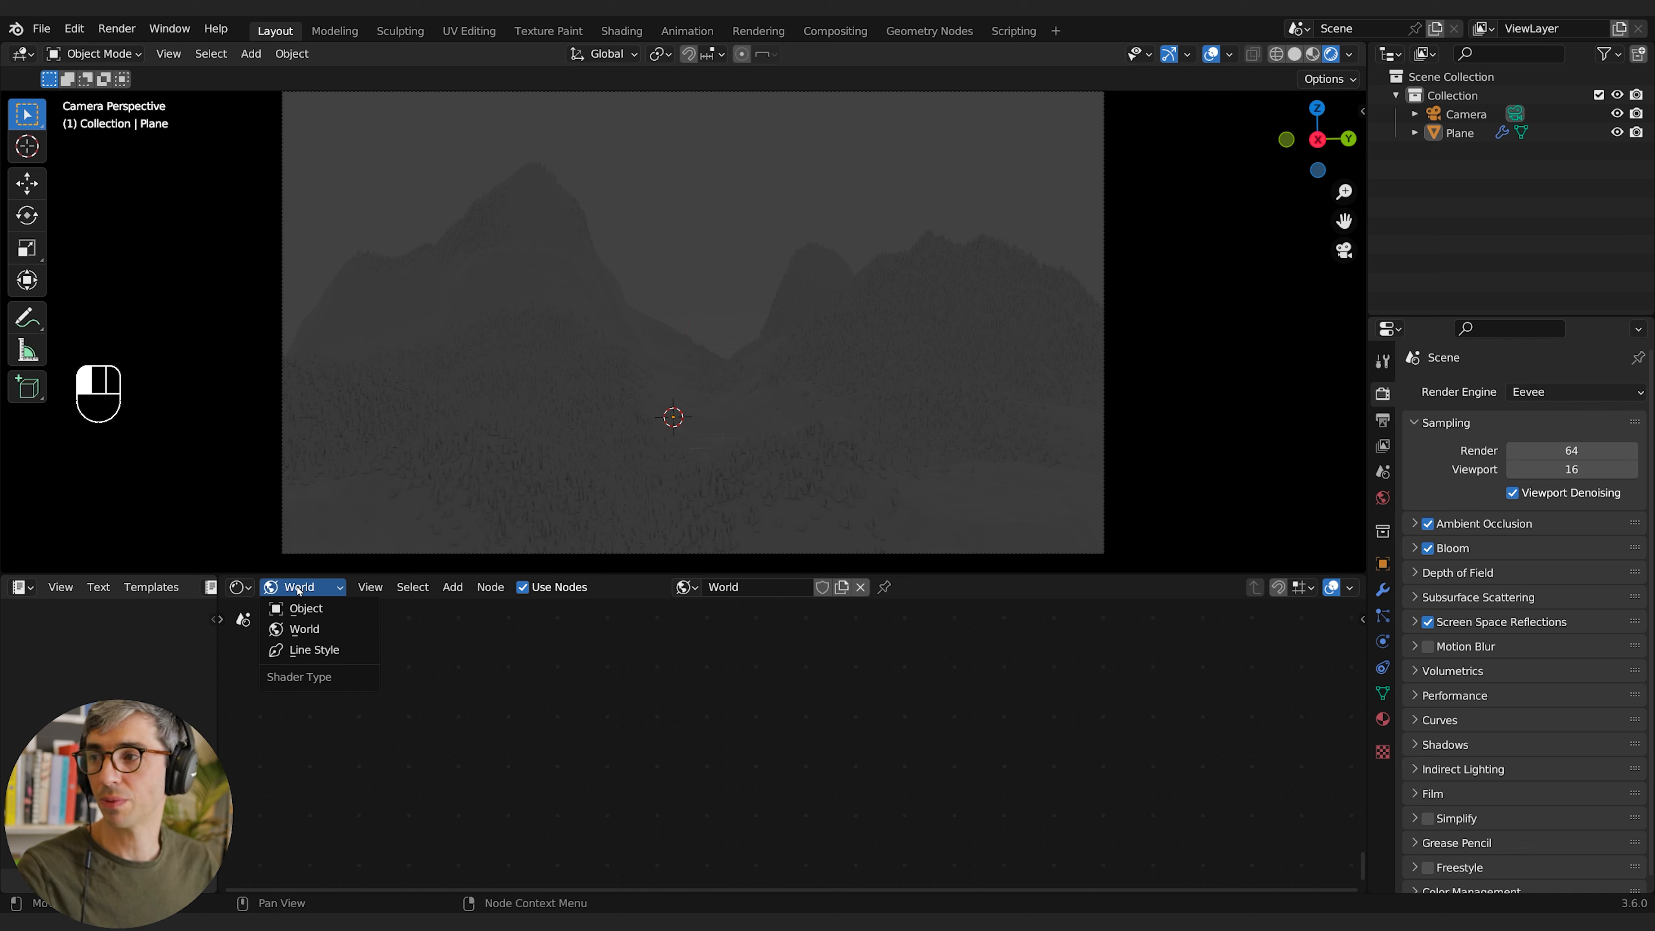
pyautogui.click(303, 629)
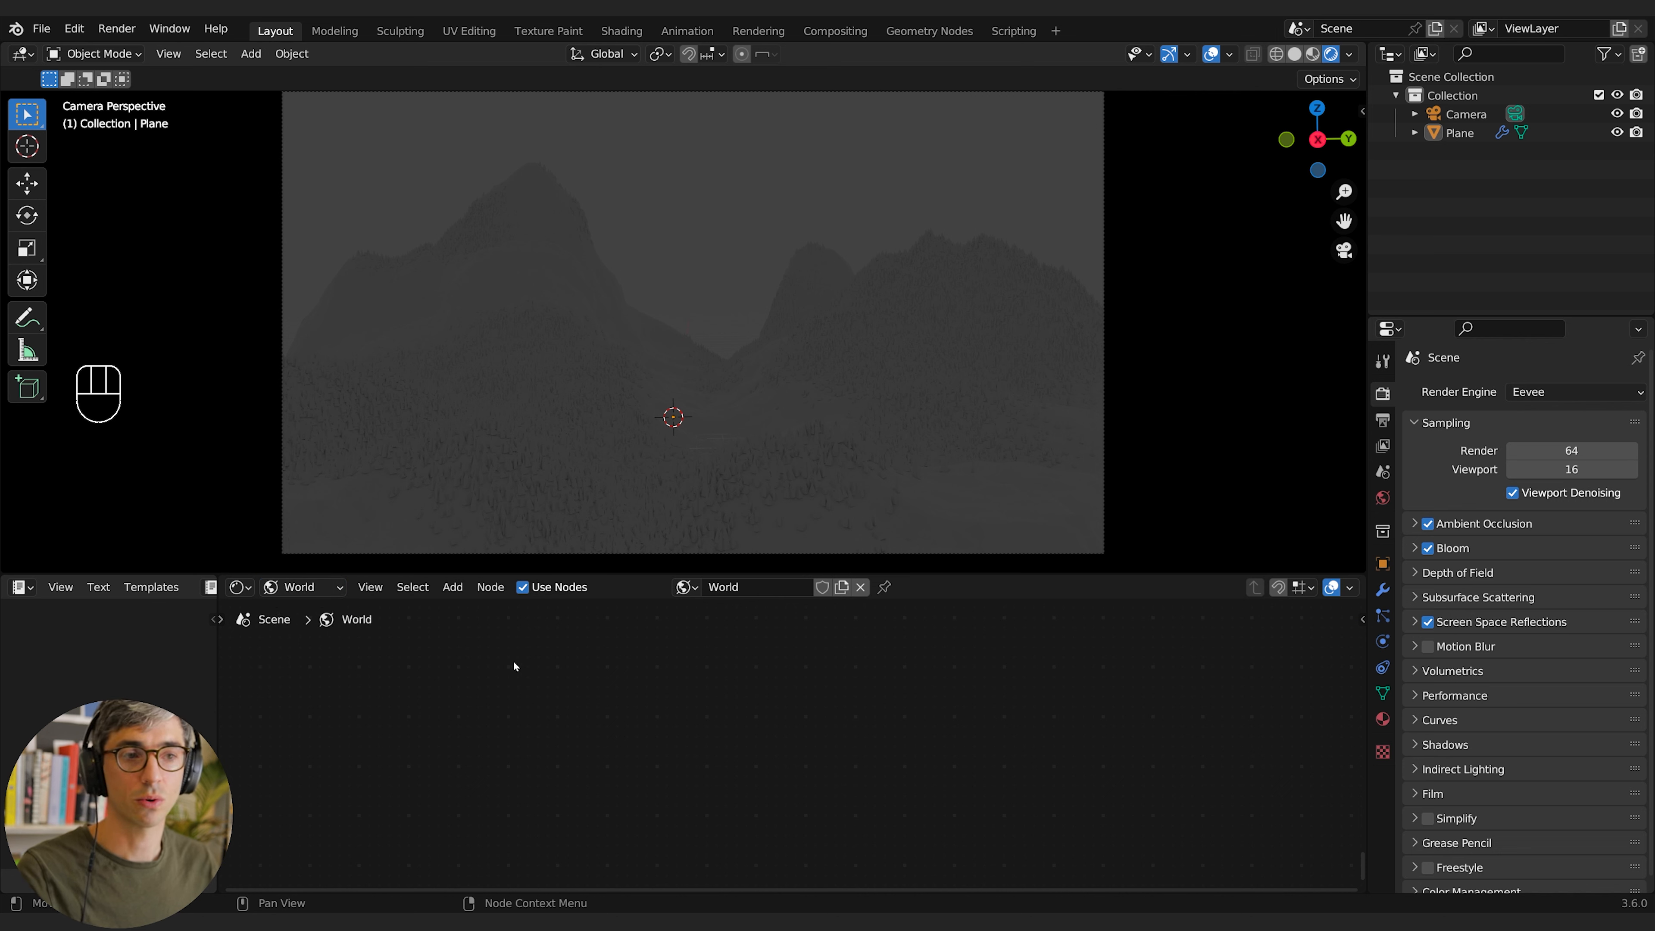
pyautogui.press('a')
pyautogui.press('KP_Decimal')
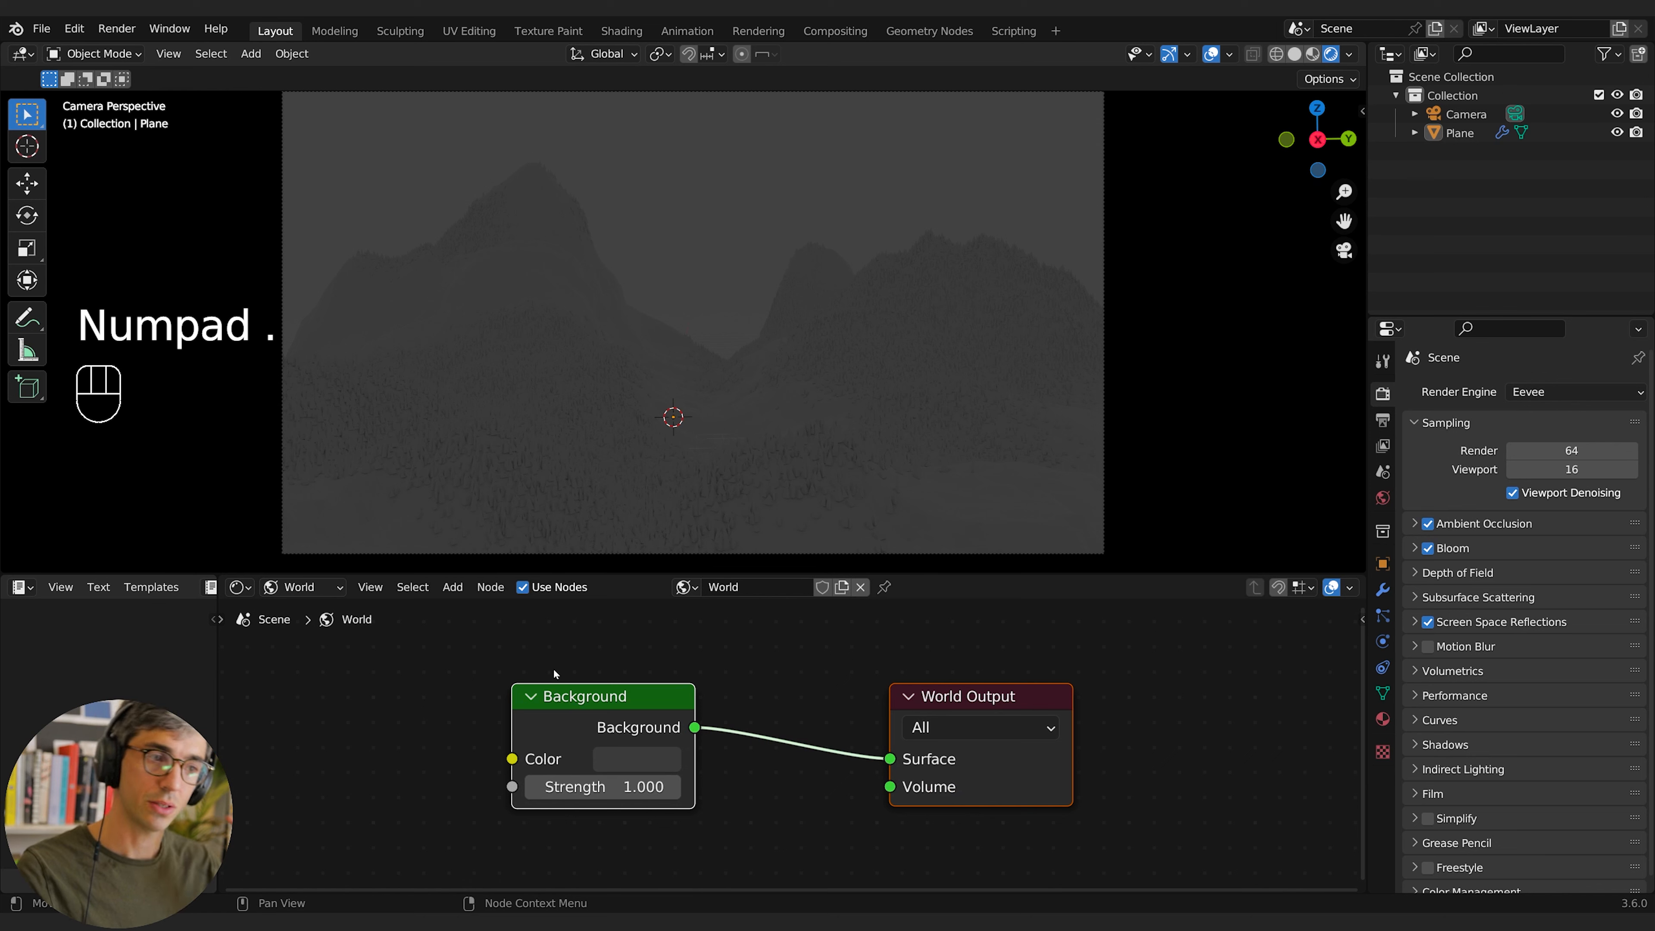
# Step: Add an Environment Texture node in front of the World's Background node
pyautogui.scroll(-4, 553, 669)
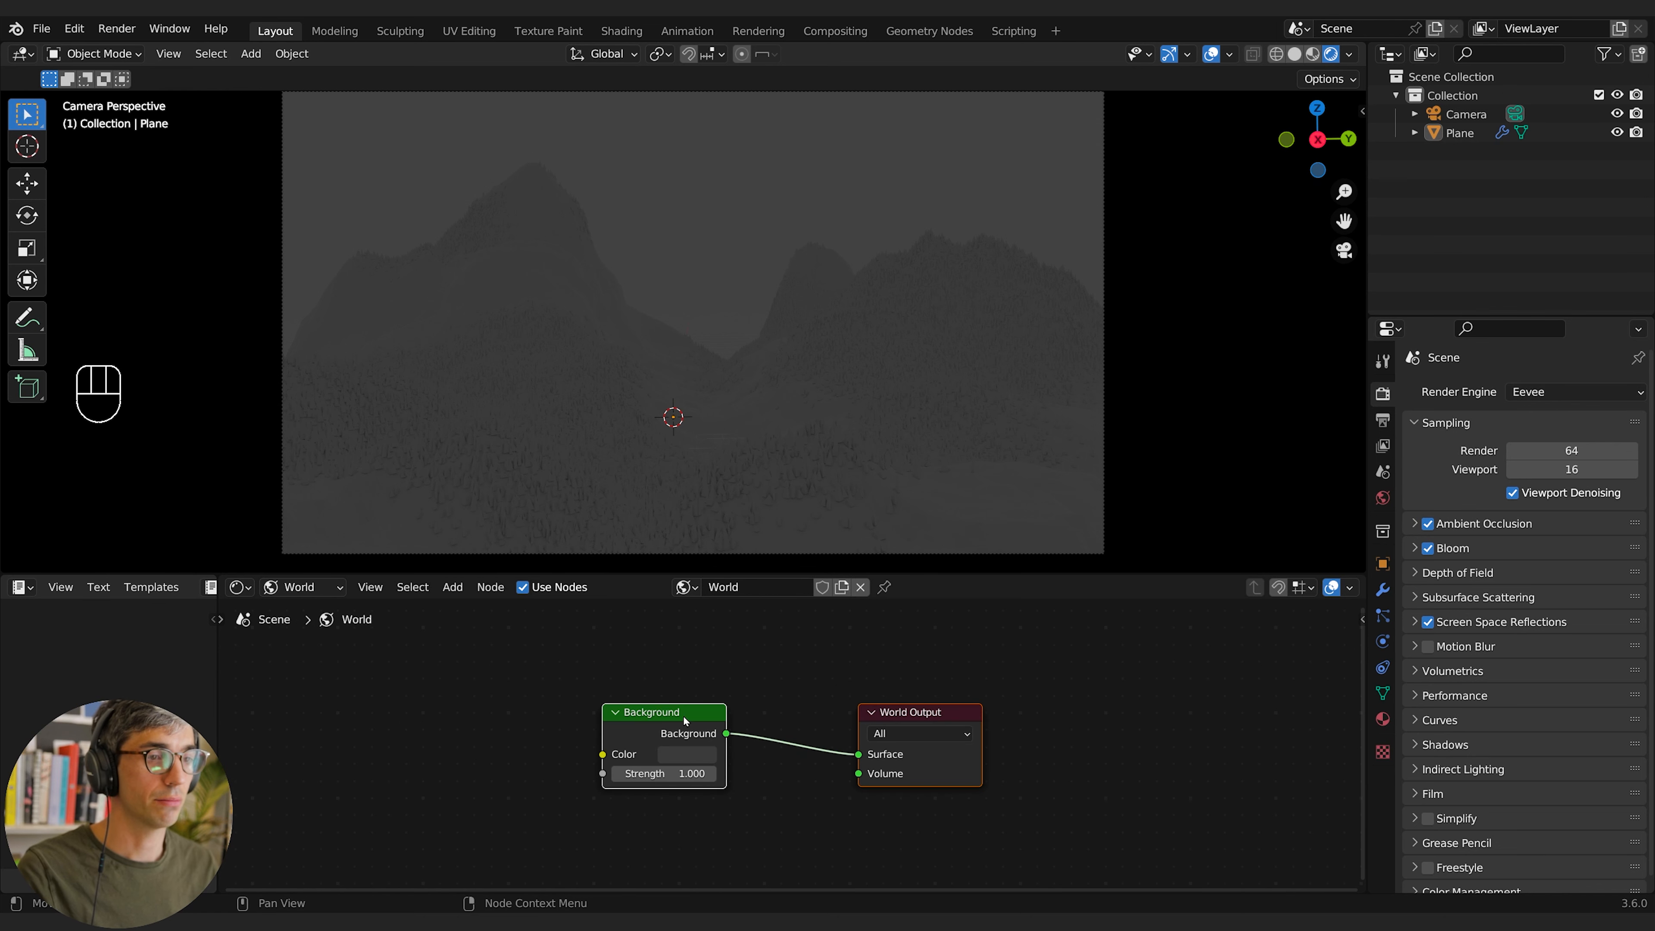
pyautogui.moveTo(544, 709); pyautogui.dragTo(595, 695, button='middle')
pyautogui.hotkey('shift', 'a')
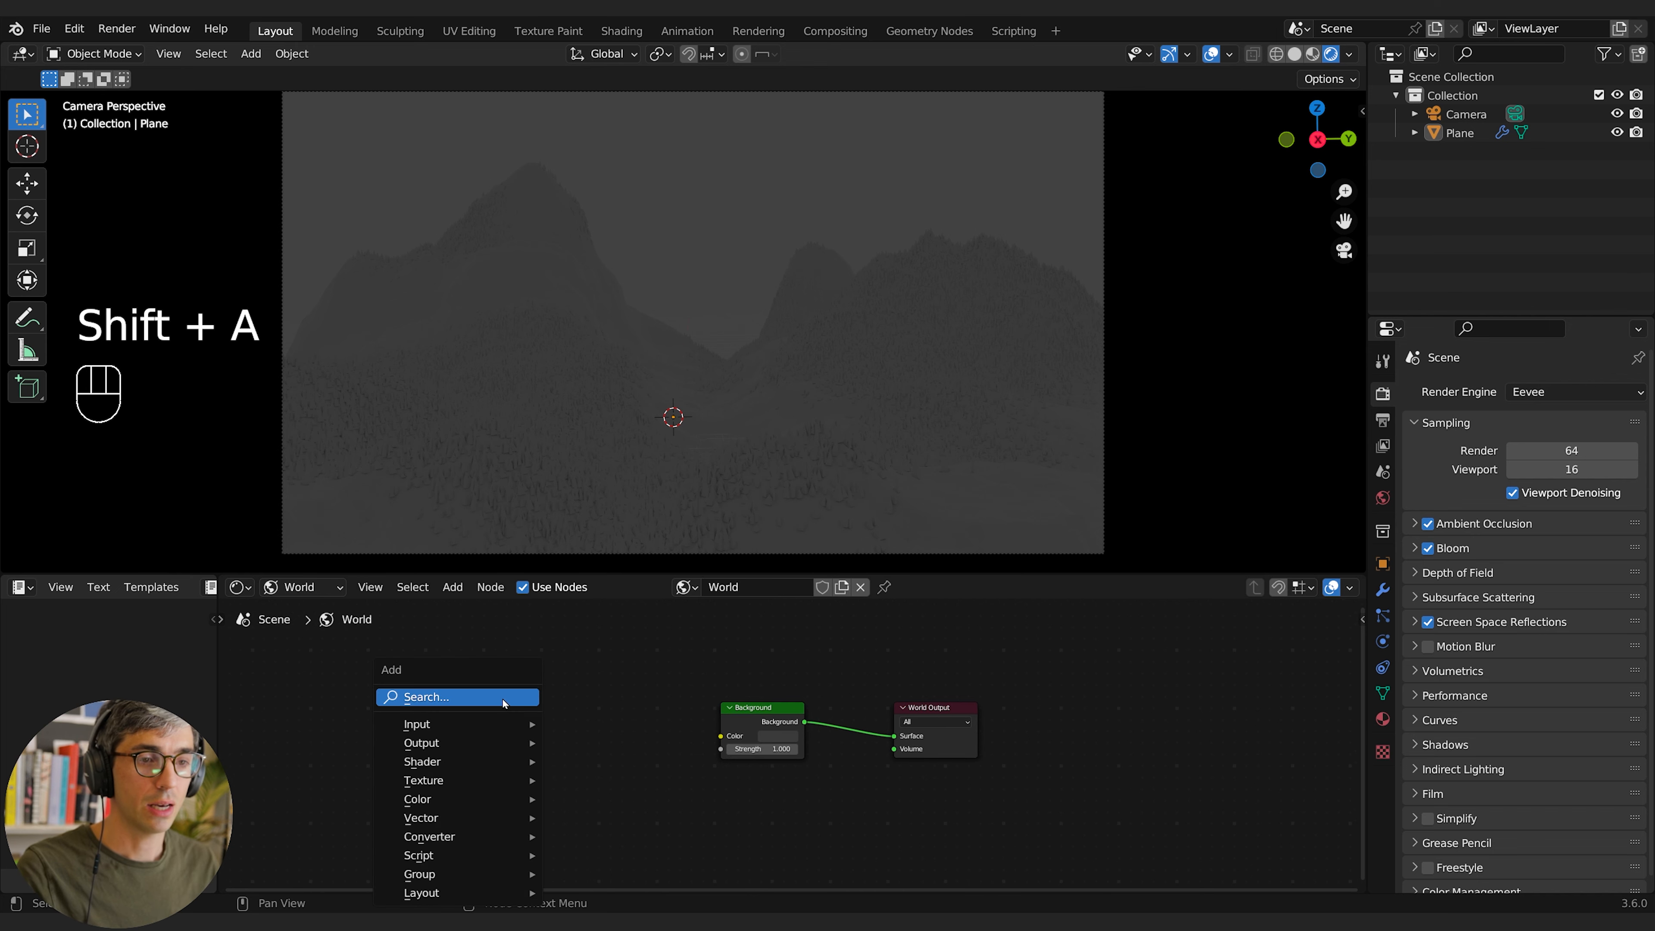
pyautogui.write('env')
pyautogui.press('Return')
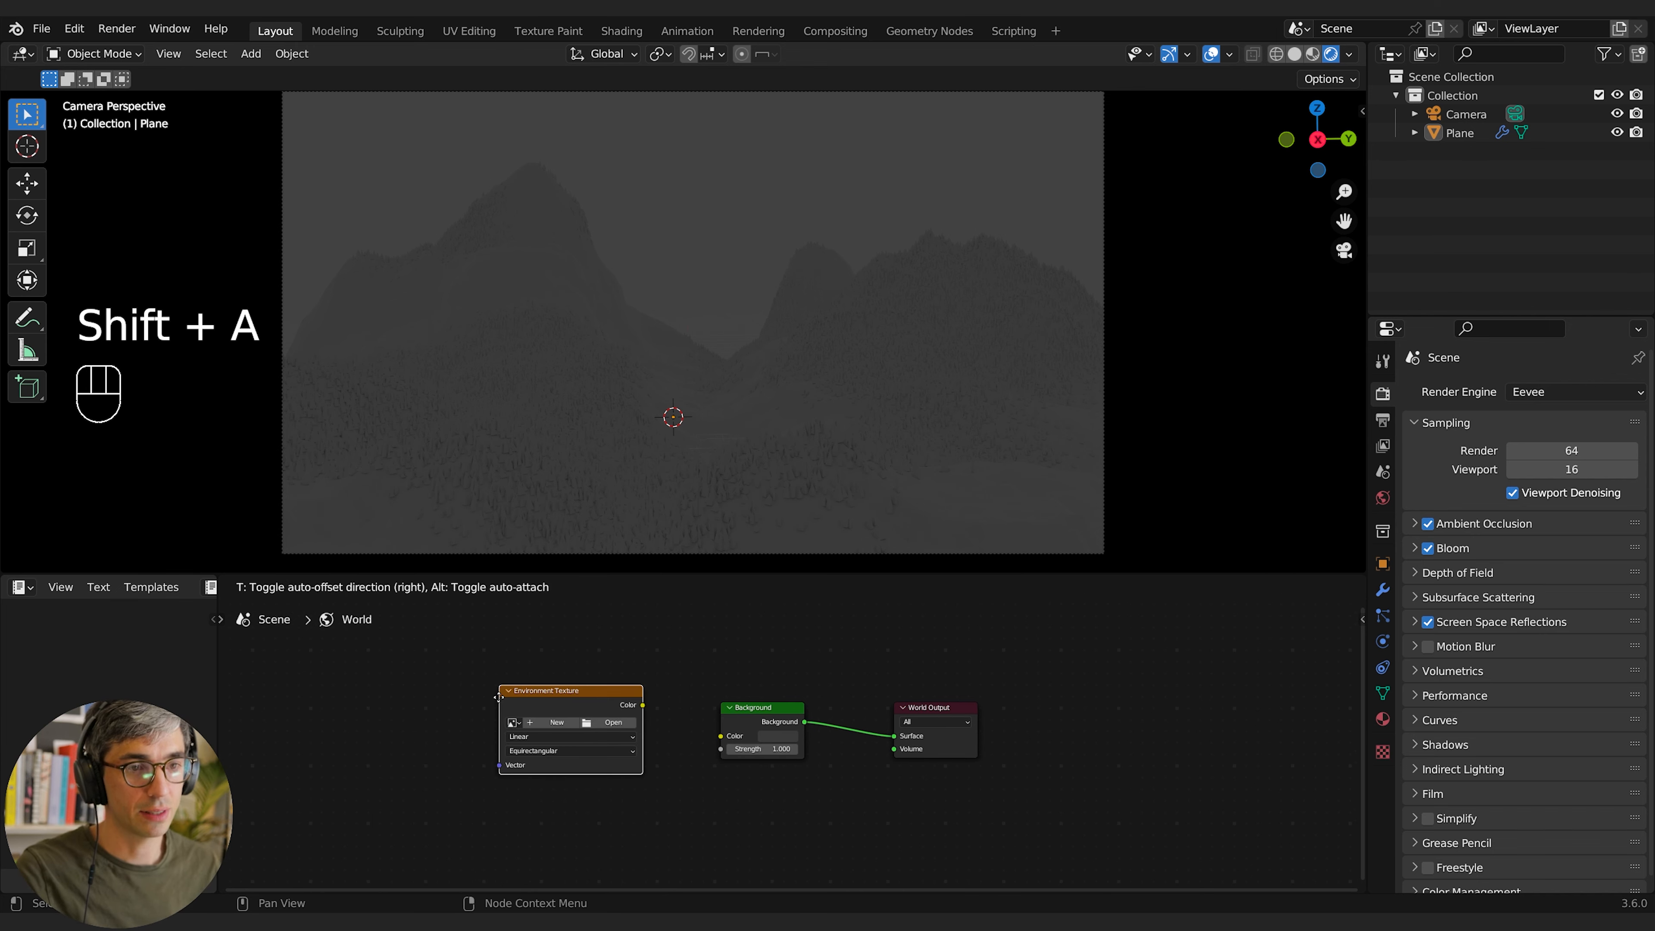
pyautogui.click(597, 723)
# Step: Load industrial_sunset_02_puresky_2k (1).exr from the Downloads folder into the Environment Texture node
pyautogui.click(605, 723)
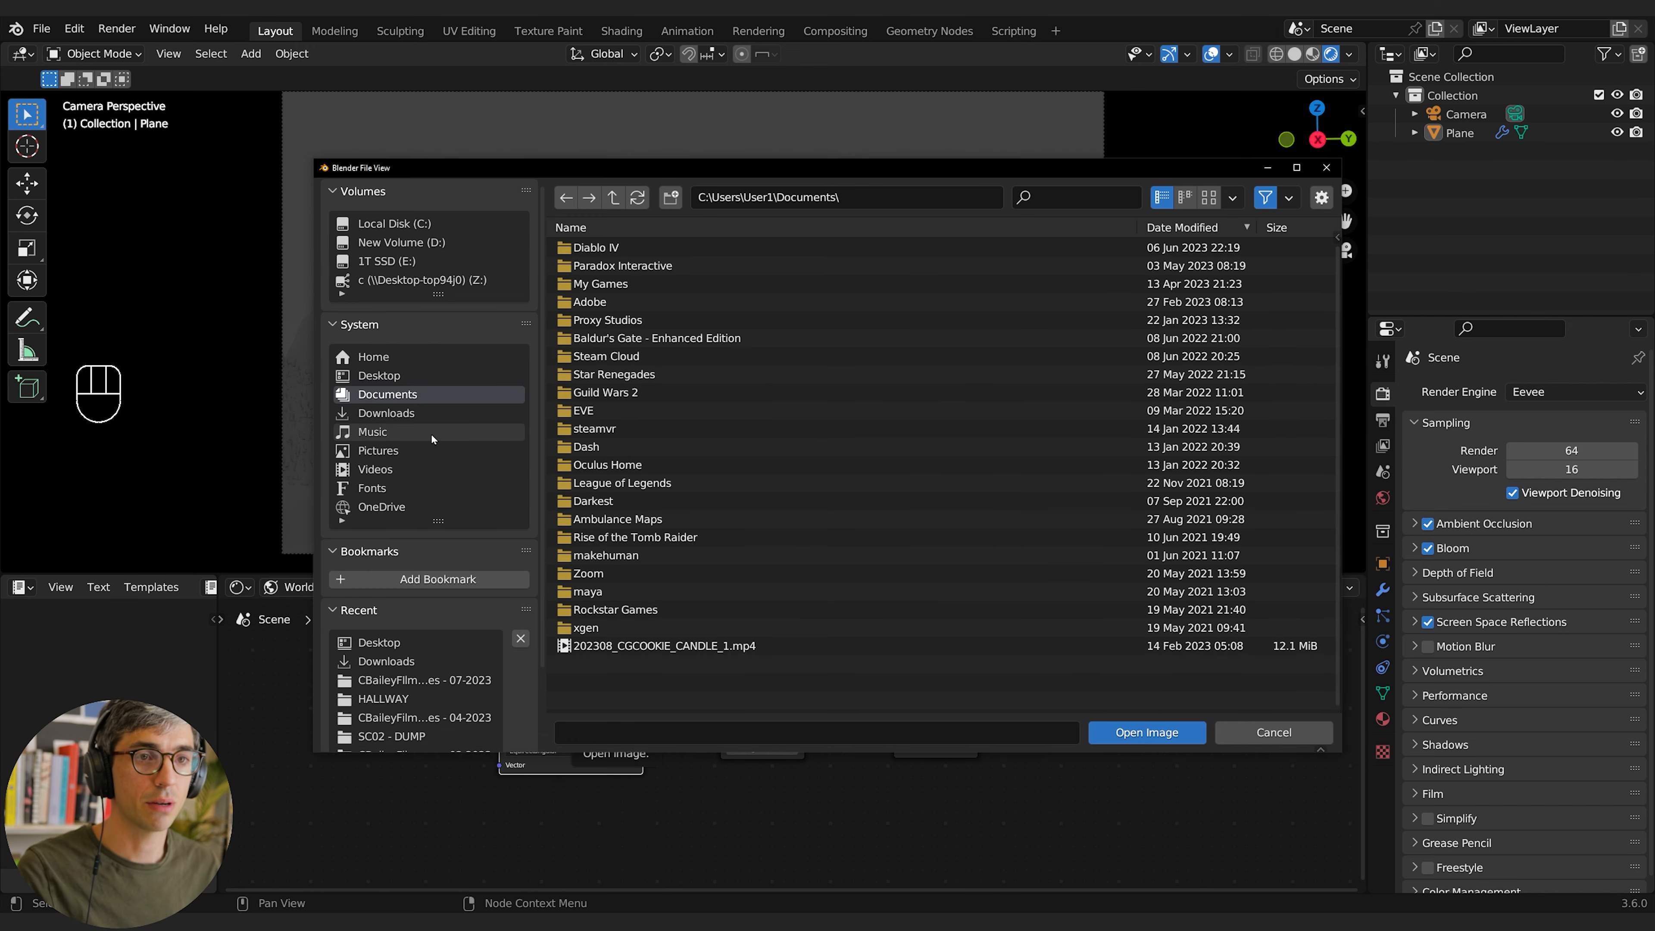
pyautogui.click(404, 412)
pyautogui.scroll(-15, 677, 302)
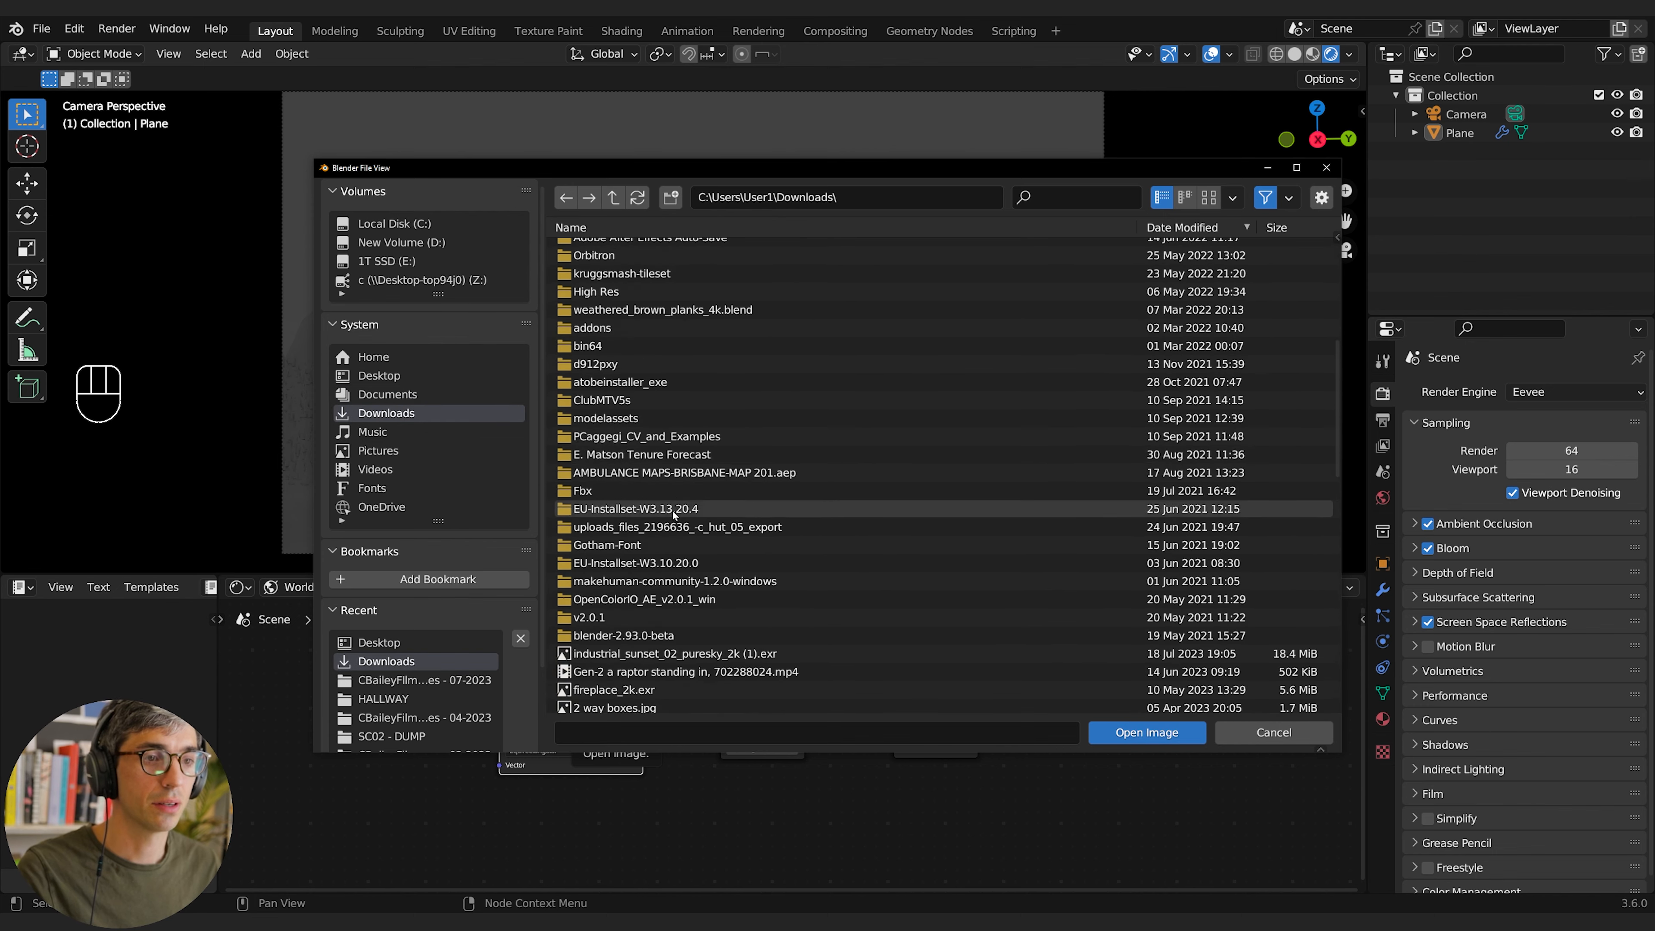
pyautogui.click(586, 472)
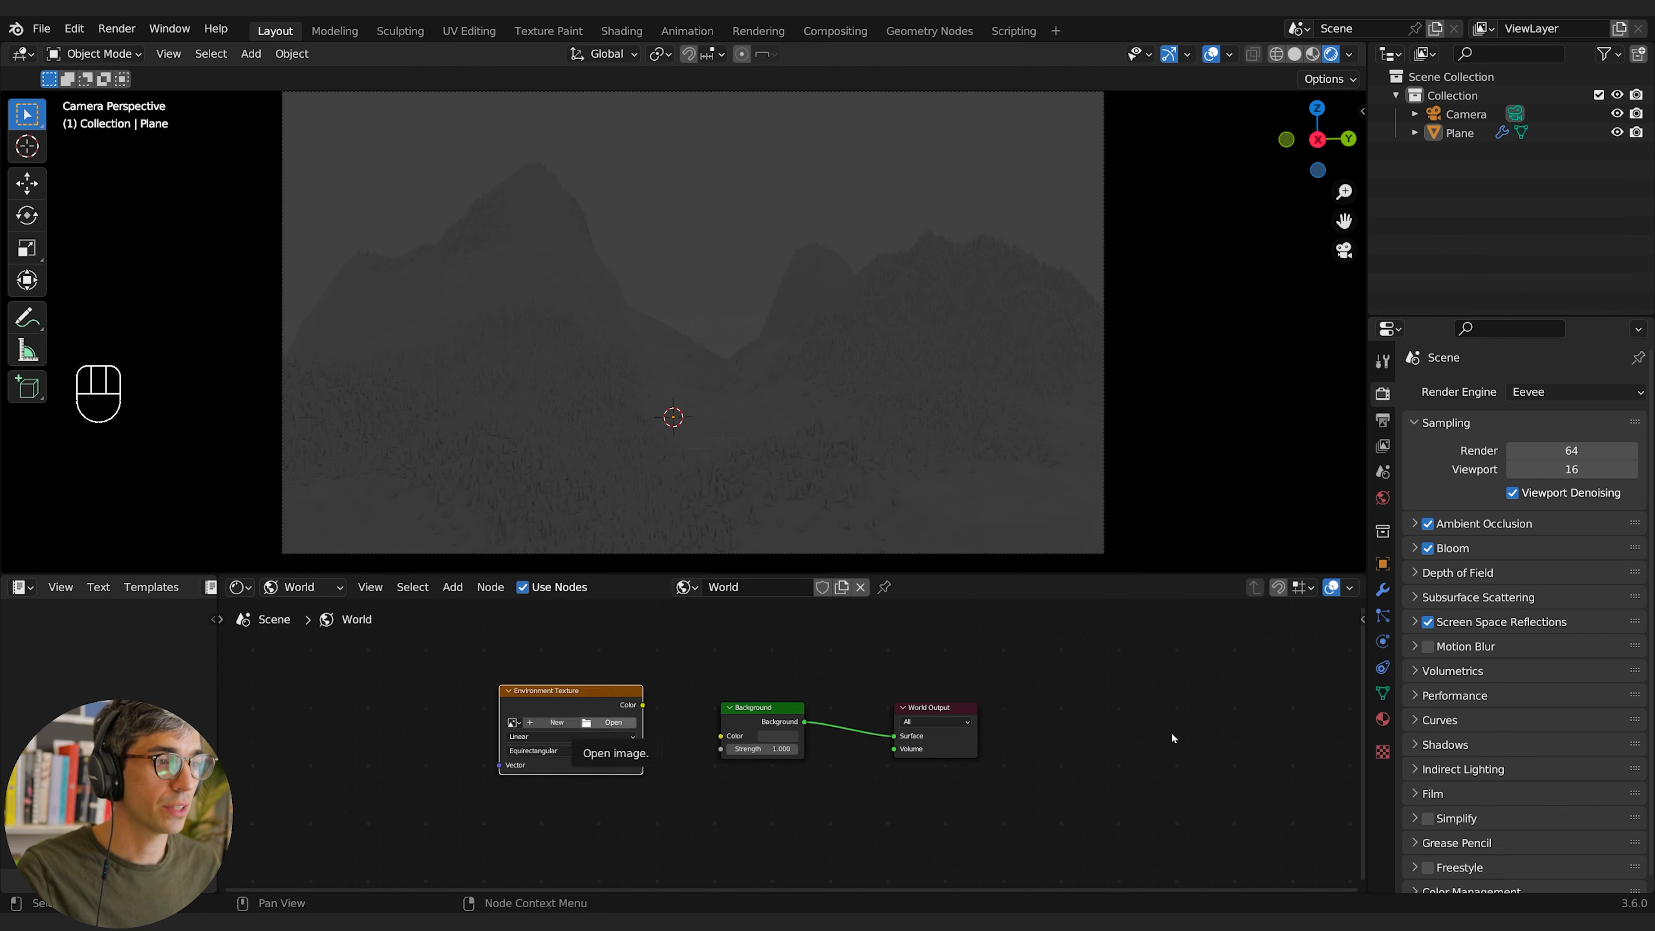
pyautogui.press('Return')
# Step: Connect the environment texture's Color output to the Background's Color input and space the World nodes apart
pyautogui.moveTo(642, 704); pyautogui.dragTo(721, 736)
pyautogui.moveTo(521, 688); pyautogui.dragTo(362, 685)
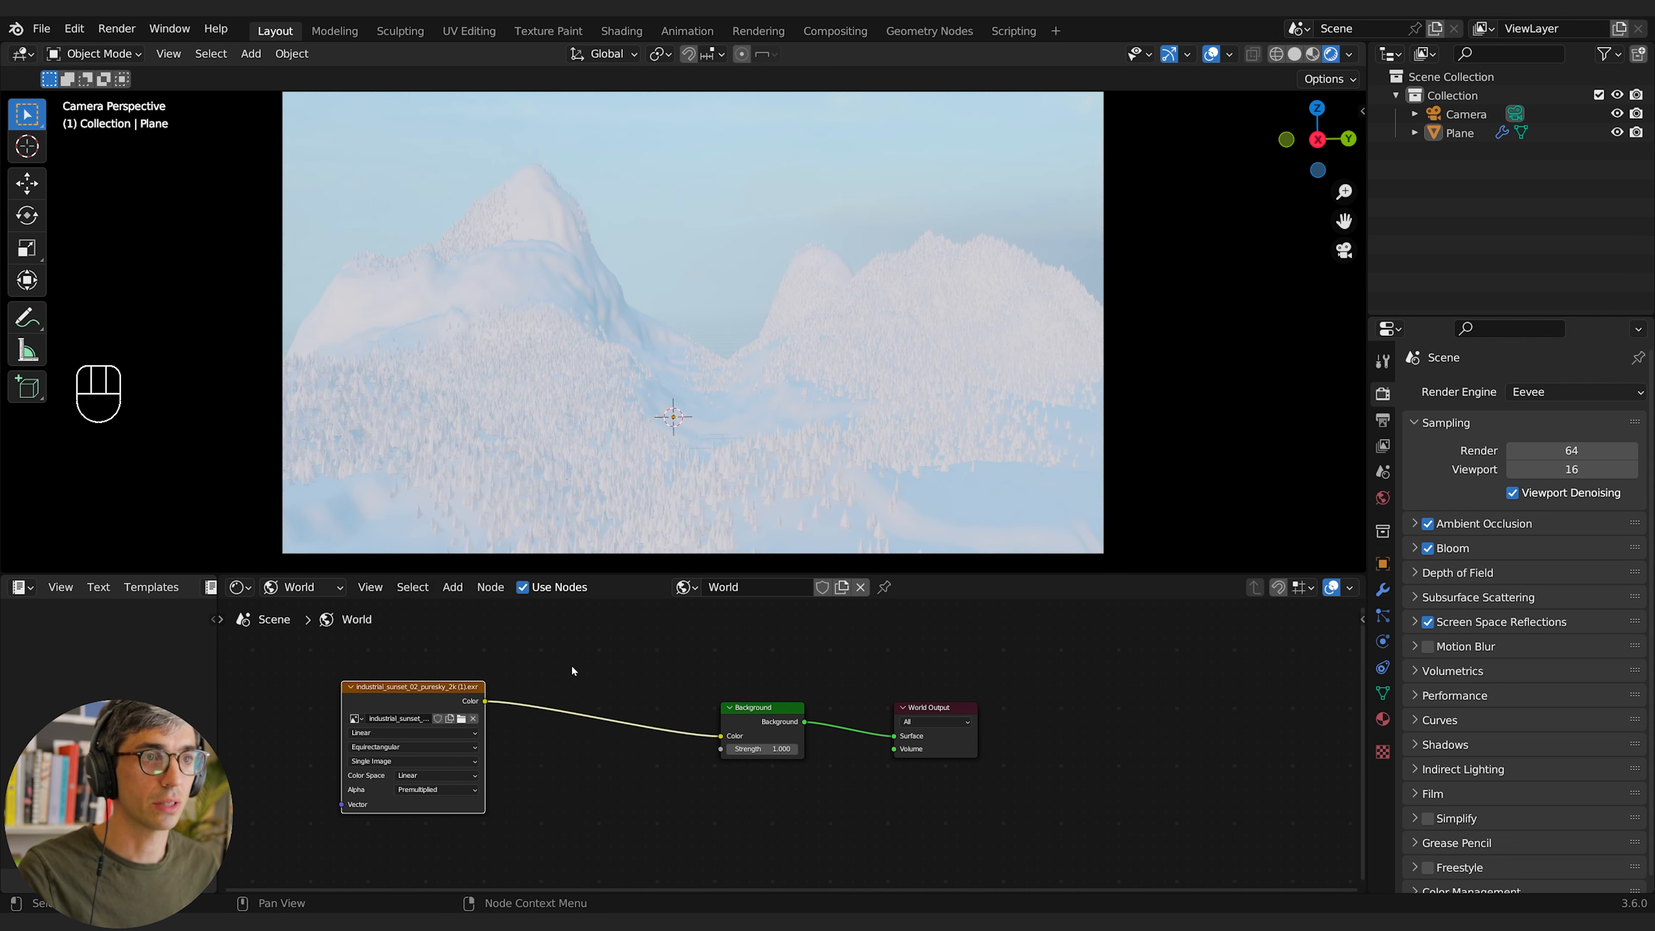
pyautogui.moveTo(594, 695); pyautogui.dragTo(384, 686, button='middle')
pyautogui.click(542, 700)
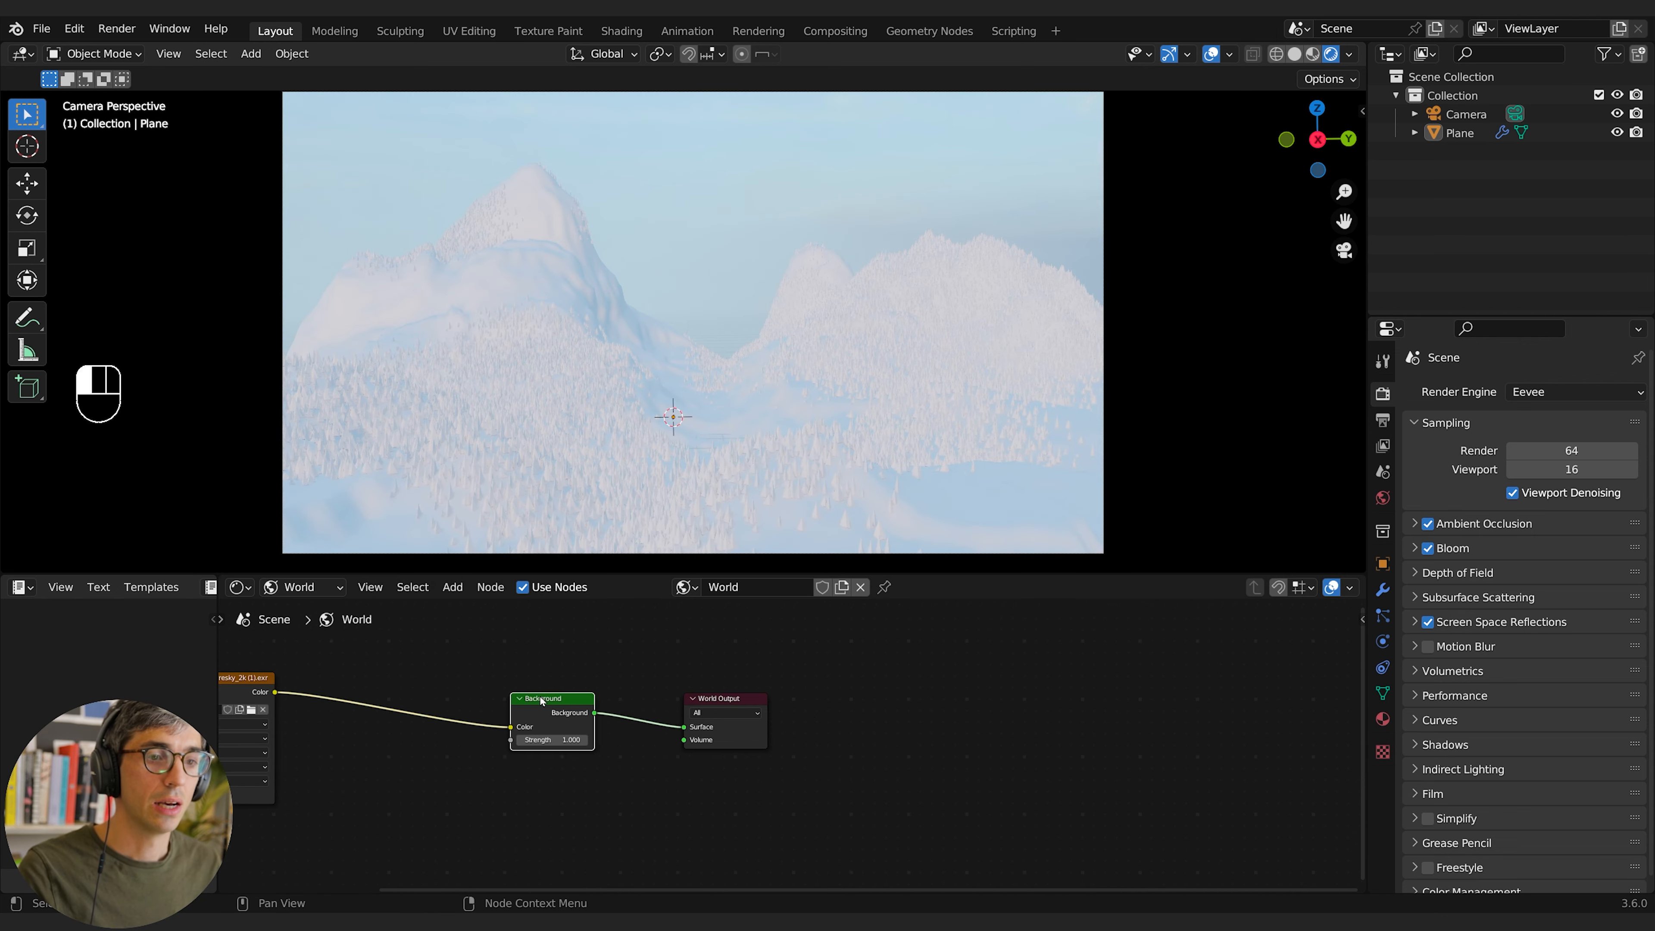
pyautogui.moveTo(540, 698); pyautogui.dragTo(506, 686)
pyautogui.moveTo(481, 674); pyautogui.dragTo(755, 685, button='middle')
pyautogui.click(704, 684)
# Step: Add a Texture Coordinate node ahead of the environment texture, leaving room between them
pyautogui.moveTo(404, 708); pyautogui.dragTo(540, 713, button='middle')
pyautogui.hotkey('shift', 'a')
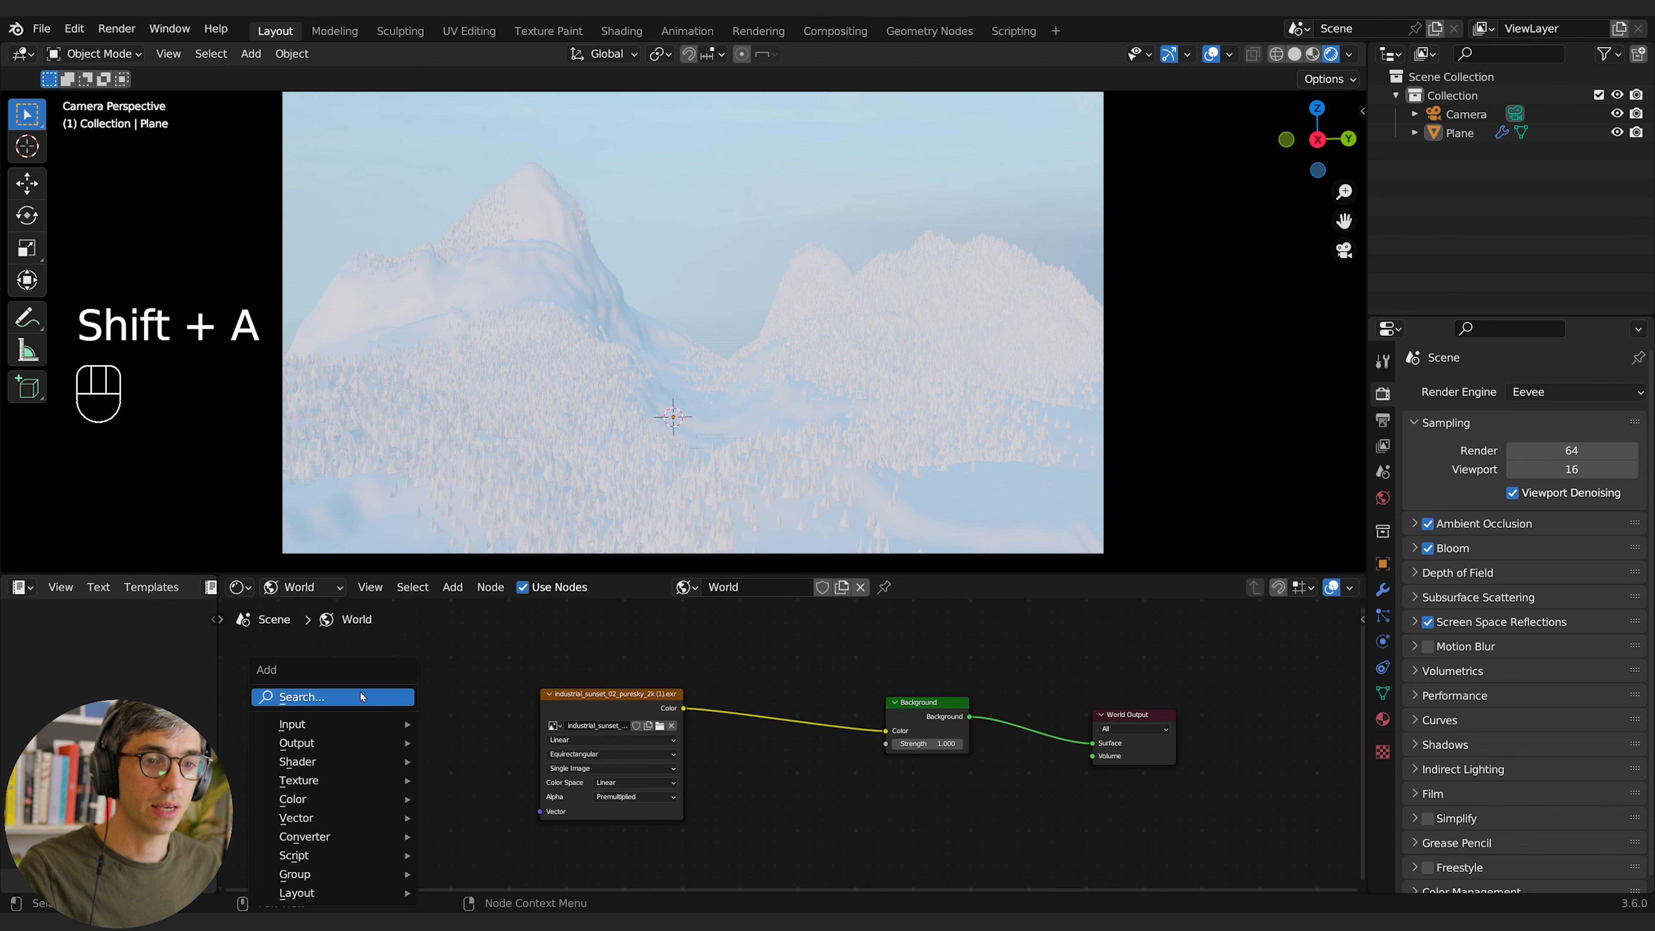
pyautogui.write('texture')
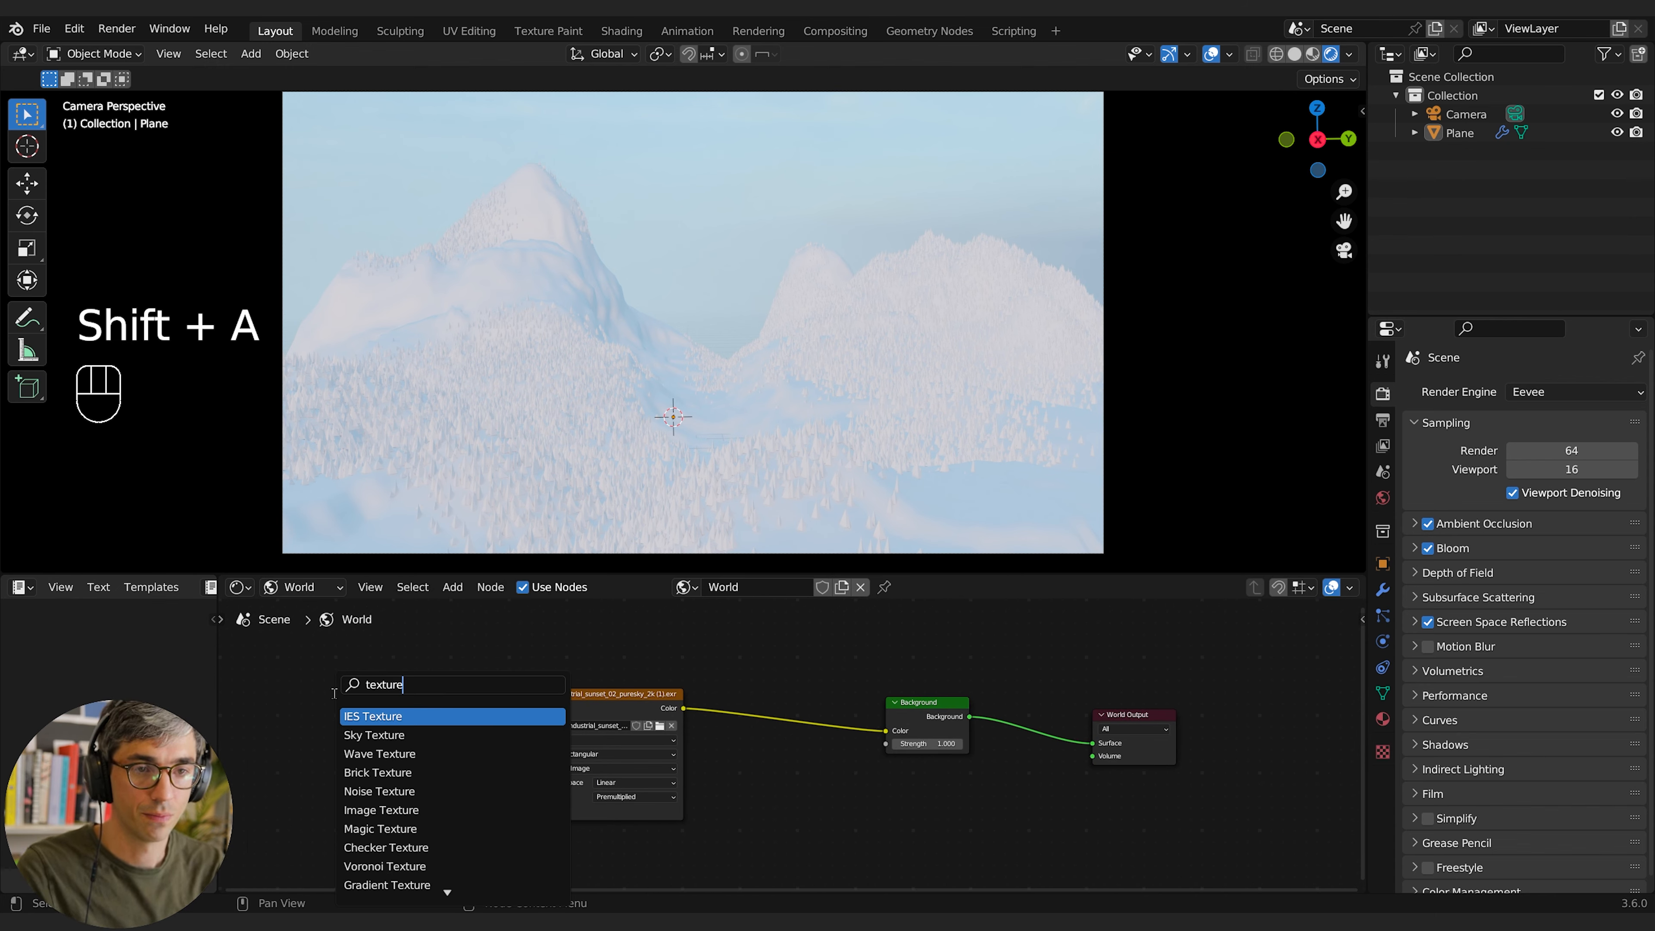
pyautogui.write(' cor')
pyautogui.press('Return')
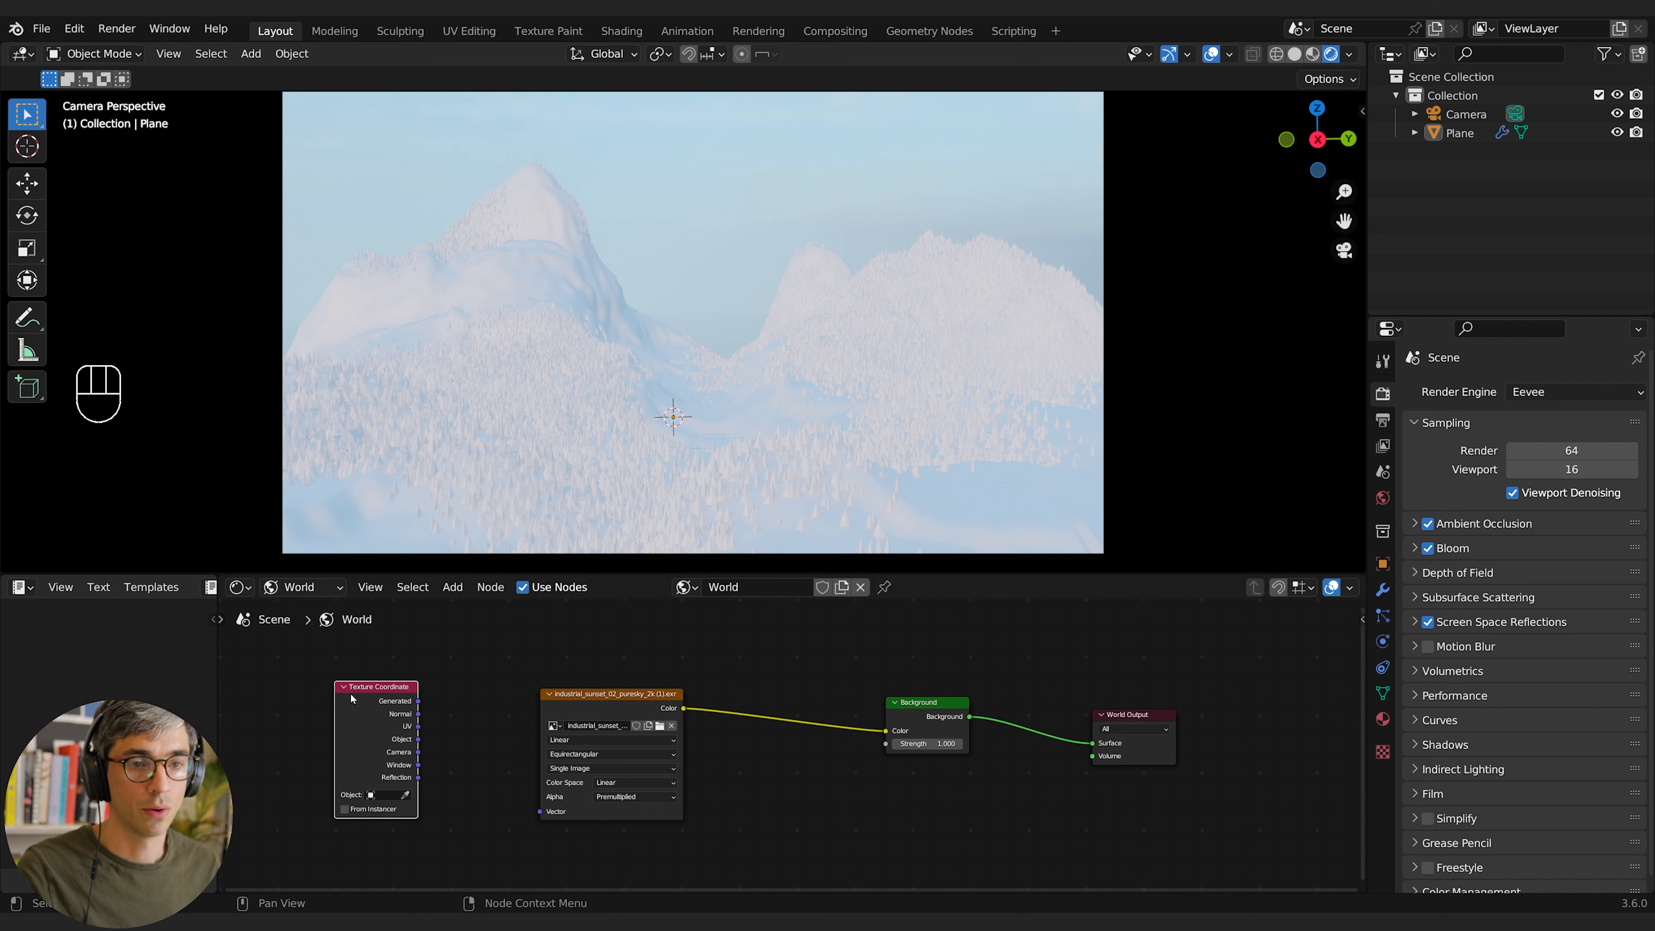
pyautogui.click(372, 688)
# Step: Add a Mapping node and wire the Generated coordinates through it into the environment texture's Vector input
pyautogui.hotkey('shift', 'a')
pyautogui.write('mapp')
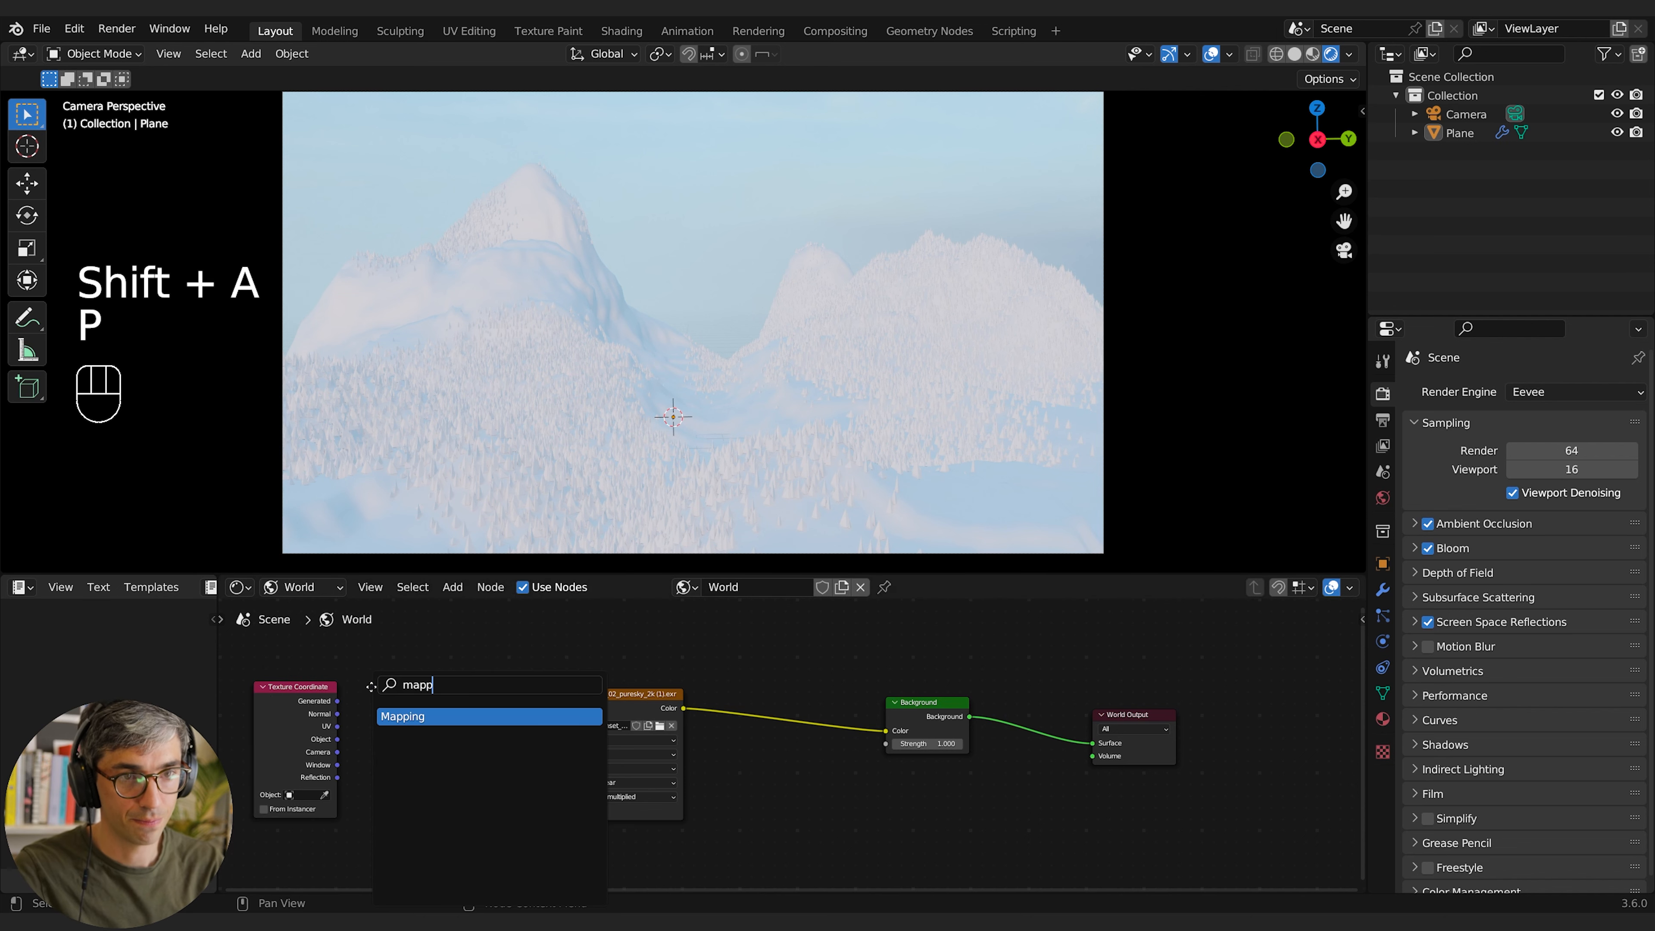
pyautogui.press('Return')
pyautogui.click(372, 688)
pyautogui.moveTo(337, 701); pyautogui.dragTo(372, 726)
pyautogui.moveTo(454, 695); pyautogui.dragTo(541, 810)
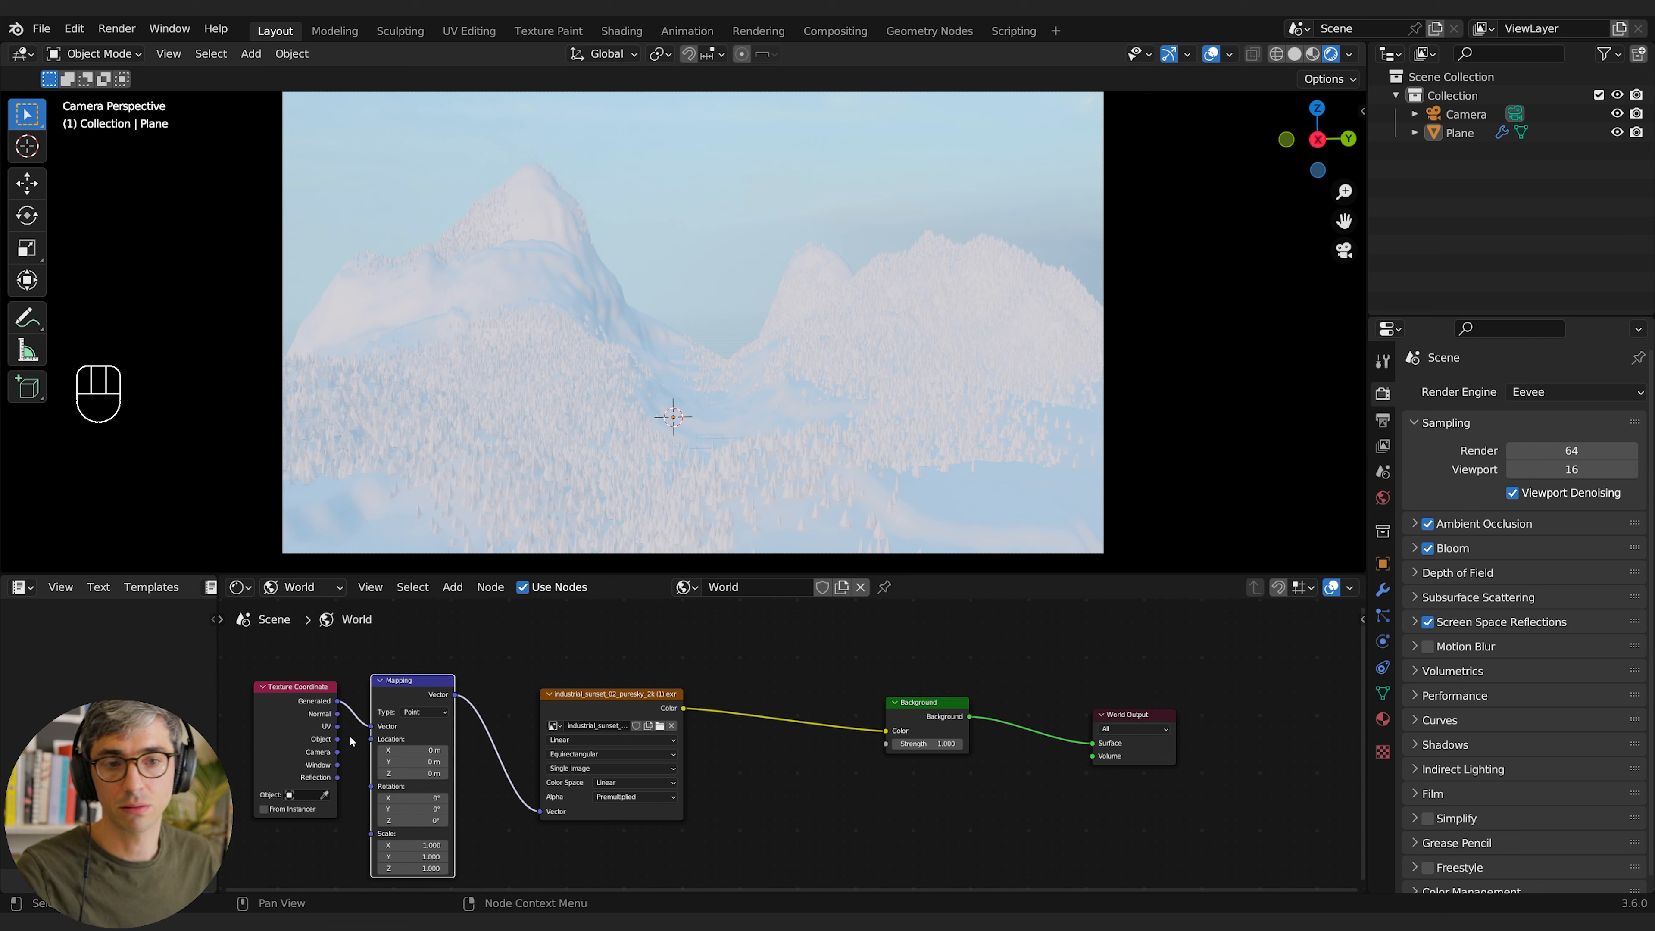
# Step: Rotate the sky by setting the Mapping node's Z rotation to 138°
pyautogui.moveTo(527, 862); pyautogui.dragTo(557, 792, button='middle')
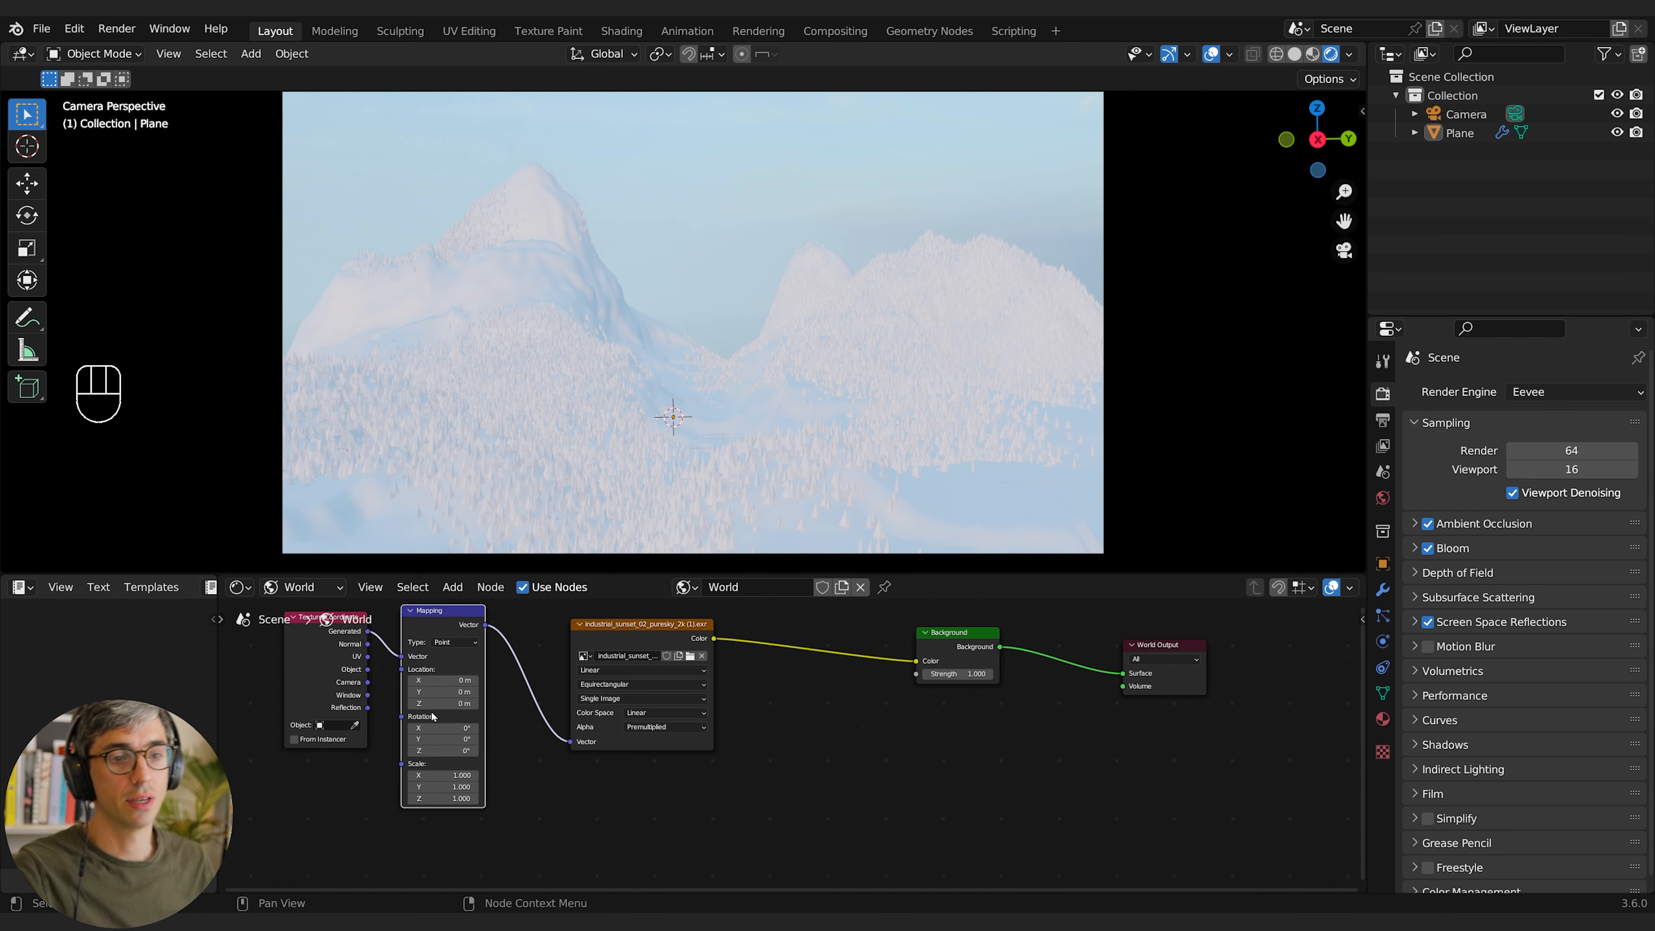
pyautogui.moveTo(450, 750); pyautogui.dragTo(518, 750)
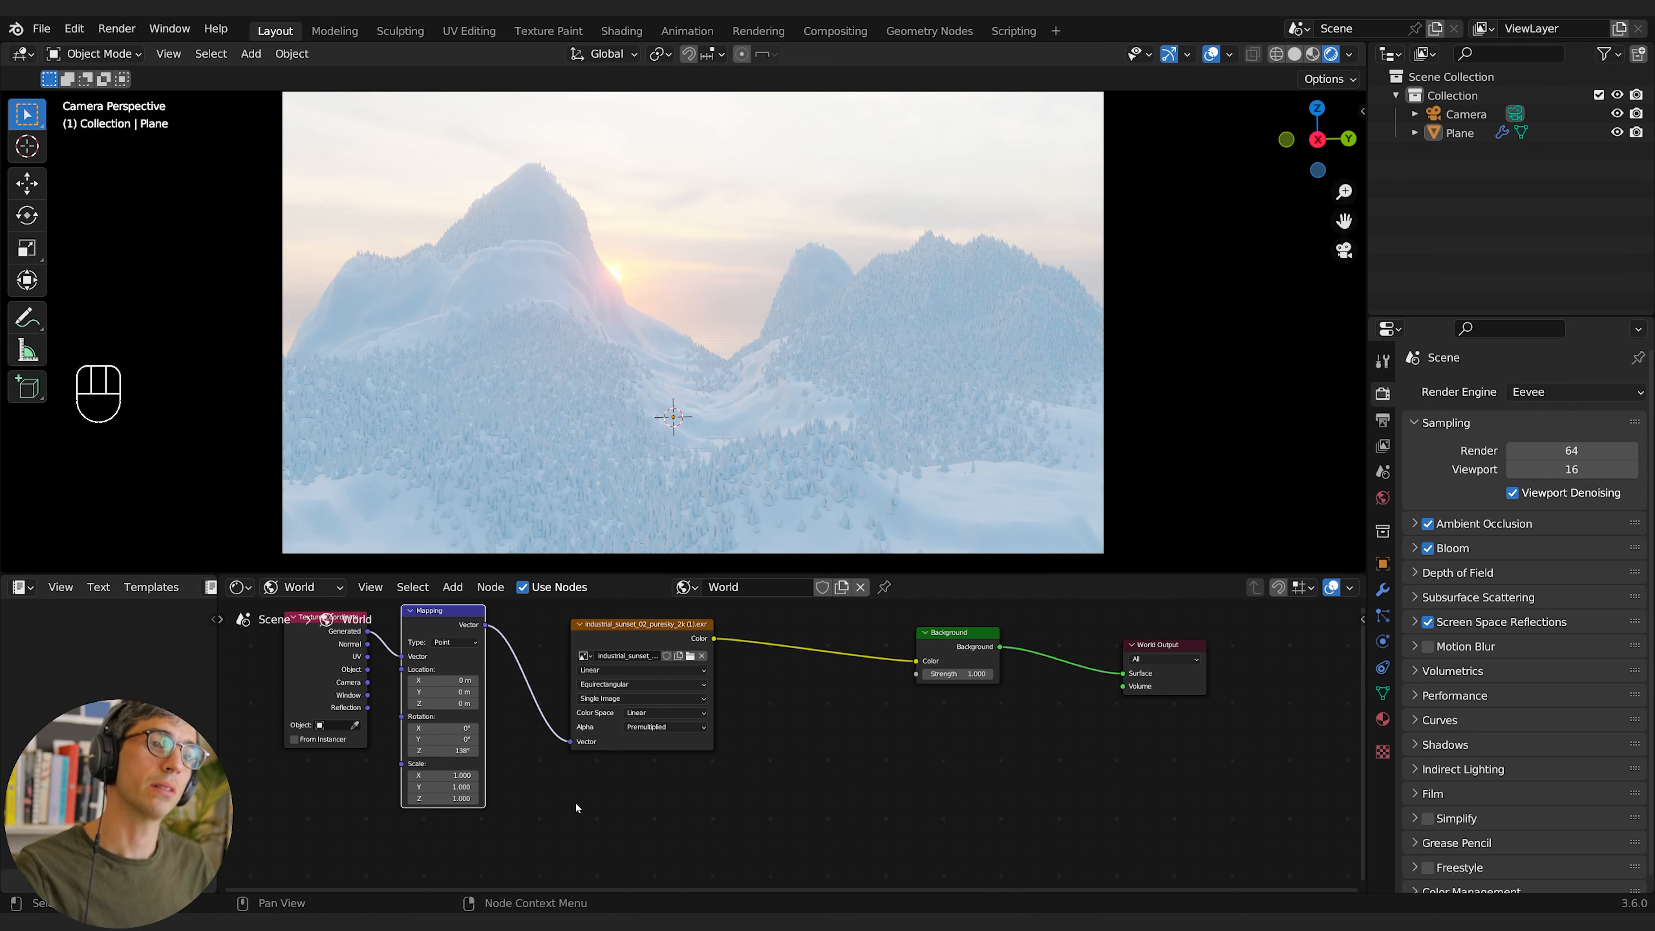
pyautogui.moveTo(733, 732); pyautogui.dragTo(473, 787, button='middle')
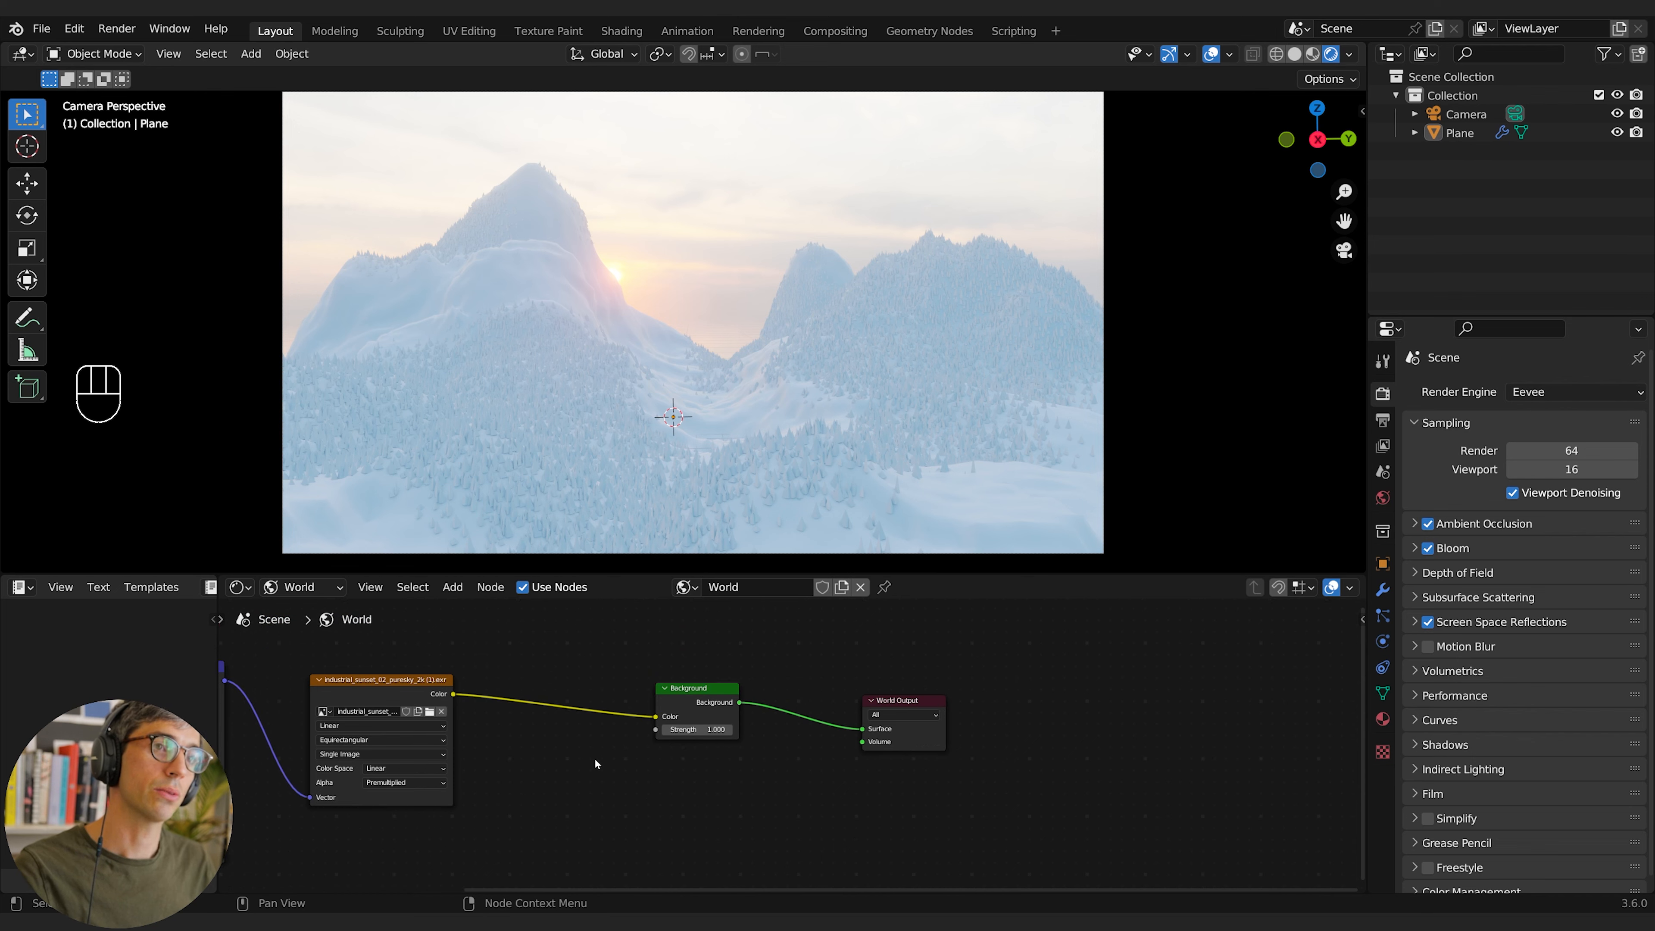
# Step: Move the World Output node farther from the Background node to make room between them
pyautogui.moveTo(595, 760); pyautogui.dragTo(419, 762, button='middle')
pyautogui.moveTo(736, 702); pyautogui.dragTo(854, 680)
pyautogui.click(667, 749)
pyautogui.moveTo(667, 749); pyautogui.dragTo(764, 737, button='middle')
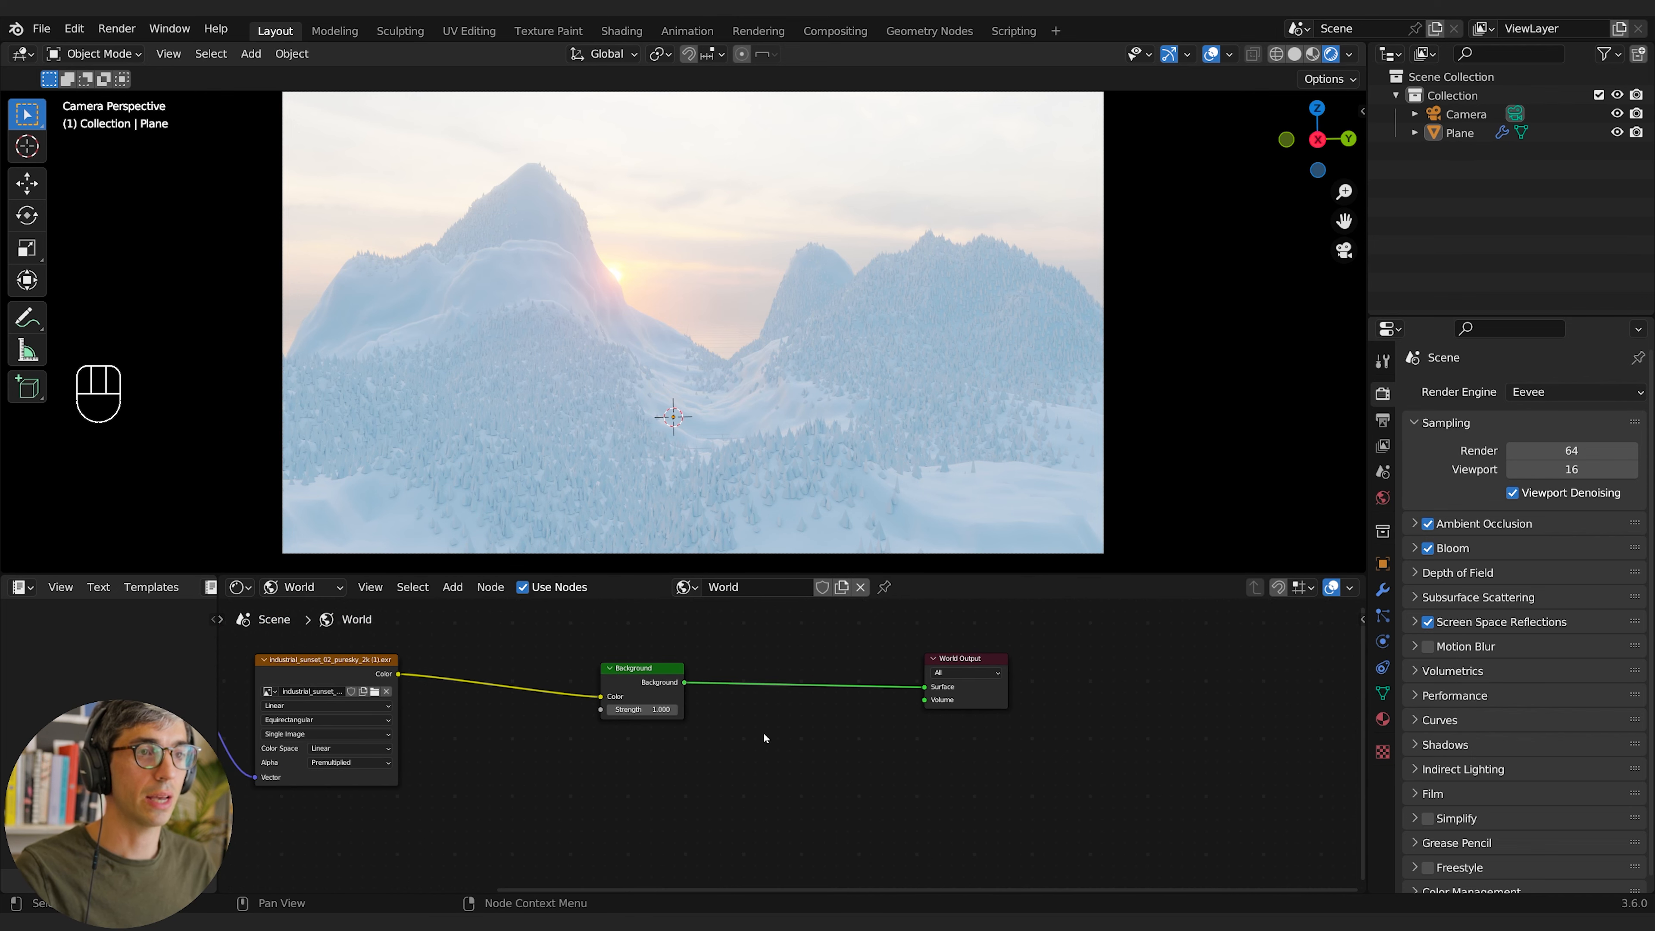
# Step: Add a Volume Scatter node below the Background node and connect its Volume output to the World Output's Volume input
pyautogui.hotkey('shift', 'a')
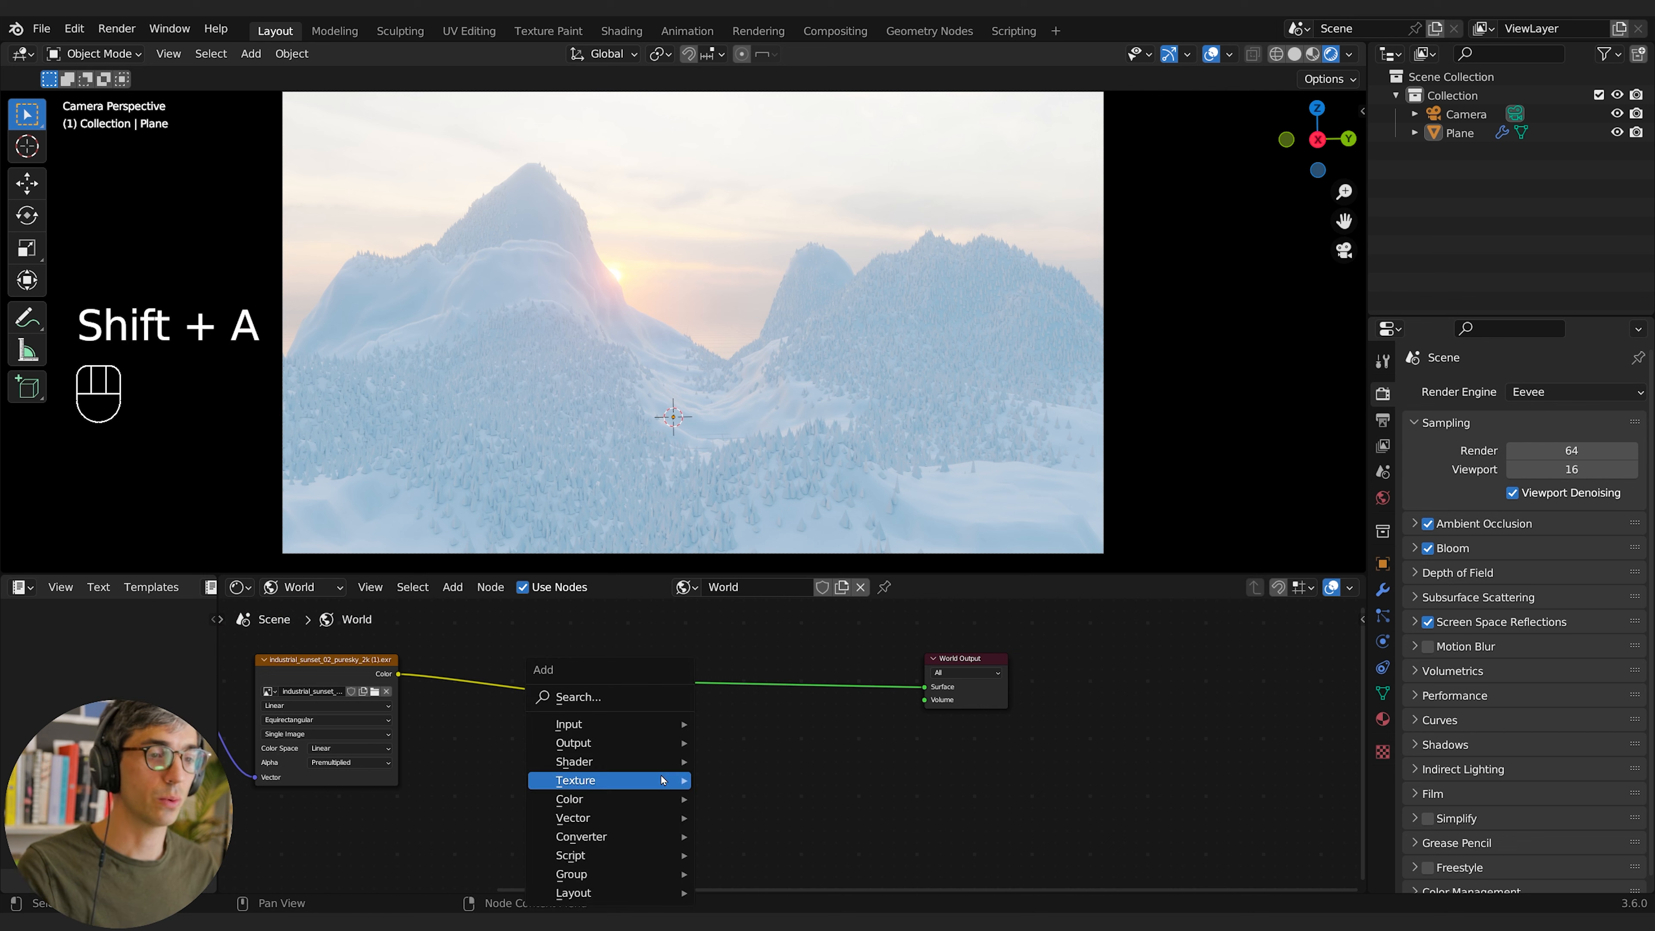
pyautogui.write('vol')
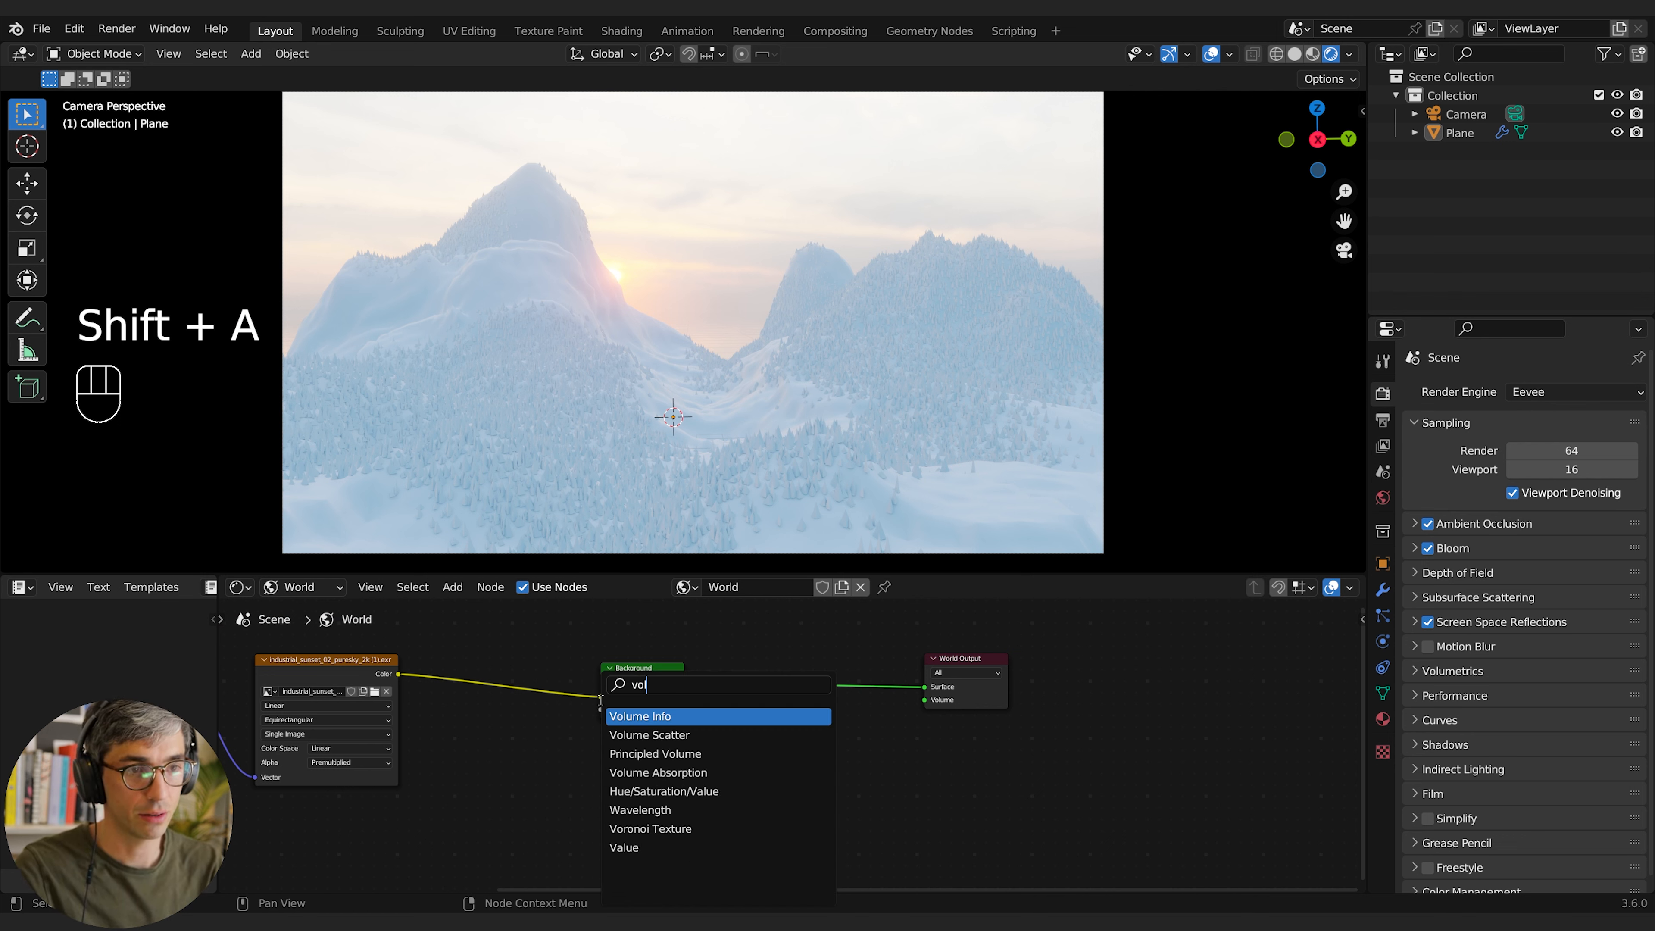
pyautogui.press('Return')
pyautogui.click(706, 756)
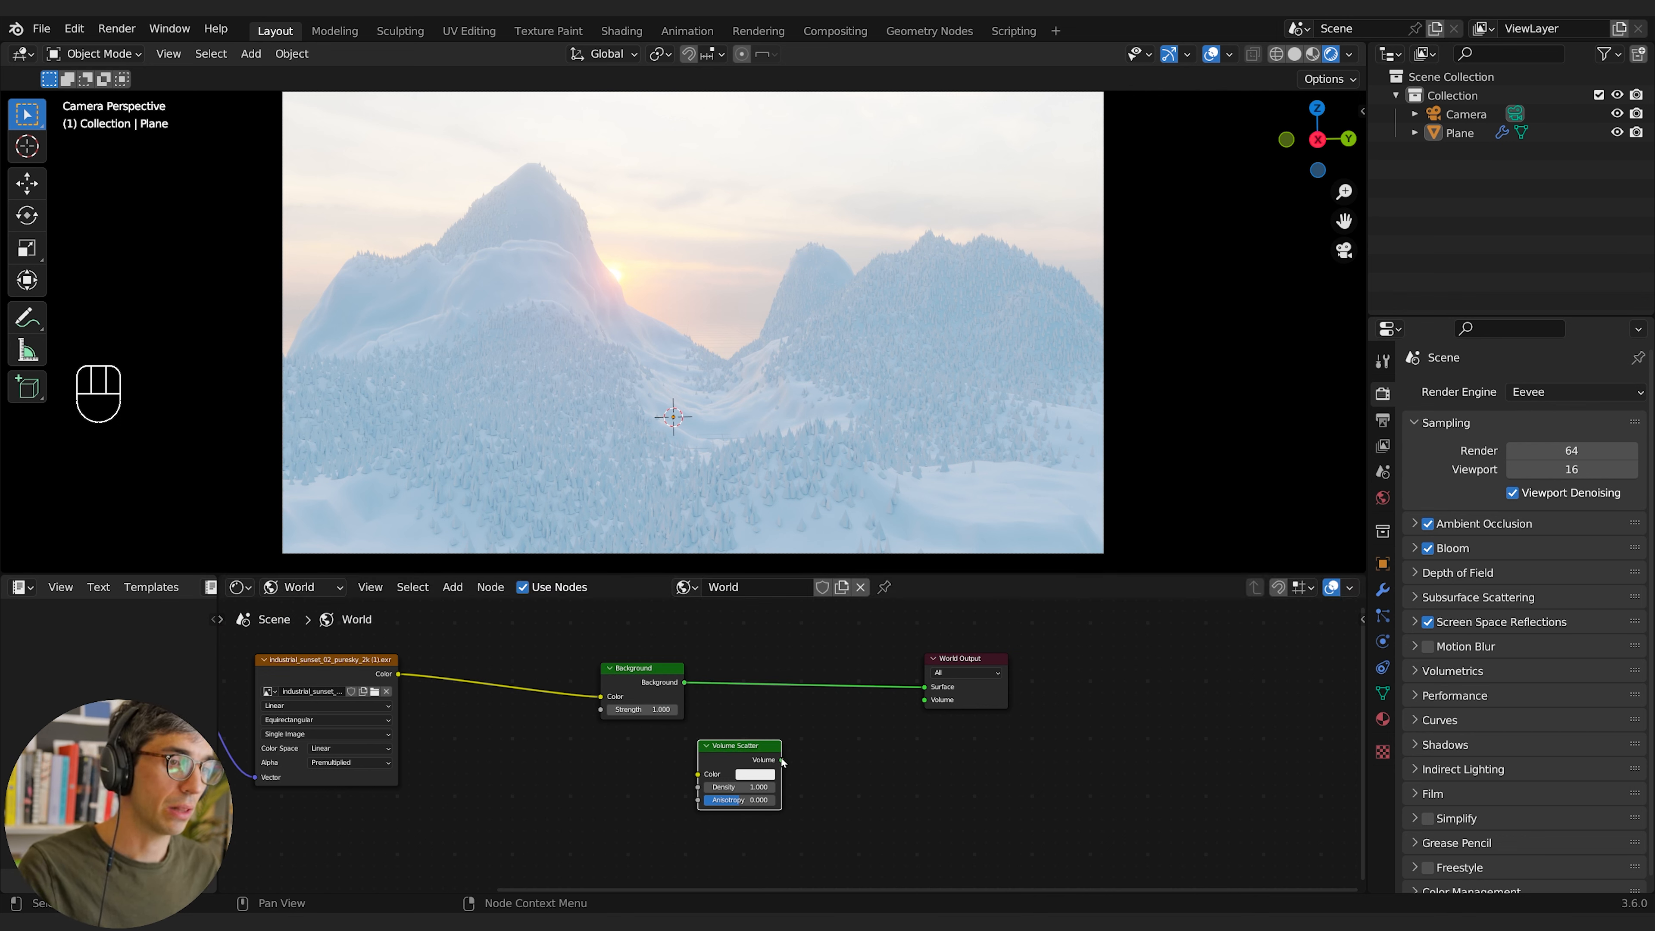
pyautogui.moveTo(781, 759); pyautogui.dragTo(920, 703)
# Step: Set the Volume Scatter's density to 0.01 and raise its anisotropy to about 0.917
pyautogui.click(726, 787)
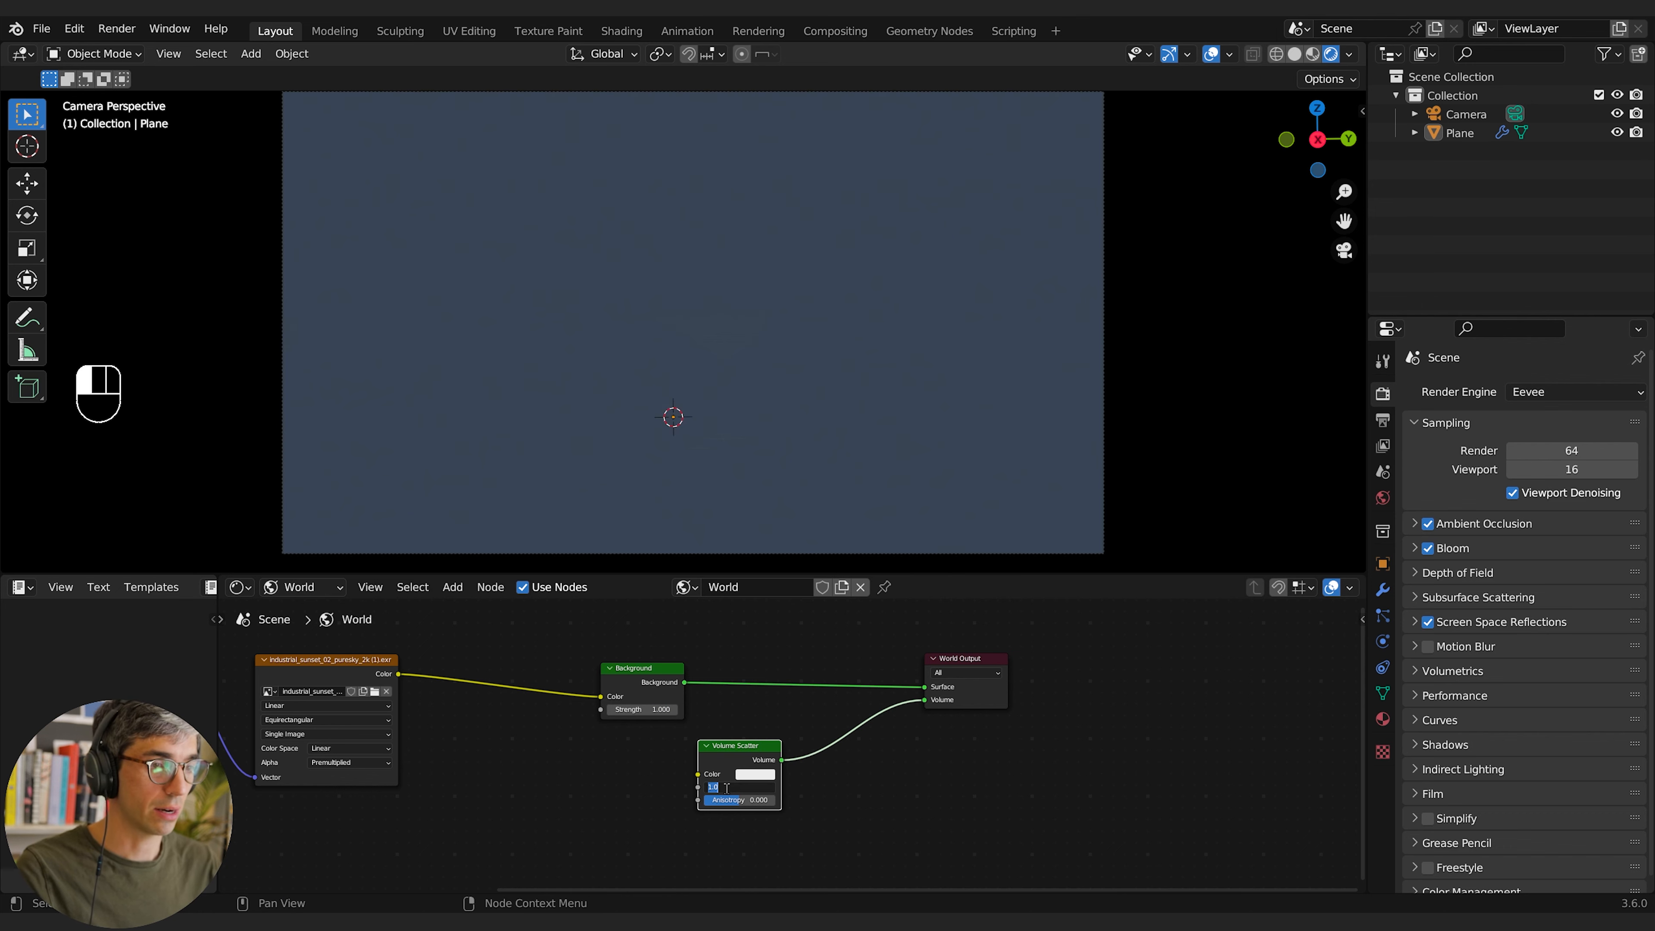
pyautogui.write('.01')
pyautogui.press('Return')
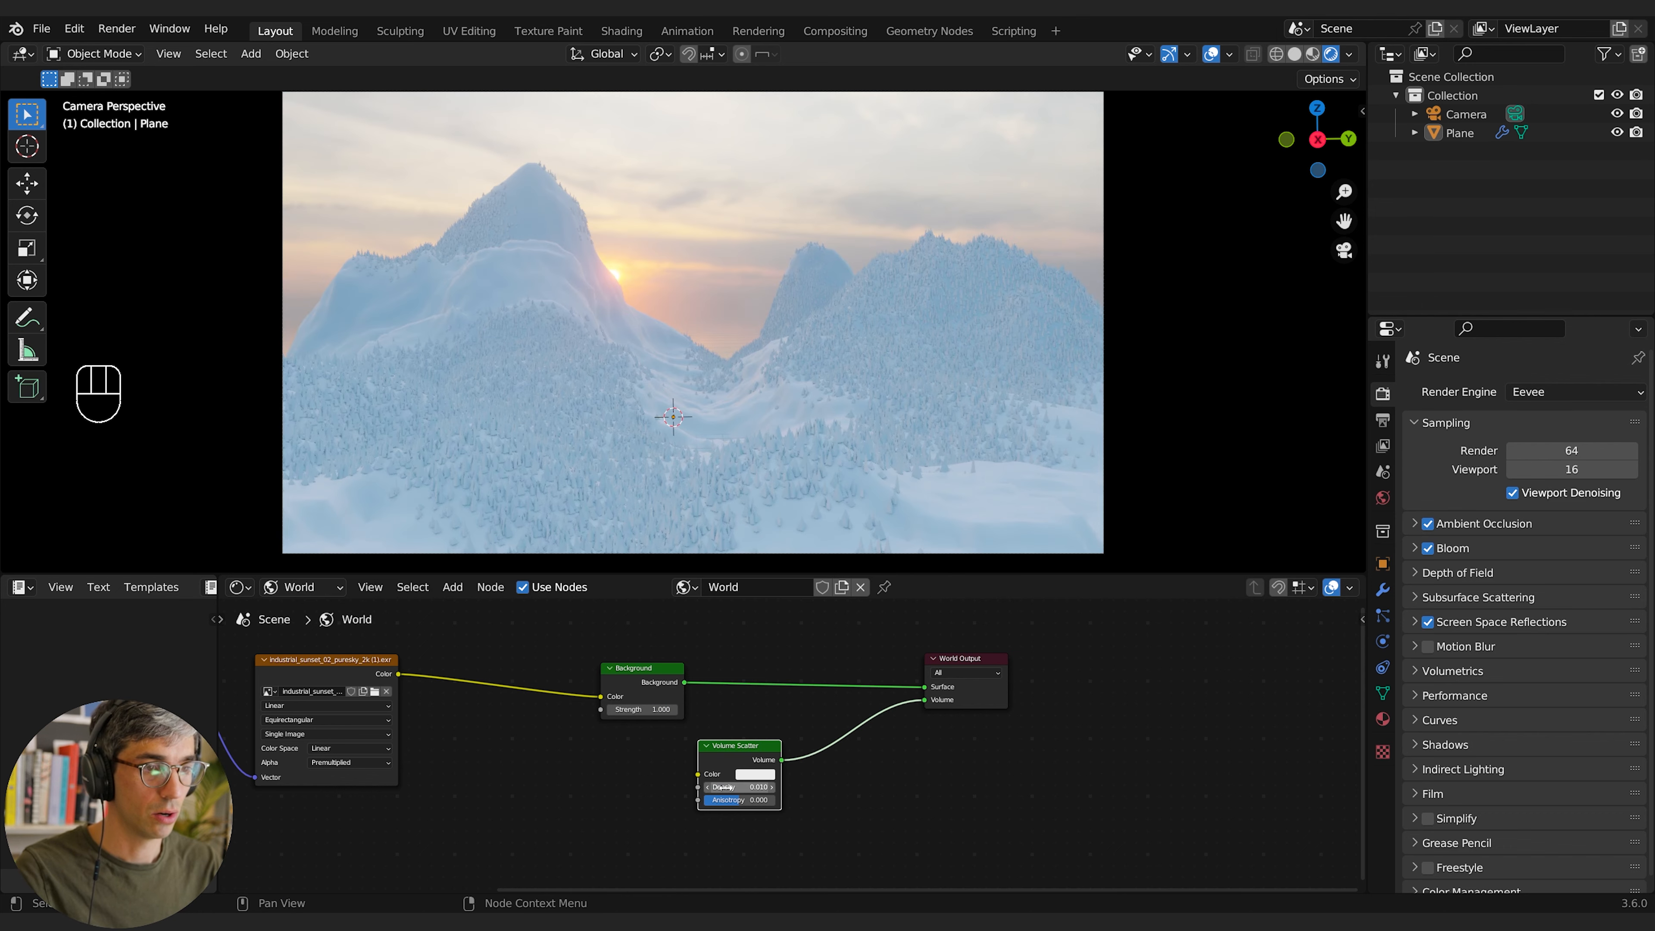
pyautogui.moveTo(733, 802); pyautogui.dragTo(752, 801)
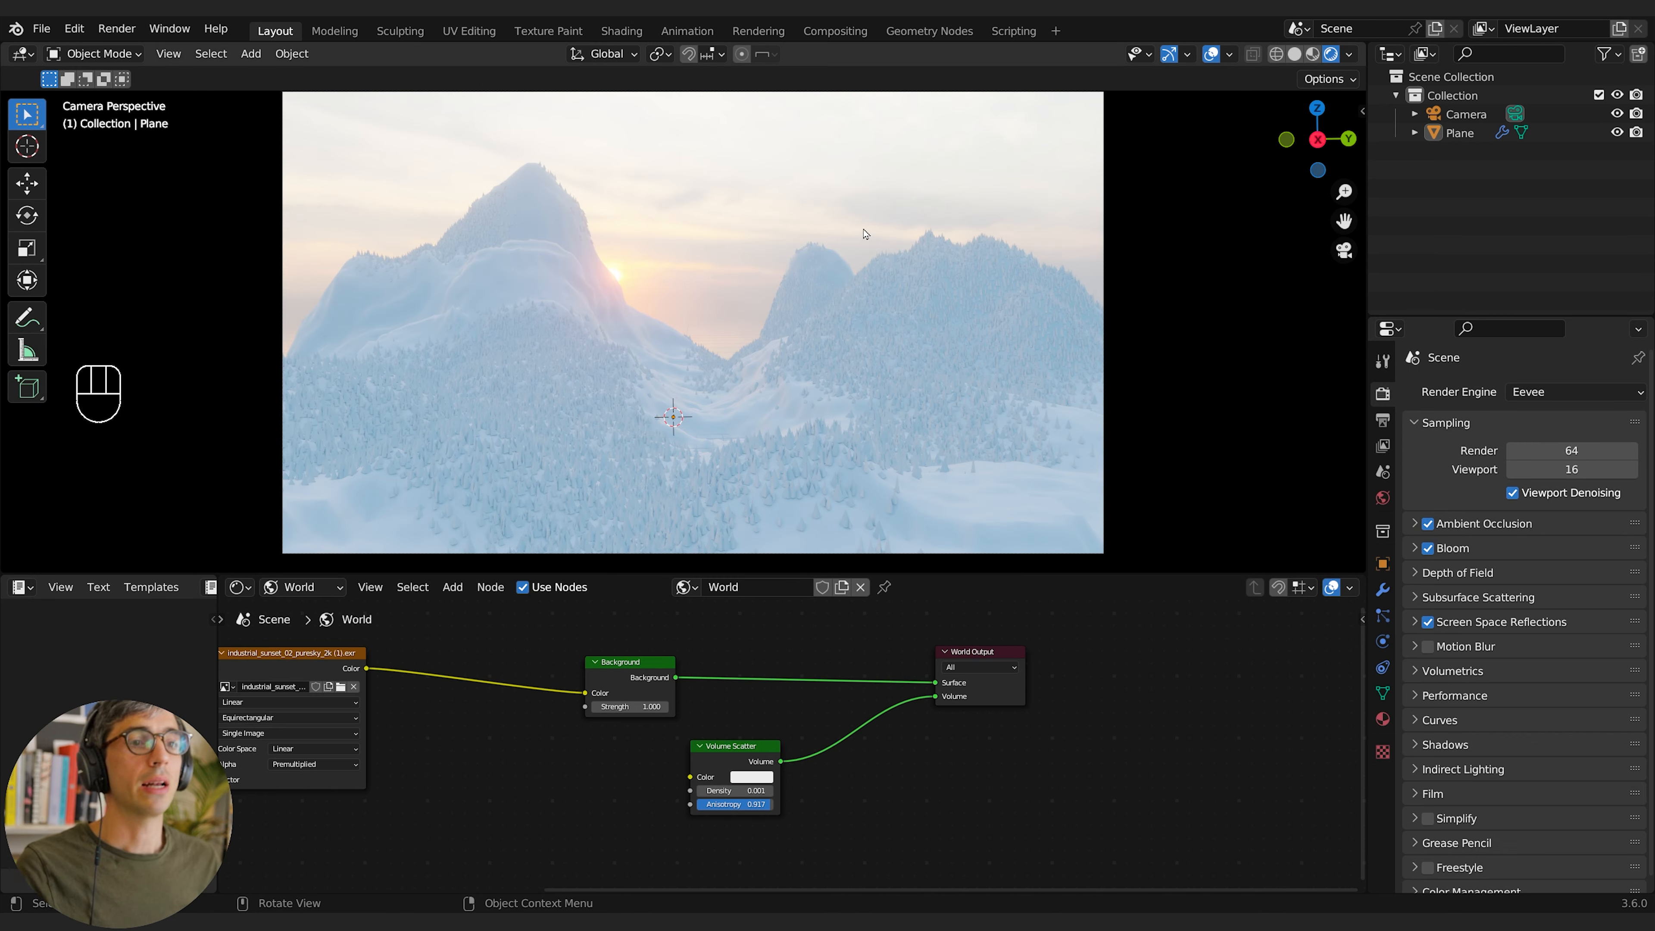
# Step: Add a Sun light and rotate it, turning it roughly half a turn around the global Z axis
pyautogui.hotkey('shift', 'a')
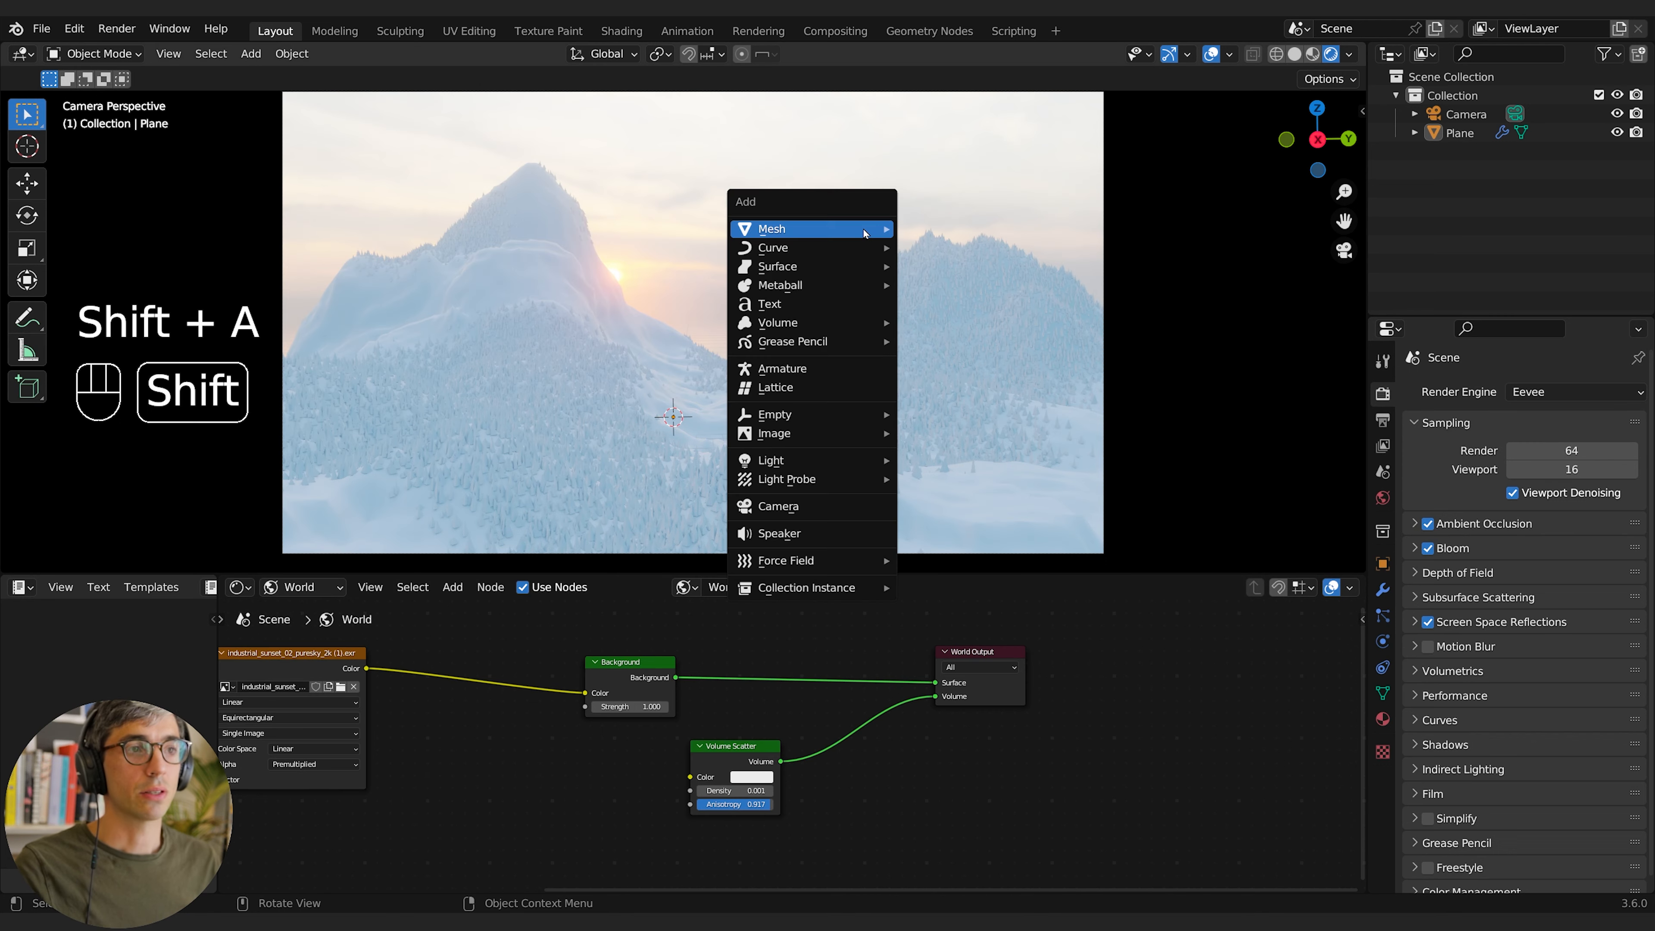
pyautogui.moveTo(793, 463)
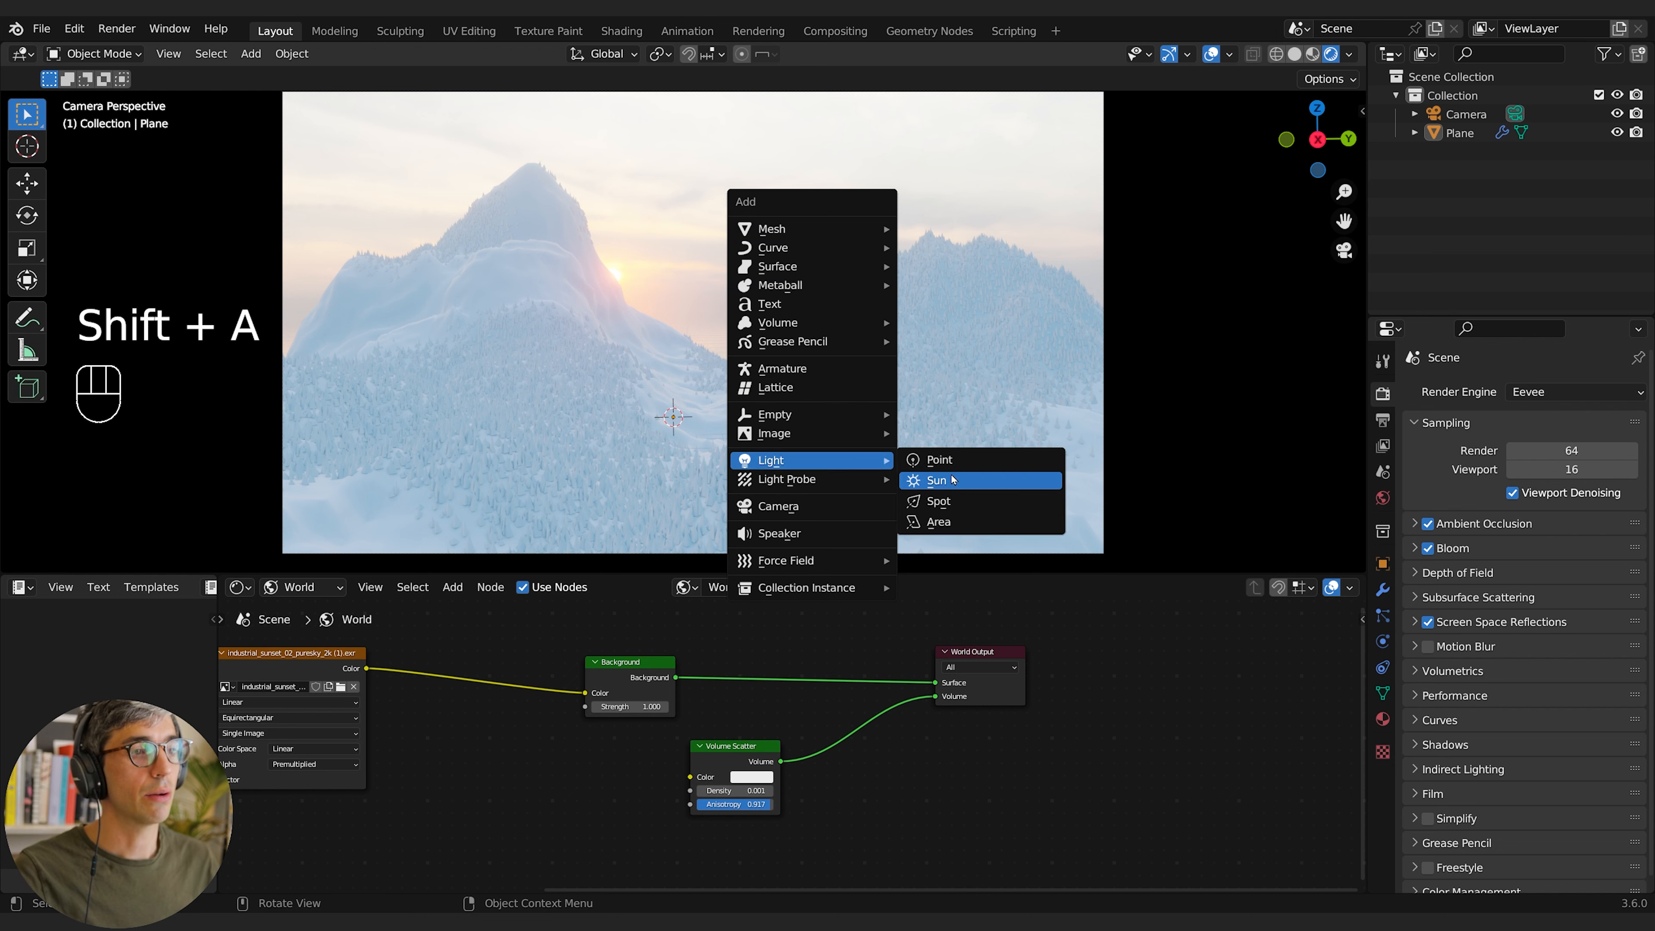
pyautogui.click(941, 480)
pyautogui.press('r')
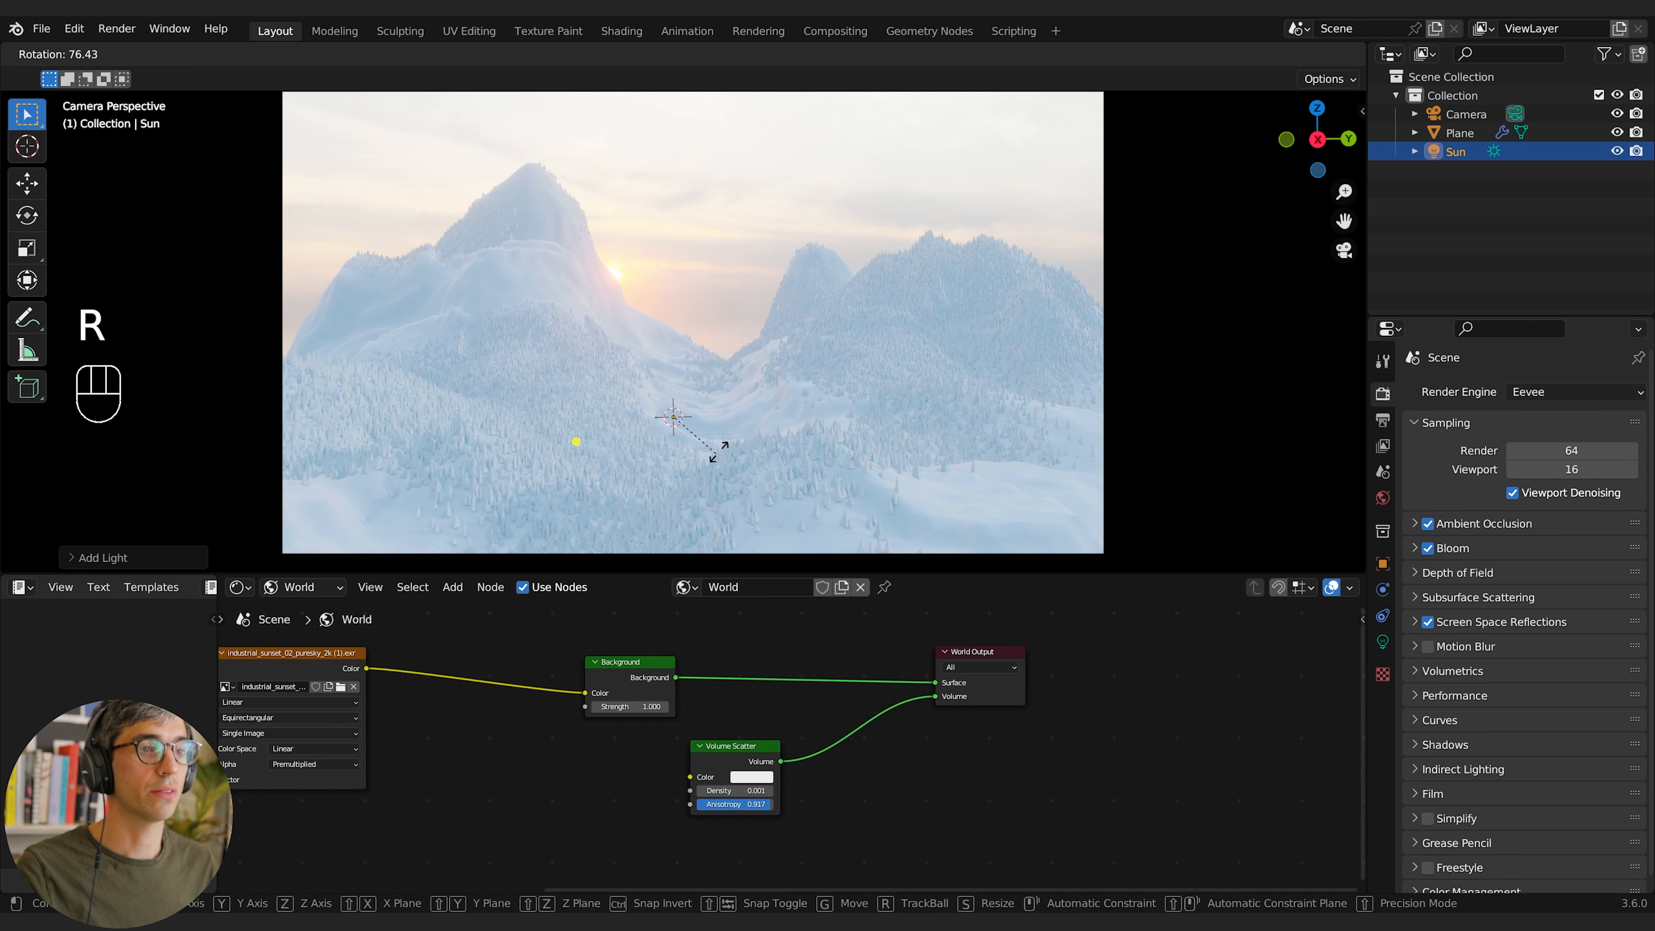
pyautogui.press('z')
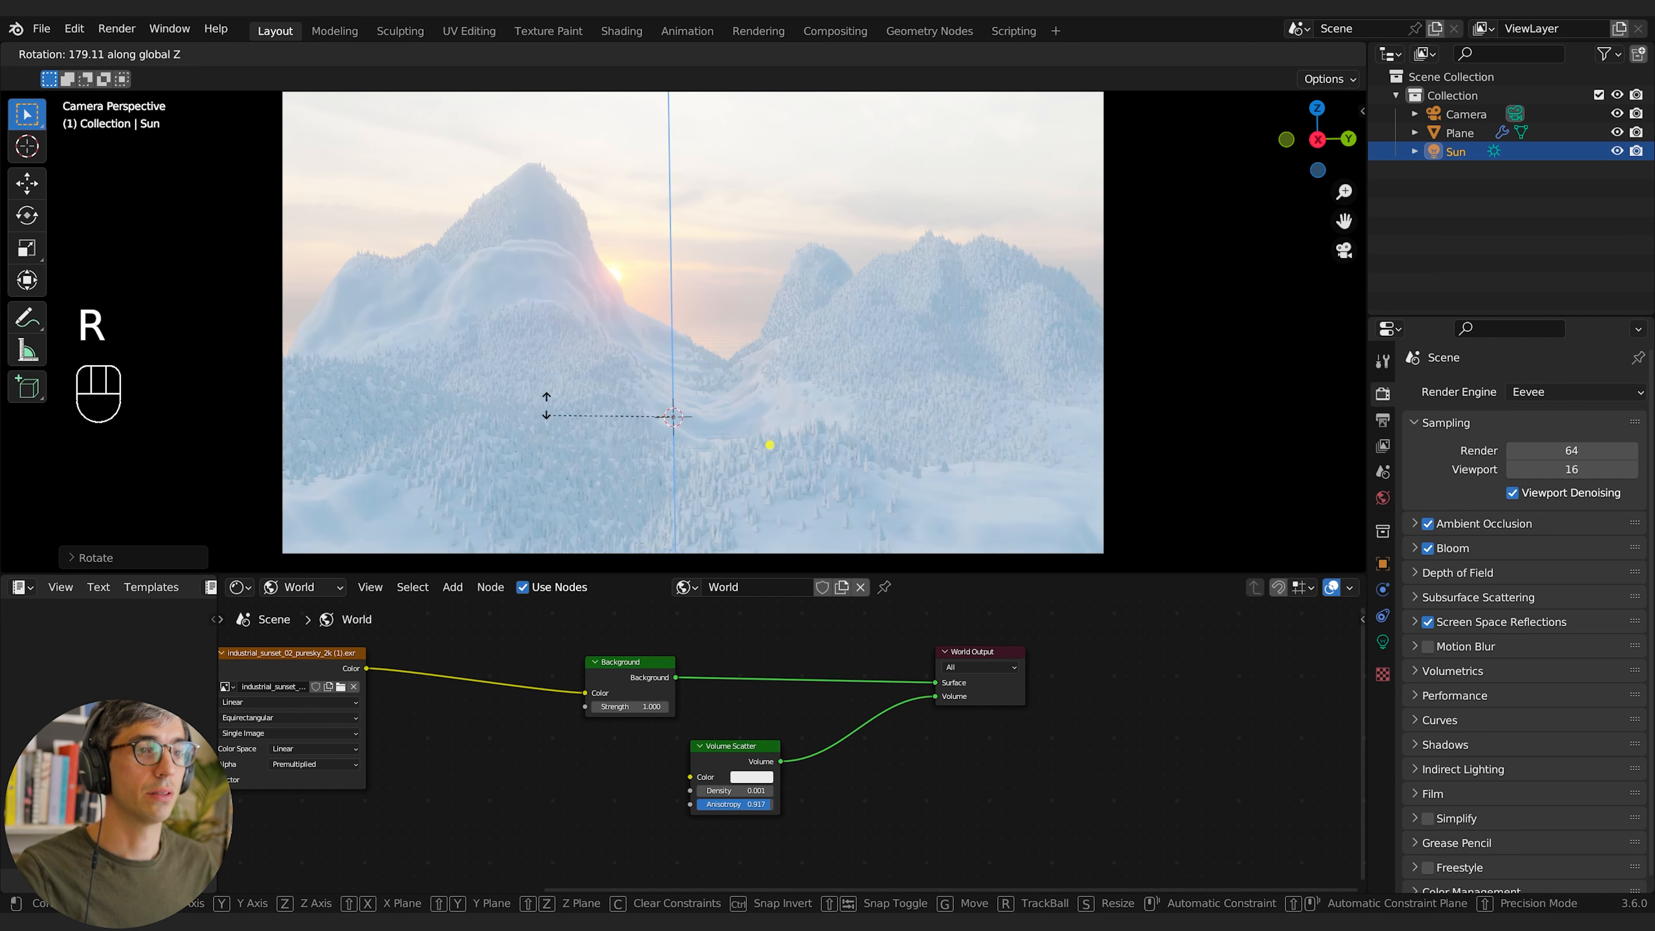
pyautogui.click(558, 384)
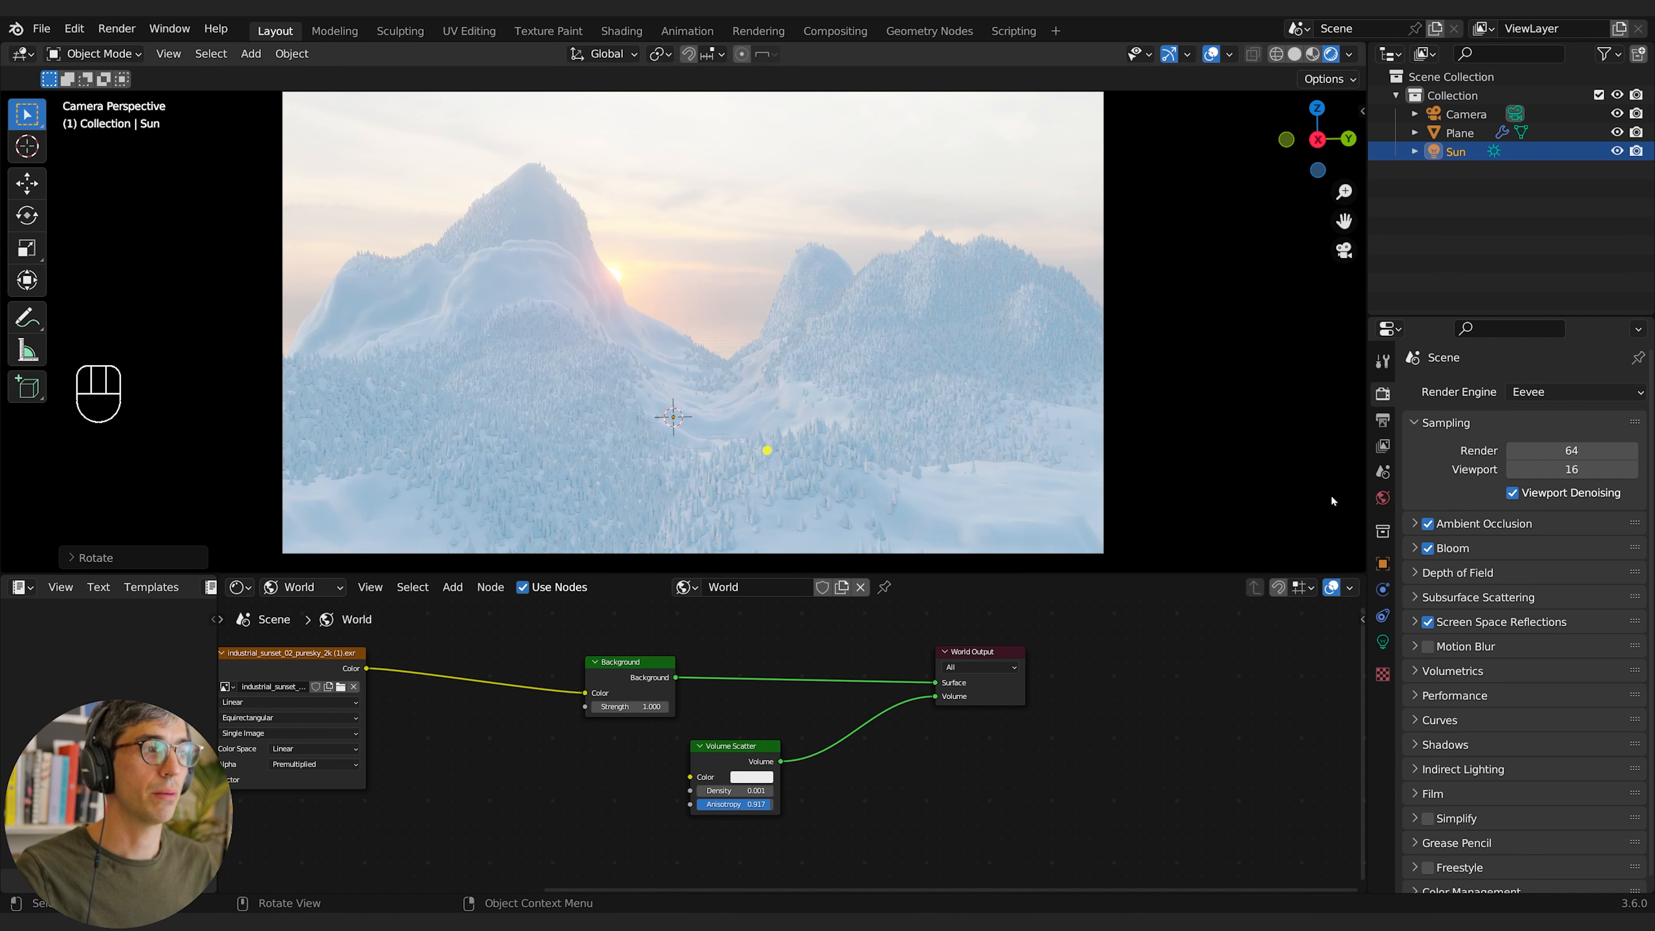
# Step: Set the Sun light's strength to 10 and give it a saturated orange color
pyautogui.click(1383, 642)
pyautogui.doubleClick(1562, 519)
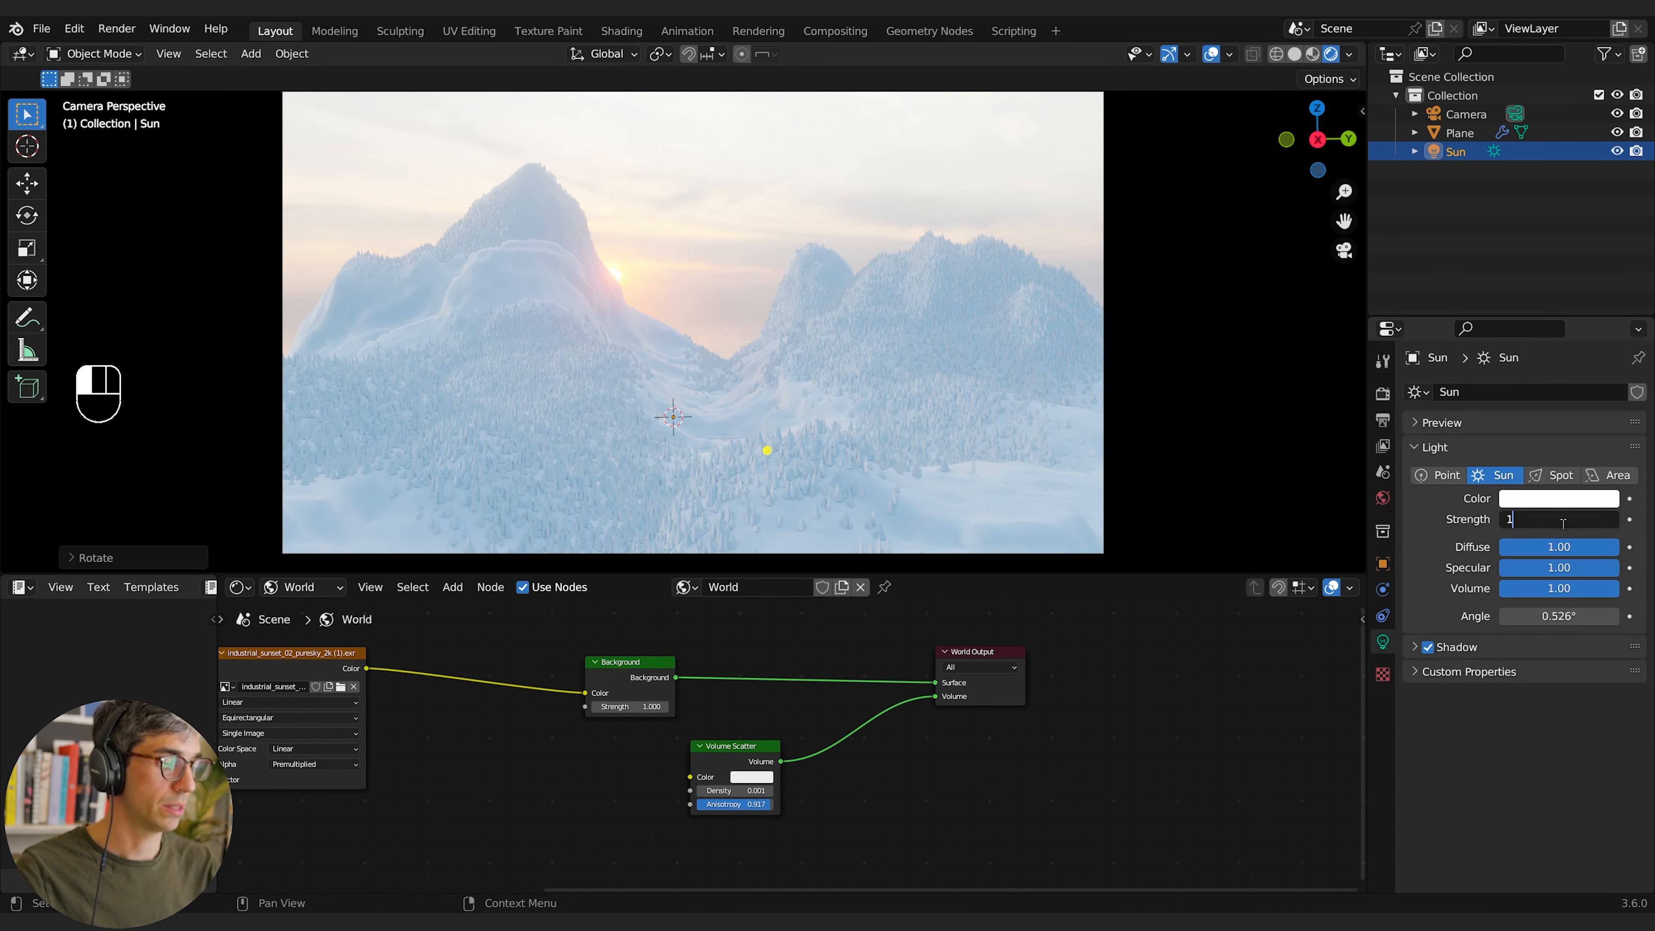
pyautogui.write('0')
pyautogui.press('Return')
pyautogui.click(1558, 498)
pyautogui.click(1514, 338)
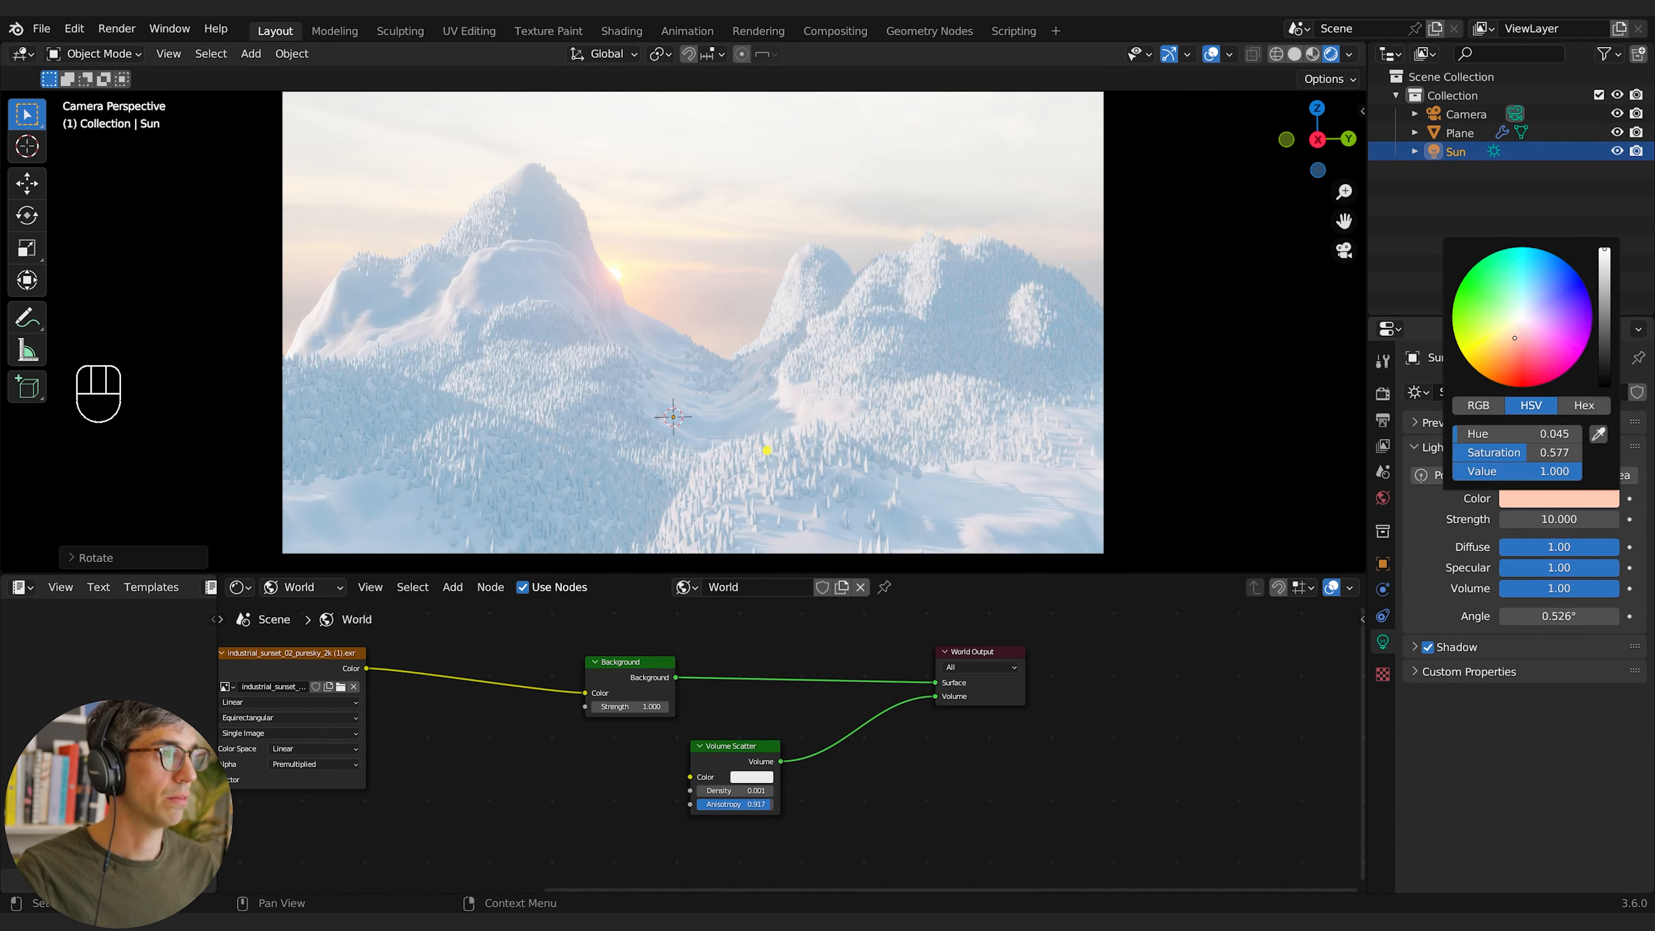
pyautogui.moveTo(1512, 356); pyautogui.dragTo(1497, 370)
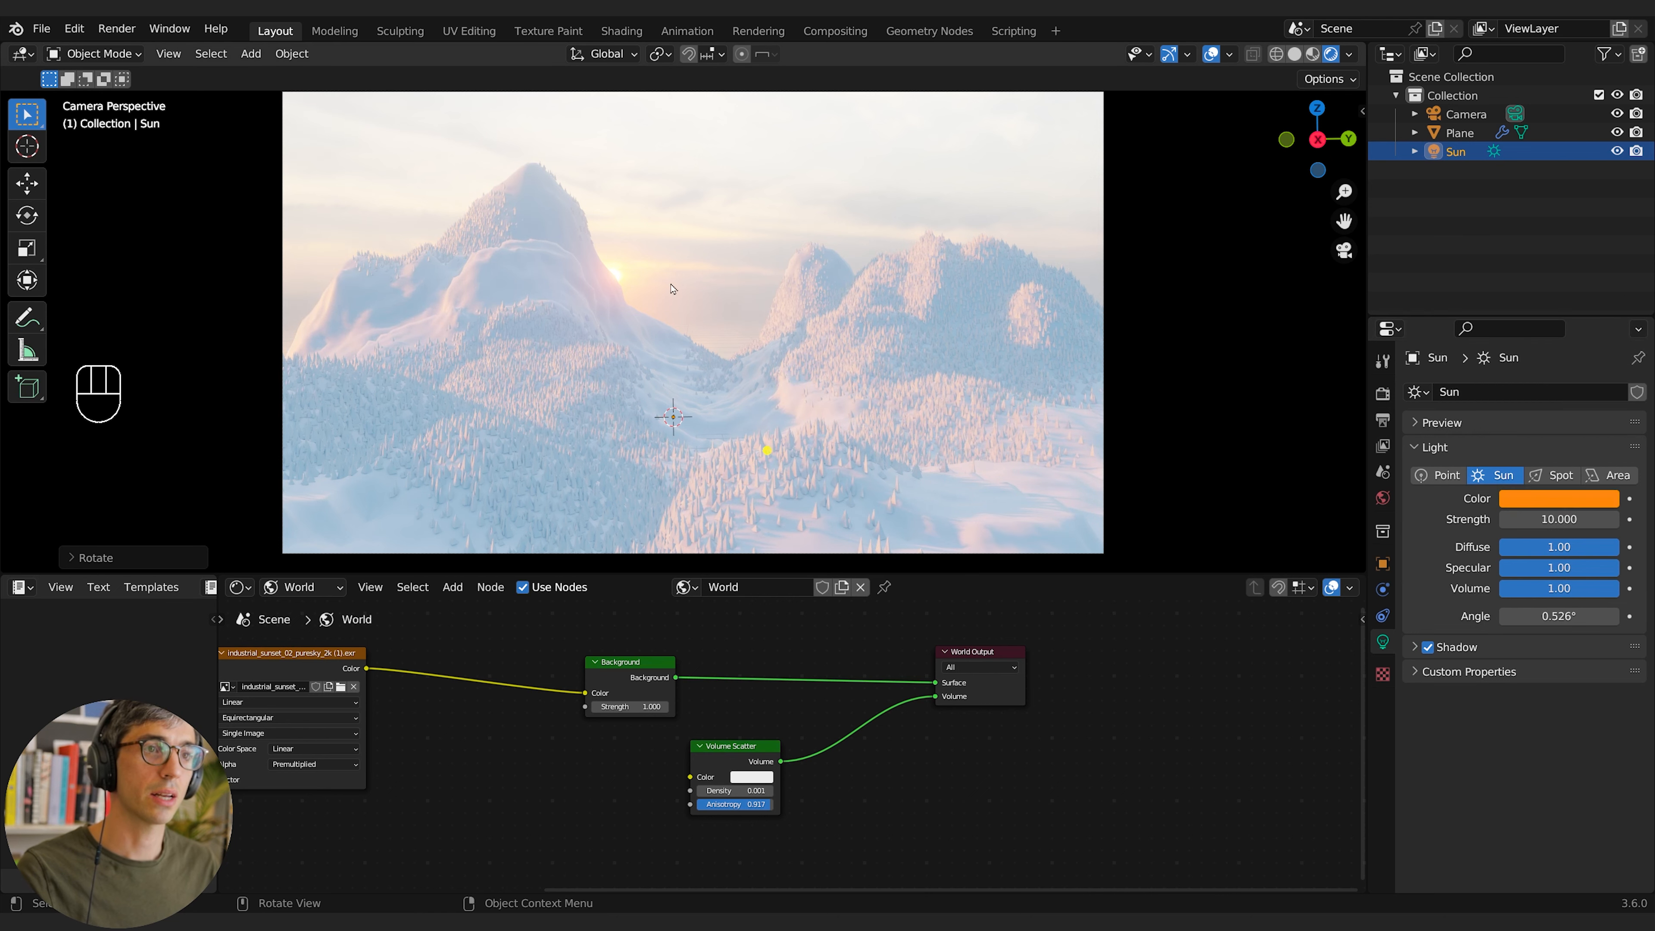
# Step: Try a yellow-green color on the Sun light and undo the change
pyautogui.click(1557, 500)
pyautogui.click(1451, 320)
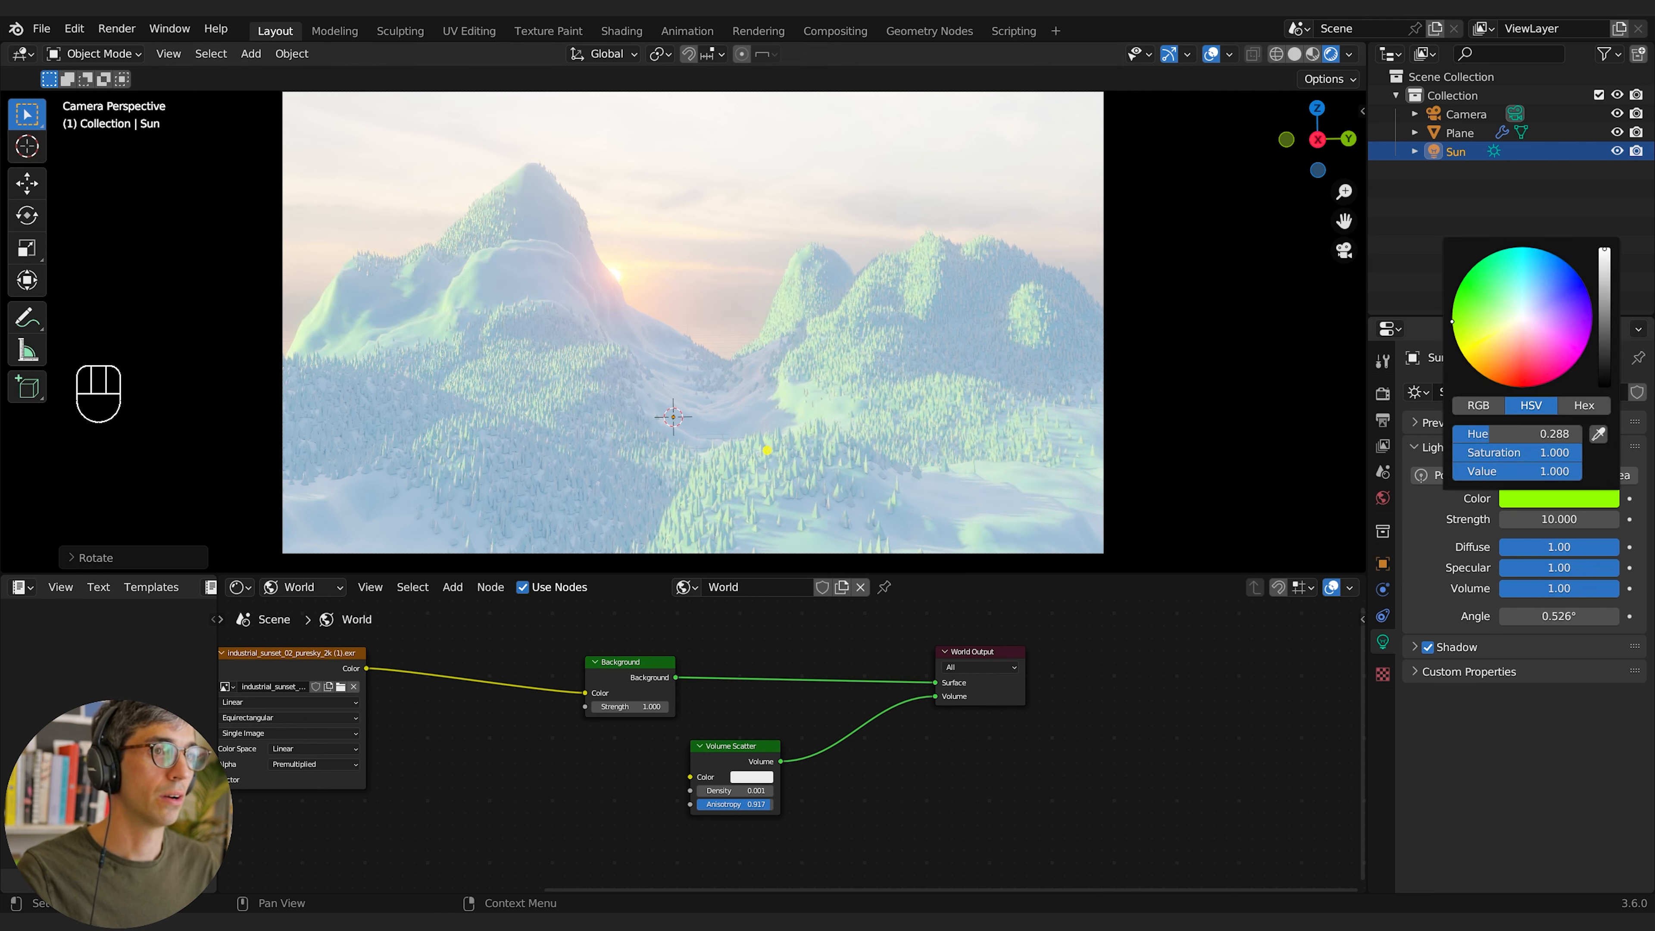
pyautogui.hotkey('ctrl', 'z')
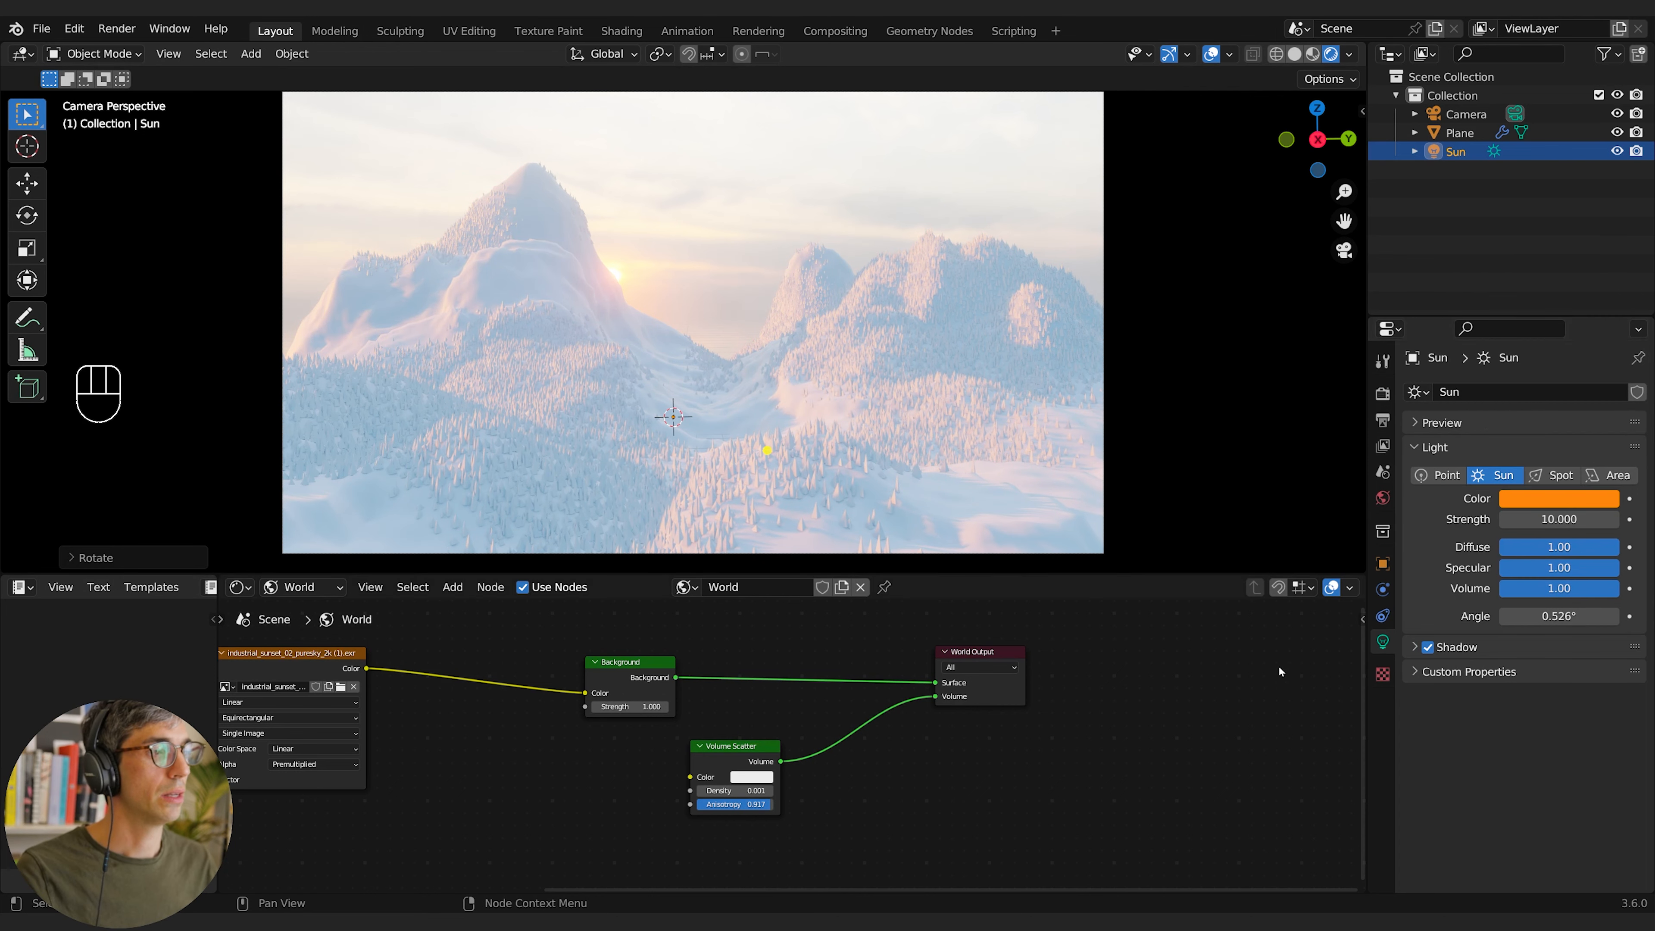
# Step: Enable Contact Shadows in the Sun light's shadow settings, switching the option off and on to compare
pyautogui.click(1489, 645)
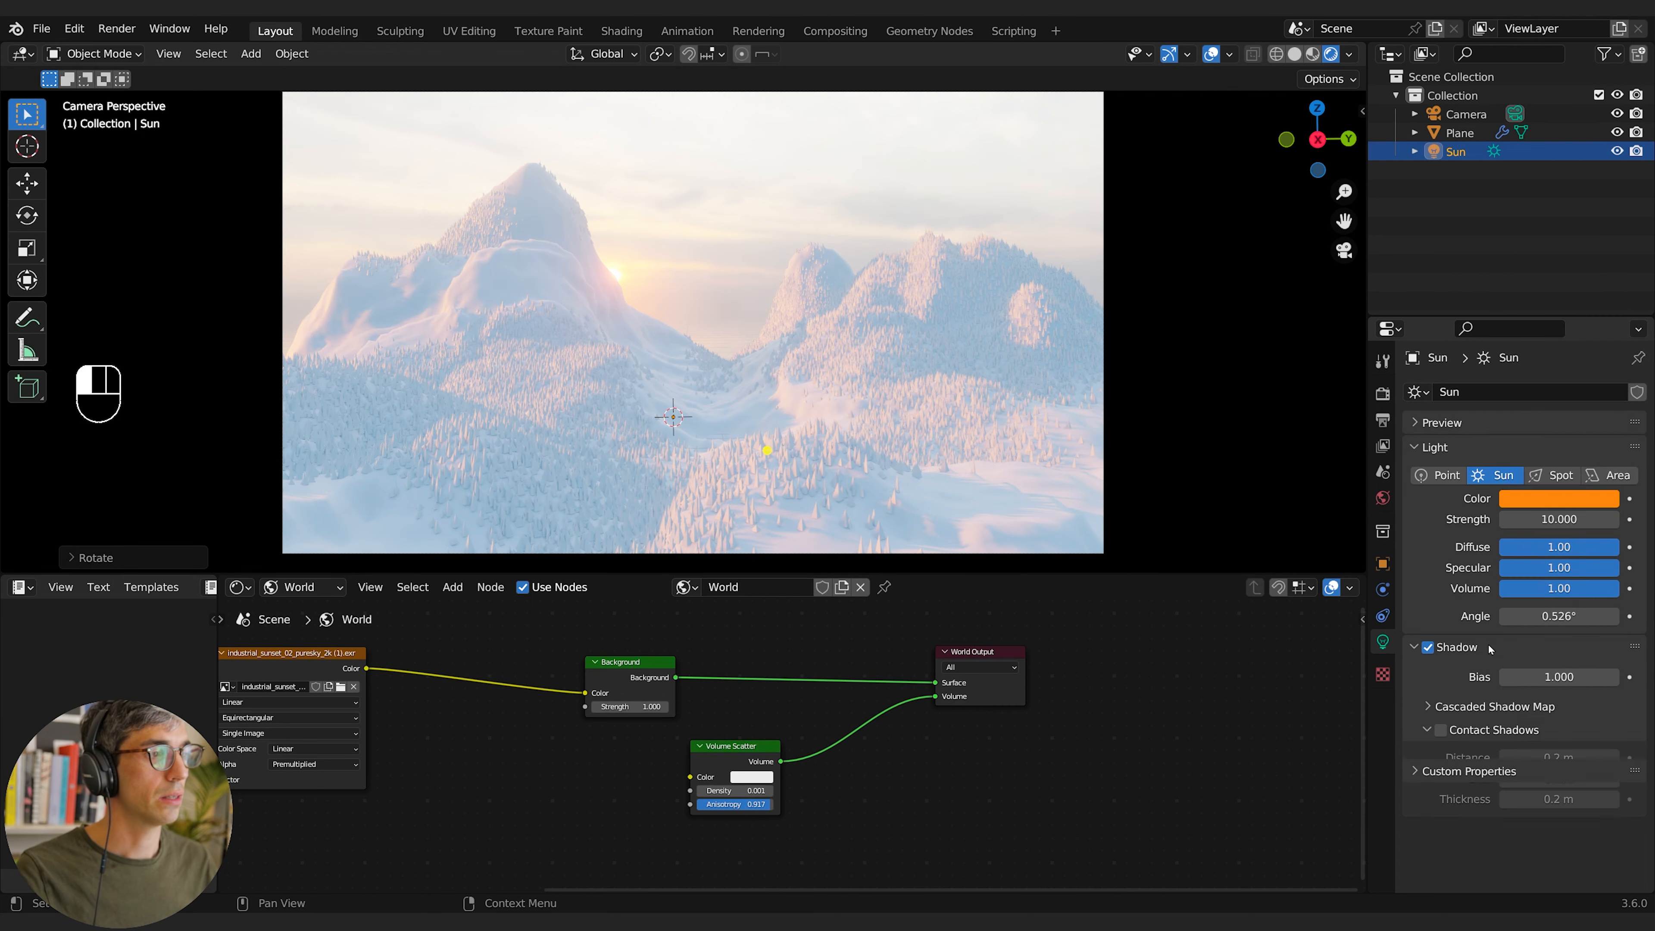
pyautogui.click(1442, 731)
pyautogui.click(1442, 731)
pyautogui.click(1442, 732)
pyautogui.click(1442, 732)
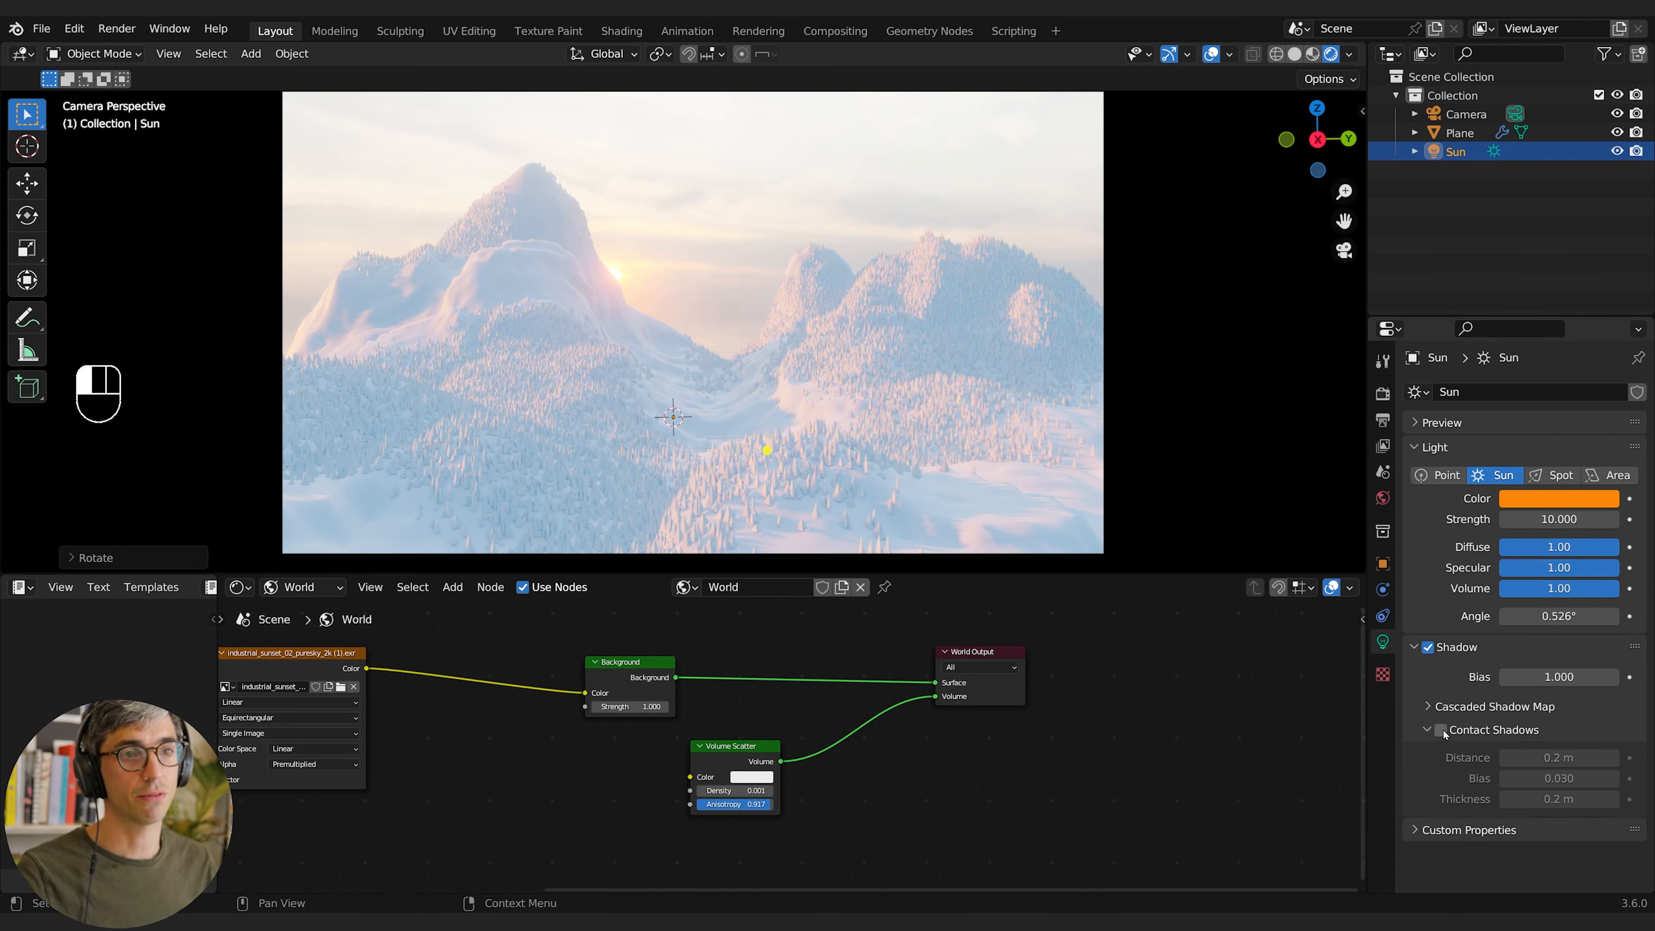
pyautogui.click(1443, 731)
pyautogui.click(1442, 732)
pyautogui.click(1442, 732)
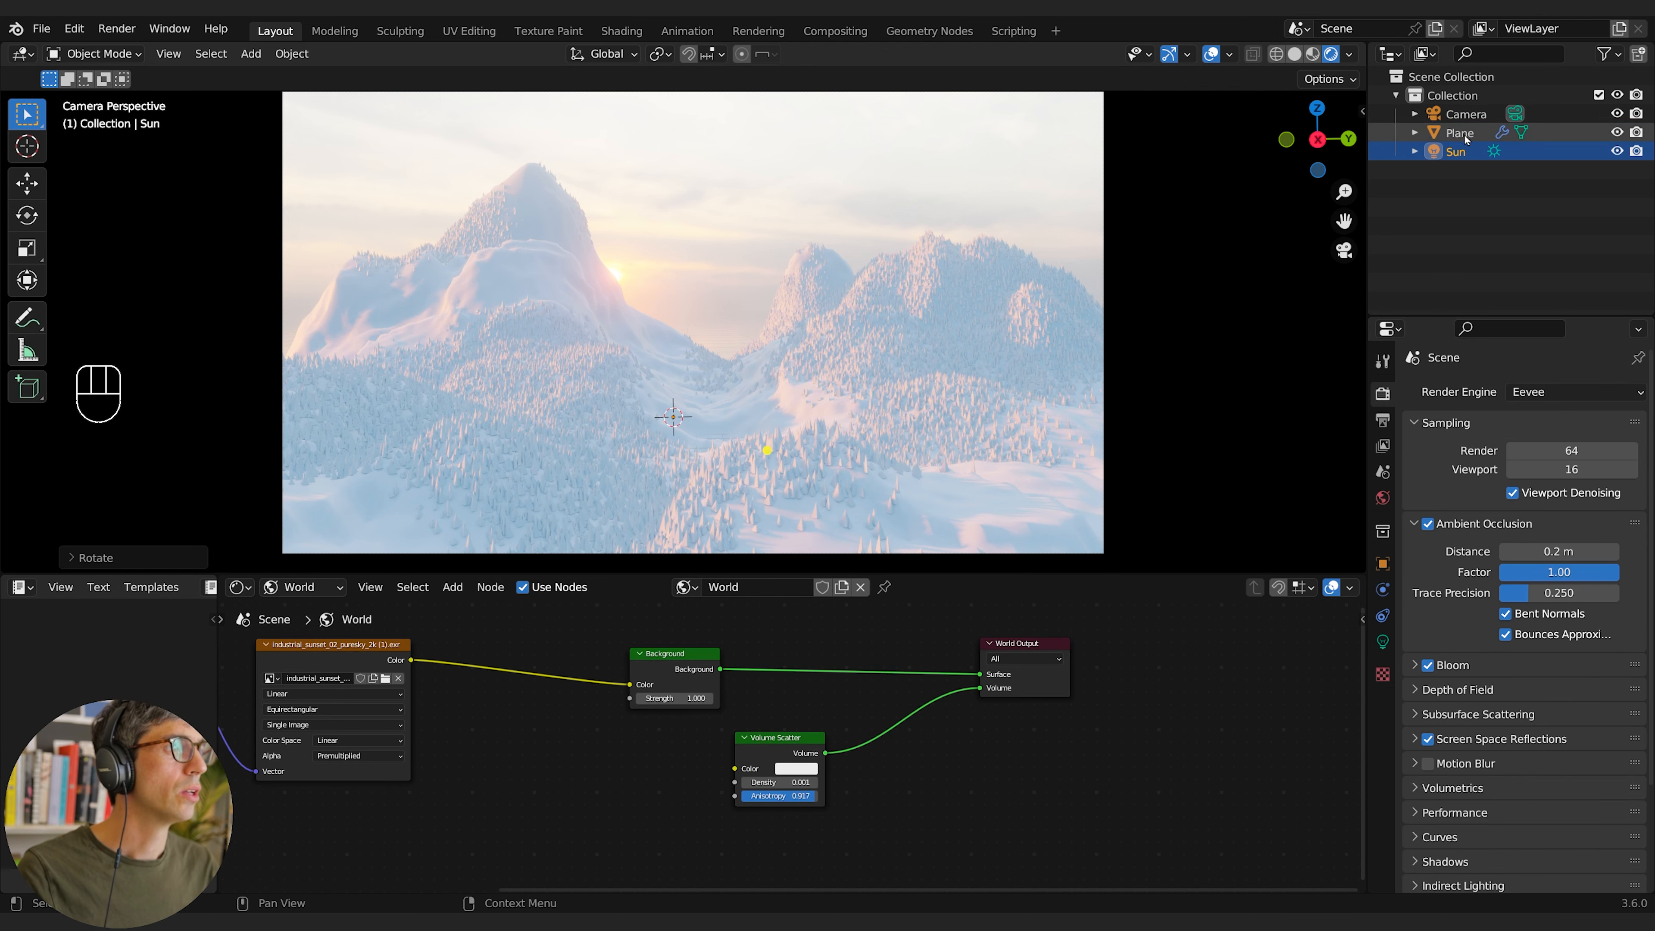
# Step: Create a new material on the mountain Plane and switch the shader editor from World to Object nodes
pyautogui.click(1464, 134)
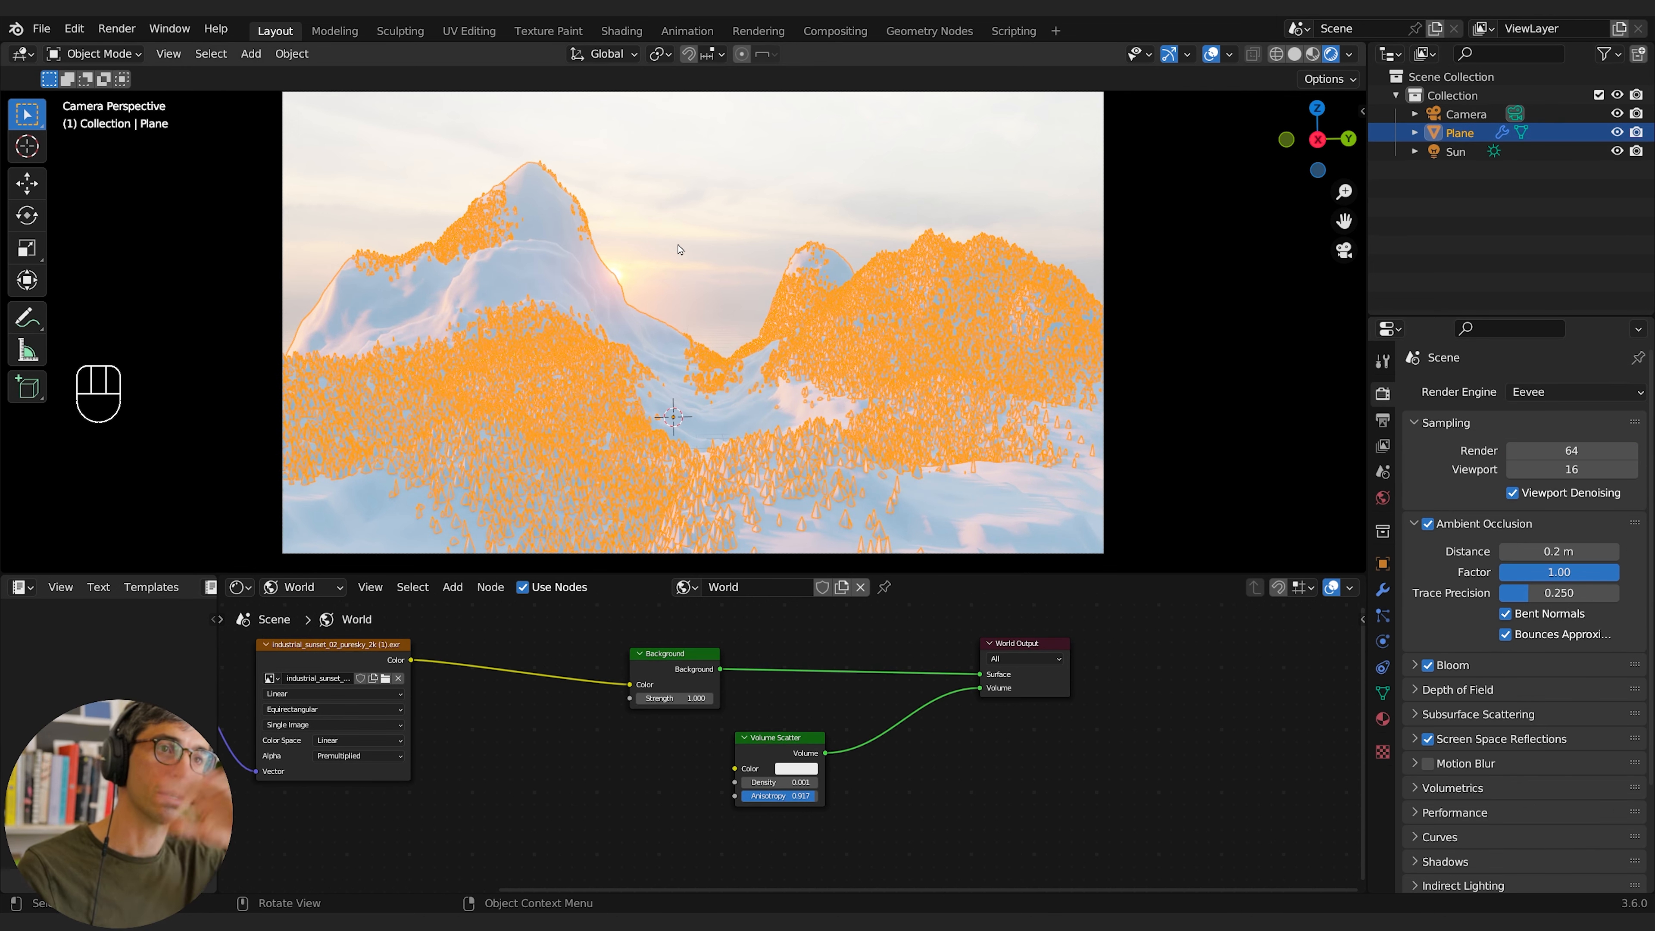
pyautogui.click(1382, 718)
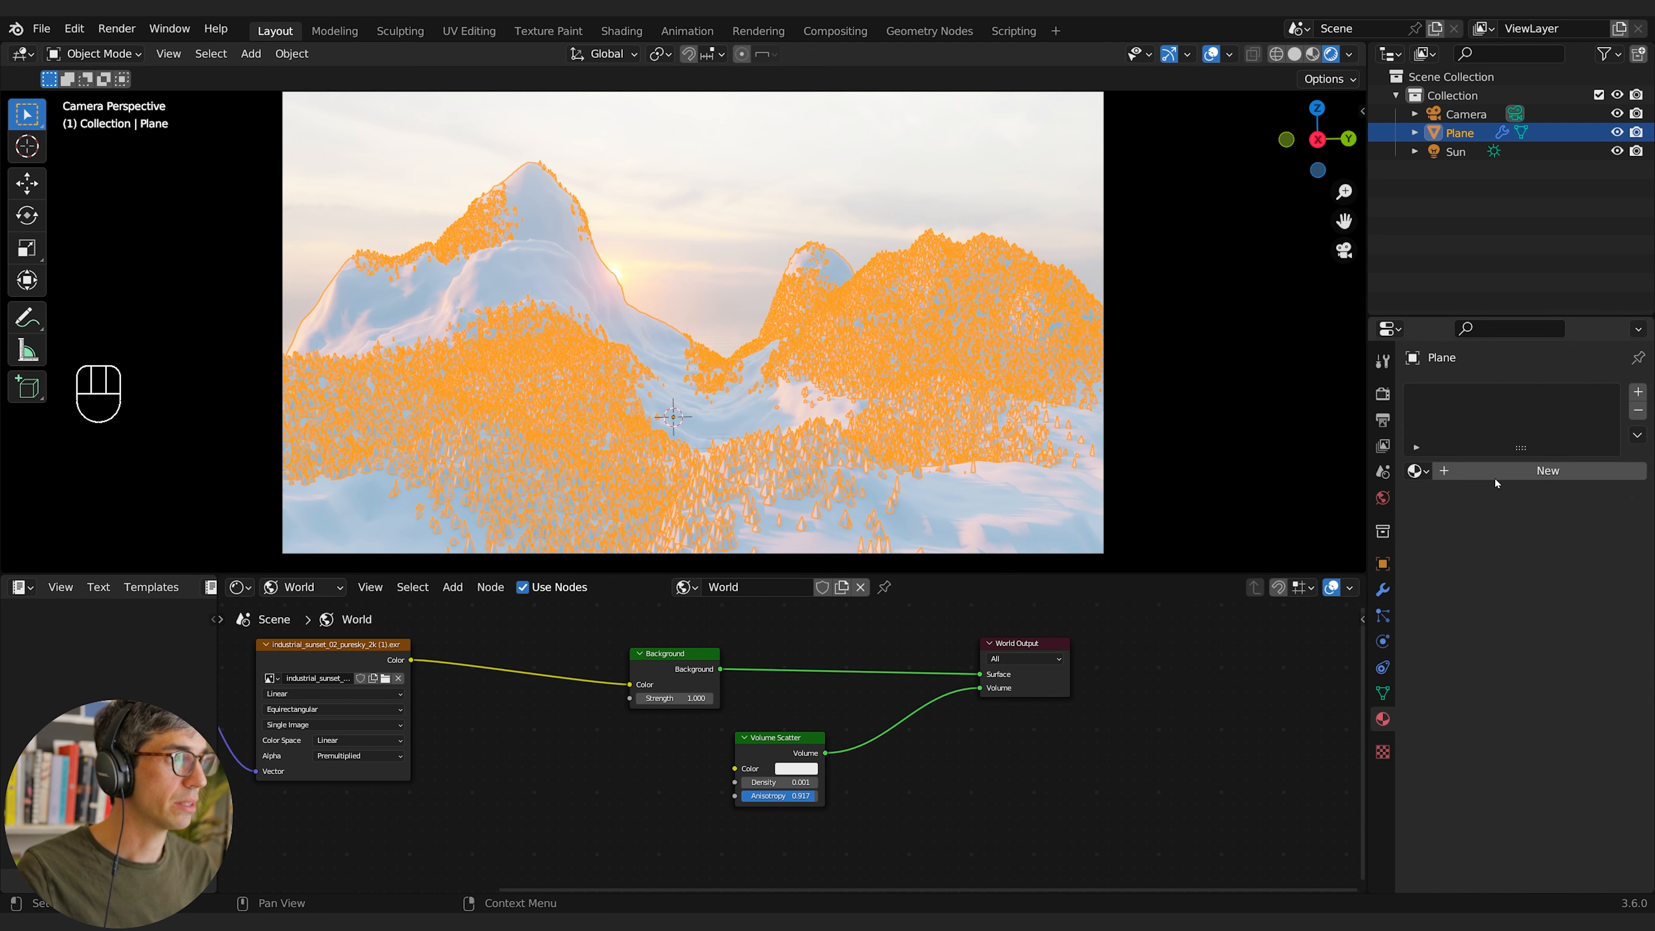
pyautogui.click(1495, 475)
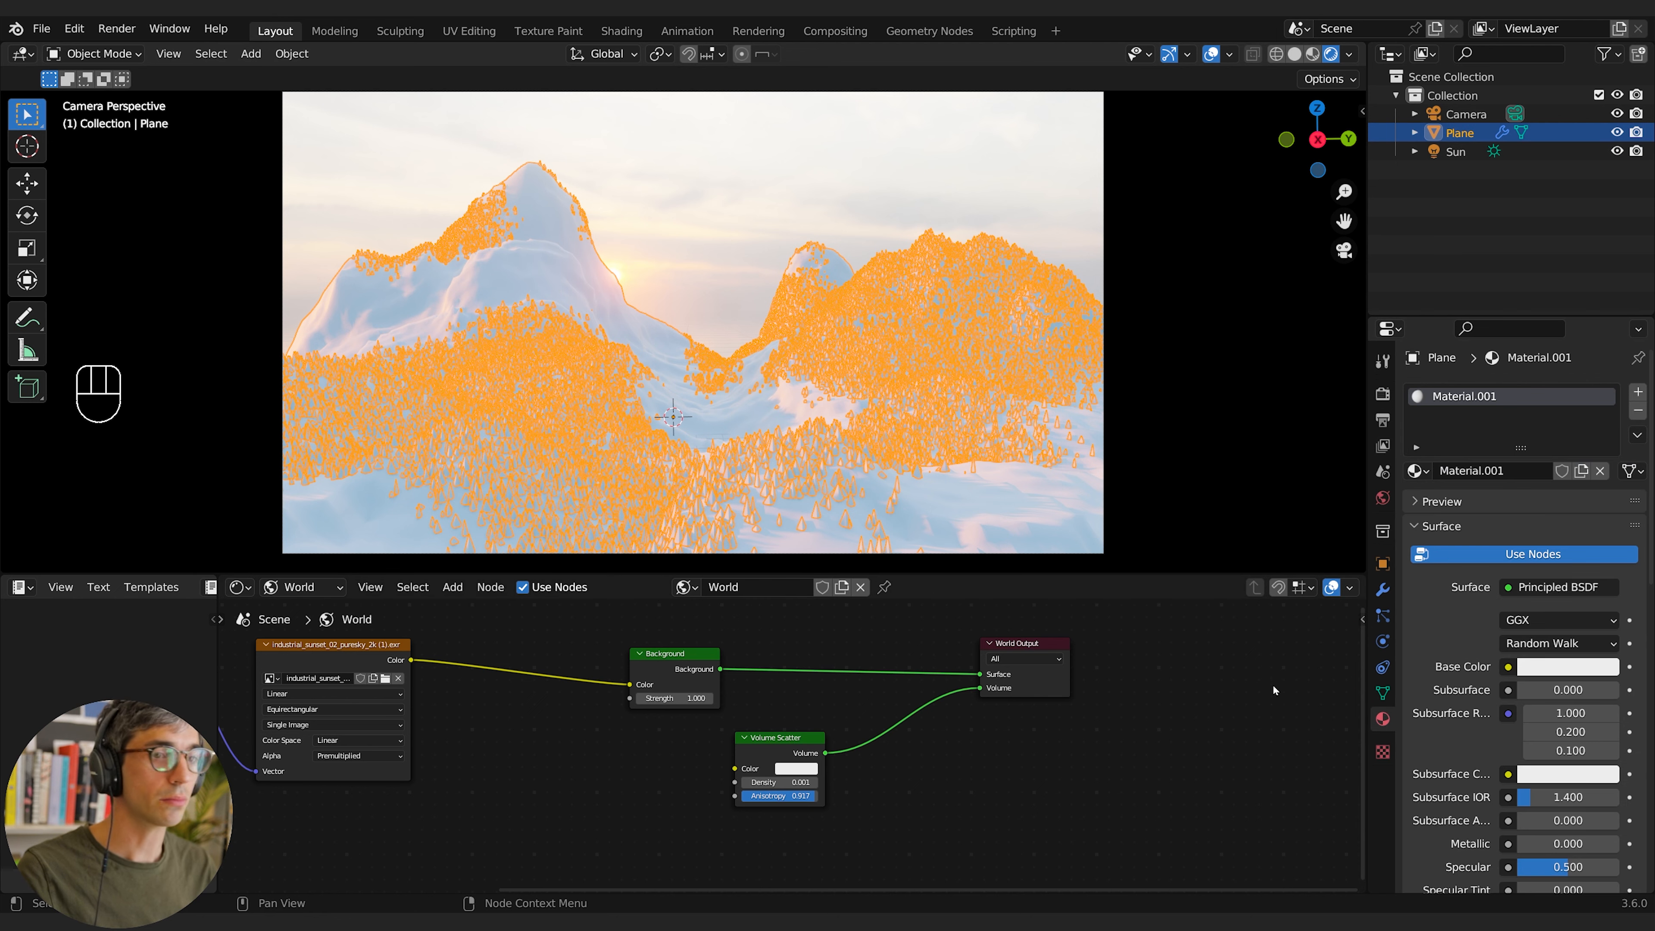
pyautogui.click(294, 592)
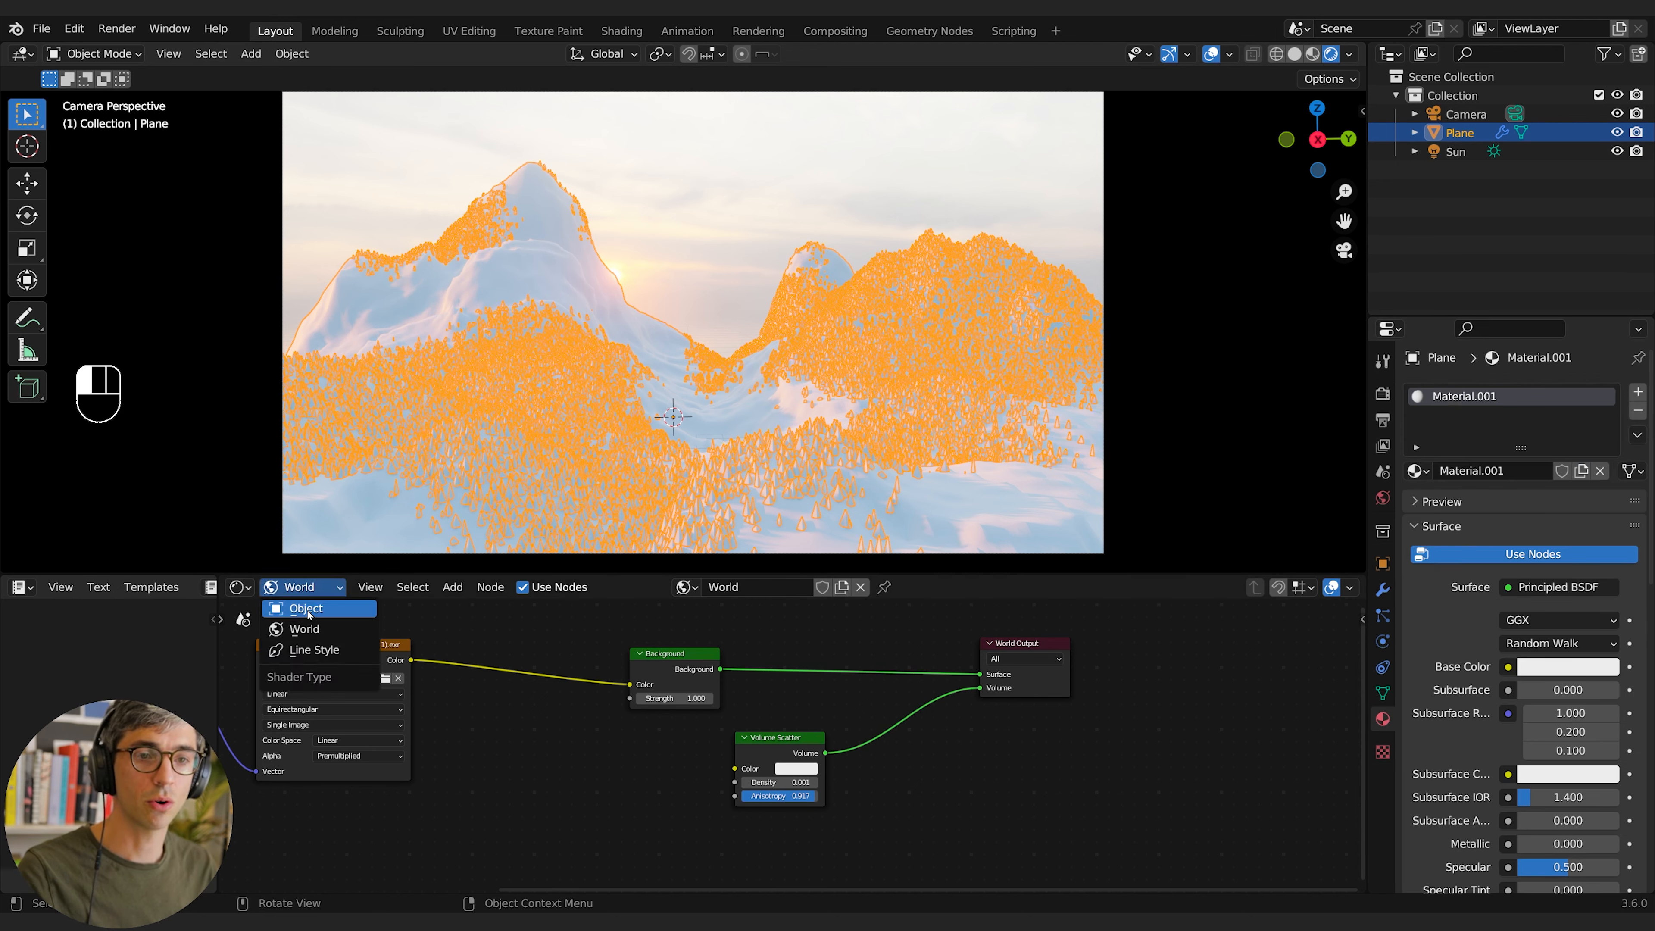
pyautogui.click(296, 606)
pyautogui.scroll(-2, 508, 736)
pyautogui.moveTo(509, 736); pyautogui.dragTo(837, 698, button='middle')
# Step: Append the collection named Collection from aerial_rocks_02_8k.blend in the Downloads folder's aerial_rocks_02_8k.blend subfolder
pyautogui.click(41, 28)
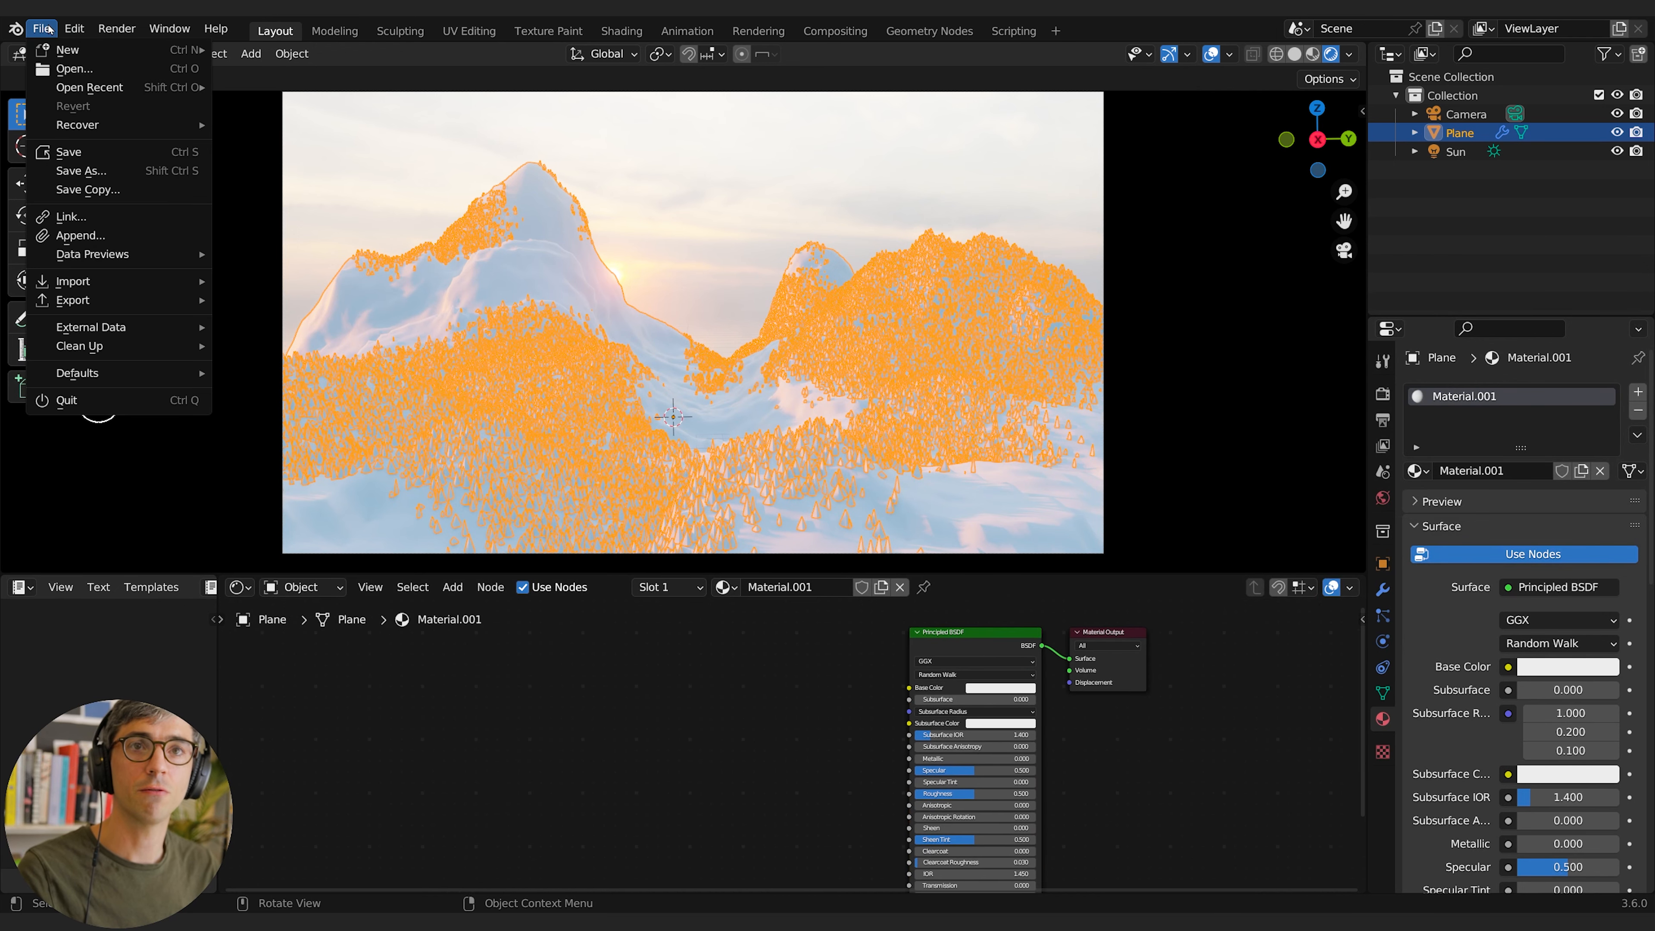
pyautogui.click(84, 238)
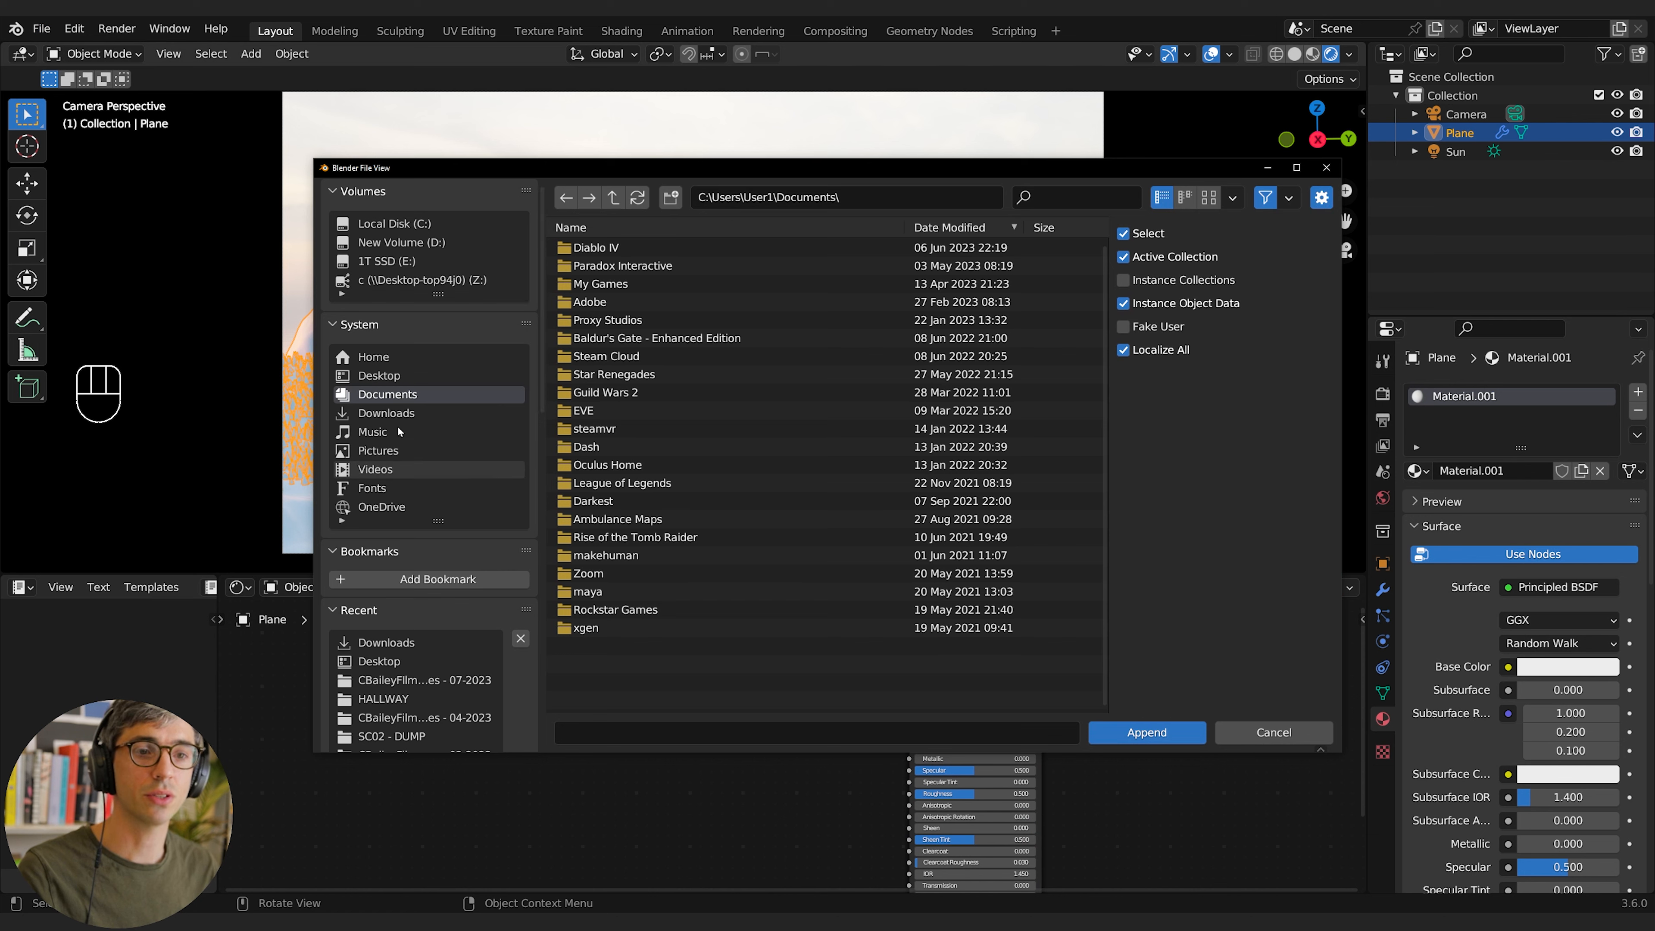
pyautogui.click(386, 412)
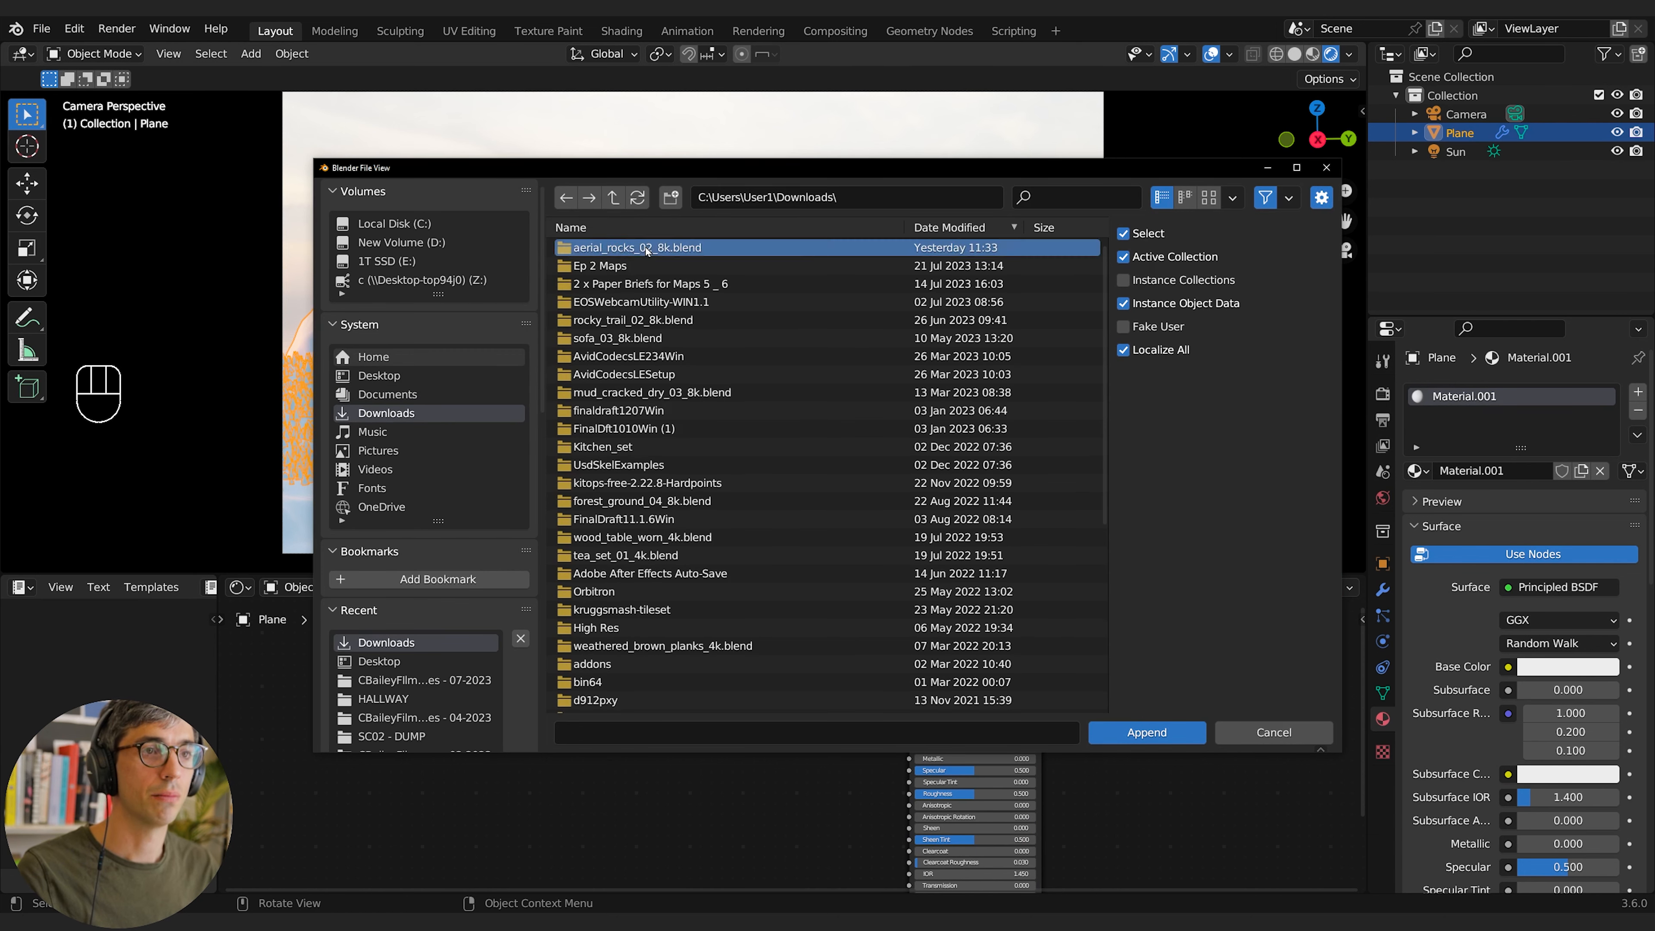
pyautogui.doubleClick(593, 246)
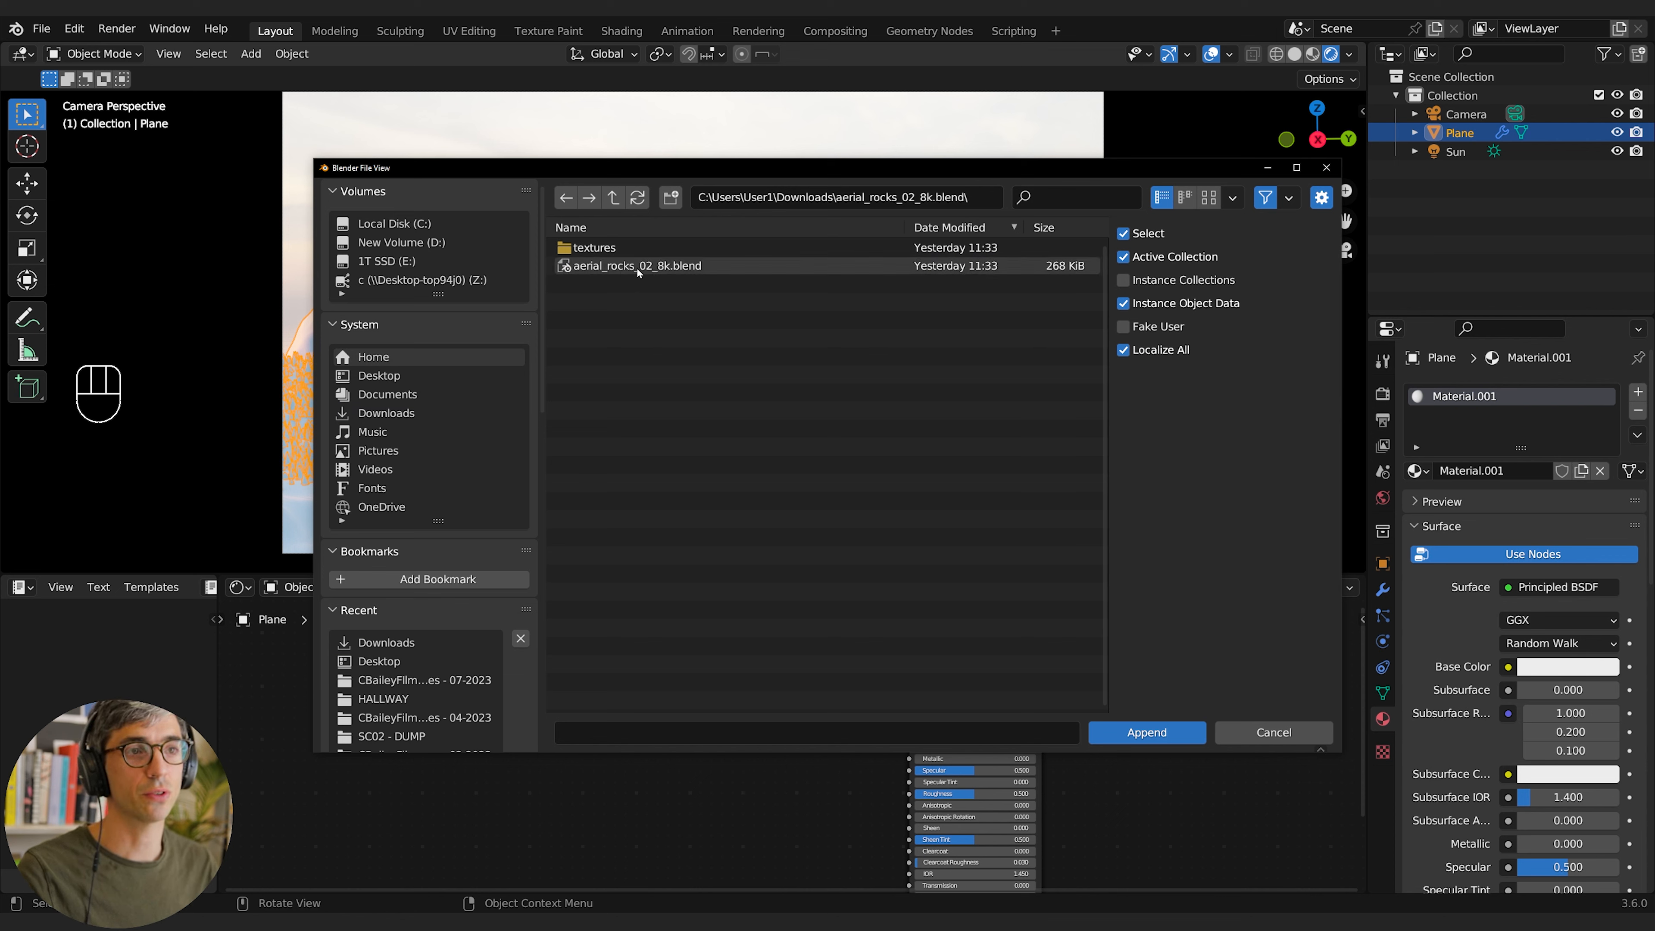
pyautogui.click(621, 267)
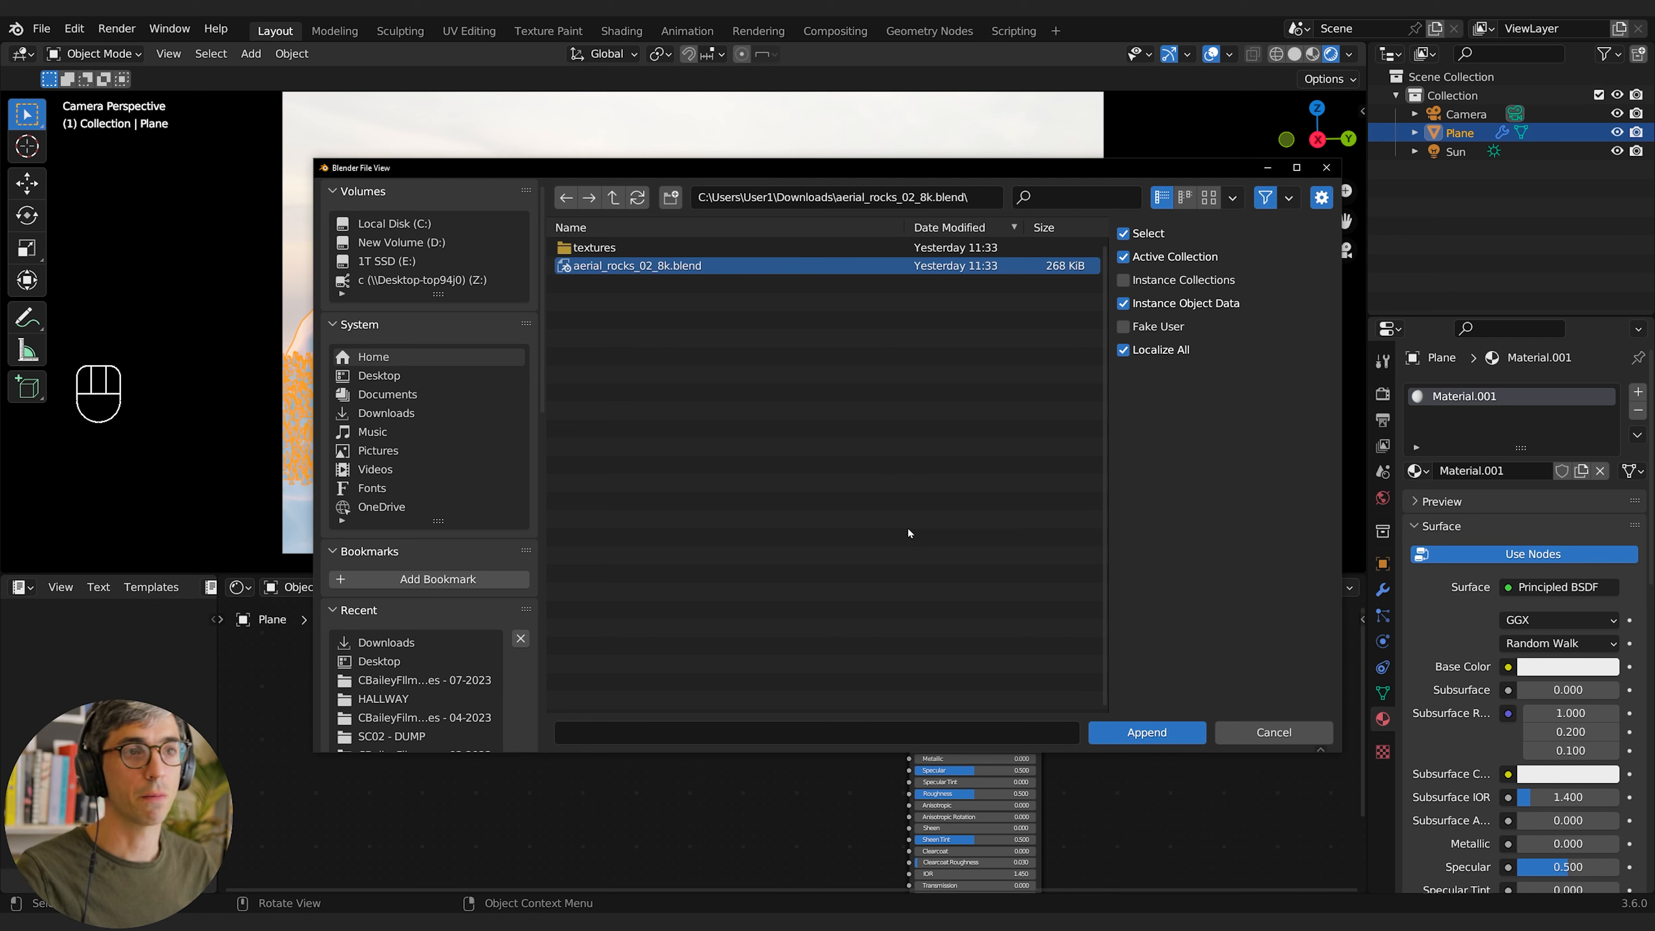
pyautogui.click(1158, 739)
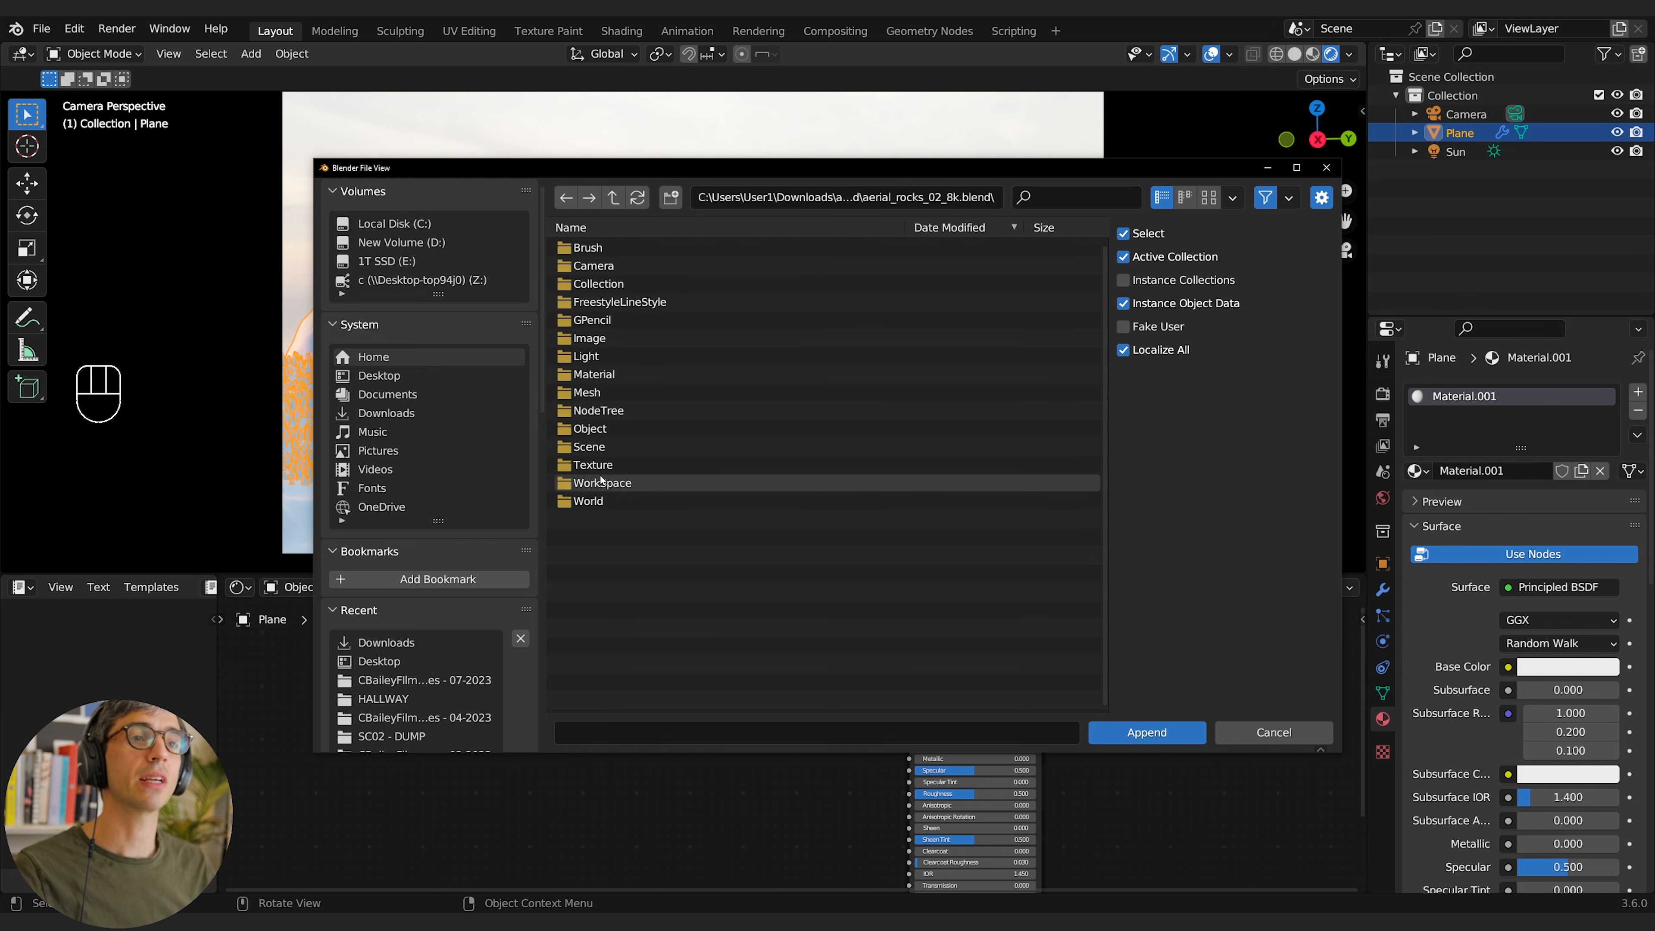
pyautogui.doubleClick(593, 284)
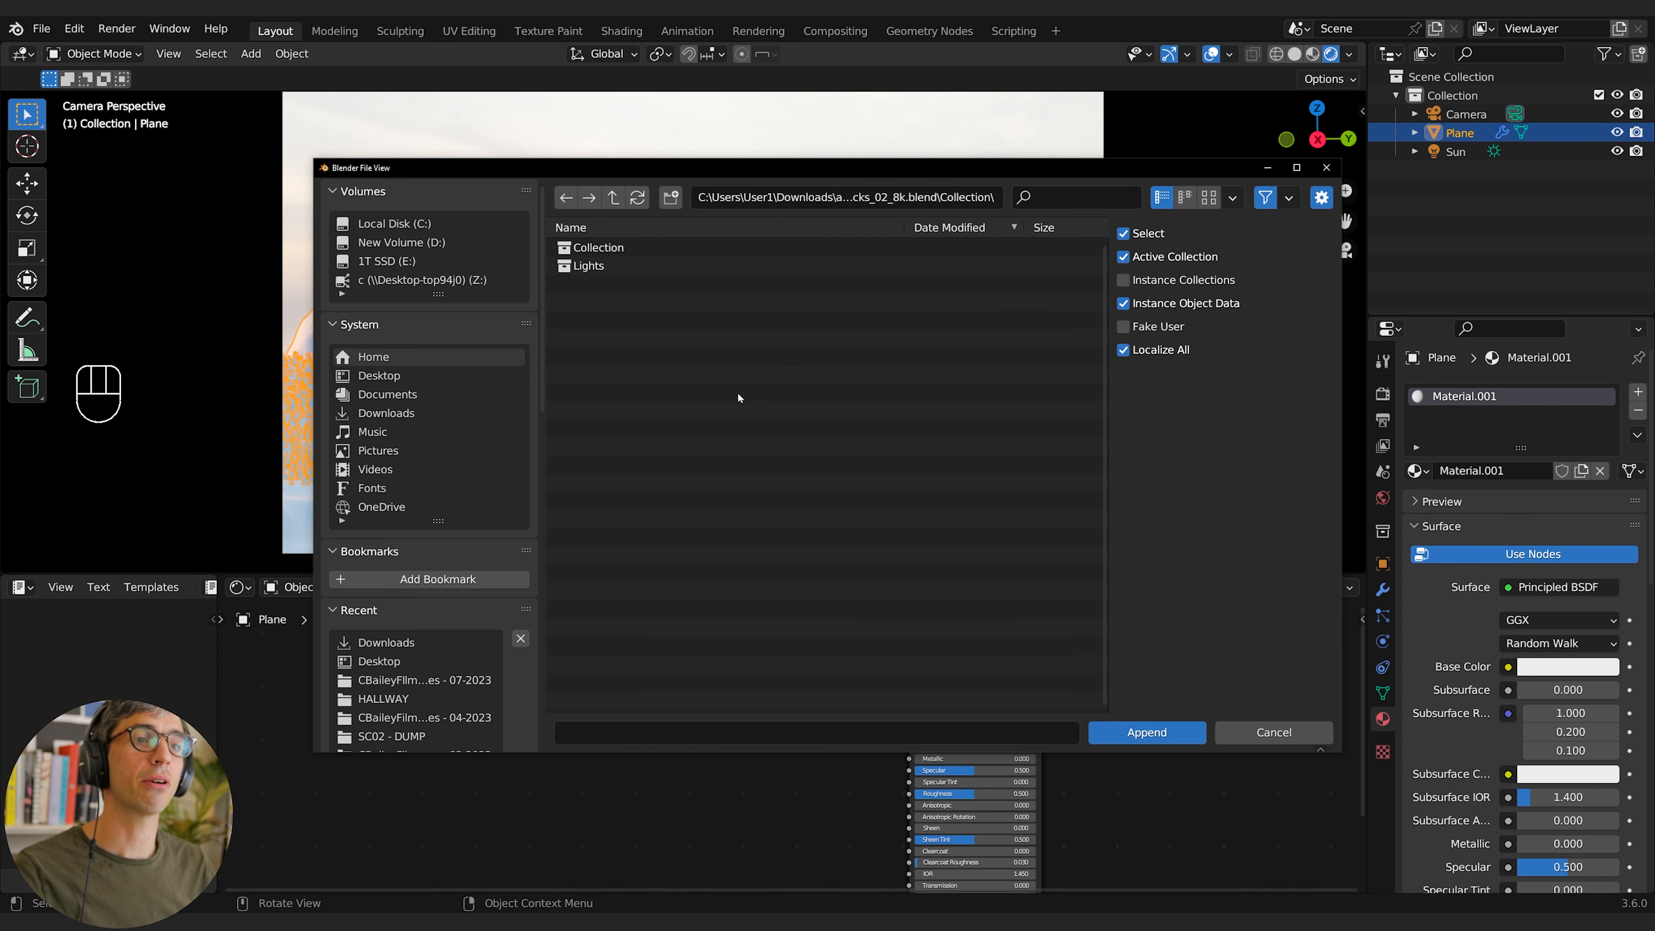
pyautogui.click(609, 248)
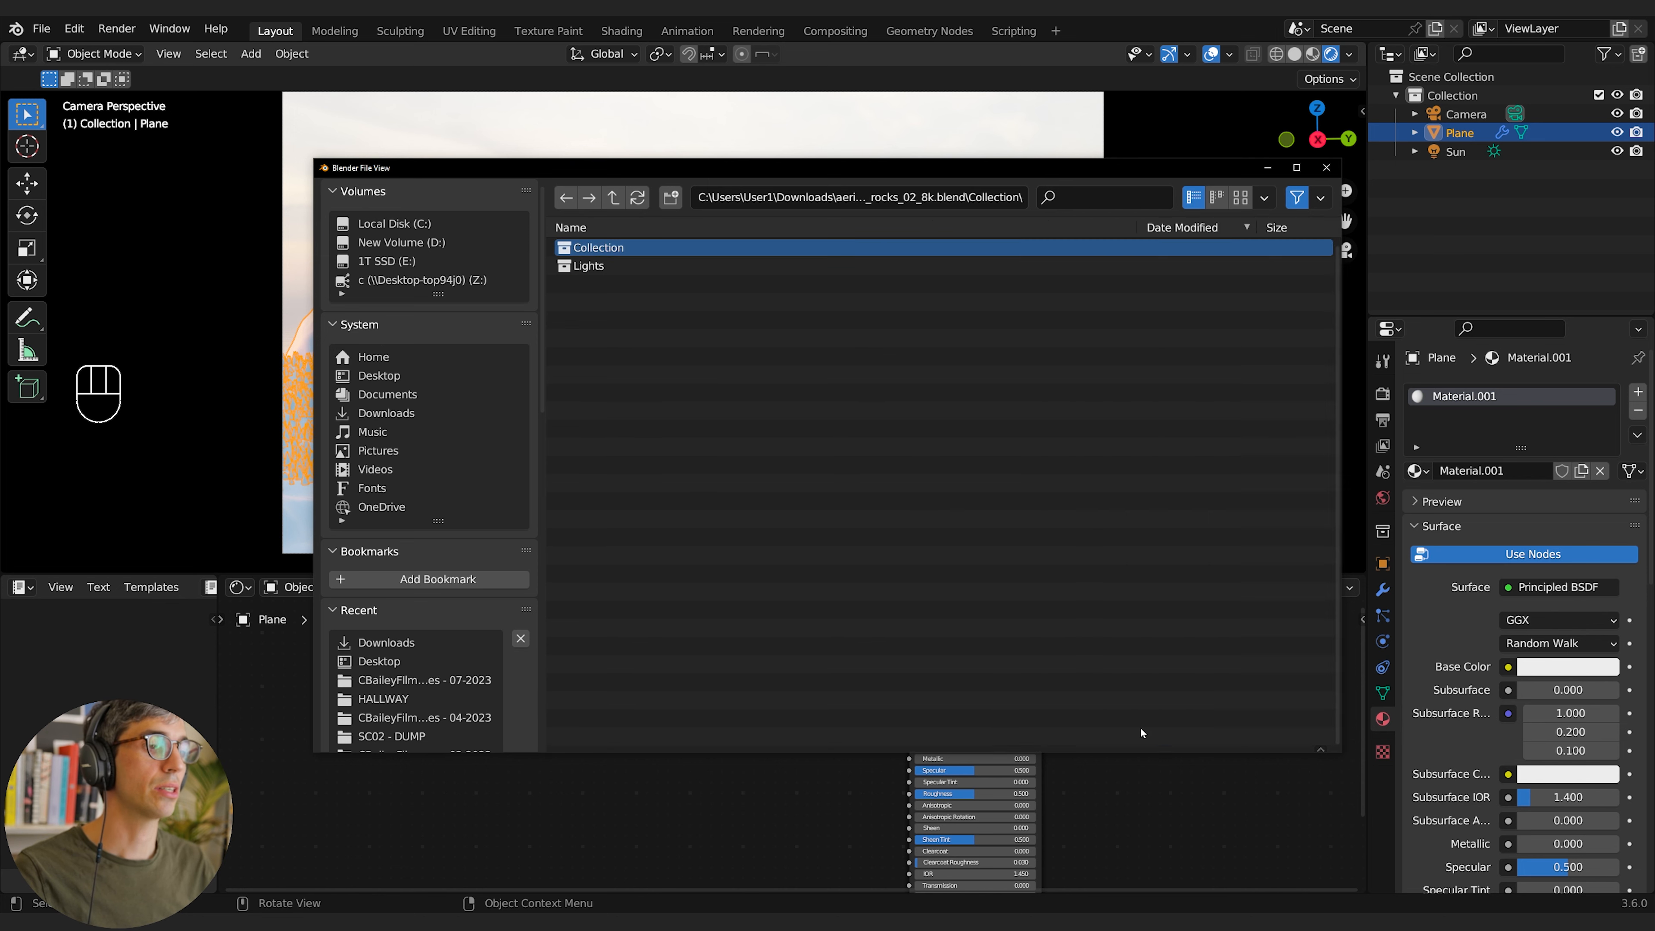
pyautogui.click(1141, 728)
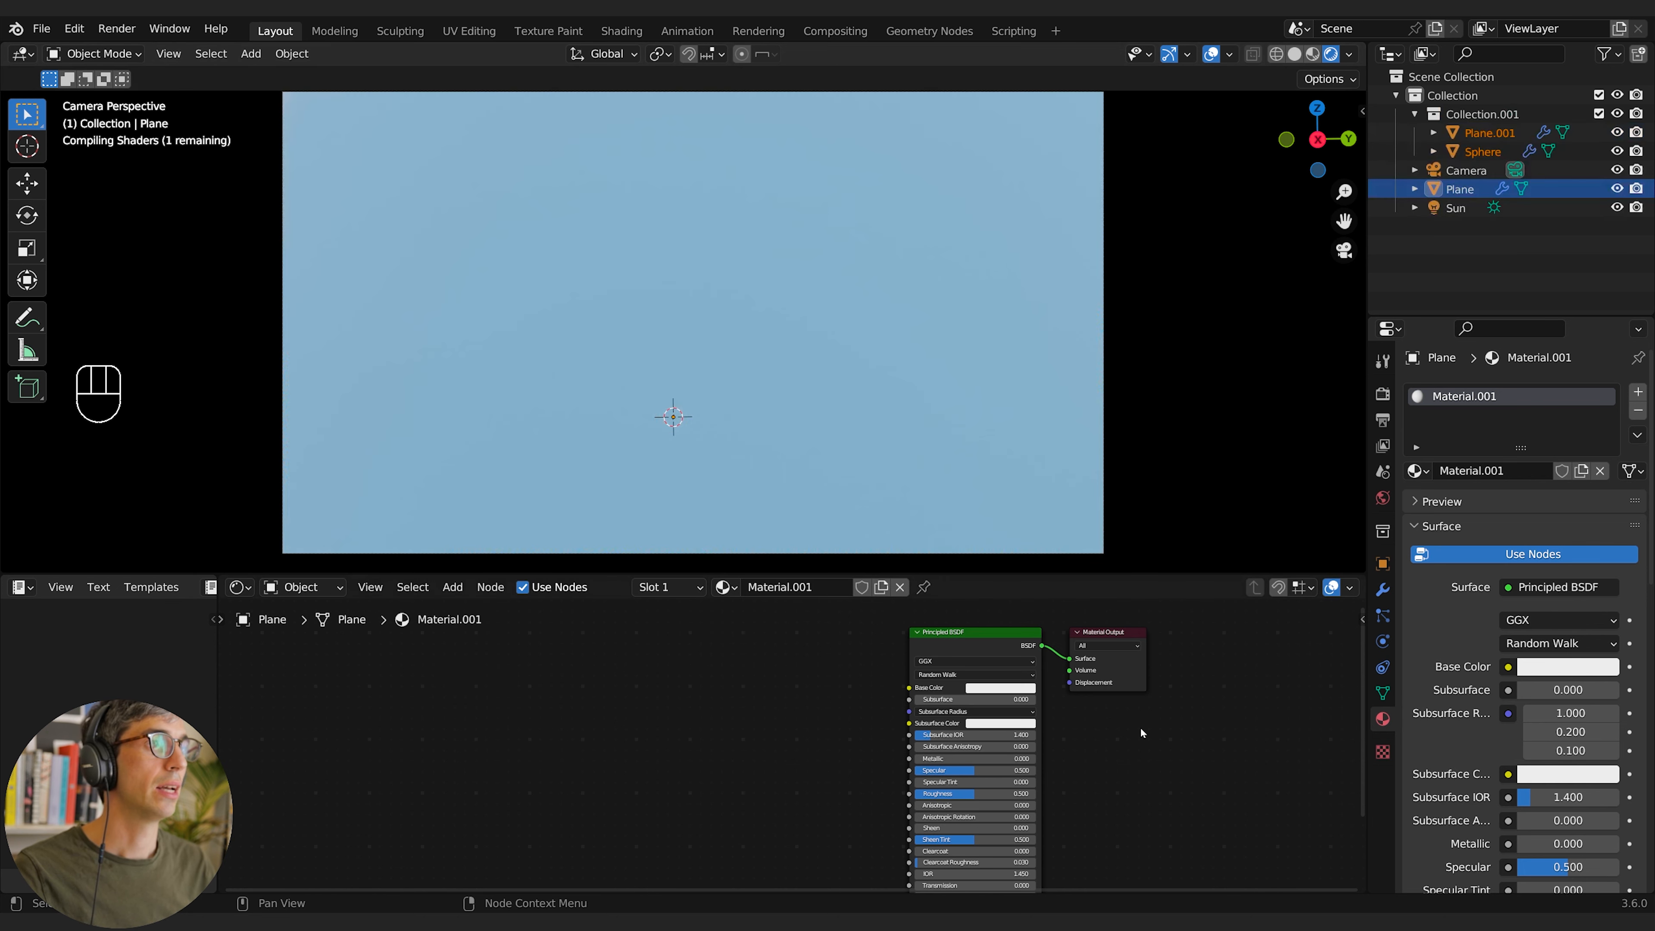
# Step: Delete the appended Plane.001 and Sphere objects together with their Collection.001 from the scene
pyautogui.click(1476, 137)
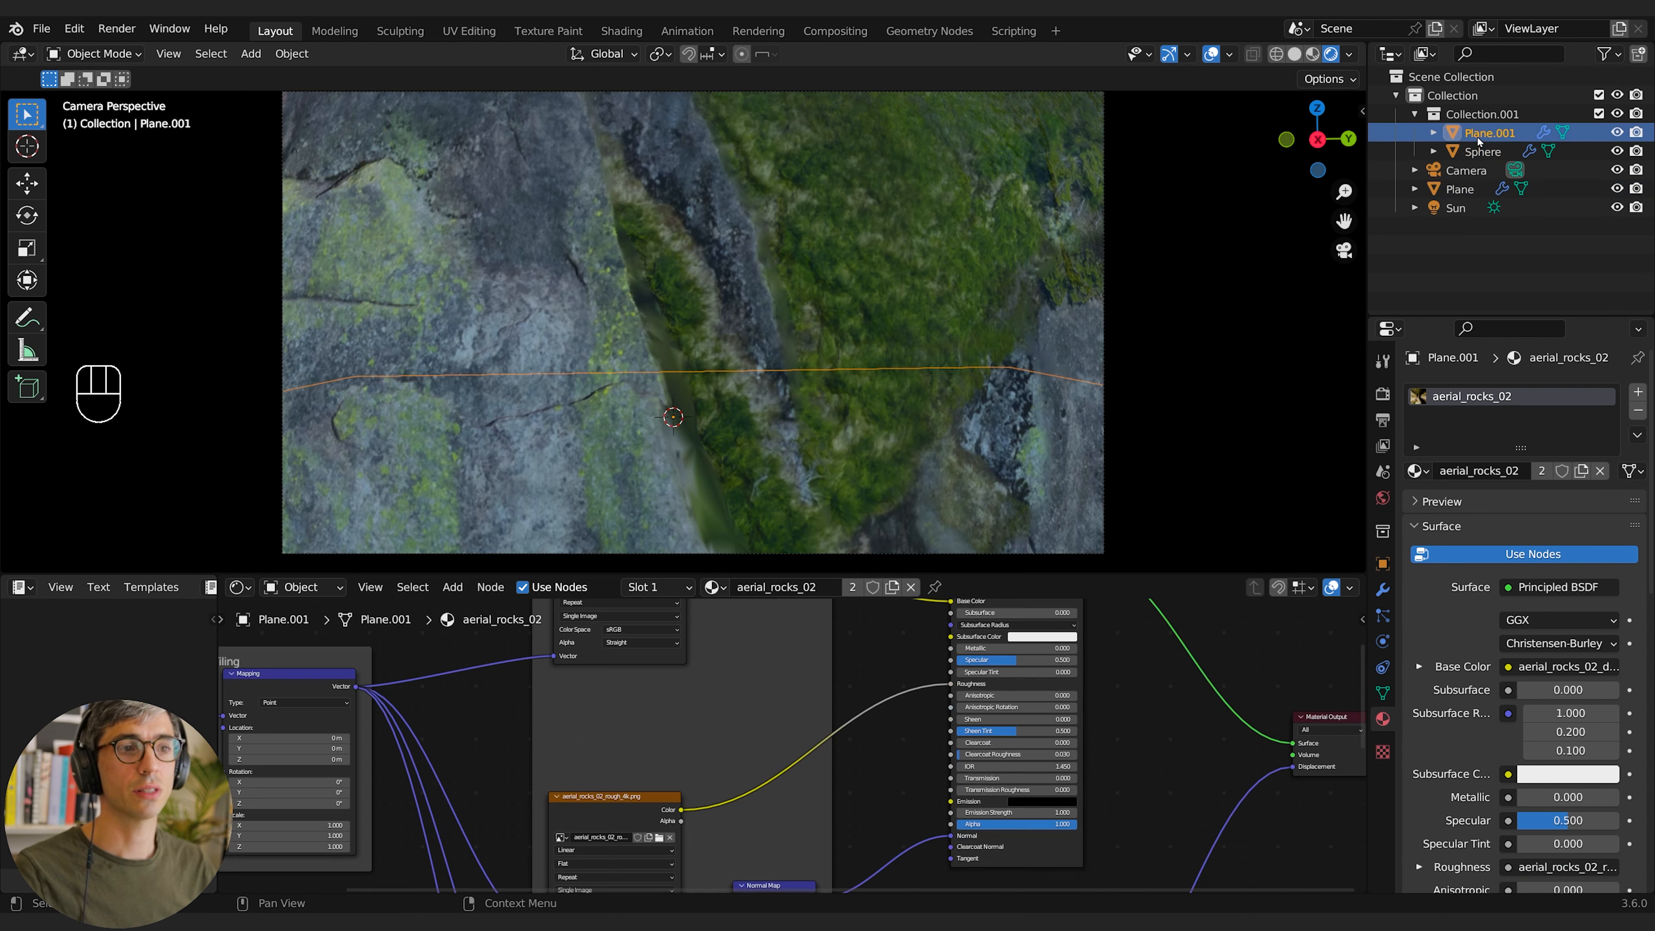
pyautogui.keyDown('shift'); pyautogui.click(1481, 152); pyautogui.keyUp('shift')
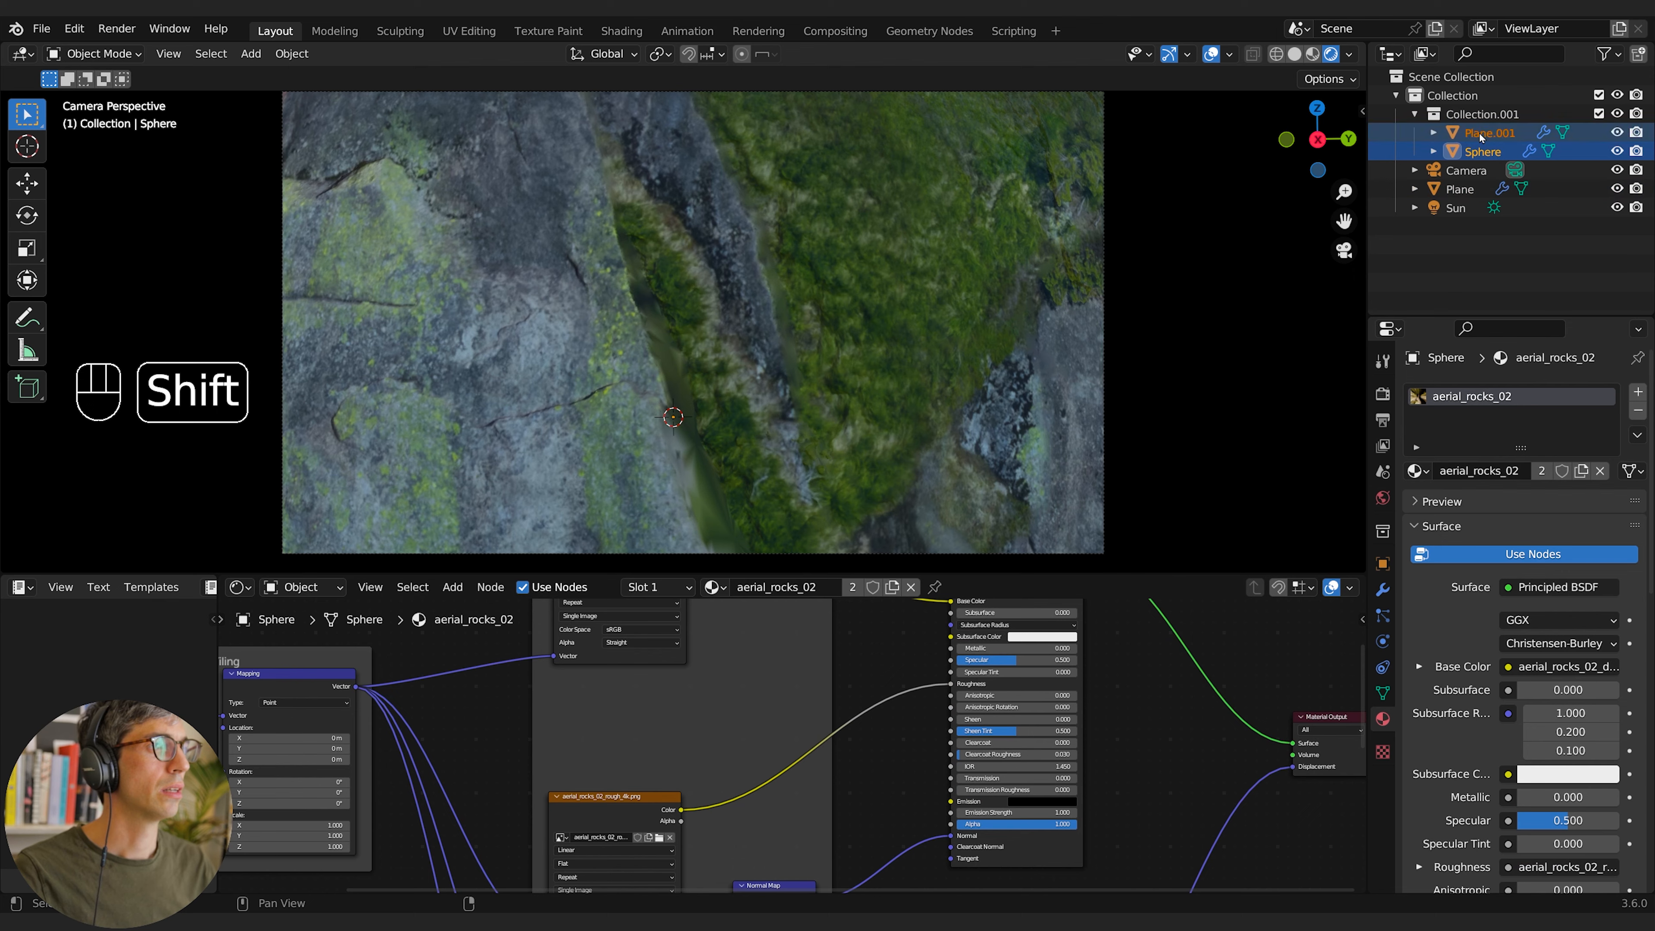
pyautogui.press('x')
pyautogui.press('x')
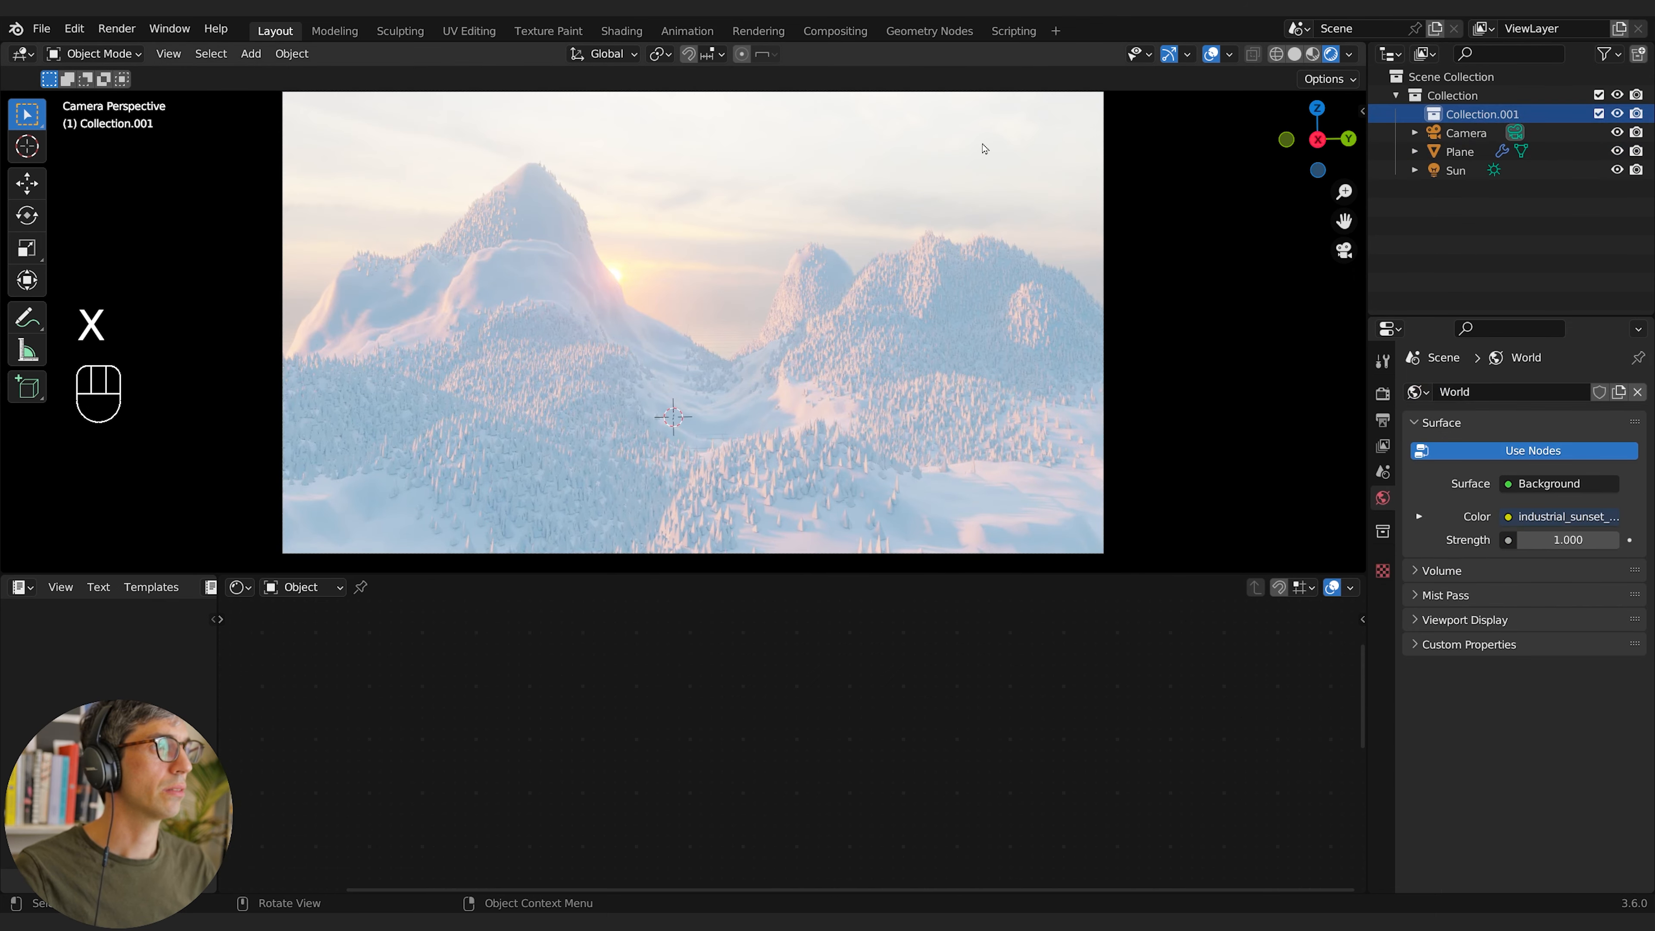
pyautogui.press('x')
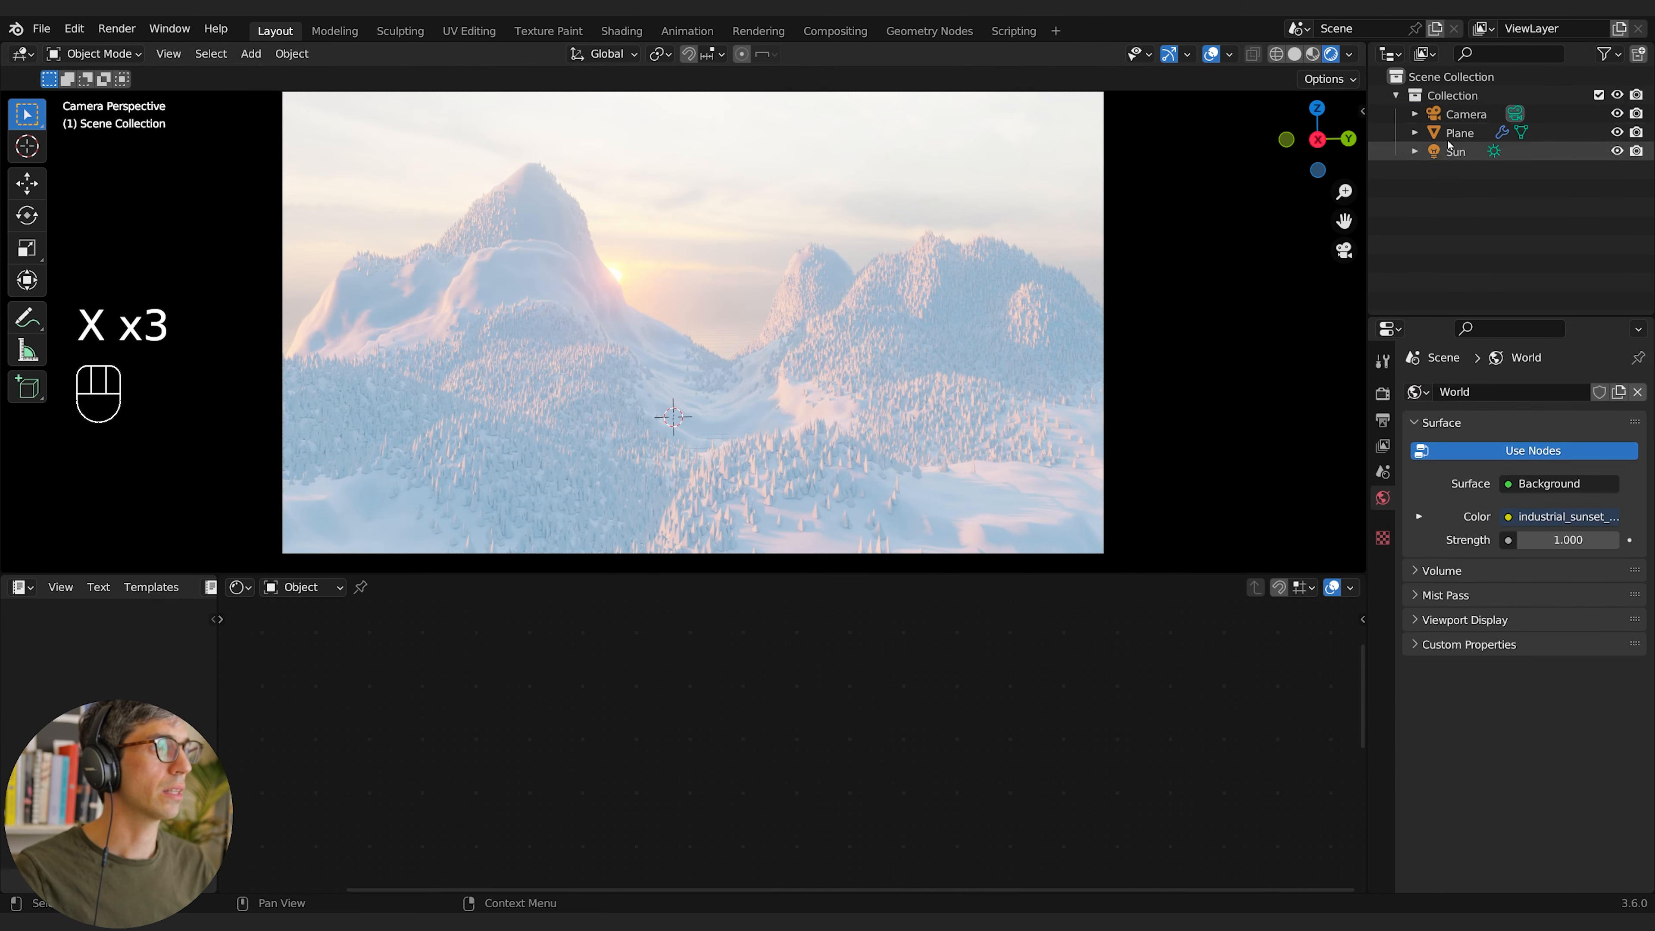
# Step: Assign the aerial_rocks_02 material to the mountain Plane and hide the viewport overlays
pyautogui.click(1461, 132)
pyautogui.moveTo(698, 679); pyautogui.dragTo(630, 674, button='middle')
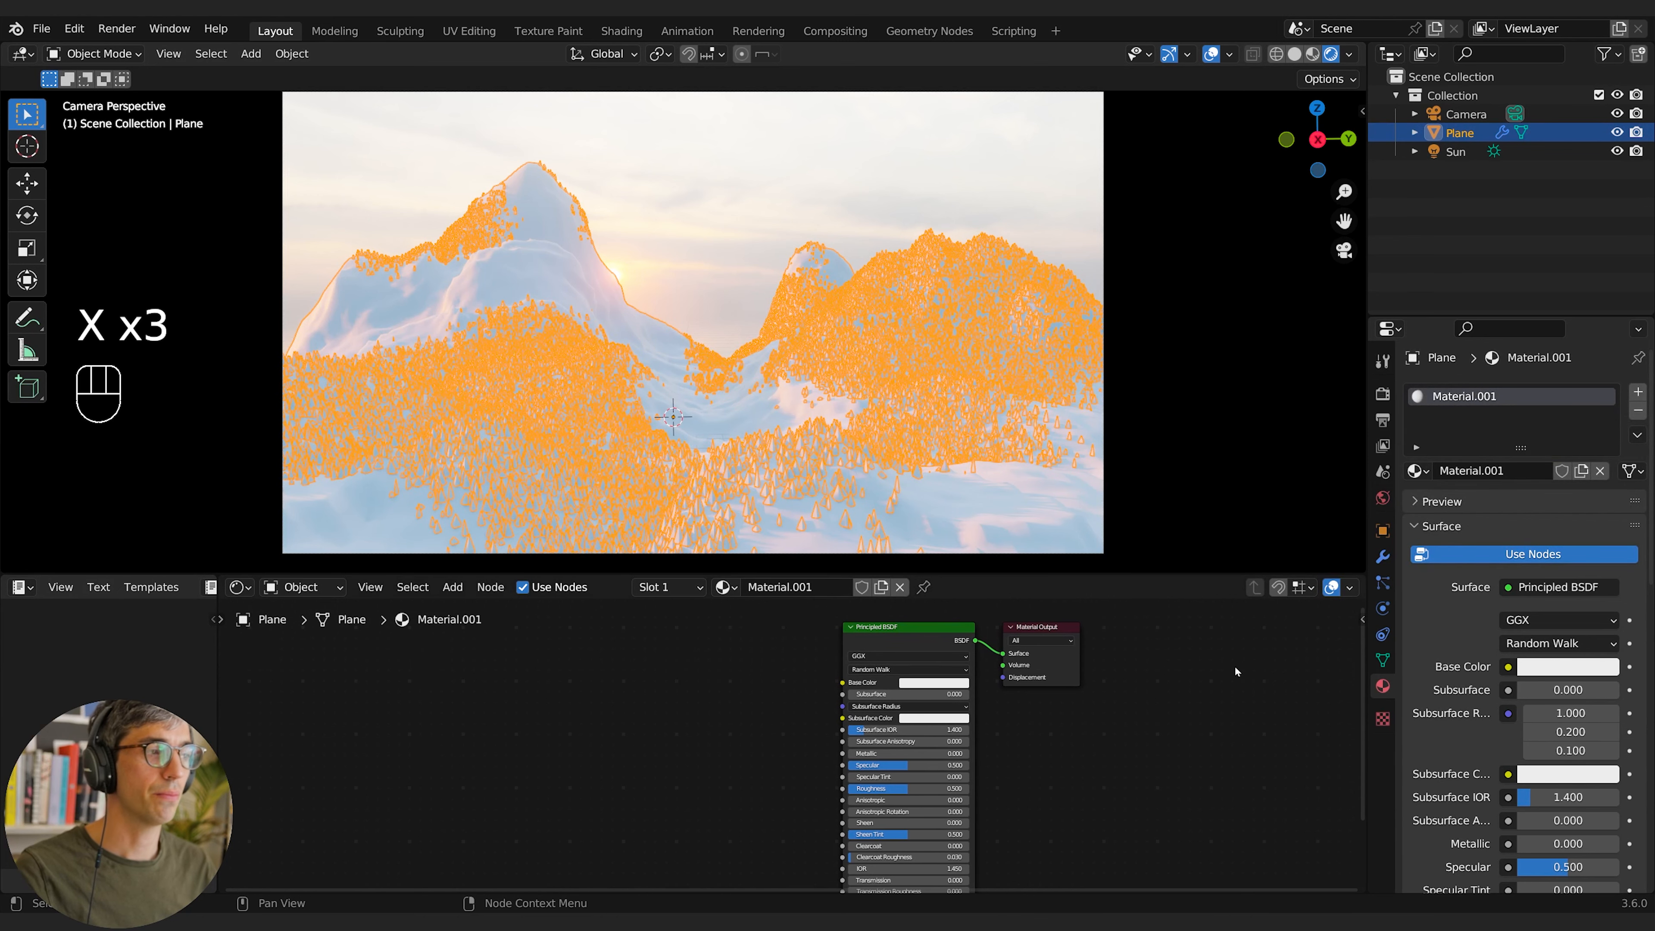
pyautogui.click(1419, 471)
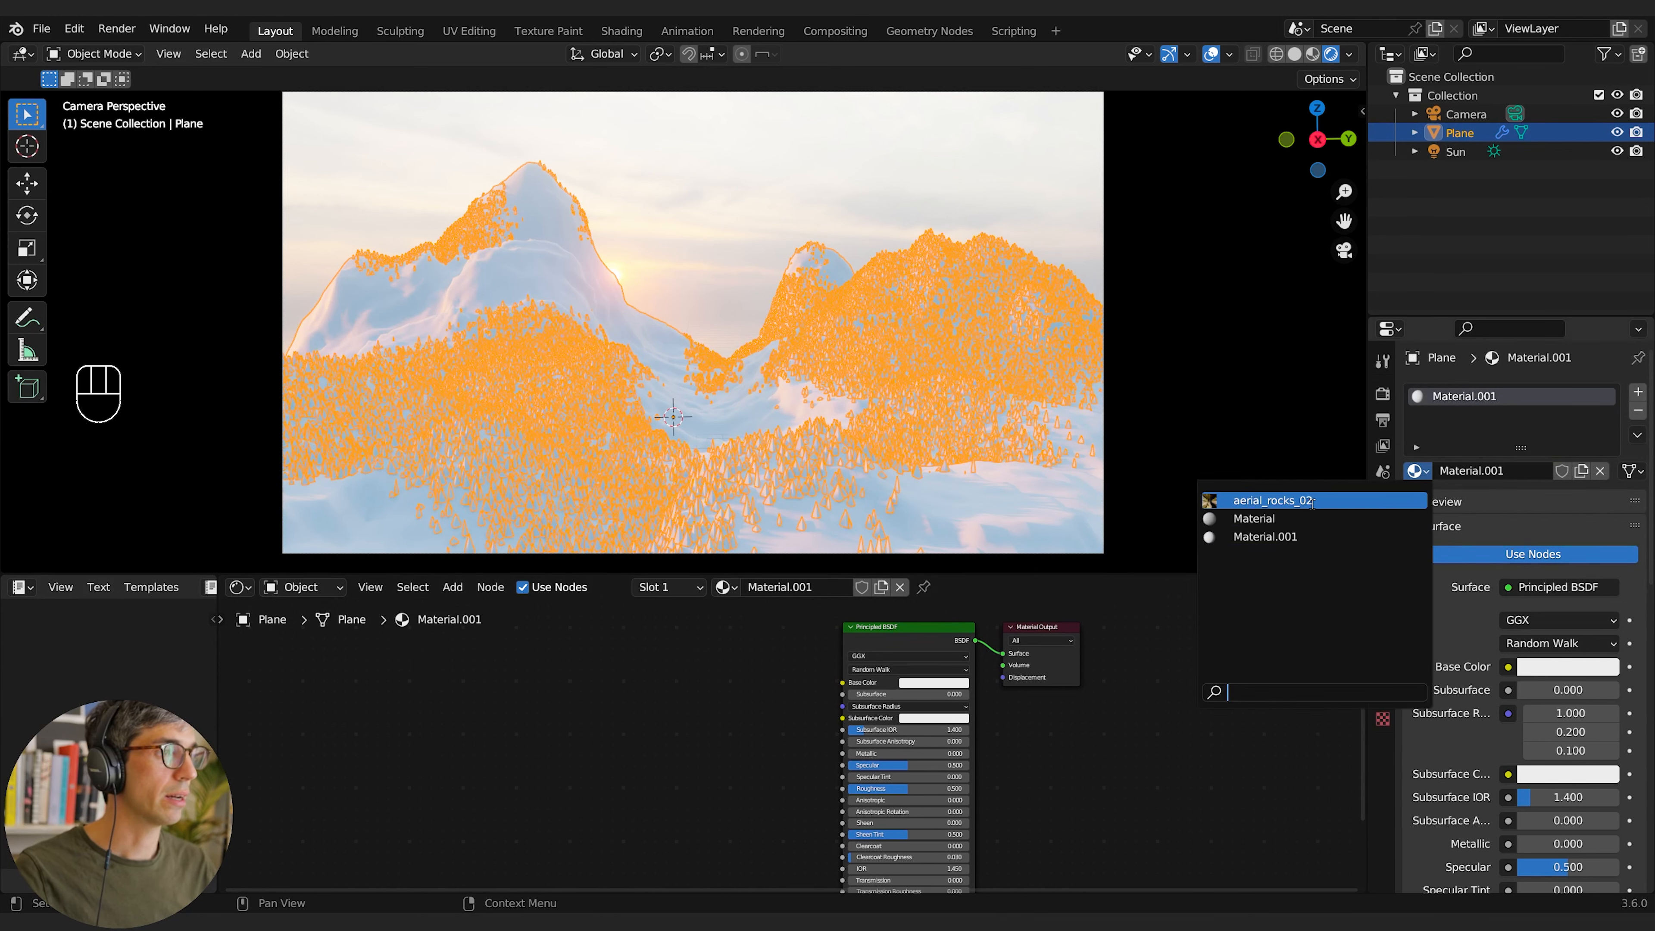
pyautogui.press('Return')
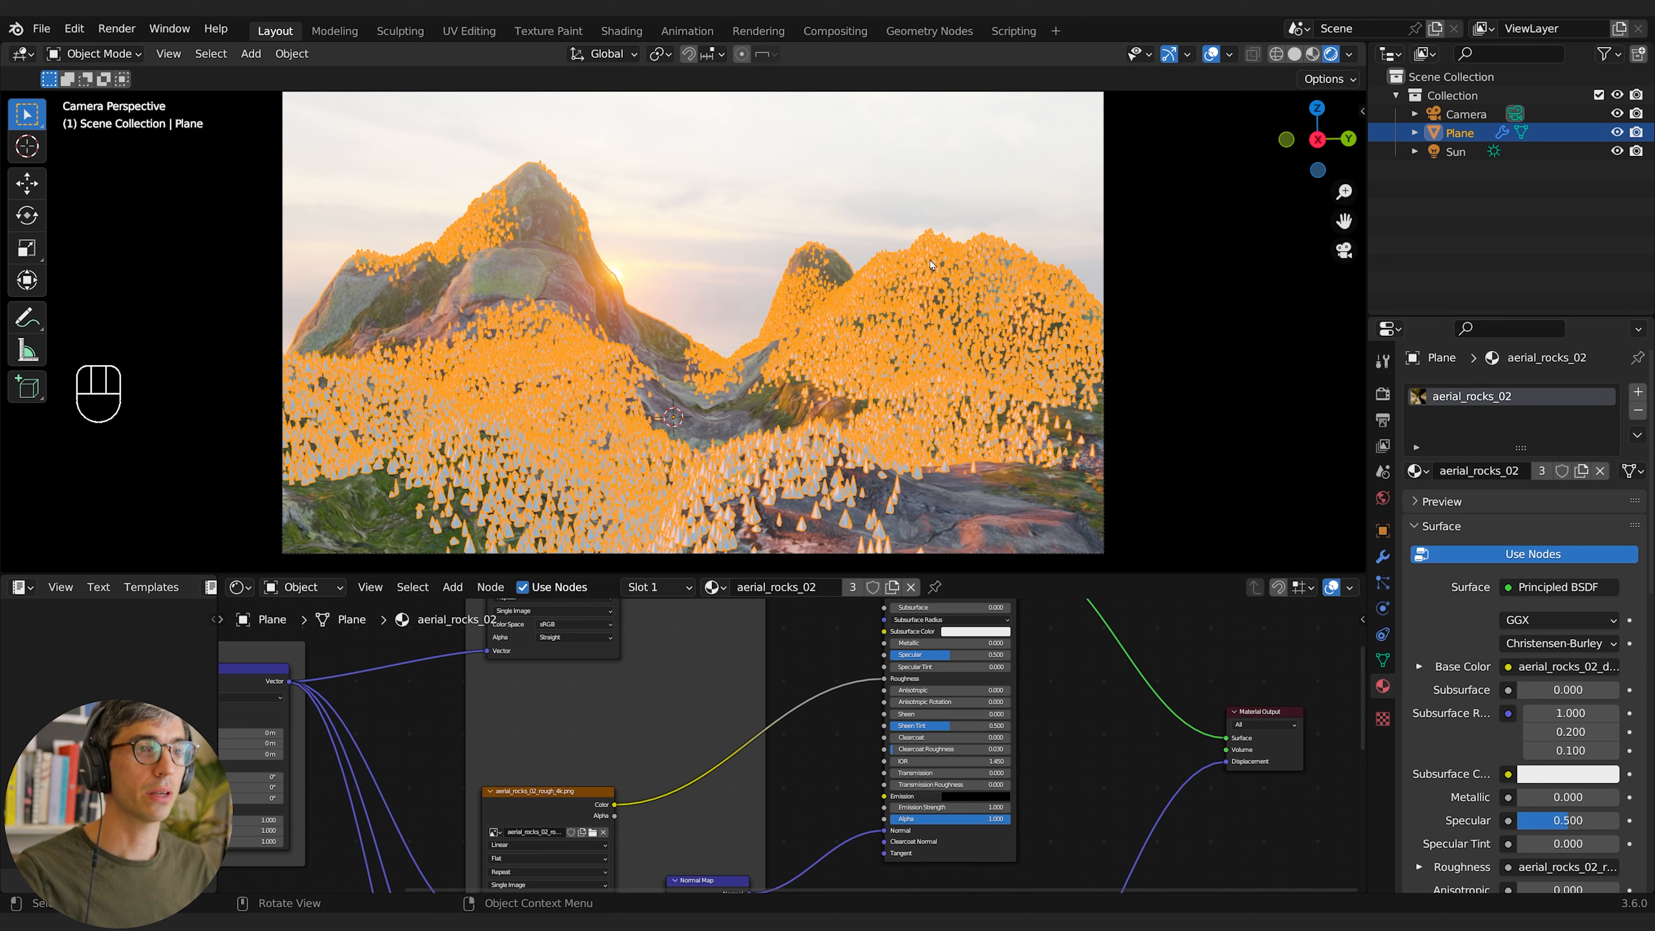
pyautogui.click(1211, 55)
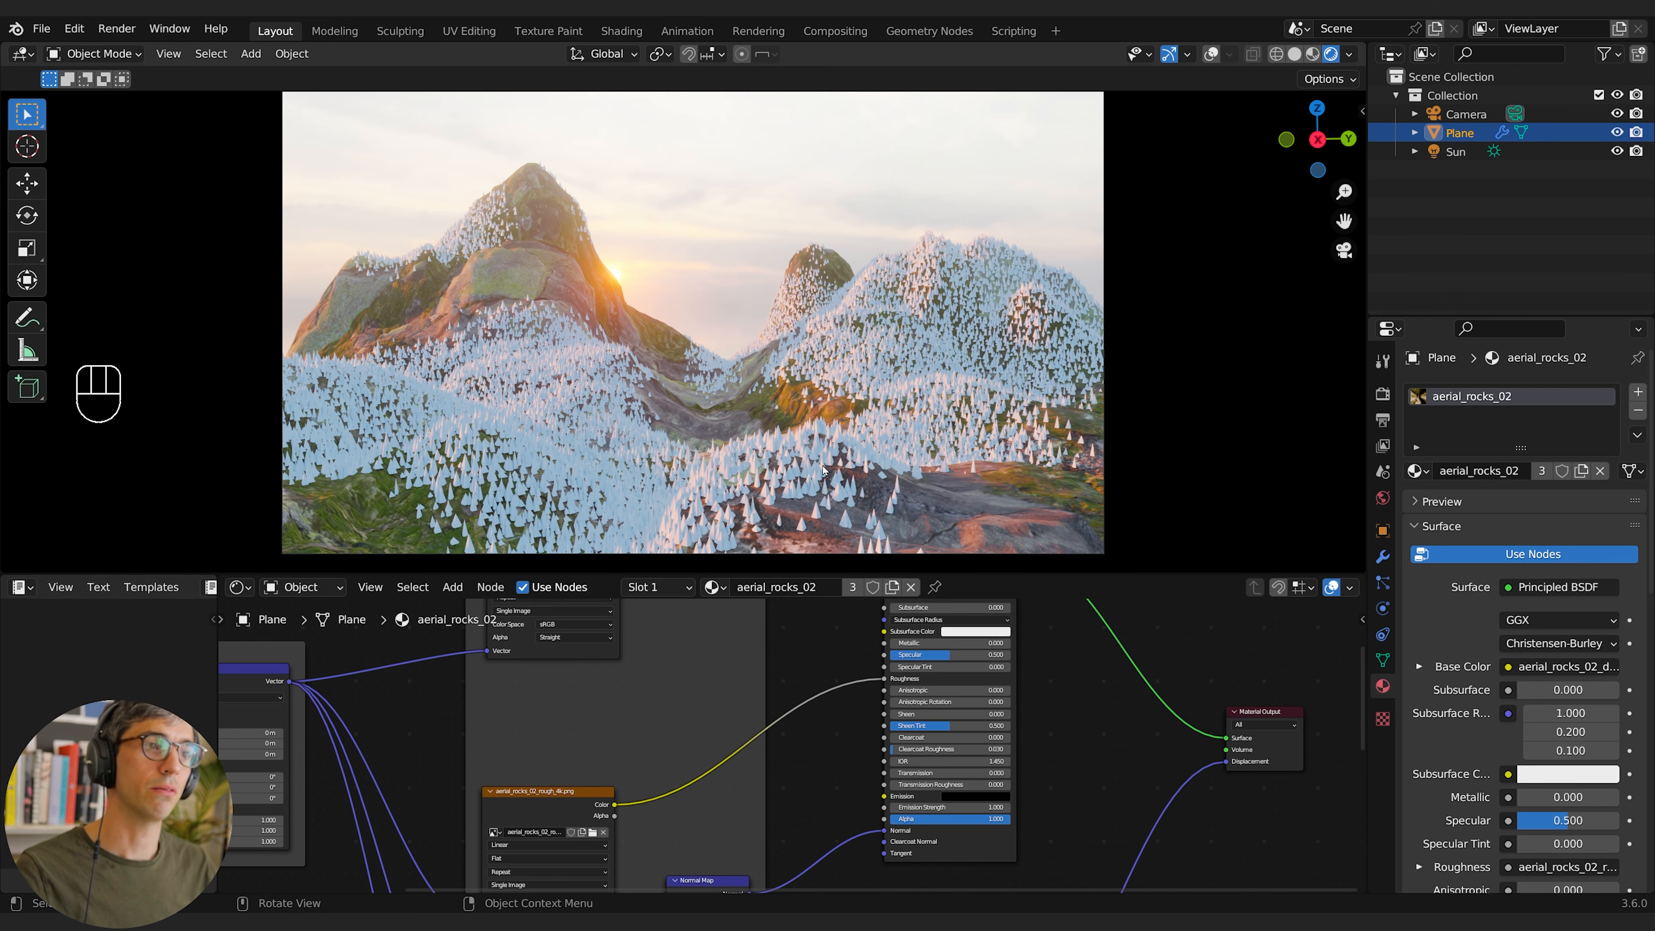
# Step: Increase the rock material's Mapping scale for denser tiling and set the Normal Map strength to 2.1
pyautogui.moveTo(150, 861); pyautogui.dragTo(580, 823, button='middle')
pyautogui.scroll(-4, 721, 799)
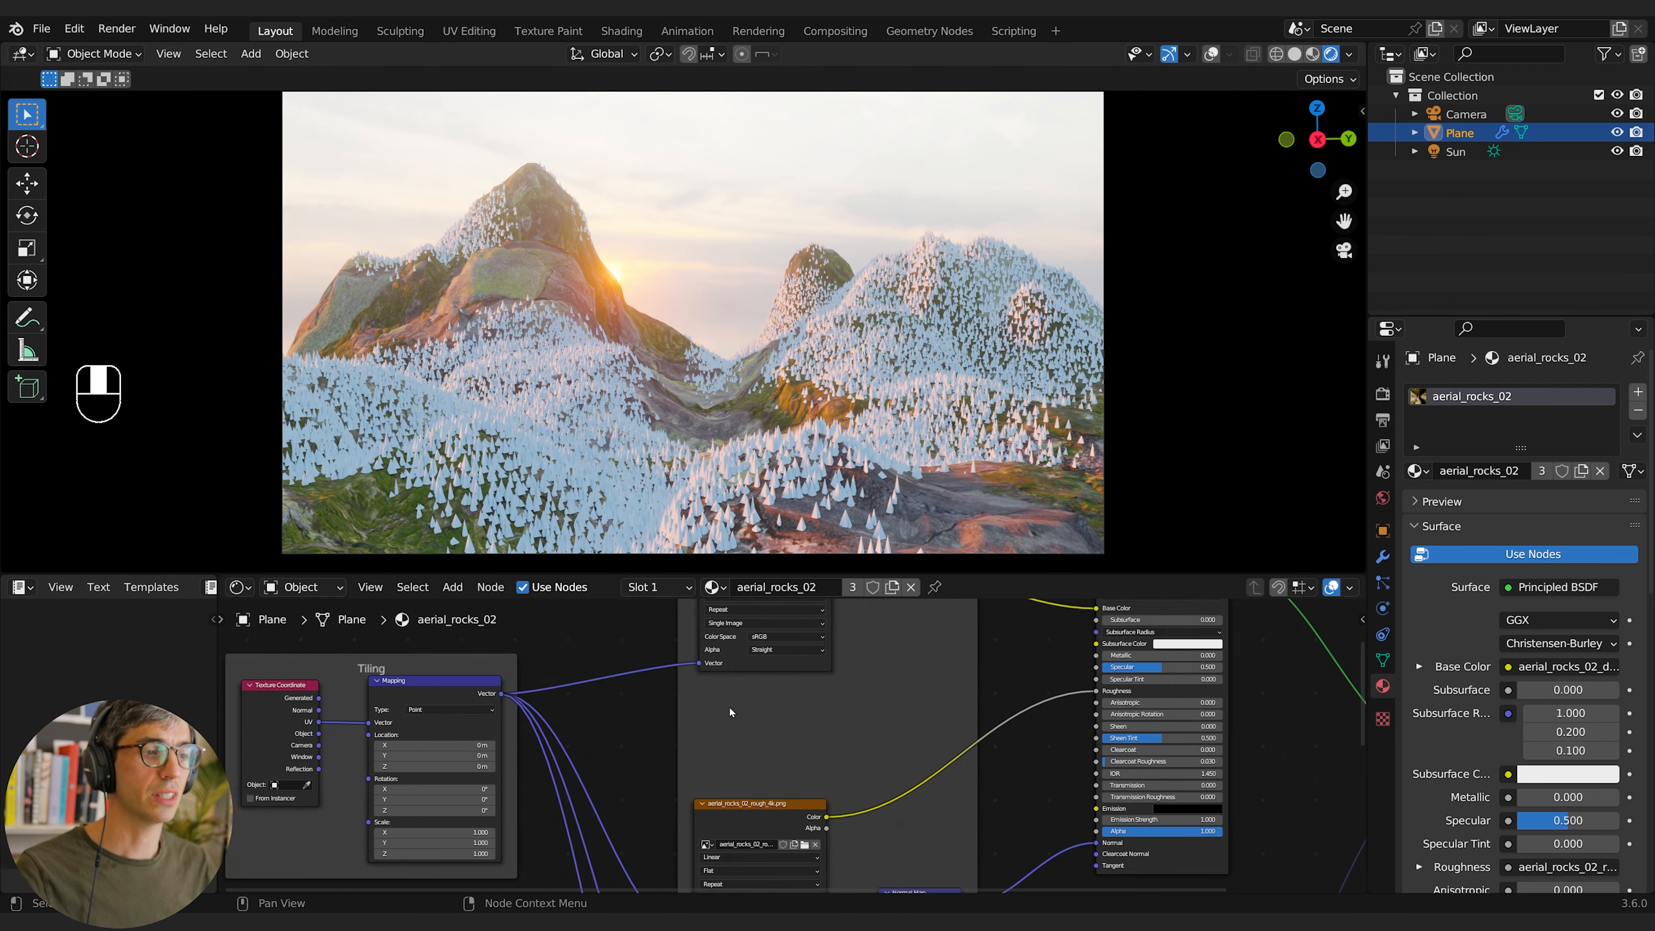
pyautogui.scroll(6, 824, 754)
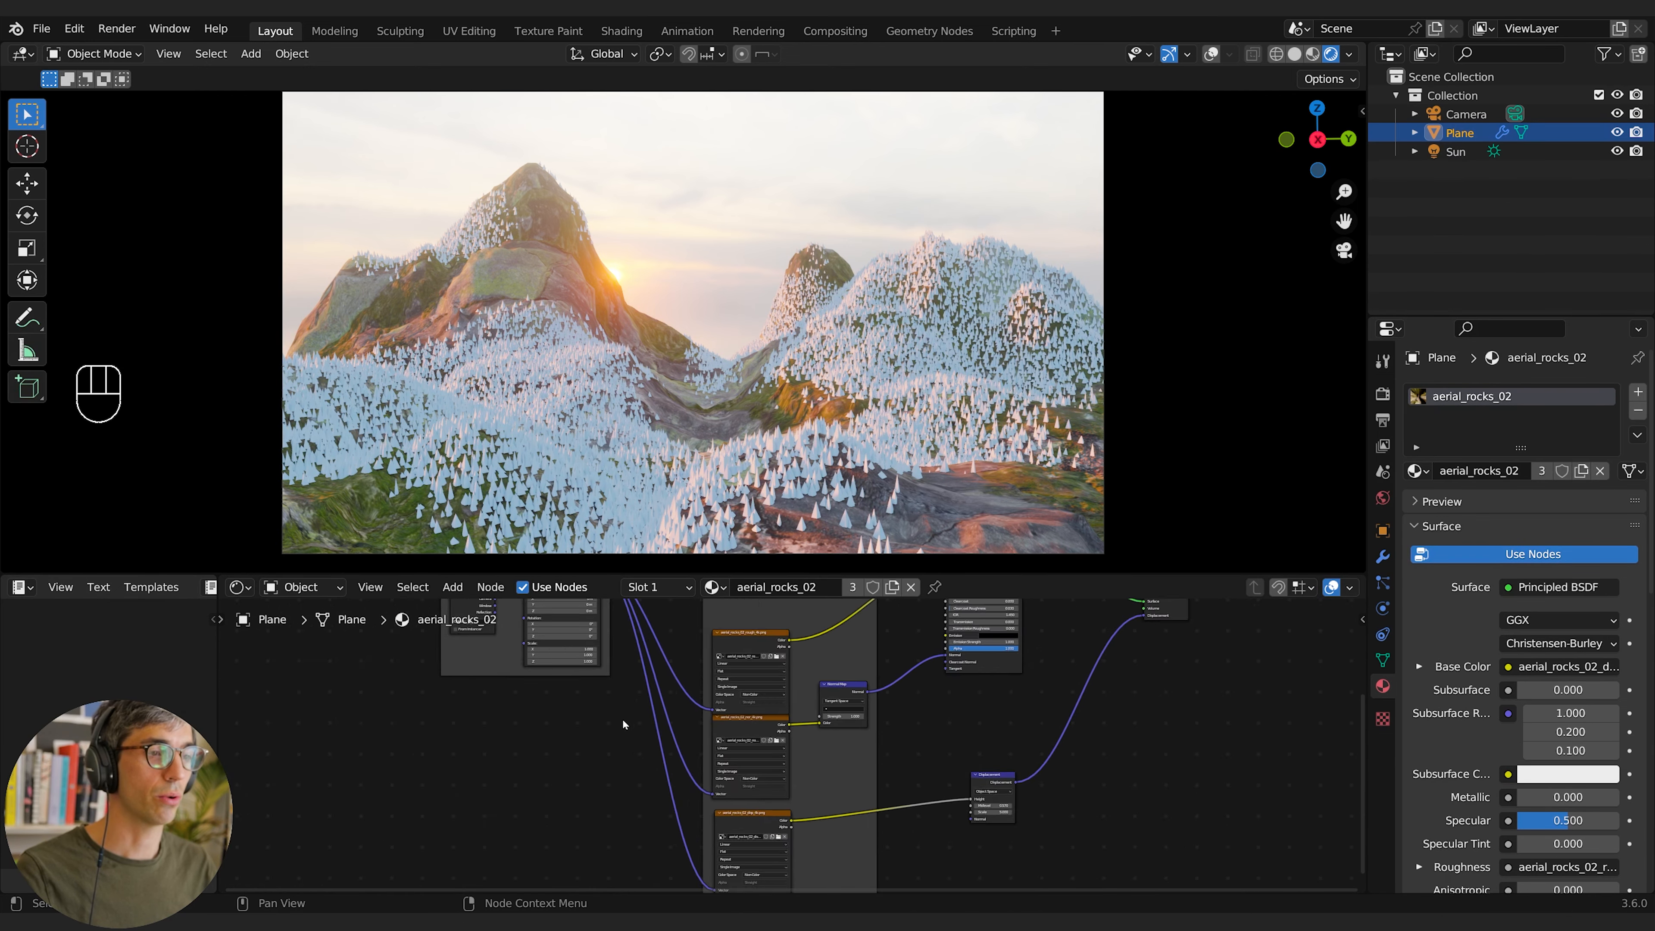
pyautogui.moveTo(735, 751); pyautogui.dragTo(799, 756, button='middle')
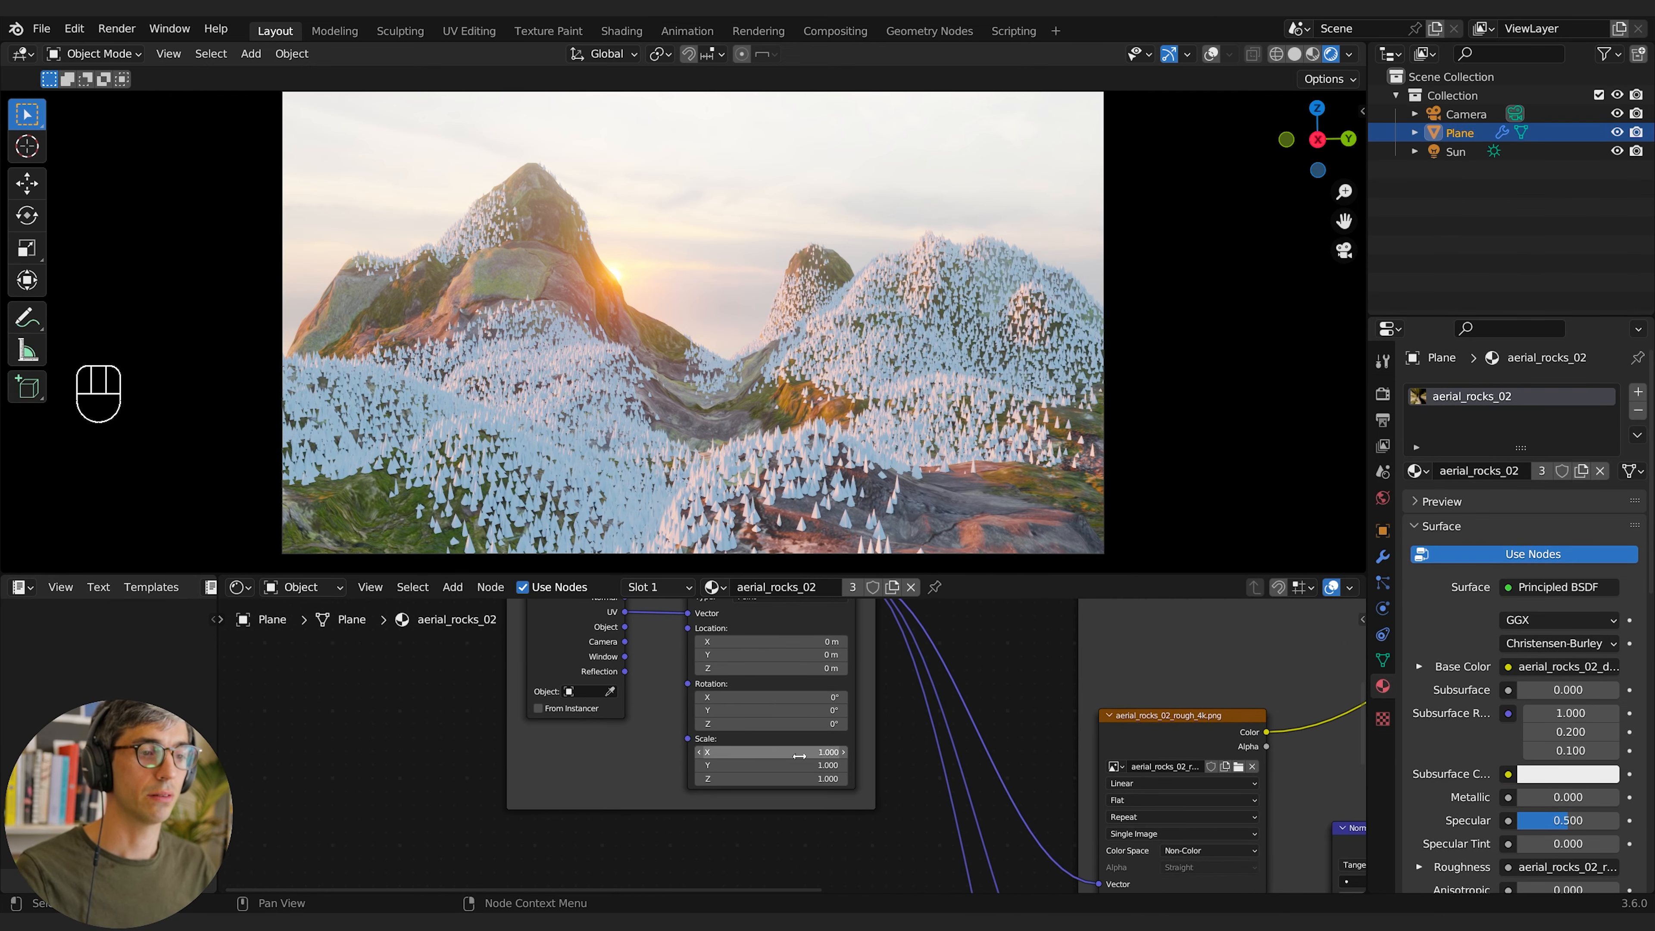
pyautogui.moveTo(794, 752); pyautogui.dragTo(1434, 779)
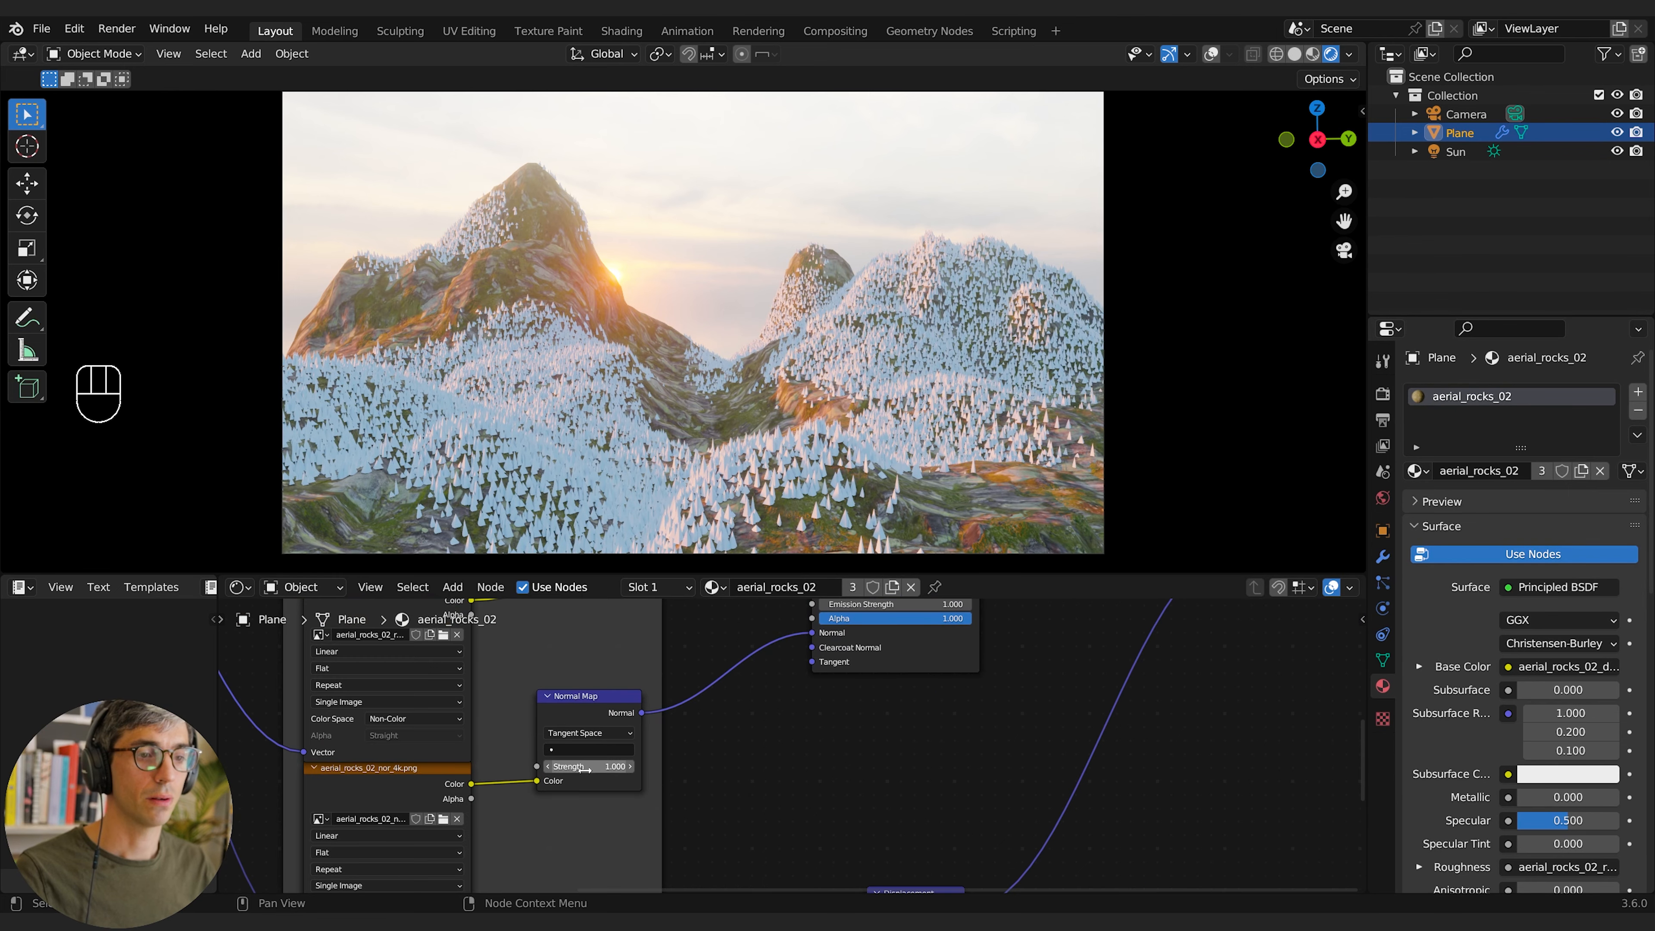
pyautogui.keyDown('shift'); pyautogui.moveTo(586, 766); pyautogui.dragTo(606, 766); pyautogui.keyUp('shift')
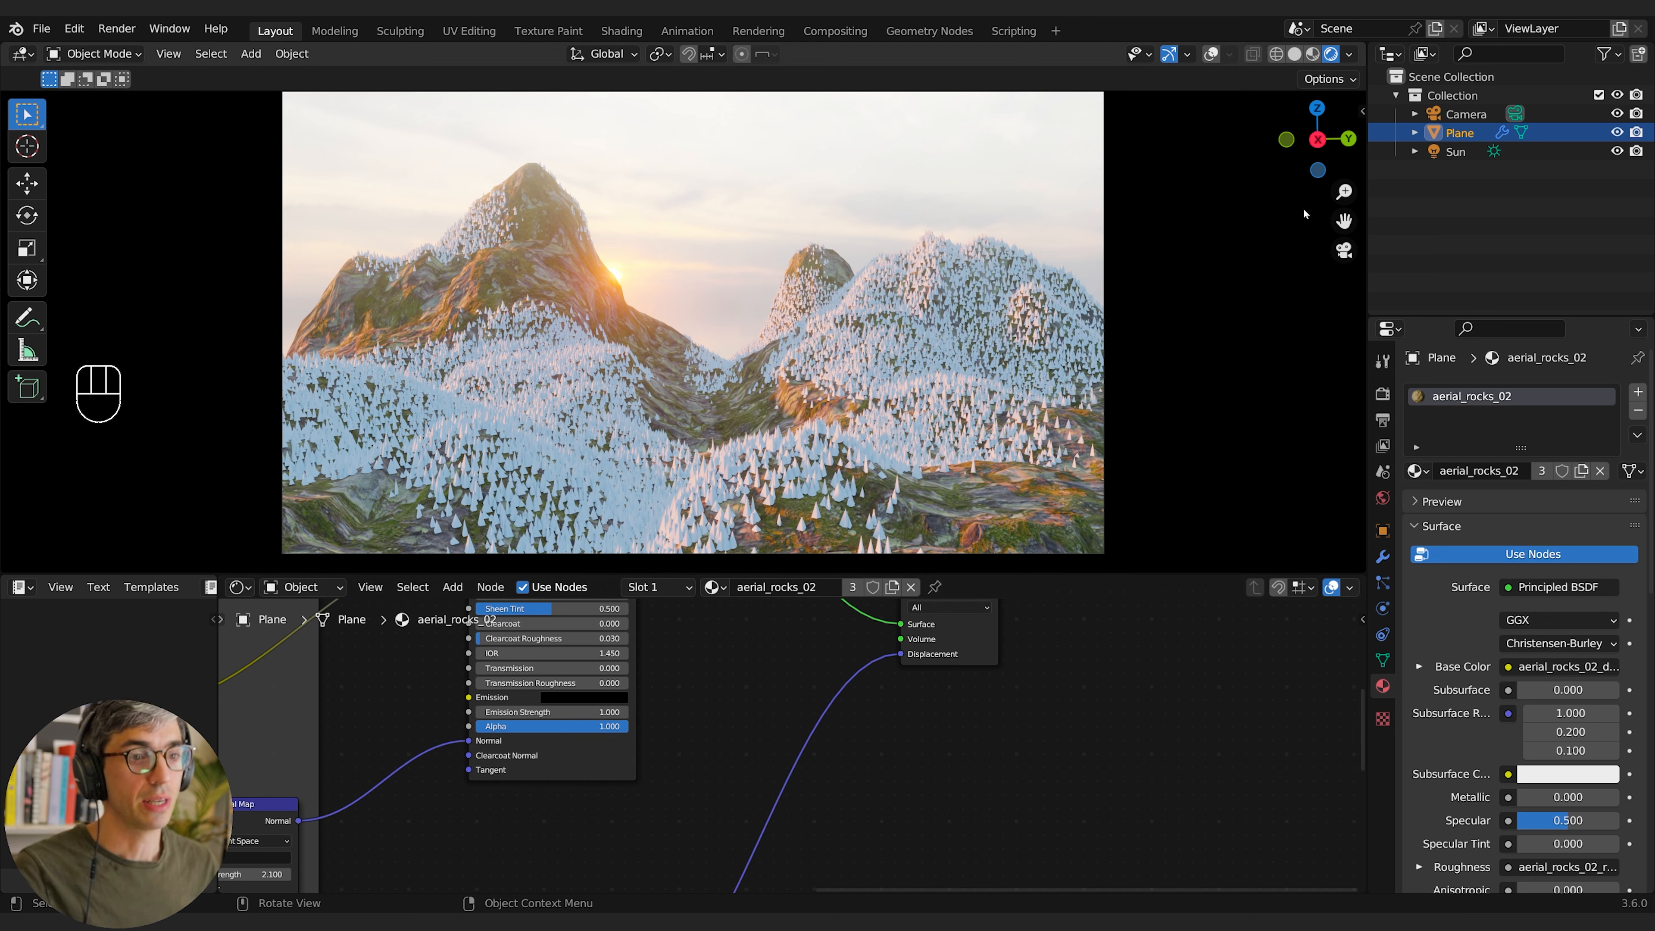
# Step: Switch the node area to the Geometry Node Editor and move Join Geometry and Group Output away from Instance on Points to make room
pyautogui.click(241, 587)
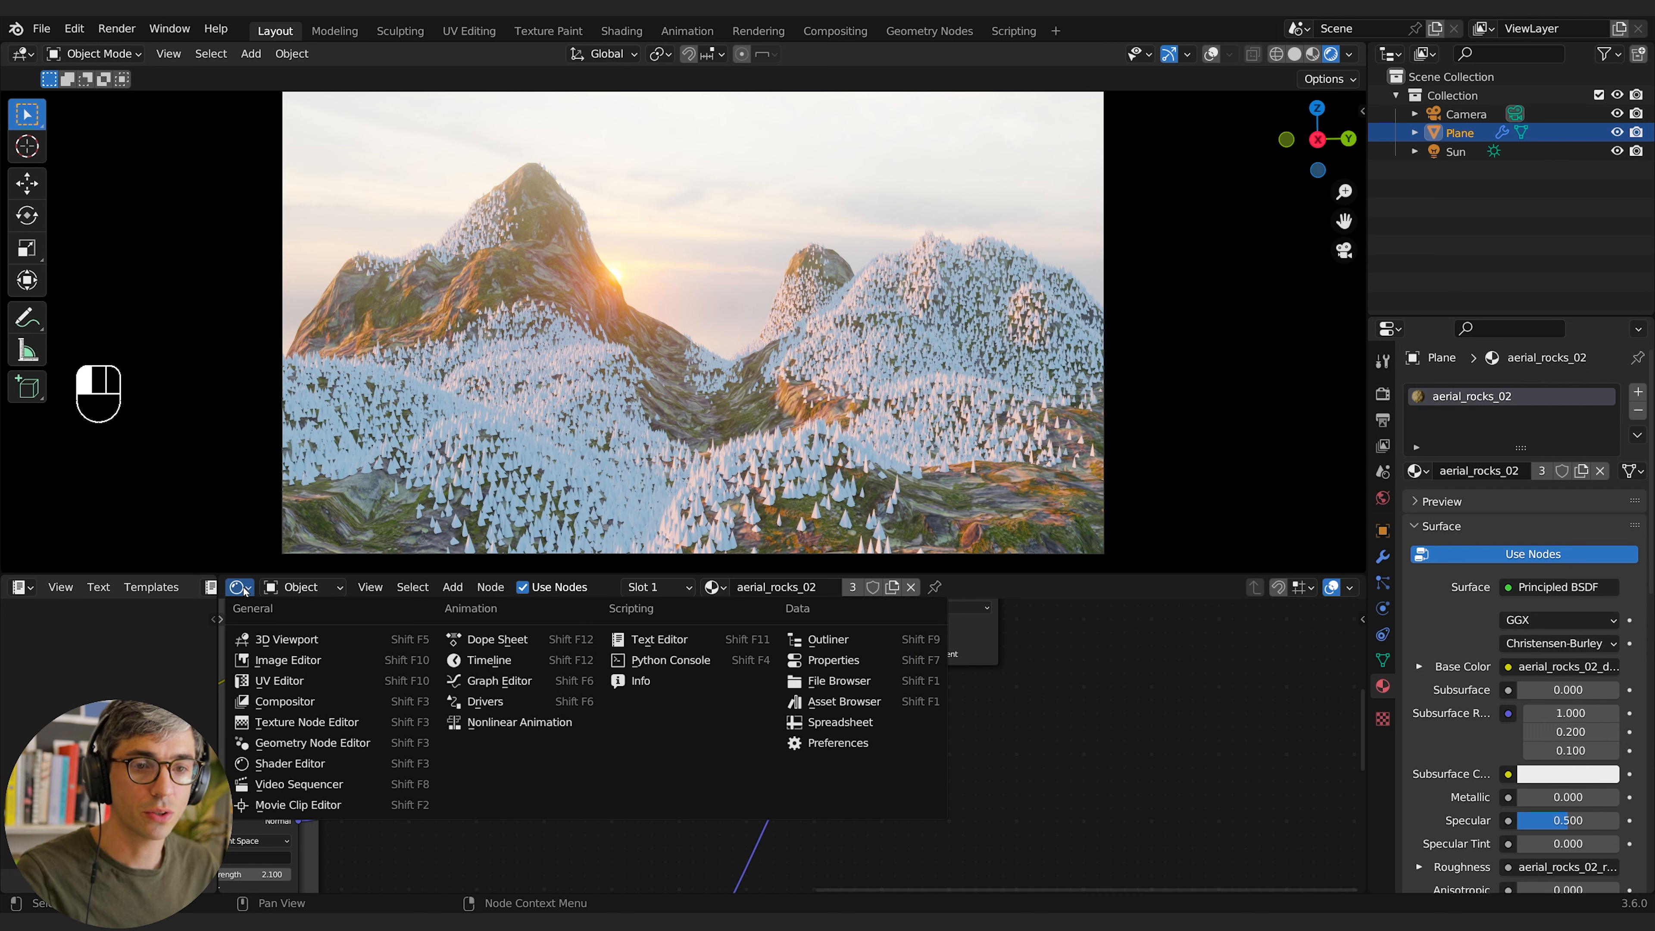
pyautogui.click(312, 742)
pyautogui.moveTo(843, 657); pyautogui.dragTo(757, 826, button='middle')
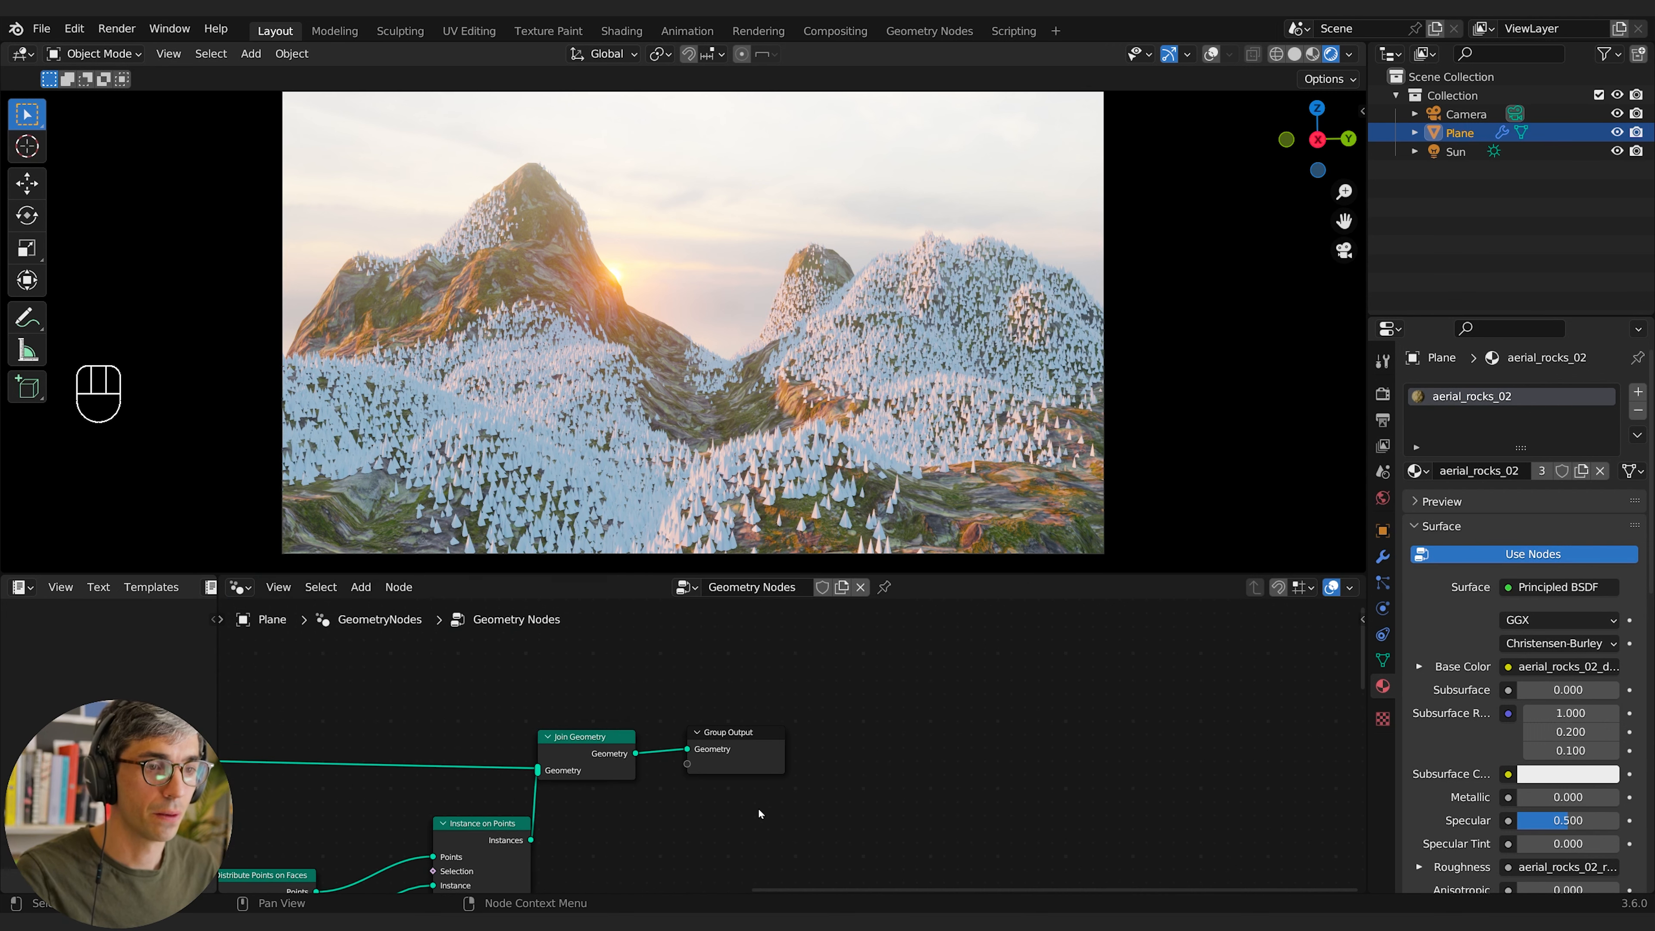
pyautogui.moveTo(736, 731); pyautogui.dragTo(942, 721)
pyautogui.moveTo(587, 736); pyautogui.dragTo(755, 698)
pyautogui.moveTo(679, 841); pyautogui.dragTo(751, 777, button='middle')
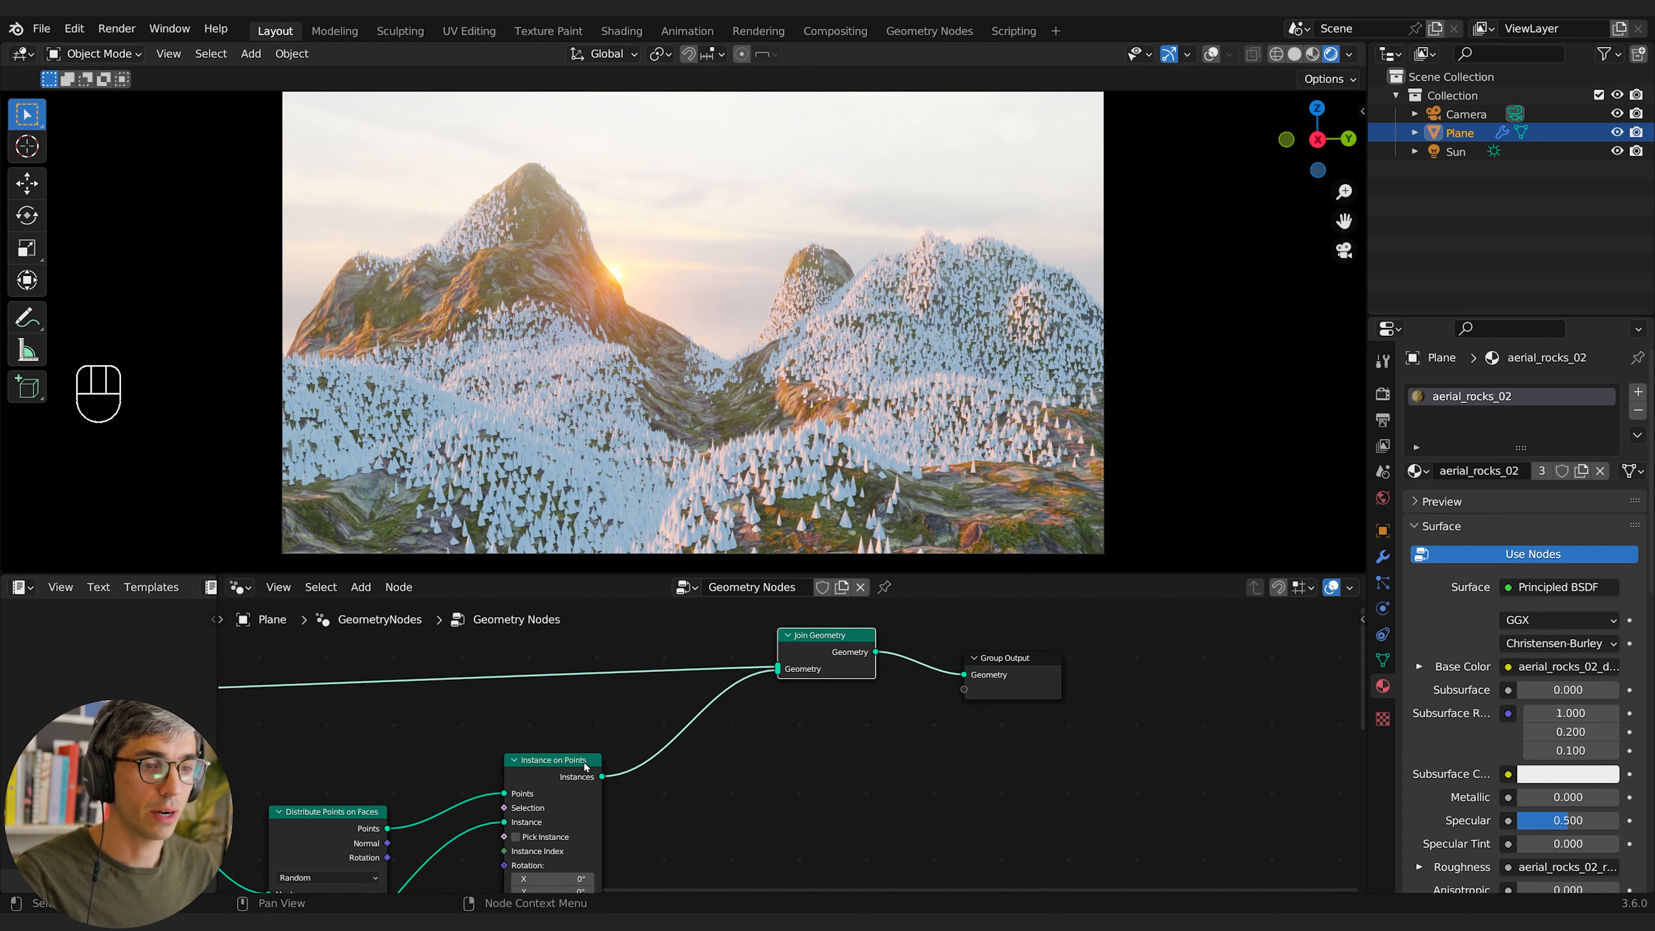
pyautogui.moveTo(629, 819); pyautogui.dragTo(704, 805, button='middle')
pyautogui.moveTo(885, 671); pyautogui.dragTo(882, 683)
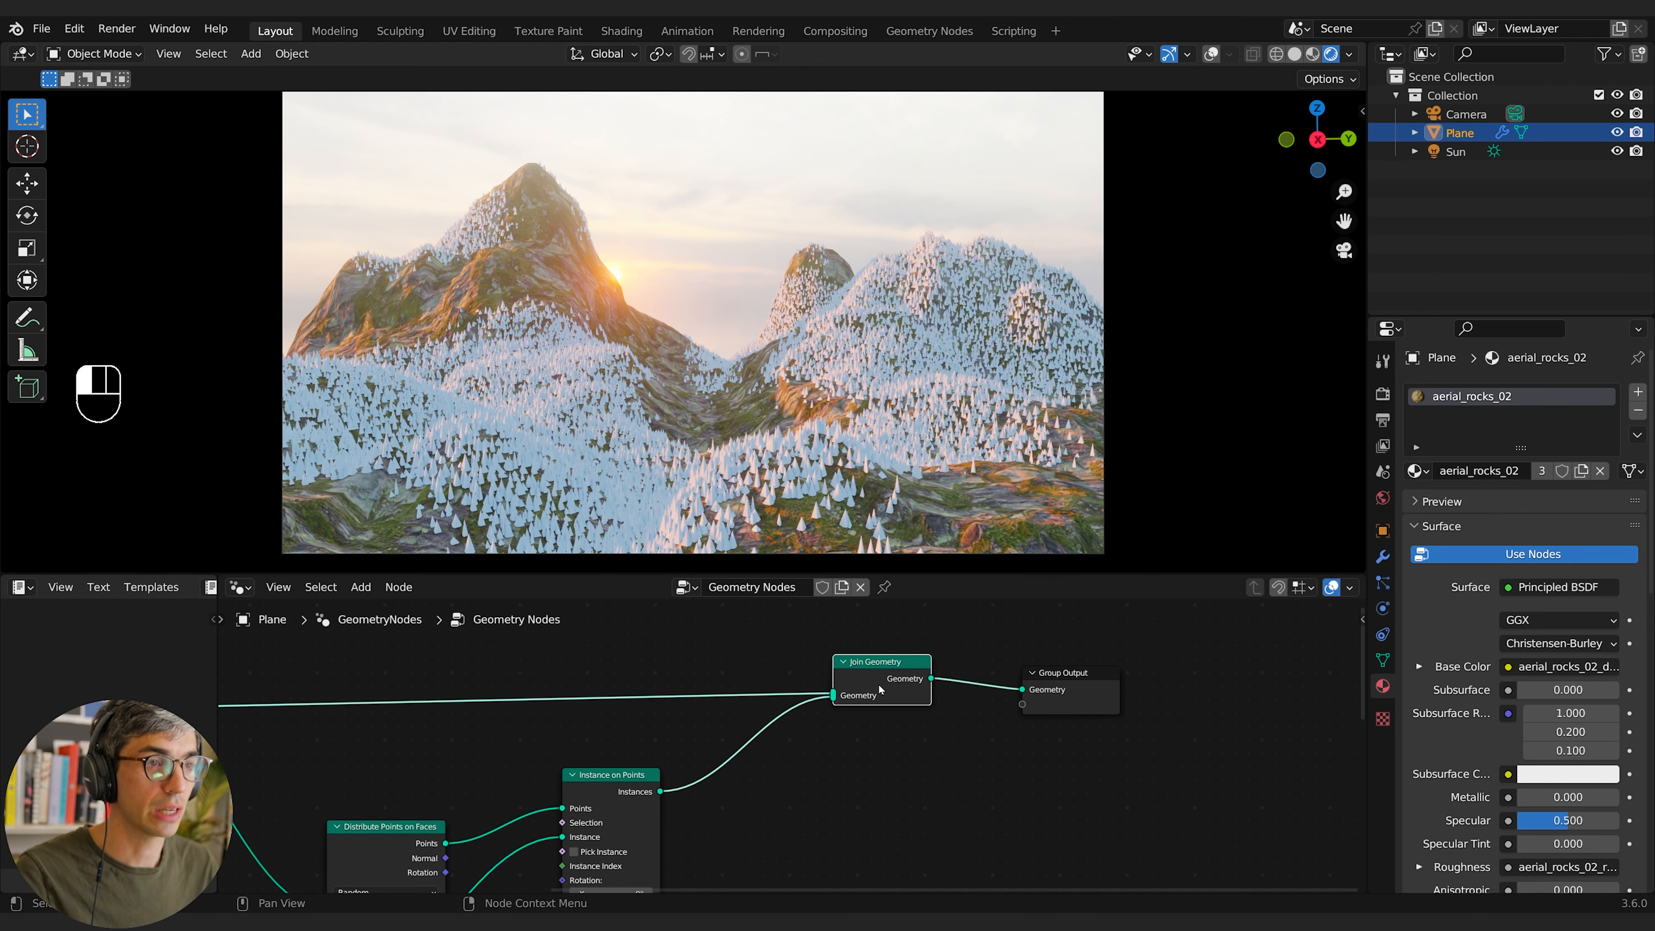
# Step: Insert a Set Material node between Instance on Points and Join Geometry
pyautogui.click(851, 796)
pyautogui.hotkey('shift', 'a')
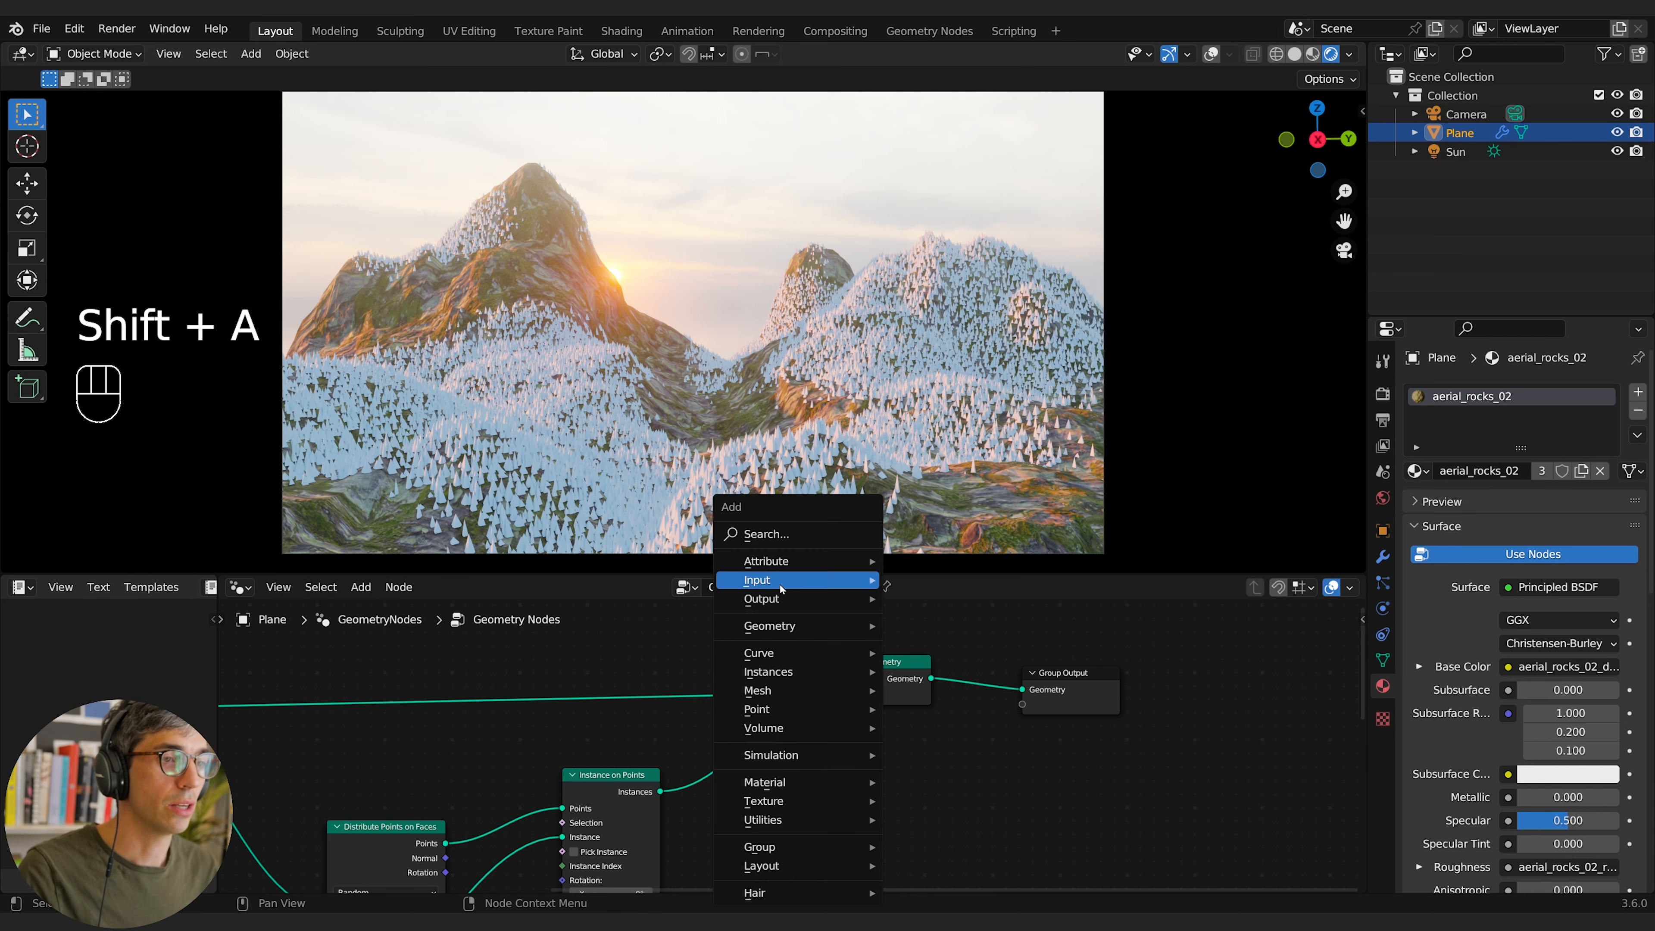
pyautogui.write('set')
pyautogui.click(831, 589)
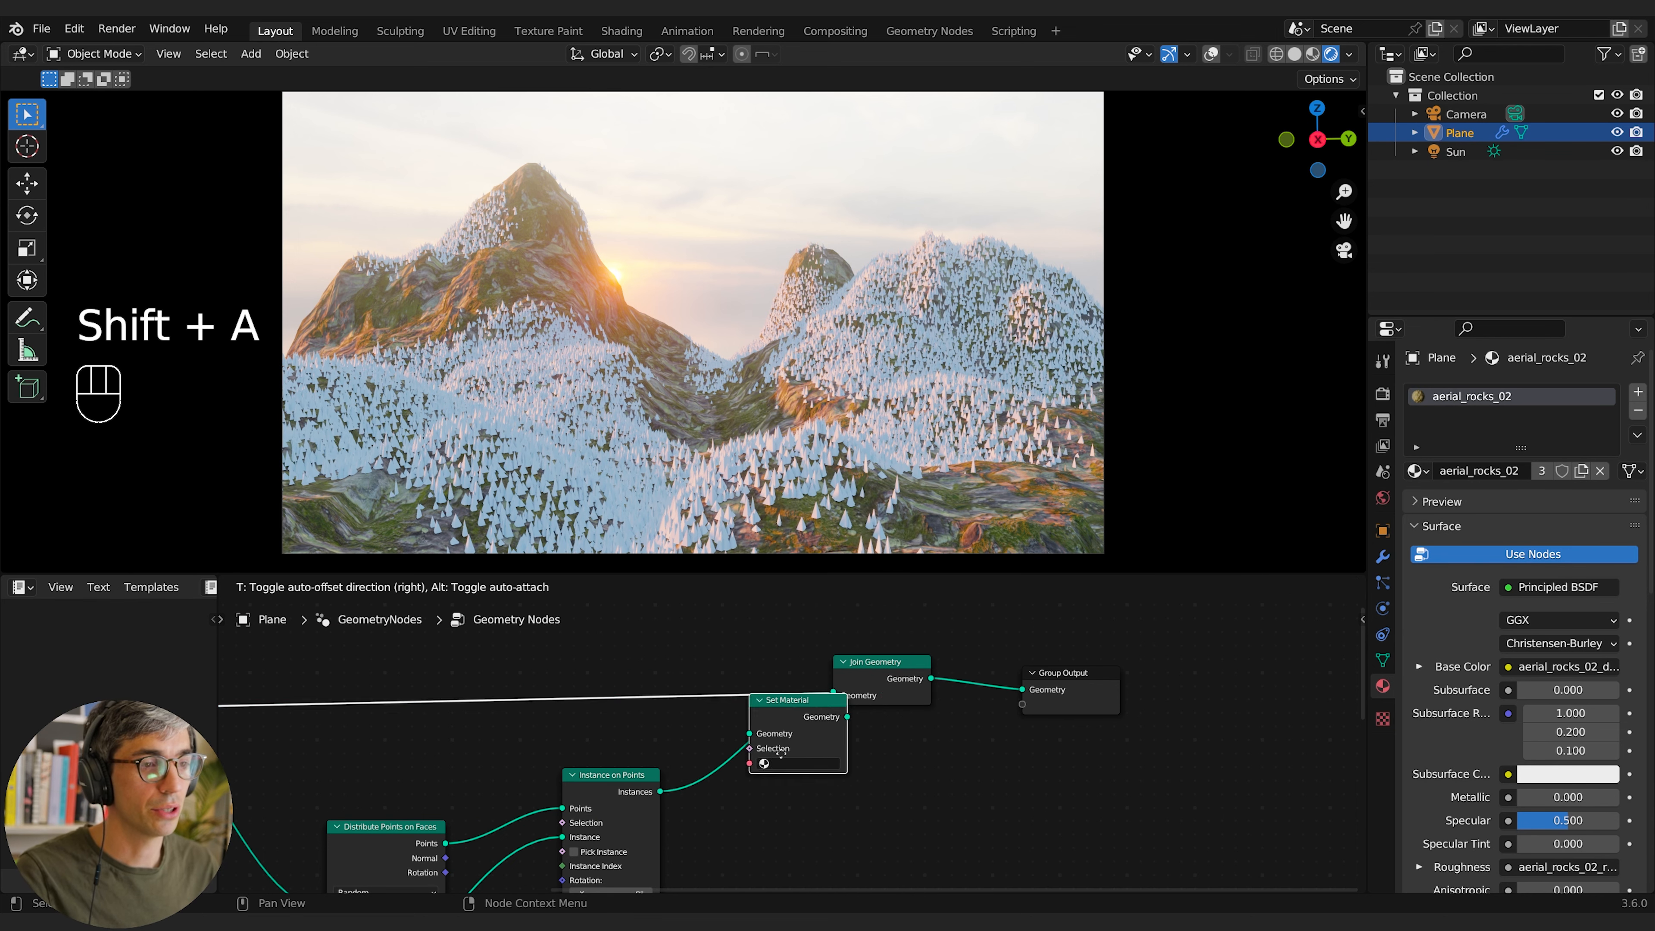
pyautogui.click(740, 713)
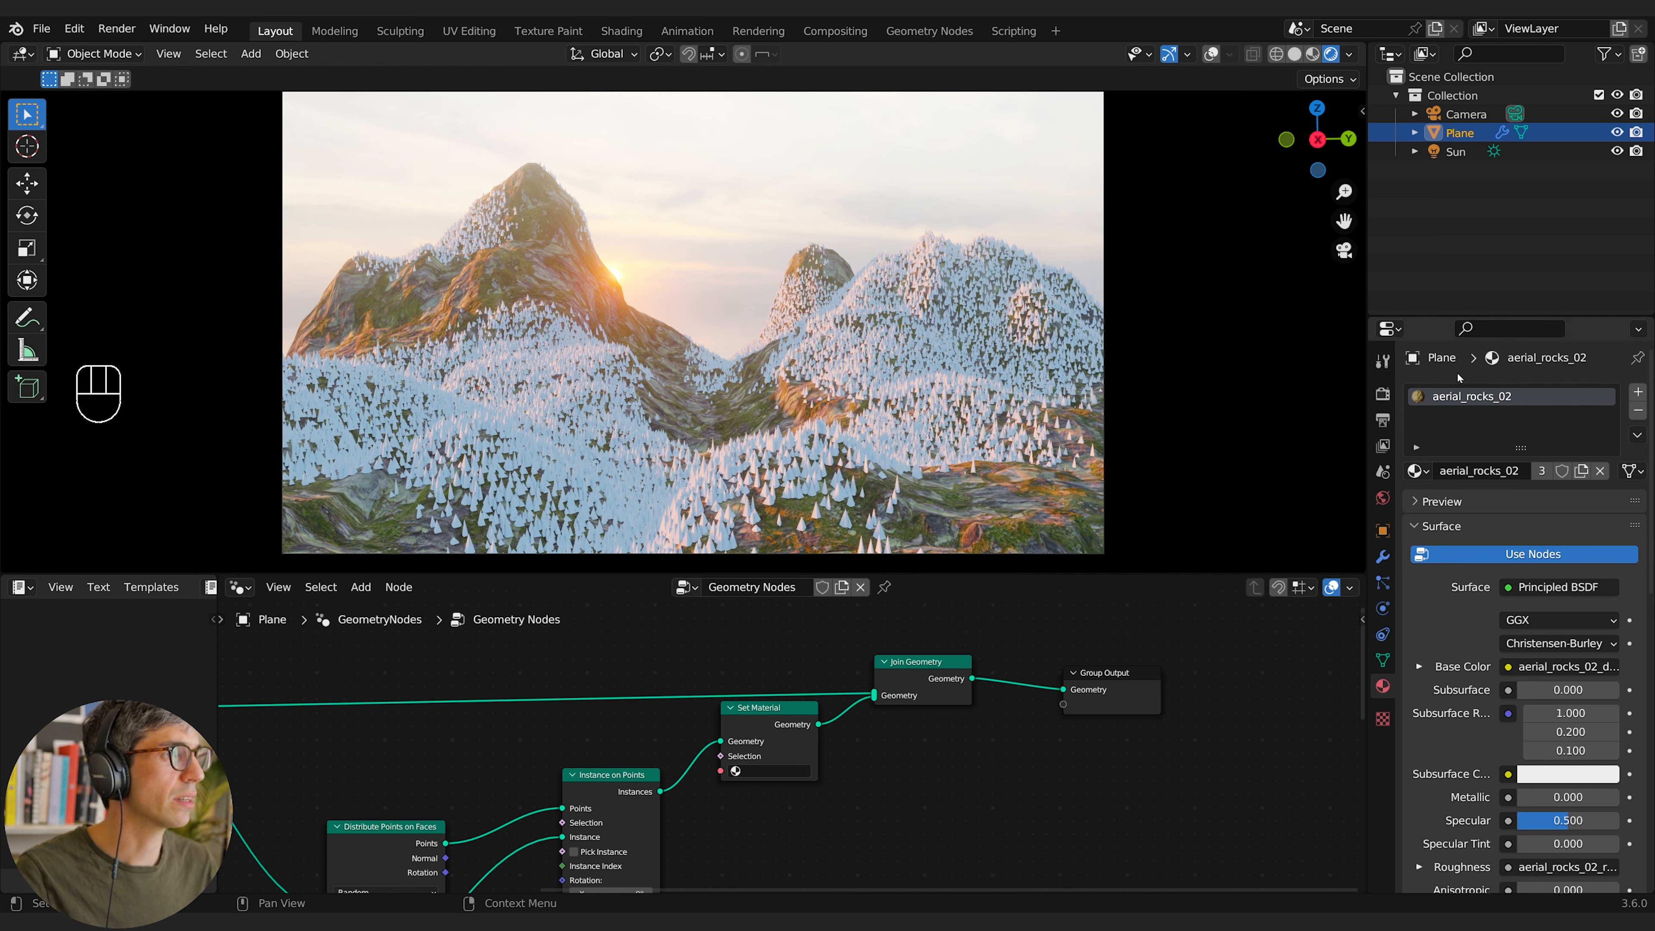
# Step: Add a second material slot to the Plane and create a new material named Trees in it
pyautogui.click(1638, 392)
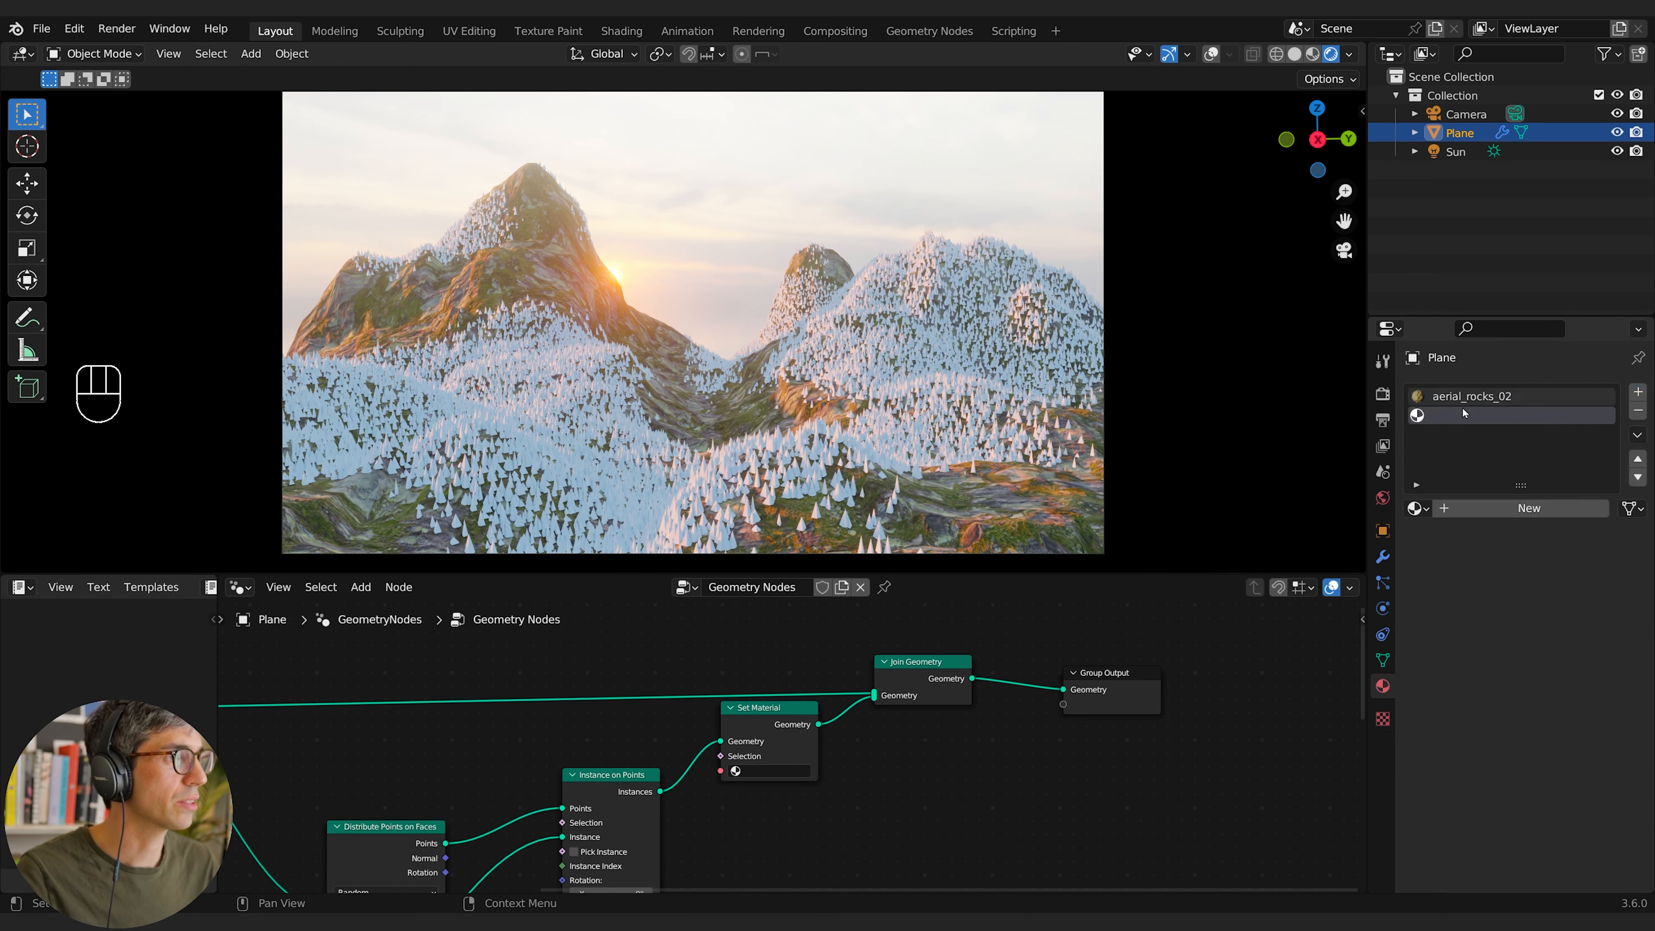
pyautogui.click(1519, 508)
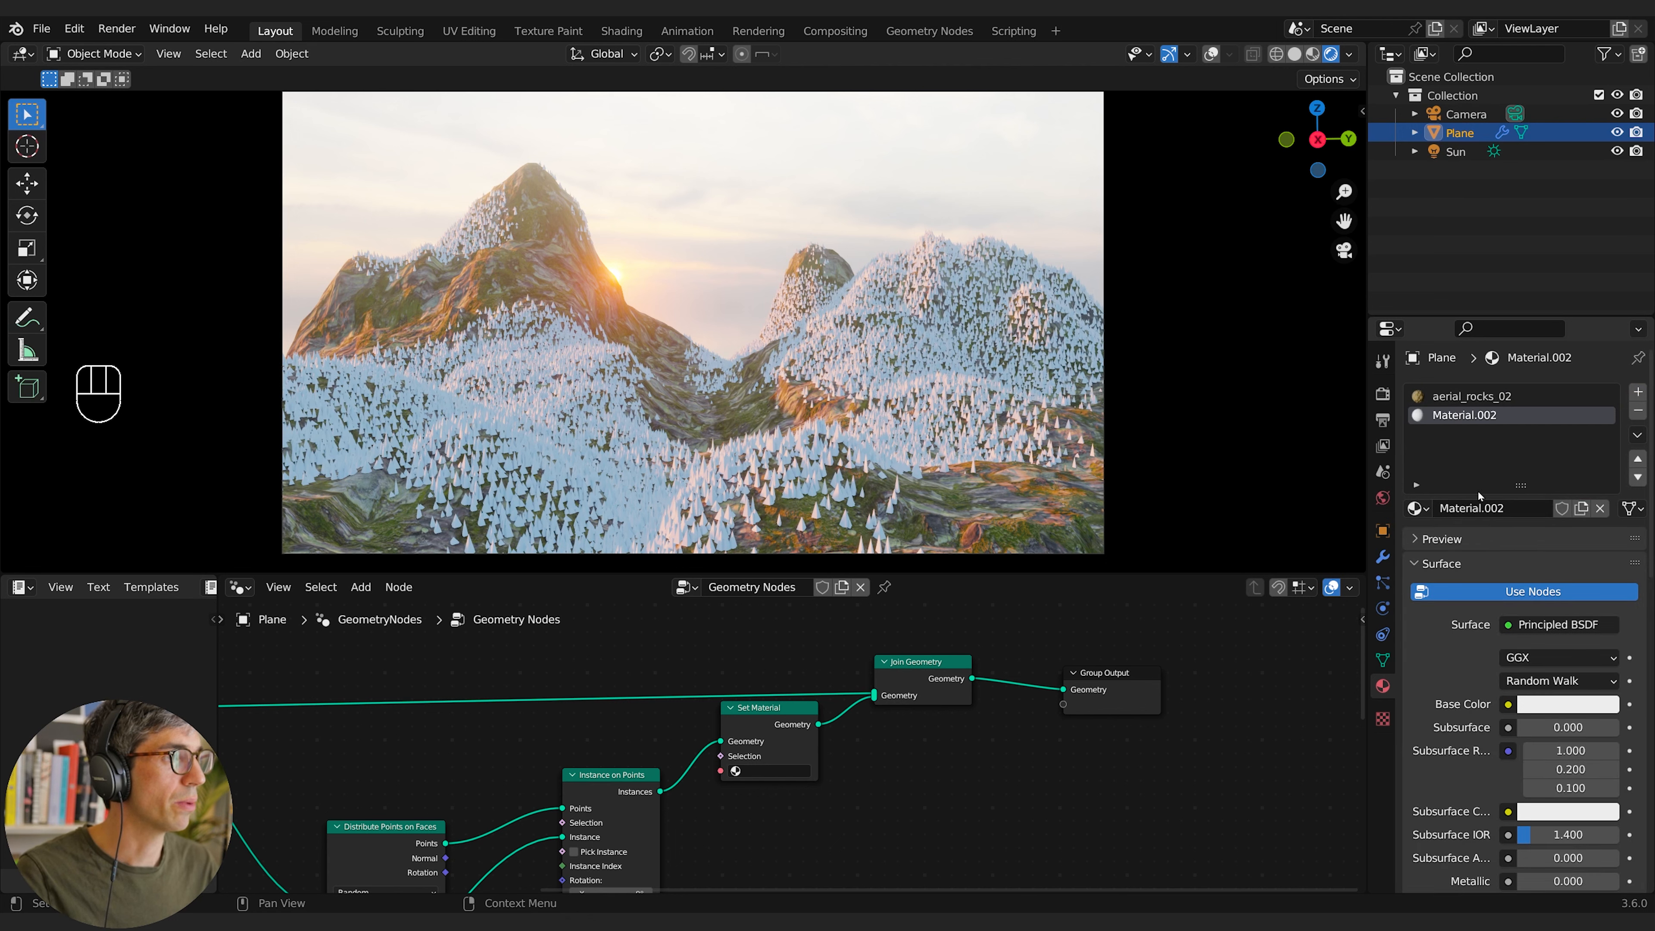
pyautogui.click(1488, 508)
pyautogui.write('Trees')
pyautogui.press('Return')
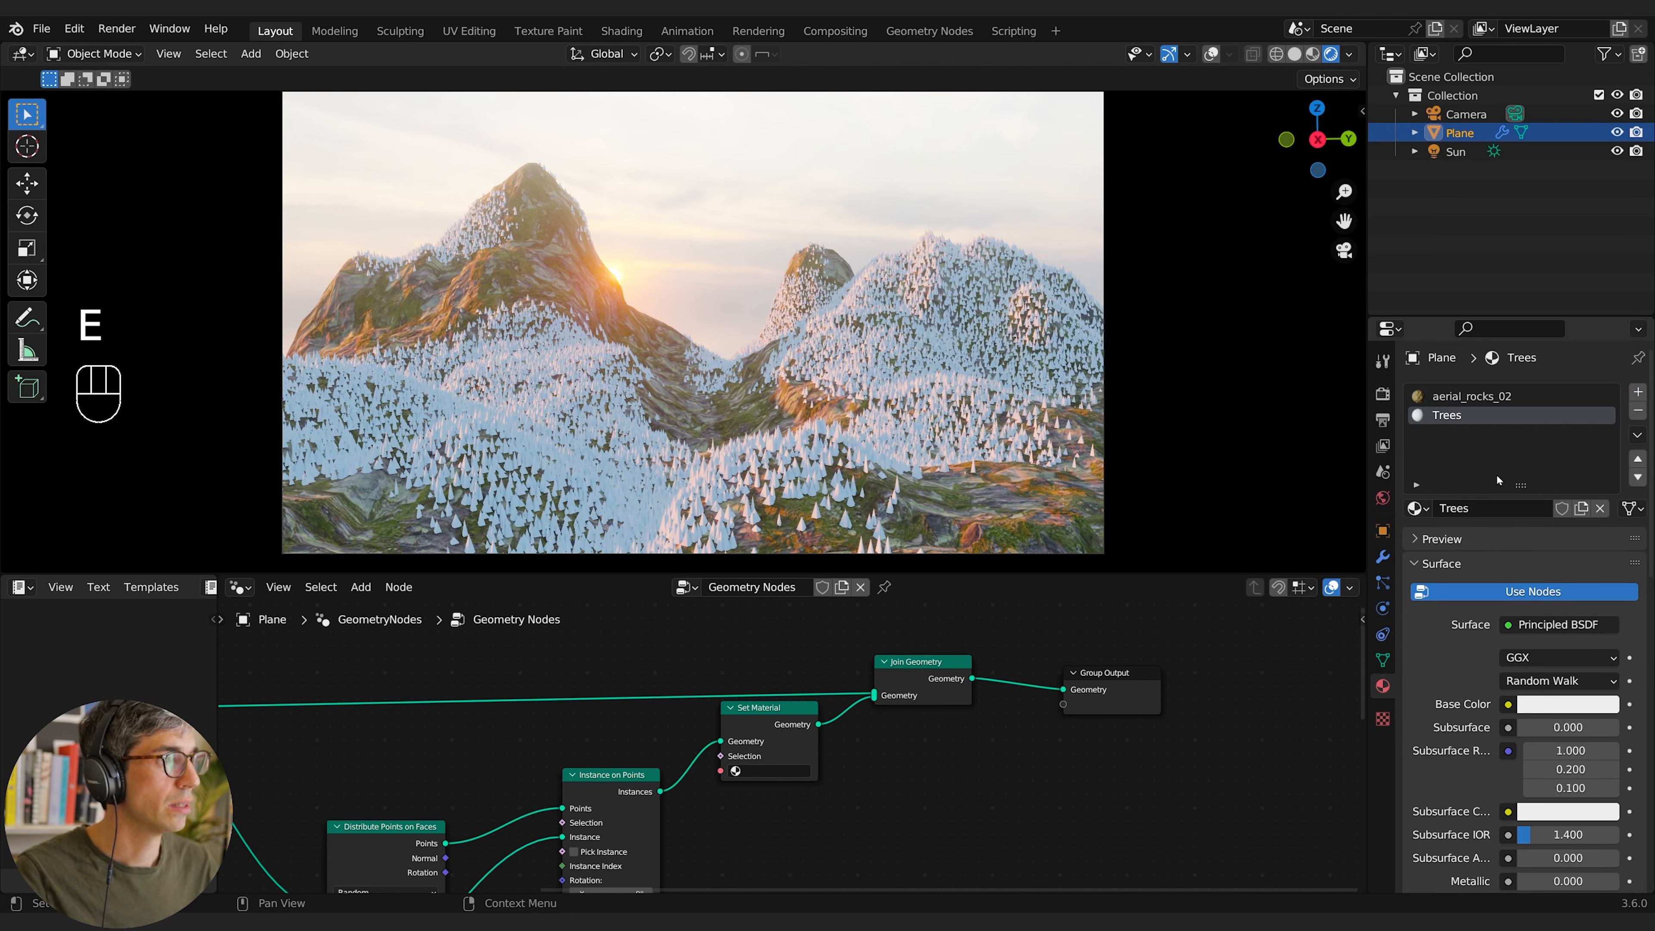
# Step: Remove the Trees slot from the Plane and choose the Trees material in the Set Material node
pyautogui.click(1637, 410)
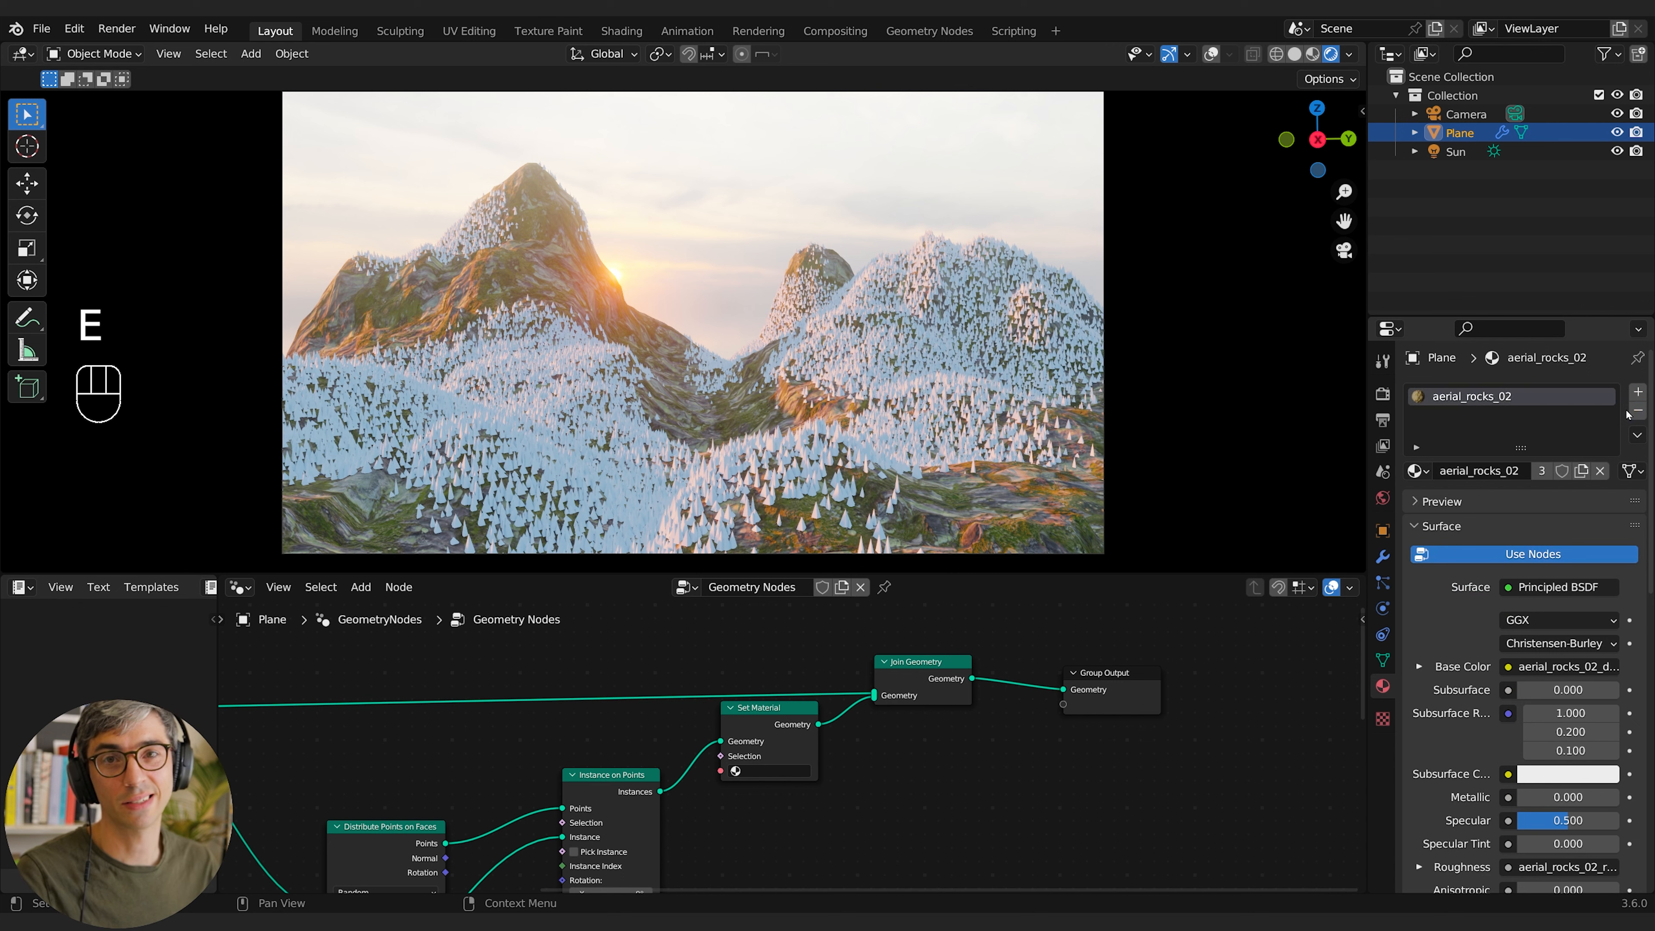
pyautogui.click(728, 775)
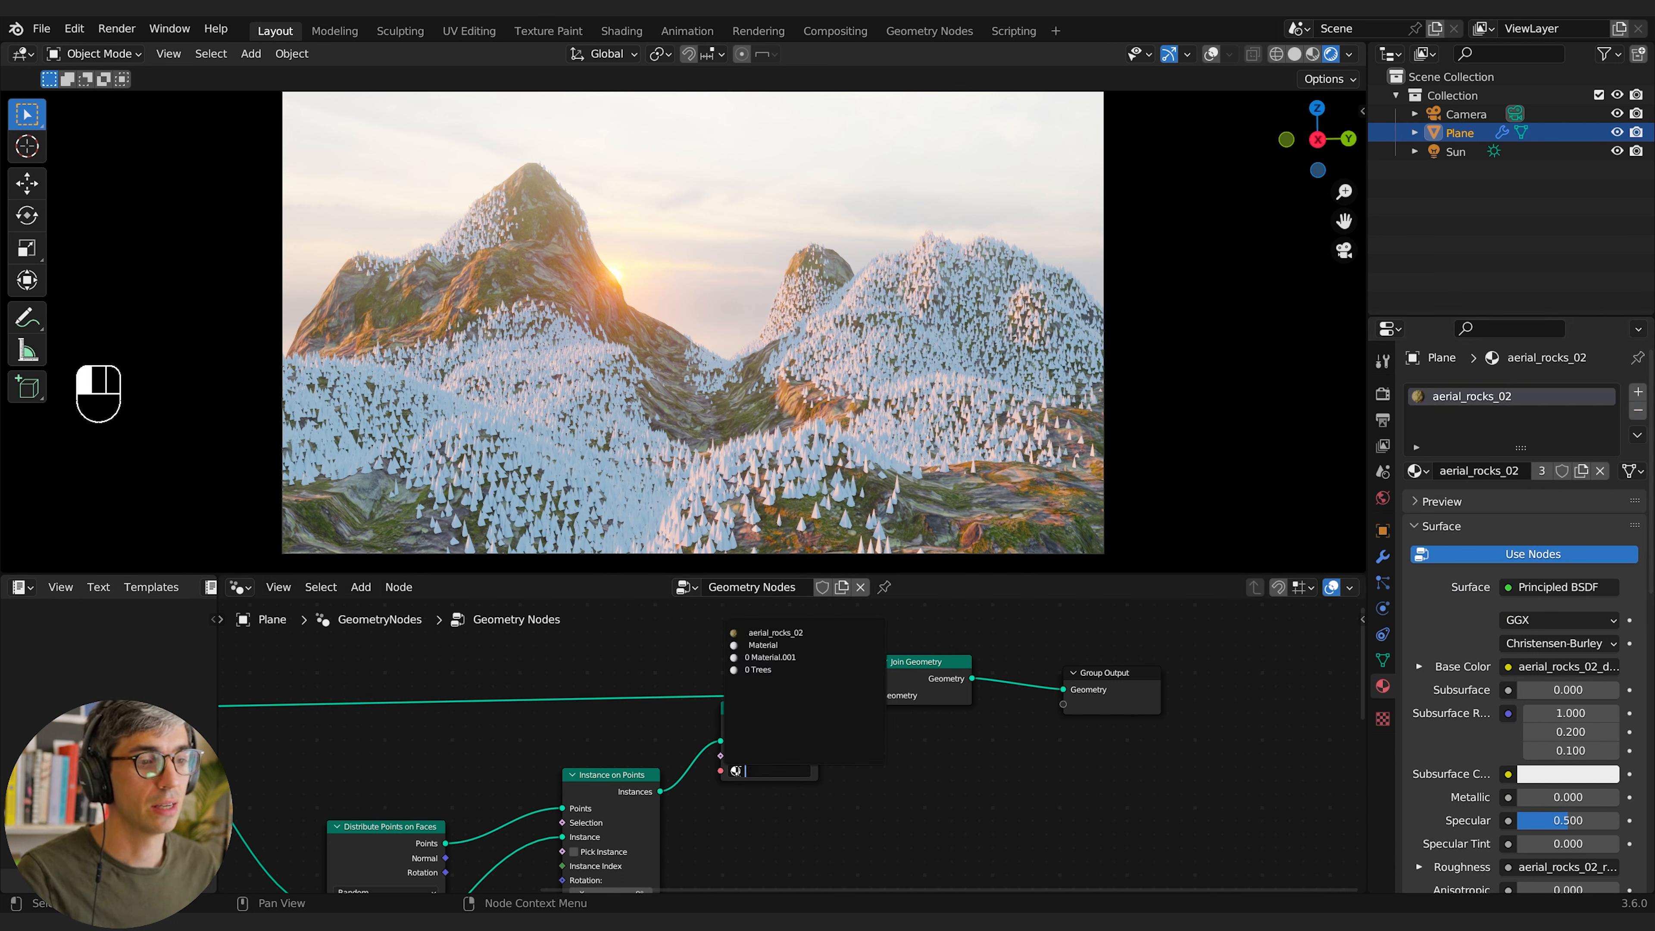
pyautogui.click(761, 669)
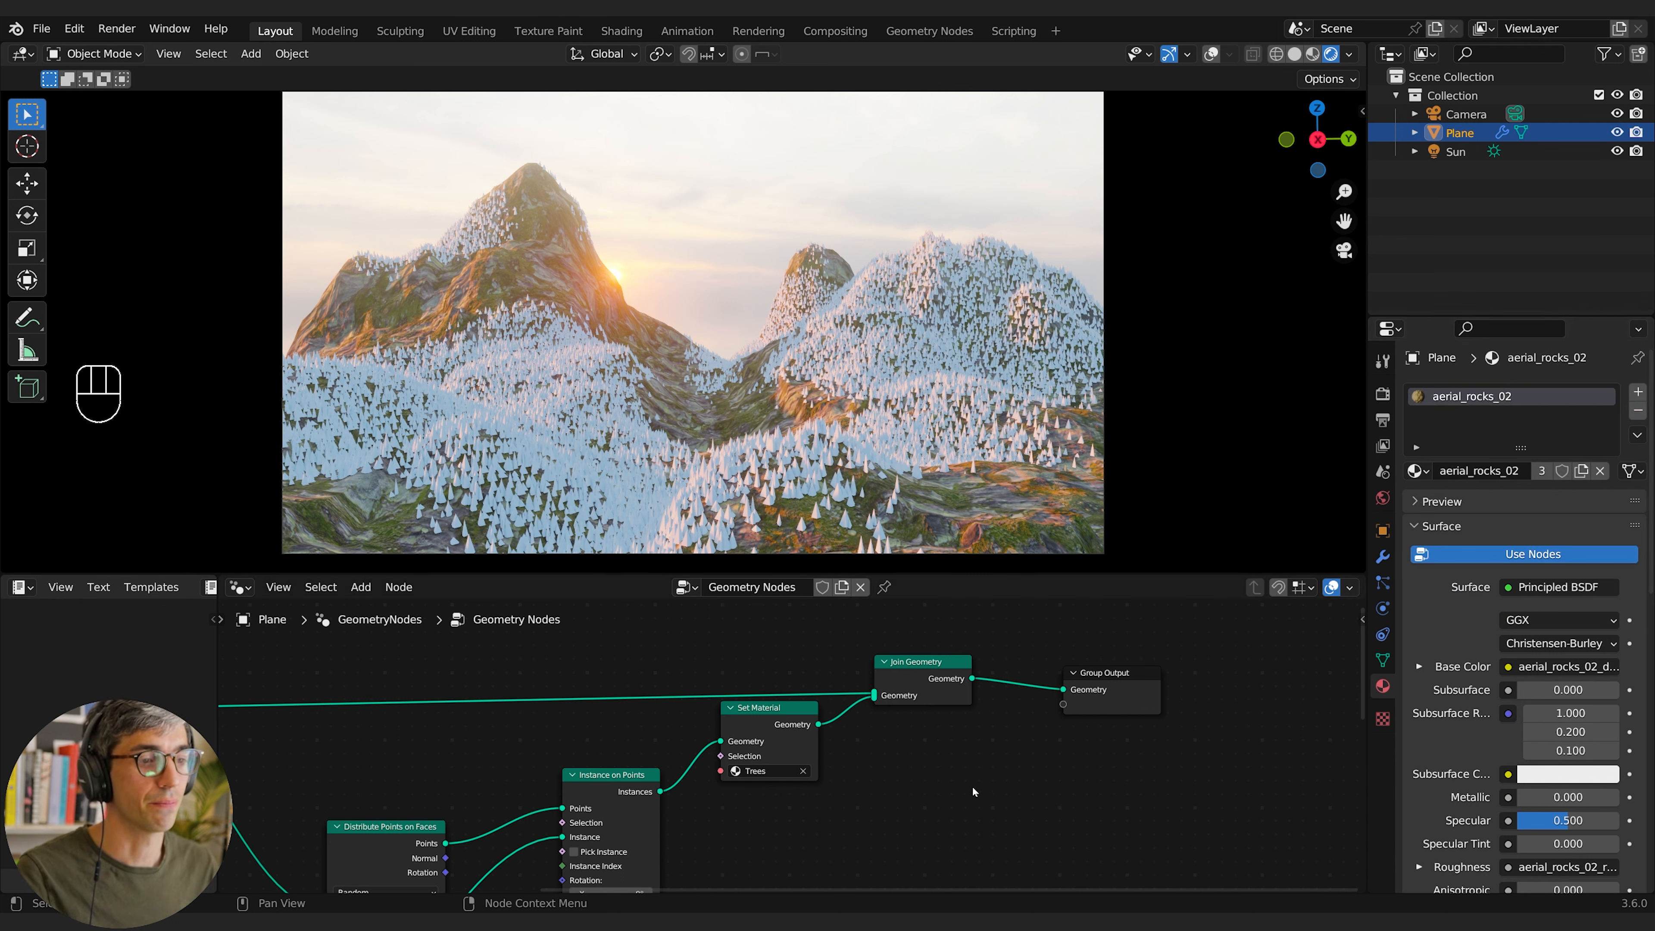
# Step: Switch the node area to the Shader Editor and assign the Trees material to a new second slot on the Plane
pyautogui.click(239, 586)
pyautogui.click(290, 764)
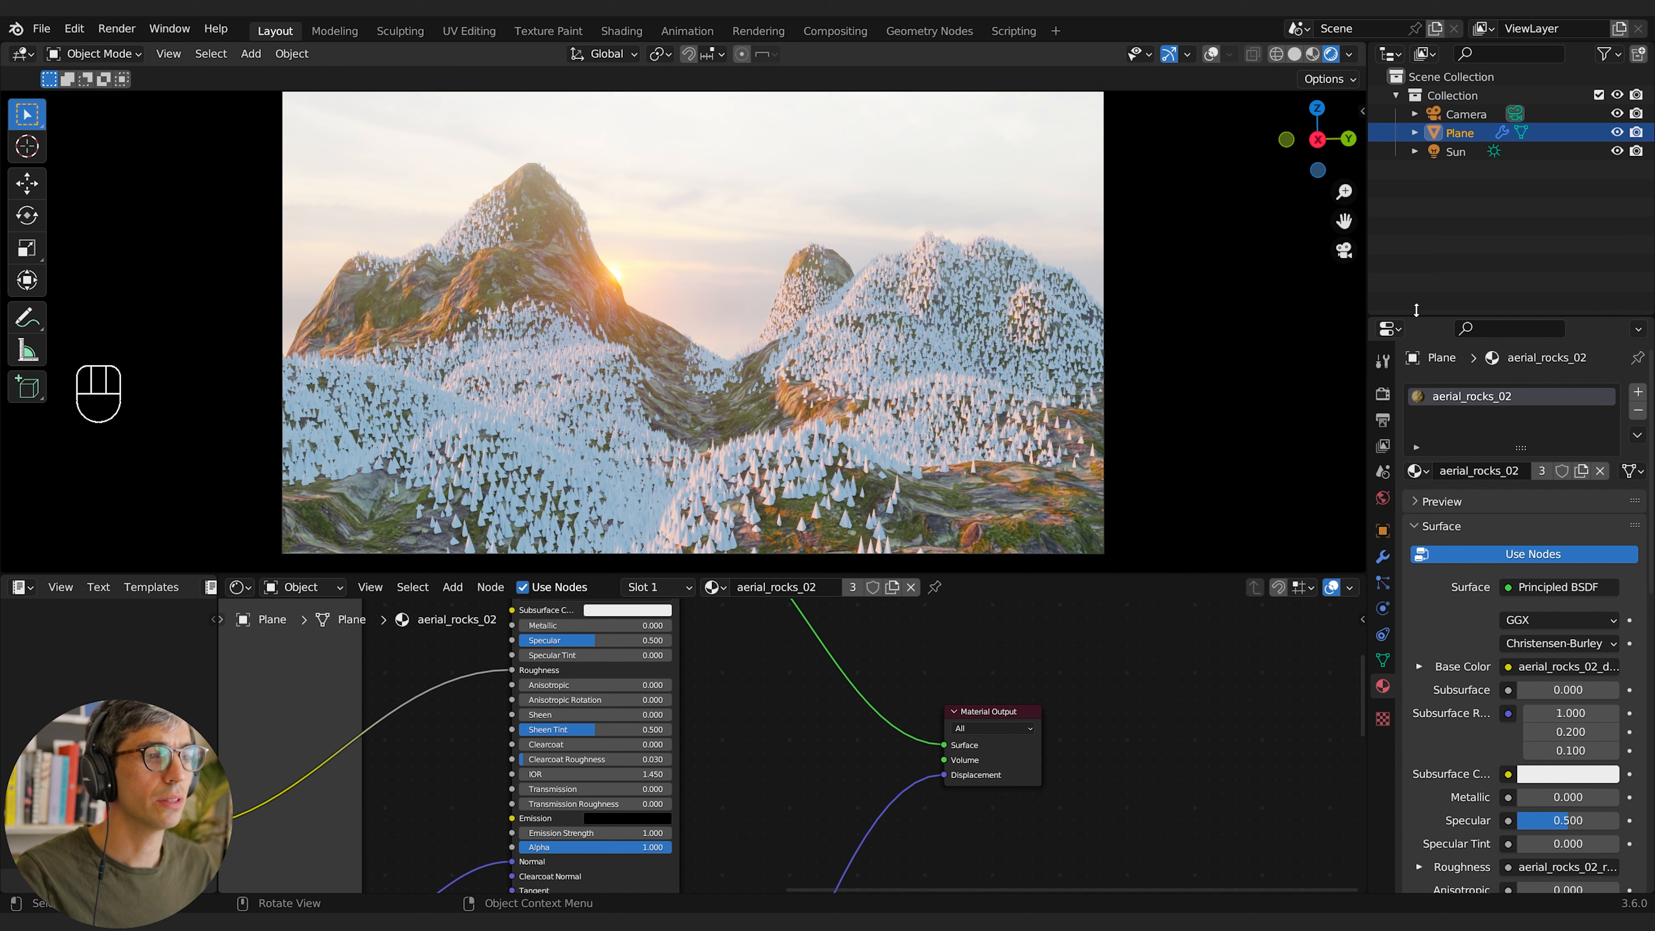
pyautogui.click(1637, 392)
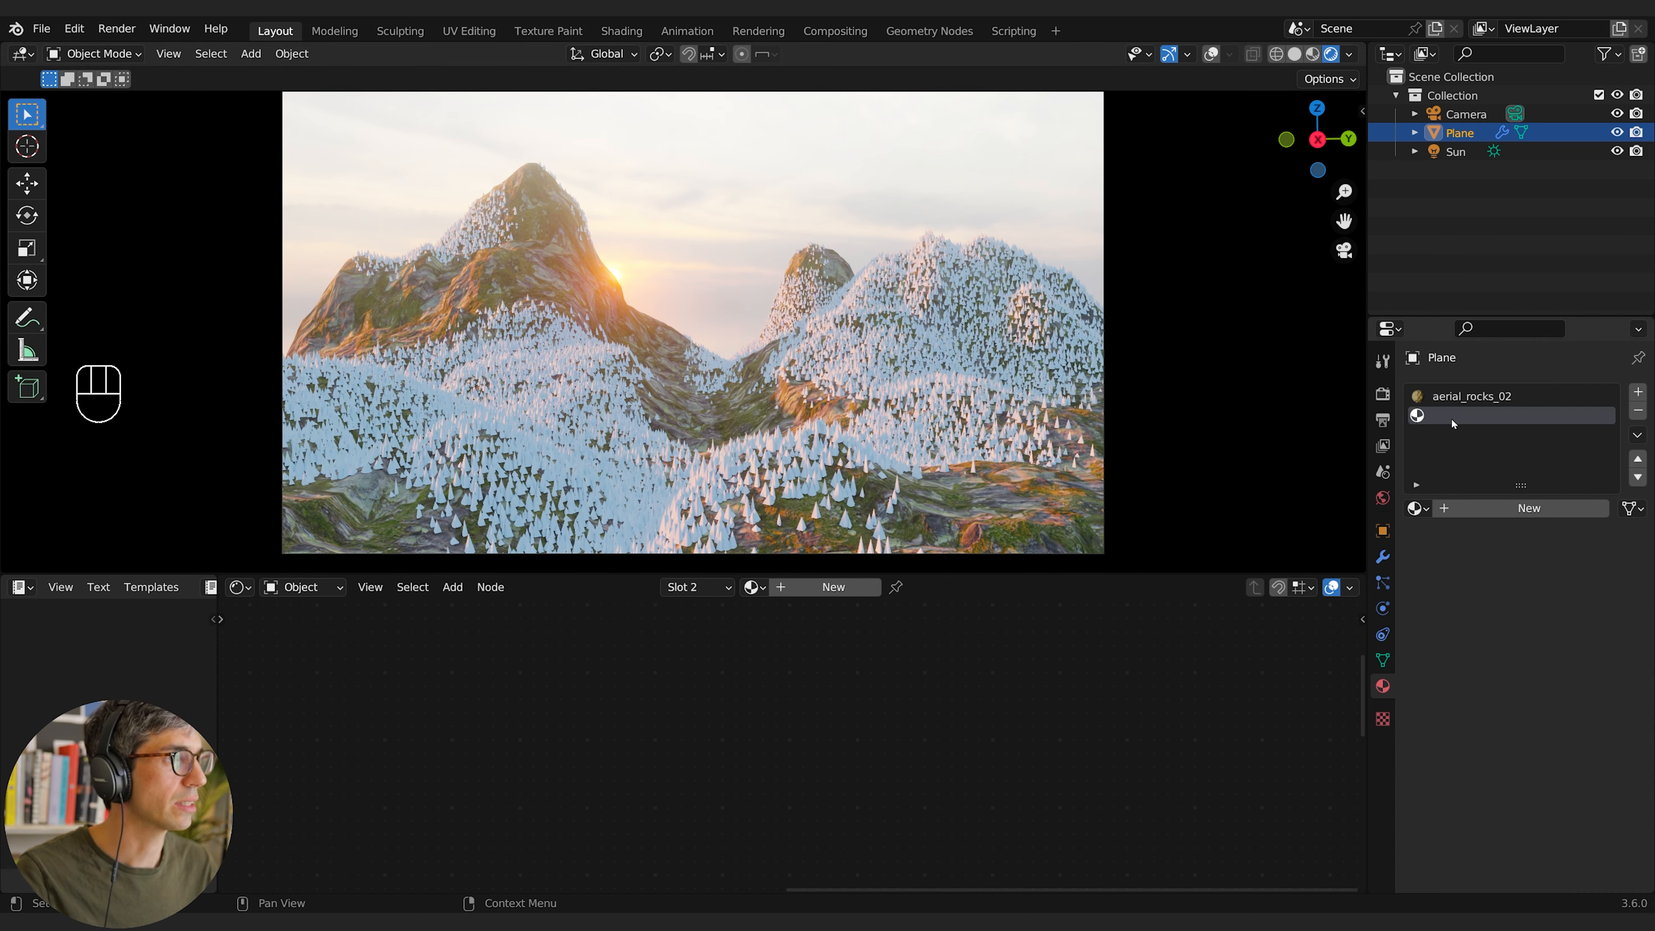
pyautogui.click(1416, 507)
pyautogui.click(1400, 591)
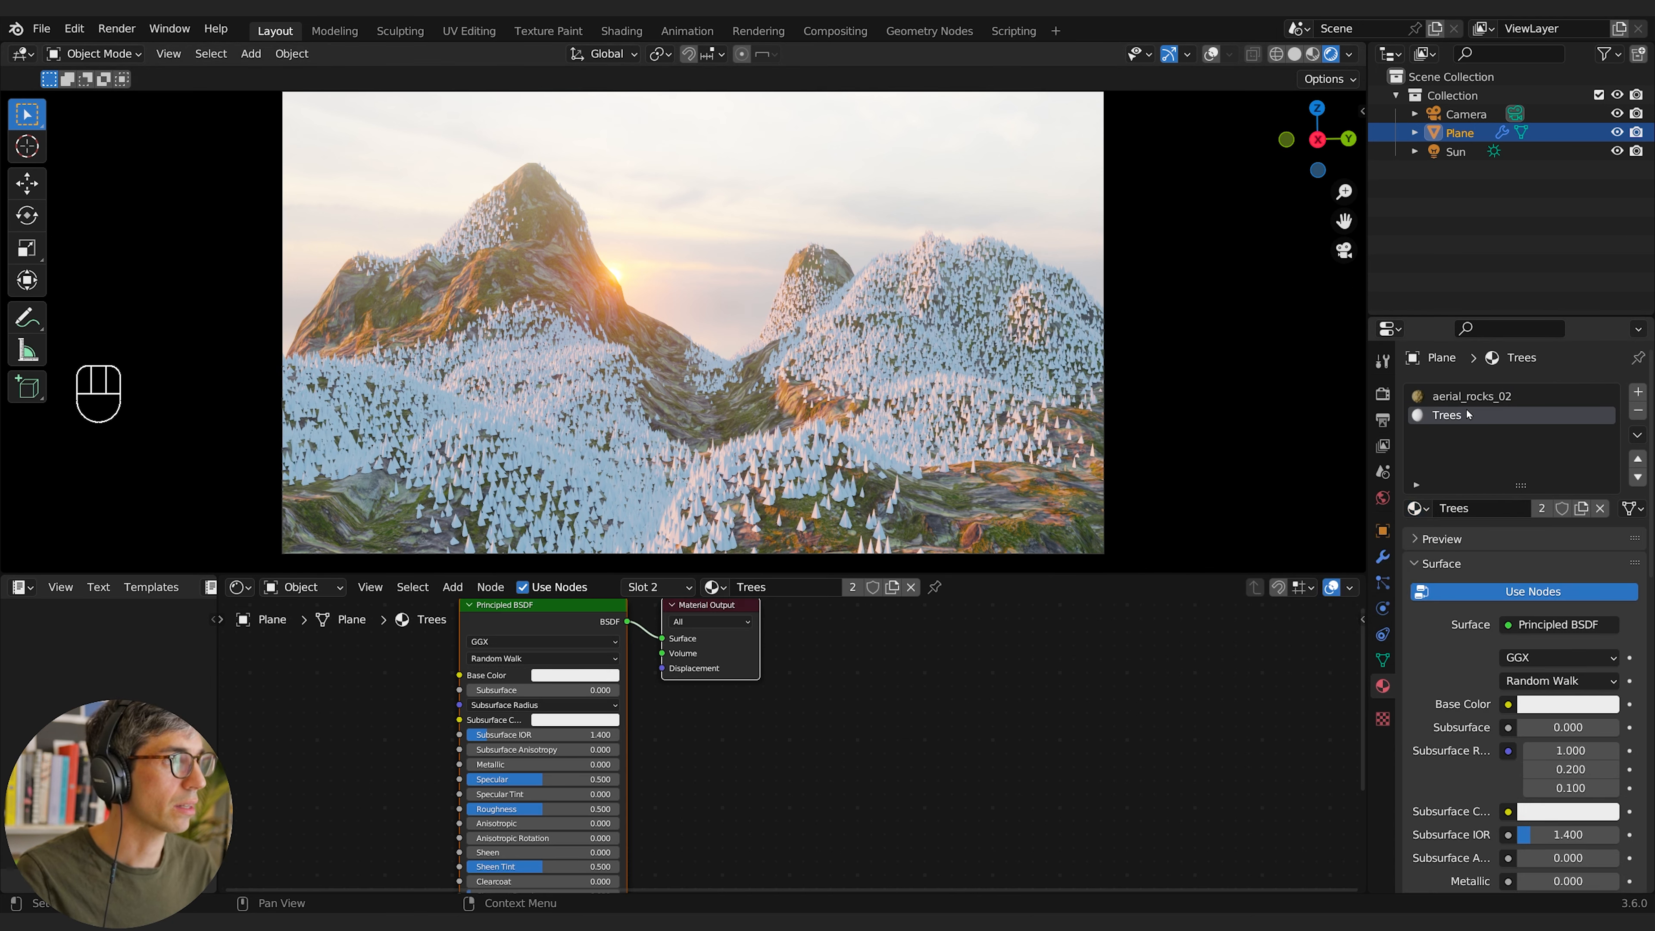
# Step: Set the Trees material's Base Color to a dark green with hue 0.234, saturation 0.928 and value 0.028
pyautogui.moveTo(778, 733); pyautogui.dragTo(918, 709, button='middle')
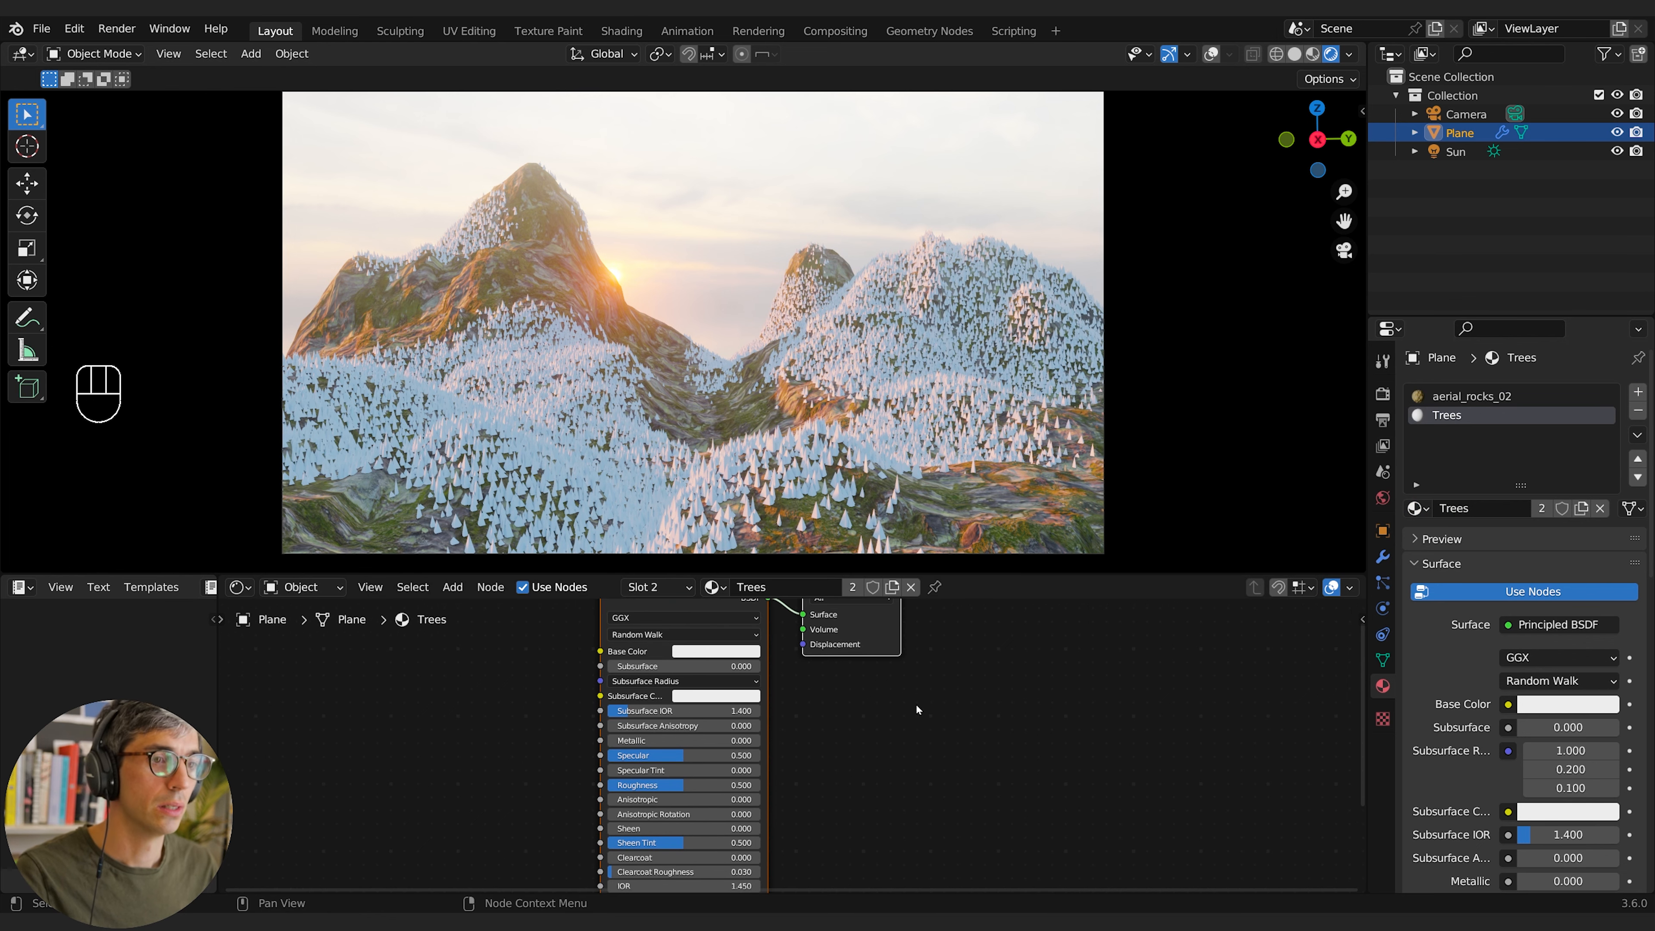
pyautogui.moveTo(695, 653); pyautogui.dragTo(792, 676, button='middle')
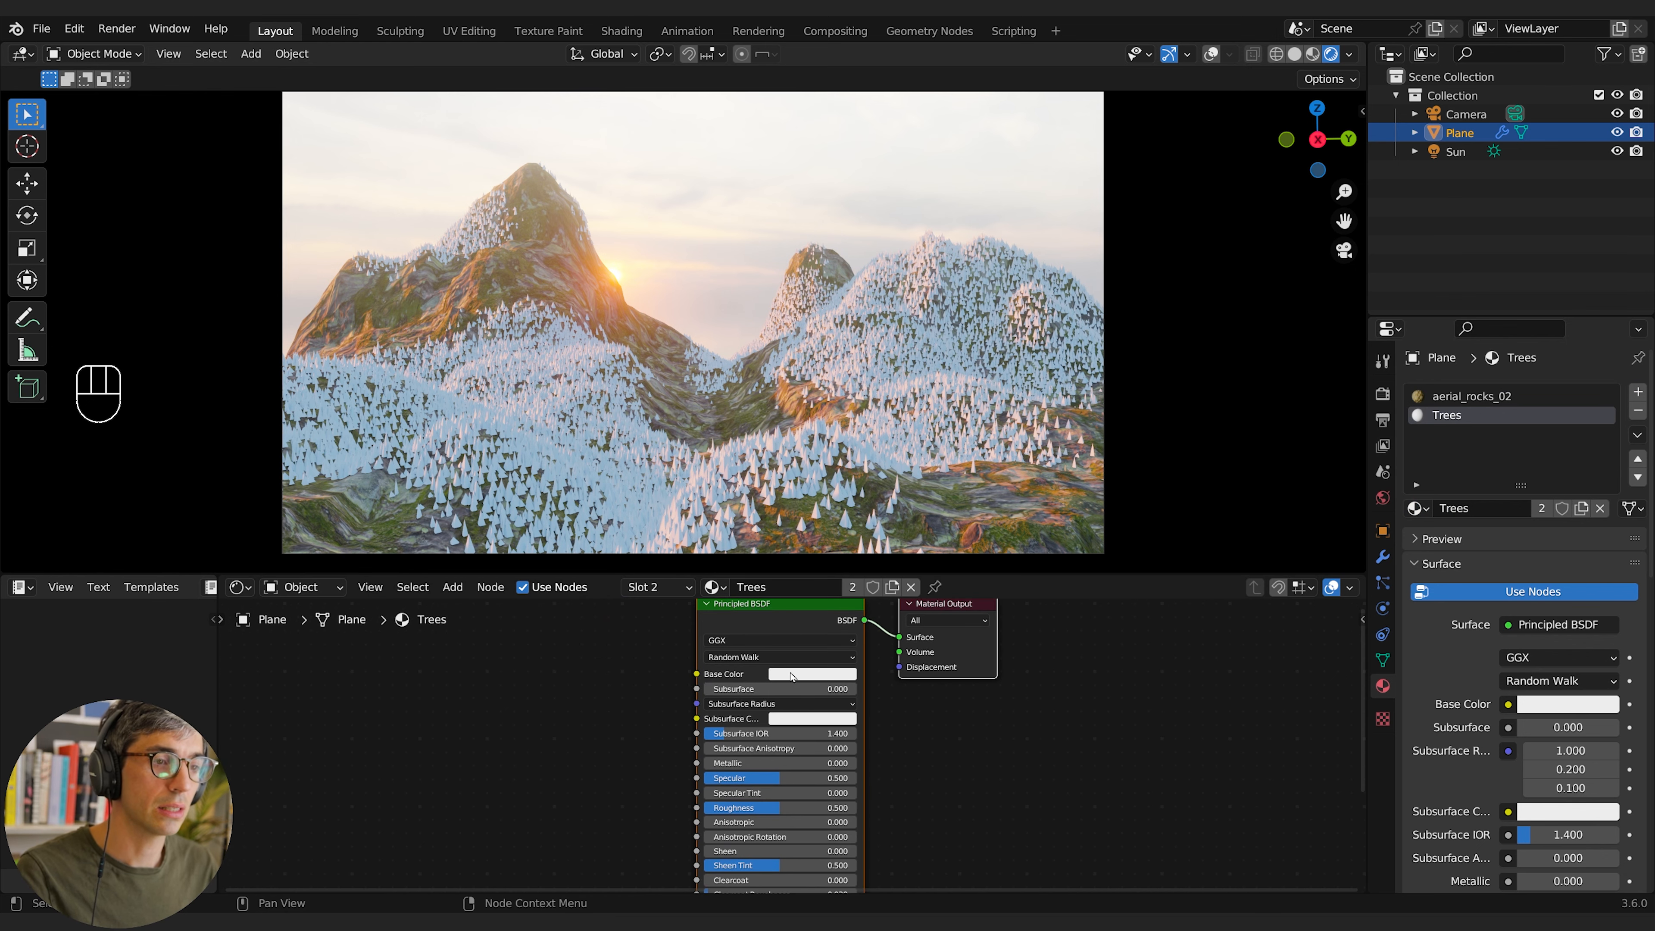
pyautogui.click(806, 678)
pyautogui.click(884, 535)
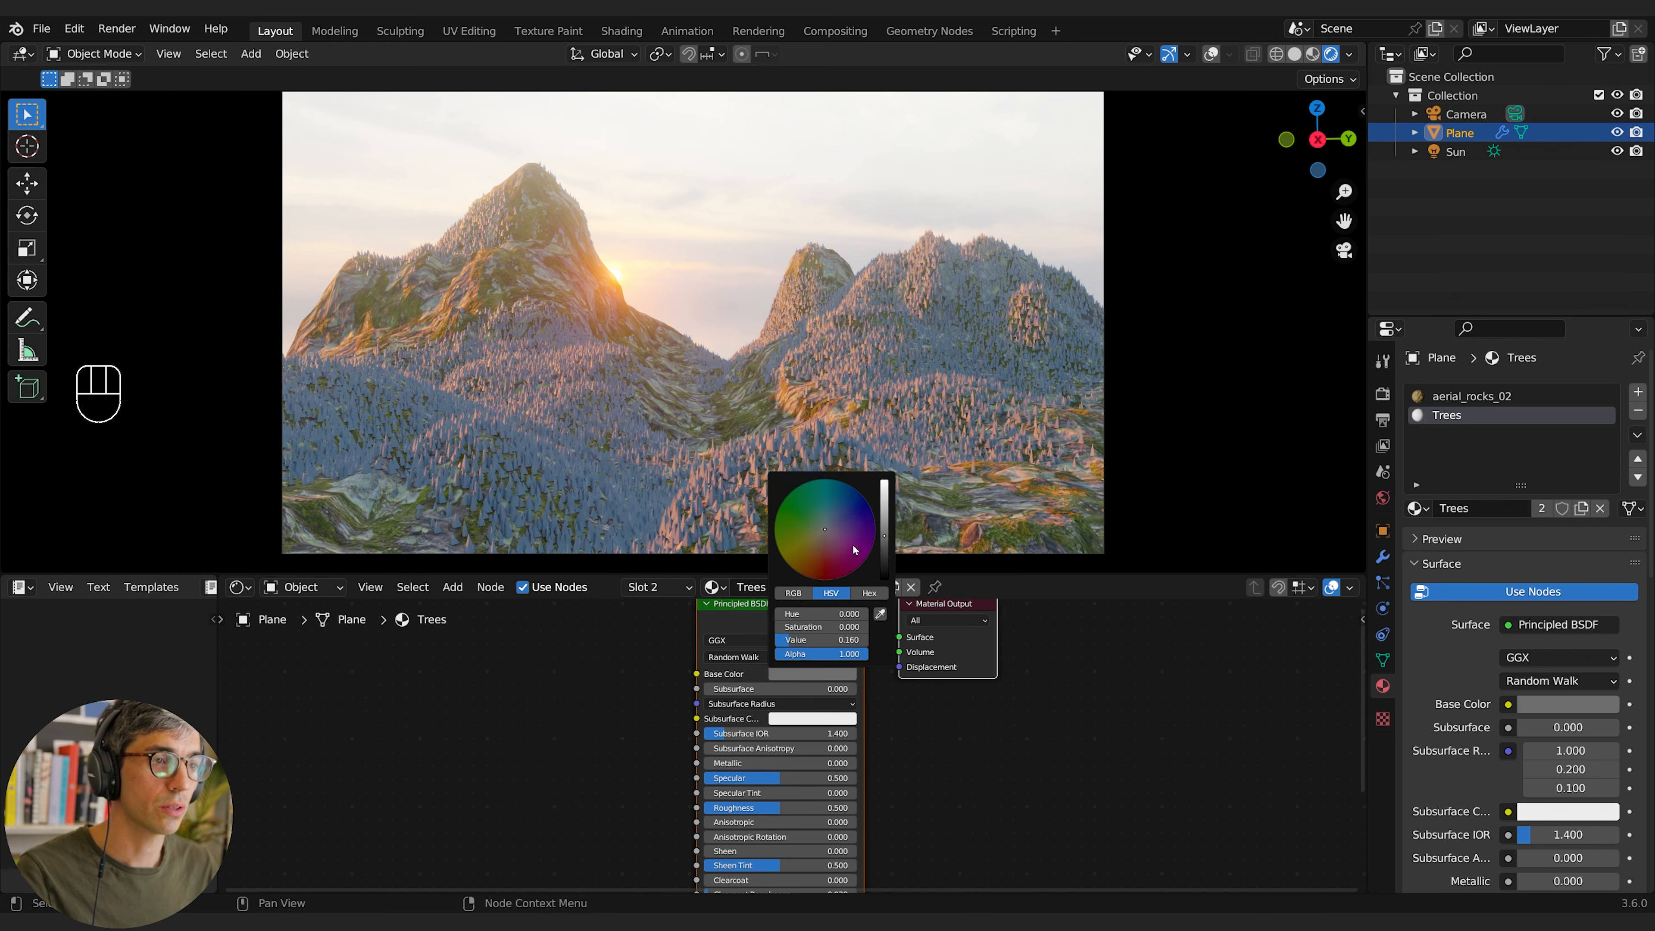
pyautogui.moveTo(808, 548); pyautogui.dragTo(785, 543)
pyautogui.moveTo(883, 551); pyautogui.dragTo(885, 556)
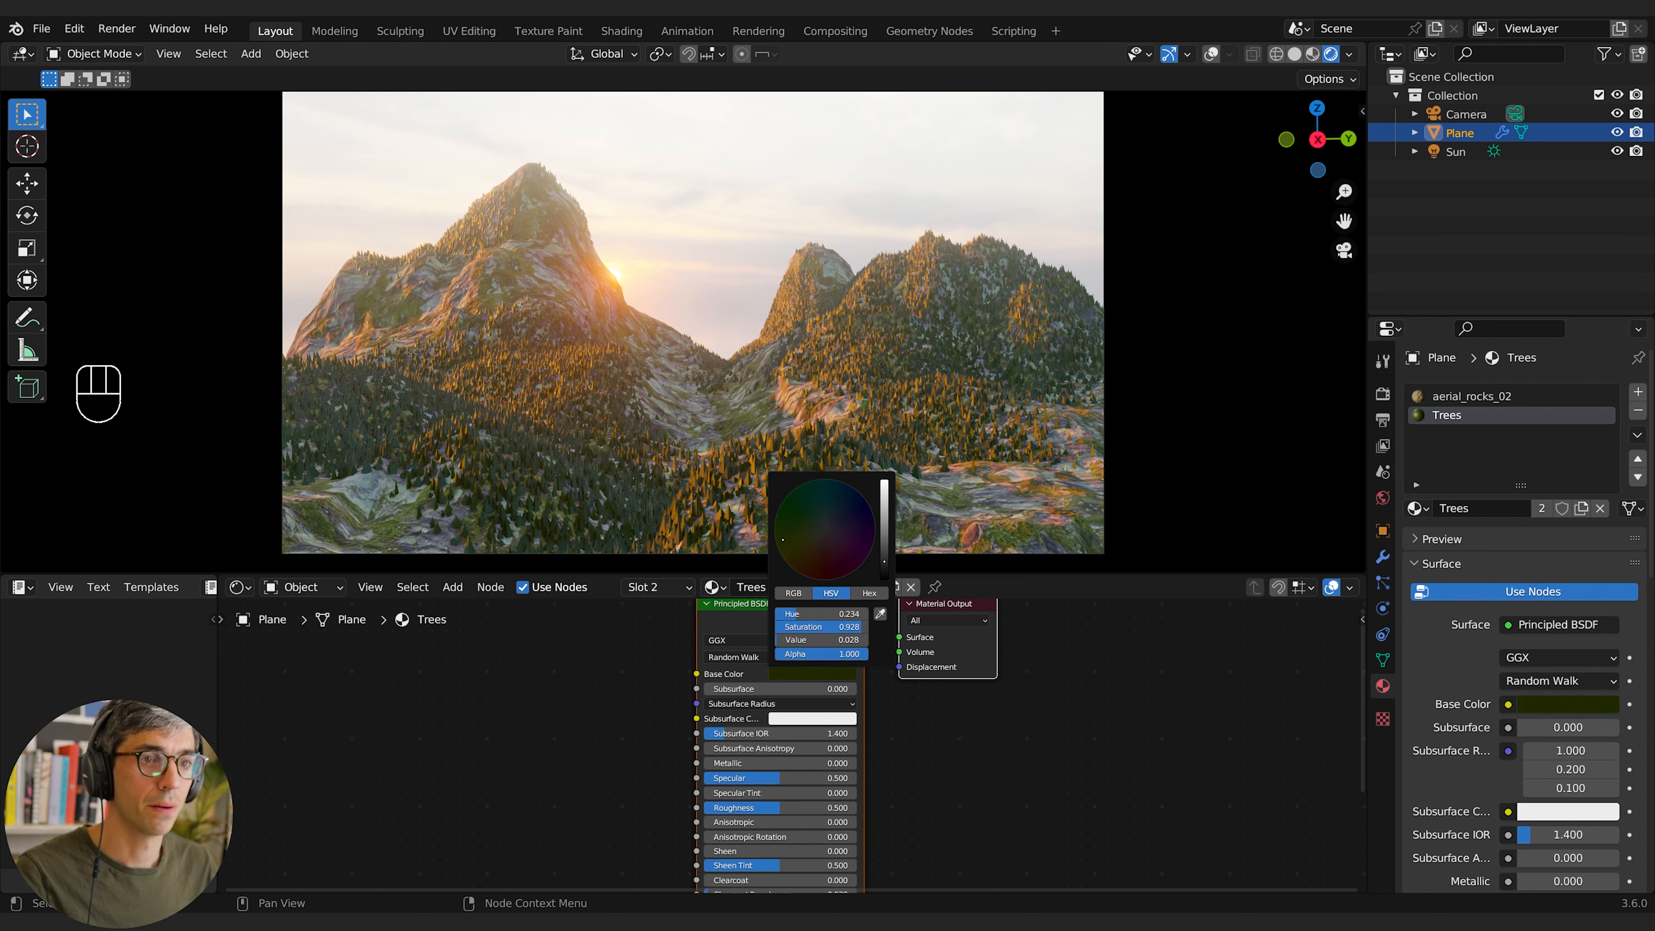
# Step: Add a Color Ramp node beside the Principled BSDF of the Trees material
pyautogui.click(601, 685)
pyautogui.moveTo(595, 676); pyautogui.dragTo(665, 682, button='middle')
pyautogui.hotkey('shift', 'a')
pyautogui.click(614, 687)
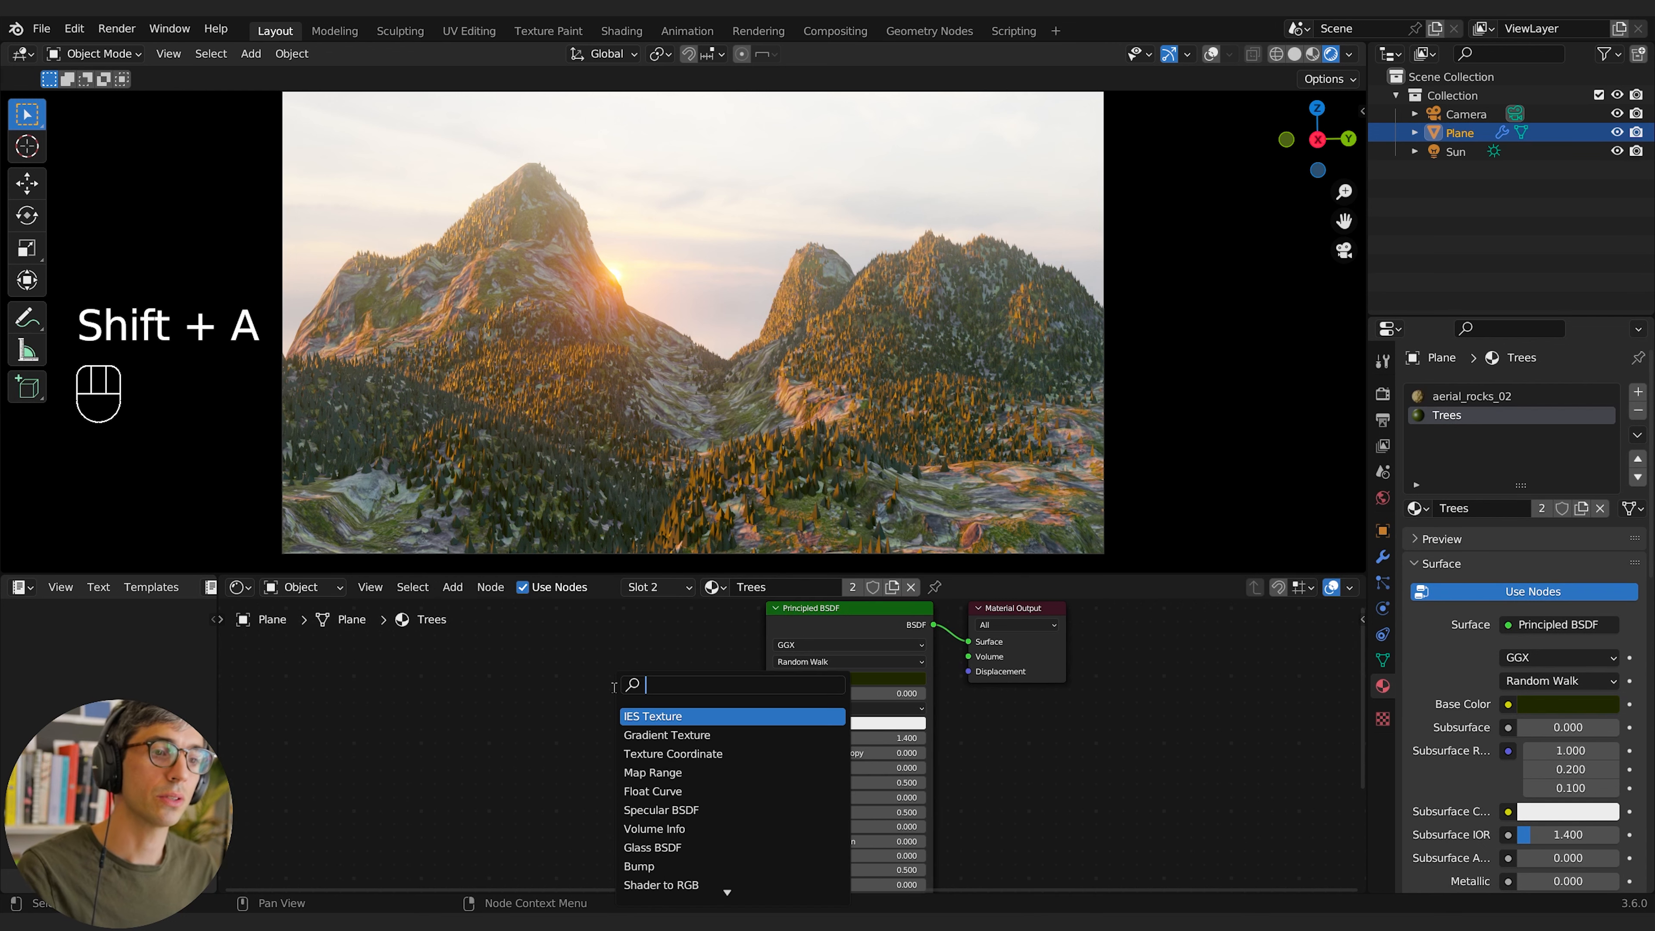
pyautogui.write('col')
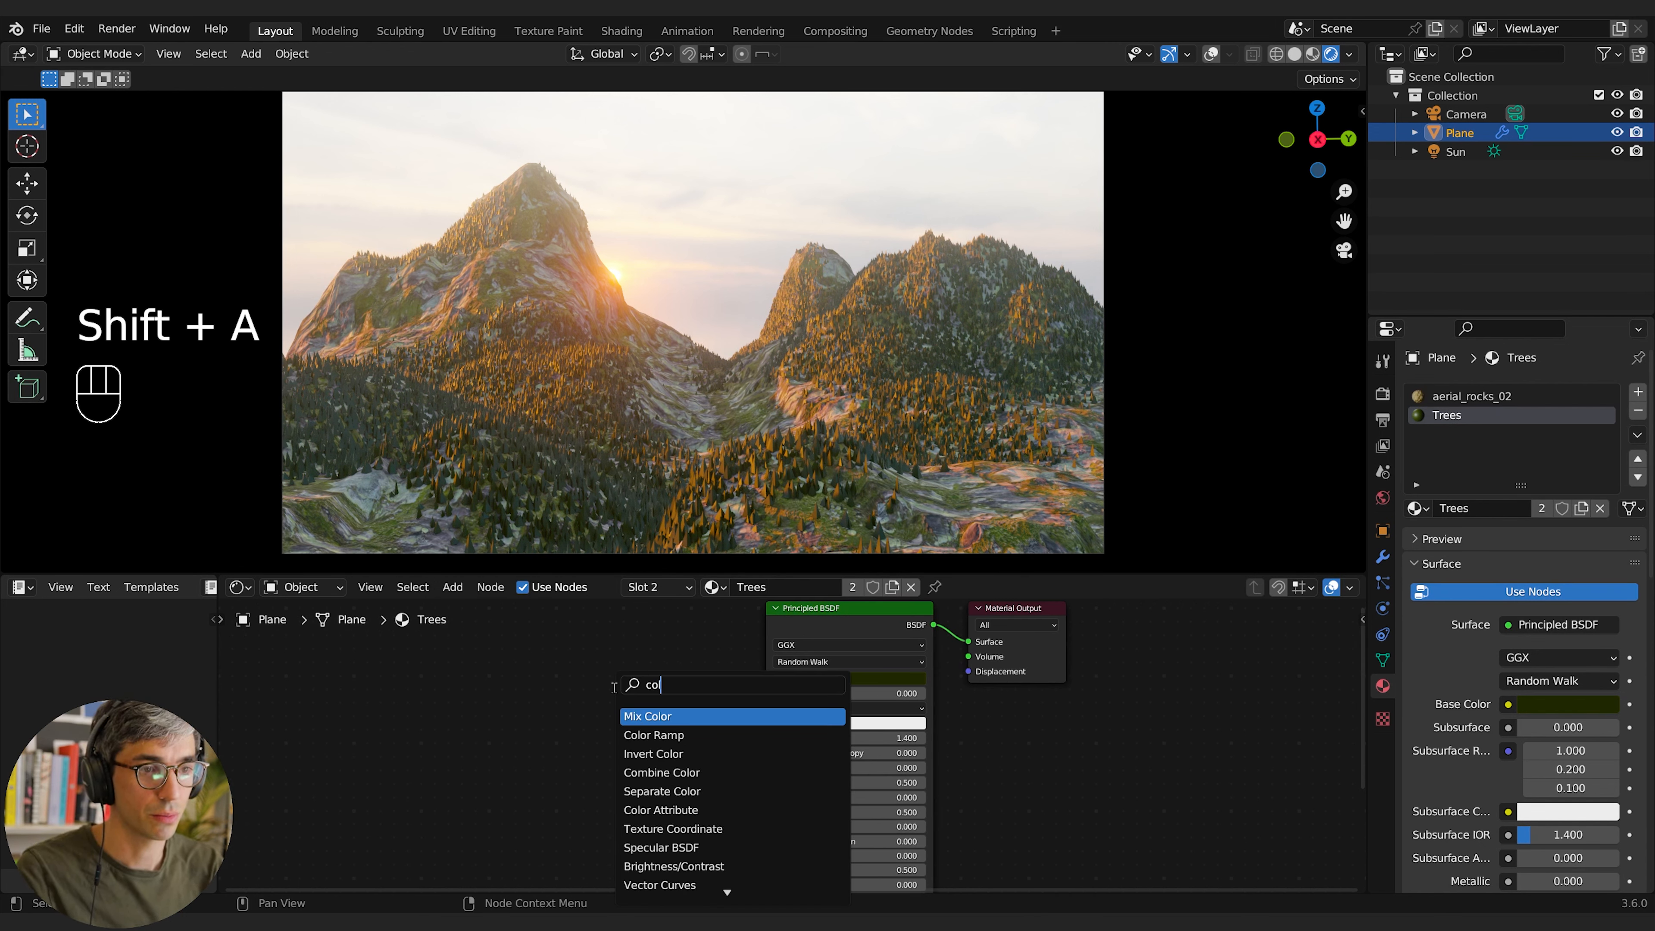
pyautogui.press('Down')
pyautogui.press('Return')
pyautogui.click(592, 735)
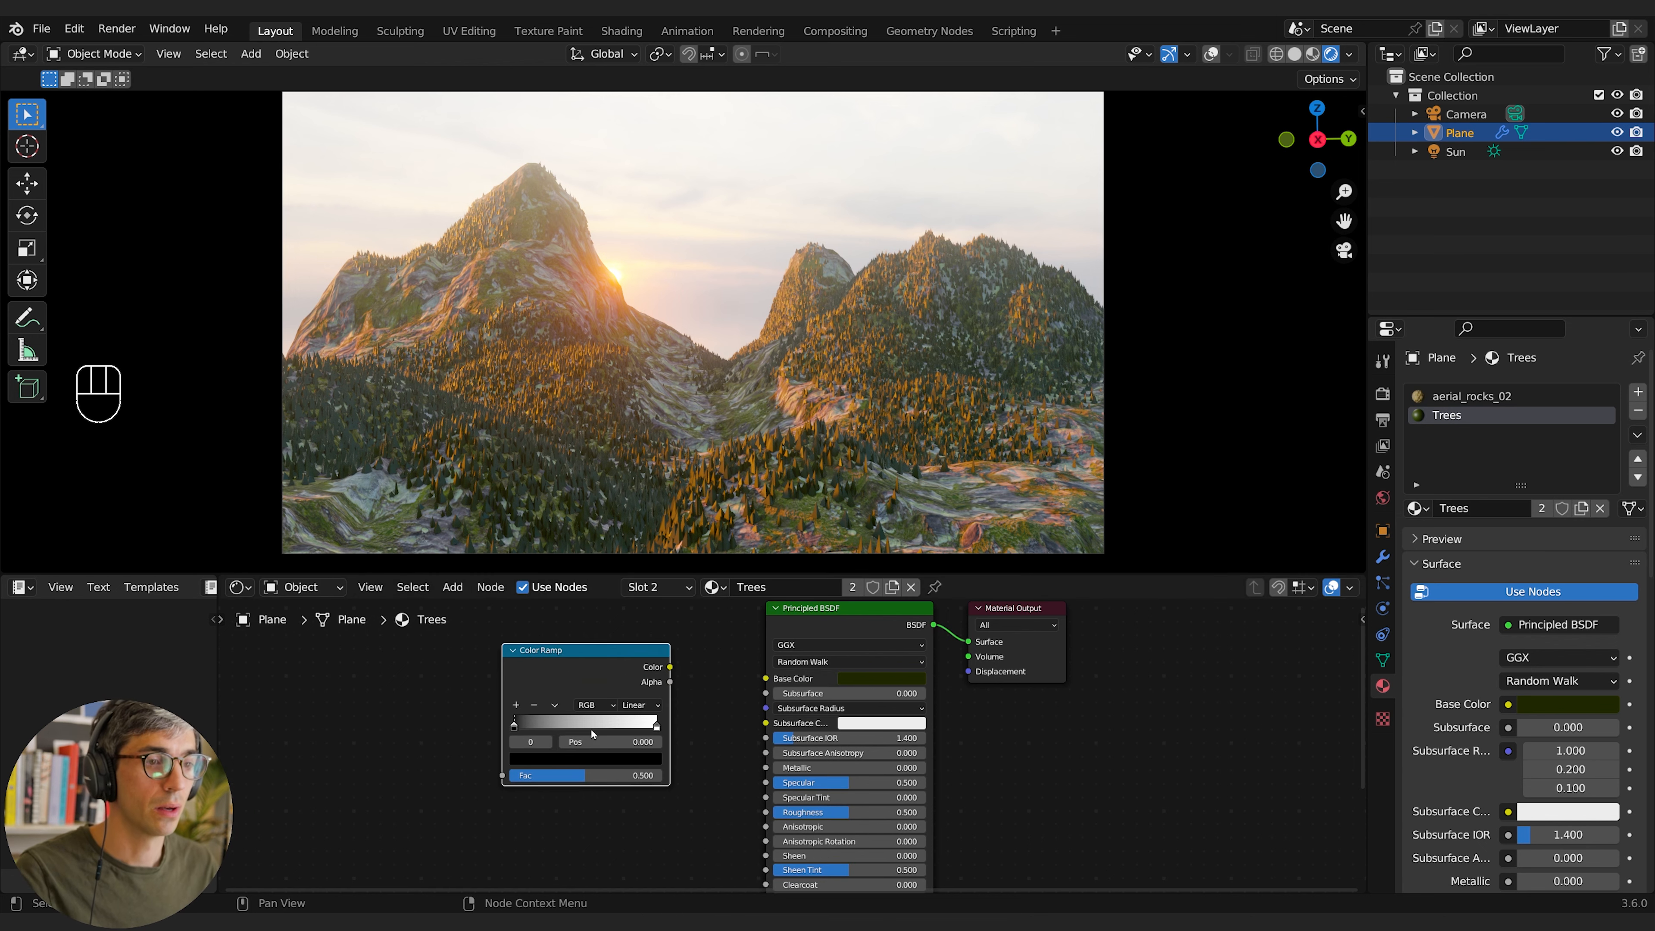
# Step: Sample the dark green Base Color into both end stops of the Color Ramp
pyautogui.click(657, 727)
pyautogui.click(580, 758)
pyautogui.click(621, 697)
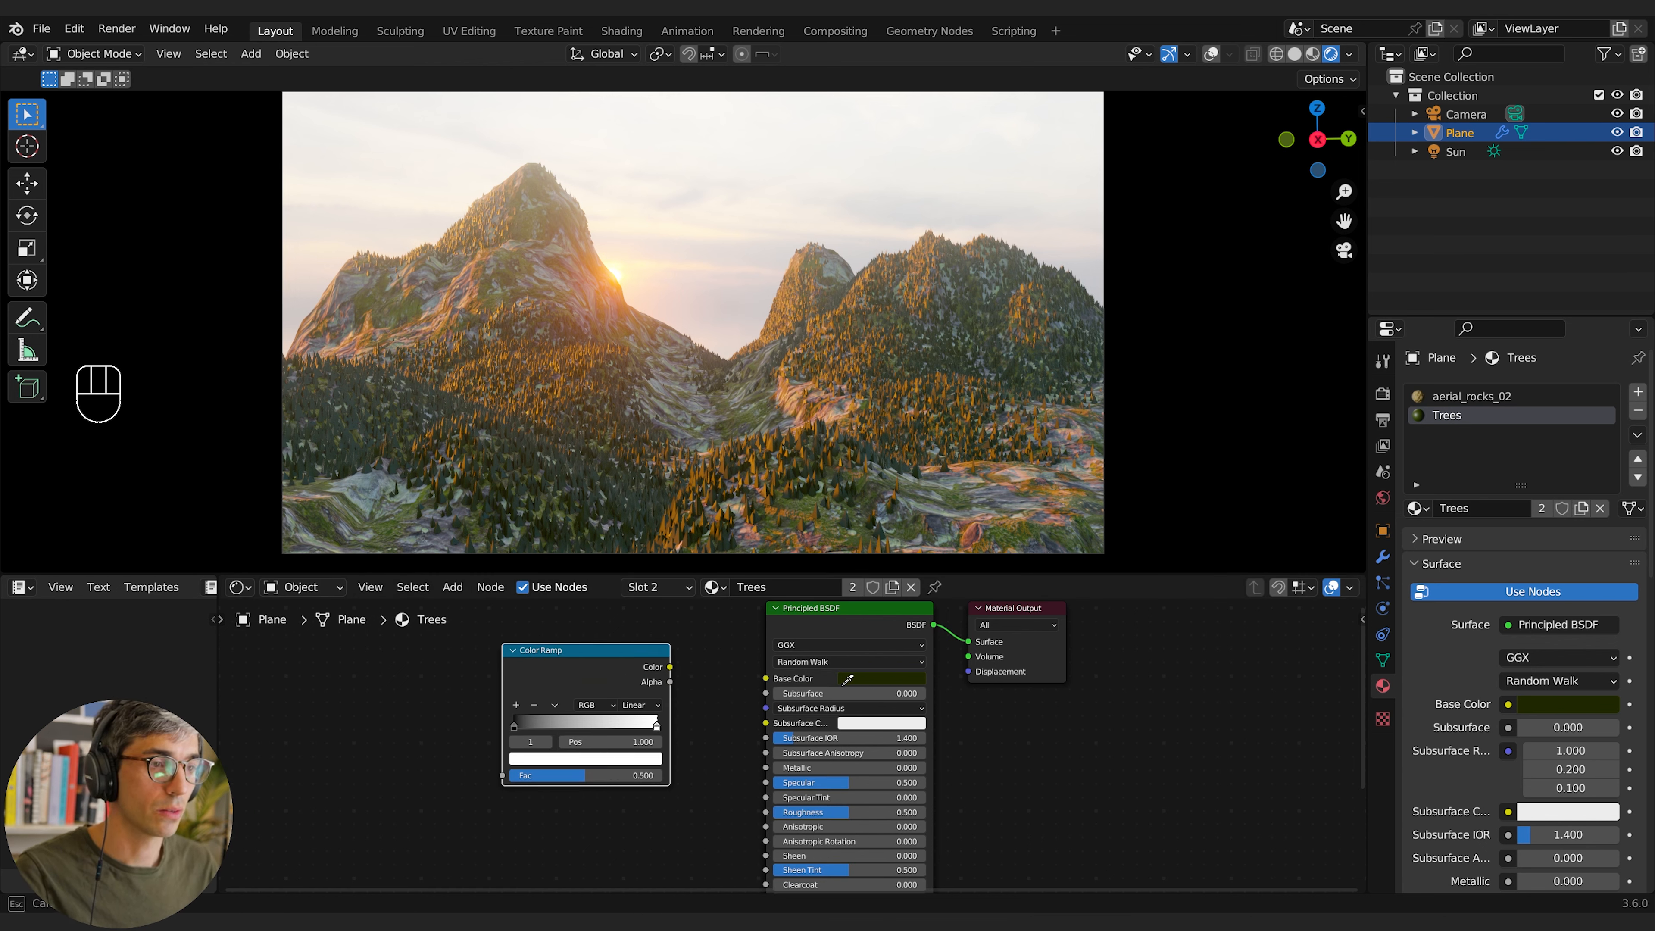
pyautogui.click(851, 682)
pyautogui.click(514, 727)
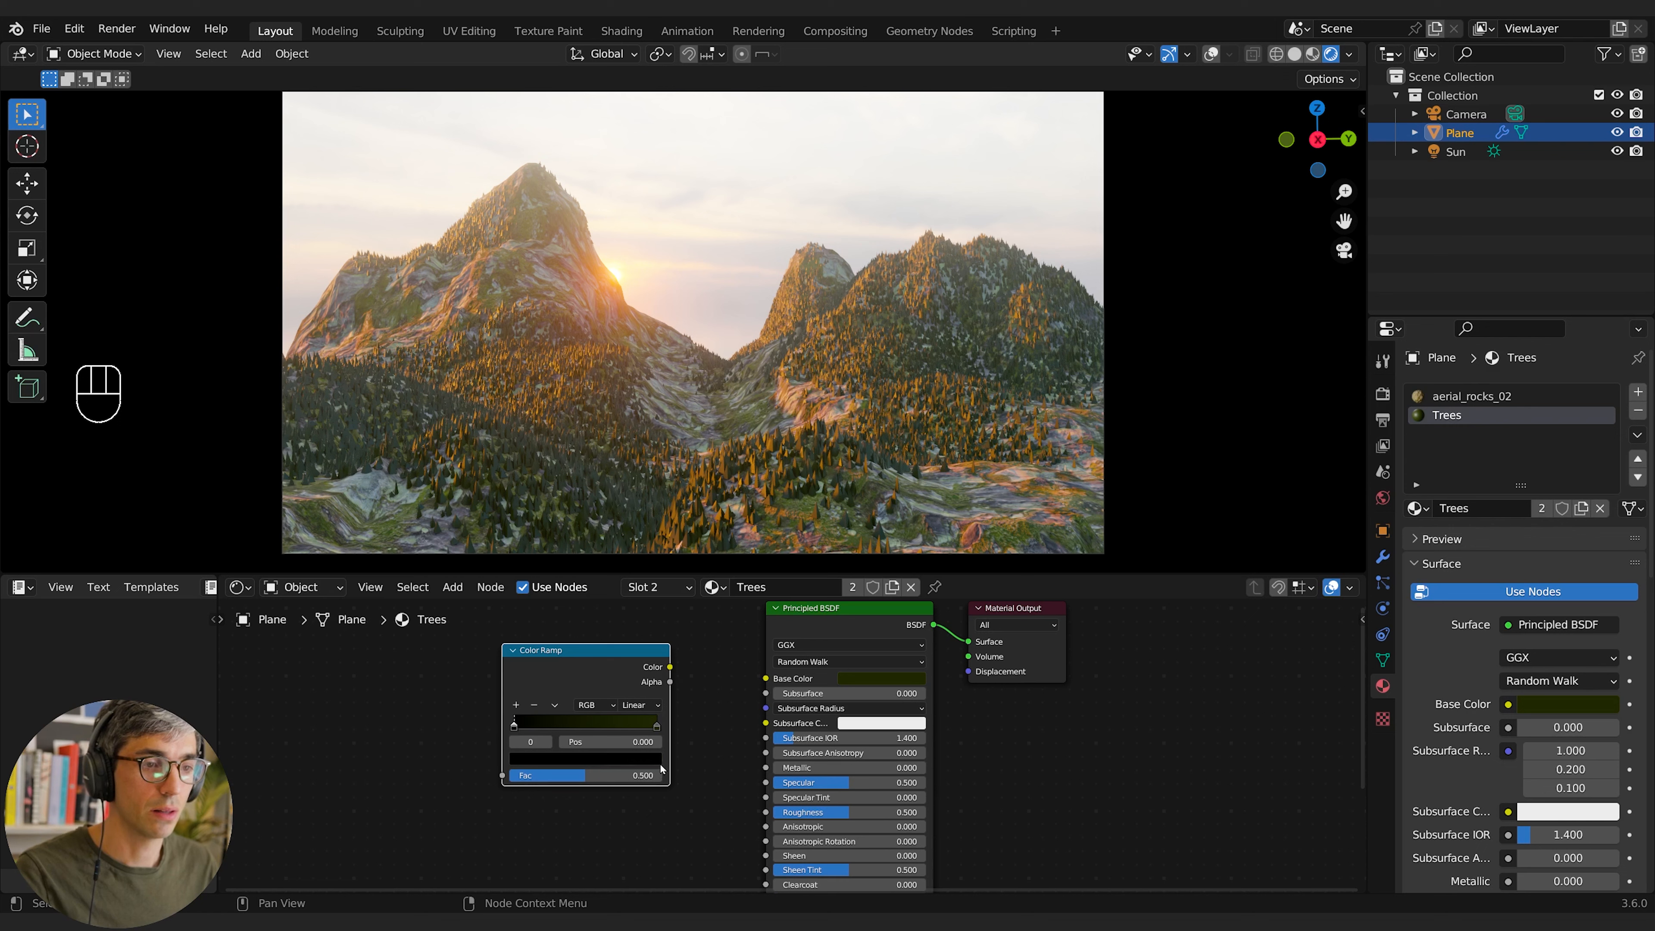
pyautogui.click(583, 758)
pyautogui.click(621, 696)
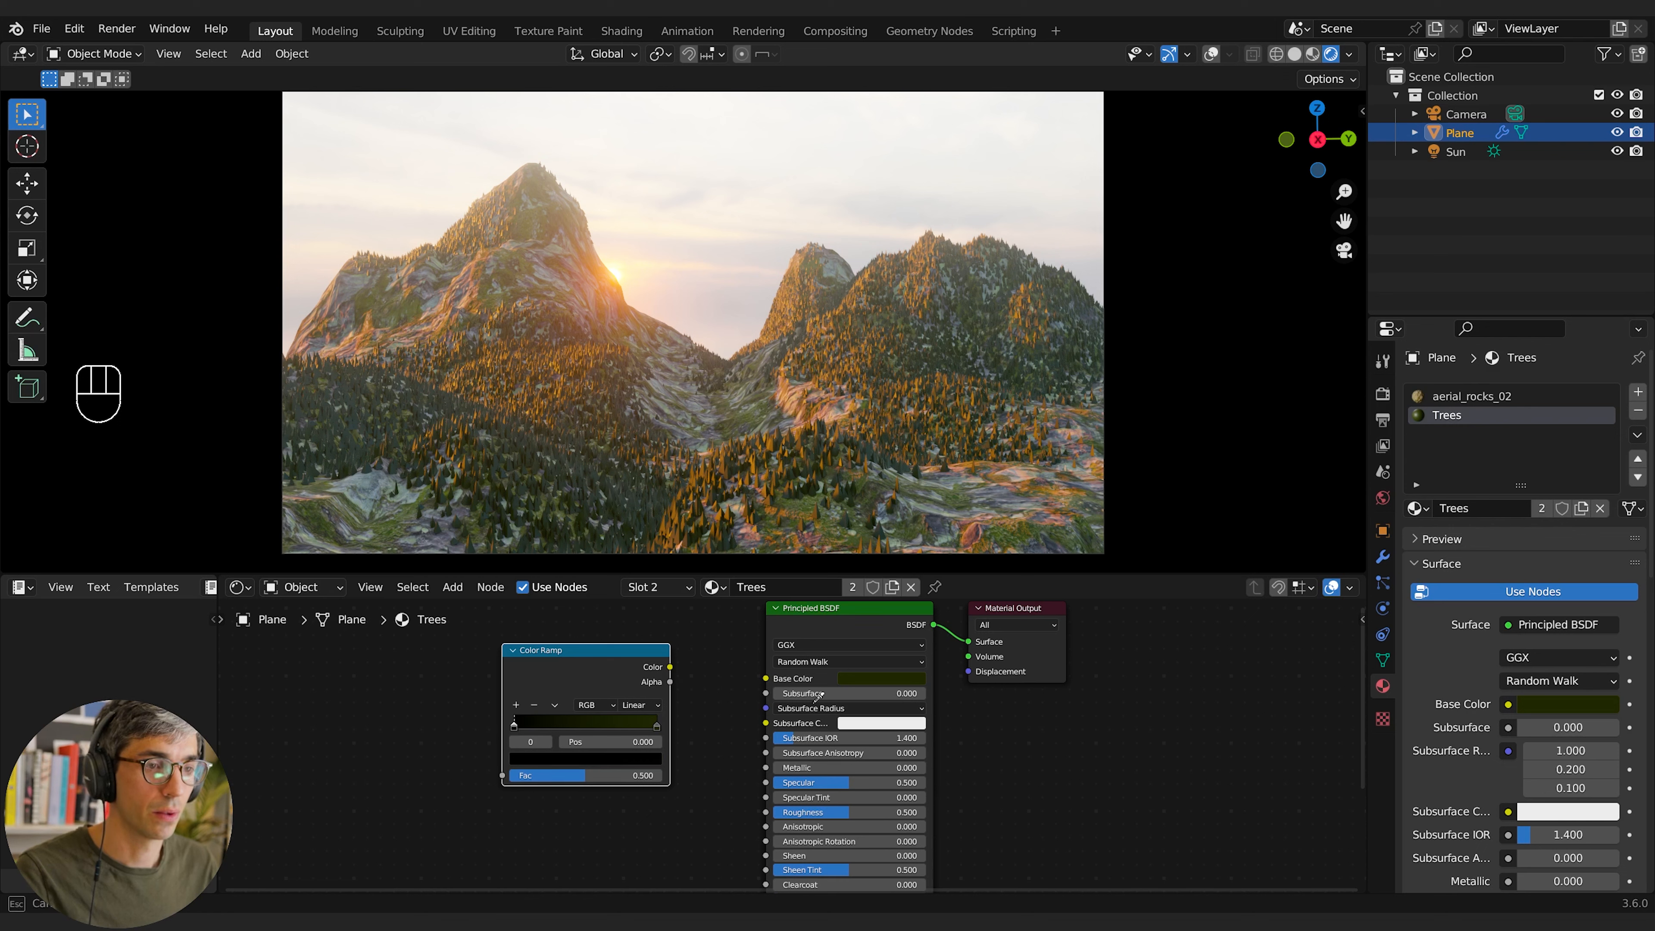
pyautogui.click(848, 679)
# Step: Add four intermediate stops to the Color Ramp and spread them along the gradient, with the third stop at 0.355
pyautogui.click(516, 705)
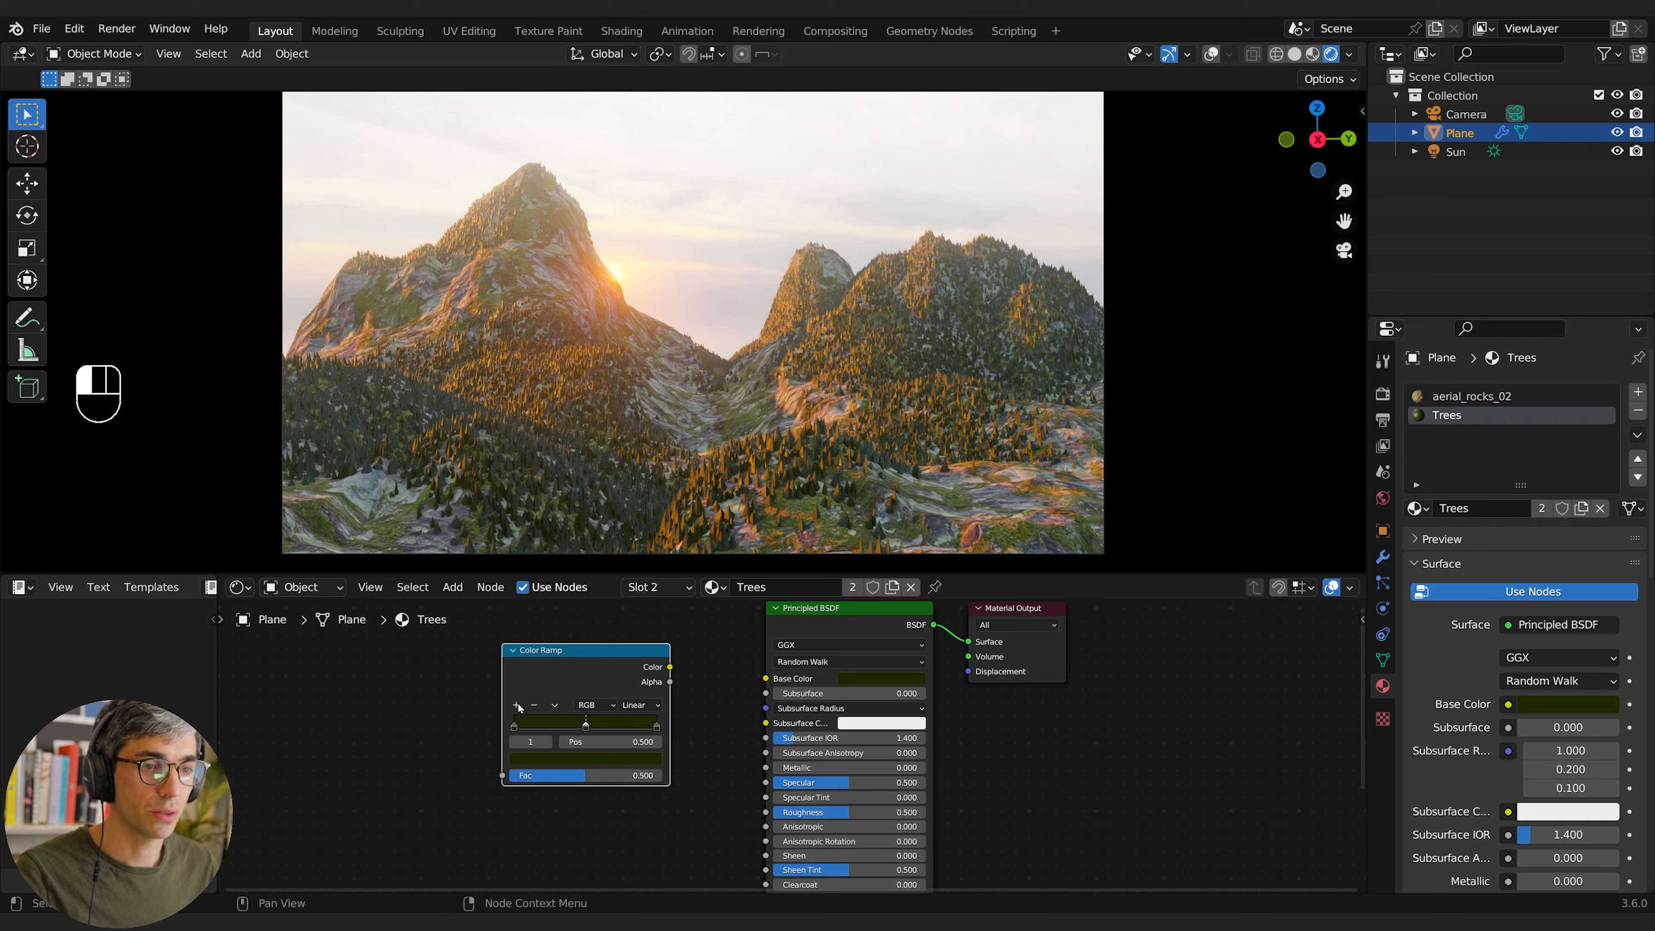
pyautogui.click(516, 705)
pyautogui.click(516, 705)
pyautogui.click(516, 705)
pyautogui.moveTo(586, 727)
pyautogui.mouseDown()
pyautogui.moveTo(626, 728)
pyautogui.moveTo(573, 728)
pyautogui.mouseUp()
pyautogui.moveTo(523, 727); pyautogui.dragTo(564, 728)
# Step: Brighten the green of the Color Ramp stop at 0.355 and connect the ramp's Color output to the Principled BSDF's Base Color
pyautogui.click(571, 757)
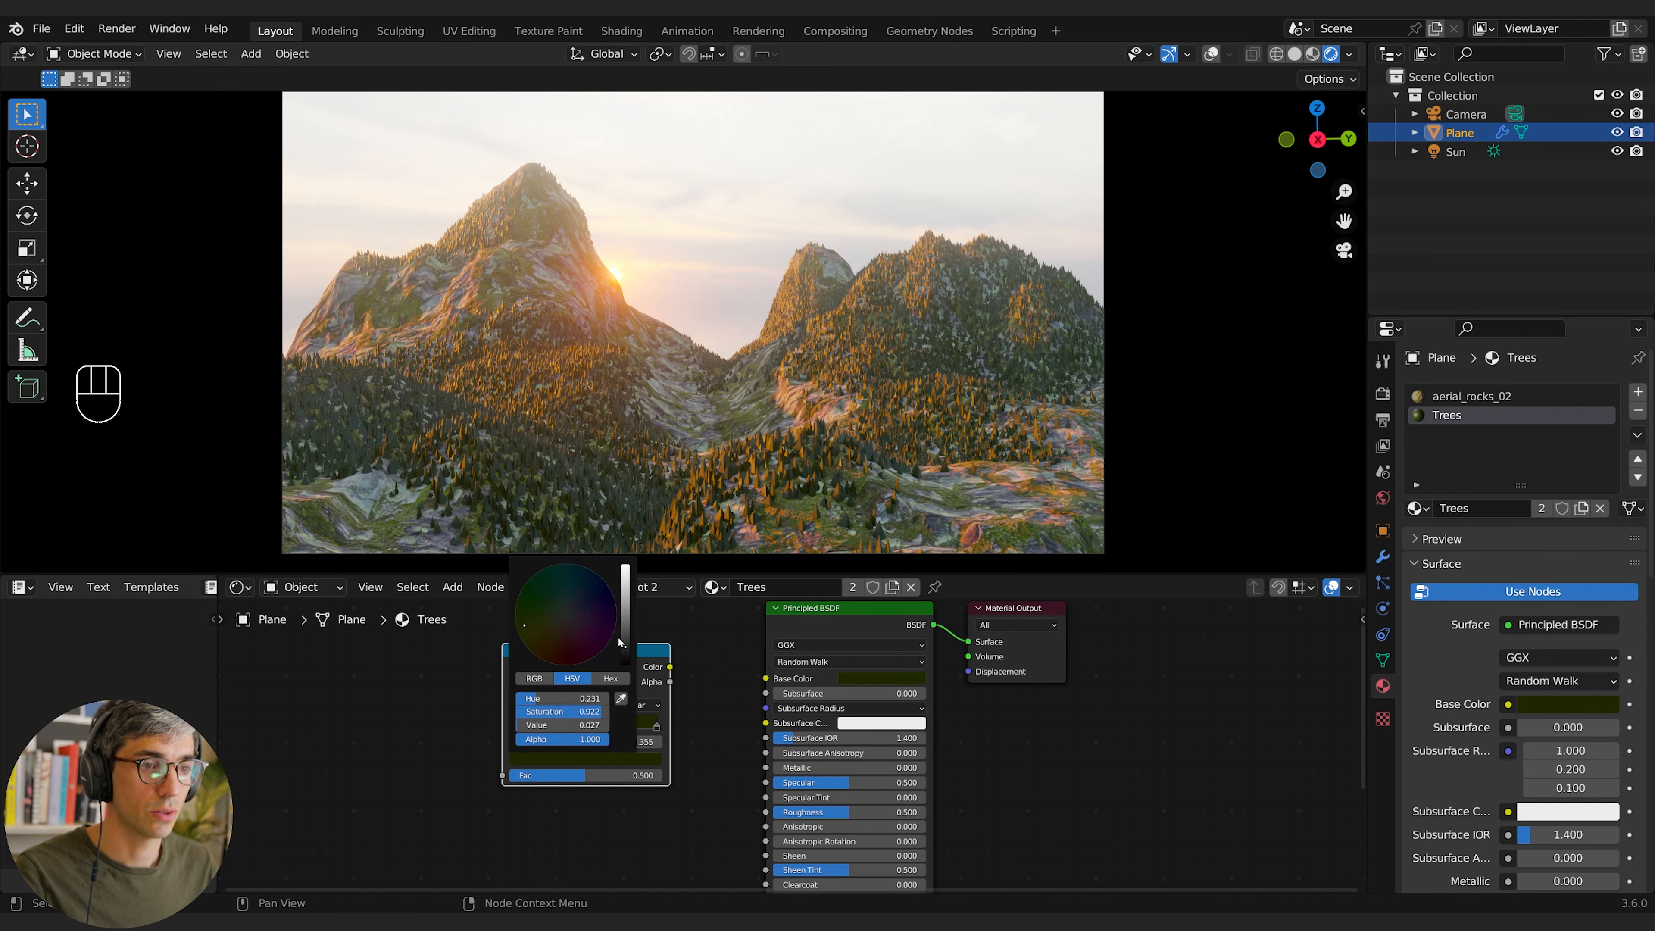
pyautogui.moveTo(619, 642); pyautogui.dragTo(768, 679)
# Step: Add a Noise Texture with scale -4.500 and connect its Fac output to the Color Ramp's Fac input
pyautogui.moveTo(338, 715); pyautogui.dragTo(484, 714, button='middle')
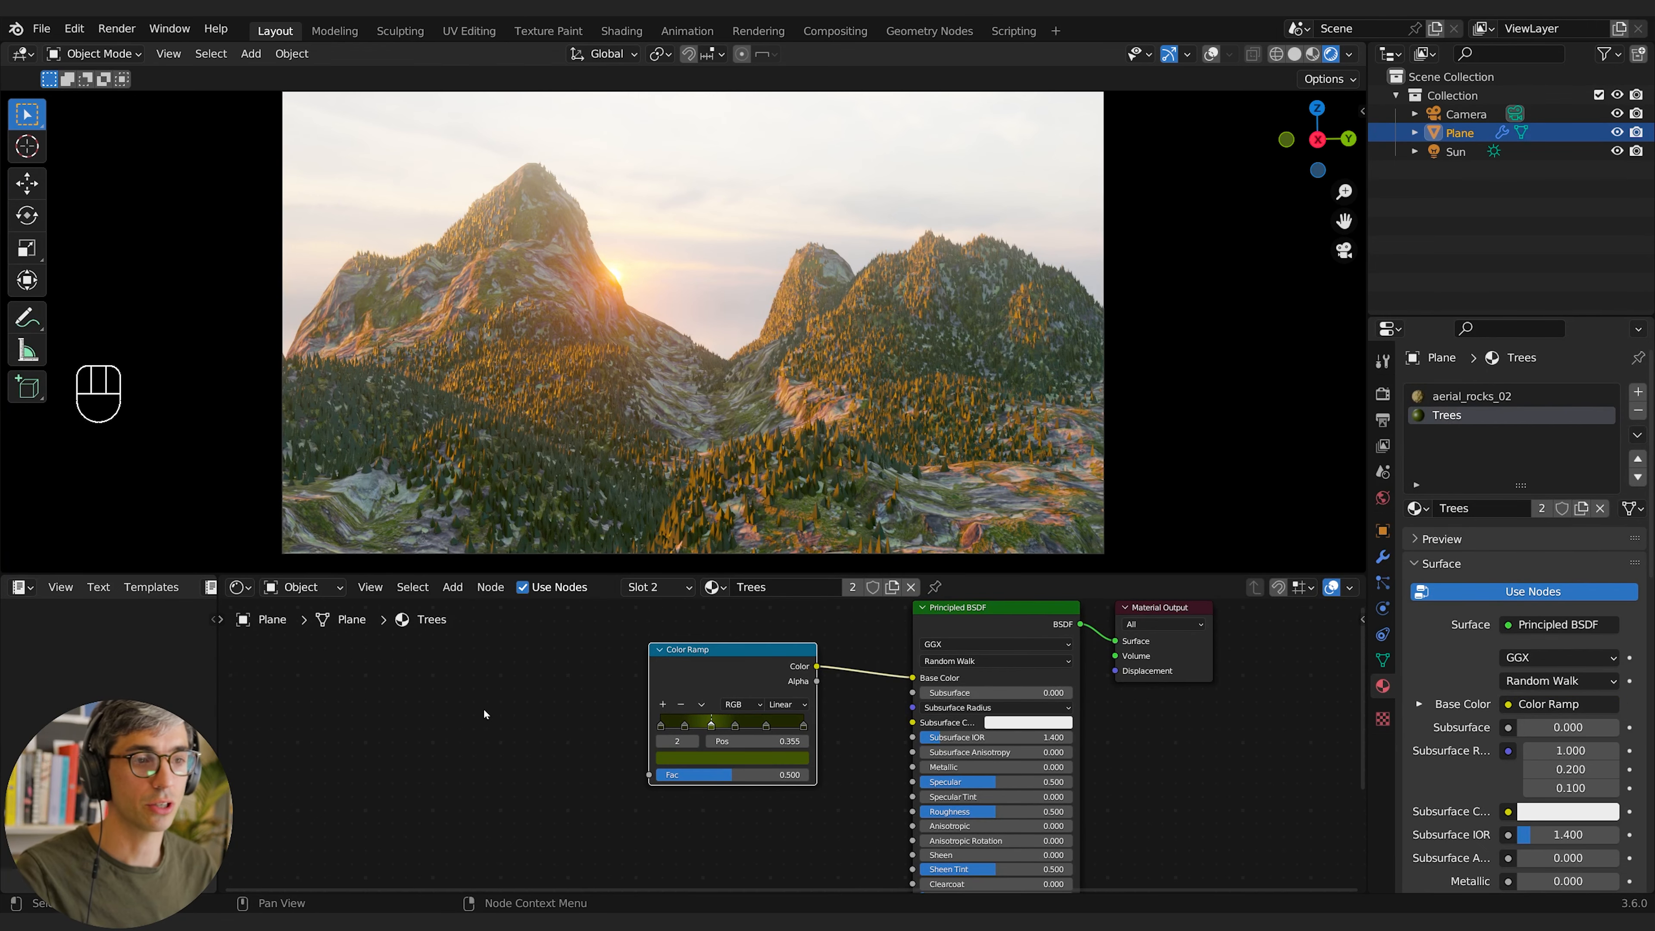
pyautogui.hotkey('shift', 'a')
pyautogui.click(473, 696)
pyautogui.write('noise')
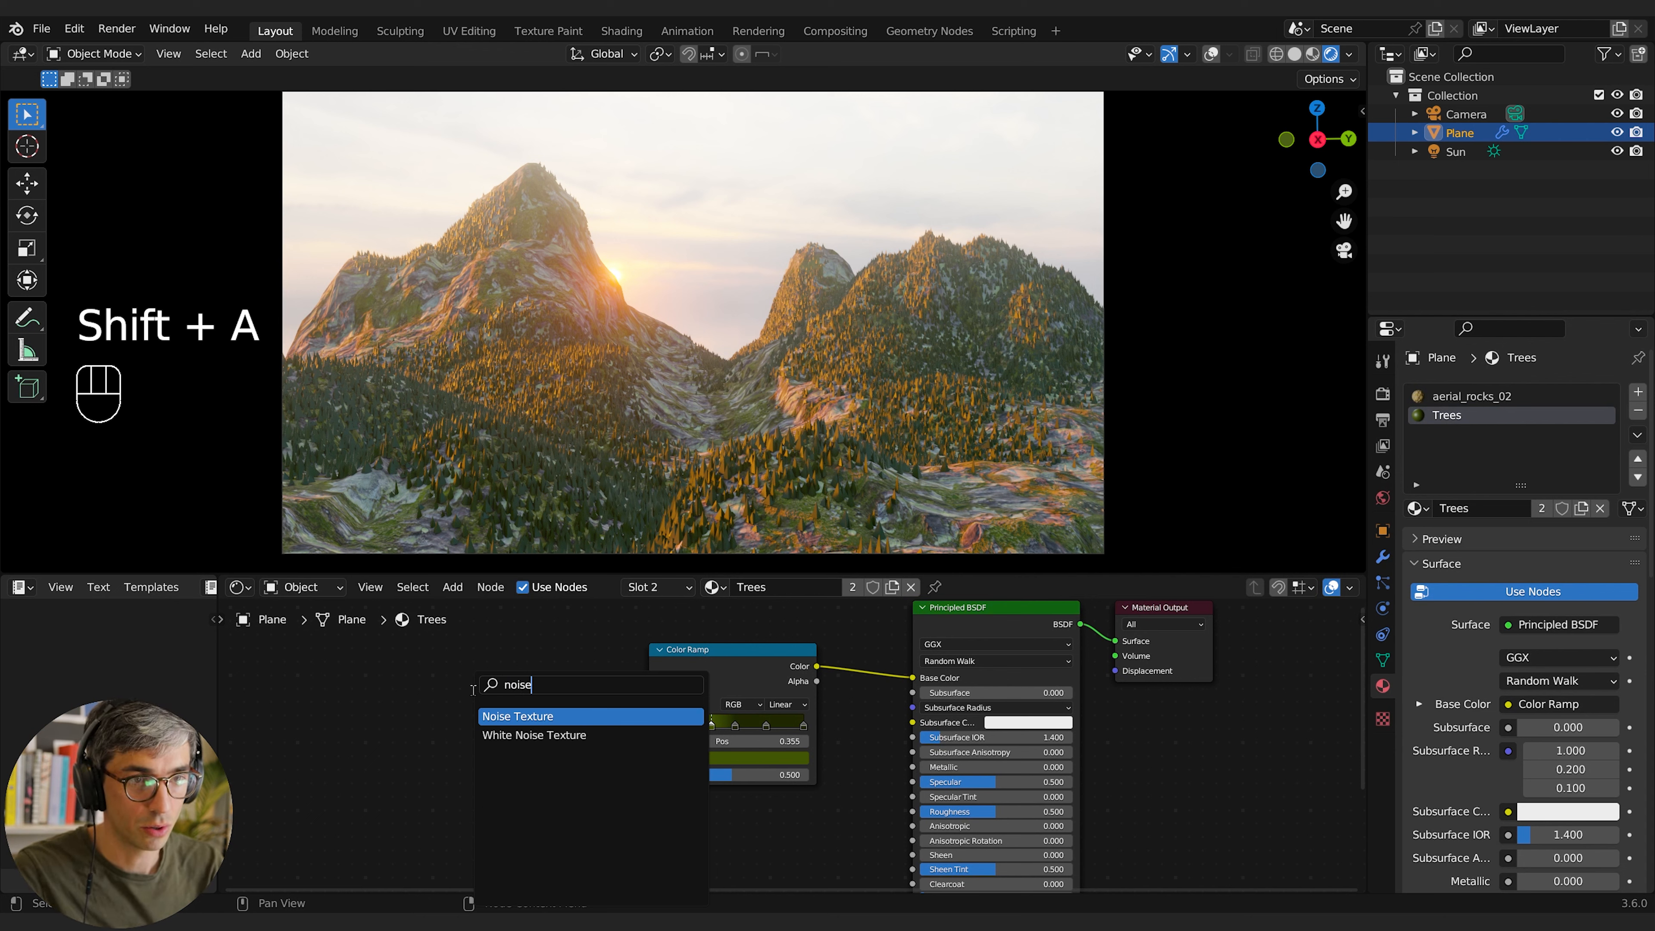
pyautogui.press('Return')
pyautogui.click(473, 689)
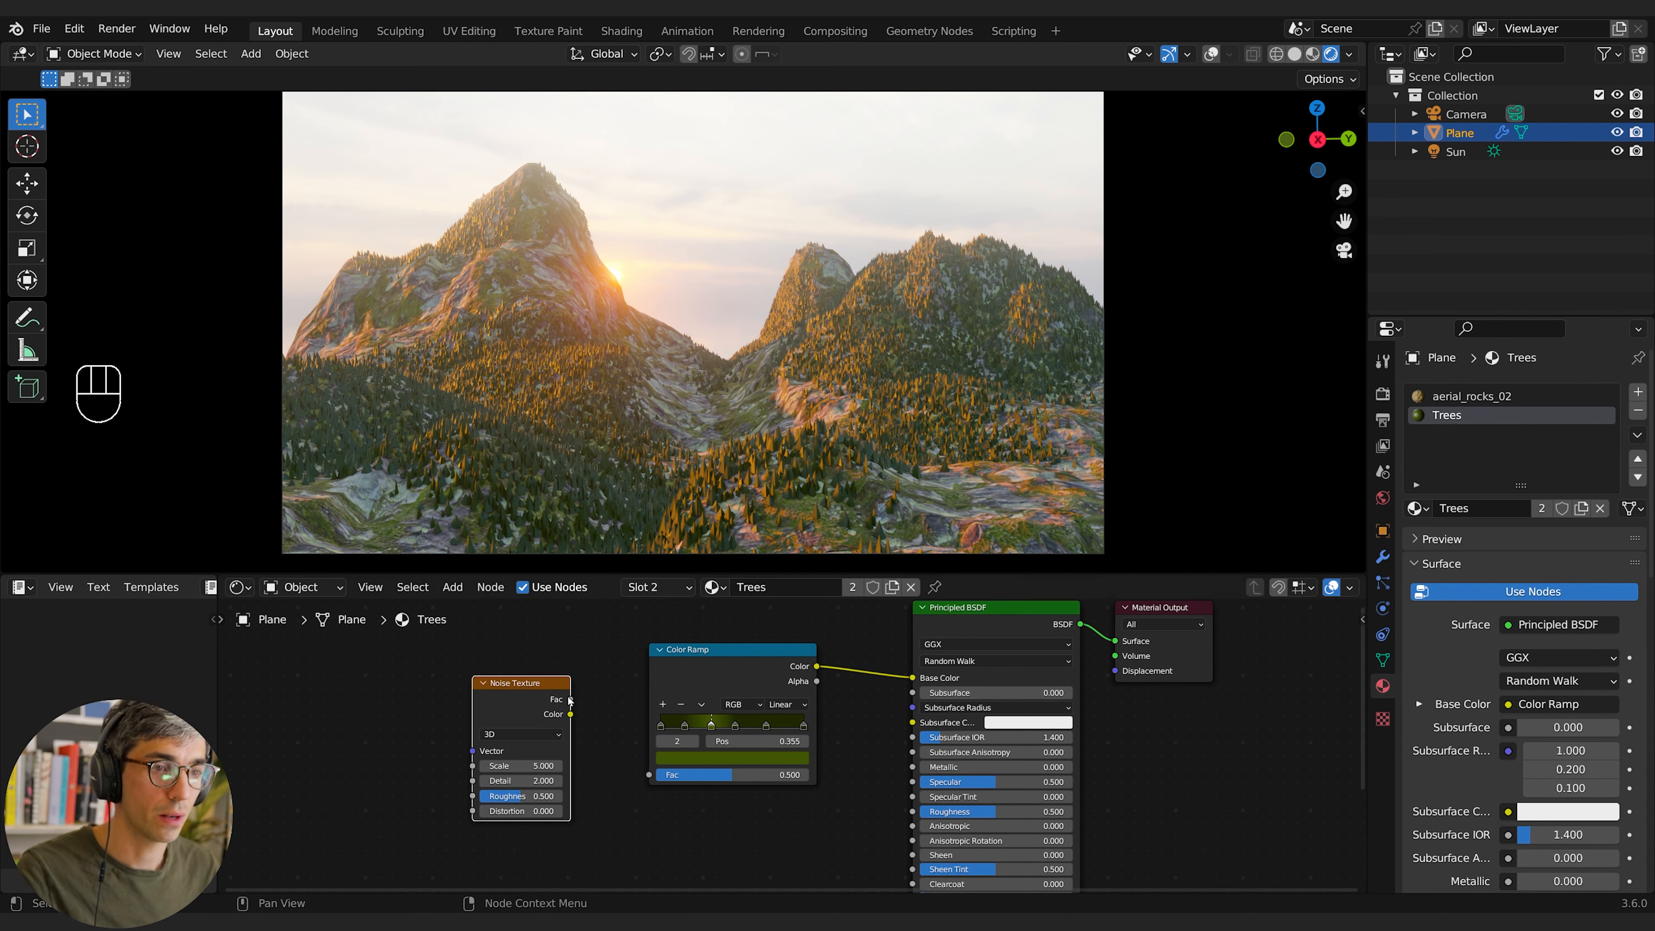
pyautogui.moveTo(570, 700); pyautogui.dragTo(649, 774)
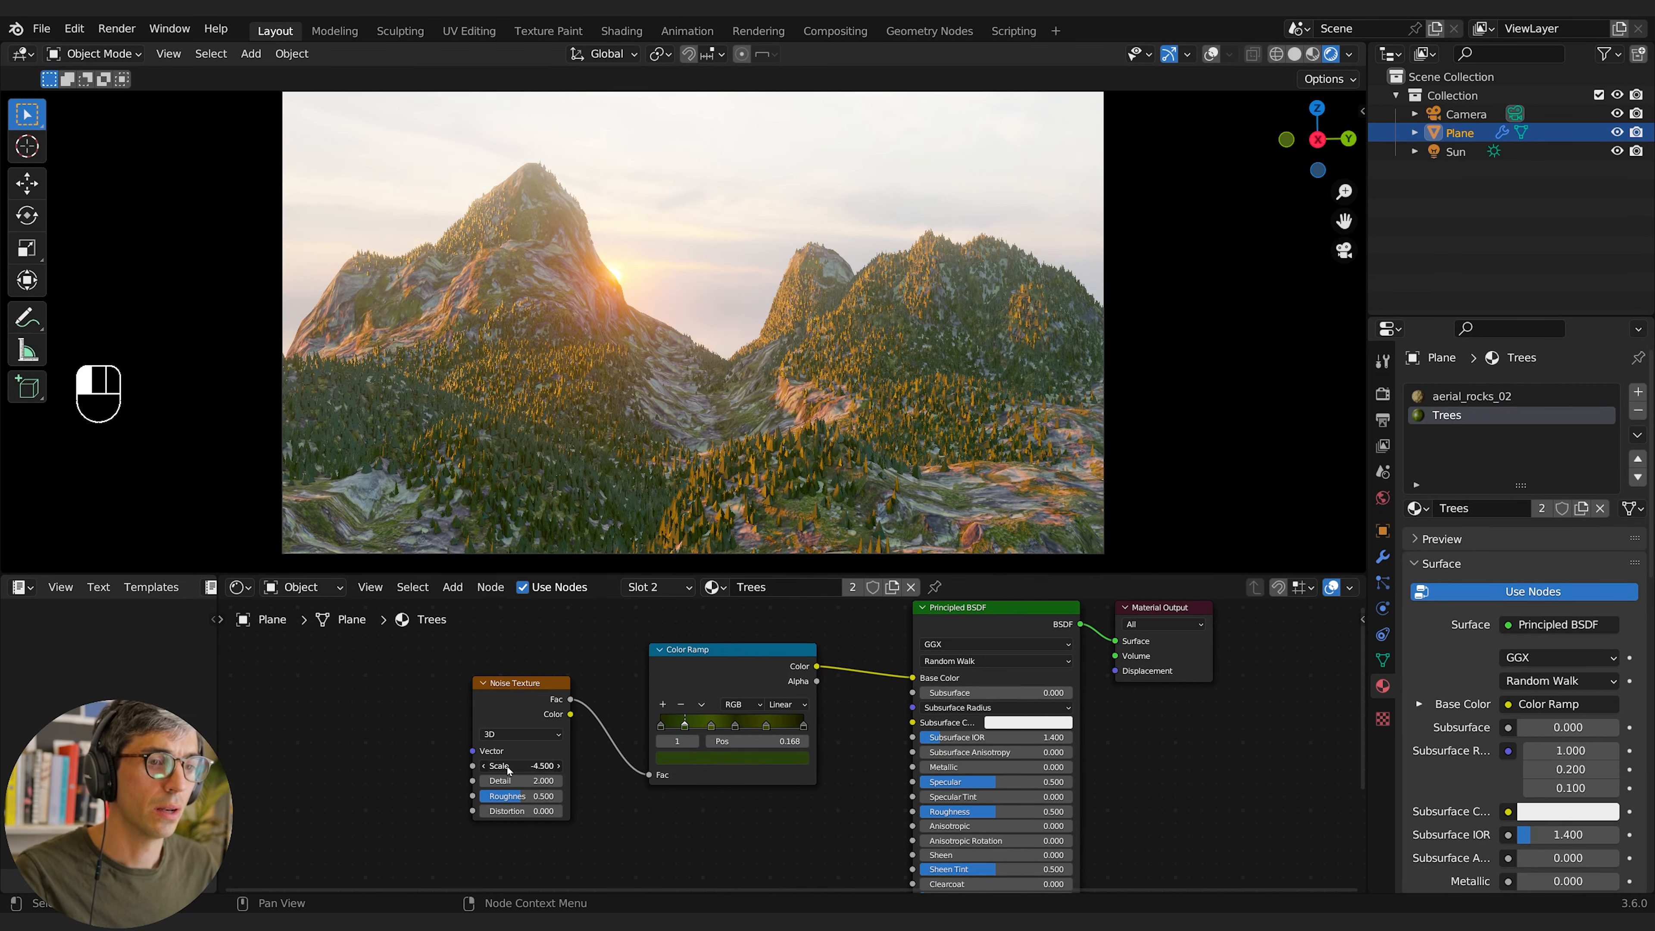
pyautogui.moveTo(350, 742); pyautogui.dragTo(506, 743, button='middle')
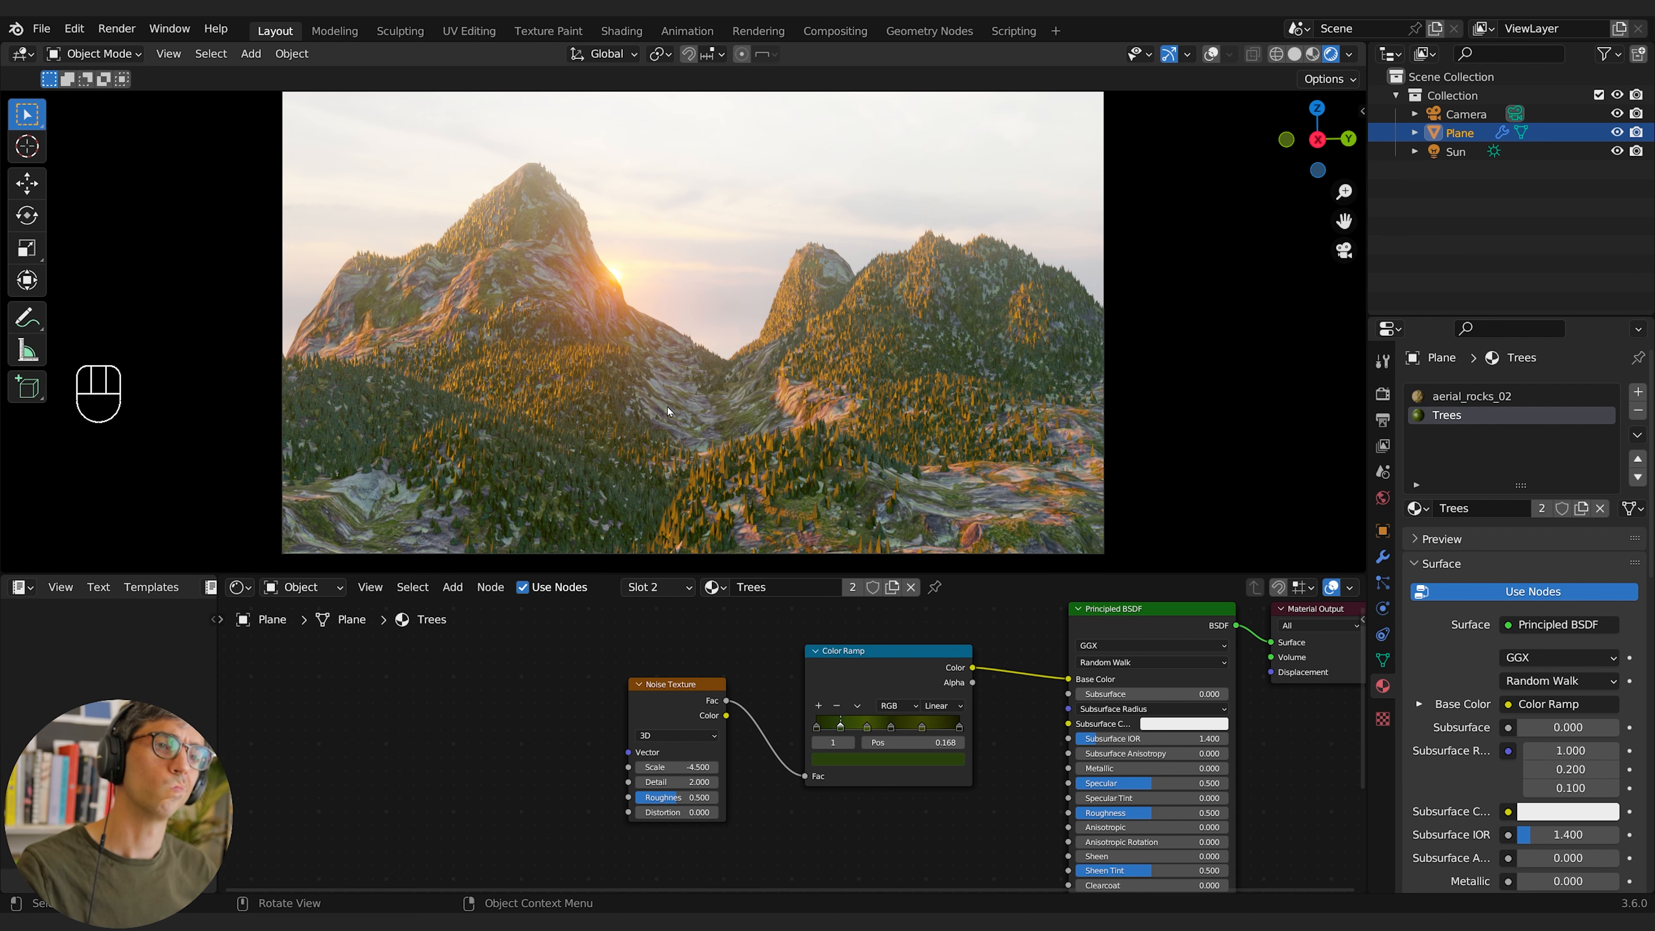
# Step: Add an Empty object to the scene and reselect the Plane
pyautogui.hotkey('shift', 'a')
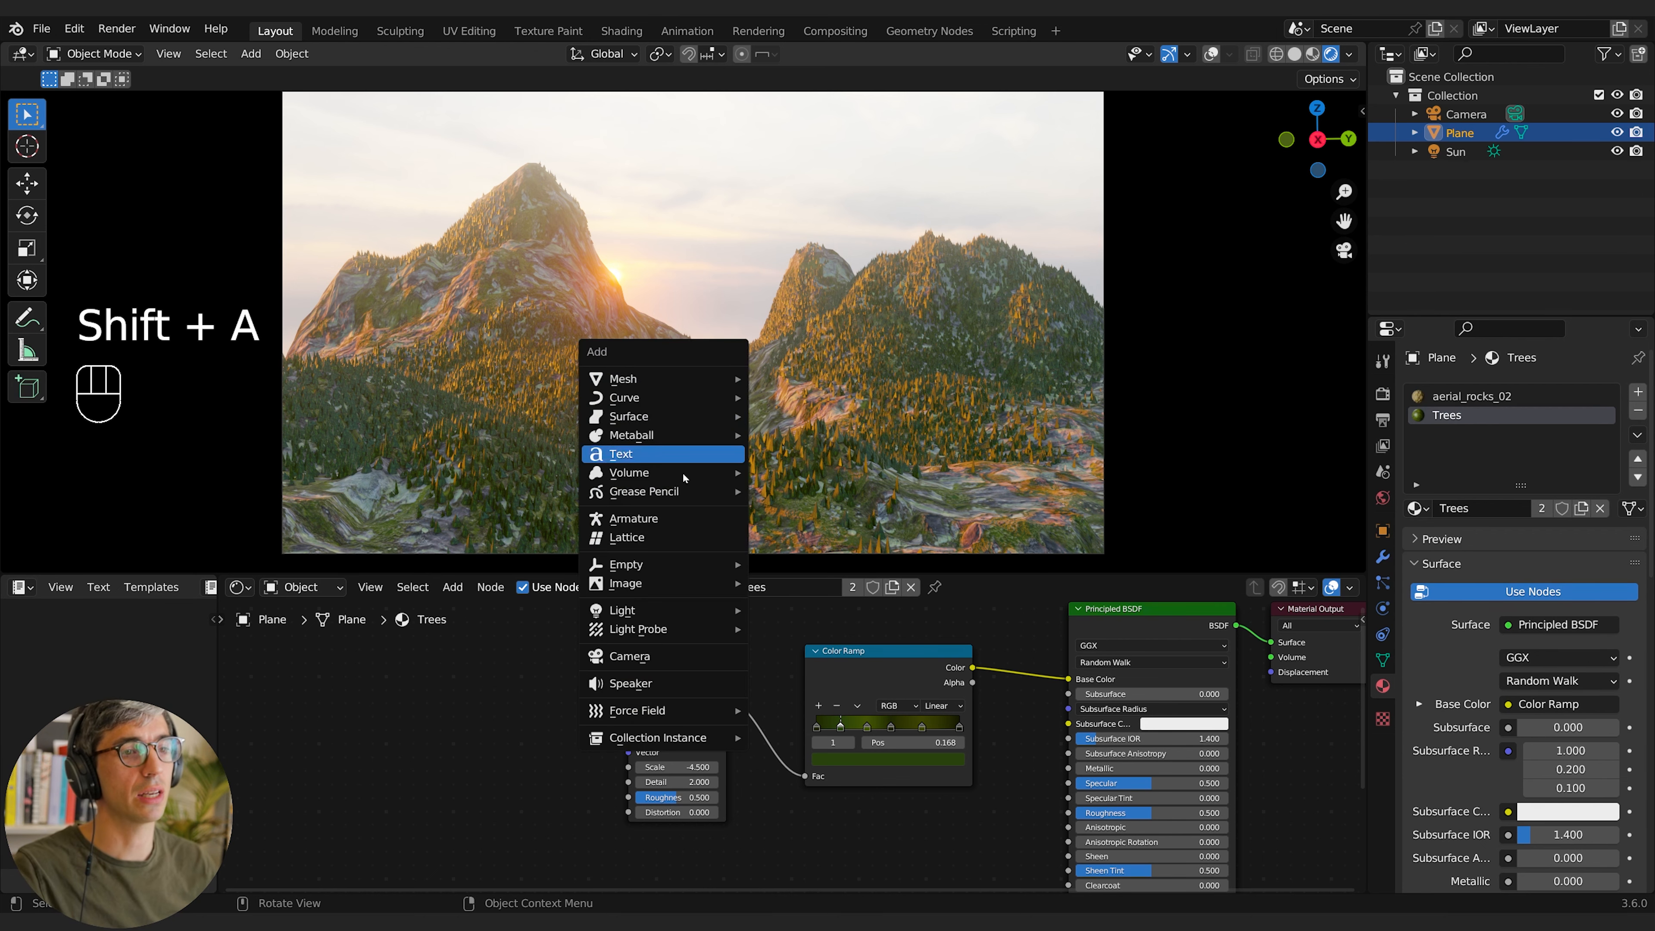
pyautogui.moveTo(660, 569)
pyautogui.click(803, 564)
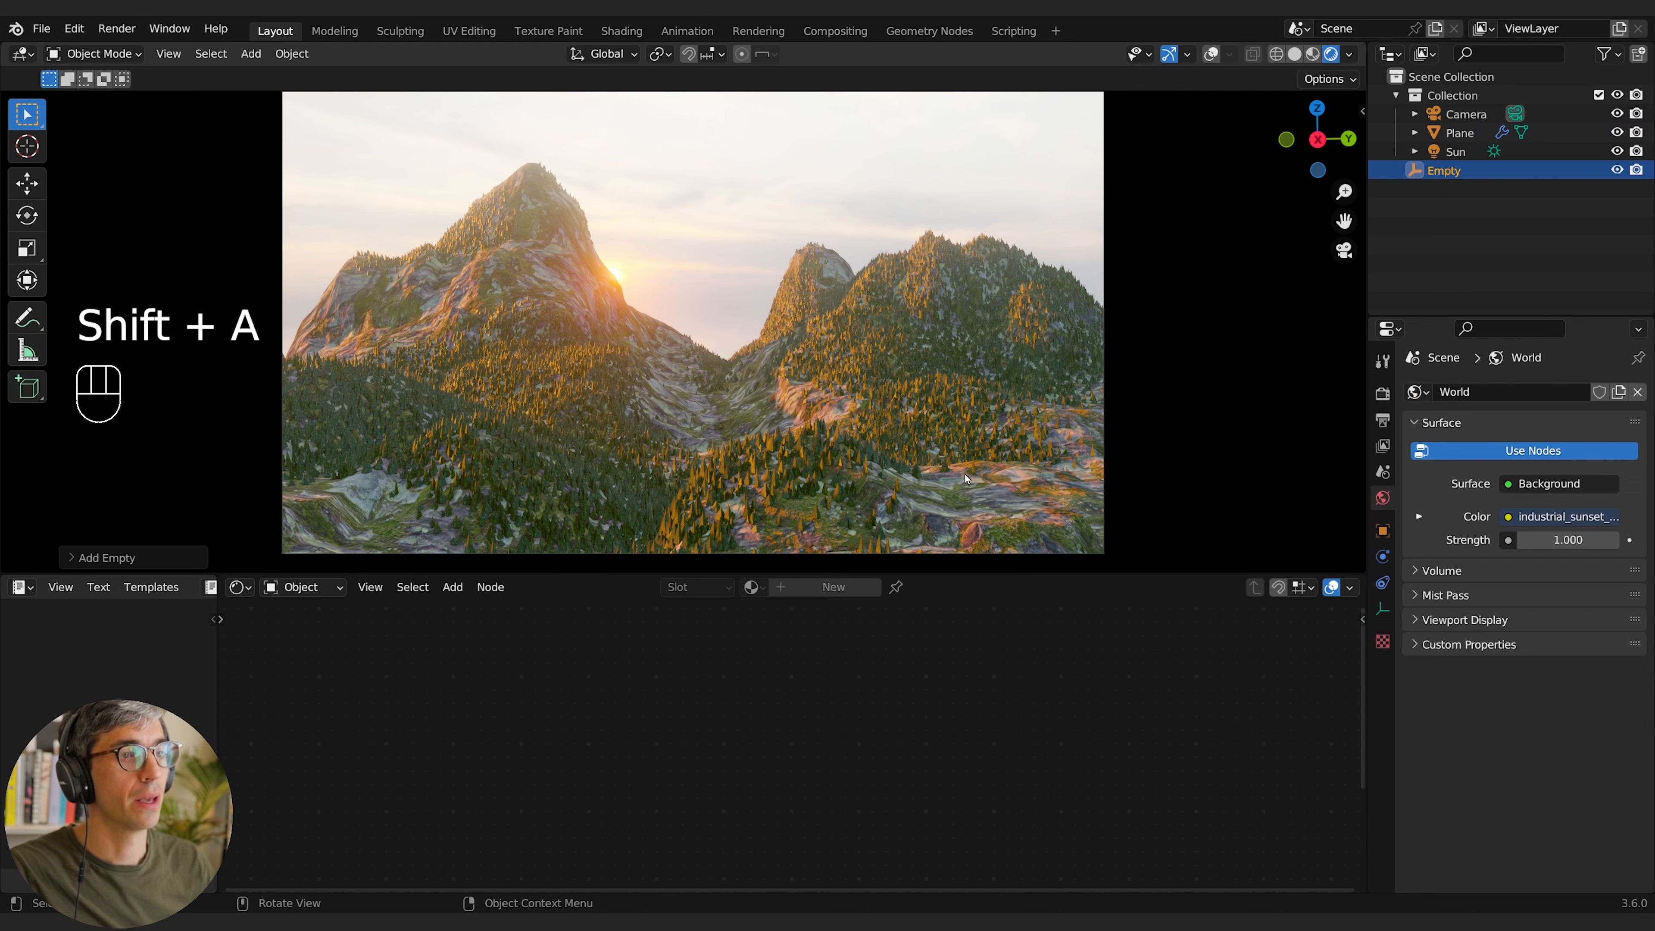
pyautogui.click(1458, 132)
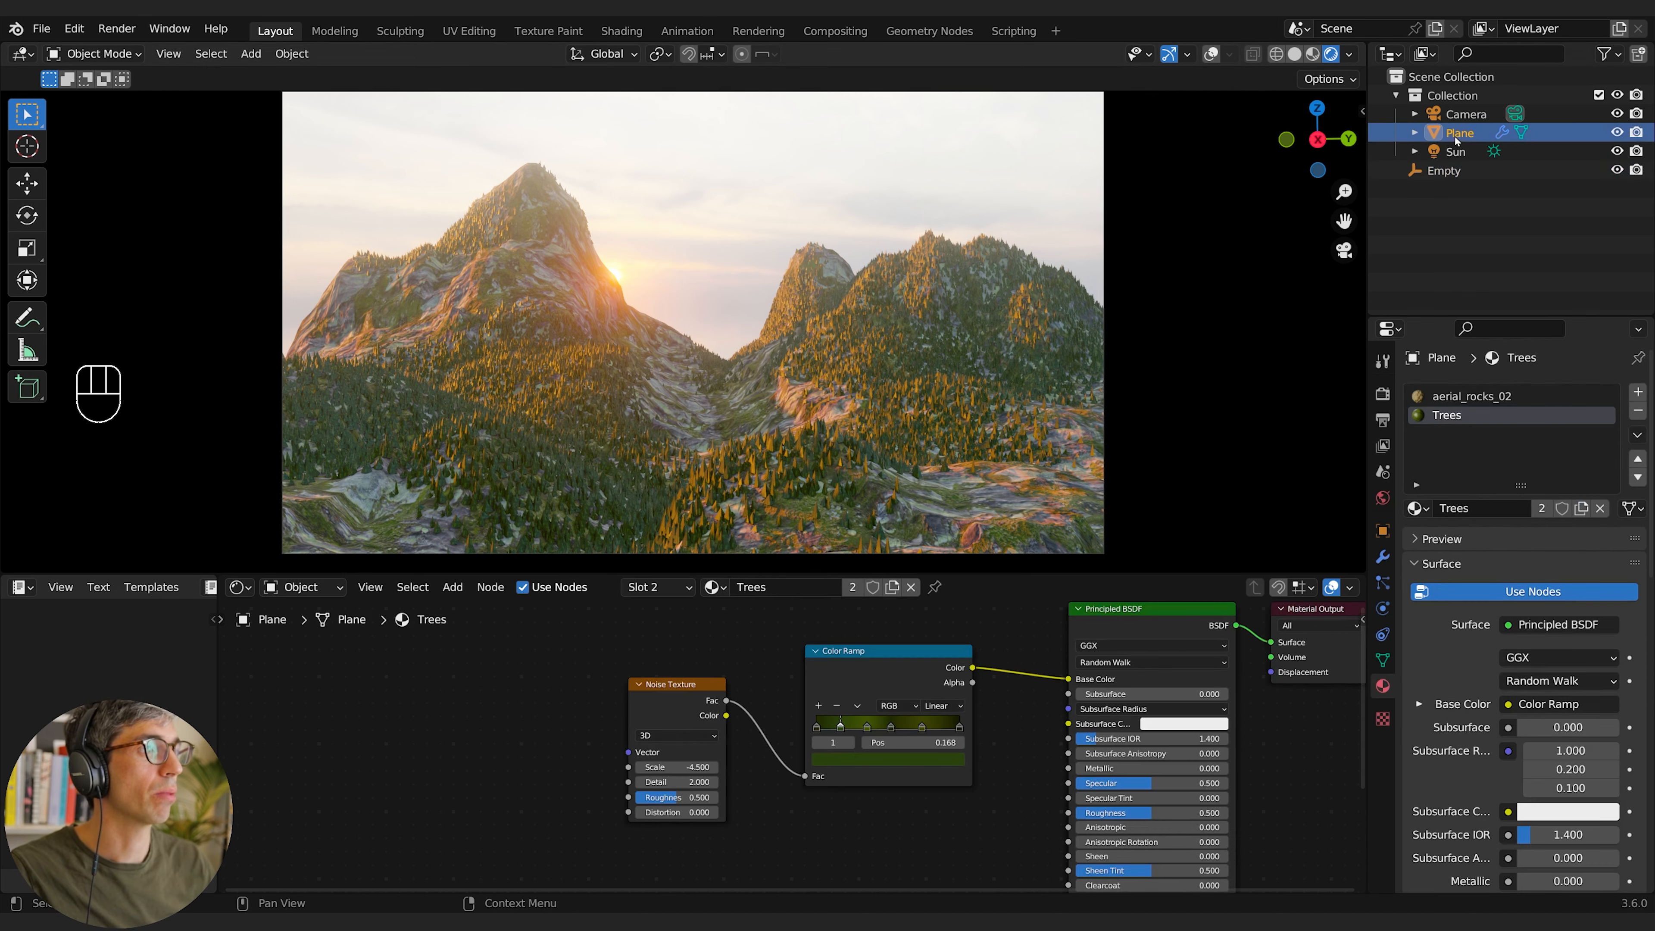
# Step: Add a Texture Coordinate node, link its Object output to the Noise Texture's Vector, and set Empty as its reference object
pyautogui.hotkey('shift', 'a')
pyautogui.click(473, 703)
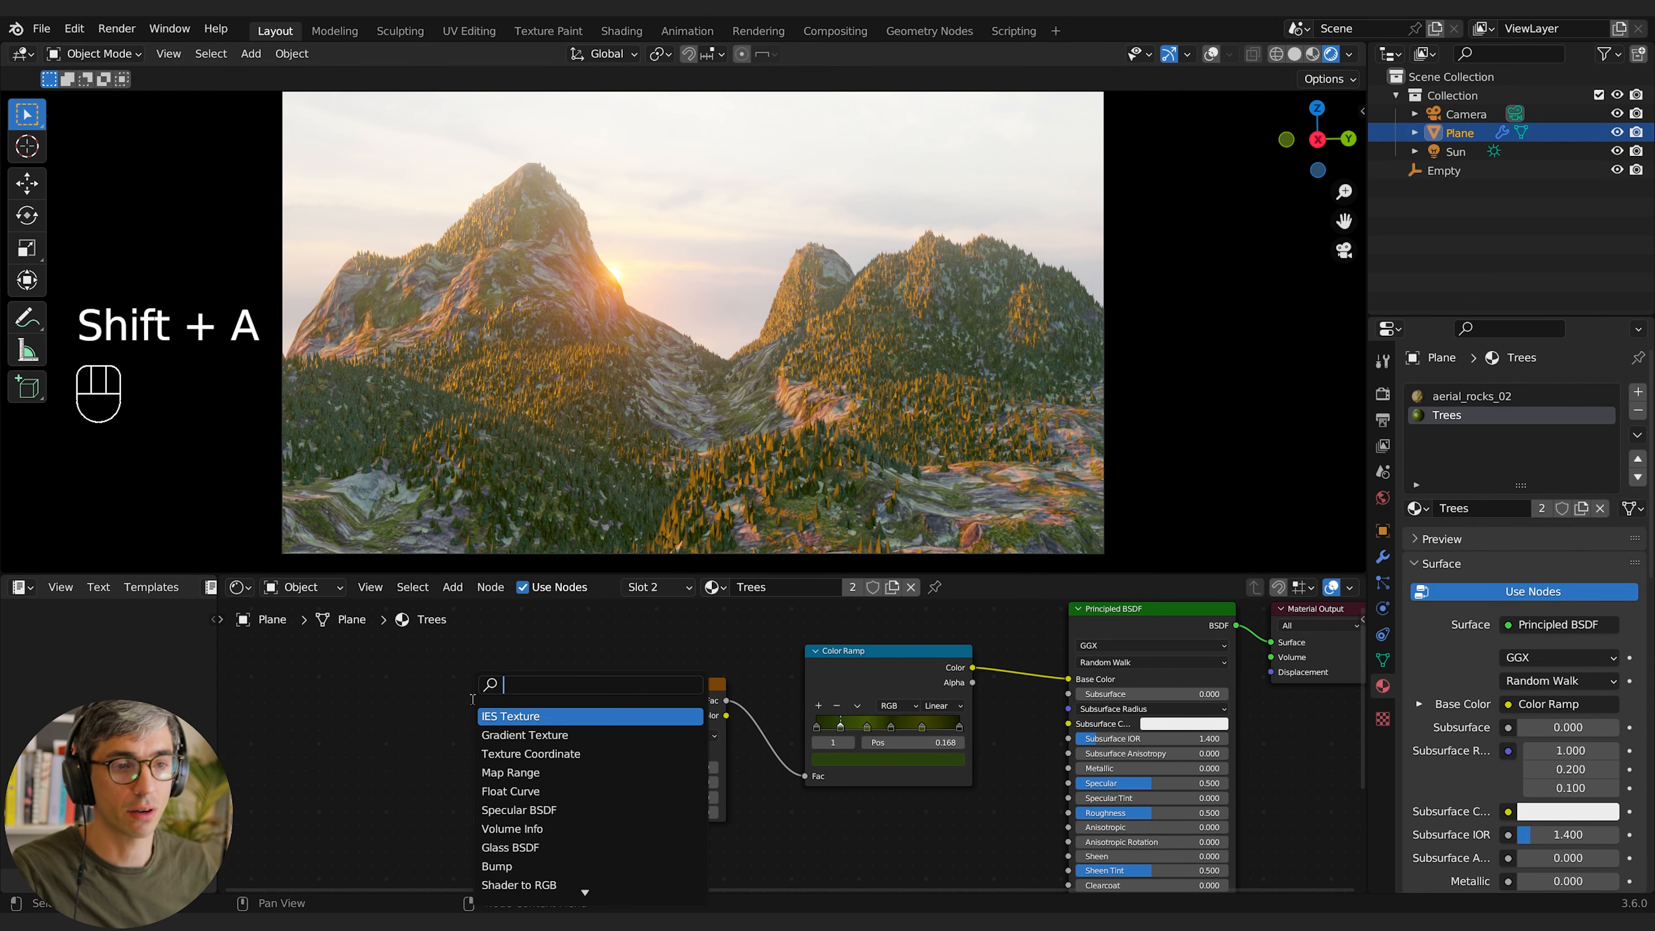
pyautogui.write('texture coord')
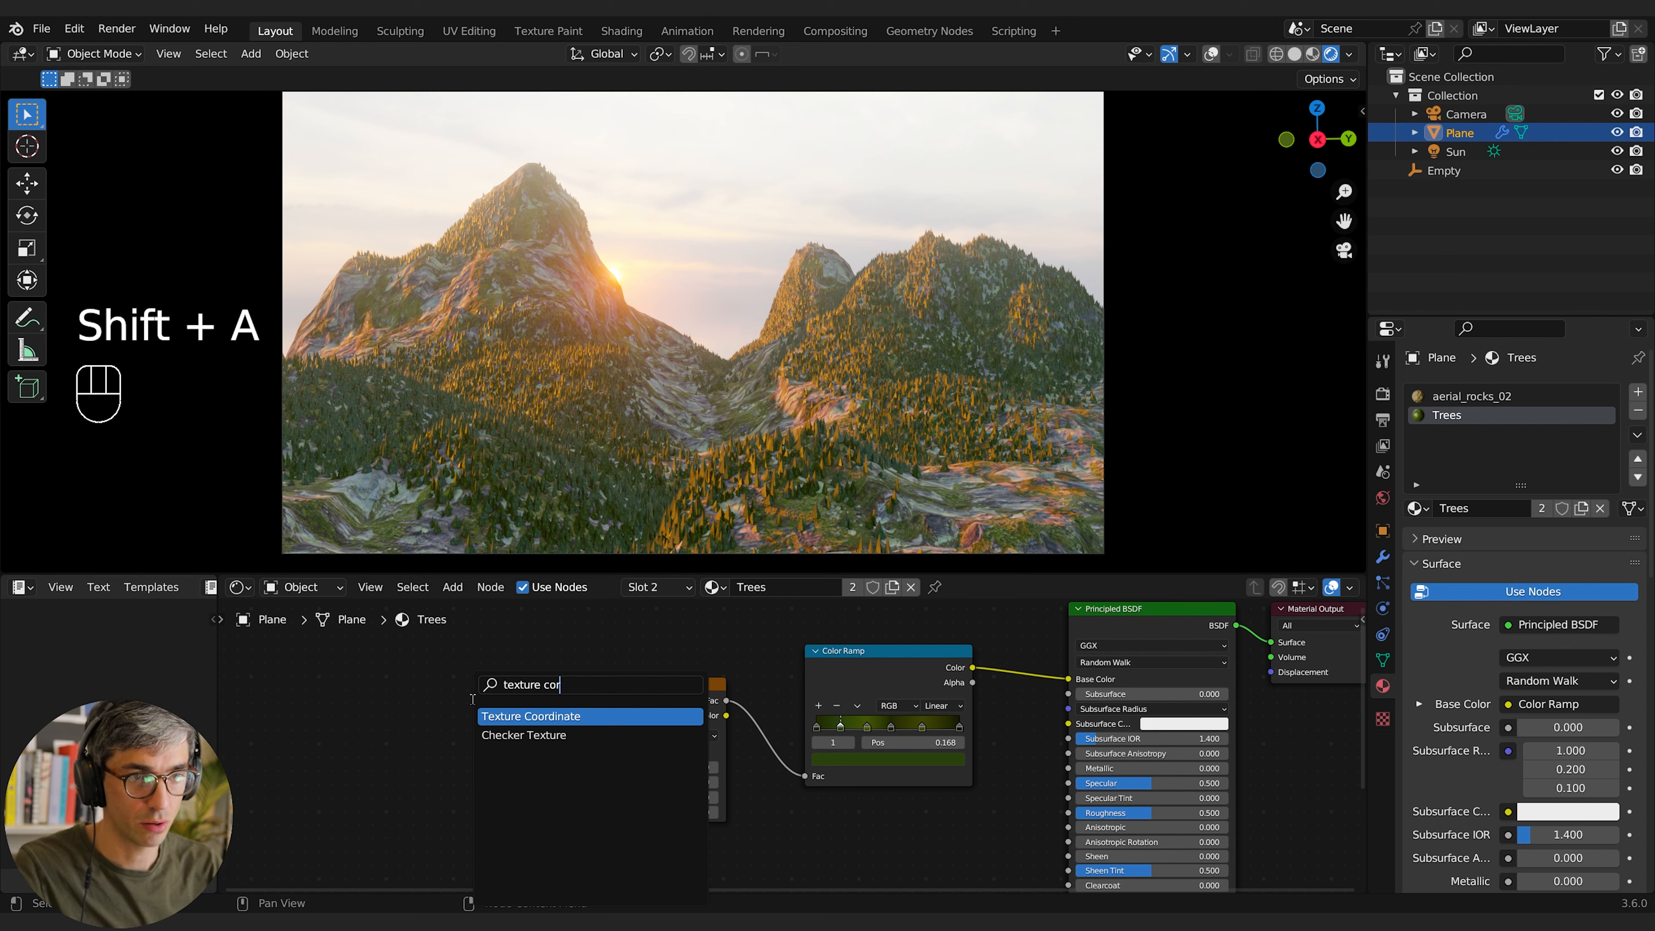
pyautogui.press('Return')
pyautogui.click(474, 703)
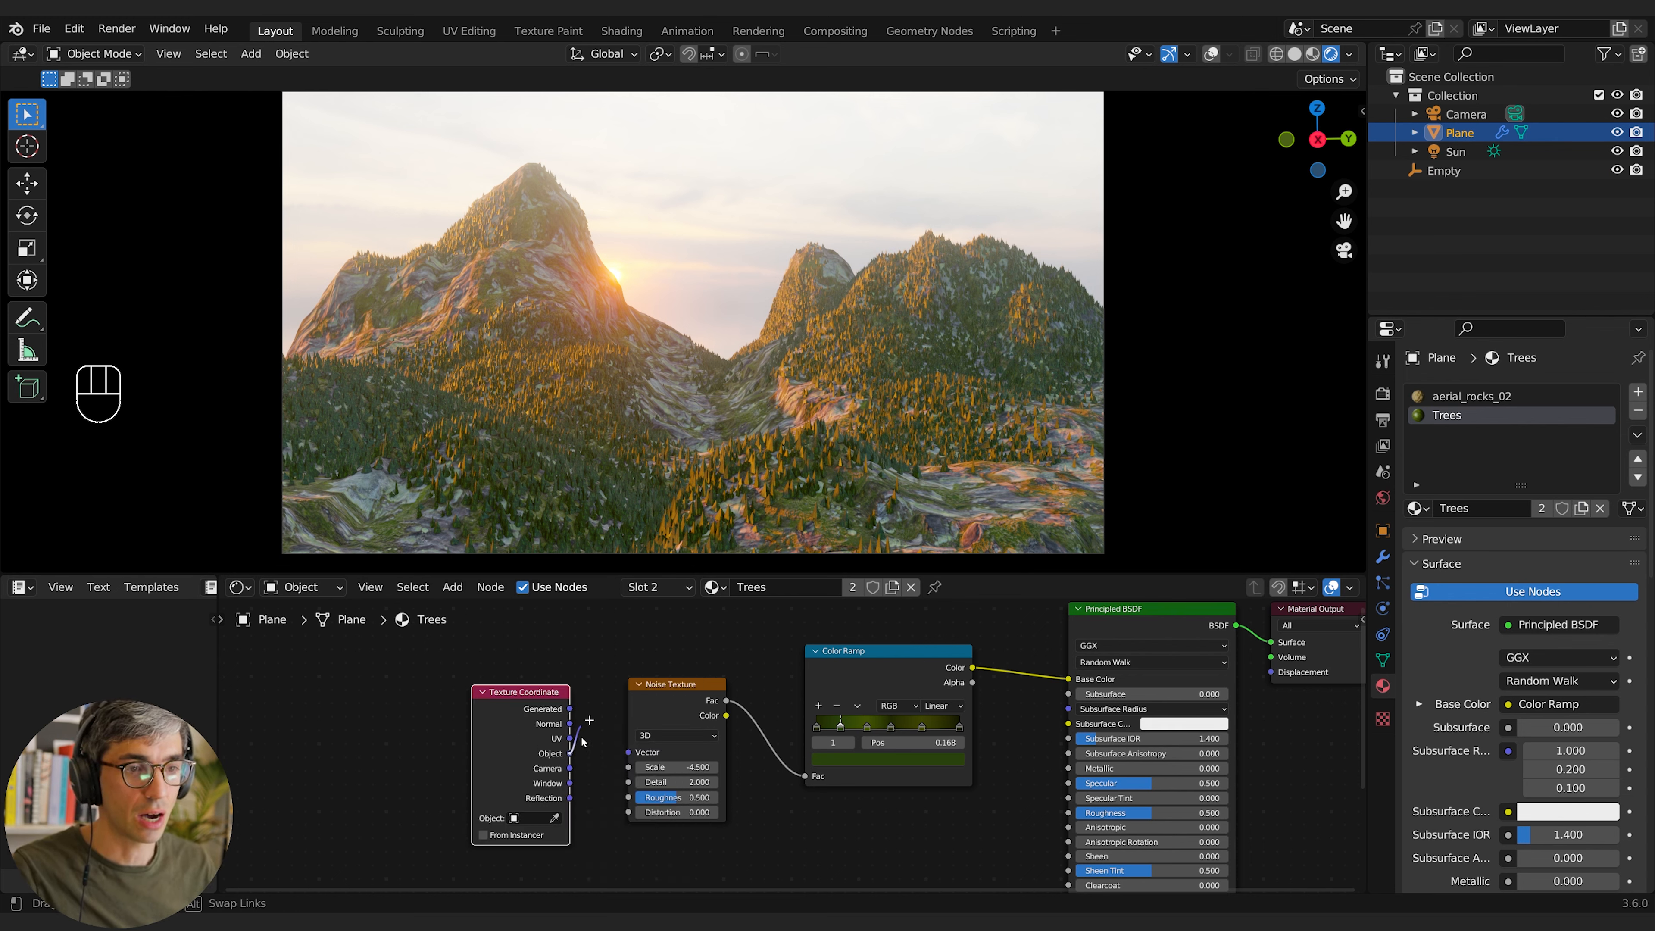
pyautogui.moveTo(571, 754); pyautogui.dragTo(627, 752)
pyautogui.click(533, 818)
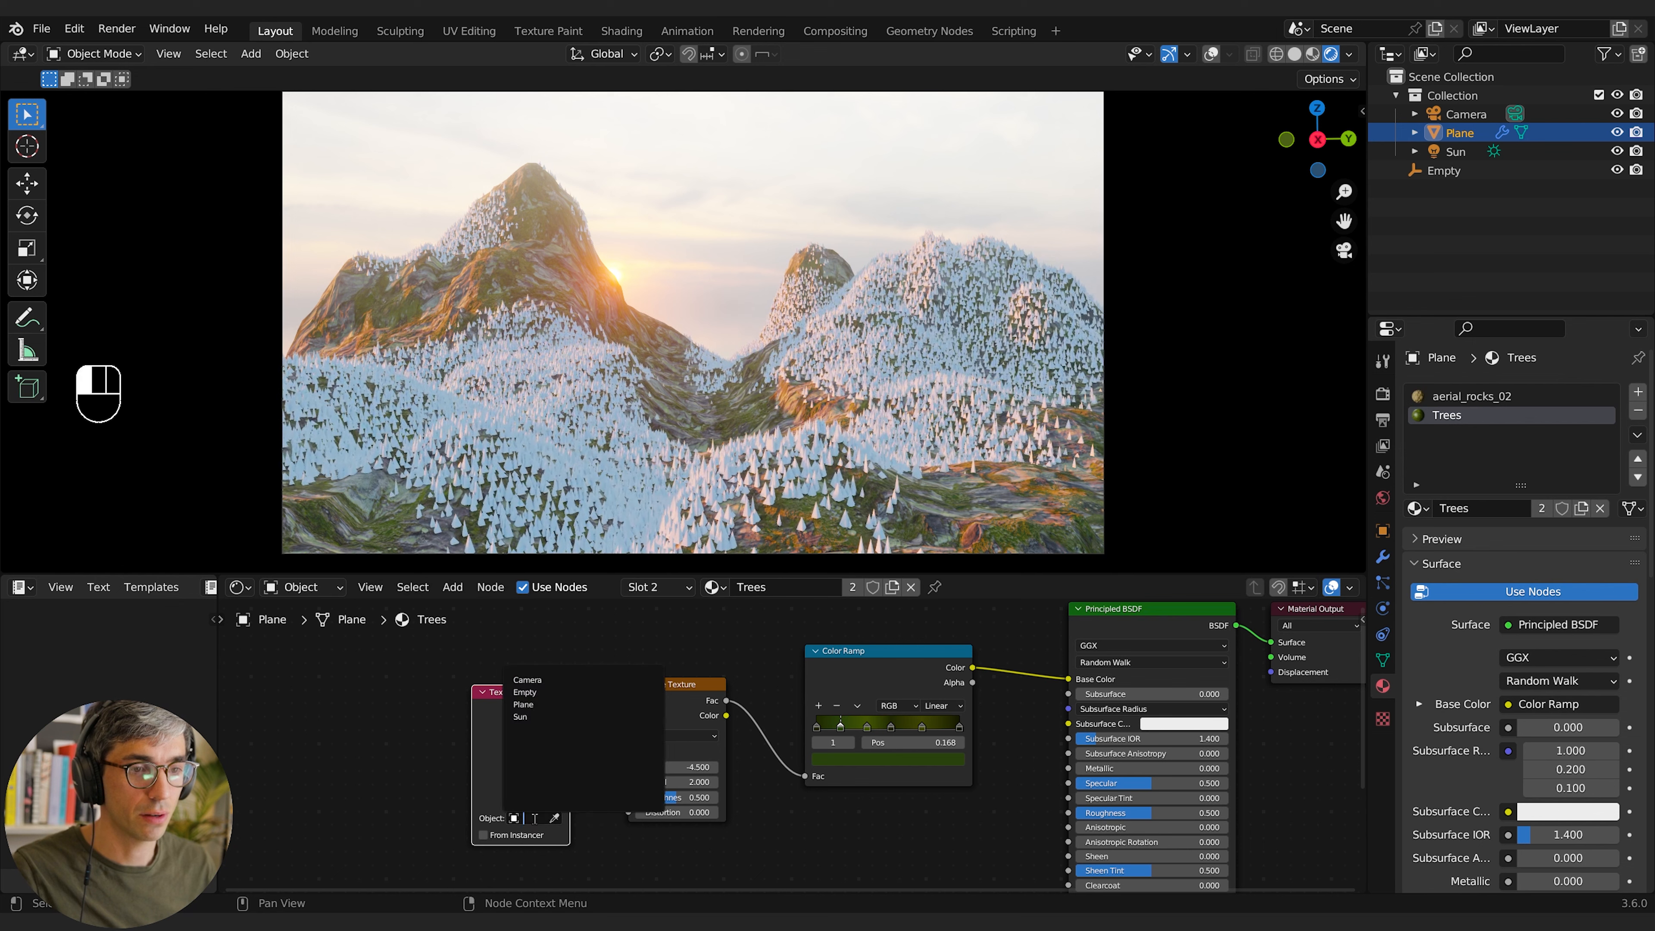
pyautogui.click(524, 692)
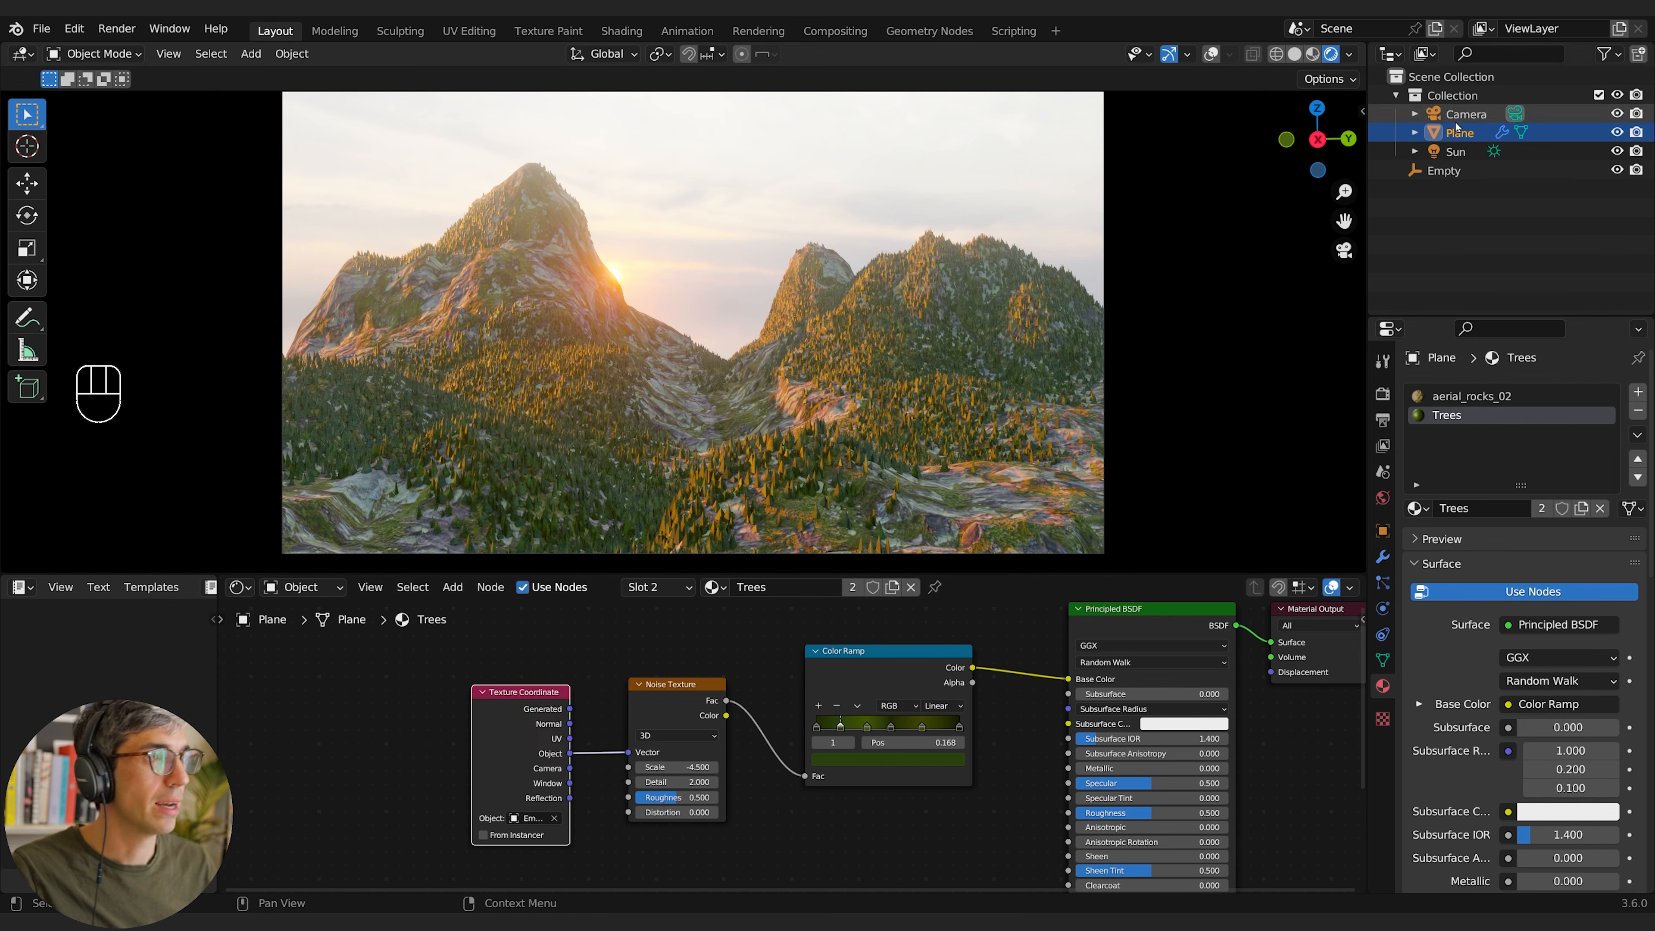
# Step: Move the Empty and rescale it to adjust how the color noise spreads across the trees
pyautogui.click(1444, 171)
pyautogui.press('g')
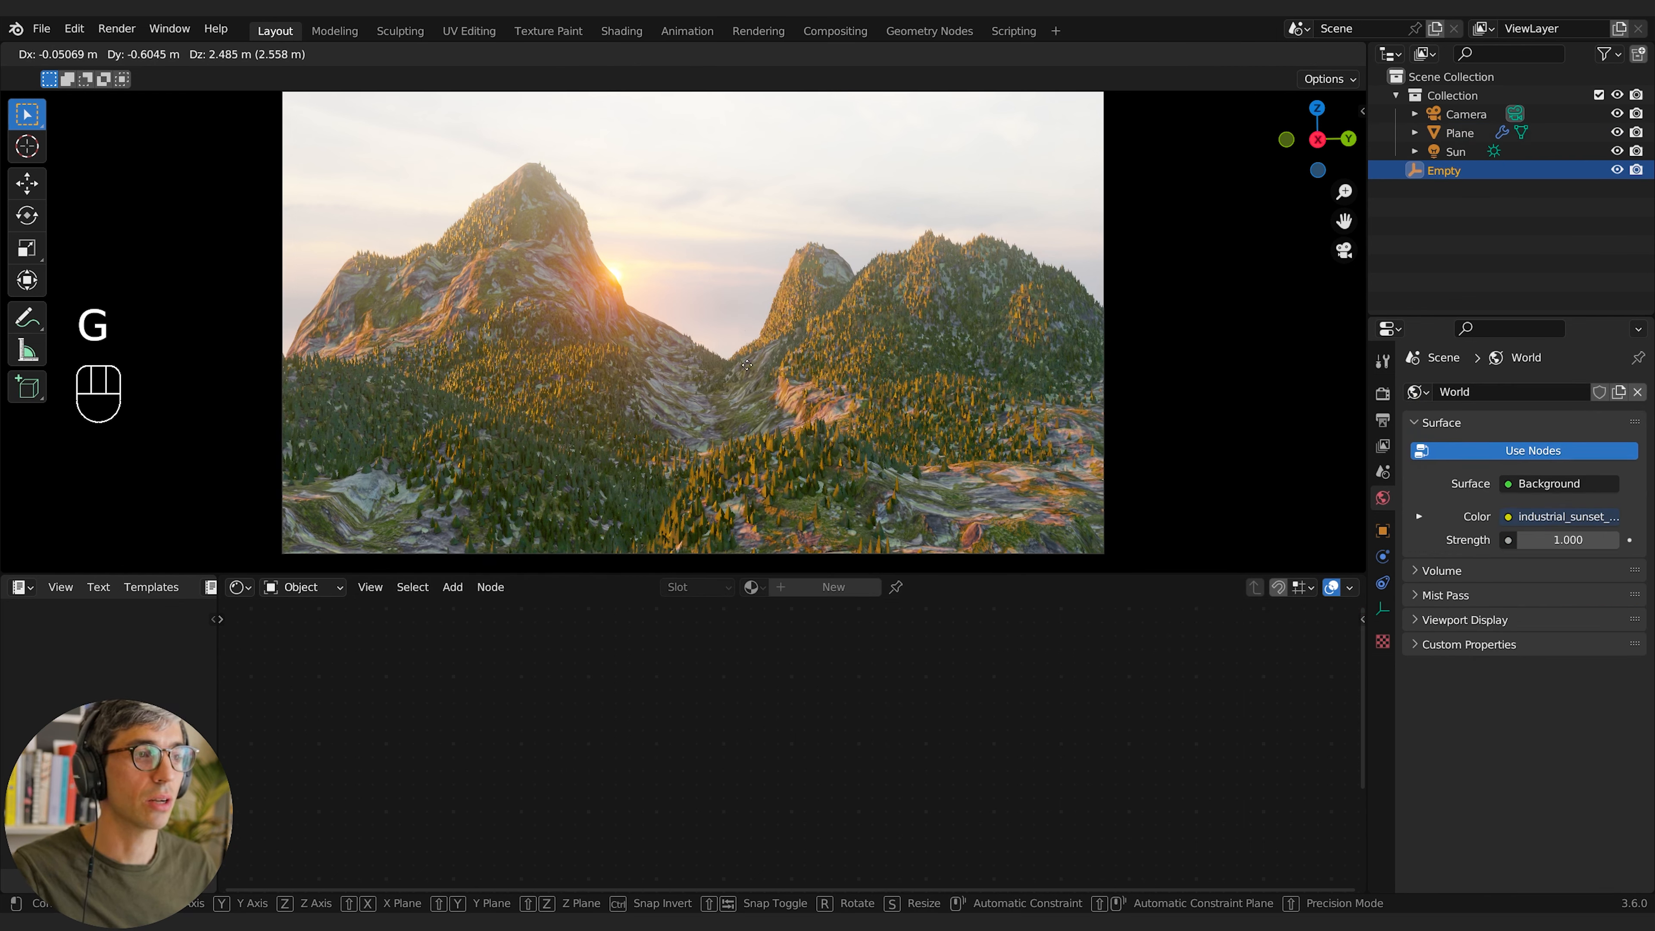
pyautogui.click(769, 364)
pyautogui.press('s')
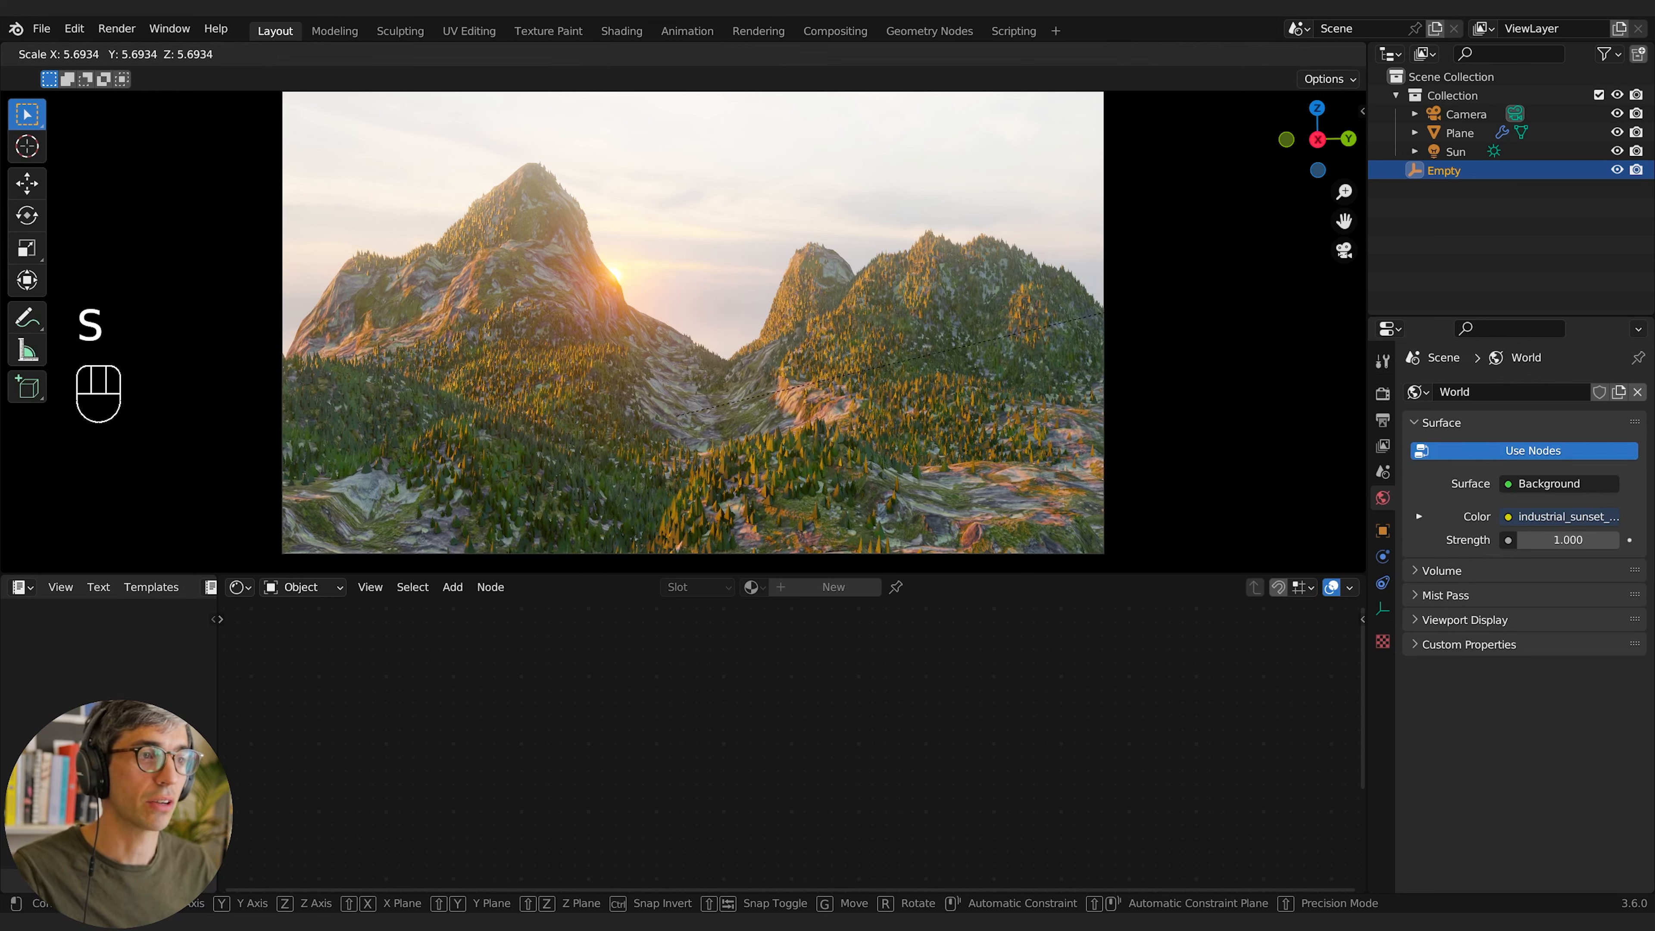
pyautogui.click(342, 151)
pyautogui.press('s')
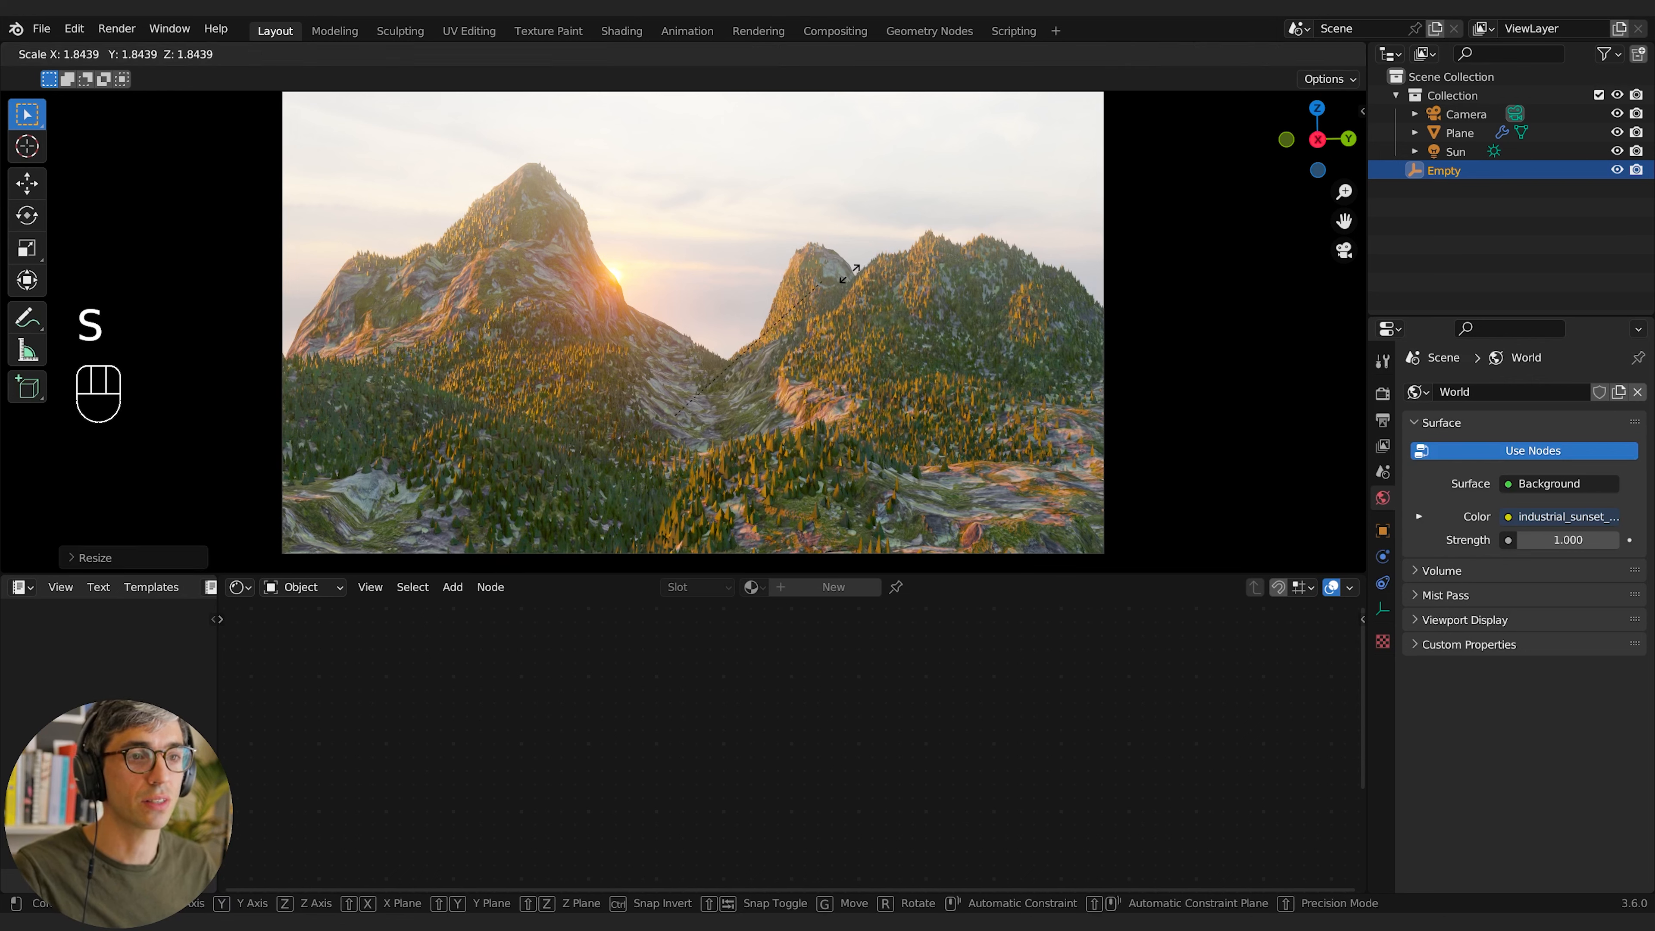
pyautogui.click(811, 311)
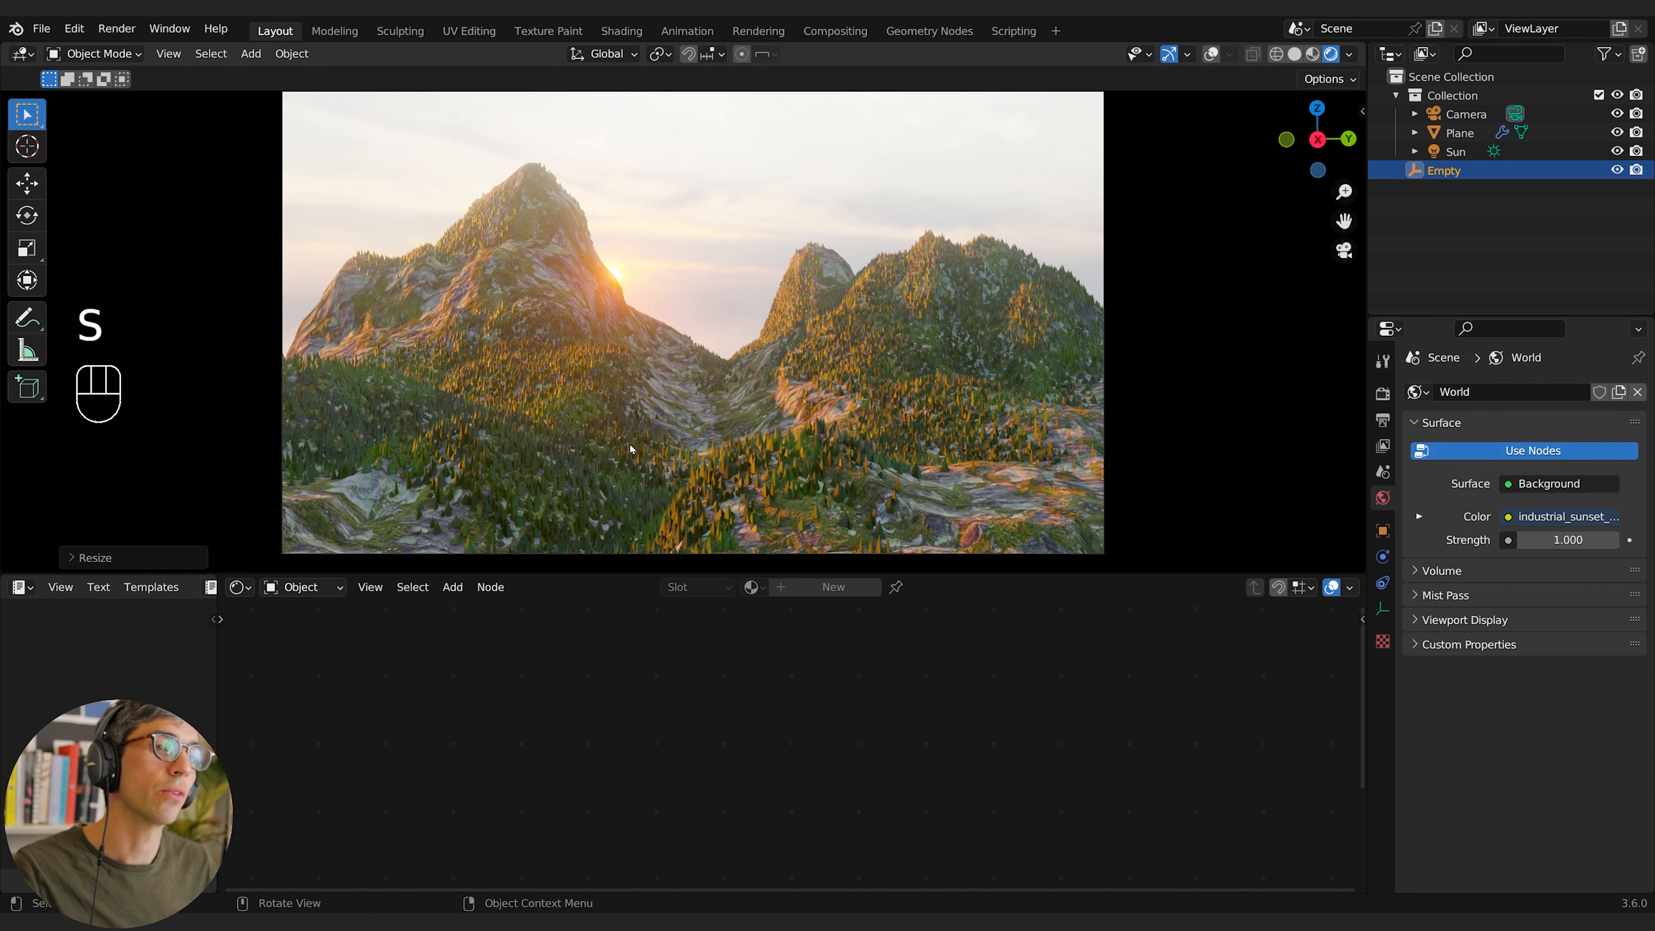
# Step: Refine the Plane's tree colors by moving the Color Ramp's fourth stop to 0.522 and setting the Noise Texture scale to -5.700
pyautogui.click(554, 362)
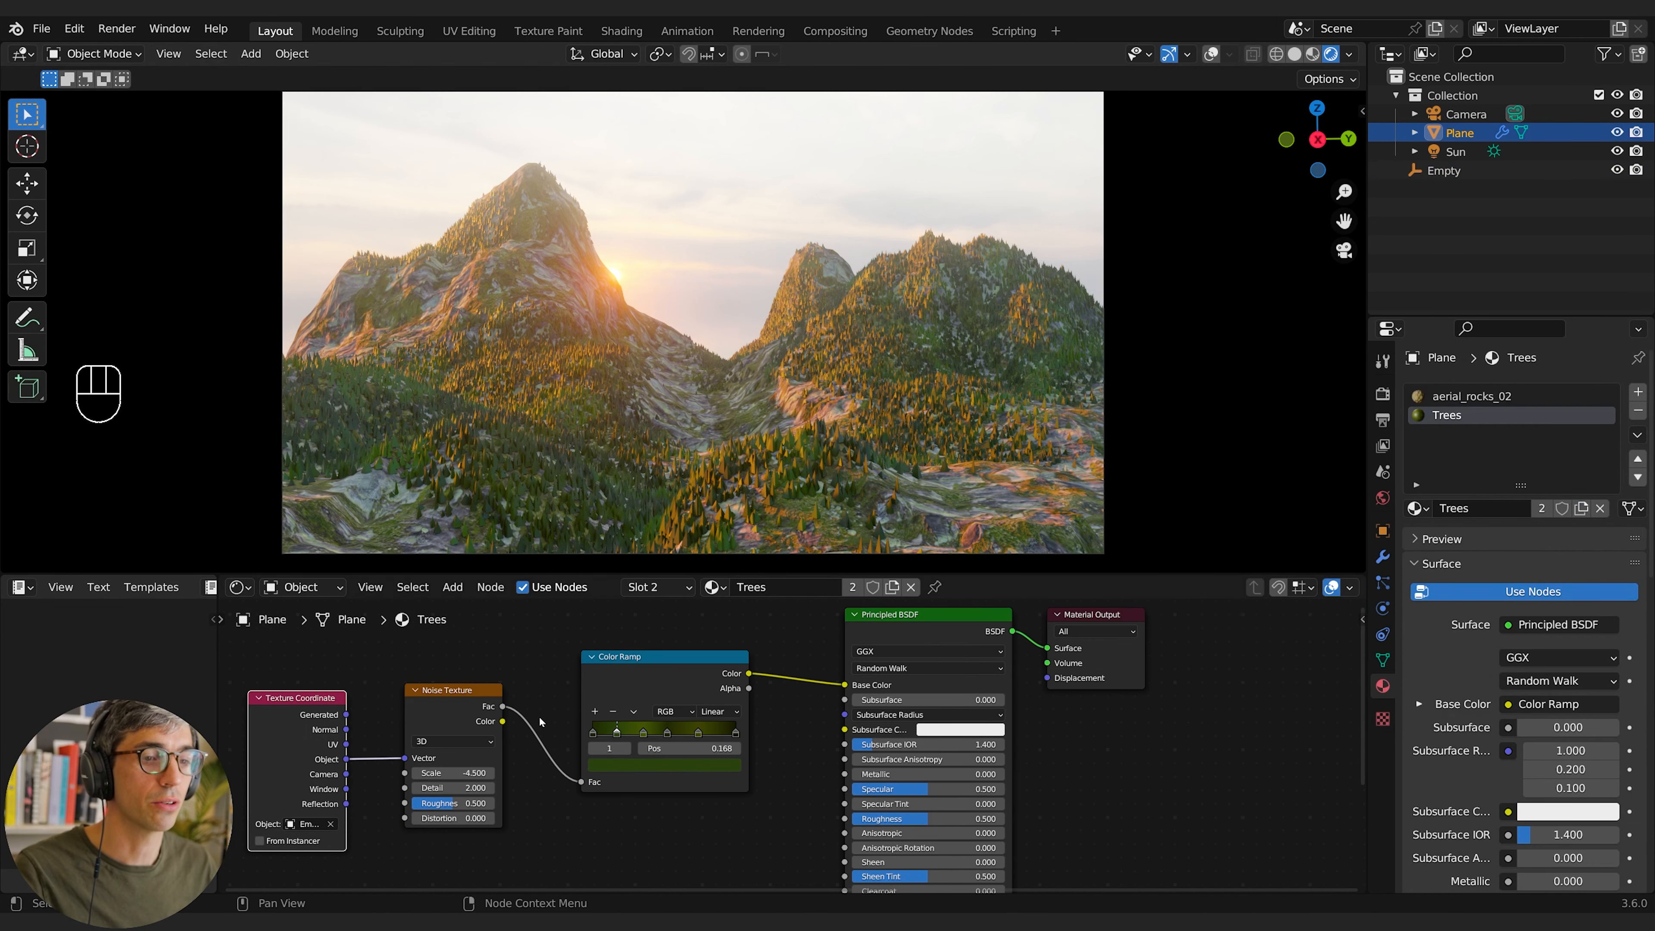
pyautogui.moveTo(621, 735); pyautogui.dragTo(612, 736)
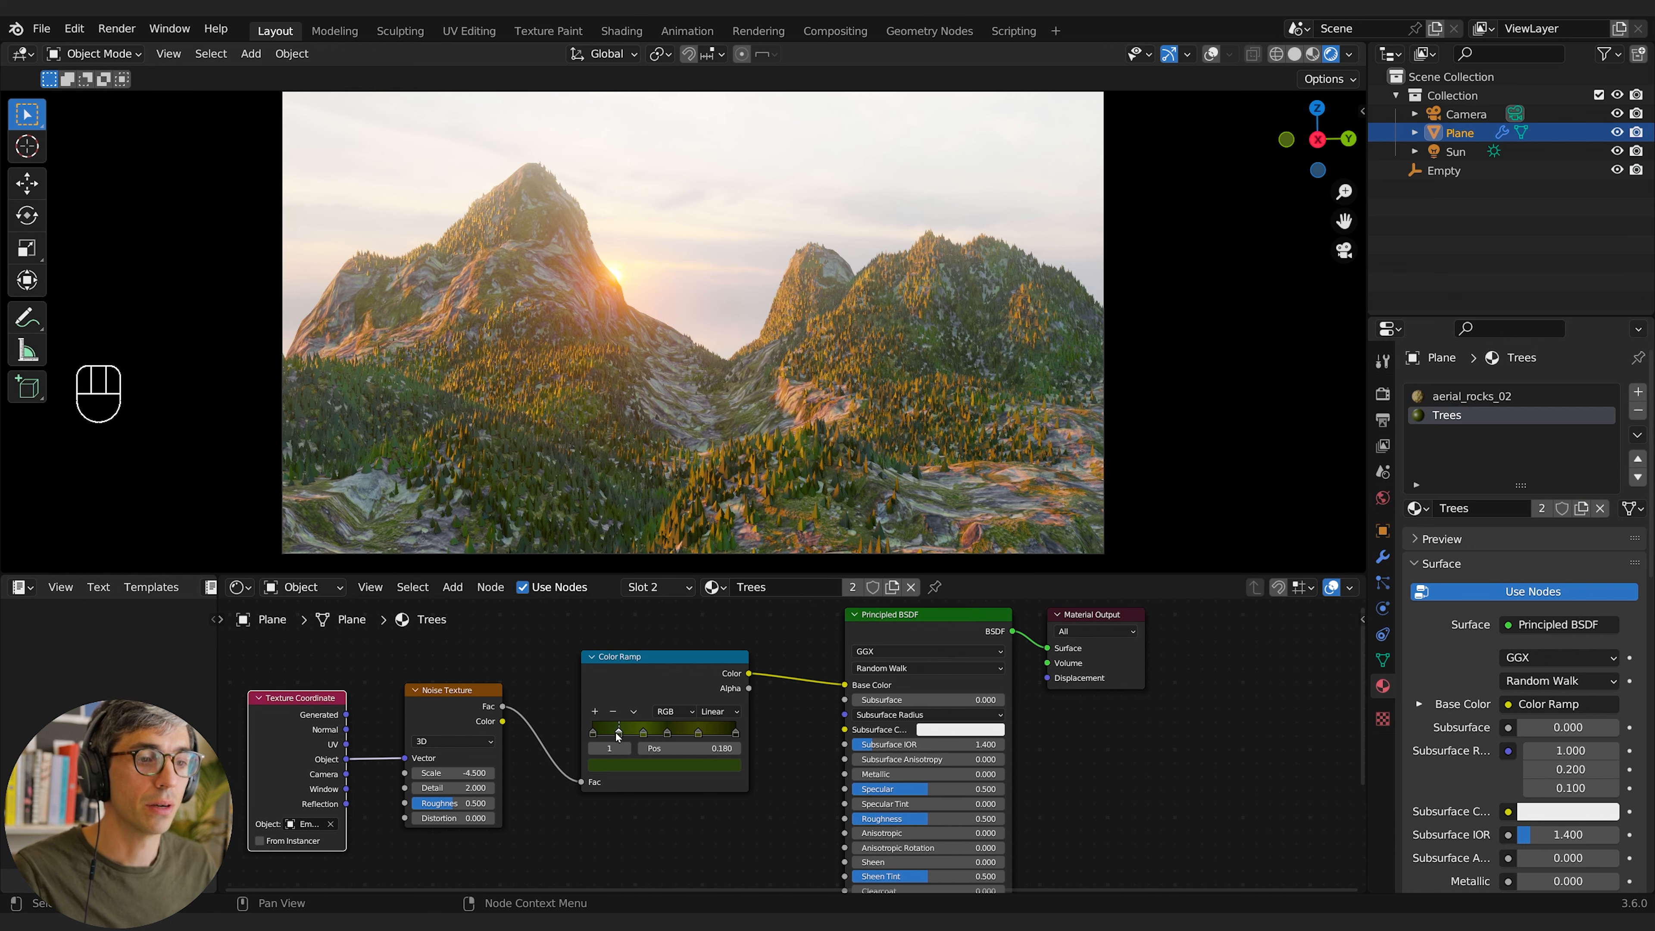
pyautogui.click(642, 767)
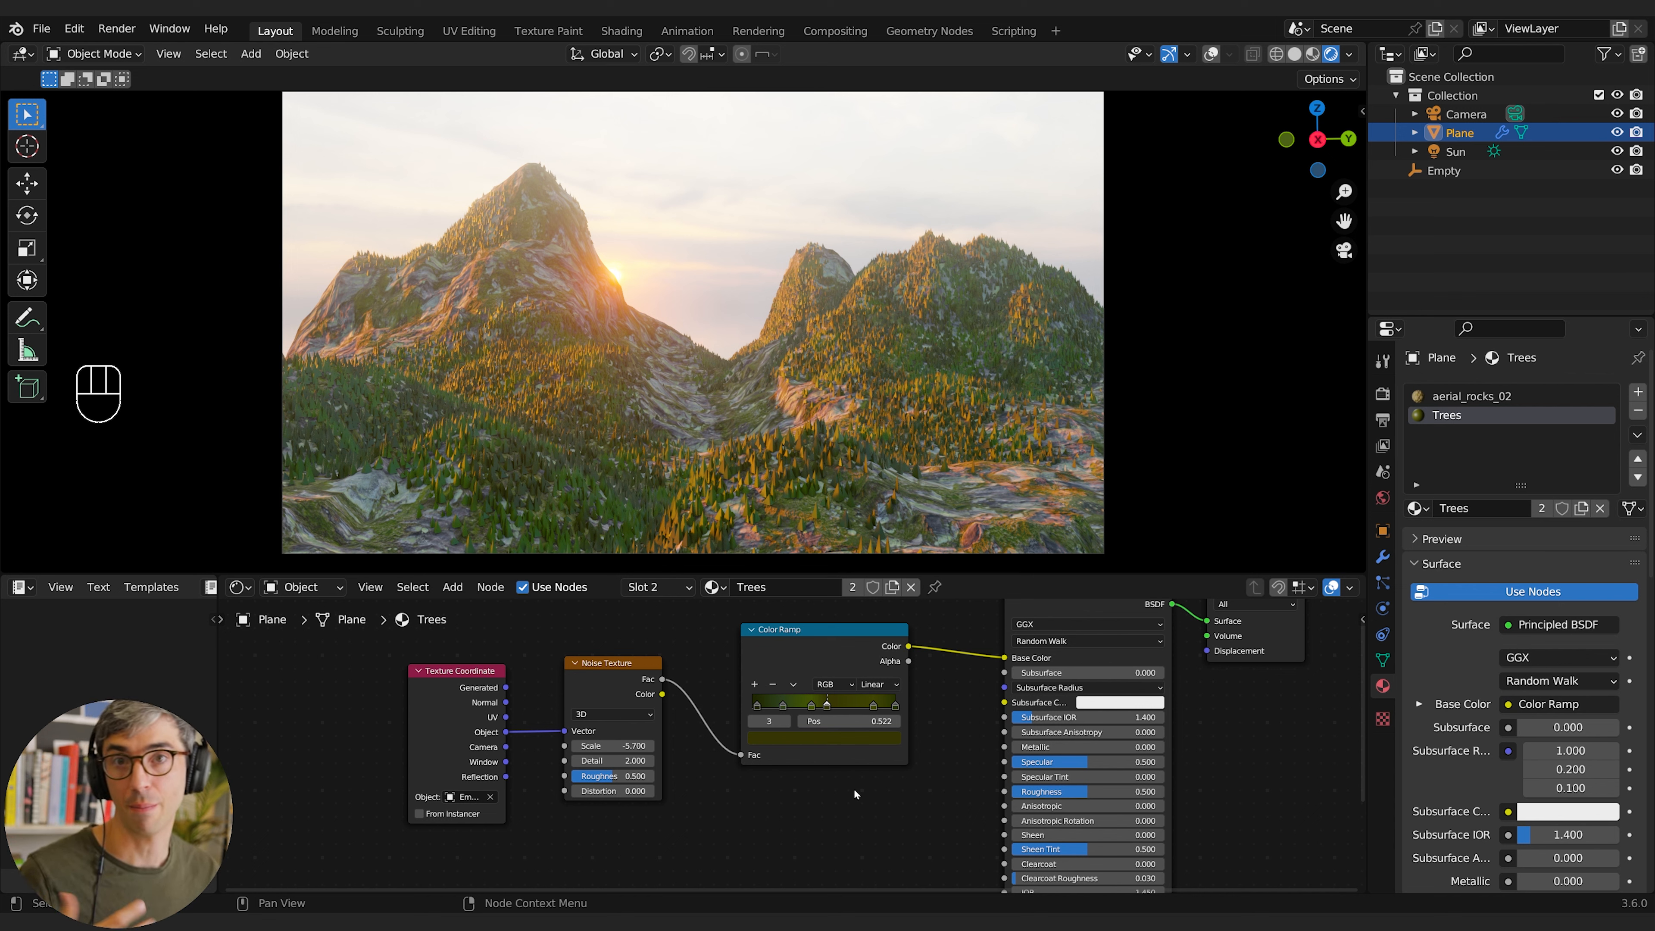
# Step: Add a Bump node below the Color Ramp in the Trees material
pyautogui.moveTo(893, 789); pyautogui.dragTo(880, 714, button='middle')
pyautogui.hotkey('shift', 'a')
pyautogui.click(611, 694)
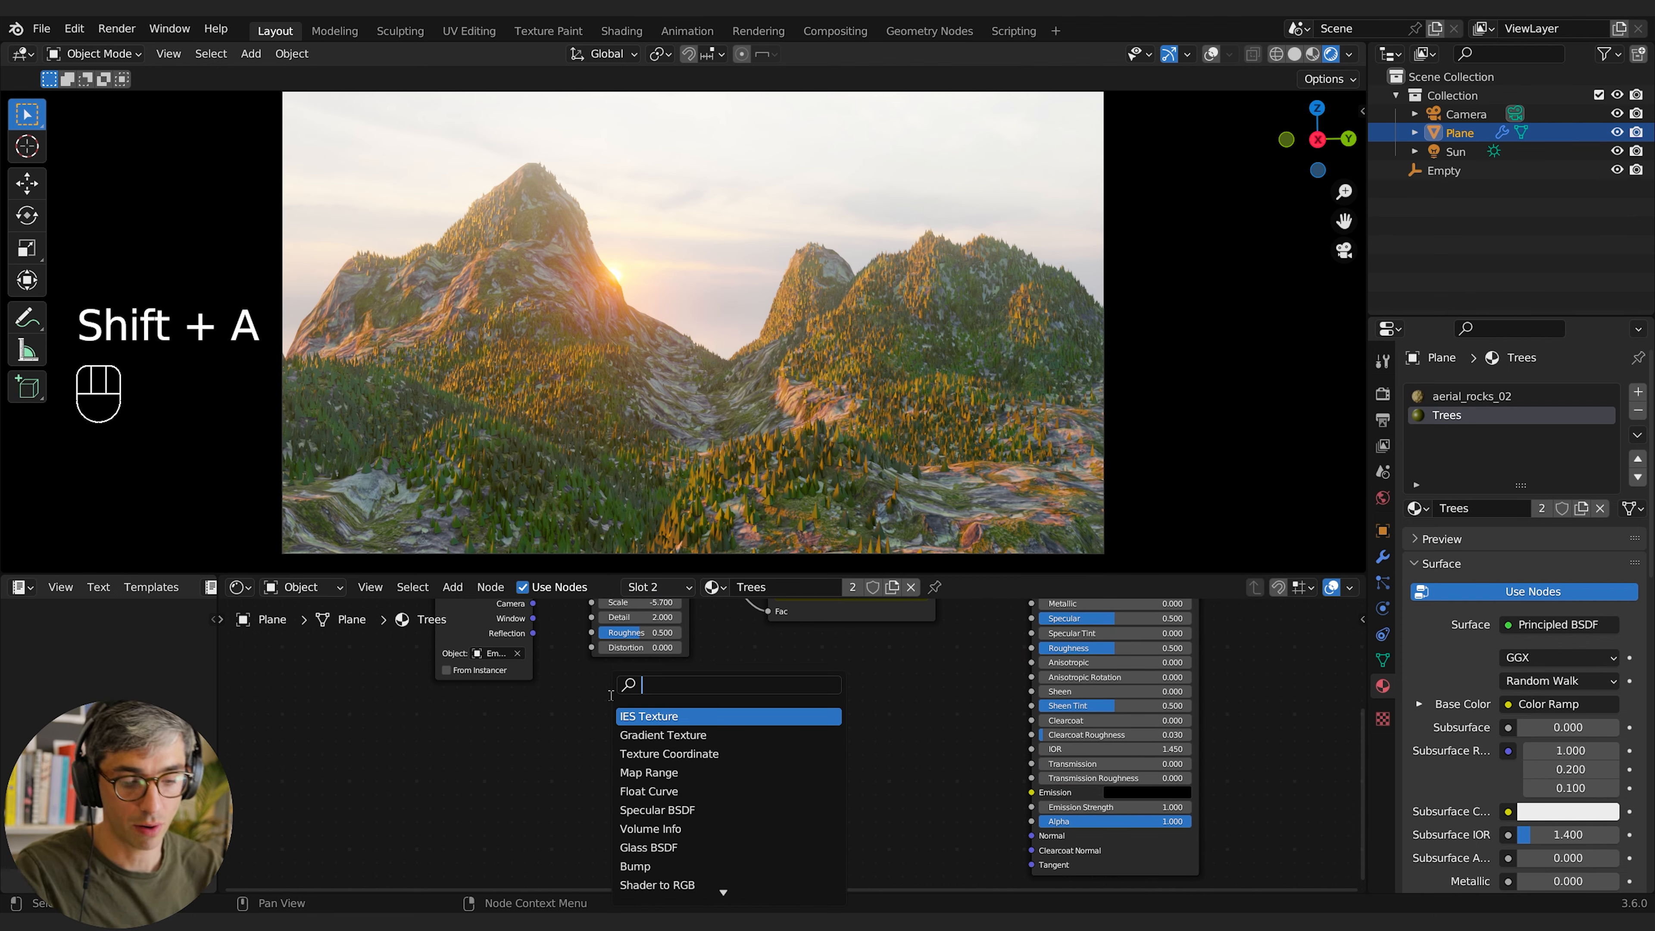
pyautogui.write('bump')
pyautogui.press('Return')
pyautogui.click(706, 765)
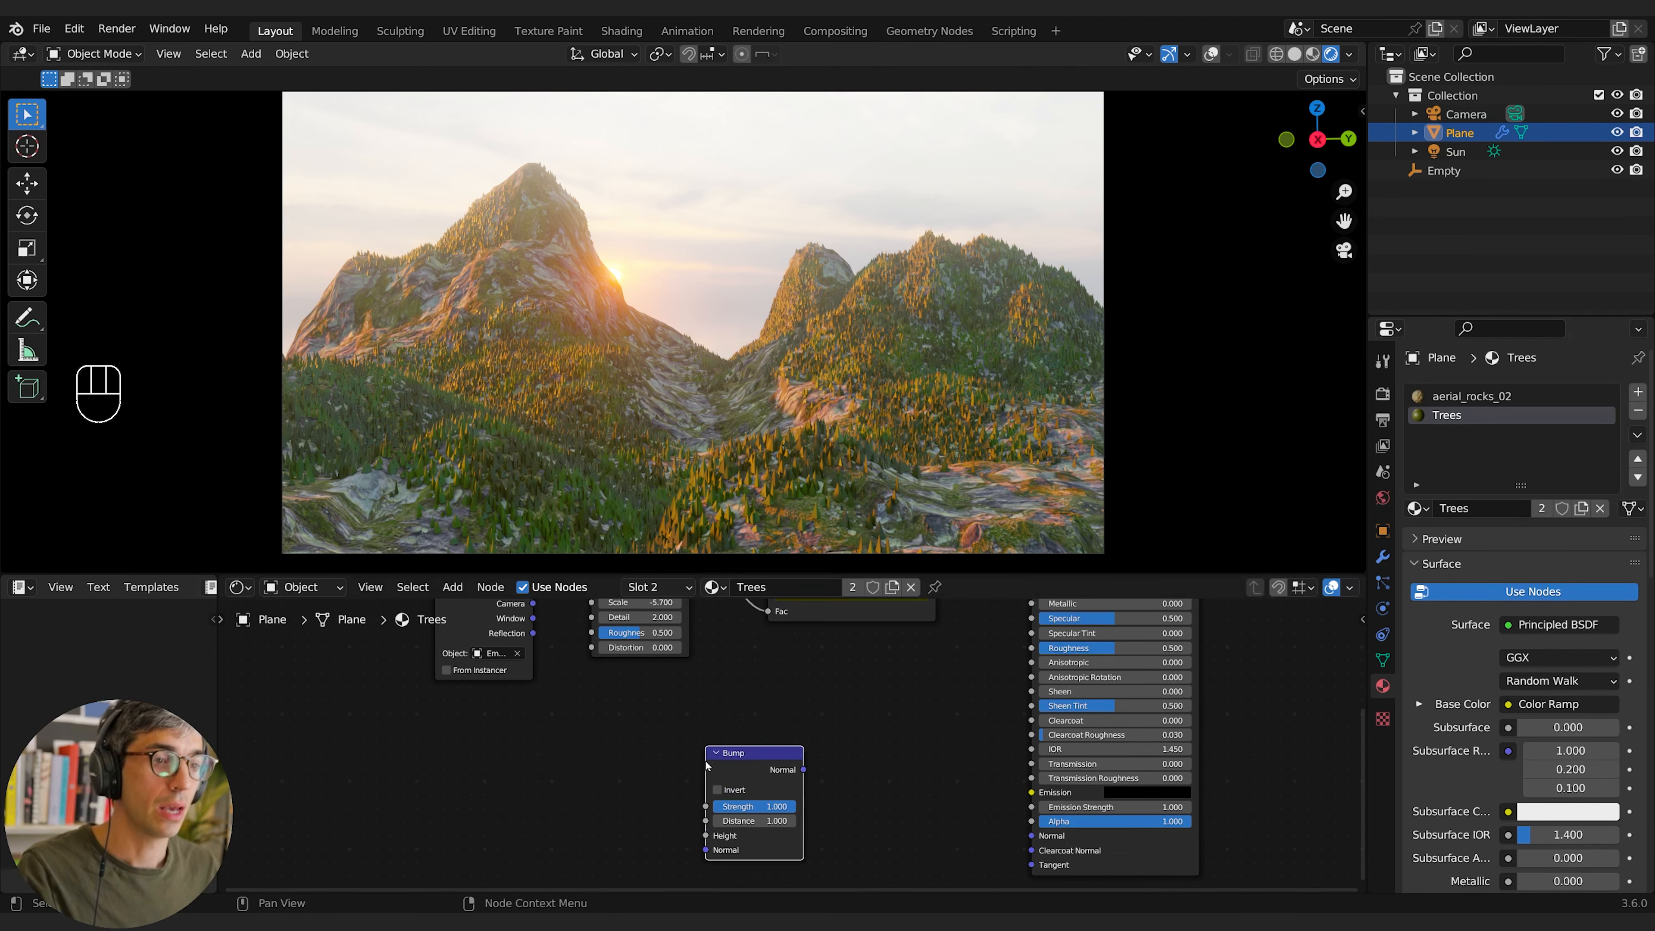
# Step: Add a second Noise Texture, link its Fac to the Bump's Height, and link the Bump's Normal output to the Principled BSDF's Normal
pyautogui.hotkey('shift', 'a')
pyautogui.click(841, 704)
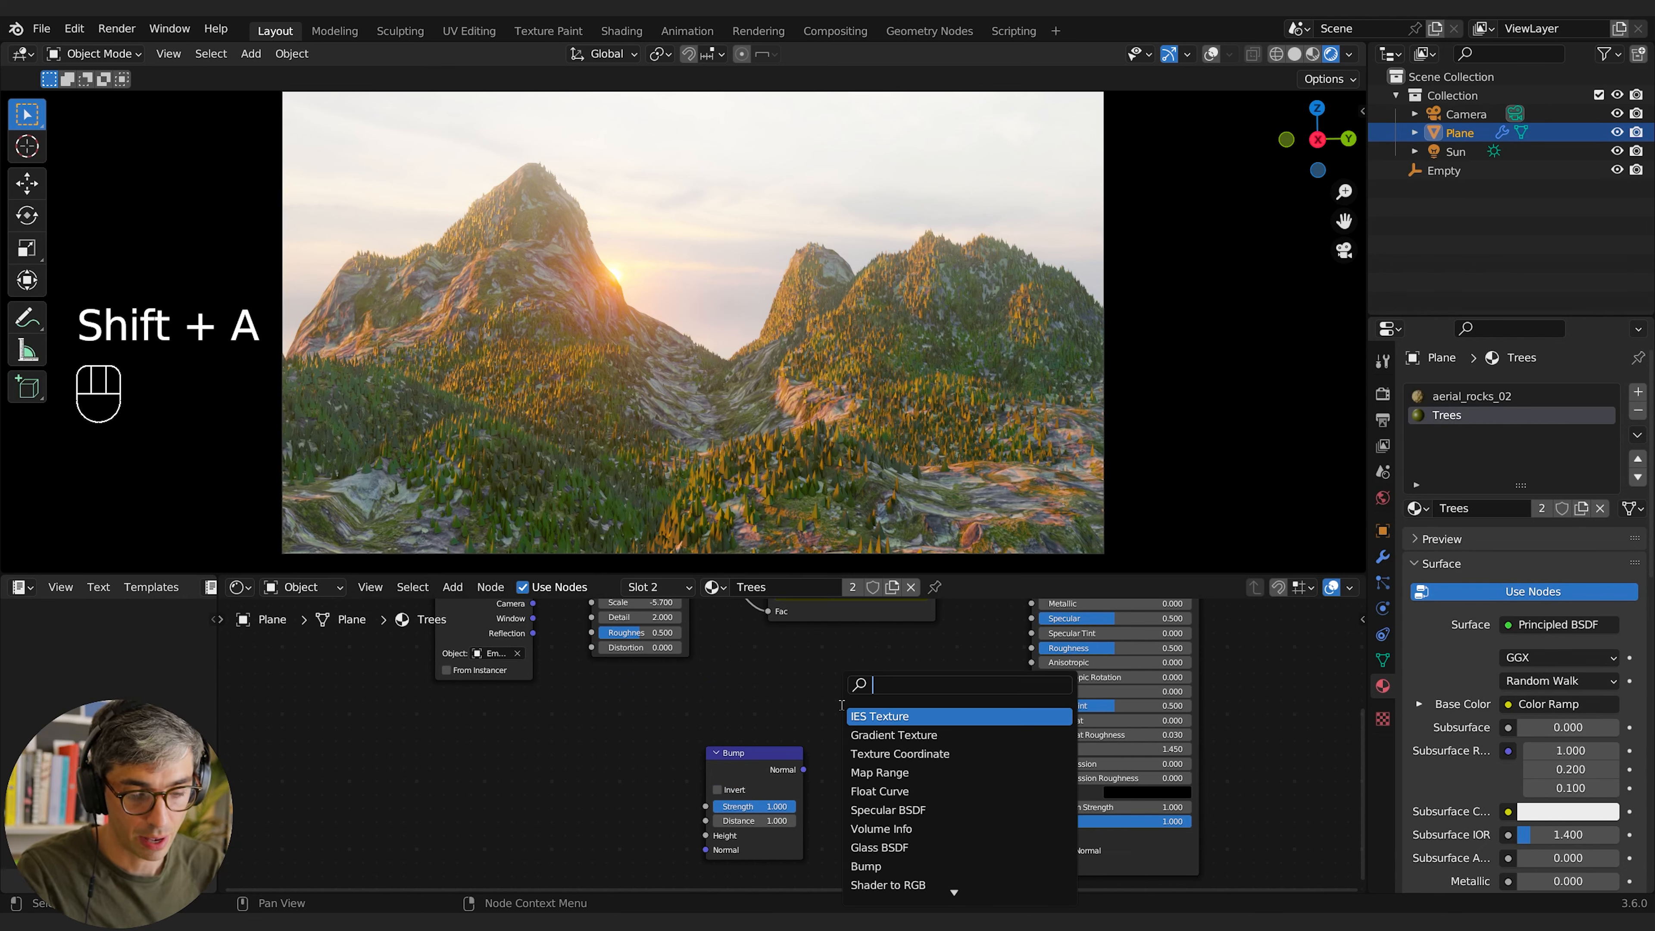
pyautogui.write('noise')
pyautogui.press('Return')
pyautogui.click(521, 757)
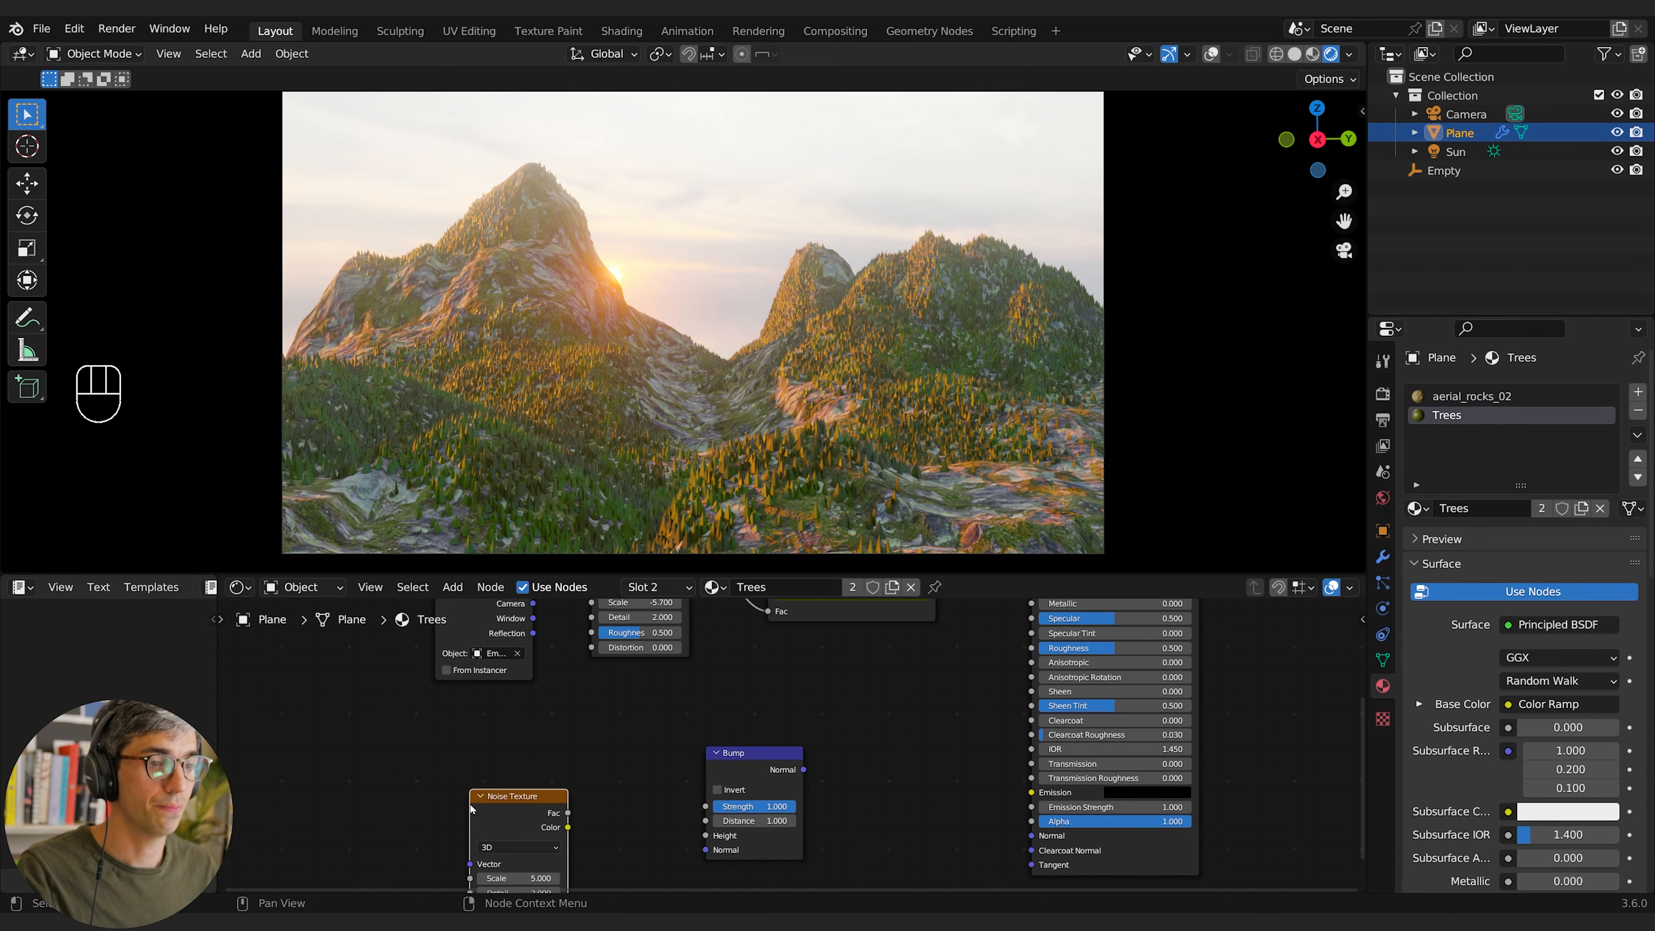
pyautogui.moveTo(521, 756); pyautogui.dragTo(705, 835)
pyautogui.click(780, 770)
pyautogui.moveTo(802, 769); pyautogui.dragTo(1027, 837)
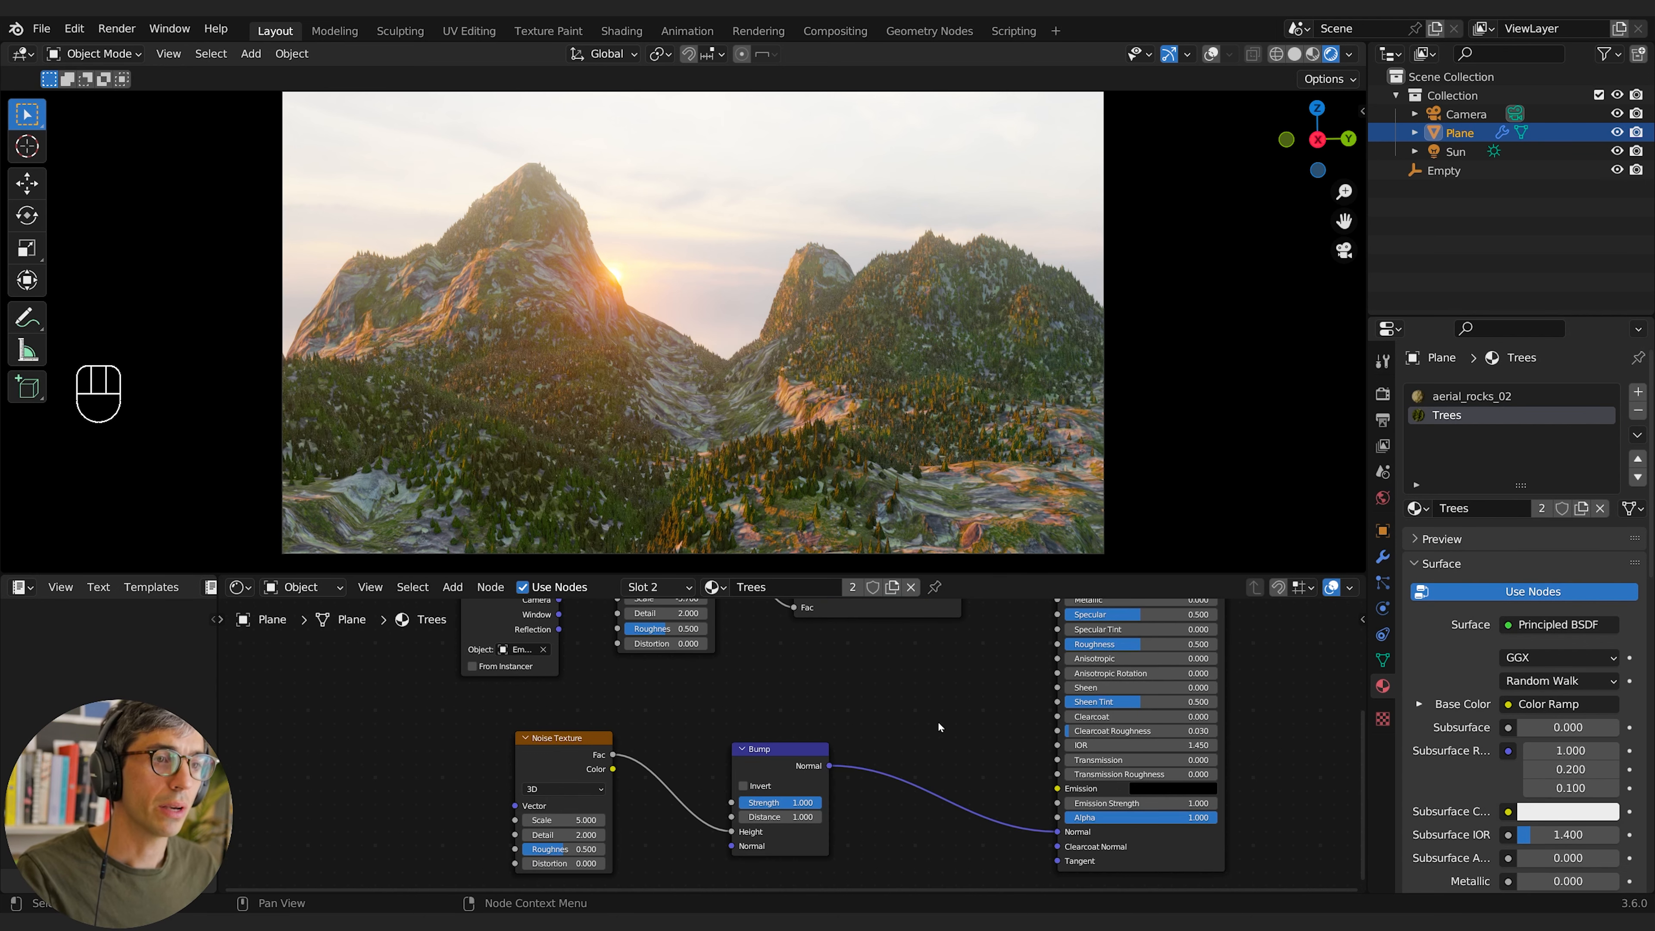
# Step: Set the Trees material's Principled BSDF Specular to 0.431 and Roughness to 0.730
pyautogui.moveTo(936, 718); pyautogui.dragTo(693, 786, button='middle')
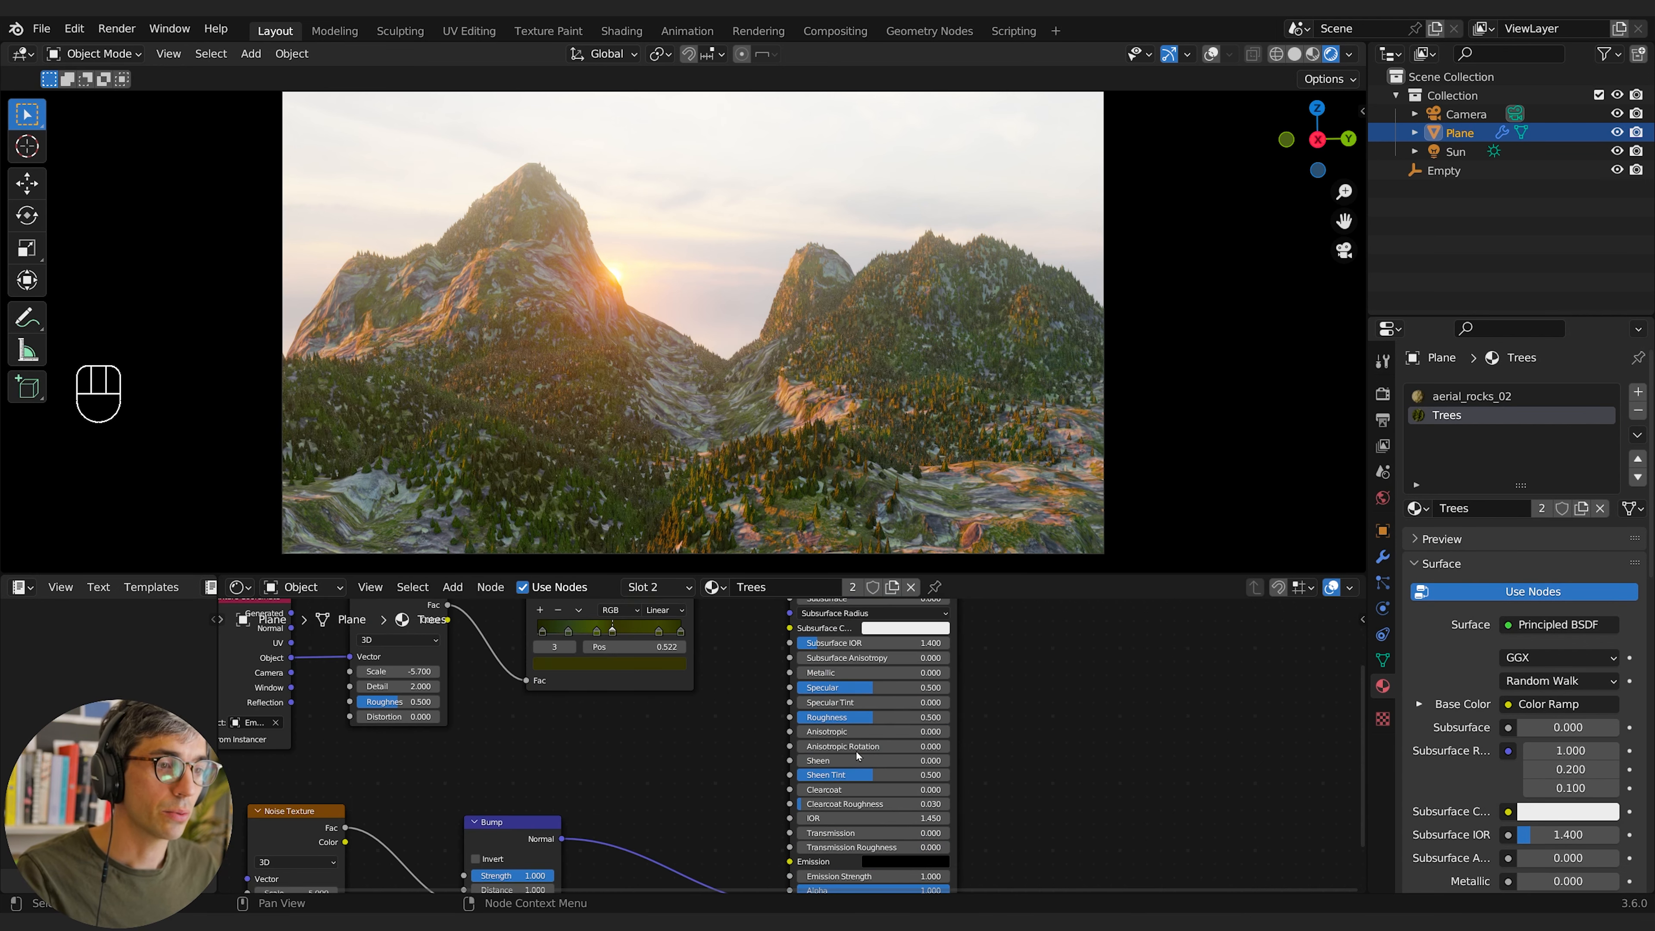
pyautogui.moveTo(865, 689); pyautogui.dragTo(869, 688)
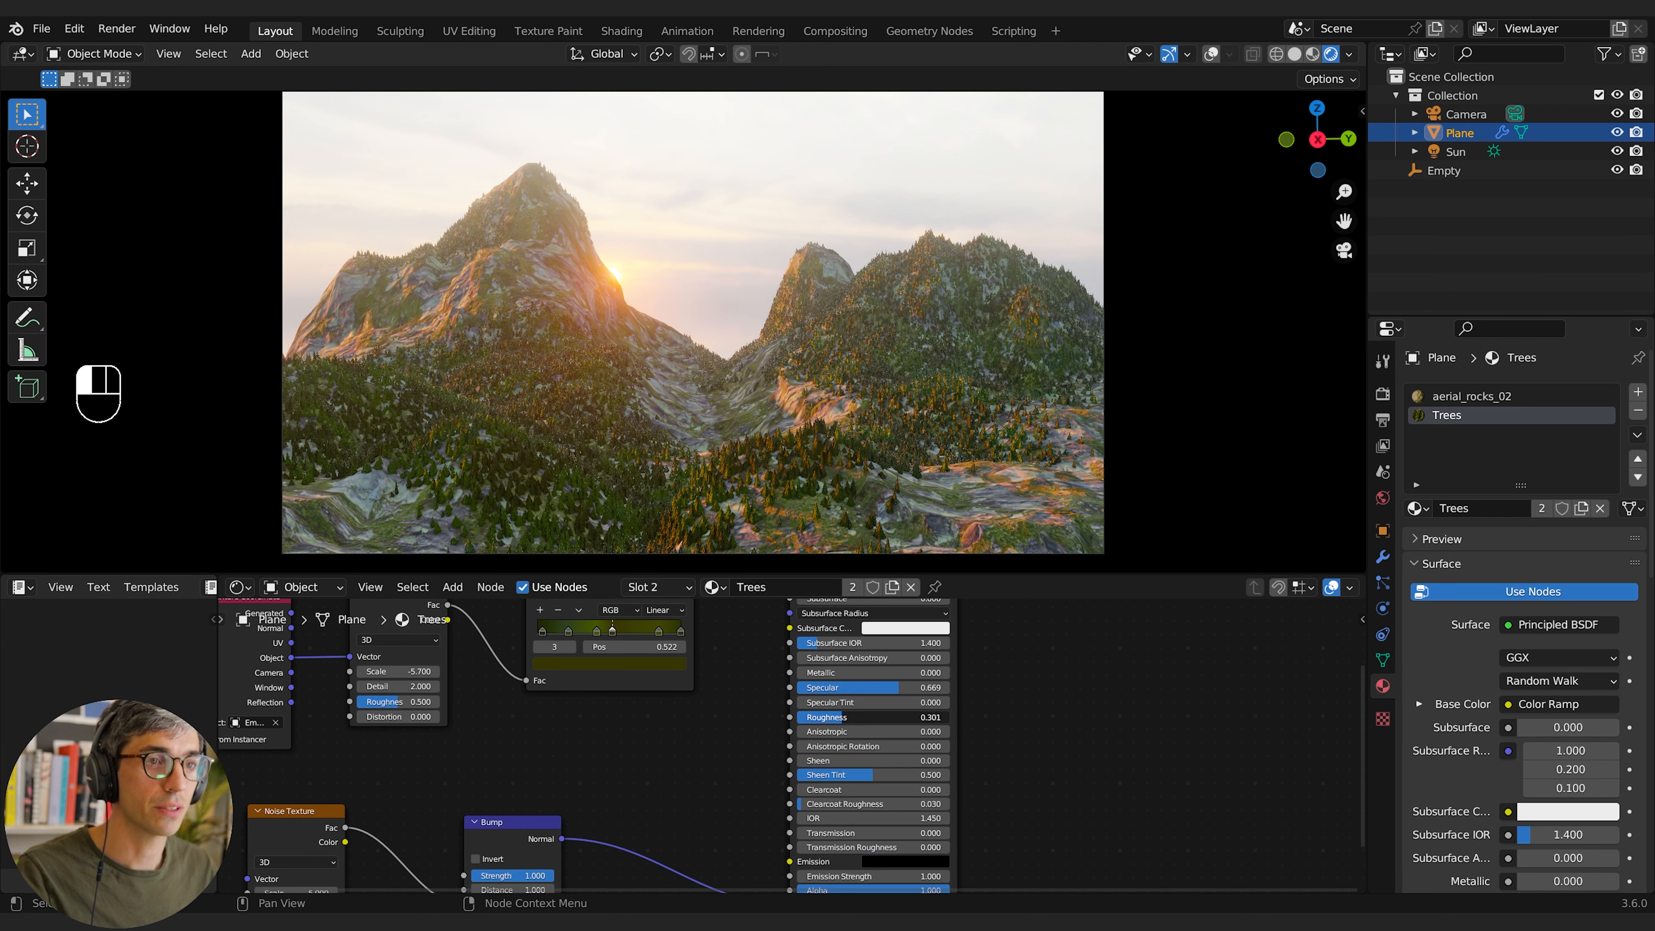
pyautogui.moveTo(846, 717)
pyautogui.mouseDown()
pyautogui.moveTo(873, 717)
pyautogui.moveTo(847, 687)
pyautogui.moveTo(819, 687)
pyautogui.moveTo(847, 718)
pyautogui.moveTo(879, 718)
pyautogui.mouseUp()
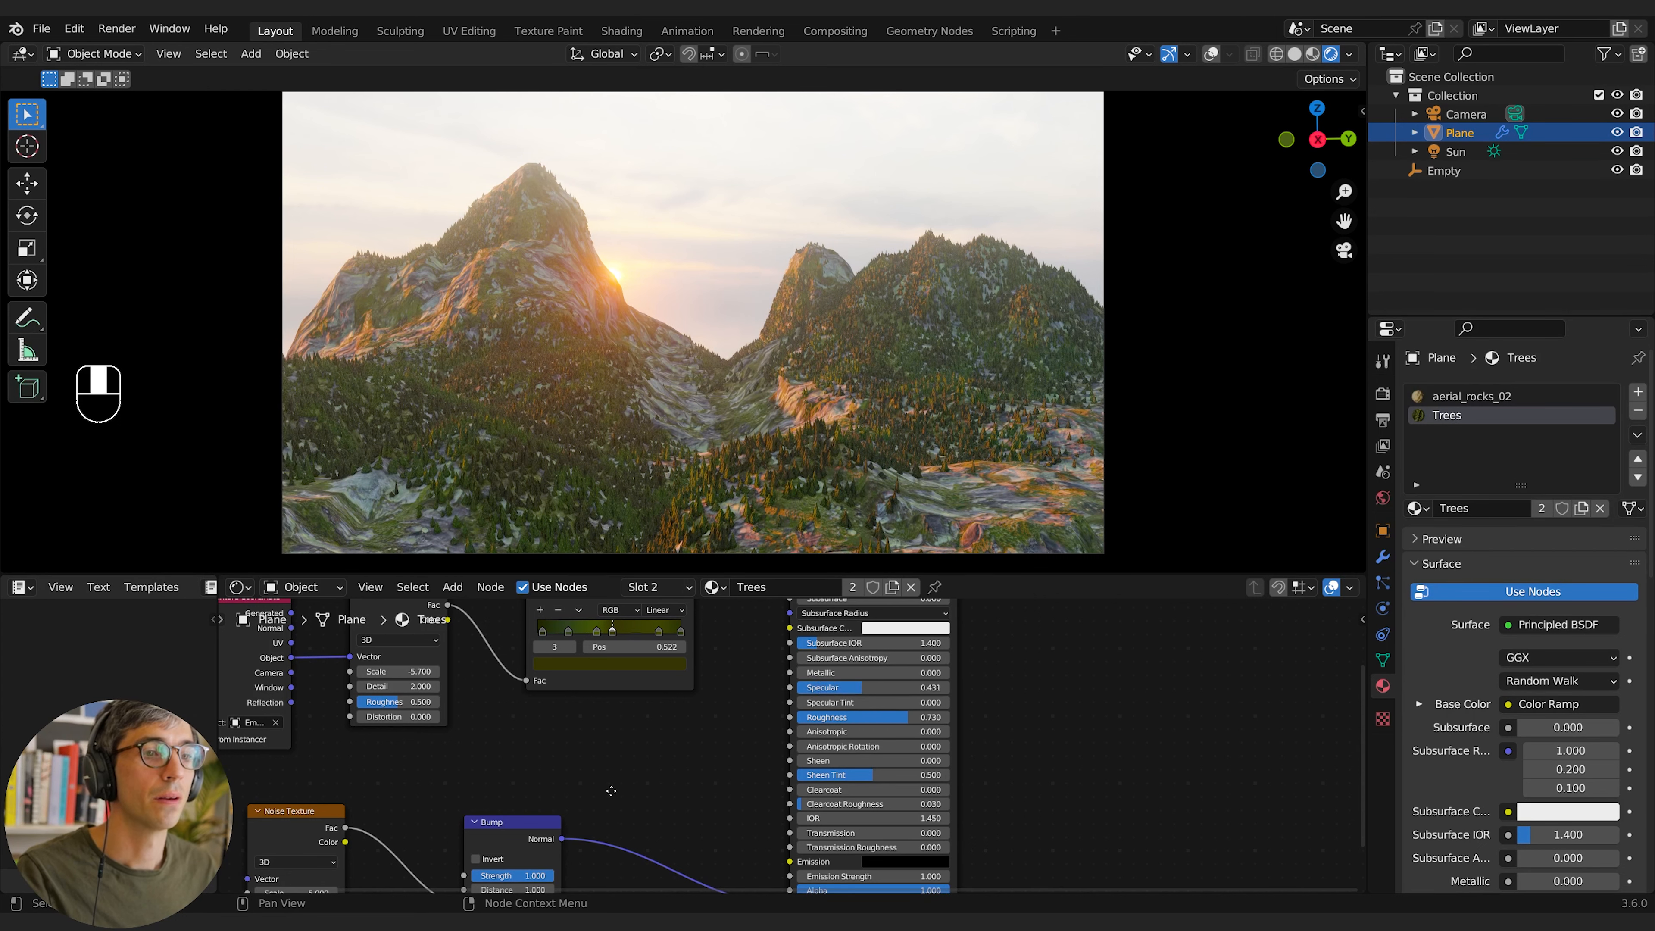
# Step: Link the Texture Coordinate's Object output to the bump Noise Texture's Vector and set that texture's scale to 41.900
pyautogui.moveTo(610, 787); pyautogui.dragTo(712, 714, button='middle')
pyautogui.moveTo(472, 702); pyautogui.dragTo(677, 702, button='middle')
pyautogui.moveTo(519, 630); pyautogui.dragTo(370, 689)
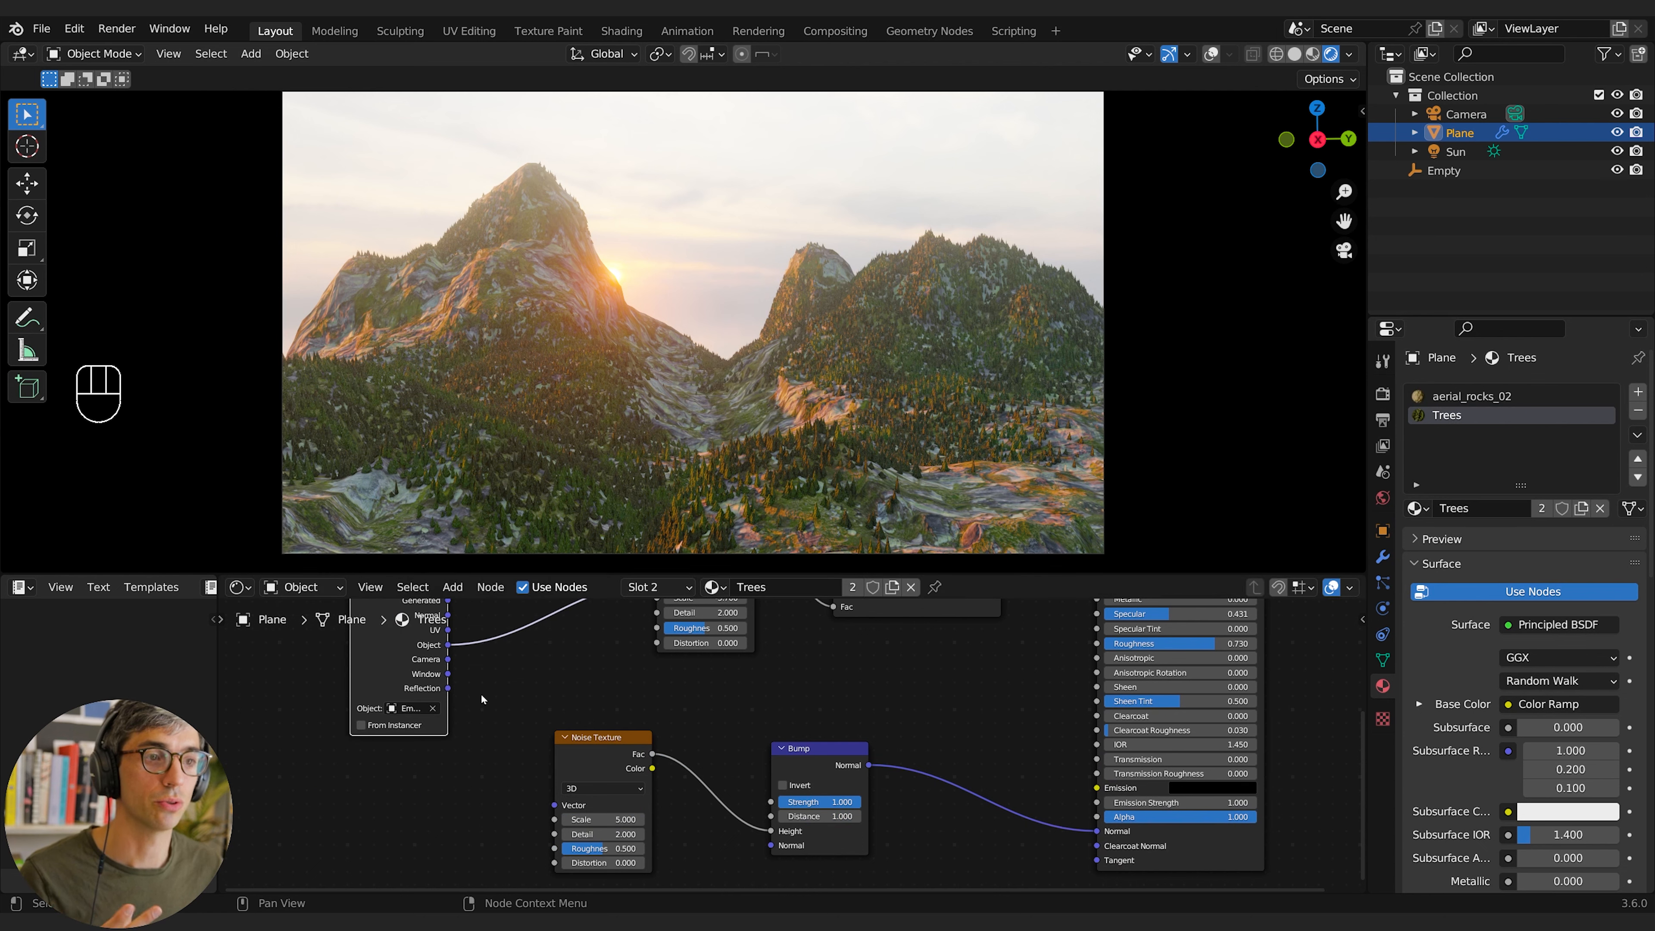
pyautogui.moveTo(449, 641); pyautogui.dragTo(554, 804)
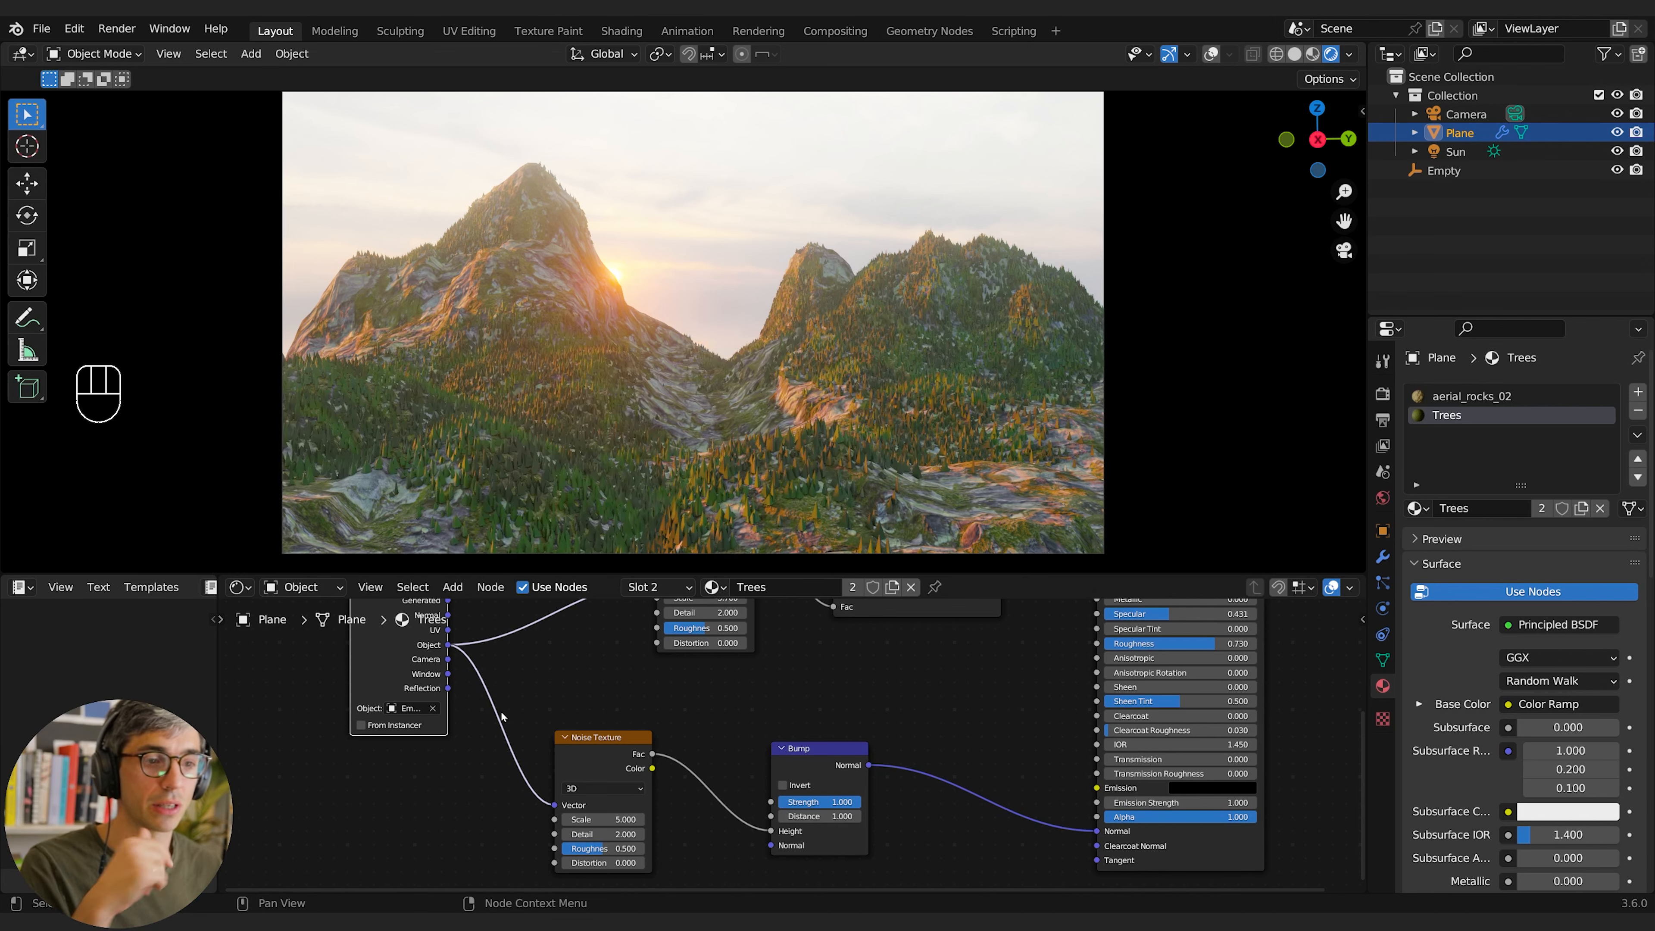
pyautogui.moveTo(602, 819); pyautogui.dragTo(662, 818)
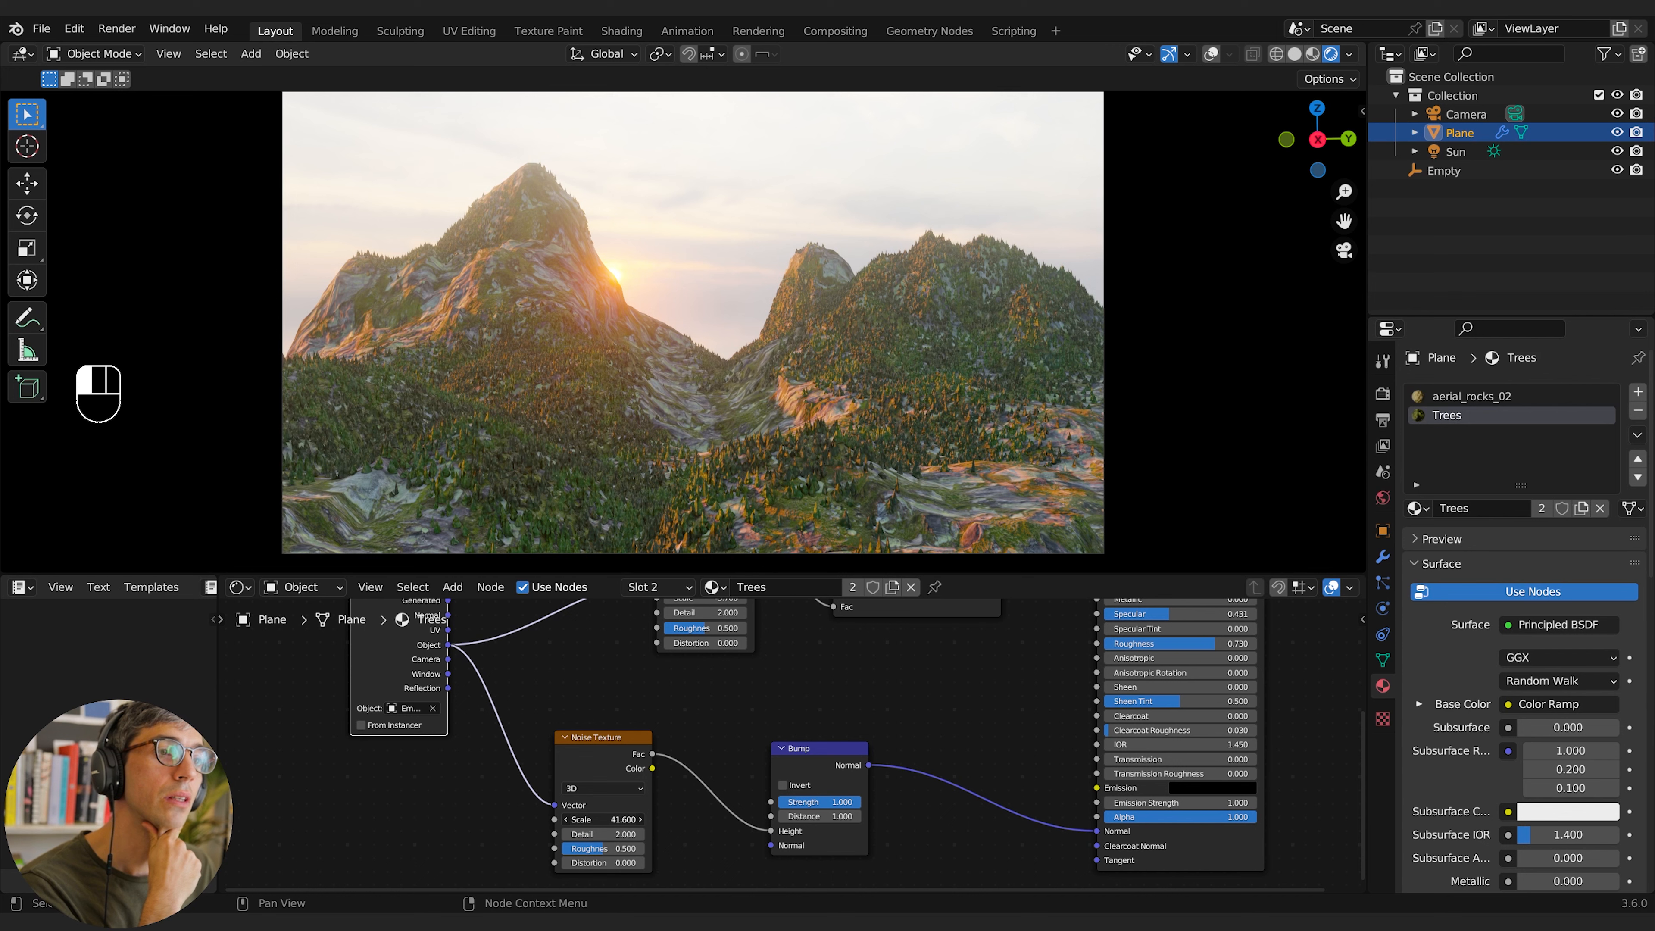
pyautogui.moveTo(662, 819); pyautogui.dragTo(663, 819)
pyautogui.click(891, 679)
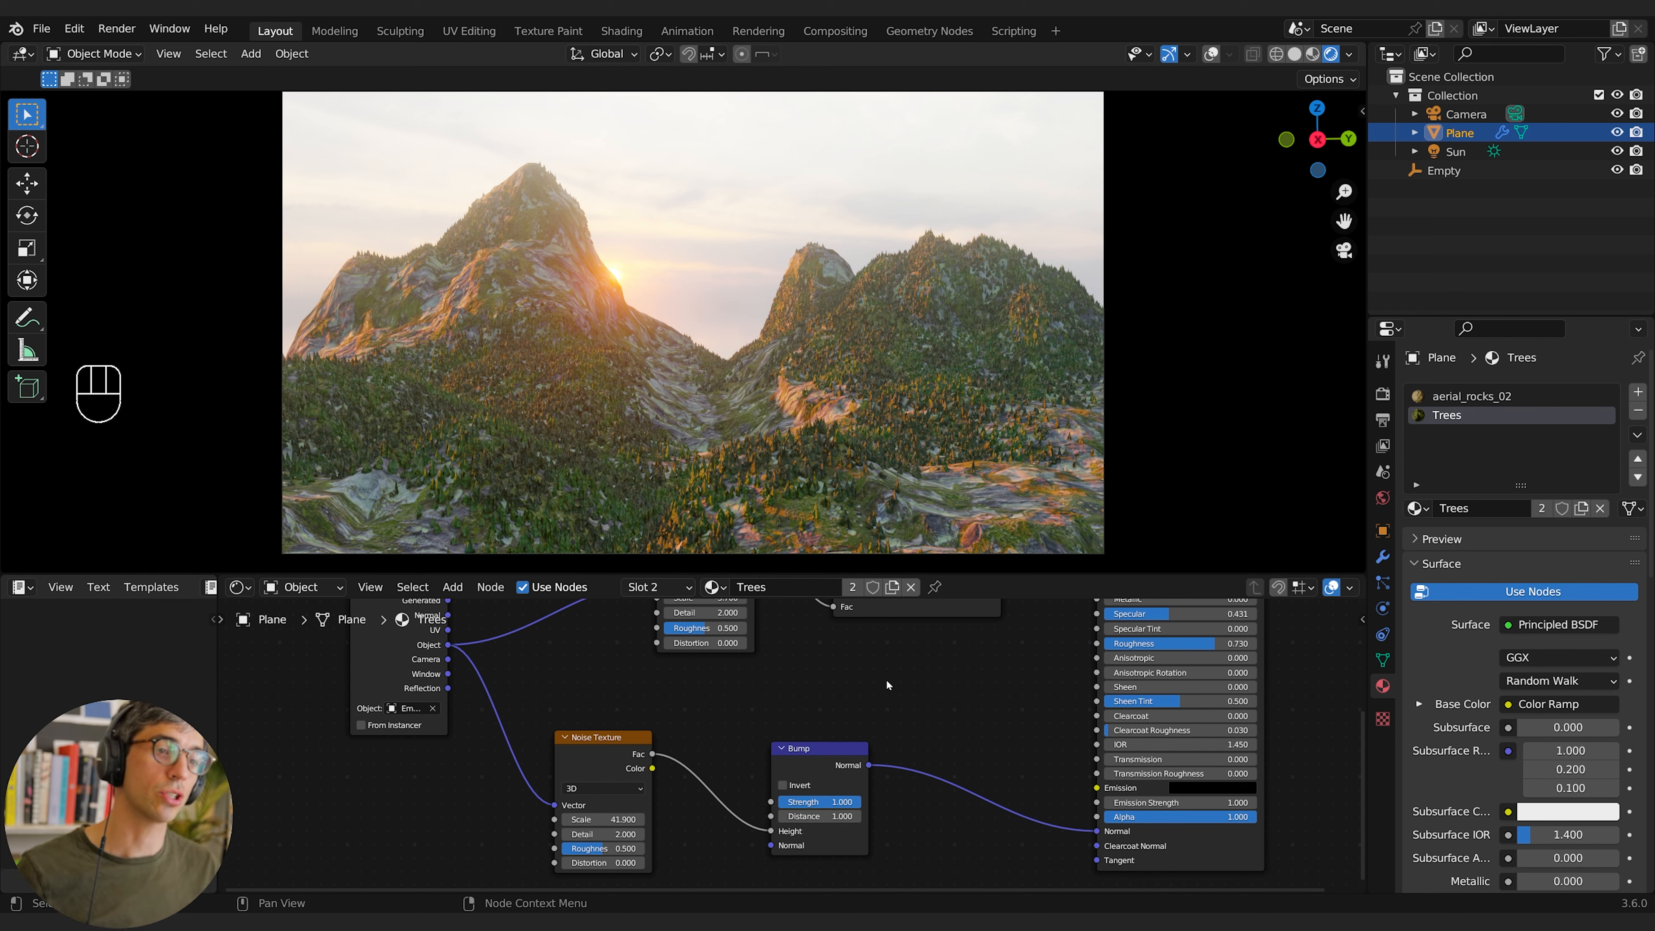
# Step: Switch the node area to the Geometry Node Editor and spread out the Cone, Instance on Points and Random Value nodes
pyautogui.click(250, 590)
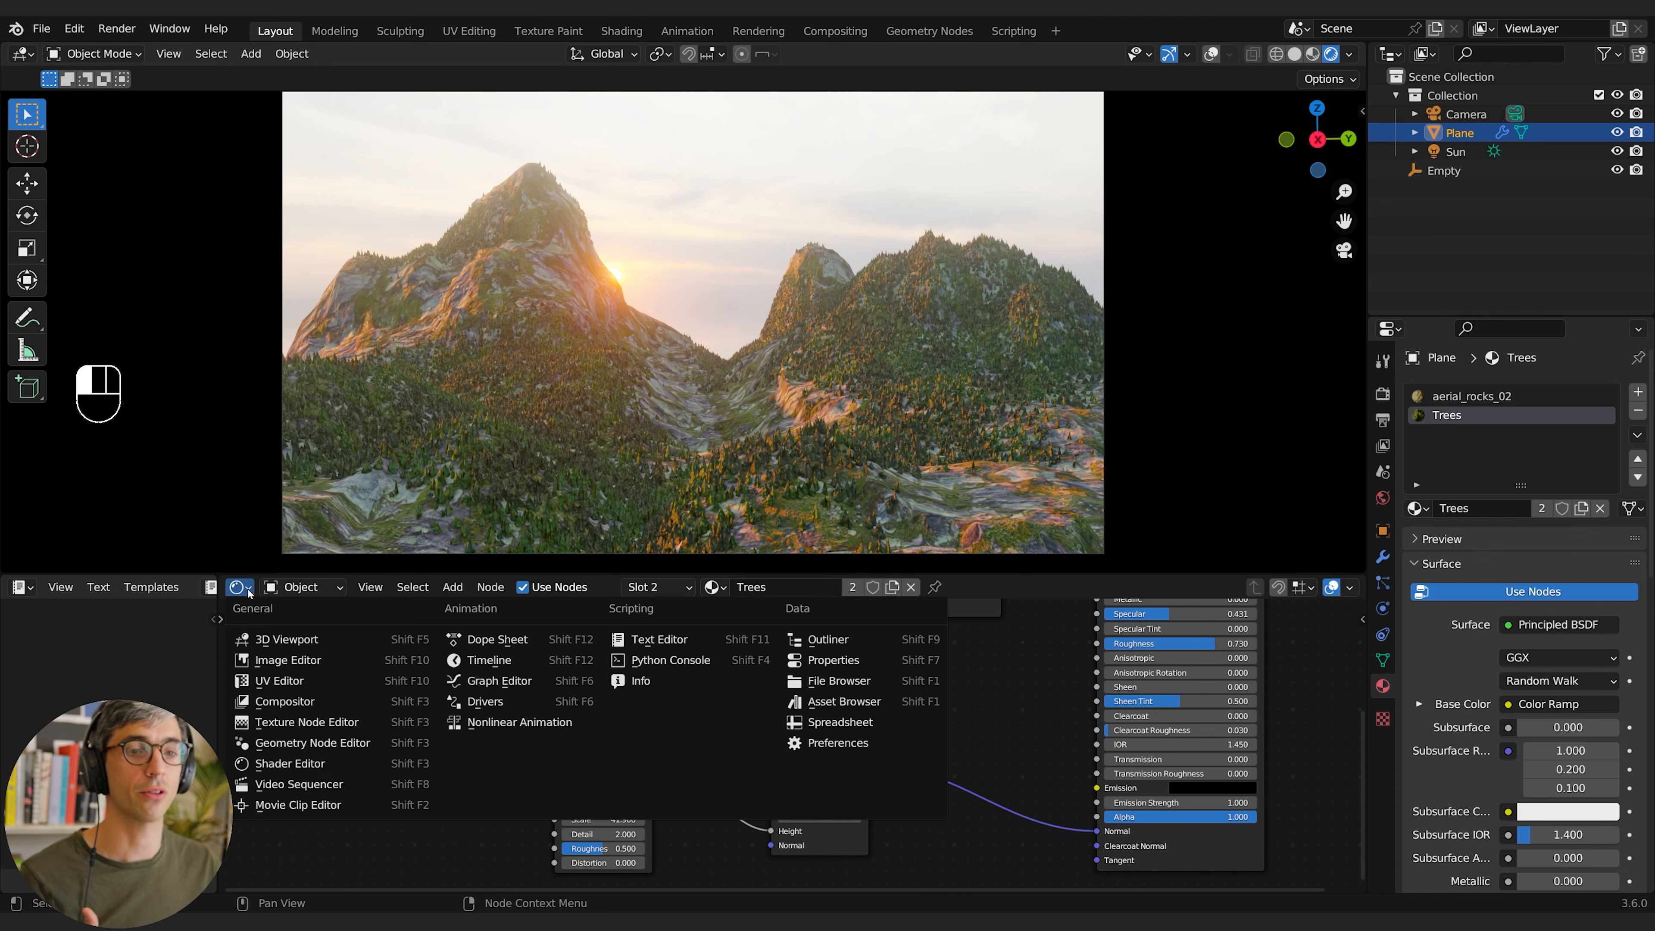
pyautogui.click(286, 744)
pyautogui.moveTo(308, 695); pyautogui.dragTo(220, 631, button='middle')
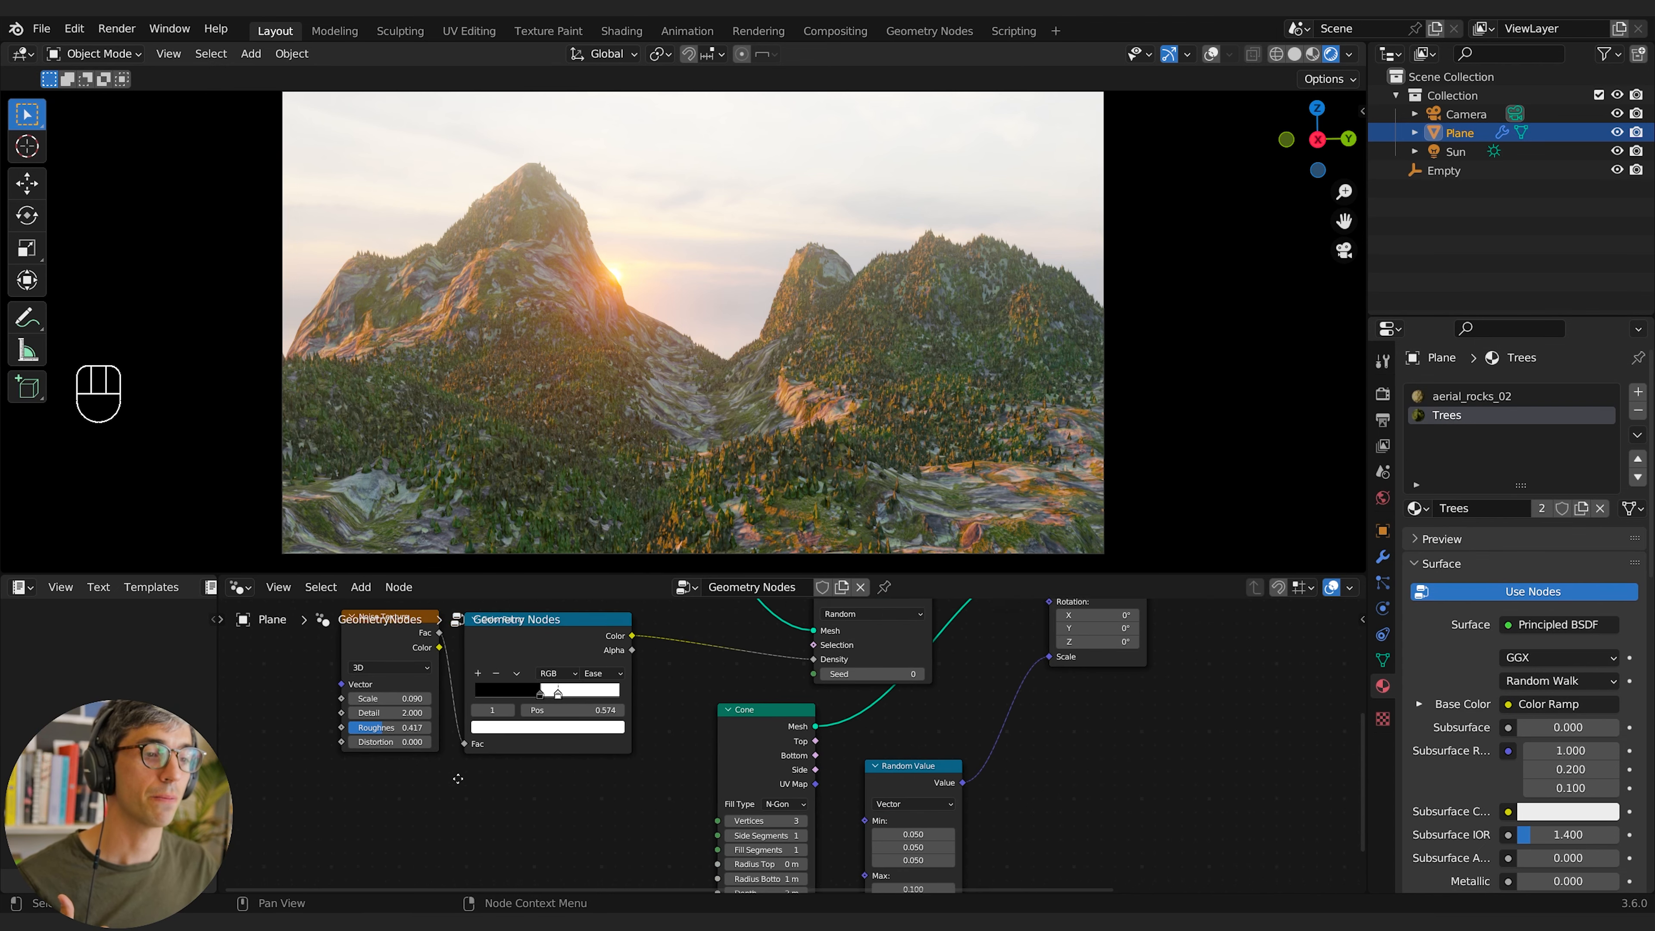
pyautogui.moveTo(458, 777); pyautogui.dragTo(294, 773, button='middle')
pyautogui.moveTo(451, 813); pyautogui.dragTo(384, 821, button='middle')
pyautogui.moveTo(530, 716); pyautogui.dragTo(529, 721)
pyautogui.moveTo(654, 759); pyautogui.dragTo(468, 816, button='middle')
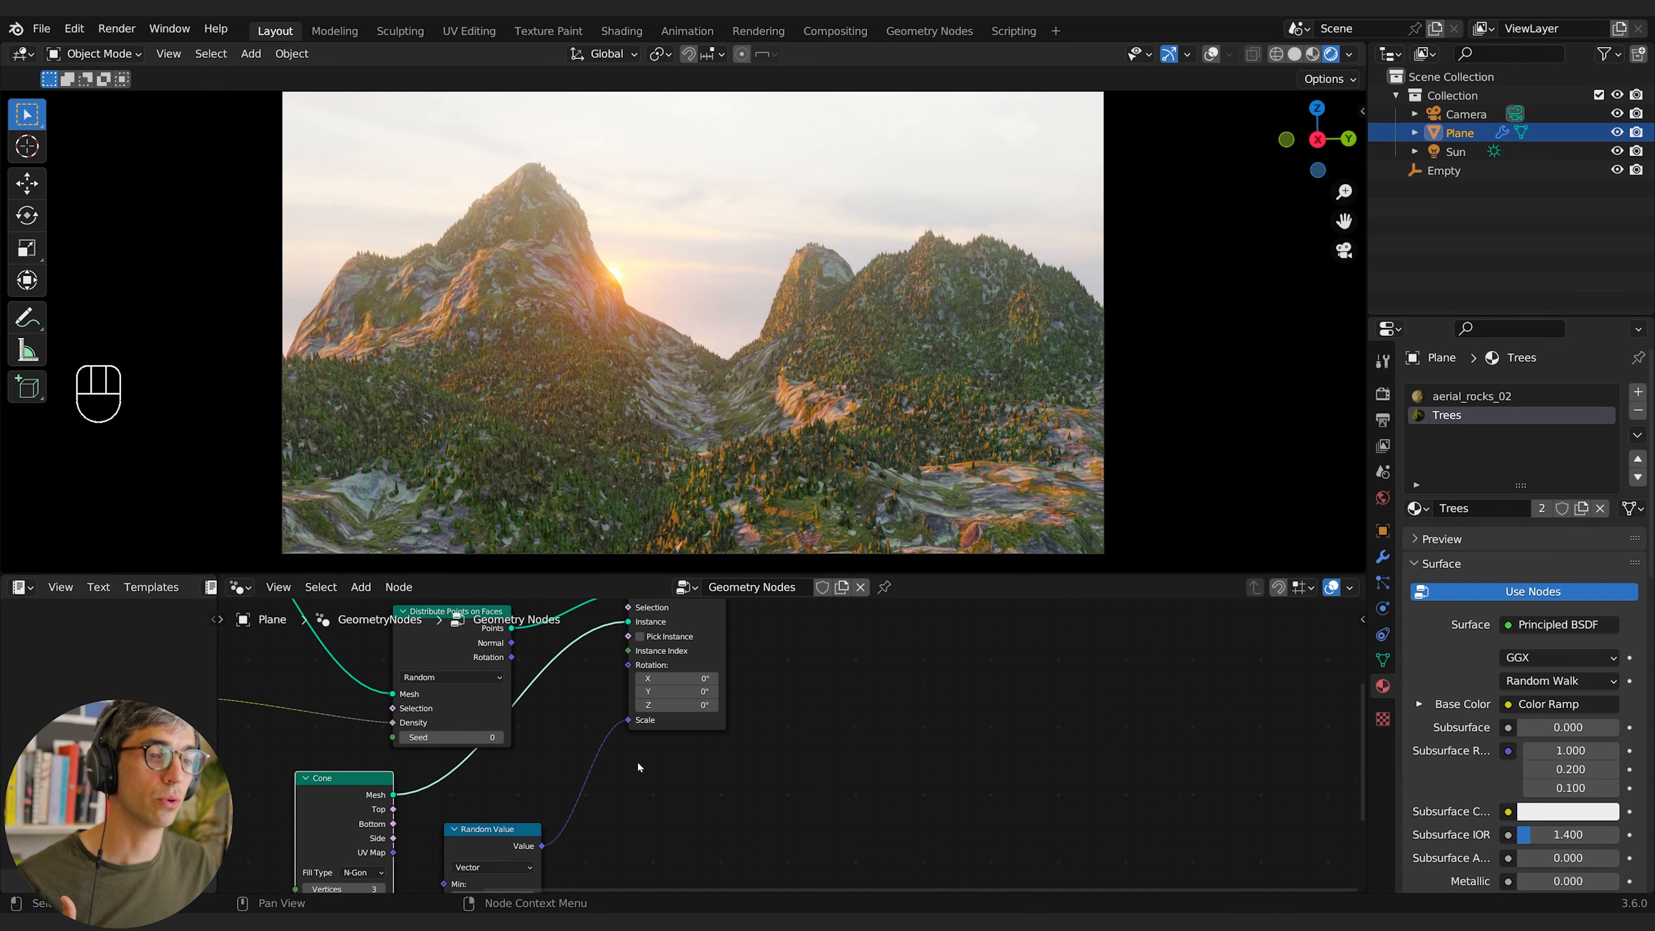
pyautogui.moveTo(734, 730); pyautogui.dragTo(659, 812, button='middle')
pyautogui.moveTo(601, 645); pyautogui.dragTo(757, 695)
pyautogui.moveTo(423, 886); pyautogui.dragTo(483, 794, button='middle')
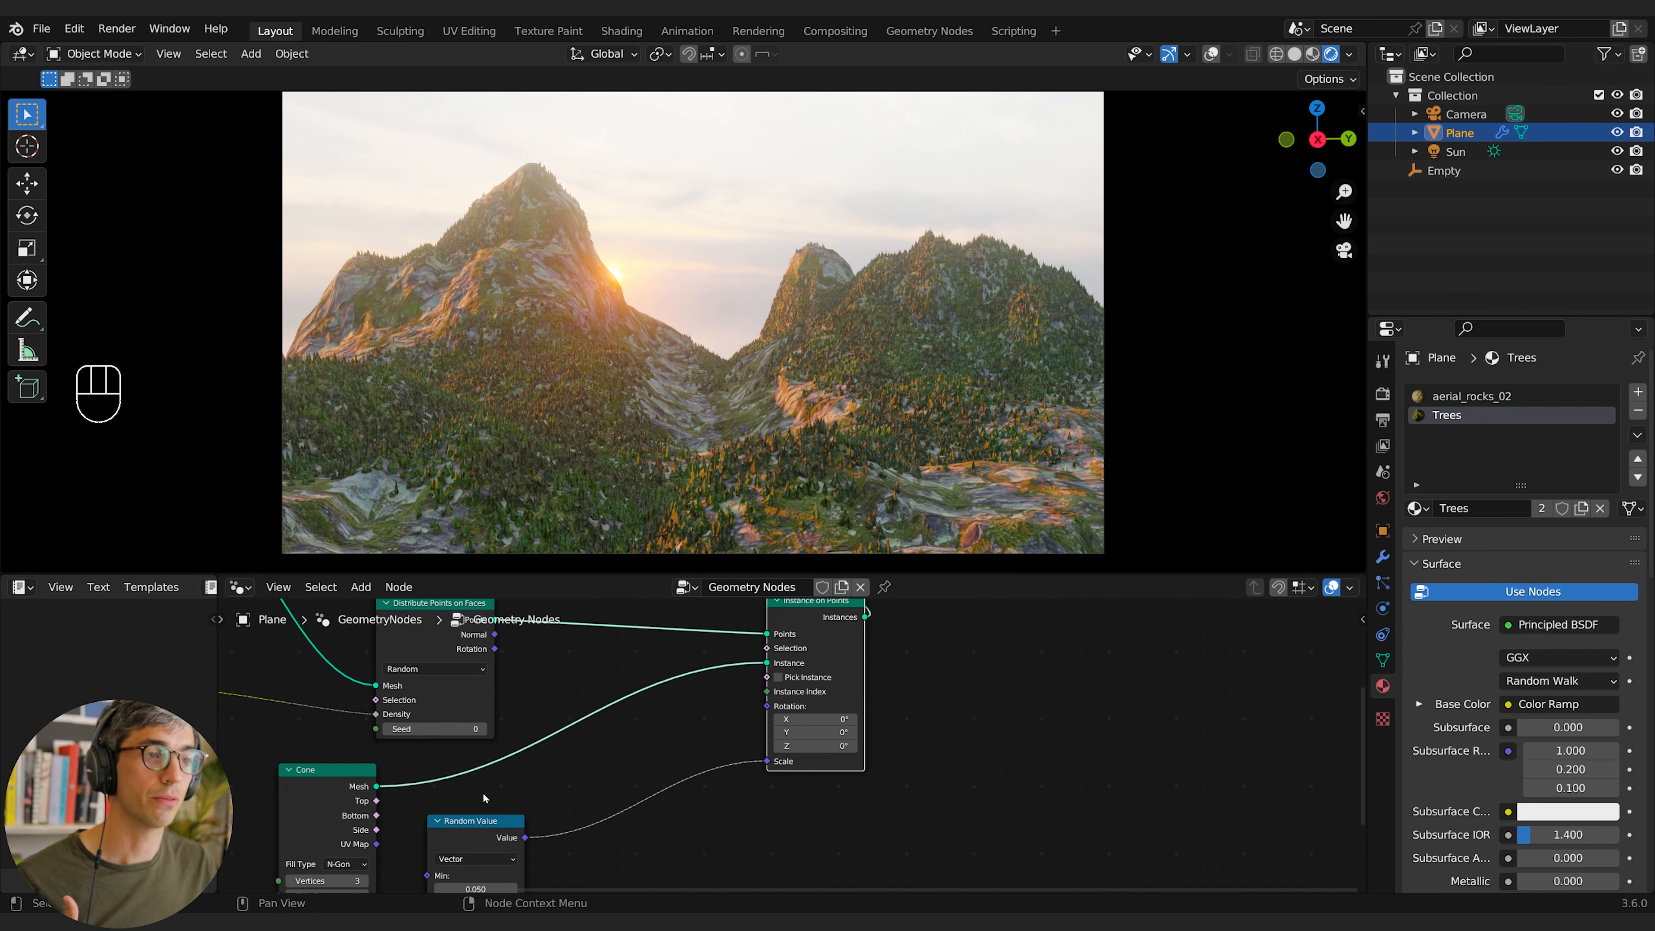
pyautogui.moveTo(487, 841); pyautogui.dragTo(615, 852)
pyautogui.moveTo(615, 847); pyautogui.dragTo(680, 768, button='middle')
pyautogui.moveTo(680, 768); pyautogui.dragTo(851, 810)
# Step: Duplicate the Random Value node beside the Cone and set all its Min and Max components to 0
pyautogui.hotkey('shift', 'd')
pyautogui.click(684, 777)
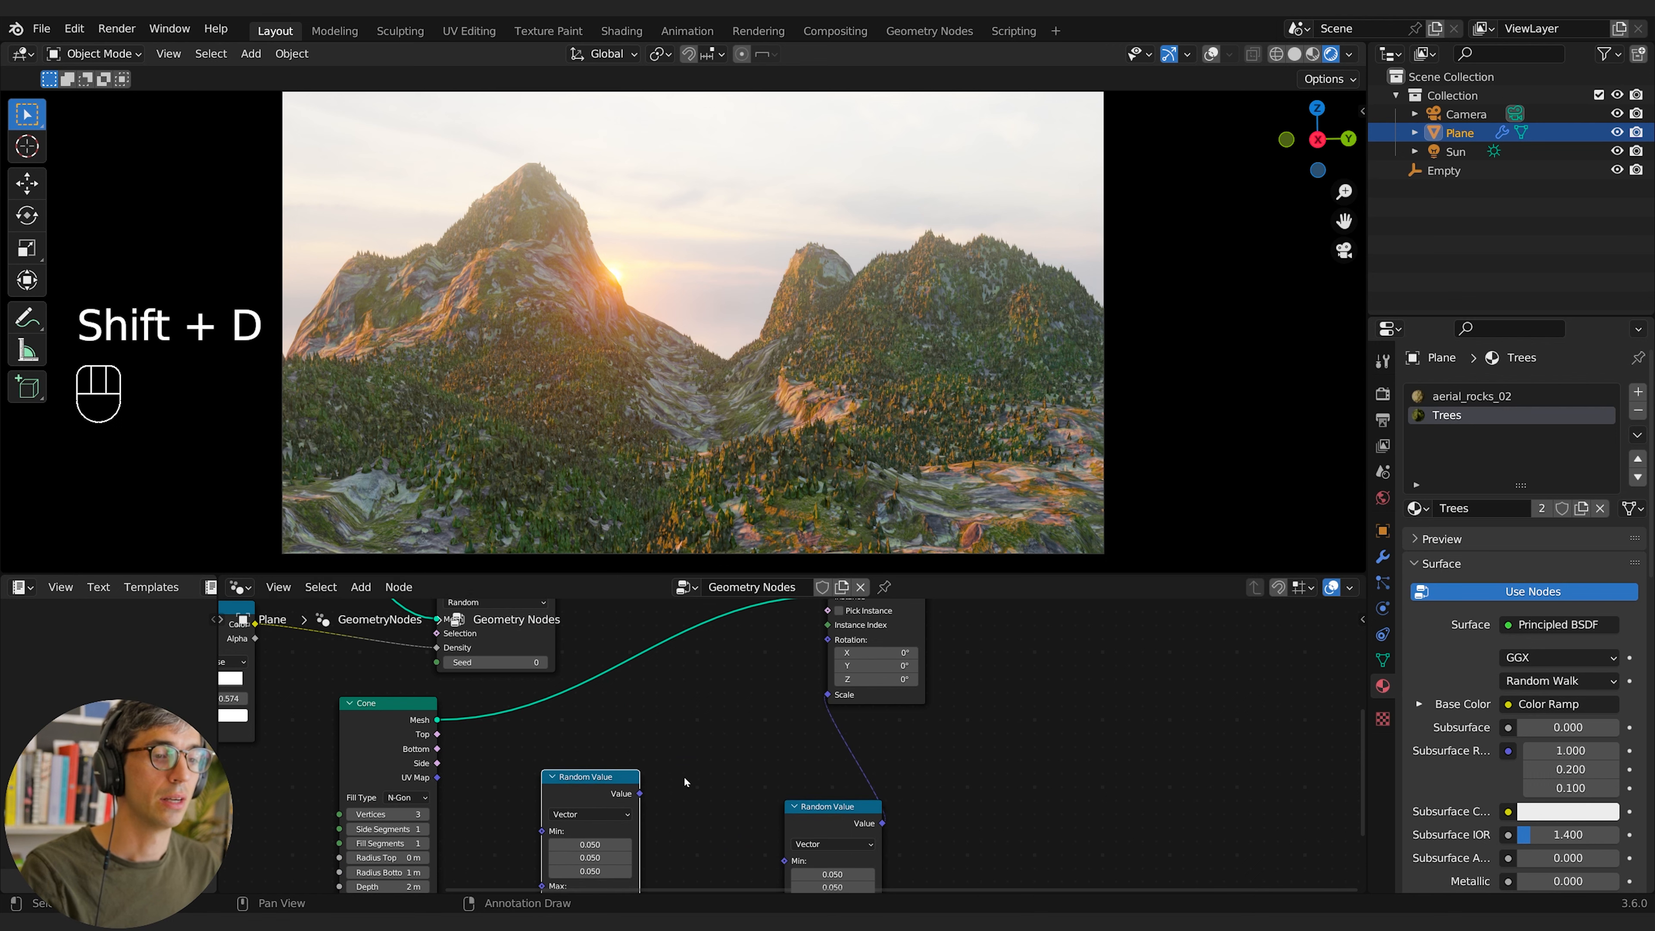
pyautogui.moveTo(648, 801); pyautogui.dragTo(687, 759, button='middle')
pyautogui.moveTo(655, 752); pyautogui.dragTo(655, 835)
pyautogui.write('0')
pyautogui.press('Return')
pyautogui.write('0')
pyautogui.press('Return')
# Step: Link the duplicated Random Value's Value output to the Rotation input of Instance on Points
pyautogui.moveTo(732, 719); pyautogui.dragTo(661, 814, button='middle')
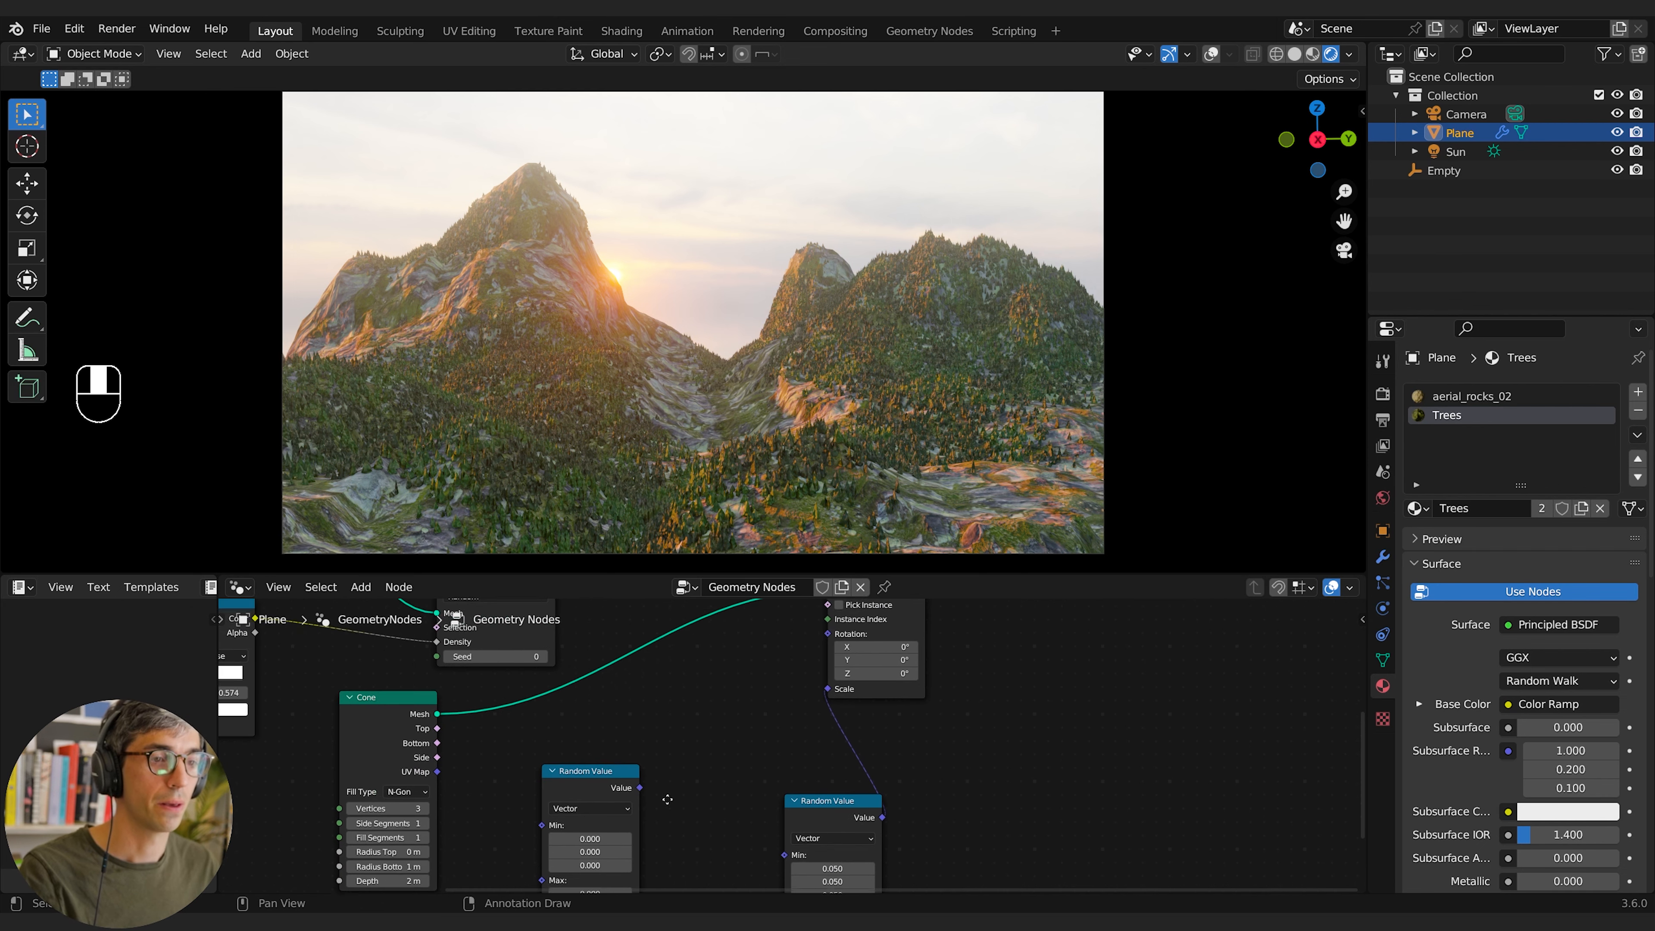
pyautogui.moveTo(639, 797); pyautogui.dragTo(825, 639)
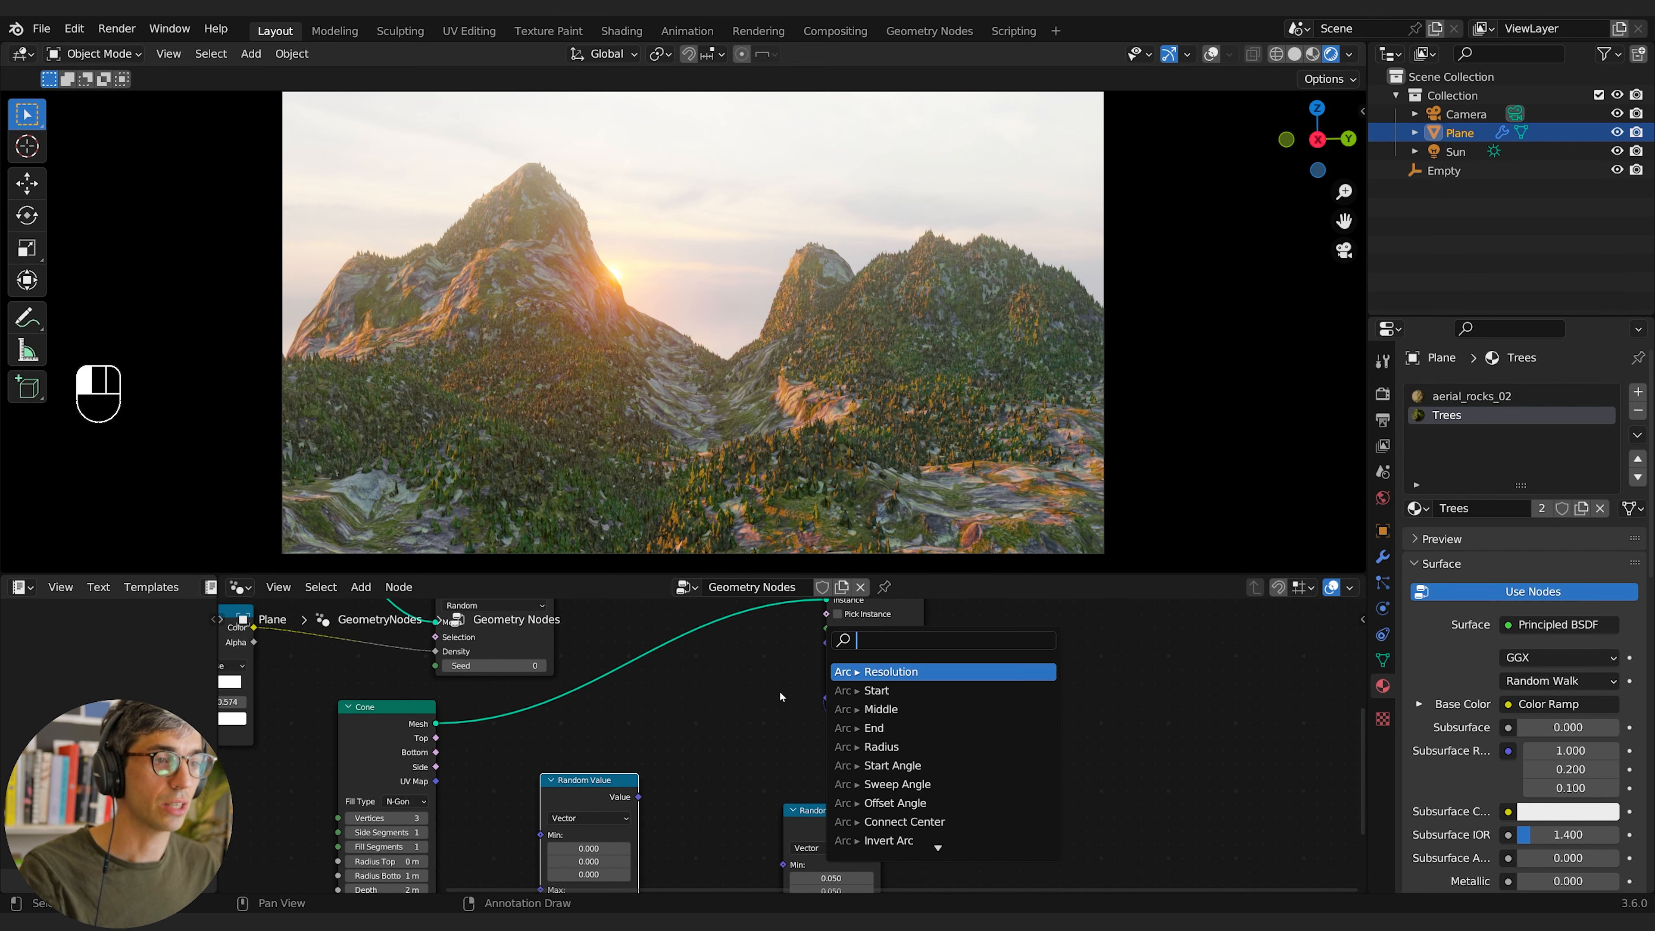
pyautogui.moveTo(639, 796); pyautogui.dragTo(826, 644)
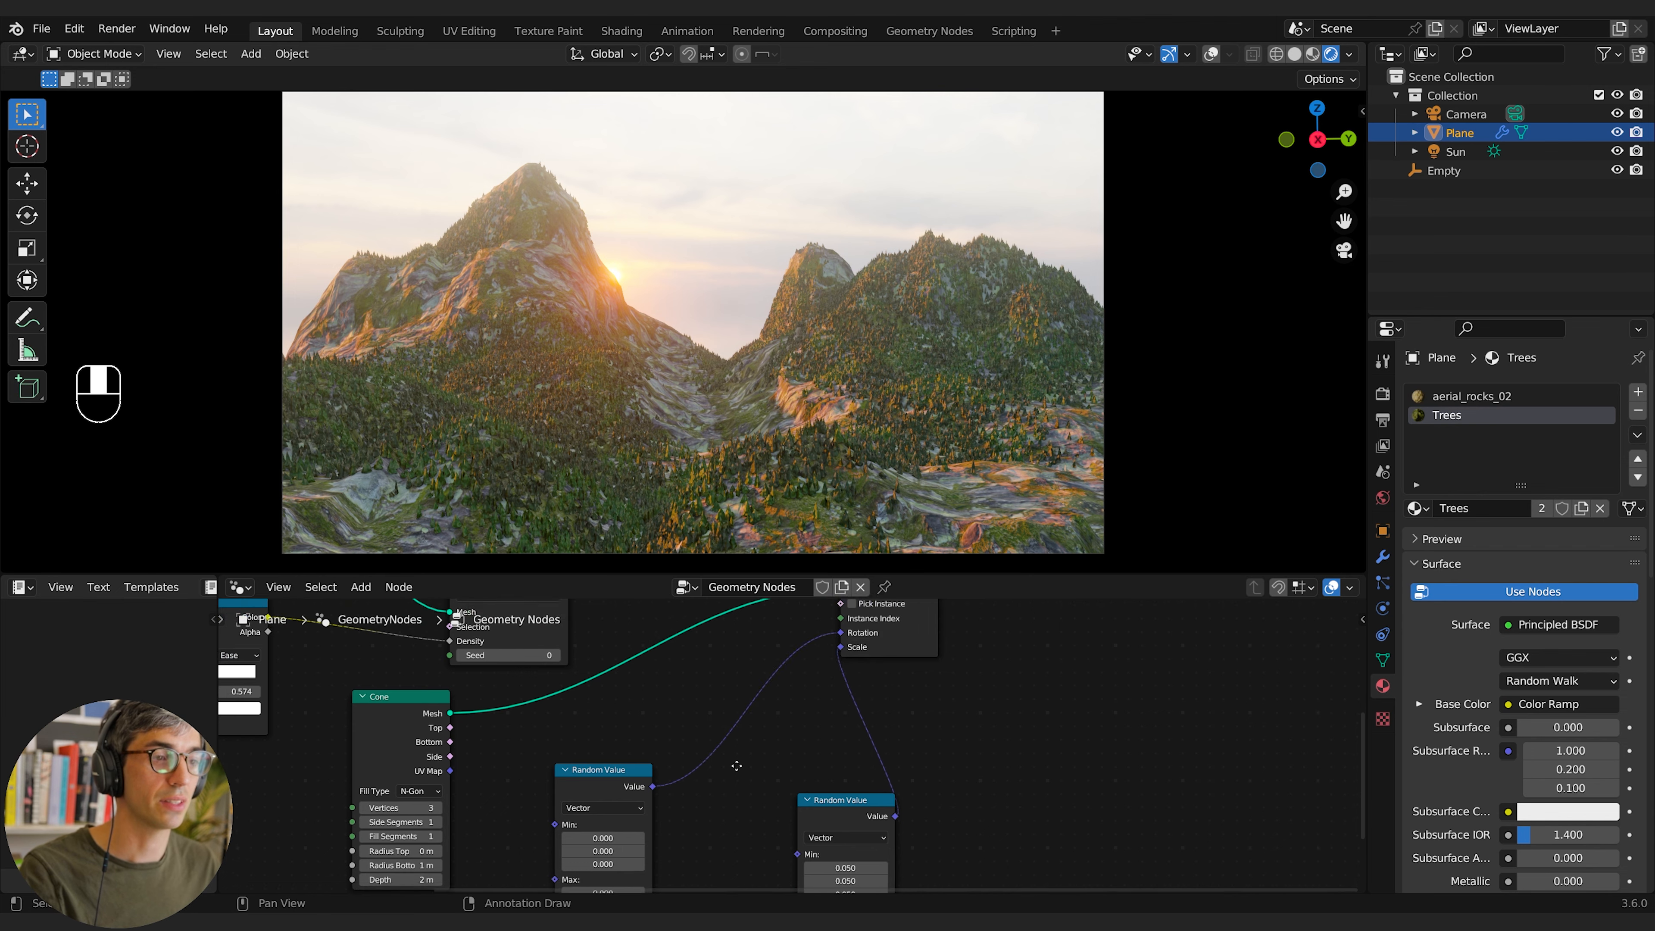
# Step: Set the rotation Random Value's Z component to 5 for Max and -5 for Min
pyautogui.moveTo(699, 814); pyautogui.dragTo(777, 691, button='middle')
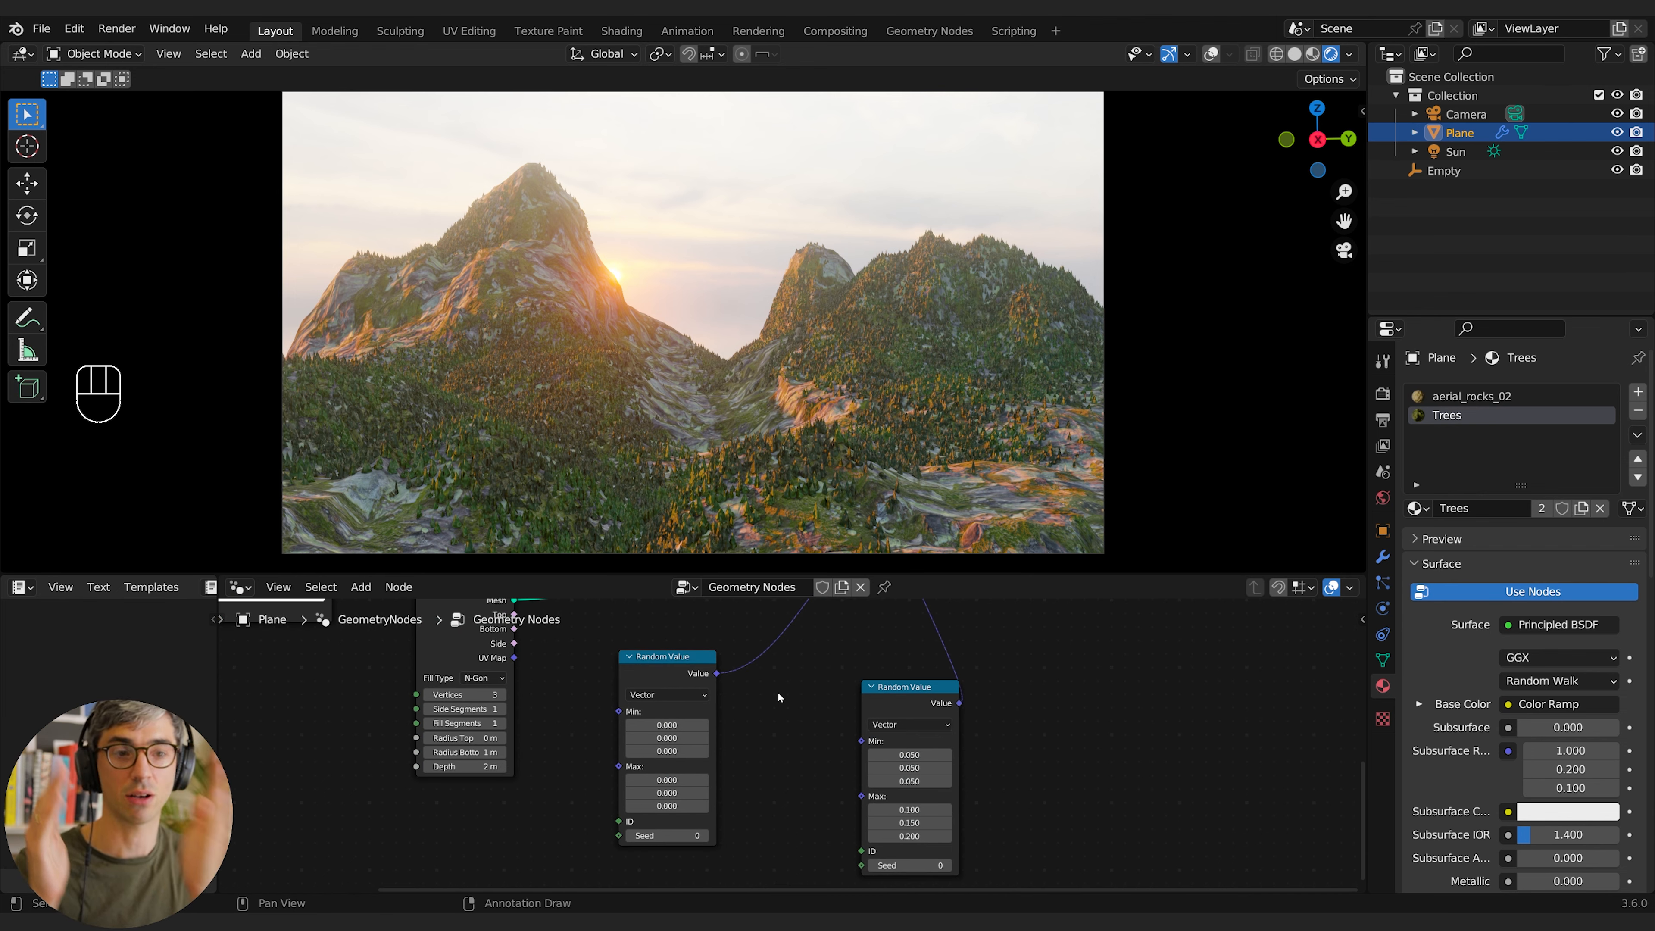
pyautogui.doubleClick(671, 806)
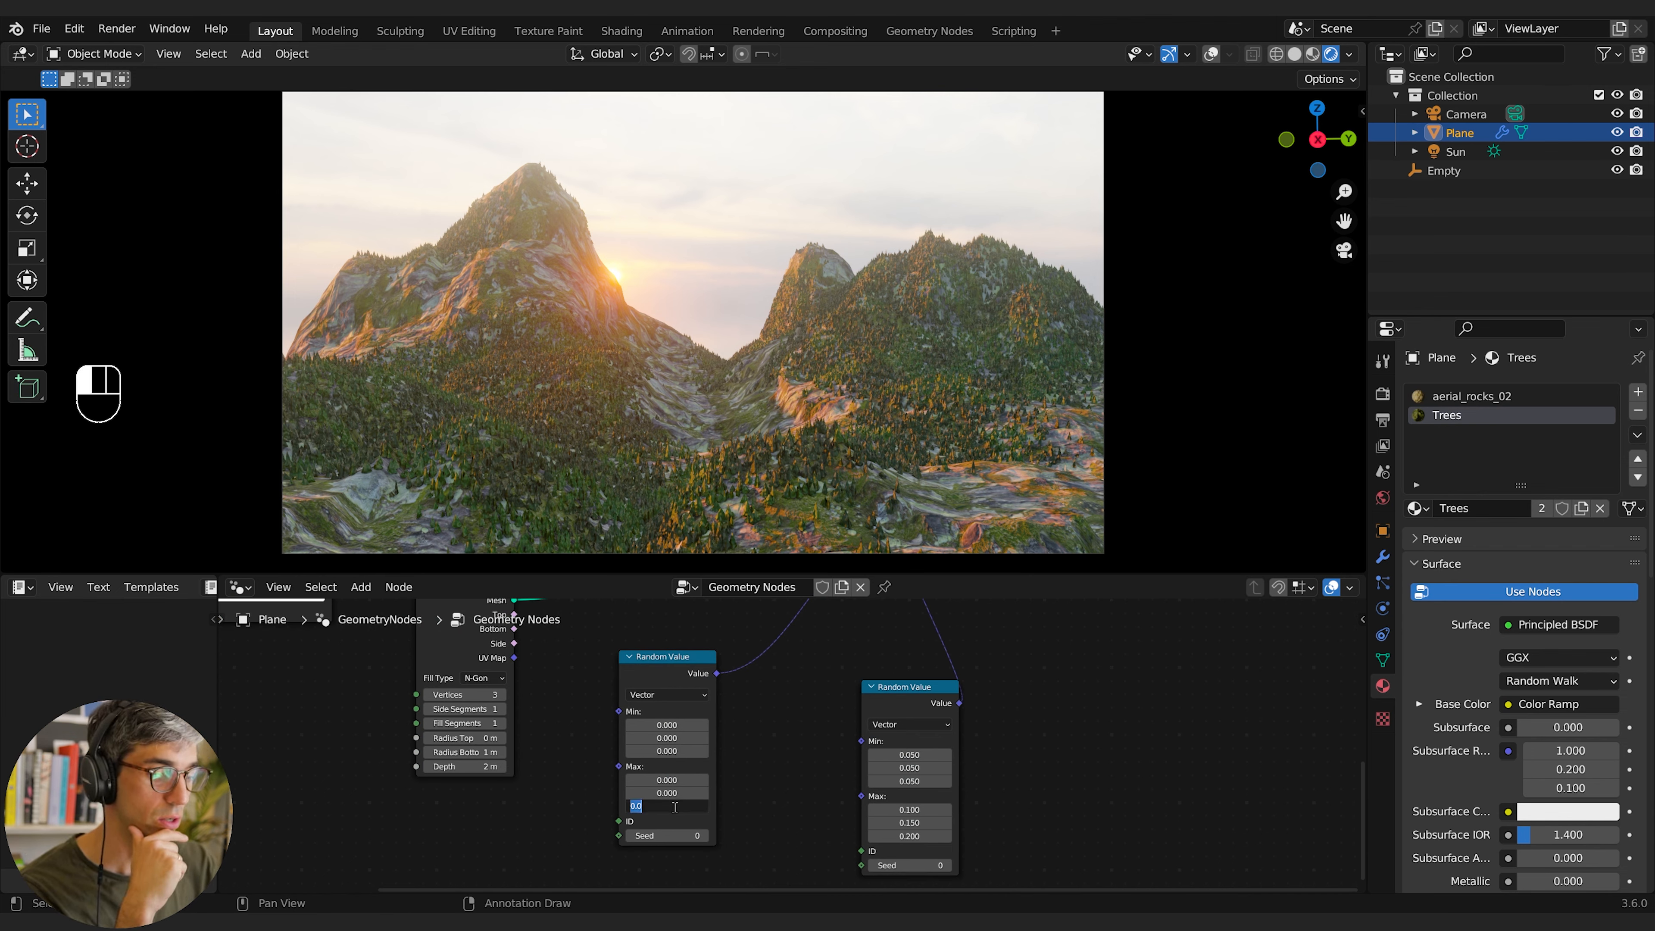
pyautogui.write('5')
pyautogui.press('Return')
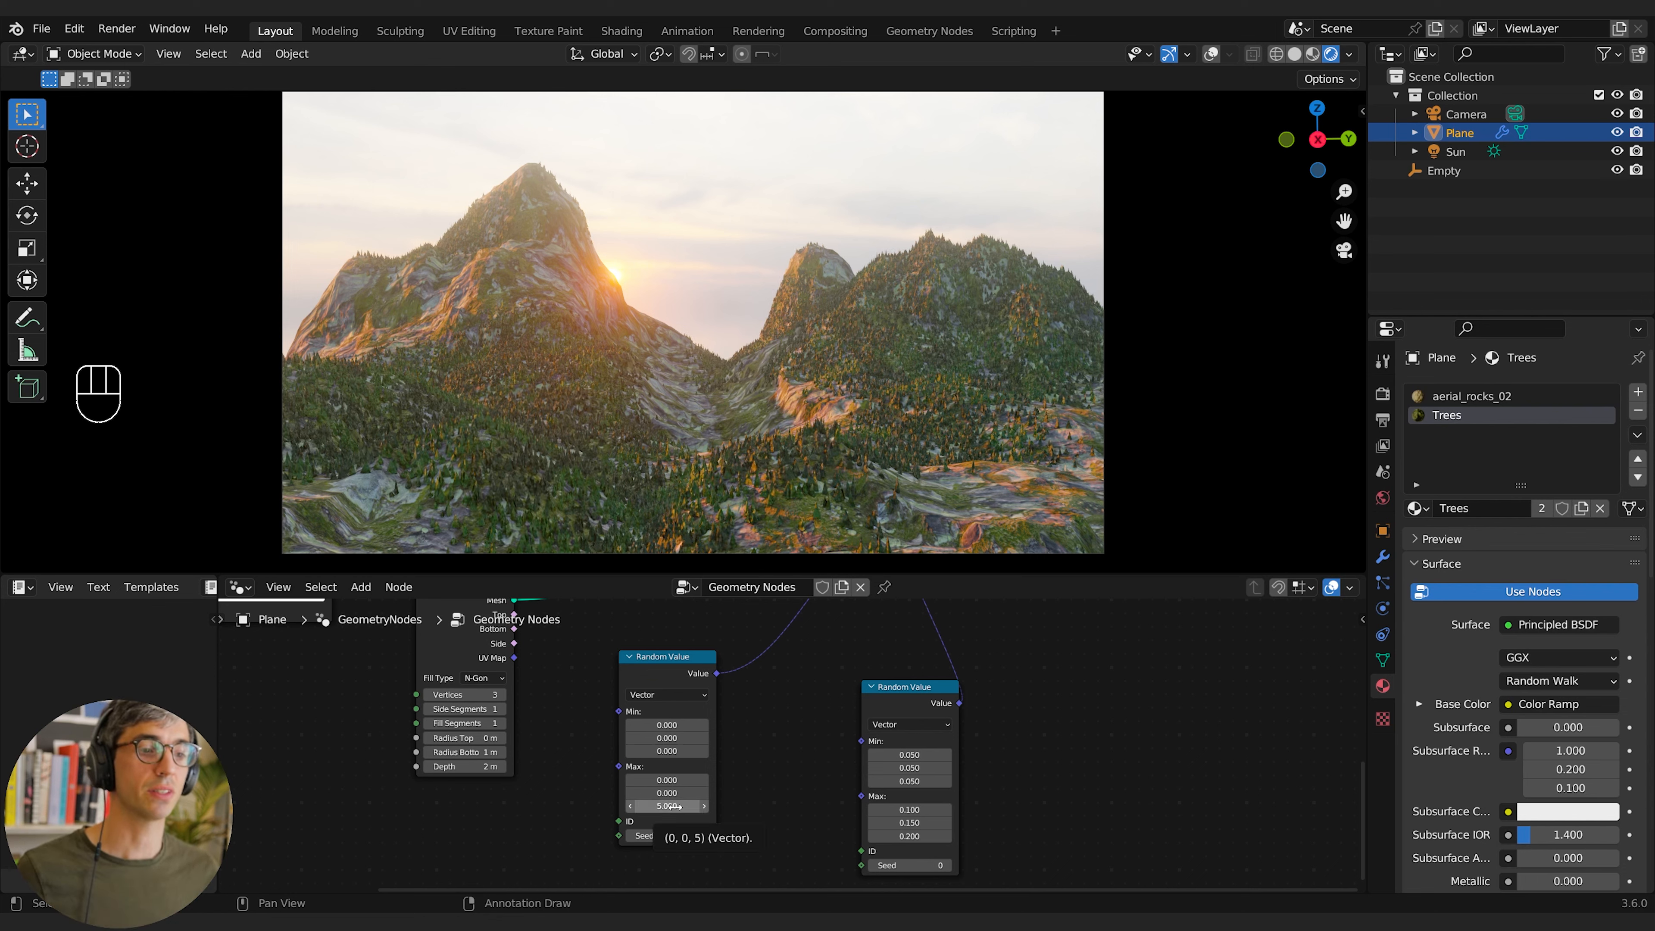
pyautogui.doubleClick(671, 751)
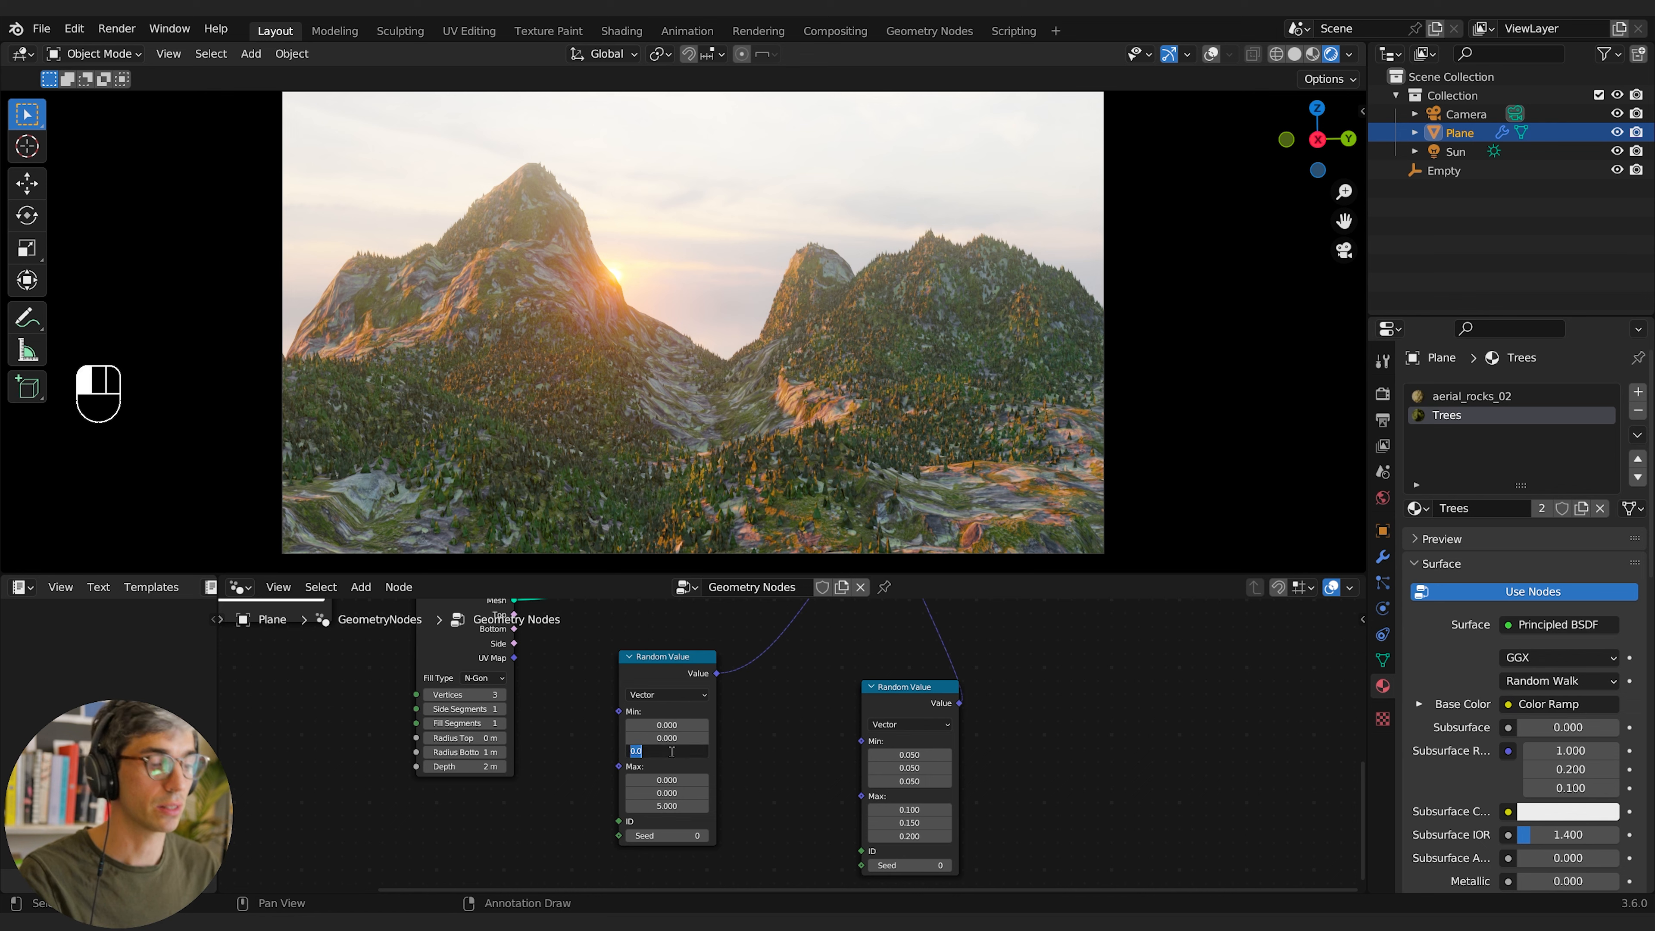
pyautogui.write('-5')
pyautogui.press('Return')
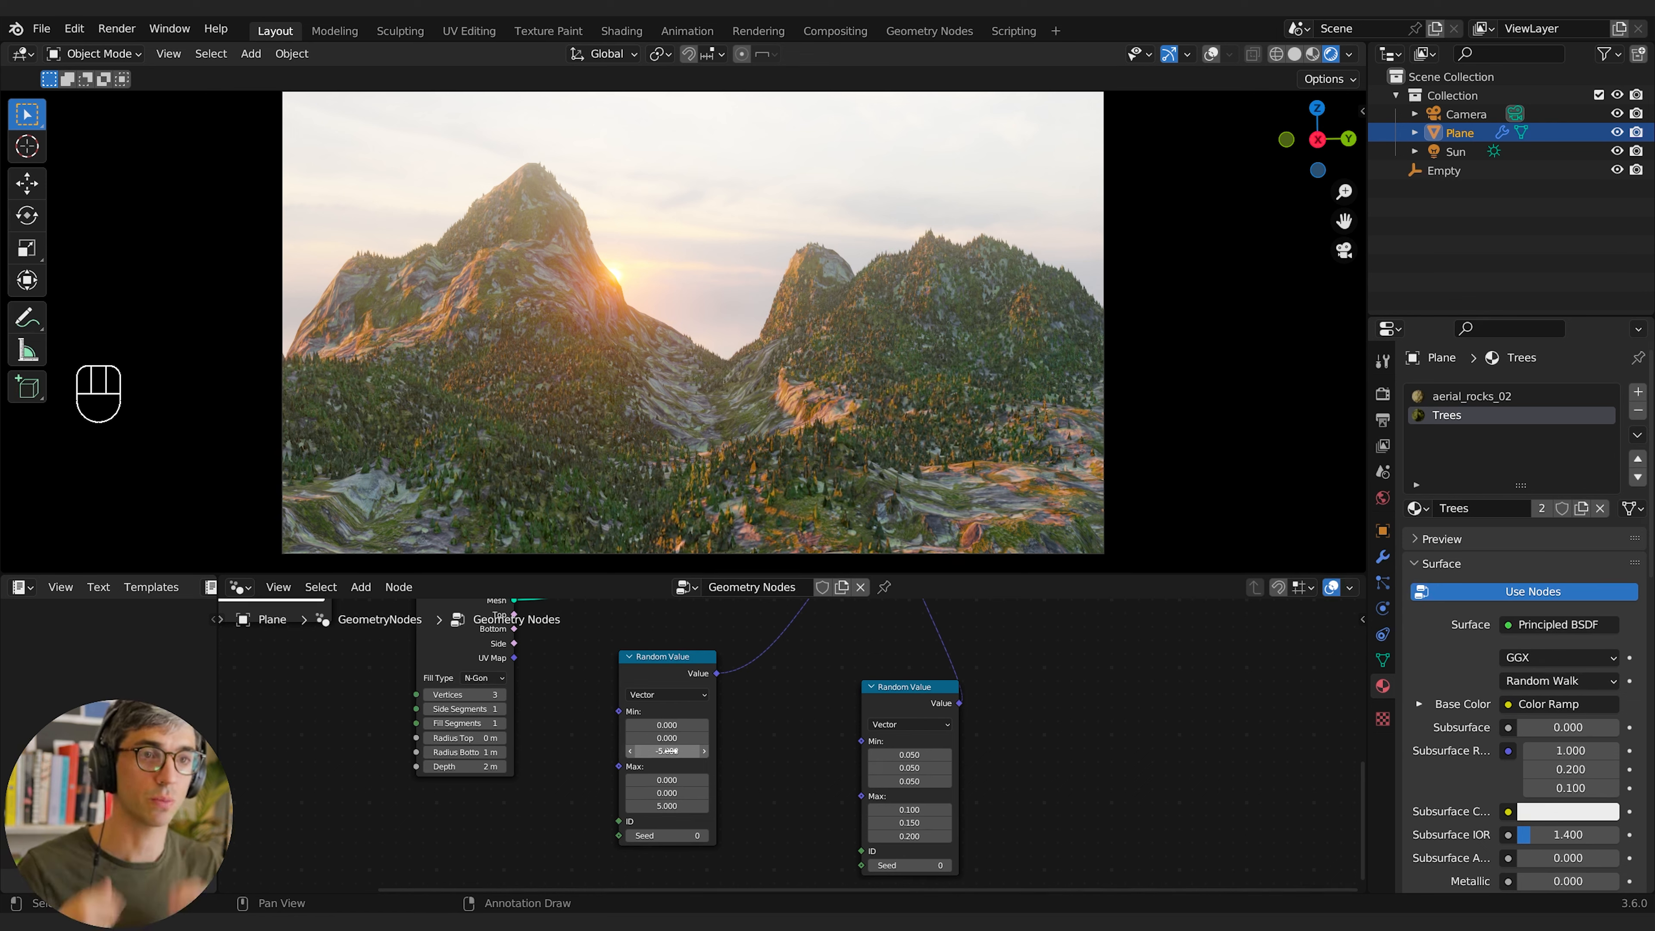
# Step: Insert a Subdivide Mesh node between the Cone and Instance on Points, and move the rotation Random Value aside
pyautogui.moveTo(770, 724); pyautogui.dragTo(739, 846, button='middle')
pyautogui.moveTo(625, 755); pyautogui.dragTo(806, 733, button='middle')
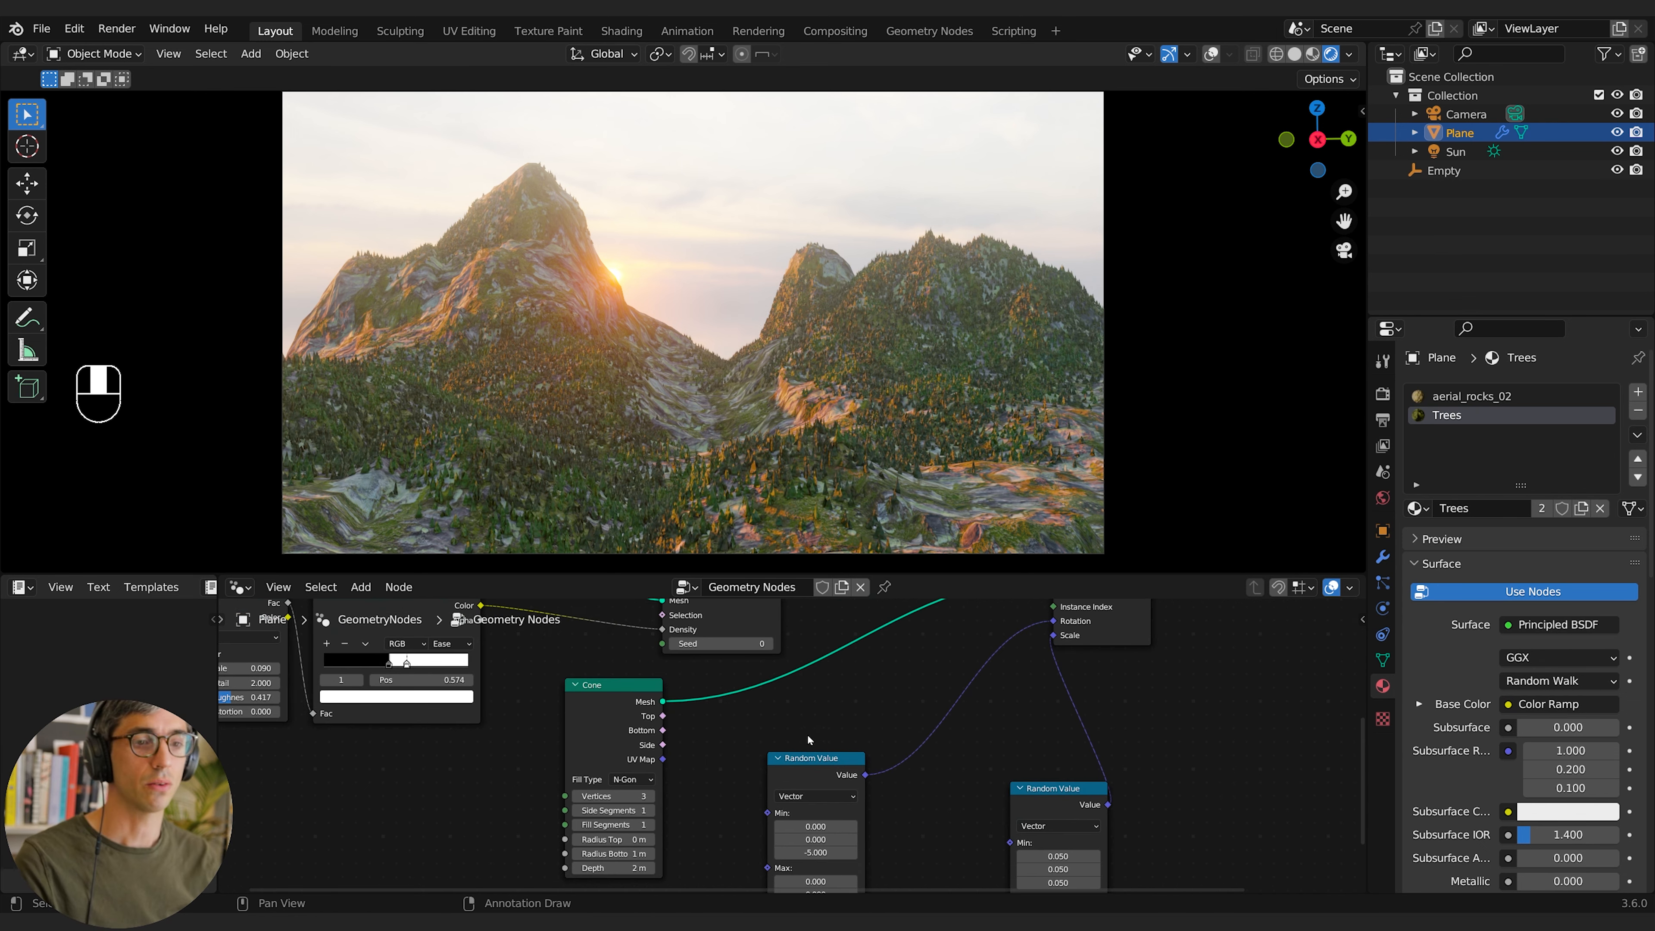
pyautogui.moveTo(609, 710); pyautogui.dragTo(571, 716)
pyautogui.moveTo(683, 731)
pyautogui.mouseDown(button='middle')
pyautogui.moveTo(651, 766)
pyautogui.moveTo(669, 758)
pyautogui.mouseUp(button='middle')
pyautogui.hotkey('shift', 'a')
pyautogui.click(612, 514)
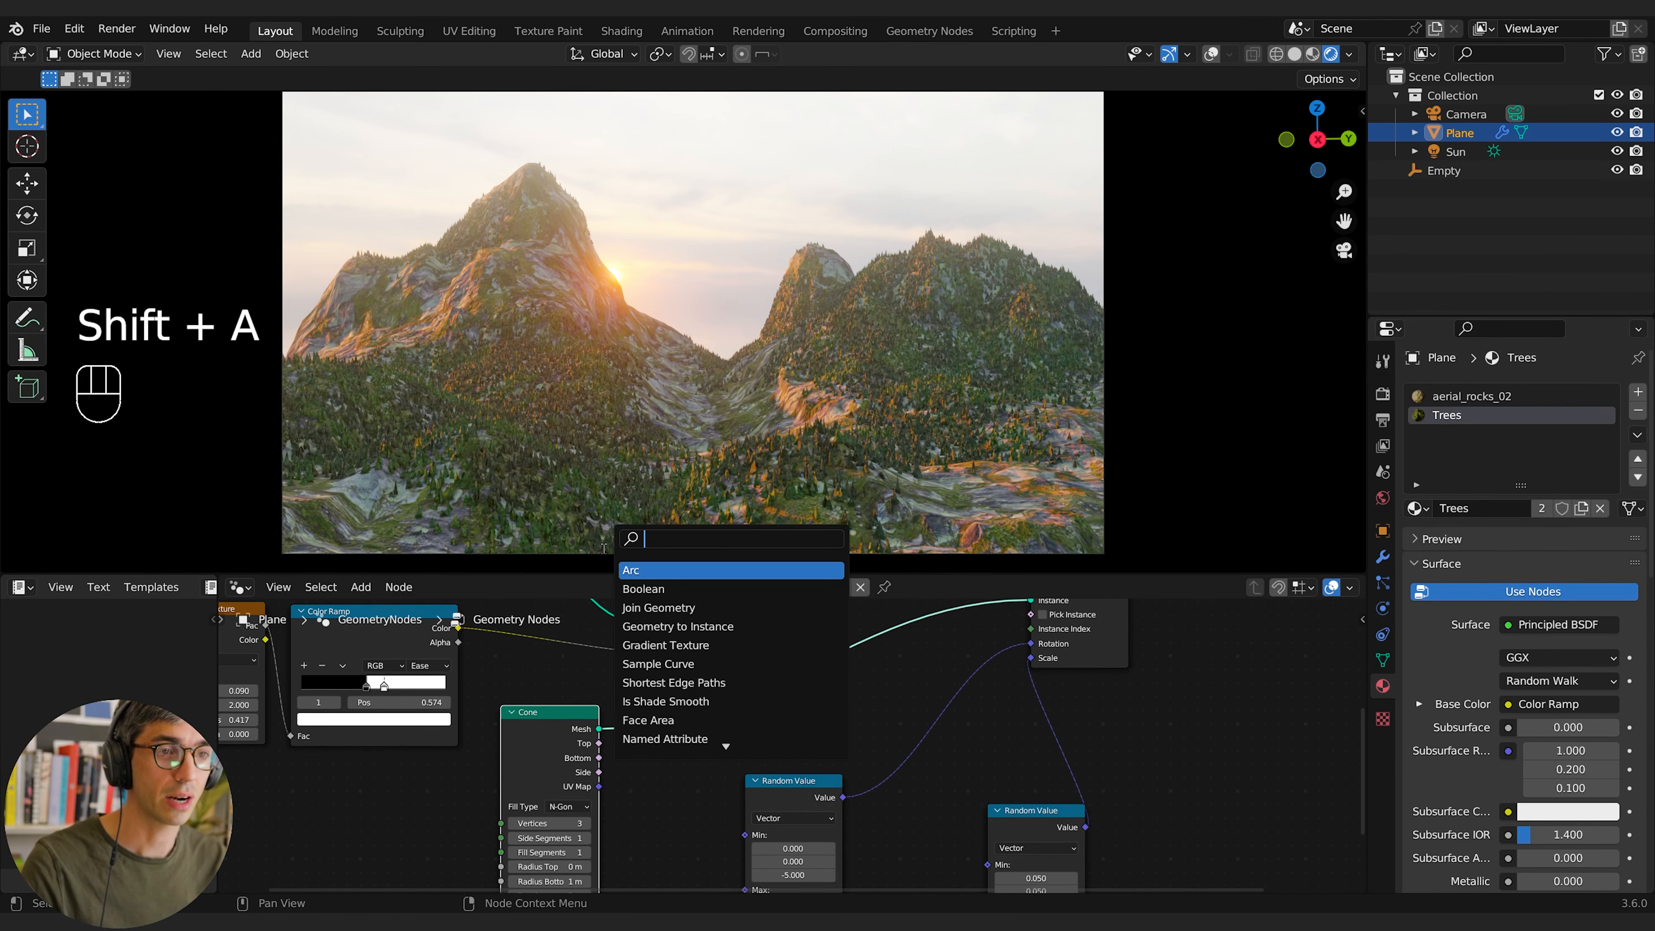
pyautogui.write('sub')
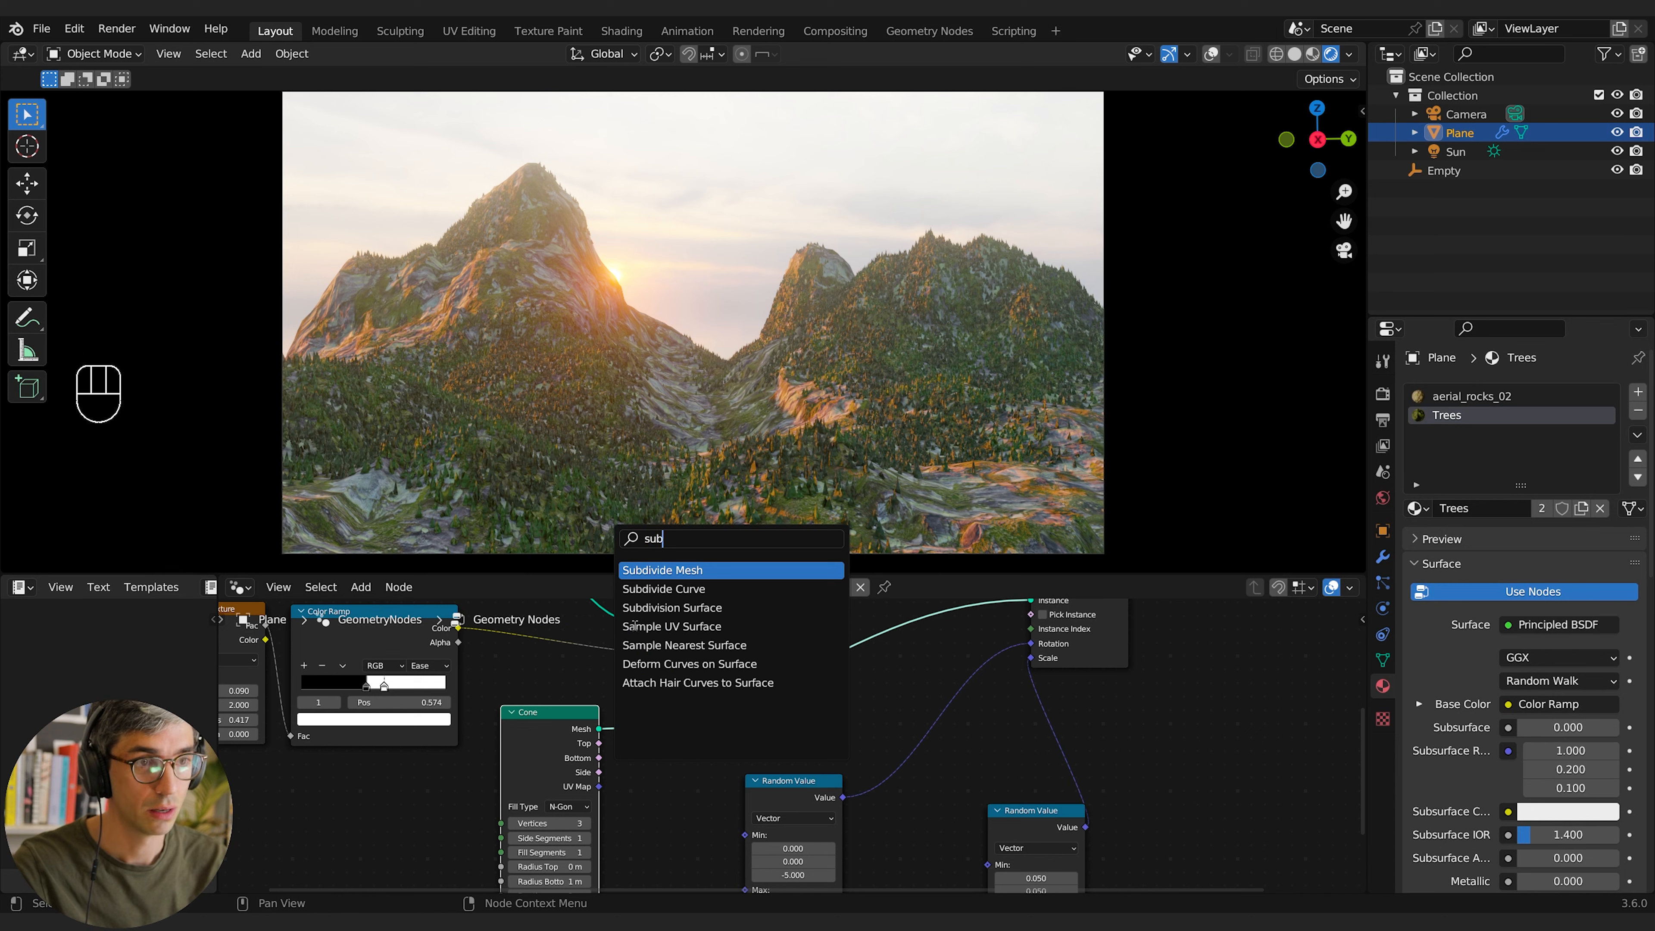
pyautogui.press('Return')
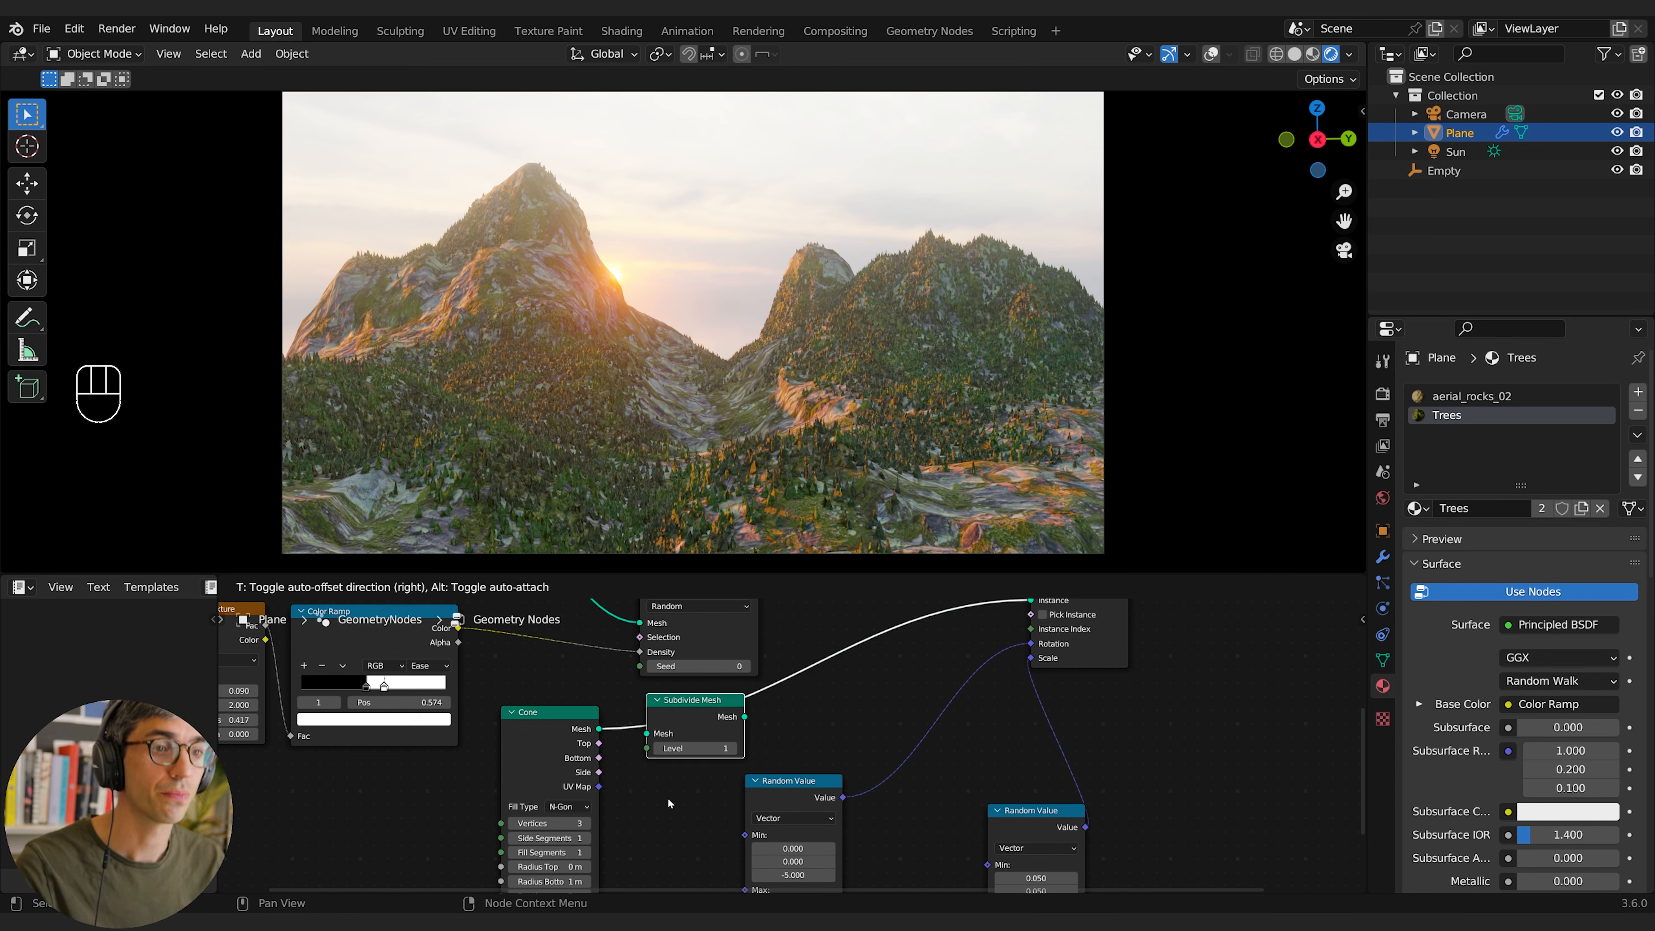
pyautogui.click(667, 796)
pyautogui.moveTo(775, 782); pyautogui.dragTo(843, 811)
pyautogui.moveTo(700, 707); pyautogui.dragTo(687, 728)
pyautogui.click(808, 758)
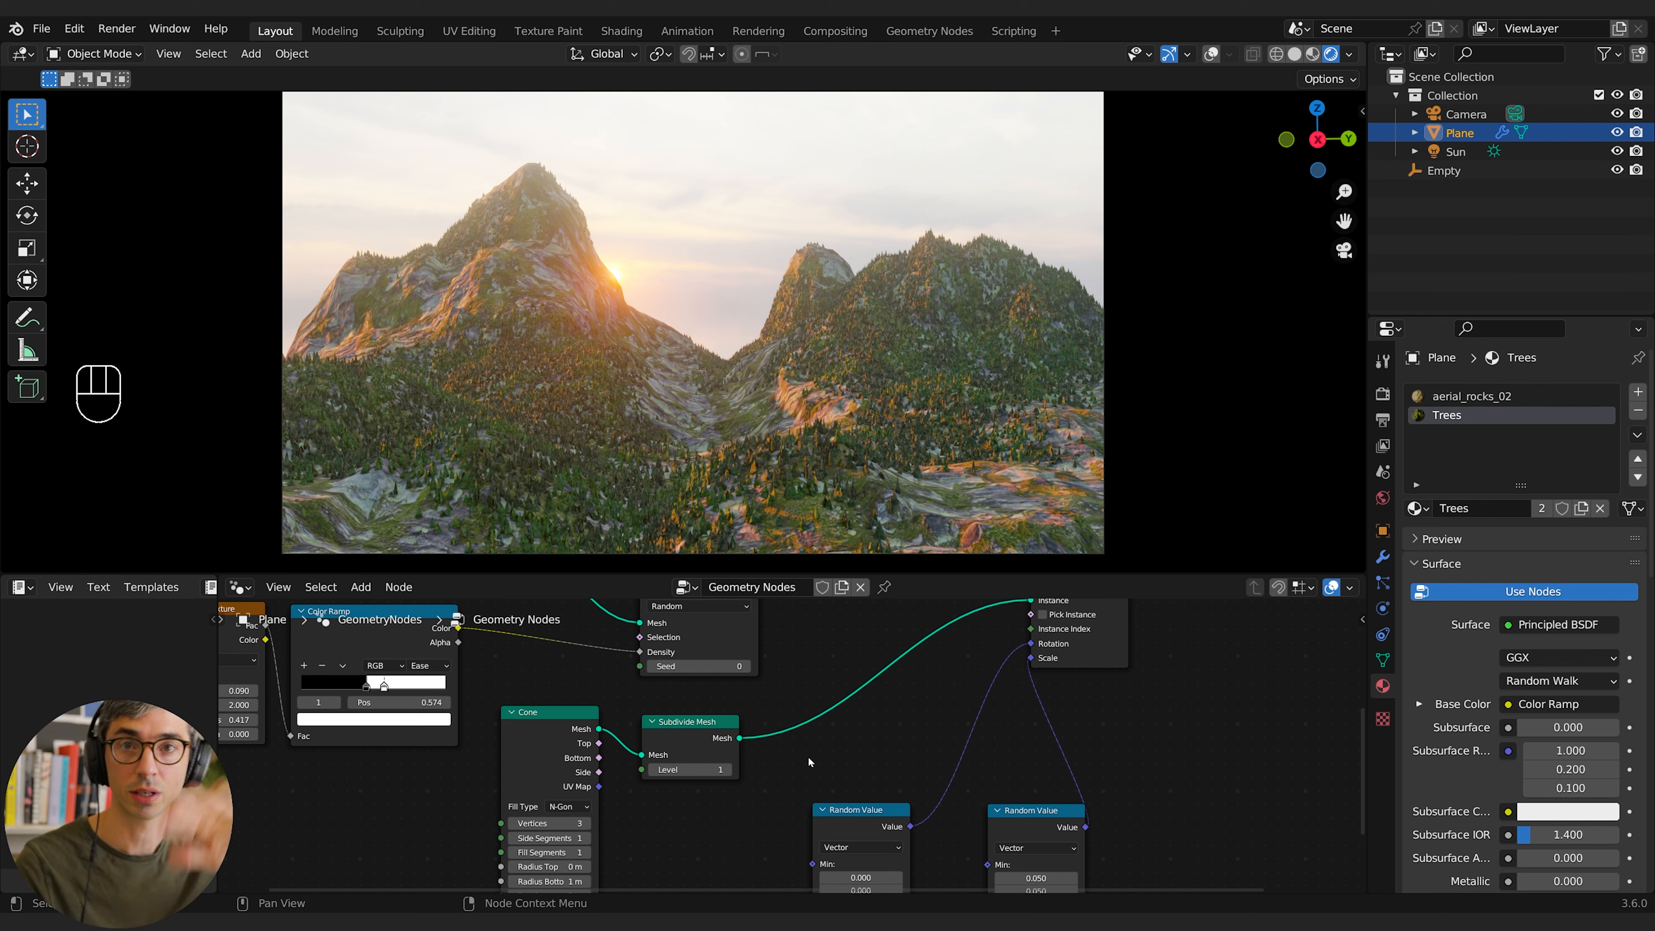
# Step: Add a Normal node and a Vector Math node below Subdivide Mesh
pyautogui.hotkey('shift', 'a')
pyautogui.click(761, 537)
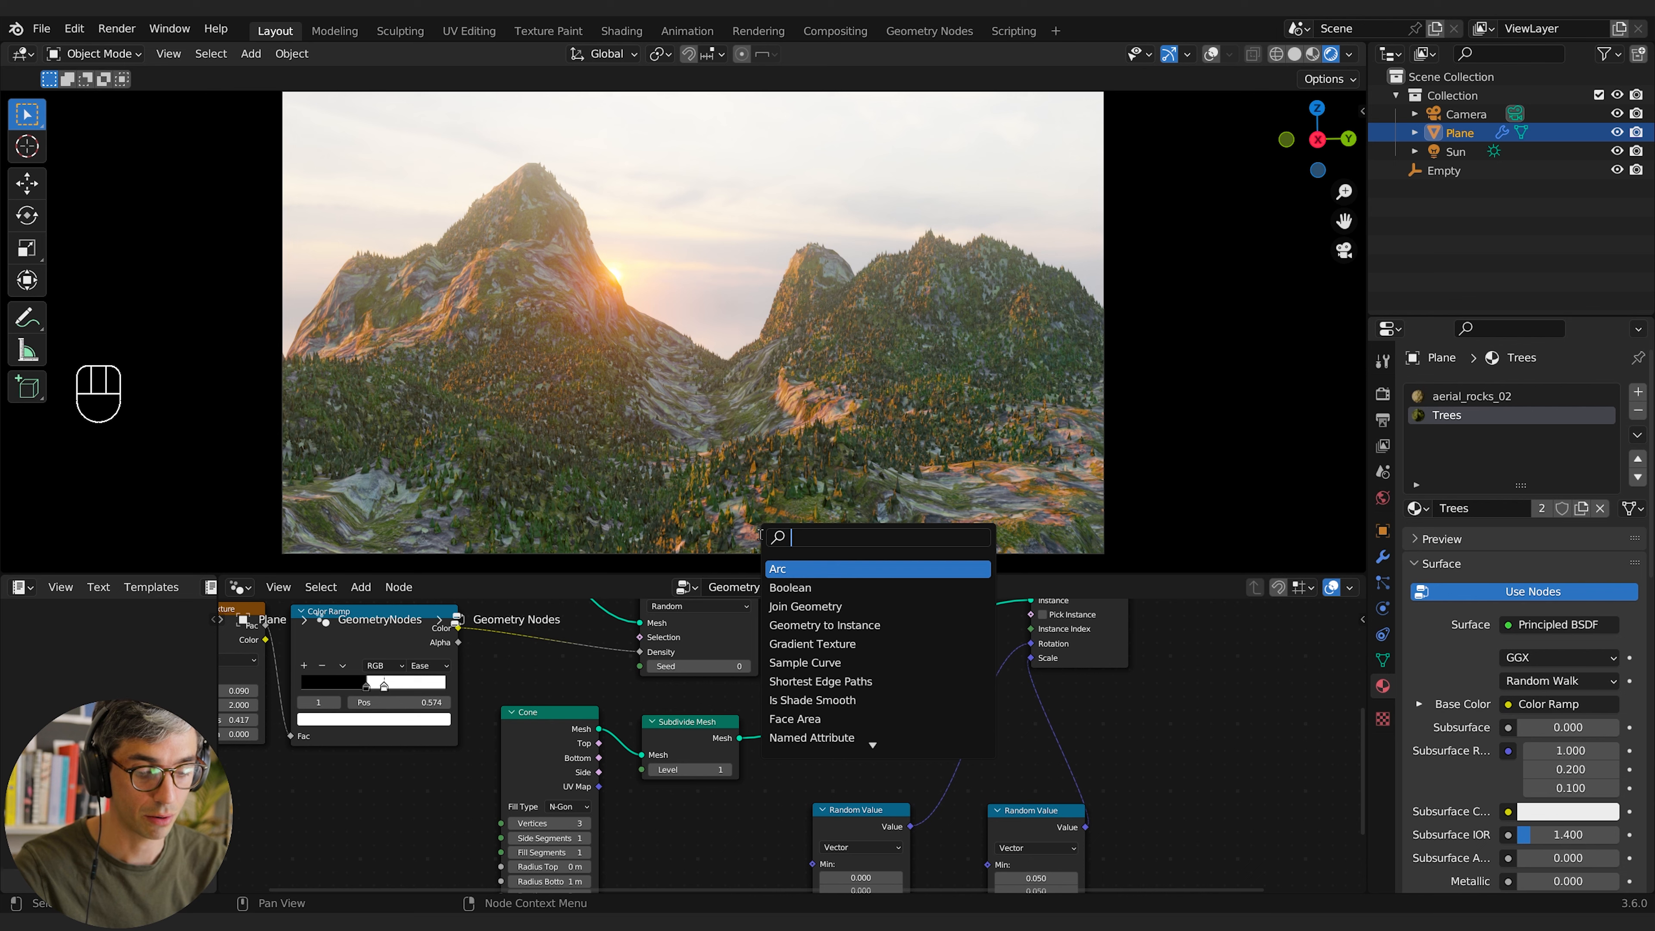
pyautogui.write('nor')
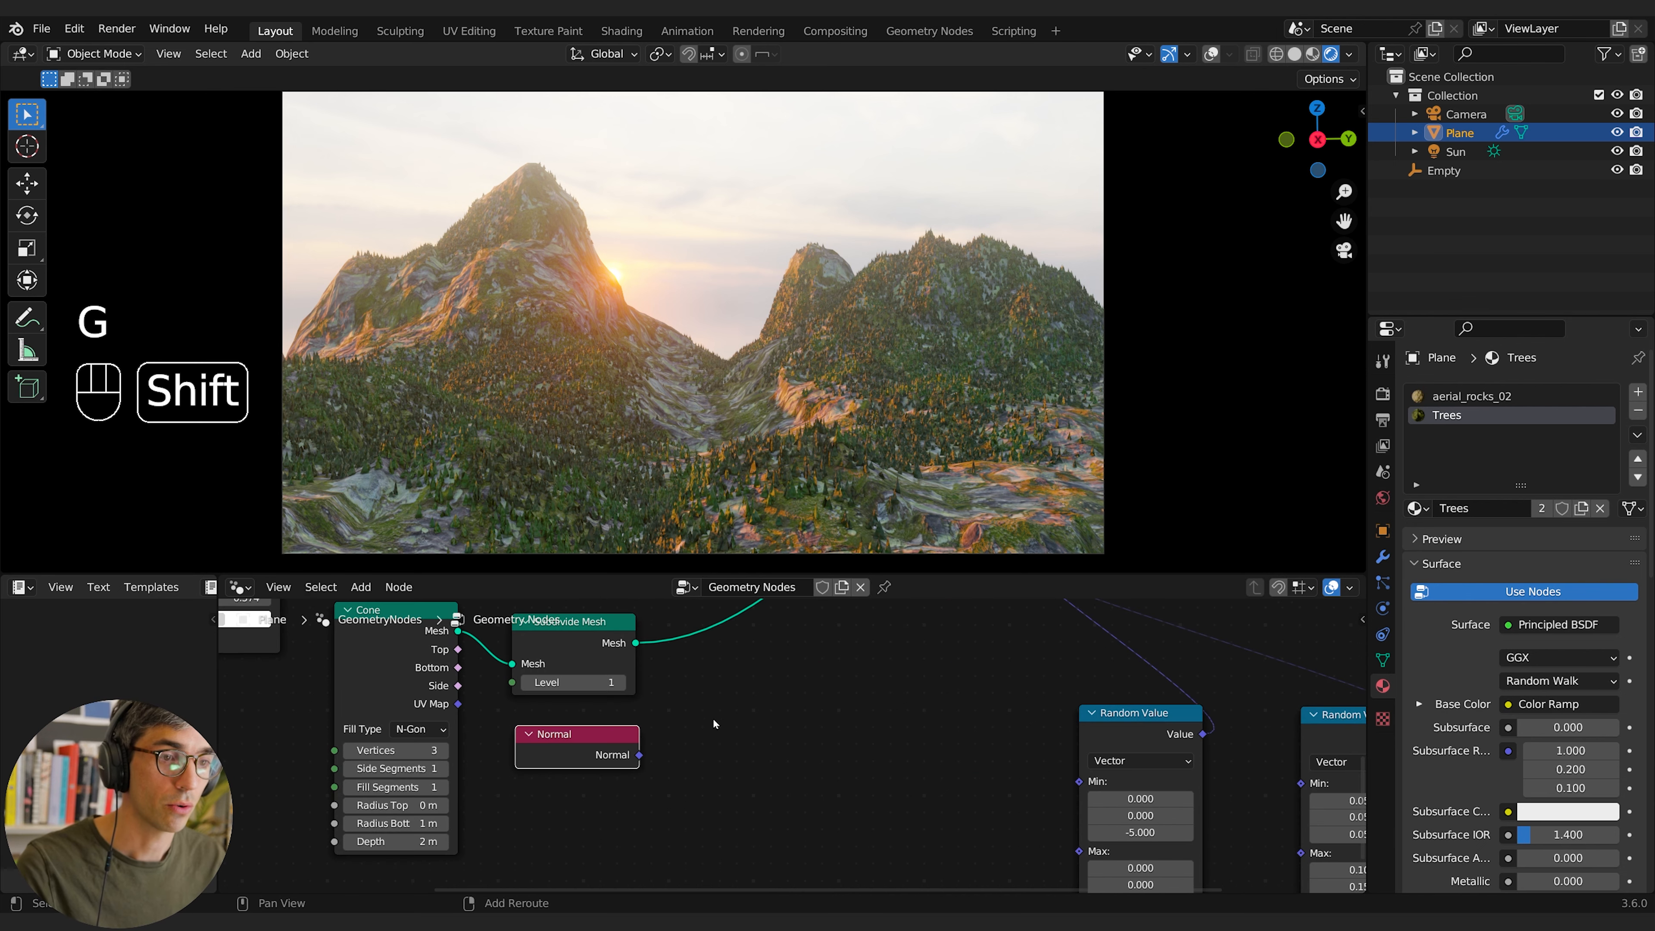
pyautogui.hotkey('shift', 'a')
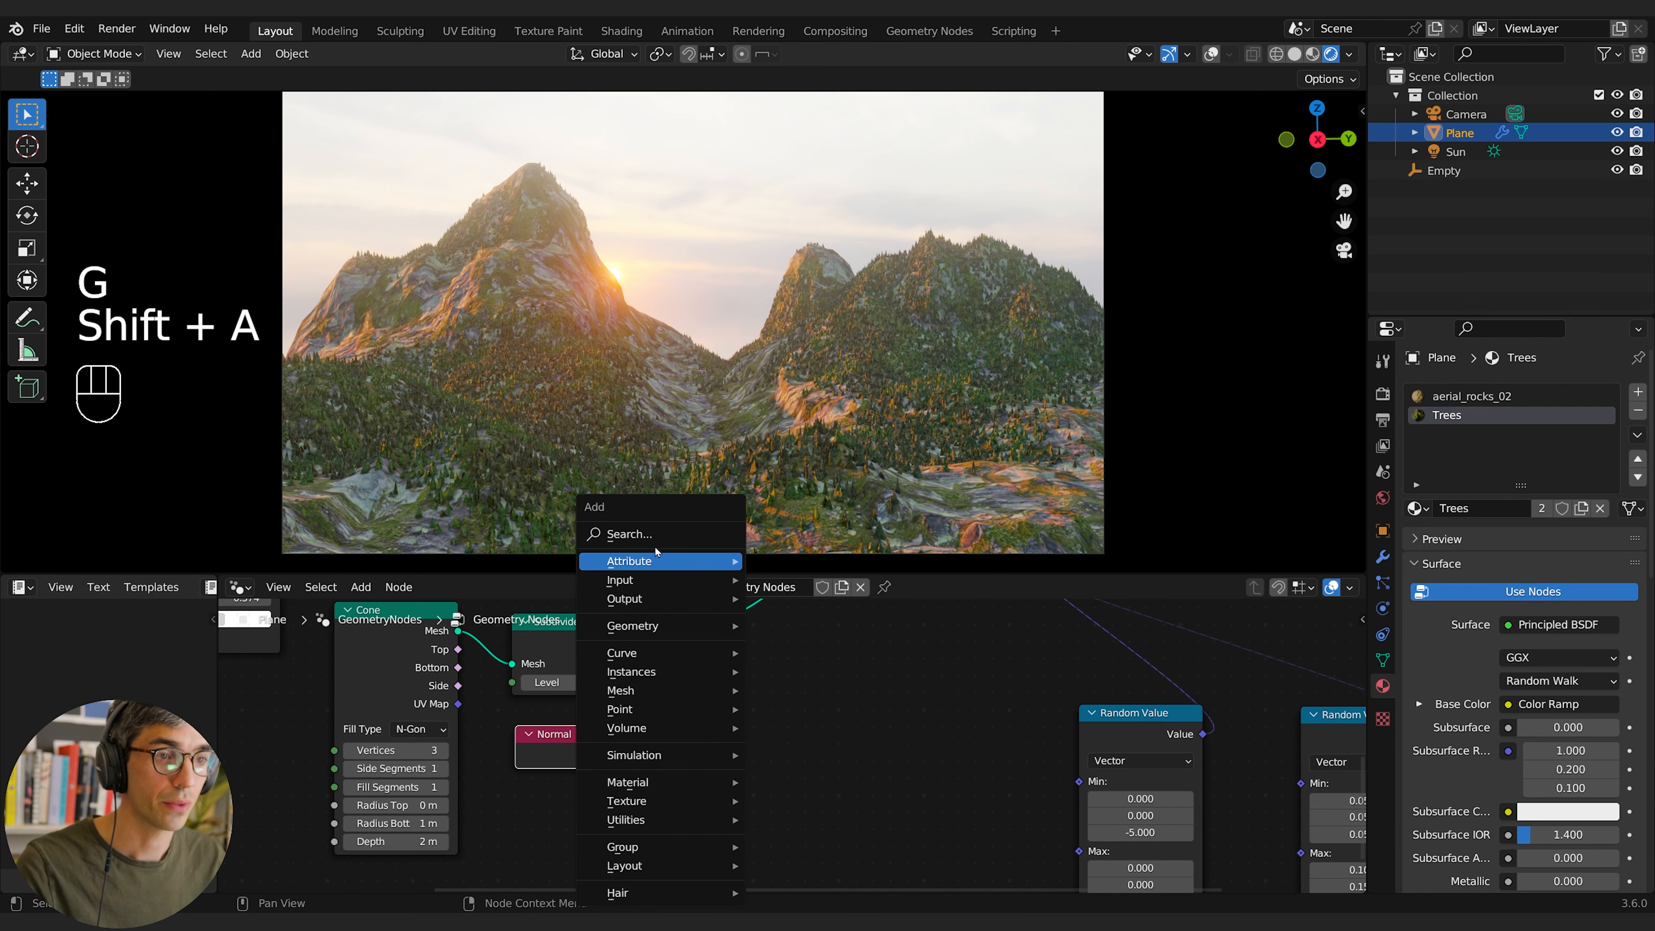
pyautogui.click(658, 537)
pyautogui.write('vec')
pyautogui.click(709, 584)
pyautogui.click(747, 775)
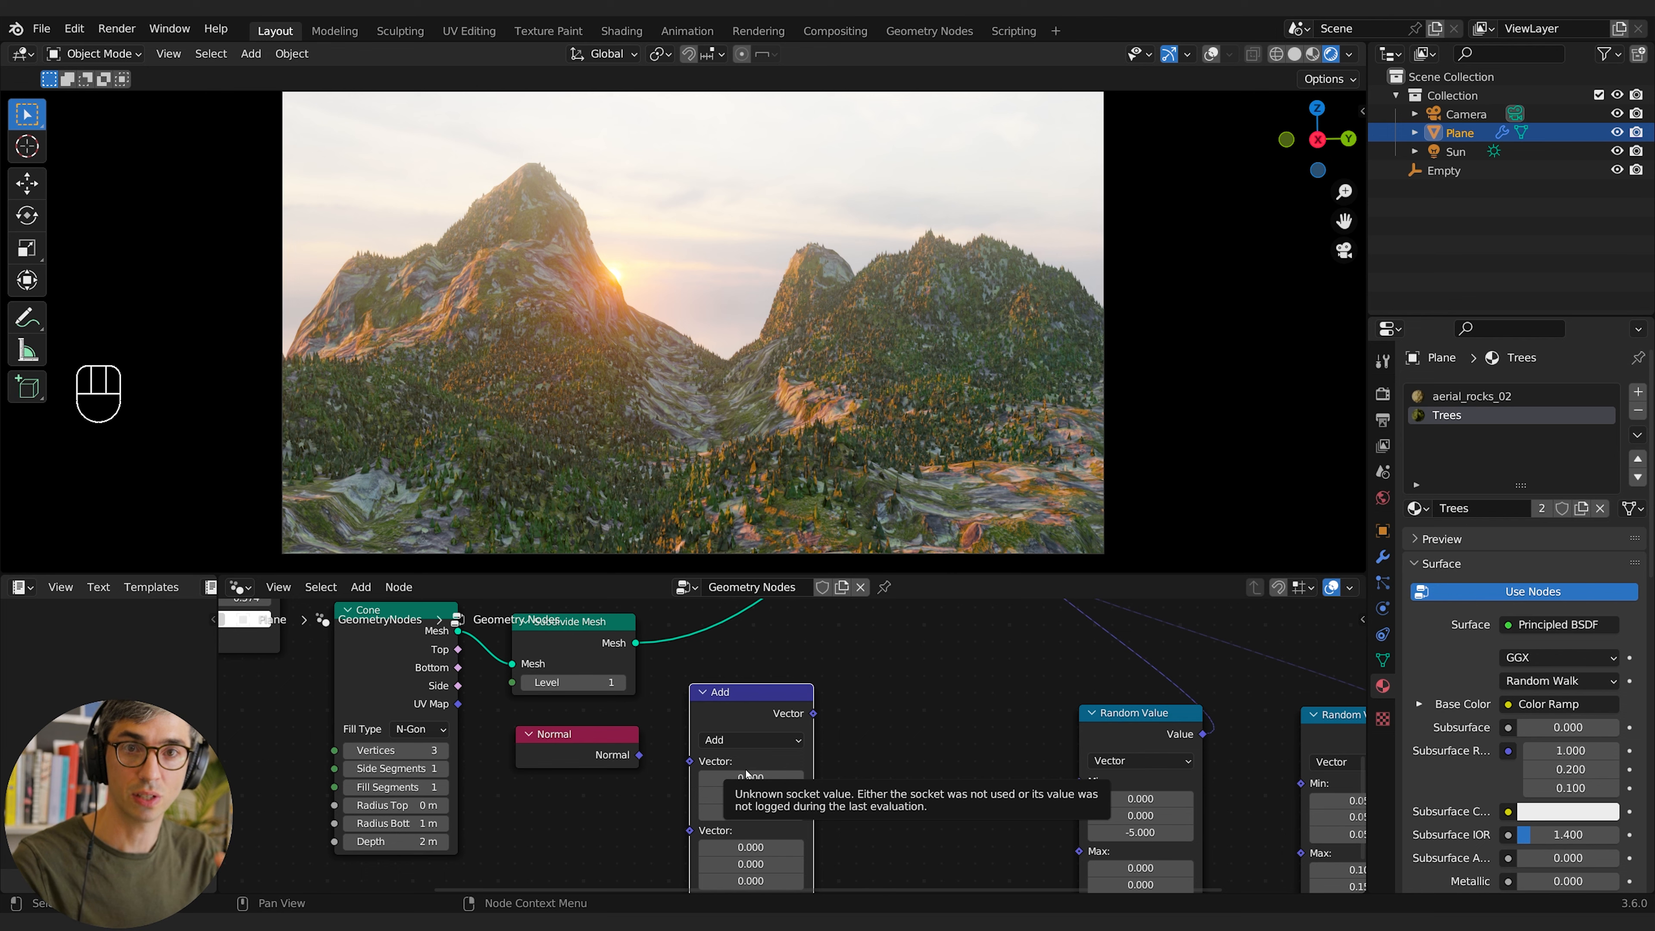
pyautogui.moveTo(796, 766); pyautogui.dragTo(835, 717, button='middle')
pyautogui.click(652, 696)
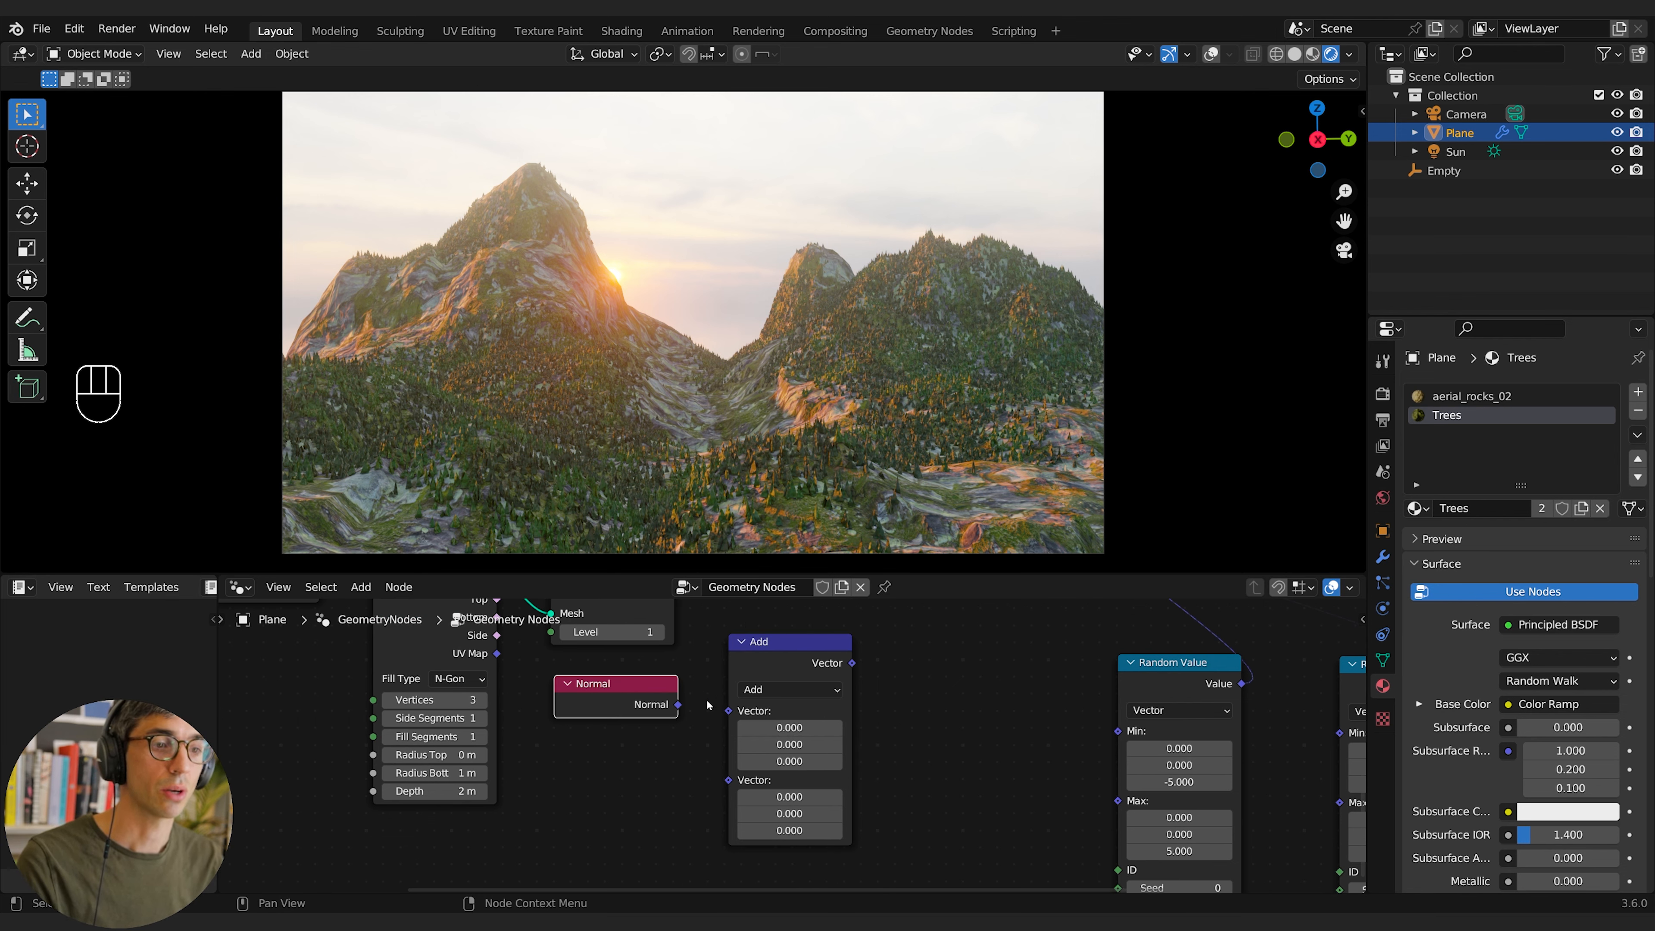
# Step: Change the Vector Math operation to Multiply and link the Normal output to its first Vector input
pyautogui.moveTo(680, 705); pyautogui.dragTo(689, 701)
pyautogui.press('Escape')
pyautogui.click(781, 691)
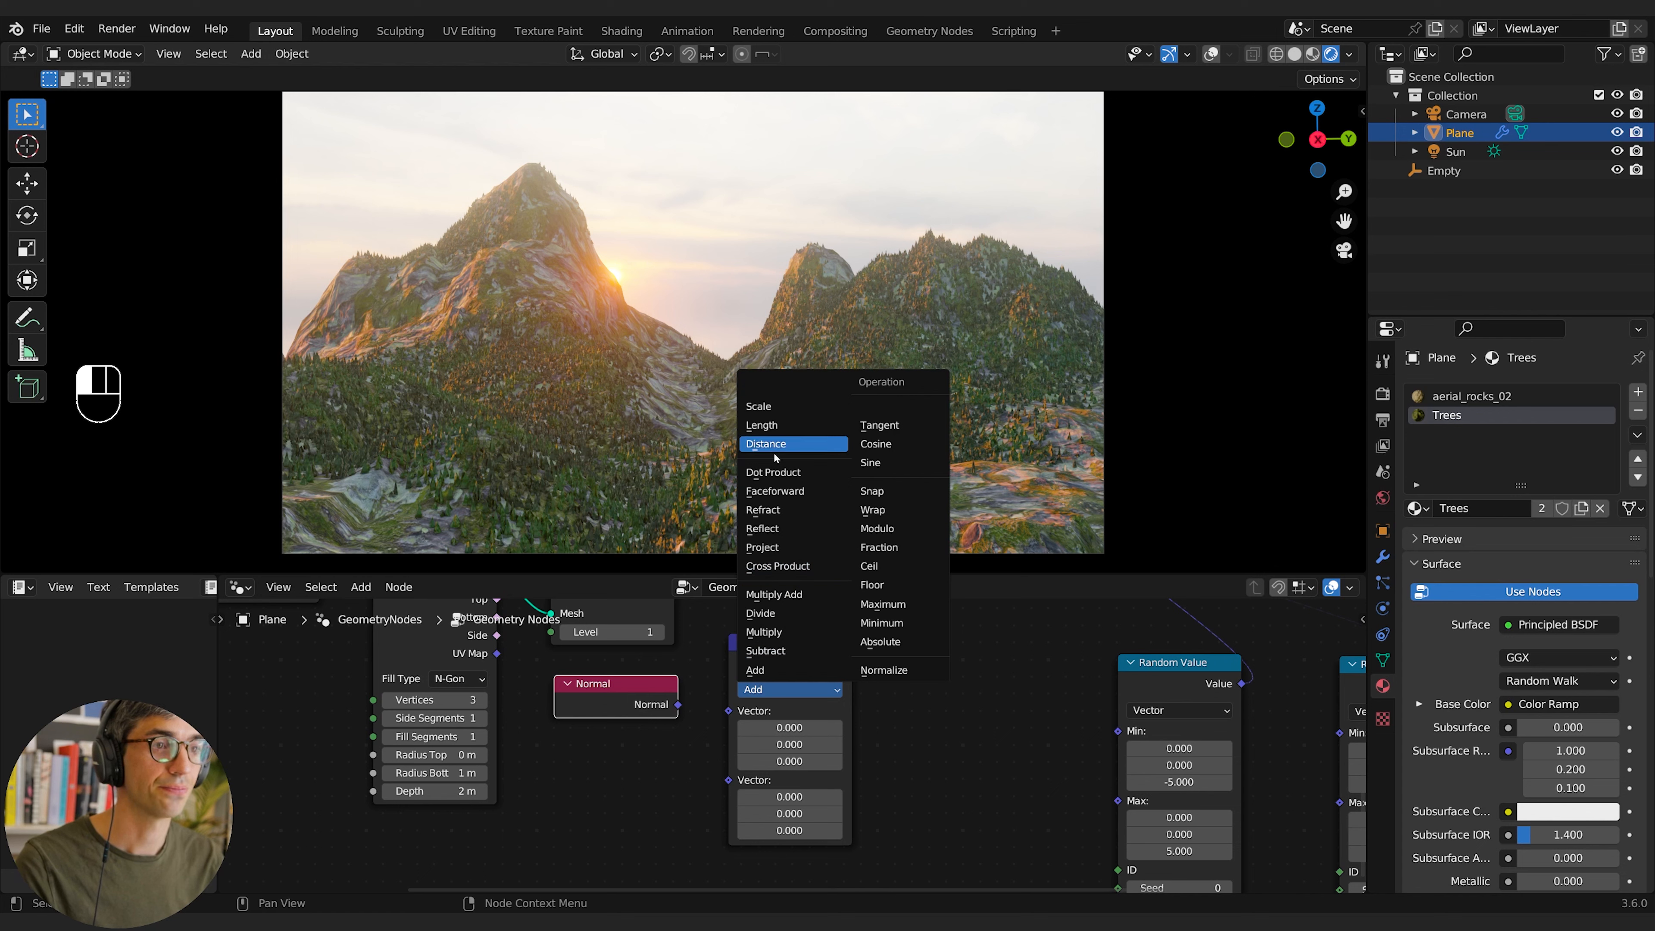
pyautogui.click(763, 632)
pyautogui.moveTo(678, 704); pyautogui.dragTo(728, 711)
# Step: Add a Noise Texture below the Normal node and link its Fac to the Multiply node's second Vector input
pyautogui.hotkey('shift', 'a')
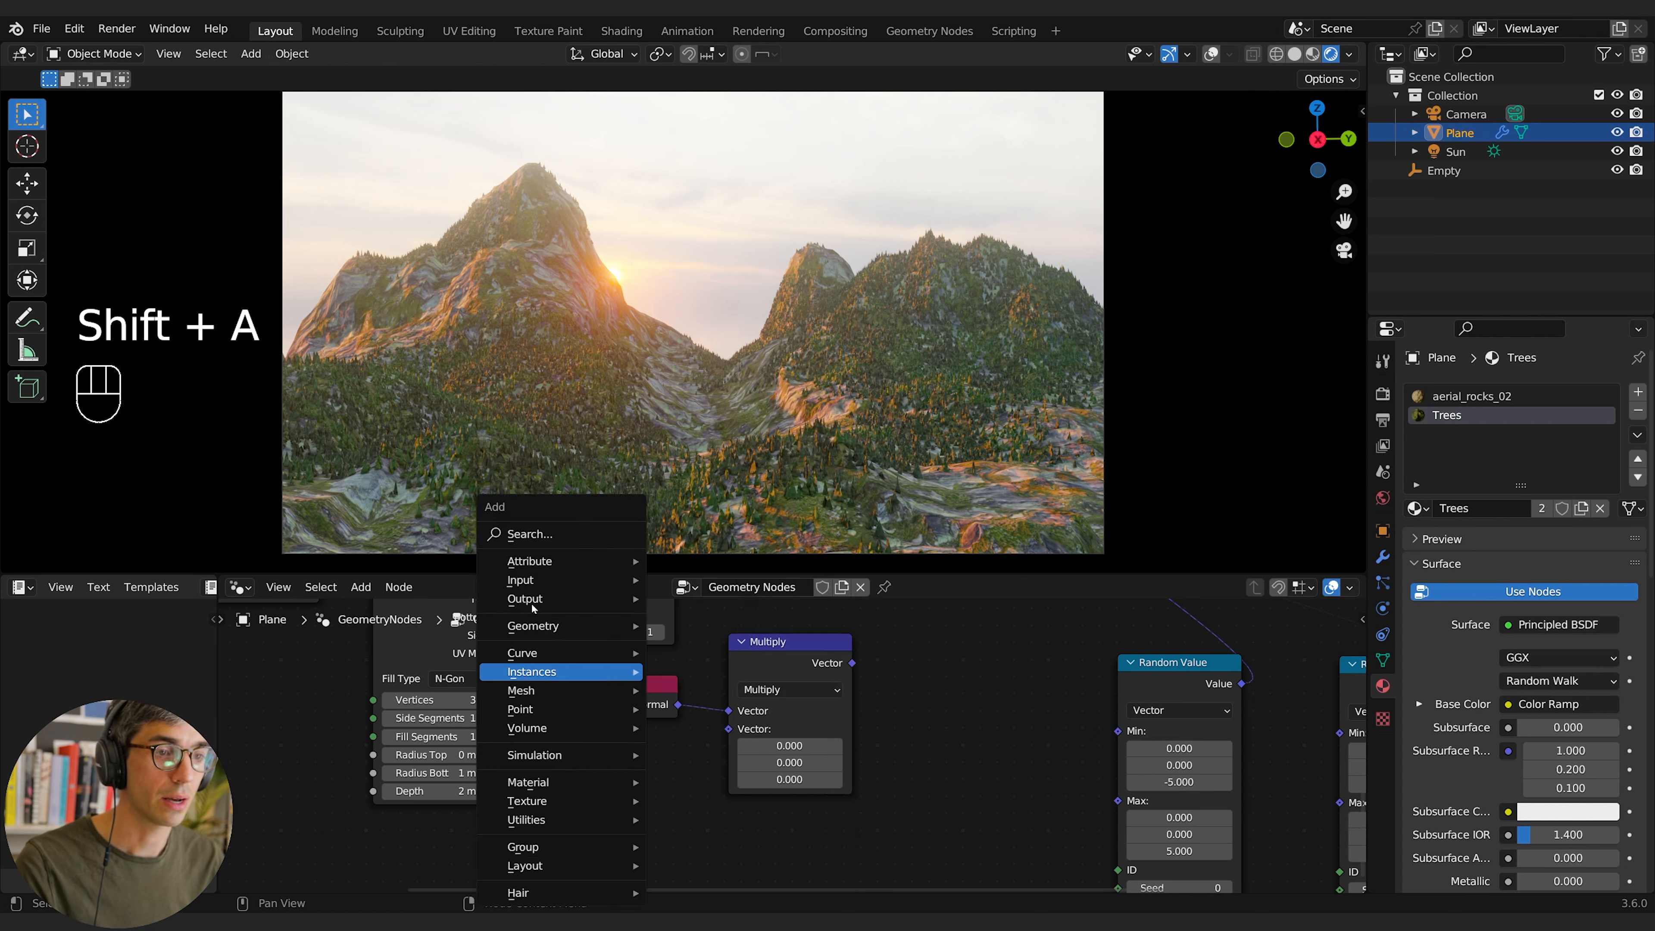
pyautogui.click(554, 534)
pyautogui.write('no')
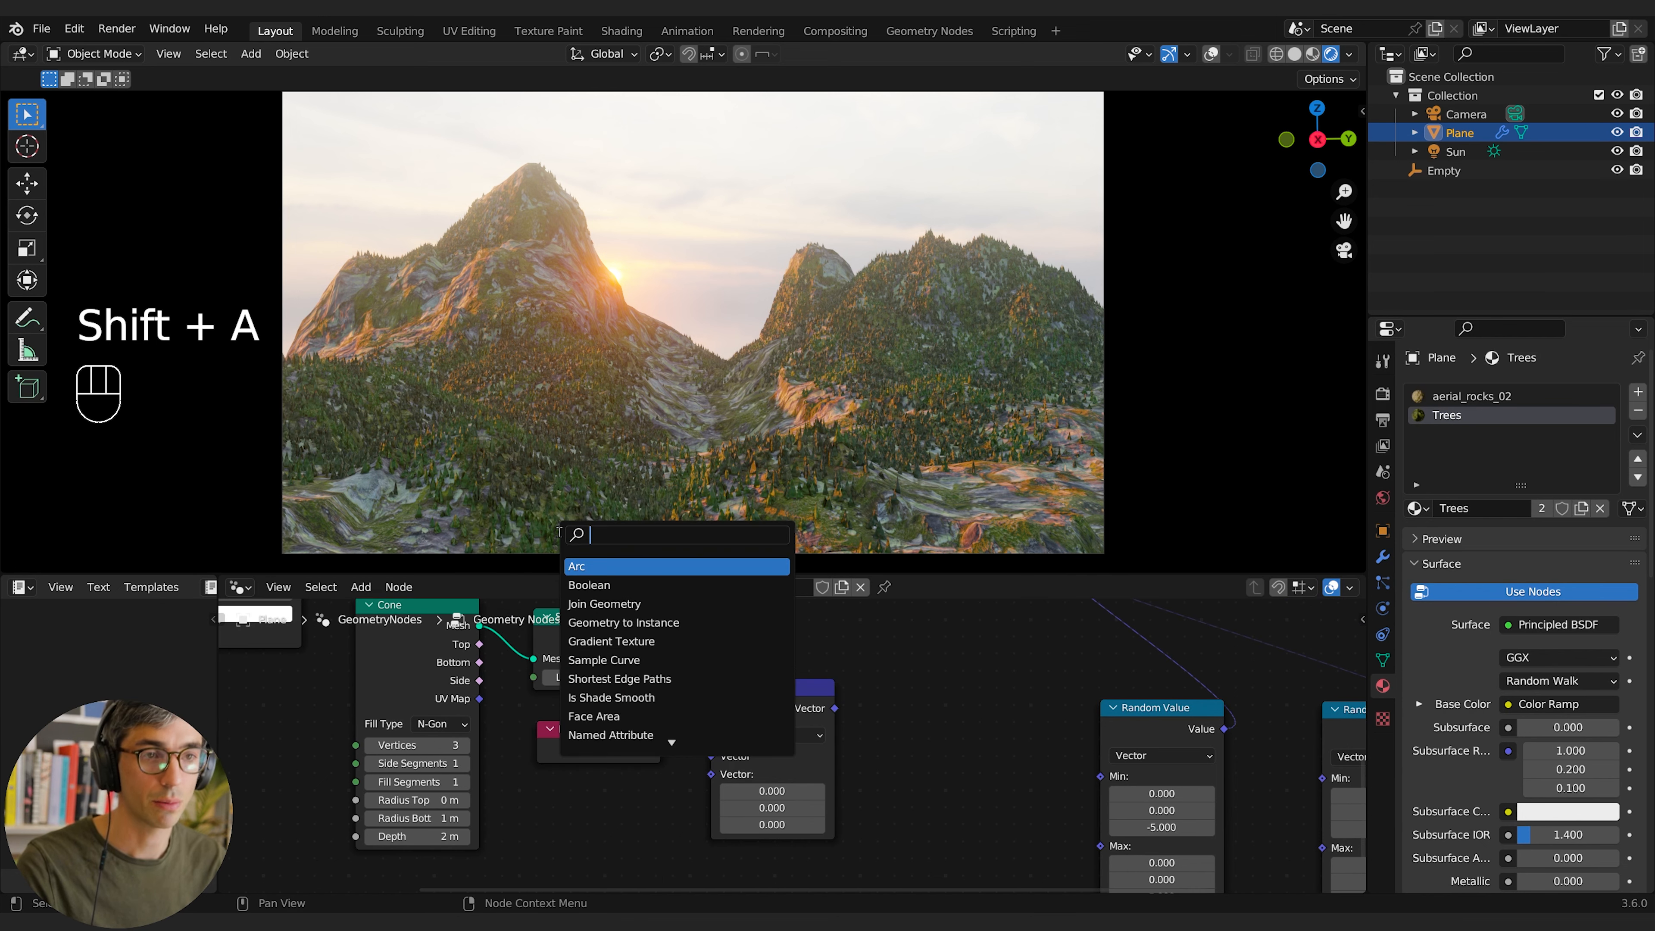
pyautogui.write('is')
pyautogui.press('Return')
pyautogui.click(529, 785)
pyautogui.moveTo(641, 807); pyautogui.dragTo(632, 765, button='middle')
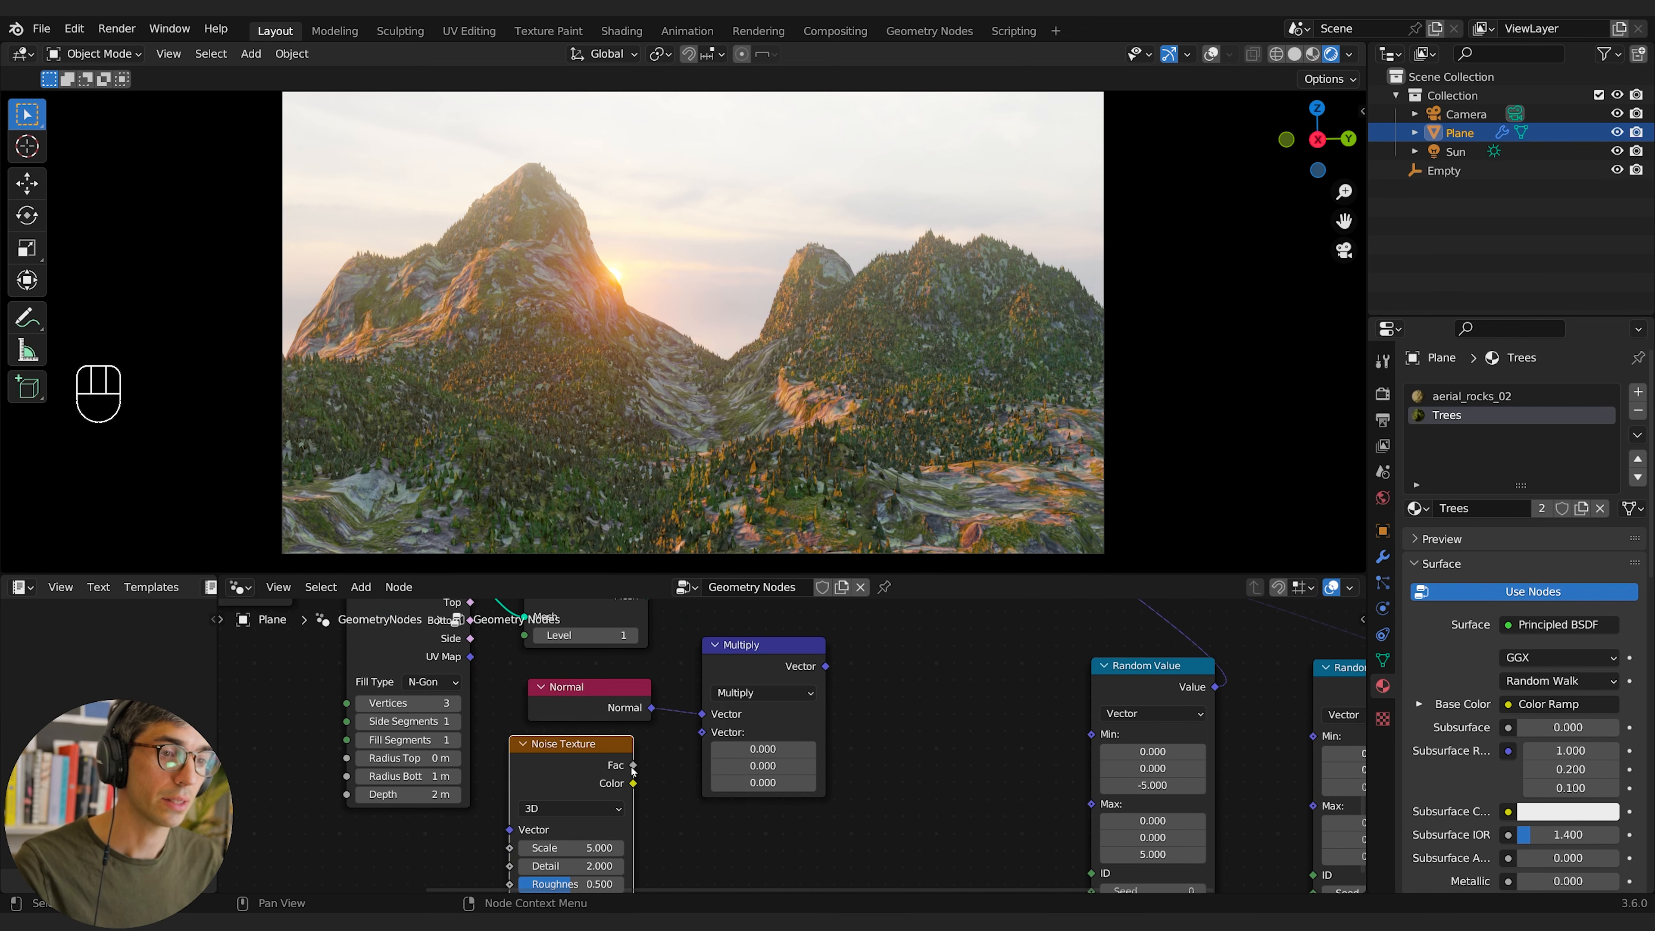
pyautogui.moveTo(633, 766); pyautogui.dragTo(703, 734)
pyautogui.moveTo(761, 741); pyautogui.dragTo(599, 828, button='middle')
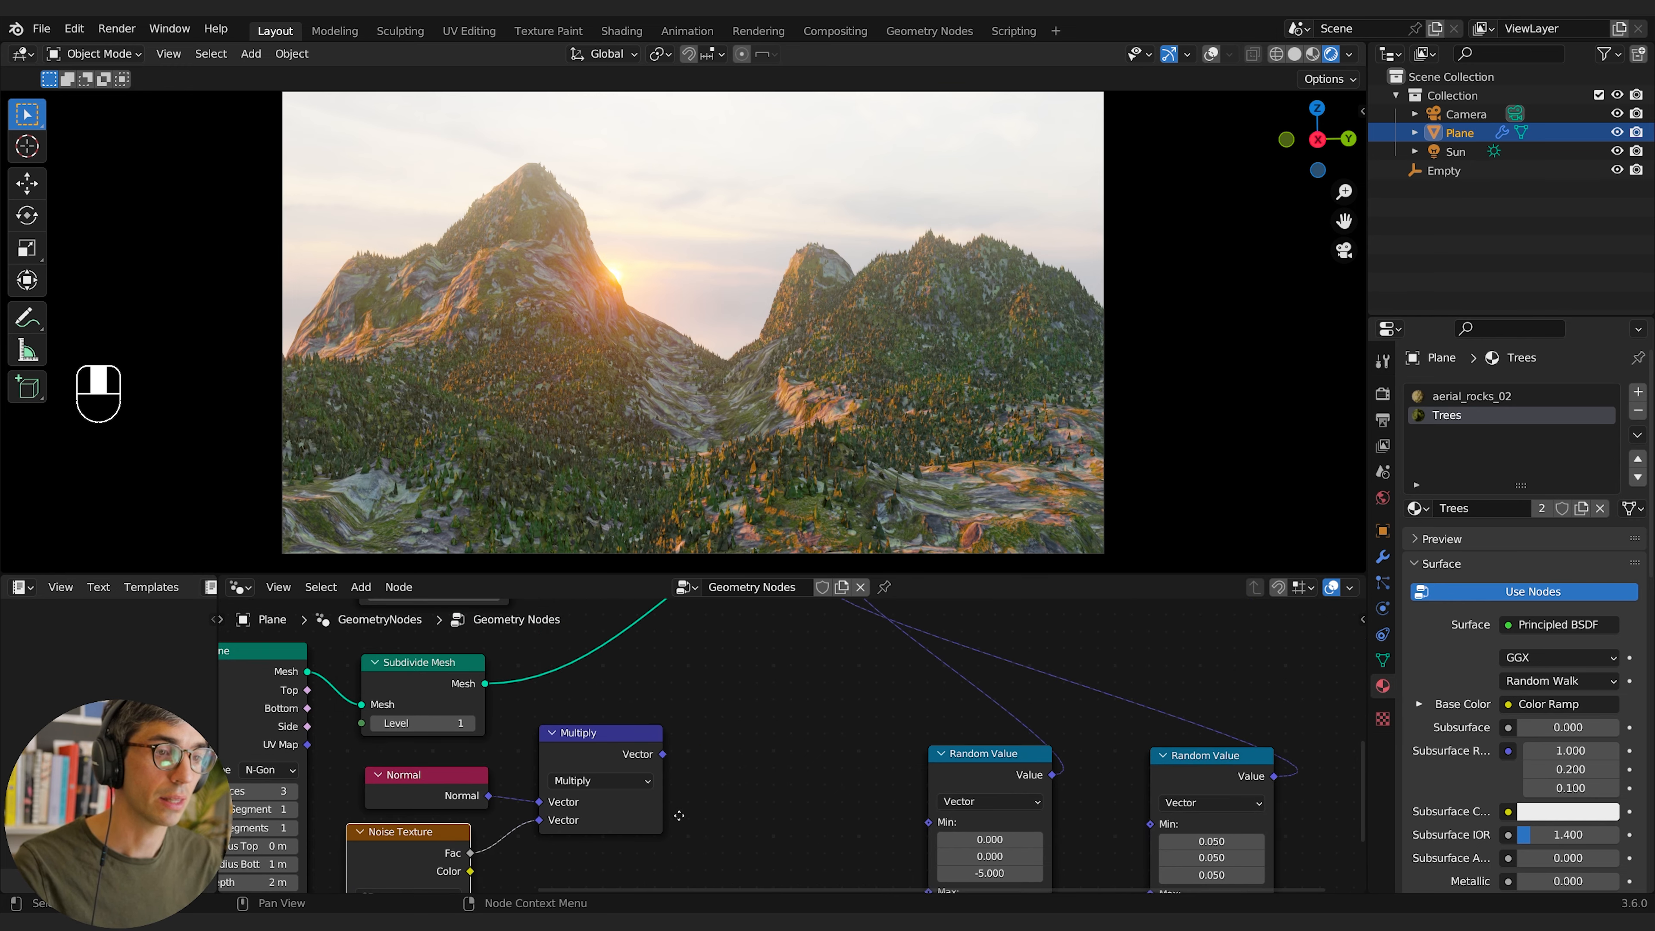
# Step: Insert a Set Position node between Subdivide Mesh and Instance on Points, and link the Multiply output to its Offset
pyautogui.moveTo(629, 757); pyautogui.dragTo(622, 766)
pyautogui.scroll(-4, 782, 748)
pyautogui.moveTo(703, 733); pyautogui.dragTo(630, 810, button='middle')
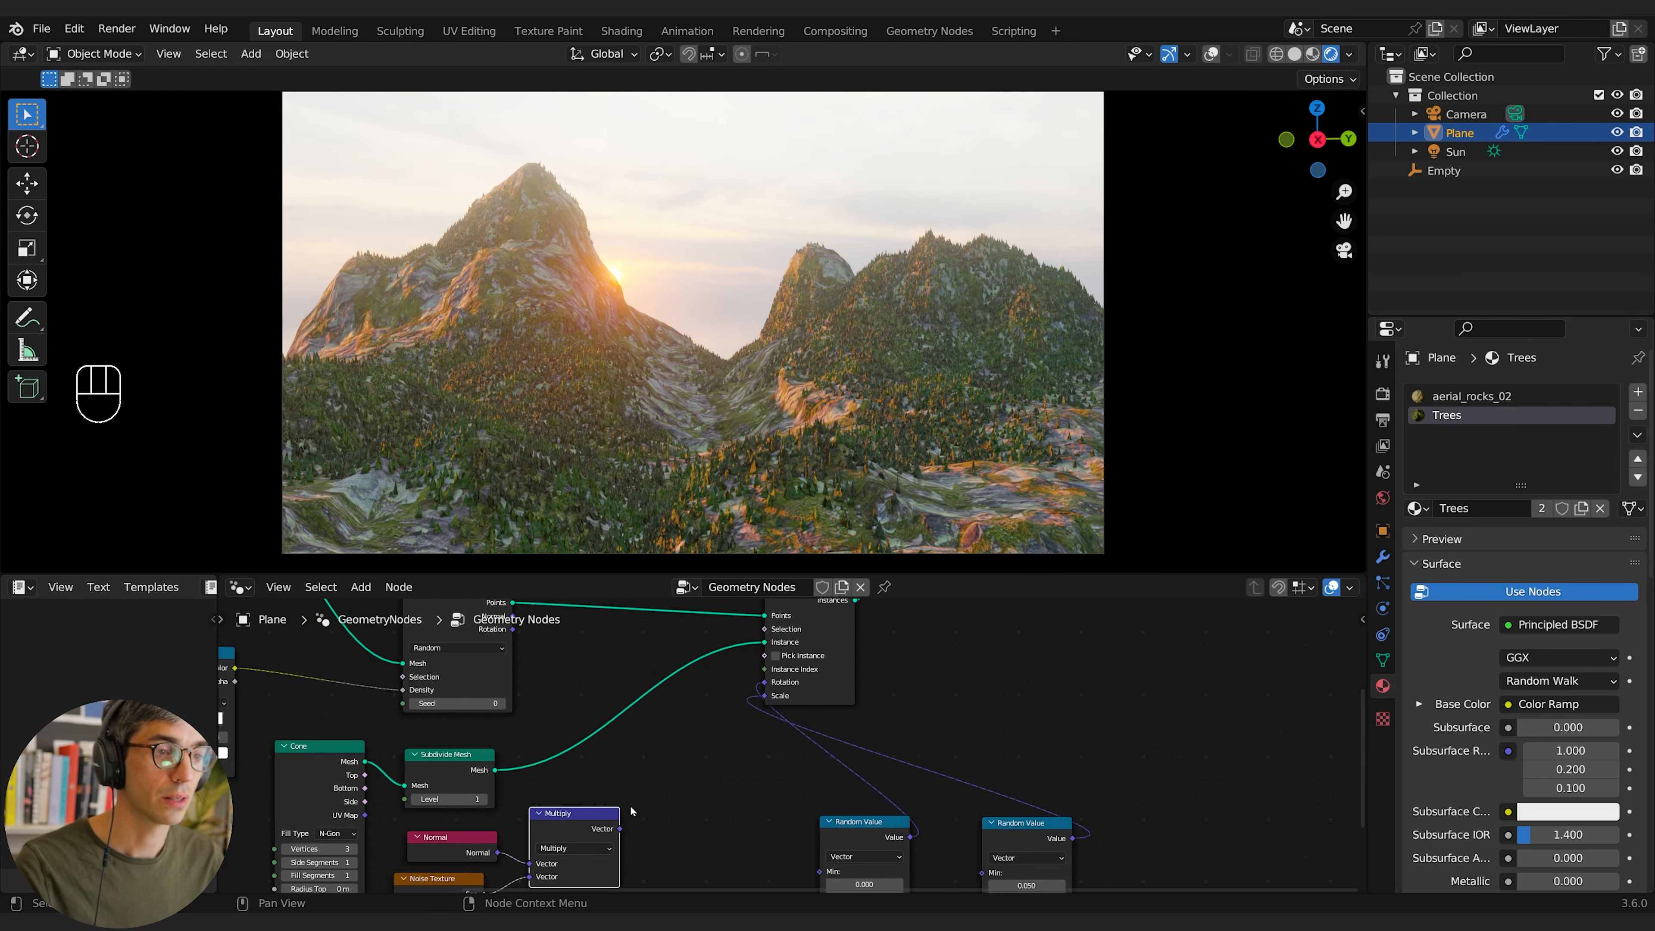
pyautogui.hotkey('shift', 'a')
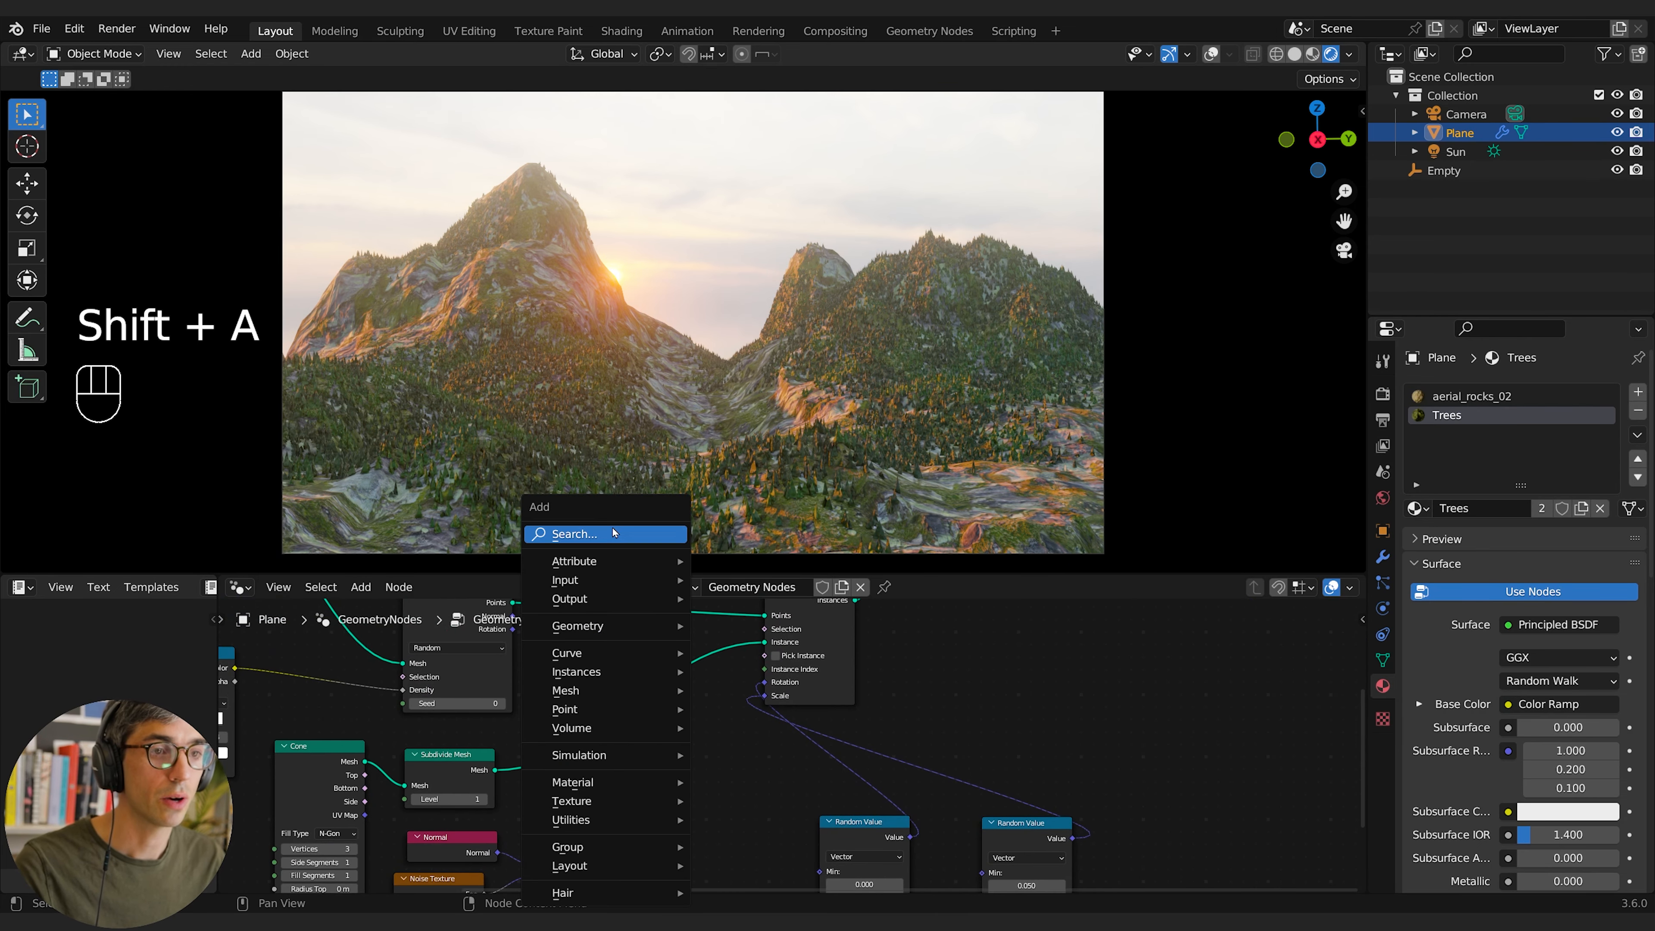
pyautogui.write('set')
pyautogui.click(665, 600)
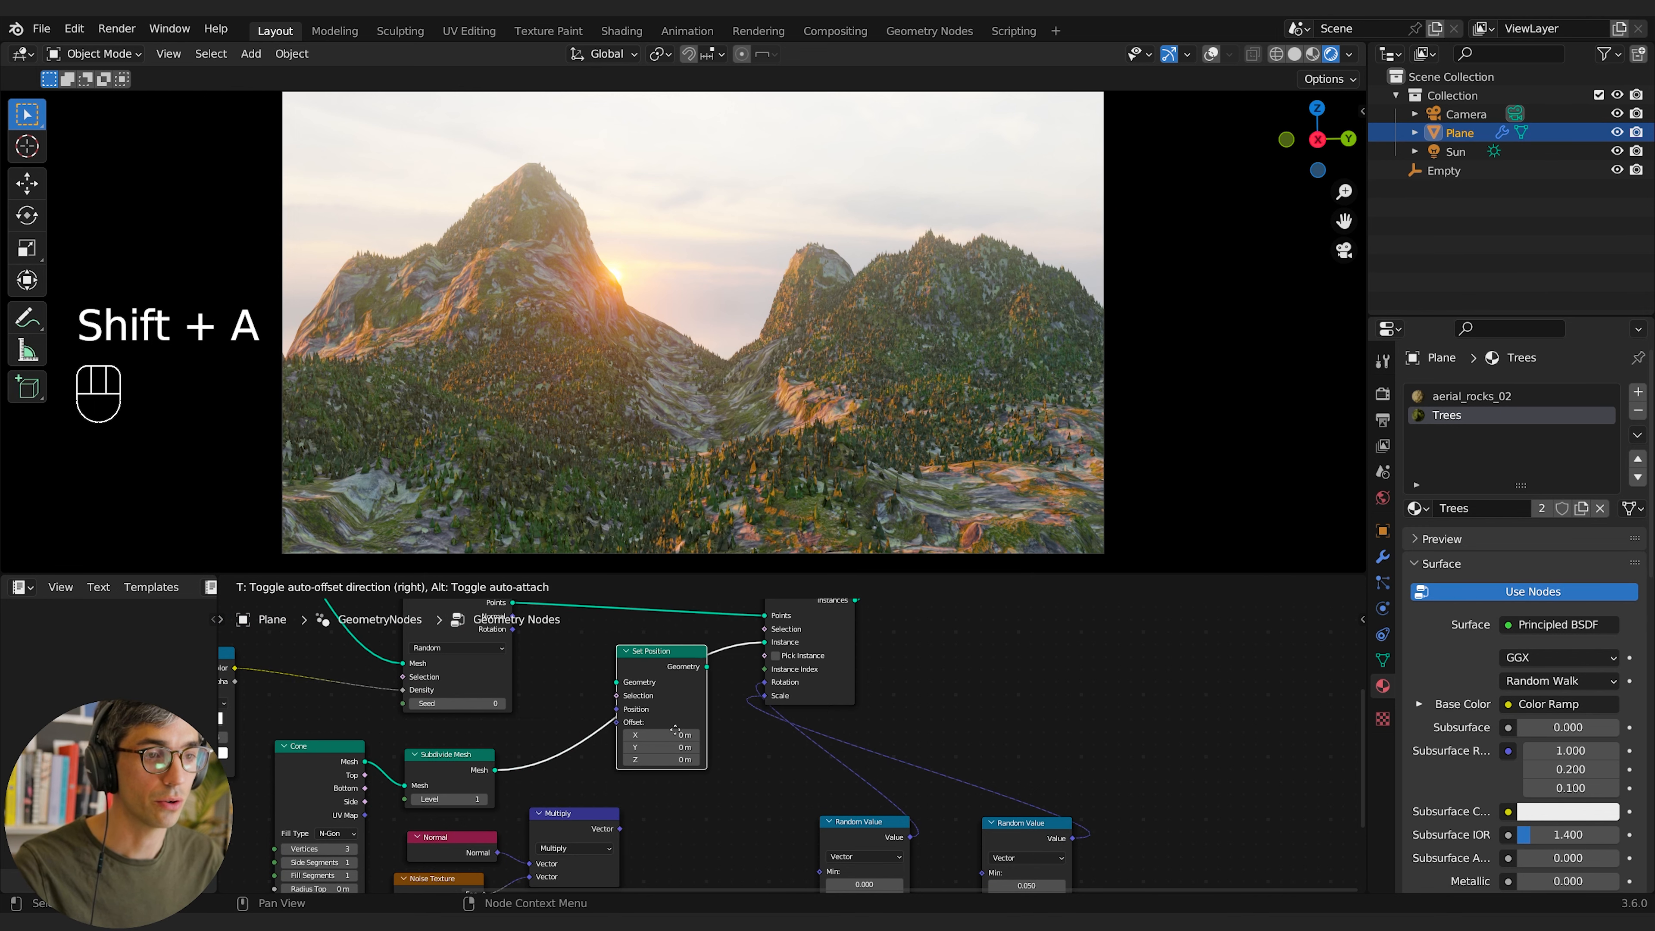
pyautogui.click(624, 655)
pyautogui.moveTo(620, 827); pyautogui.dragTo(657, 822, button='middle')
pyautogui.moveTo(657, 823); pyautogui.dragTo(660, 726)
# Step: Set the geometry Noise Texture's Scale to 27.9
pyautogui.moveTo(704, 845); pyautogui.dragTo(775, 745, button='middle')
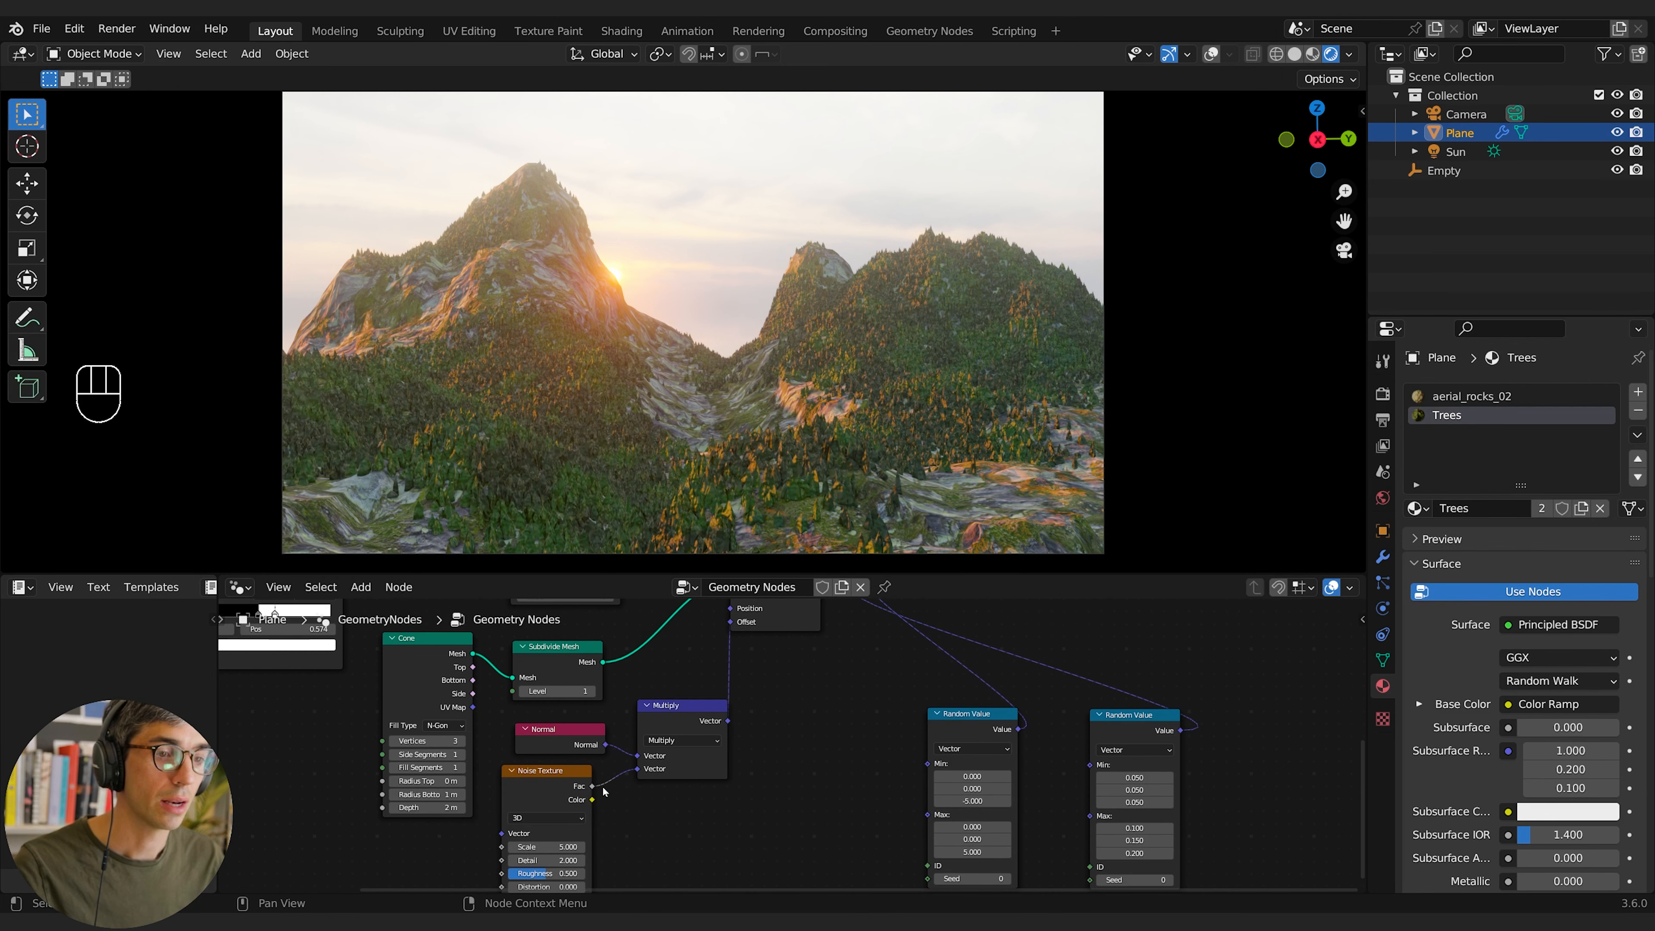
pyautogui.moveTo(550, 783); pyautogui.dragTo(561, 784)
pyautogui.moveTo(557, 847); pyautogui.dragTo(586, 847)
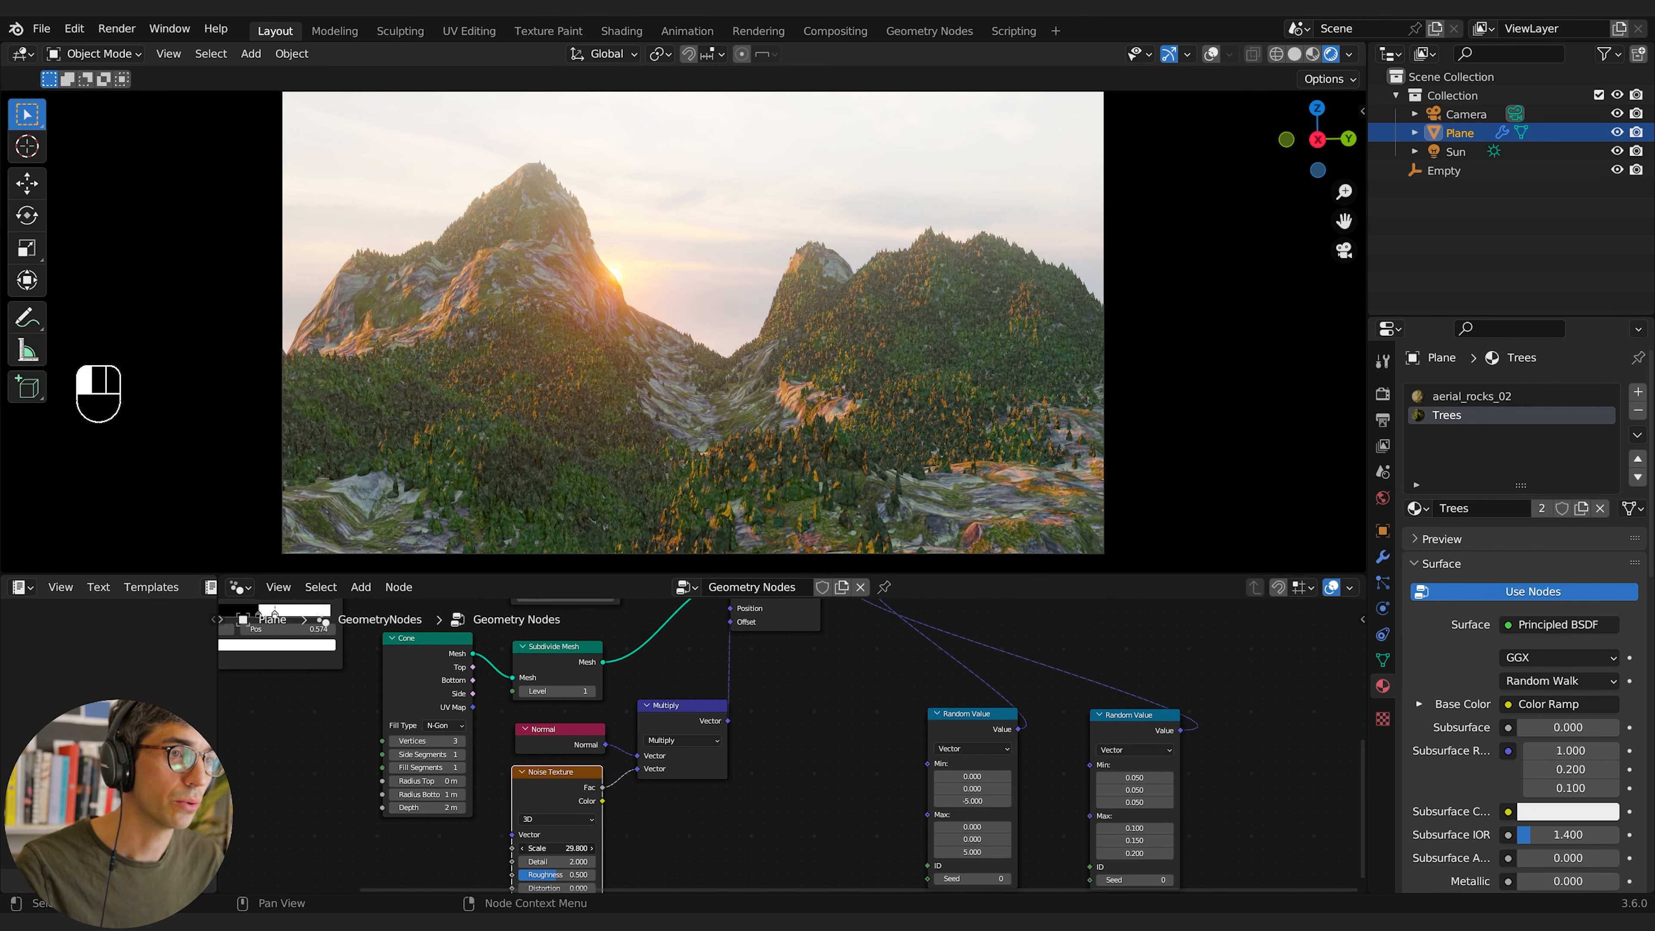
pyautogui.moveTo(557, 848); pyautogui.dragTo(554, 847)
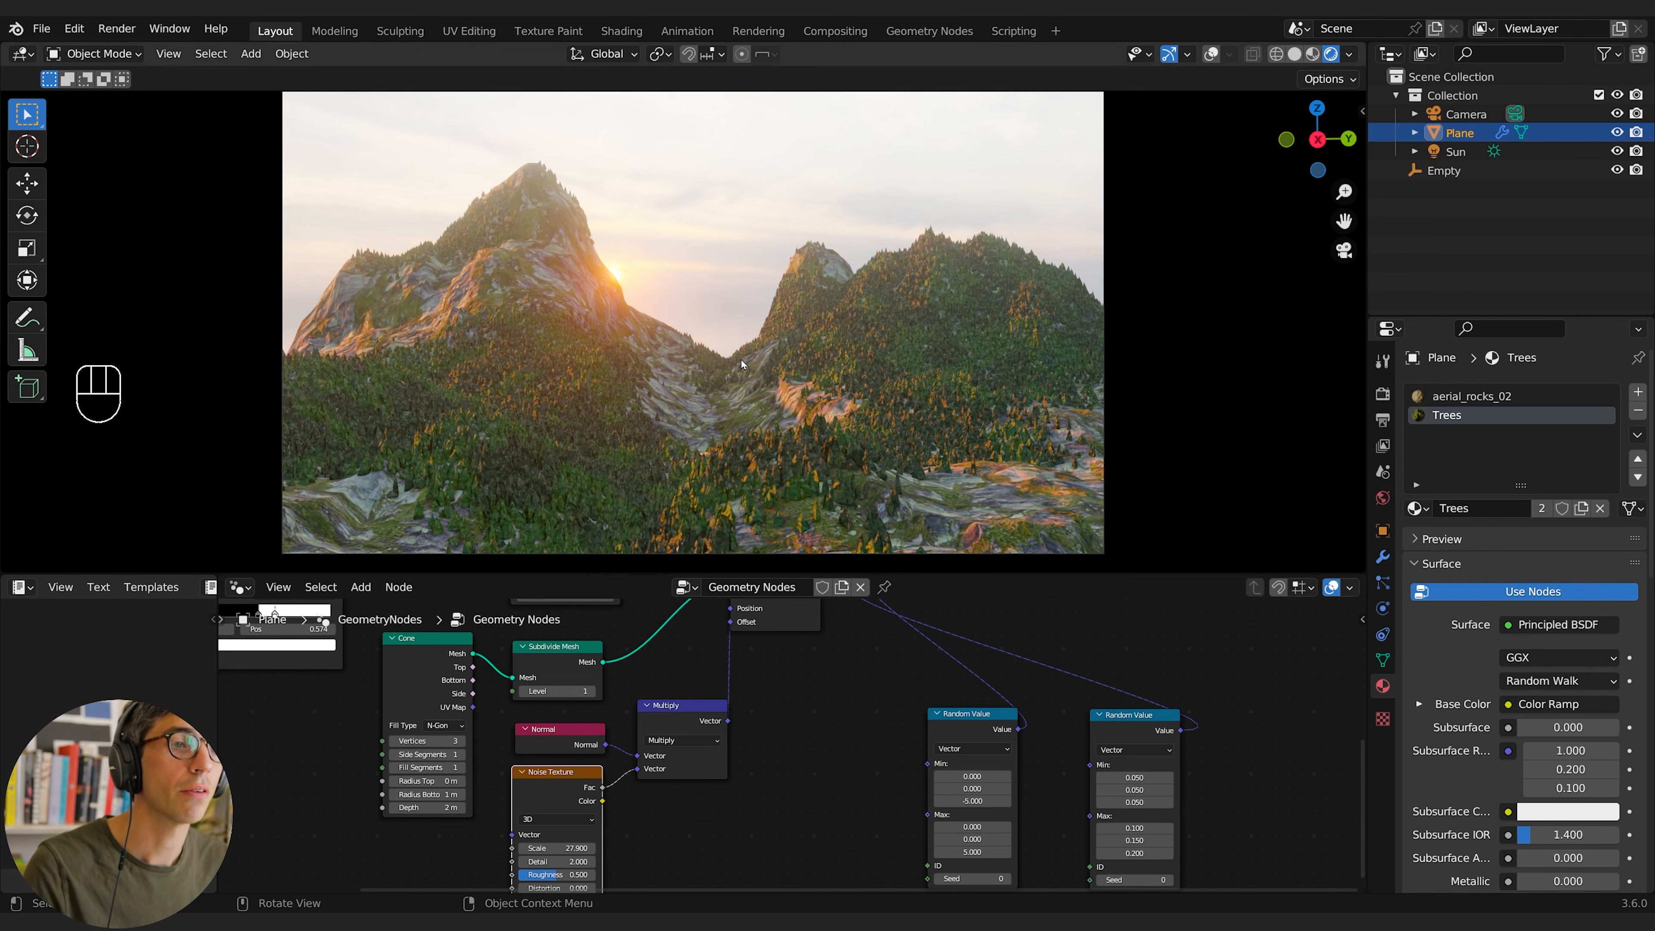
# Step: Compare the foreground trees up close with the Set Position node muted and unmuted
pyautogui.press('q')
pyautogui.scroll(1, 576, 472)
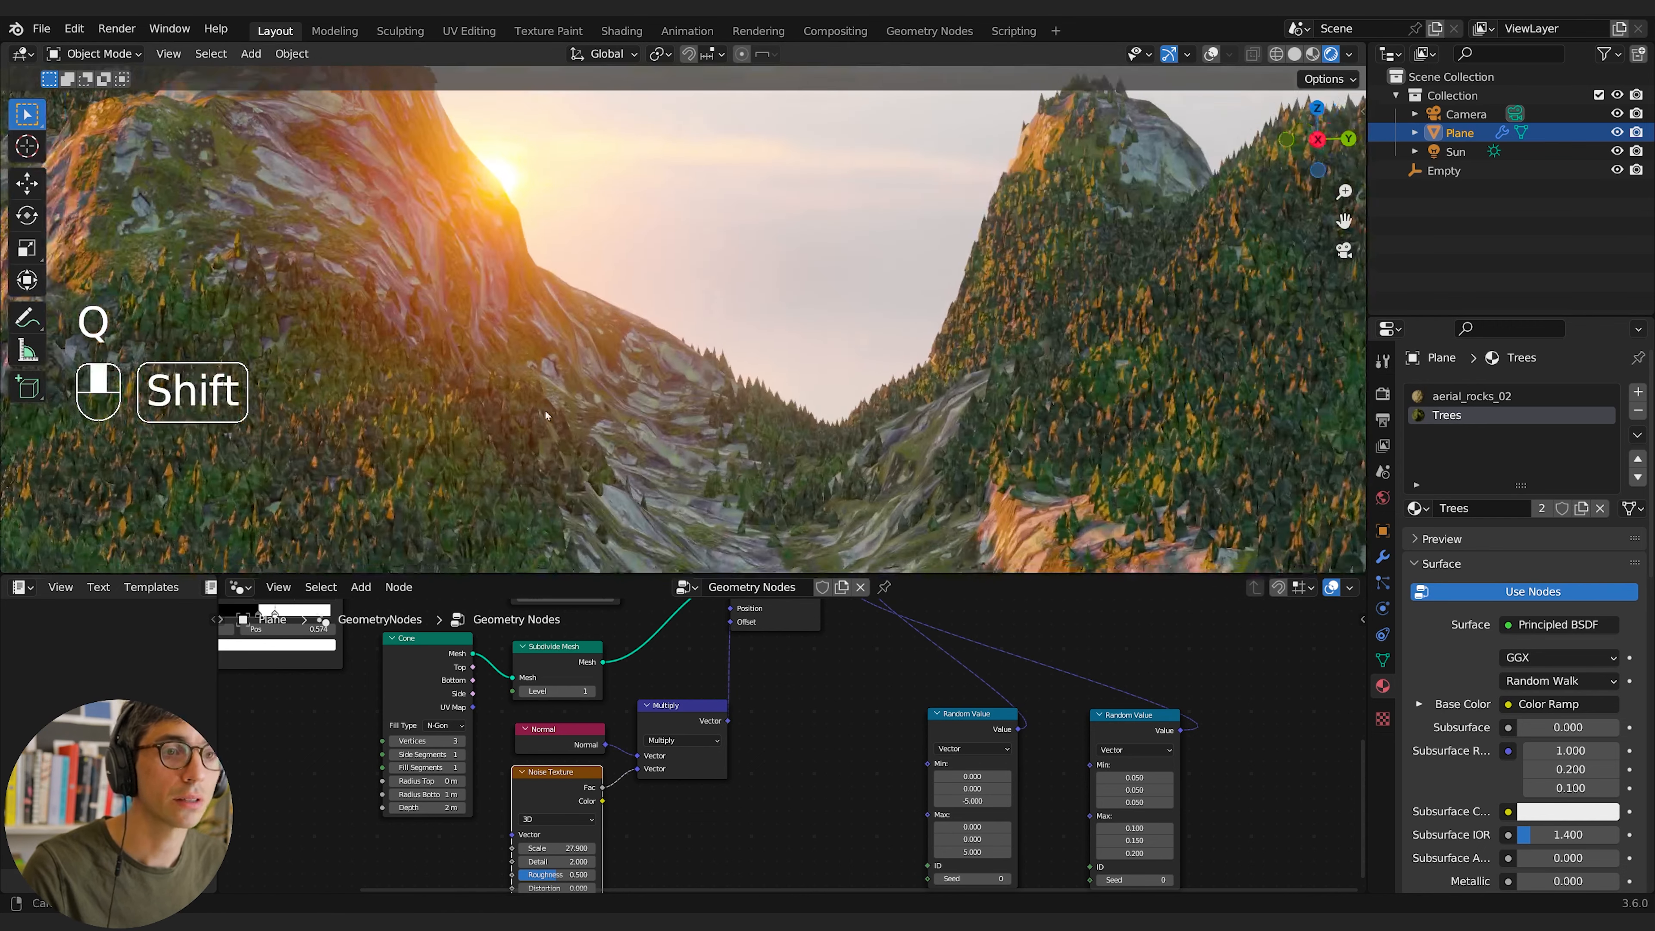
pyautogui.keyDown('shift'); pyautogui.moveTo(544, 409); pyautogui.dragTo(661, 228, button='middle'); pyautogui.keyUp('shift')
pyautogui.scroll(4, 678, 444)
pyautogui.keyDown('shift'); pyautogui.moveTo(678, 444); pyautogui.dragTo(695, 255, button='middle'); pyautogui.keyUp('shift')
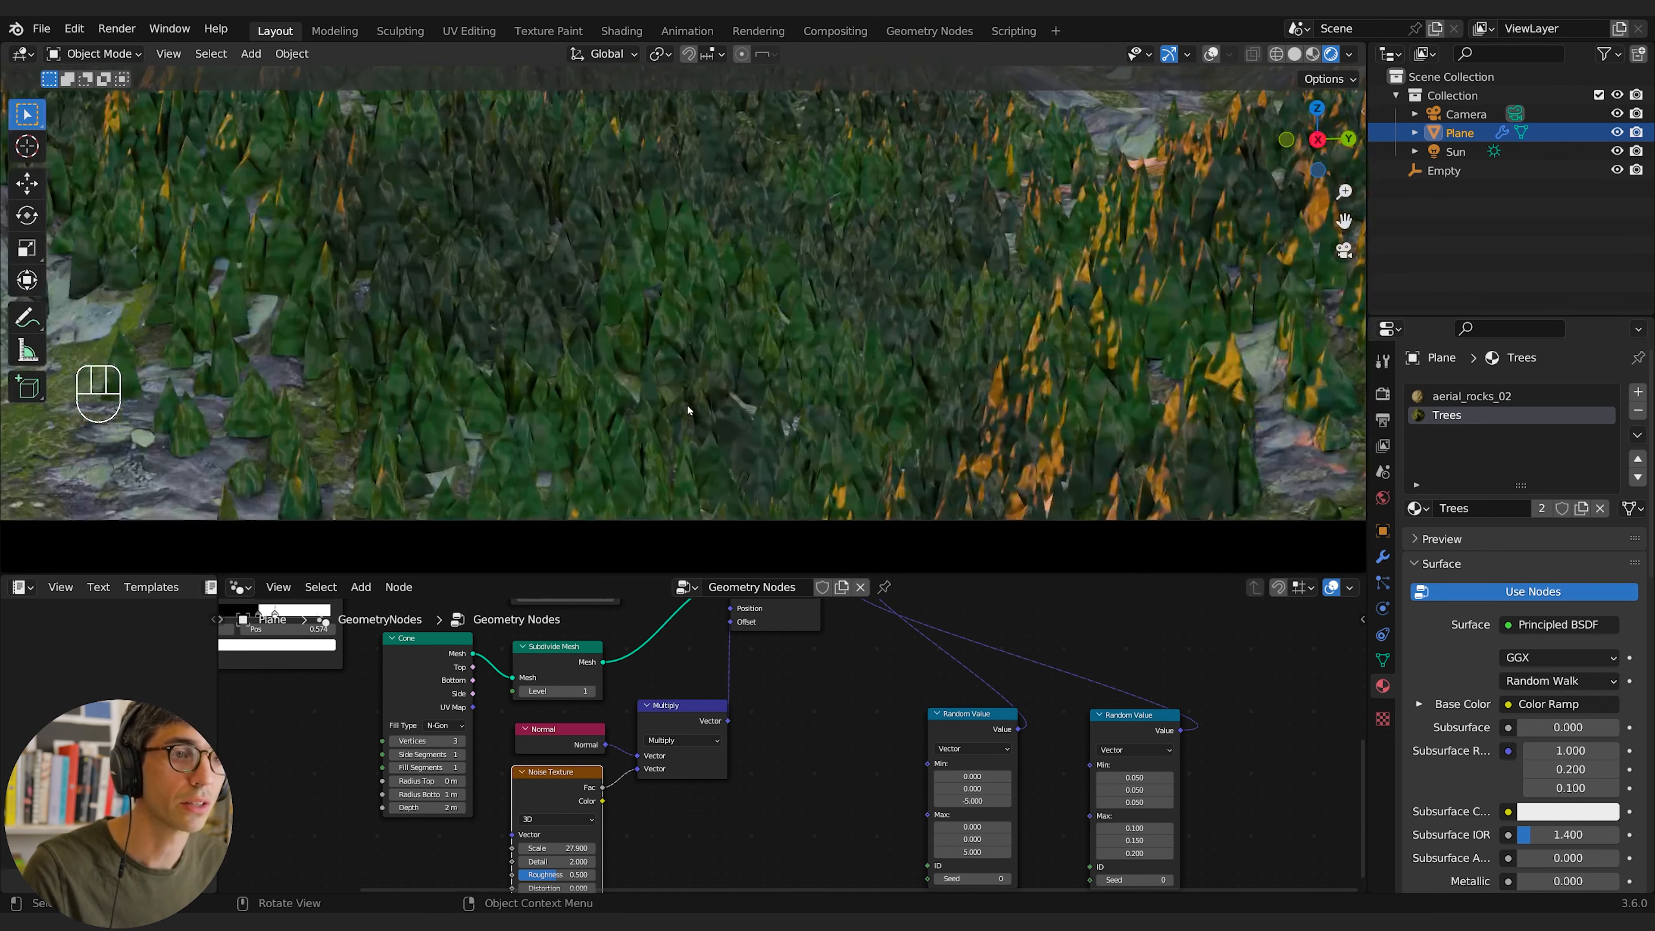
pyautogui.scroll(2, 685, 409)
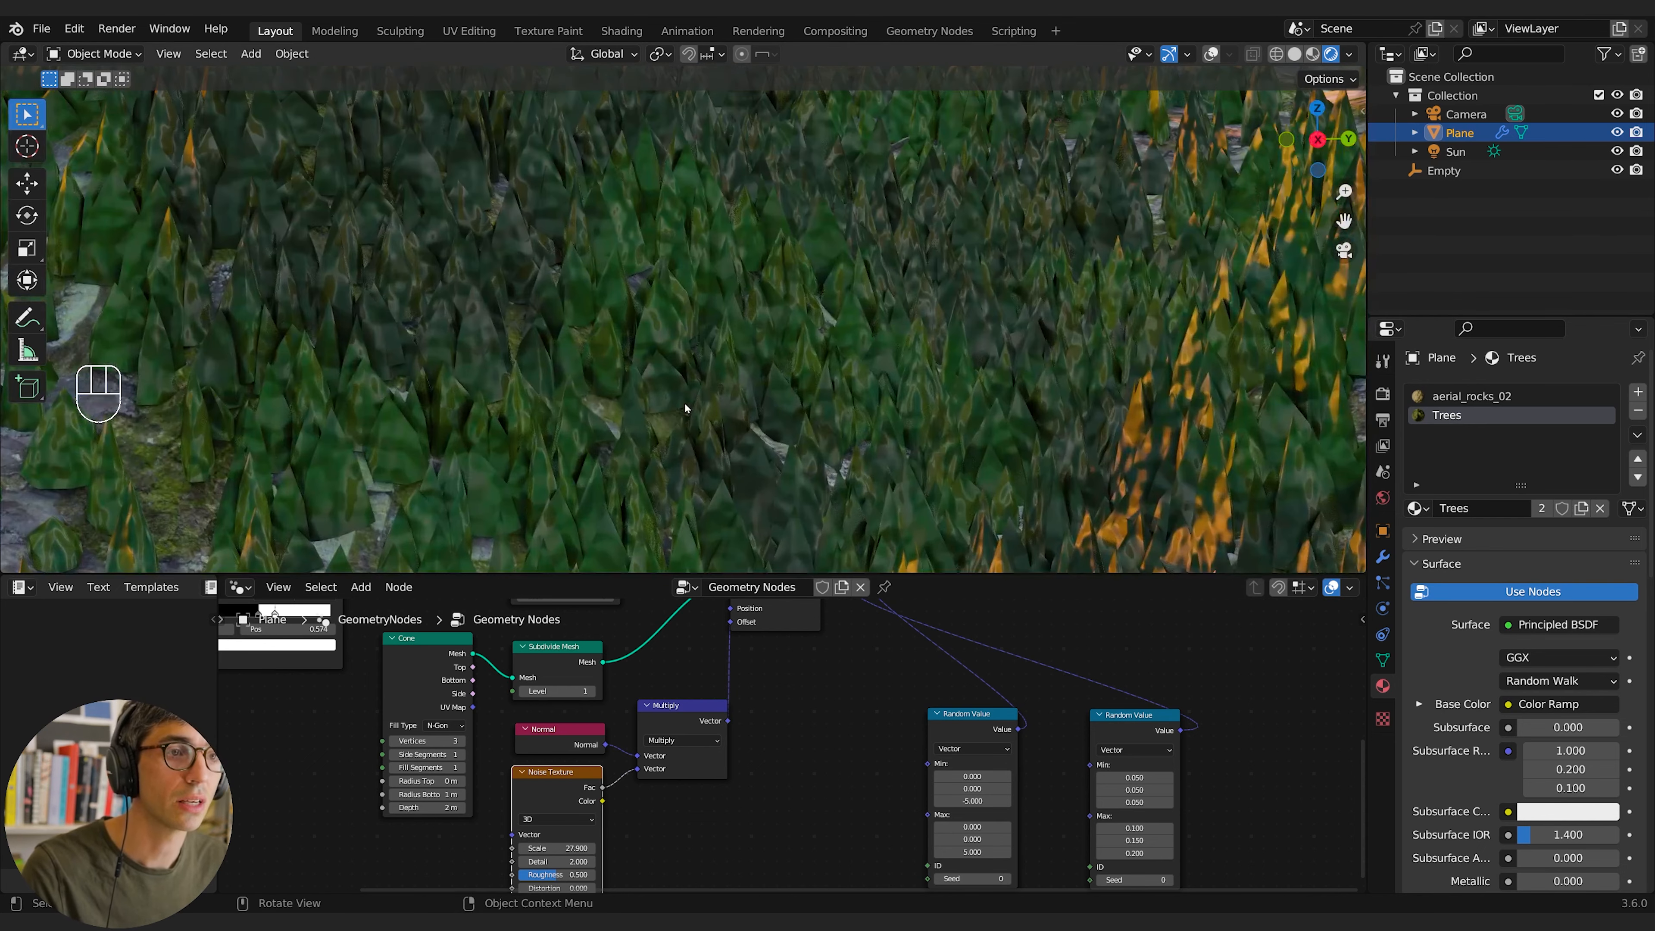
pyautogui.click(705, 806)
pyautogui.scroll(1, 775, 658)
pyautogui.moveTo(775, 658); pyautogui.dragTo(680, 755, button='middle')
pyautogui.click(716, 697)
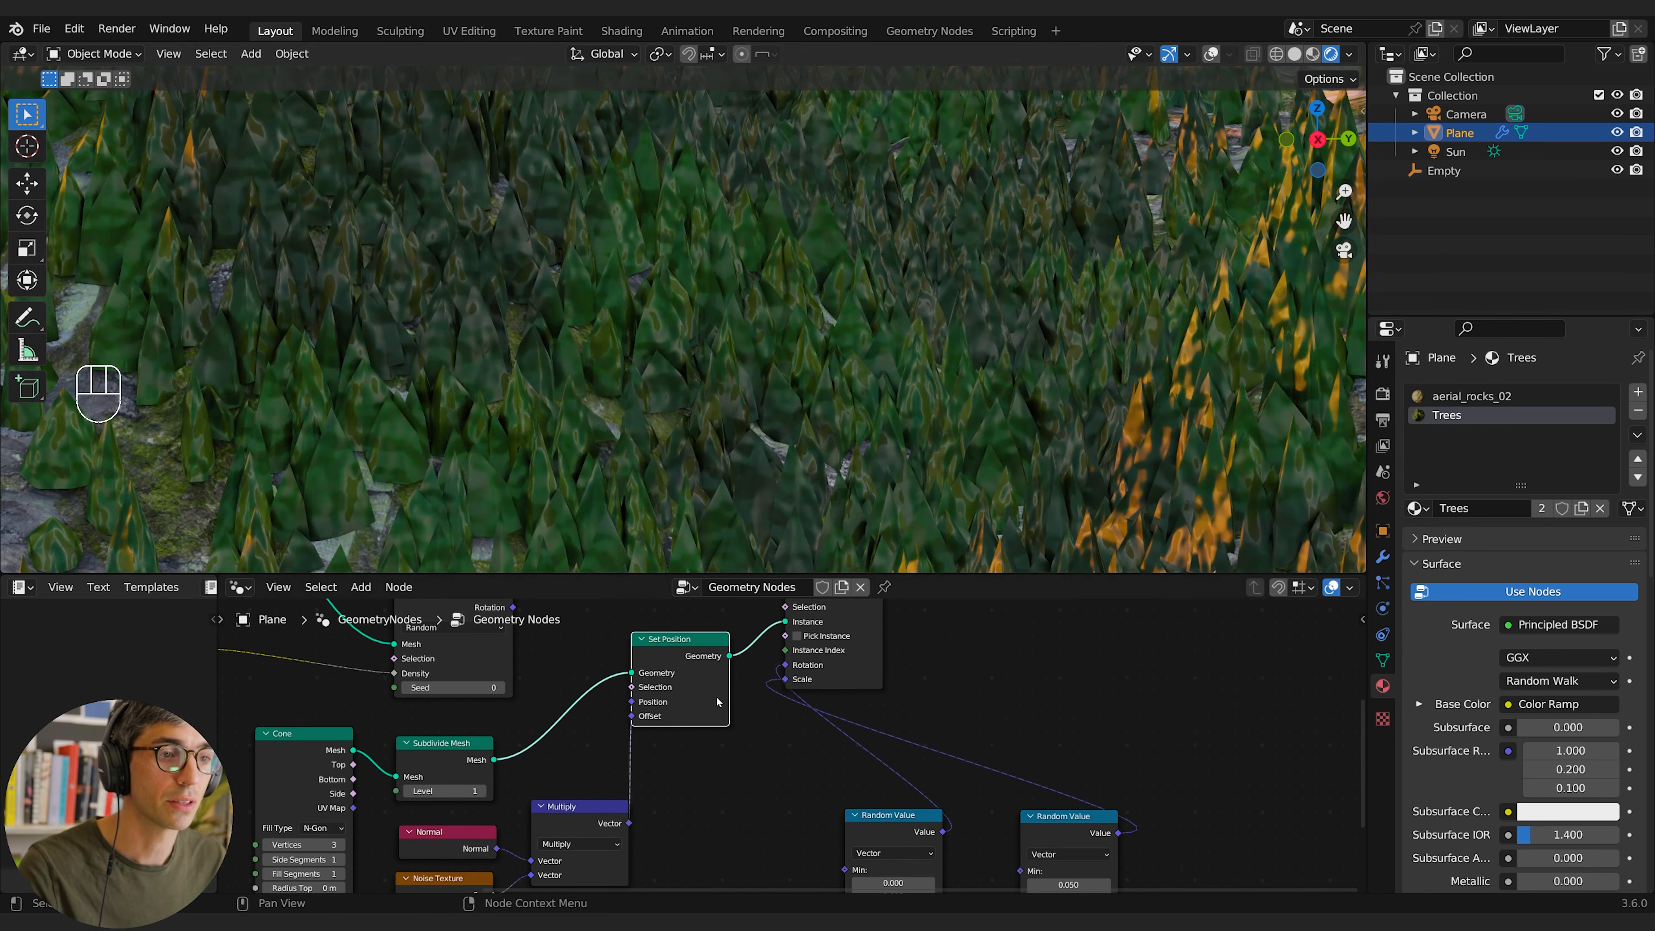
pyautogui.press('m')
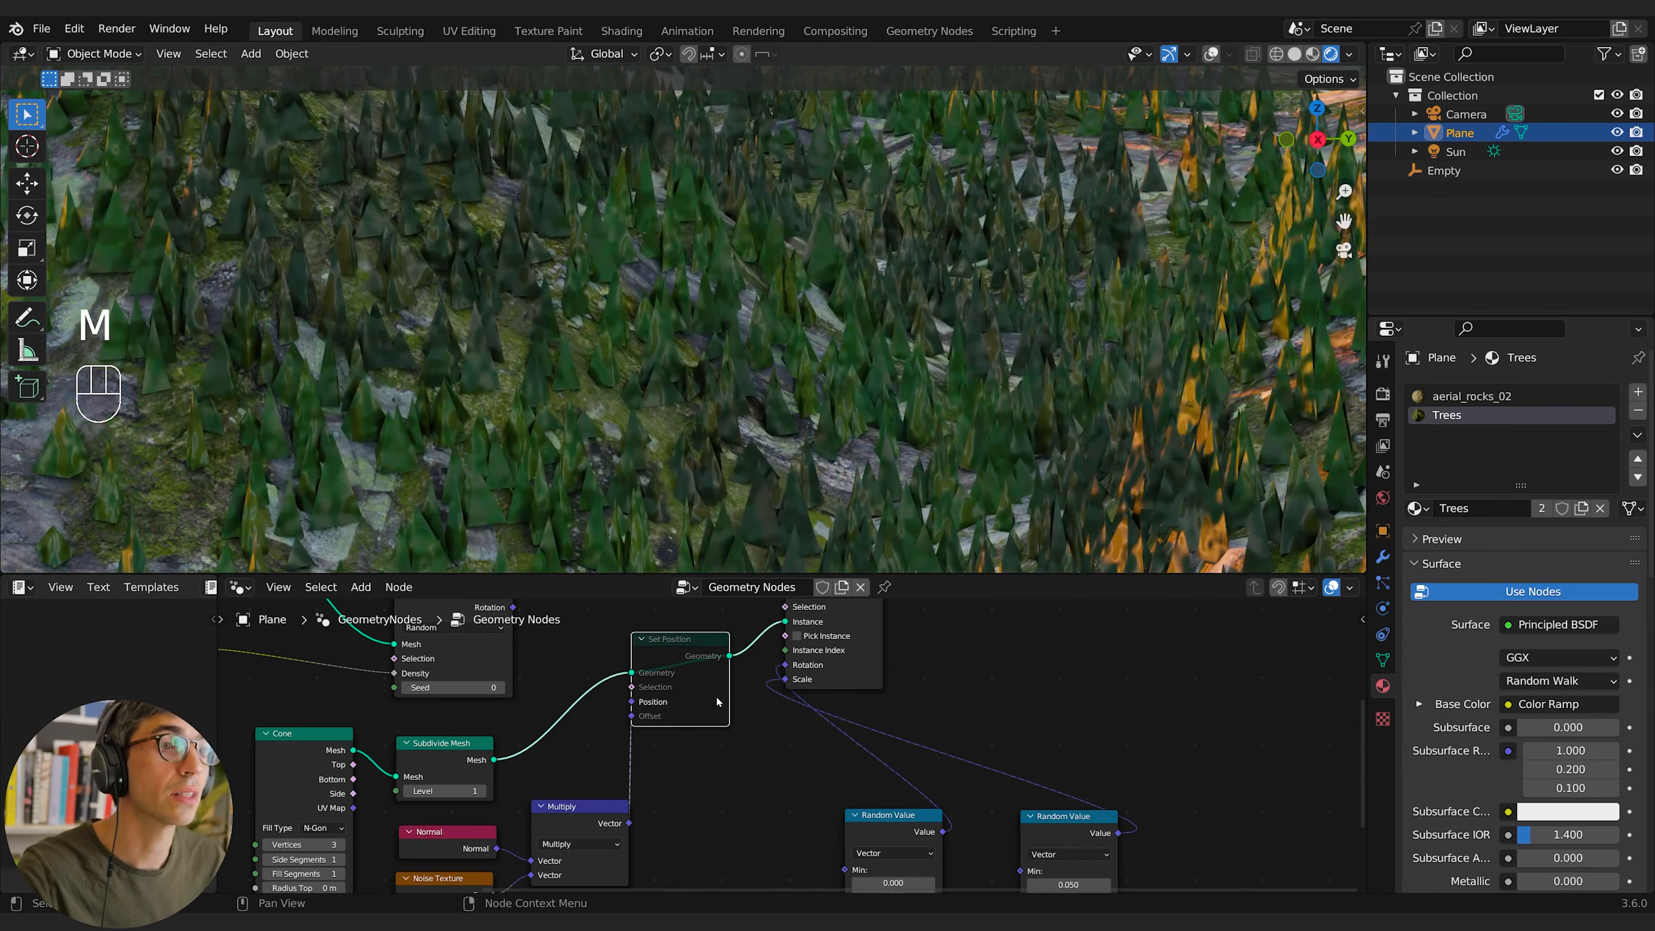
pyautogui.press('m')
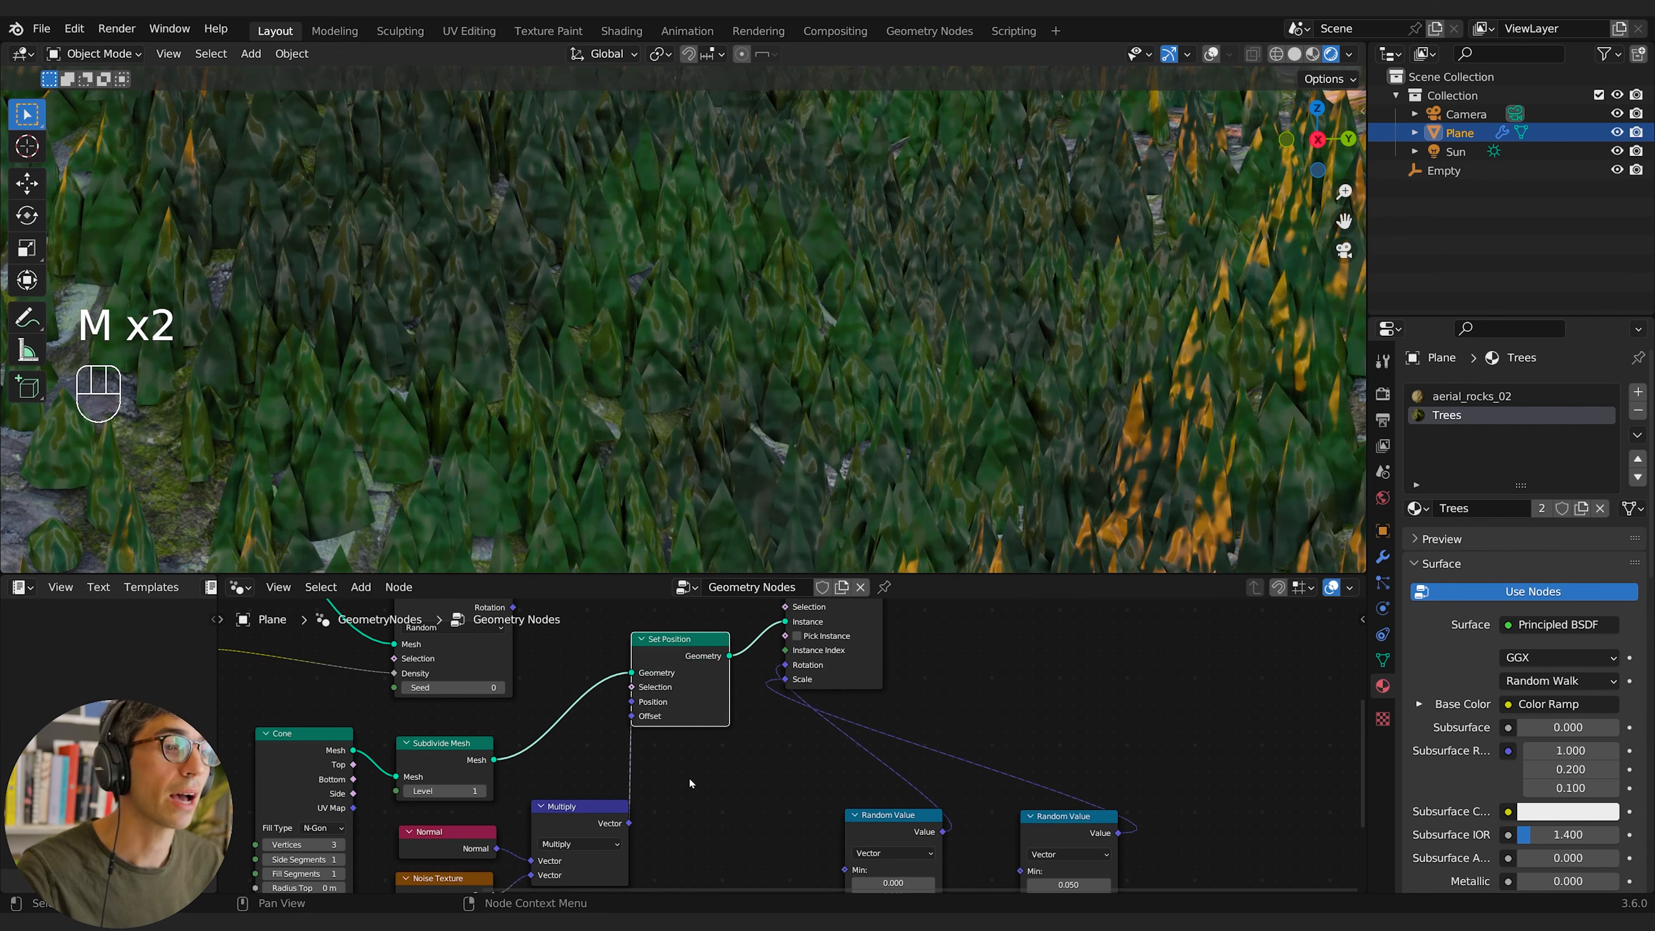
# Step: Set the Subdivide Mesh level to 4 and check the trees across the whole landscape
pyautogui.moveTo(499, 785); pyautogui.dragTo(542, 774, button='middle')
pyautogui.click(522, 779)
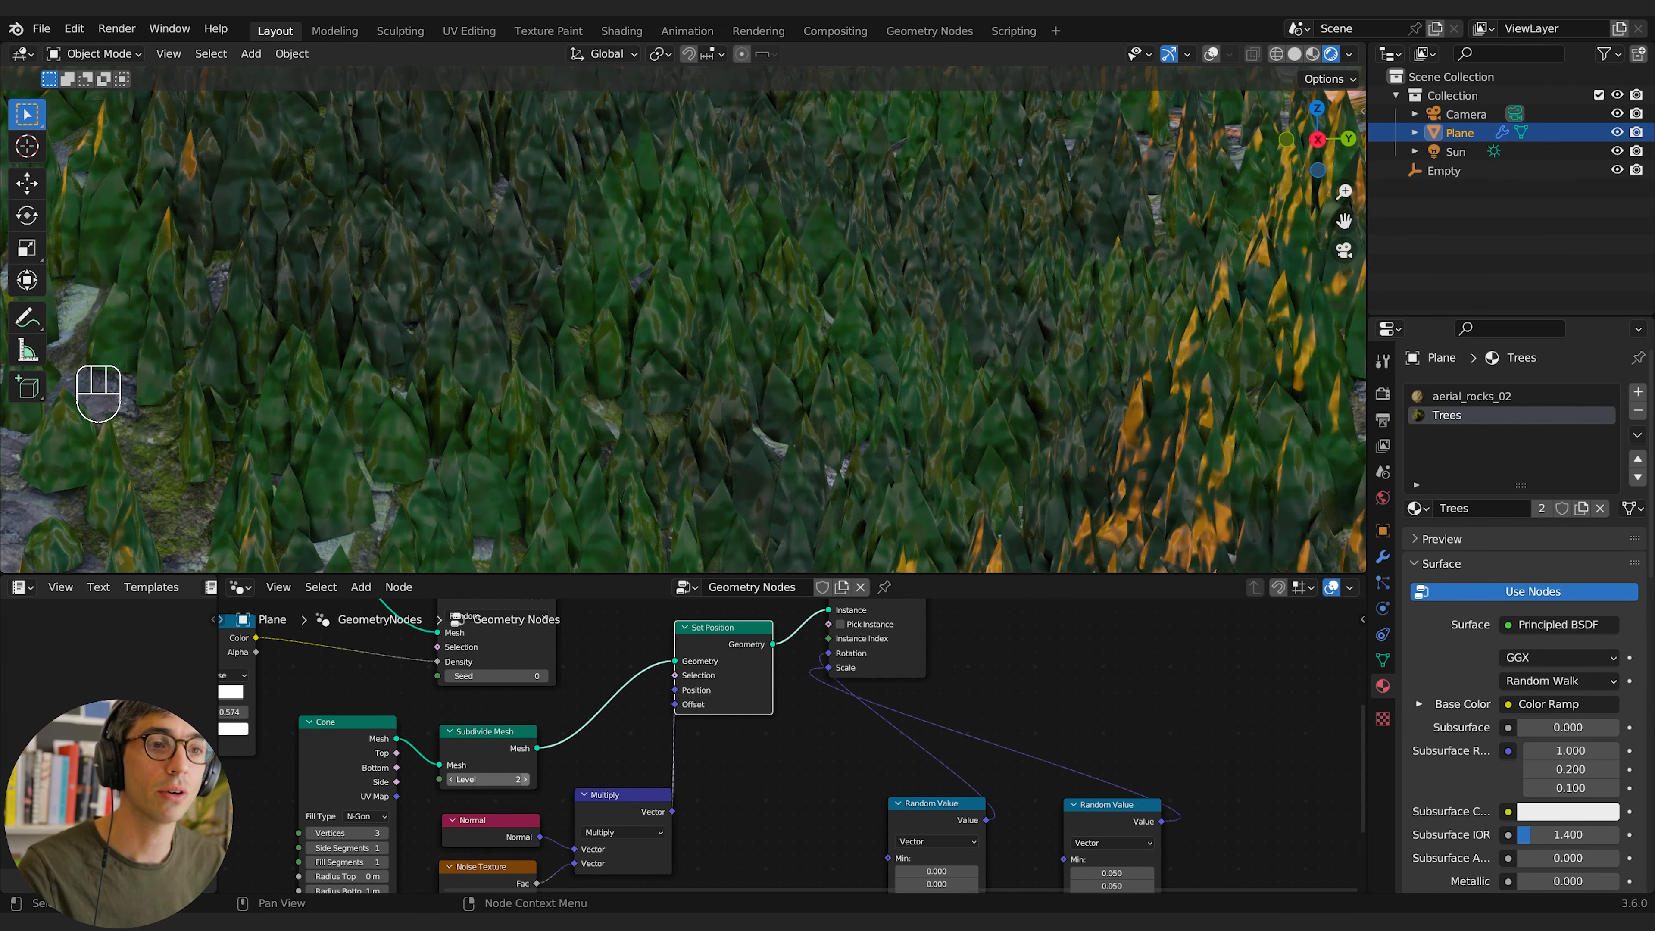
pyautogui.click(524, 780)
pyautogui.click(524, 779)
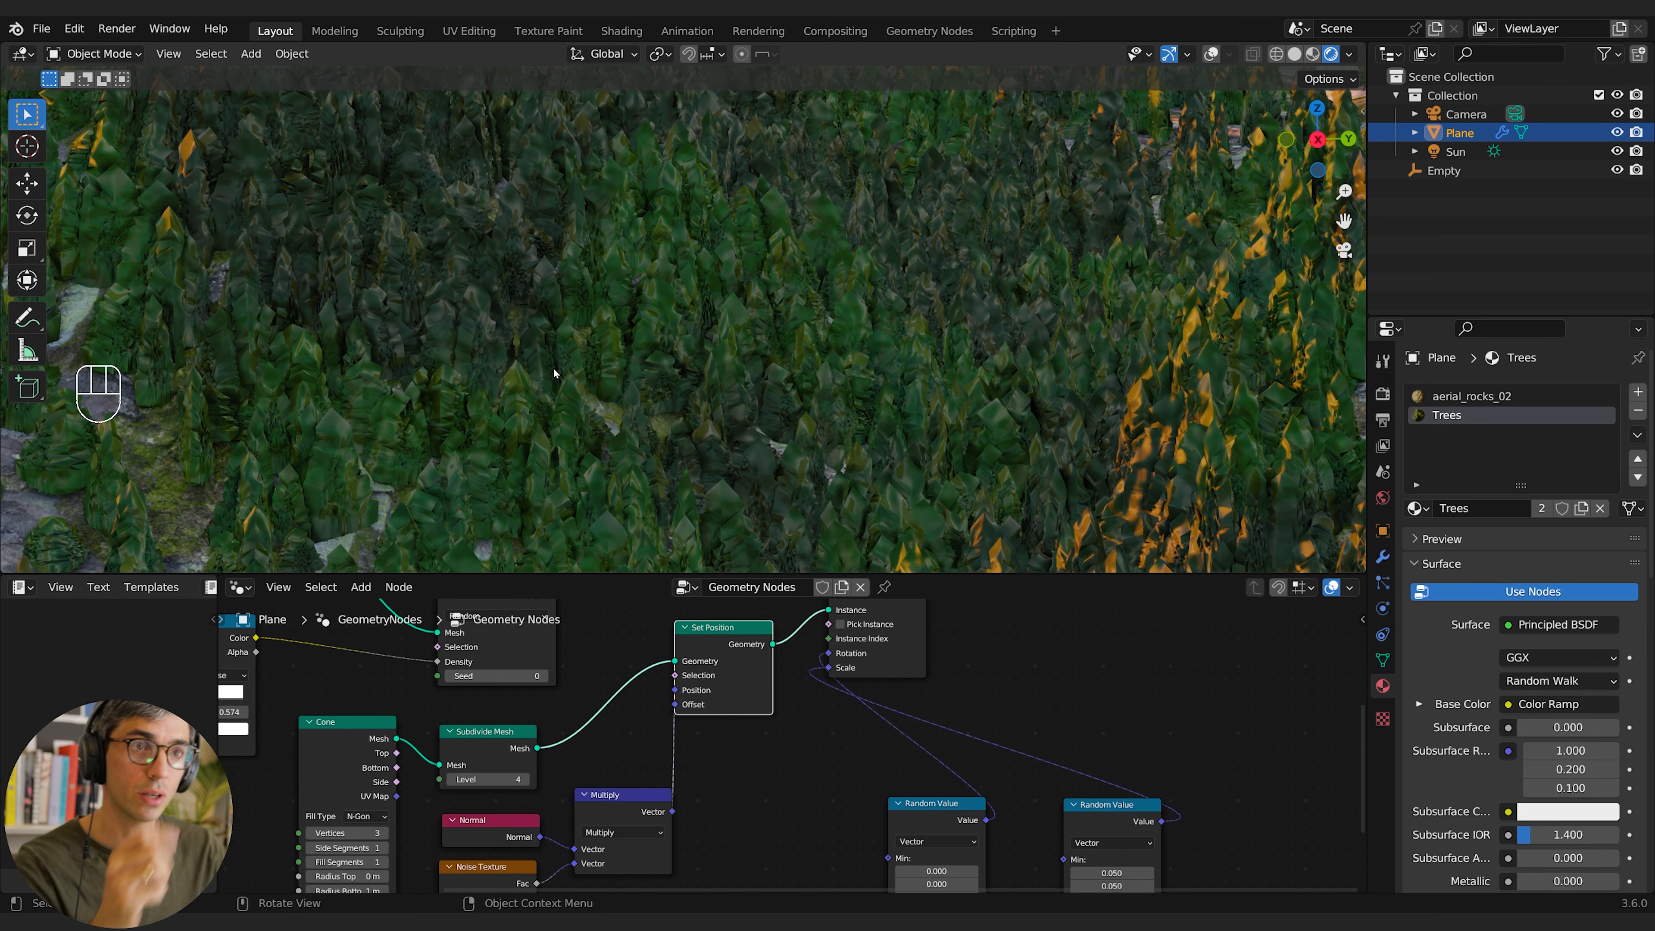
pyautogui.press('KP_0')
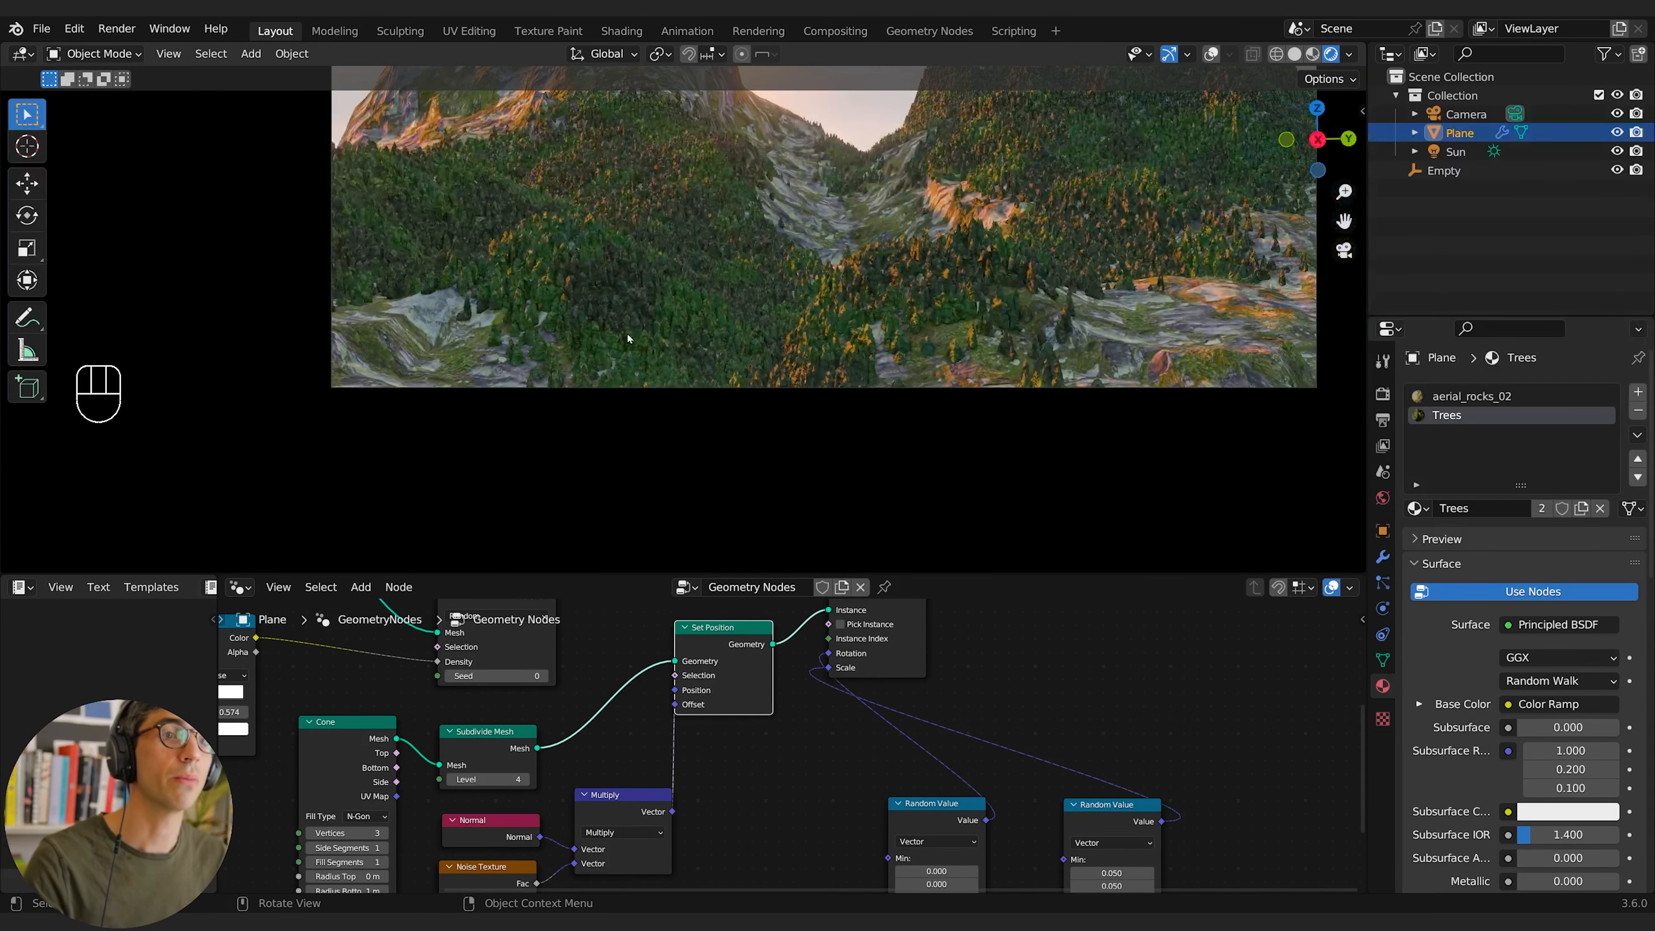
pyautogui.scroll(4, 659, 333)
pyautogui.scroll(-3, 681, 313)
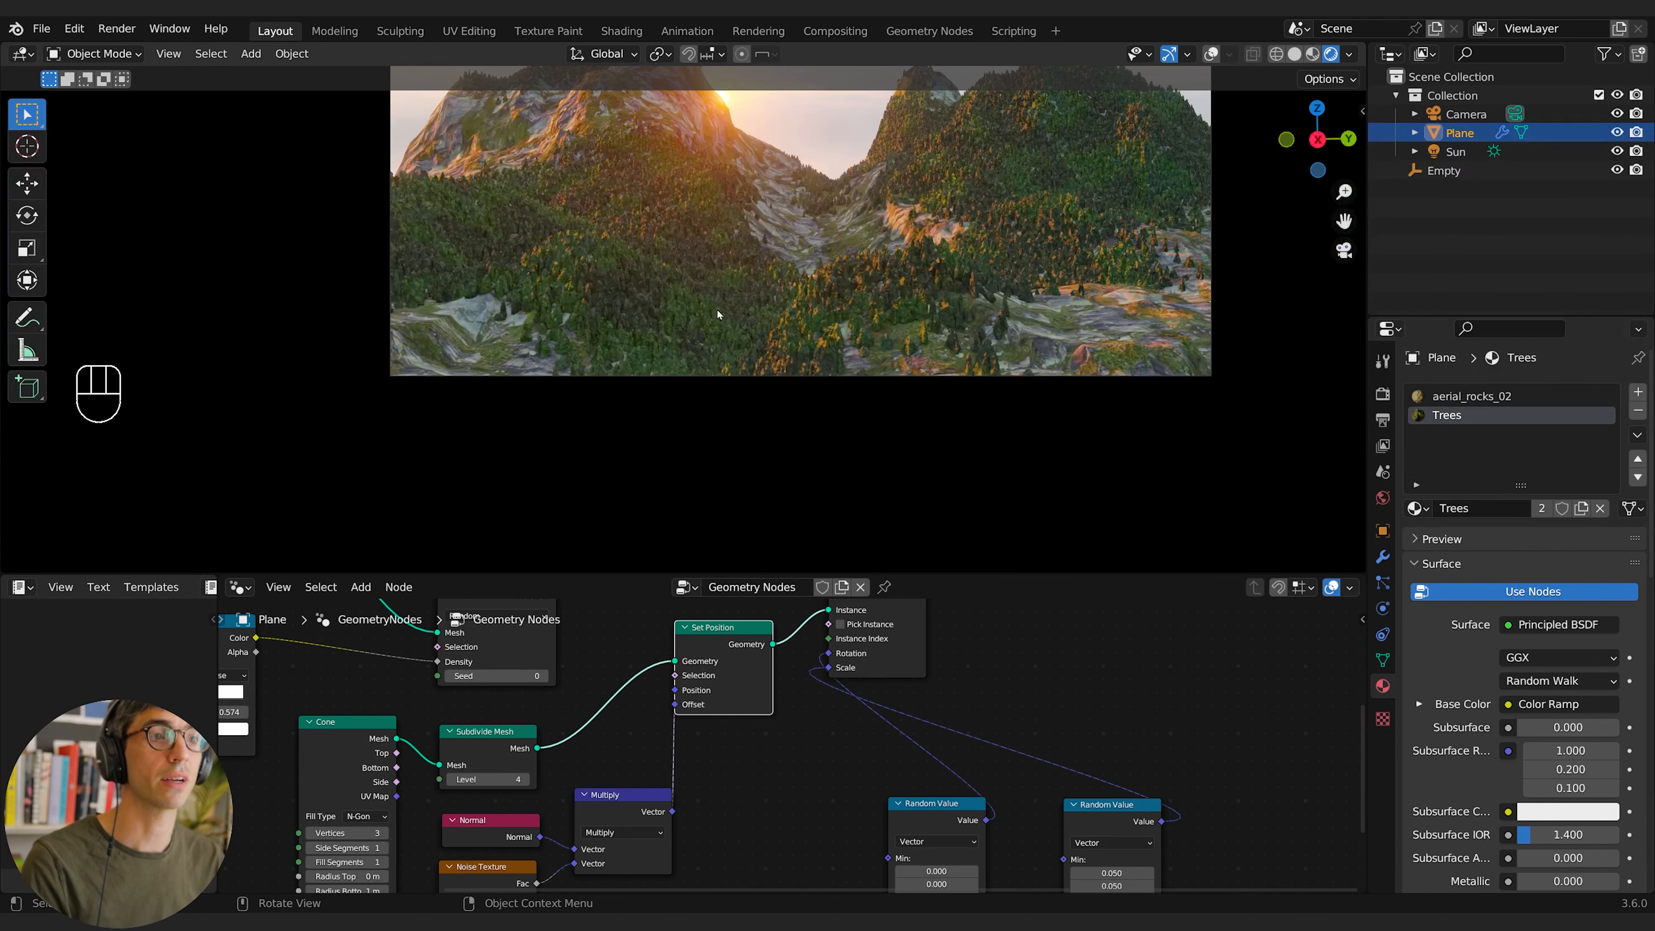
pyautogui.keyDown('shift'); pyautogui.moveTo(719, 314); pyautogui.dragTo(687, 386, button='middle'); pyautogui.keyUp('shift')
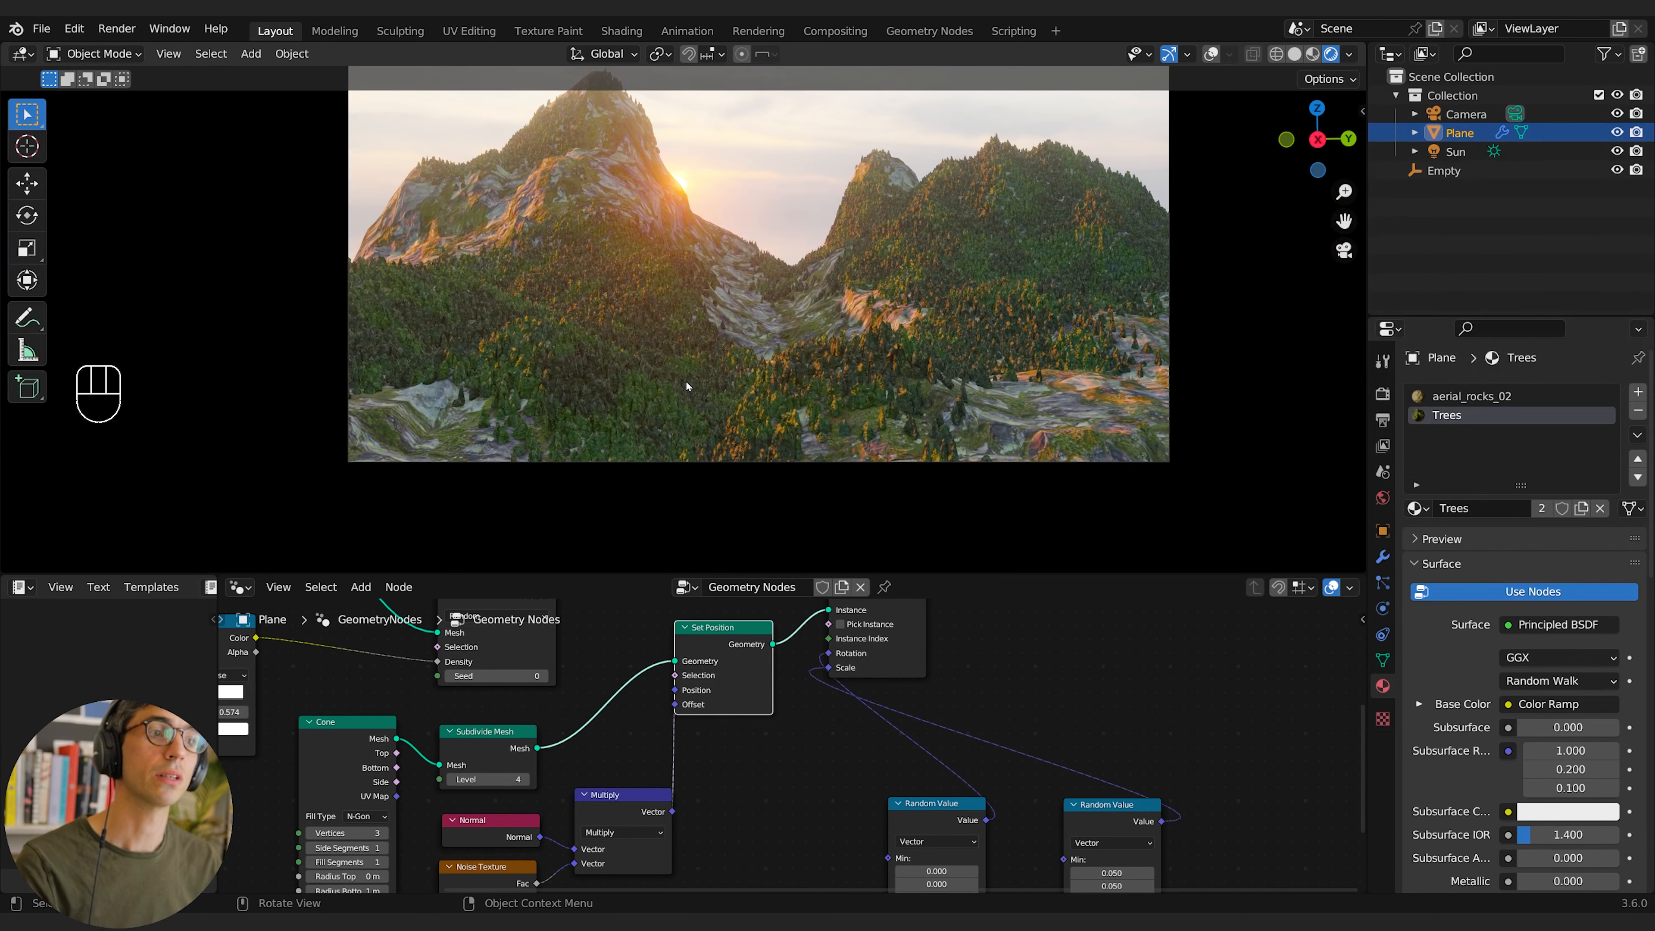
pyautogui.scroll(-2, 685, 368)
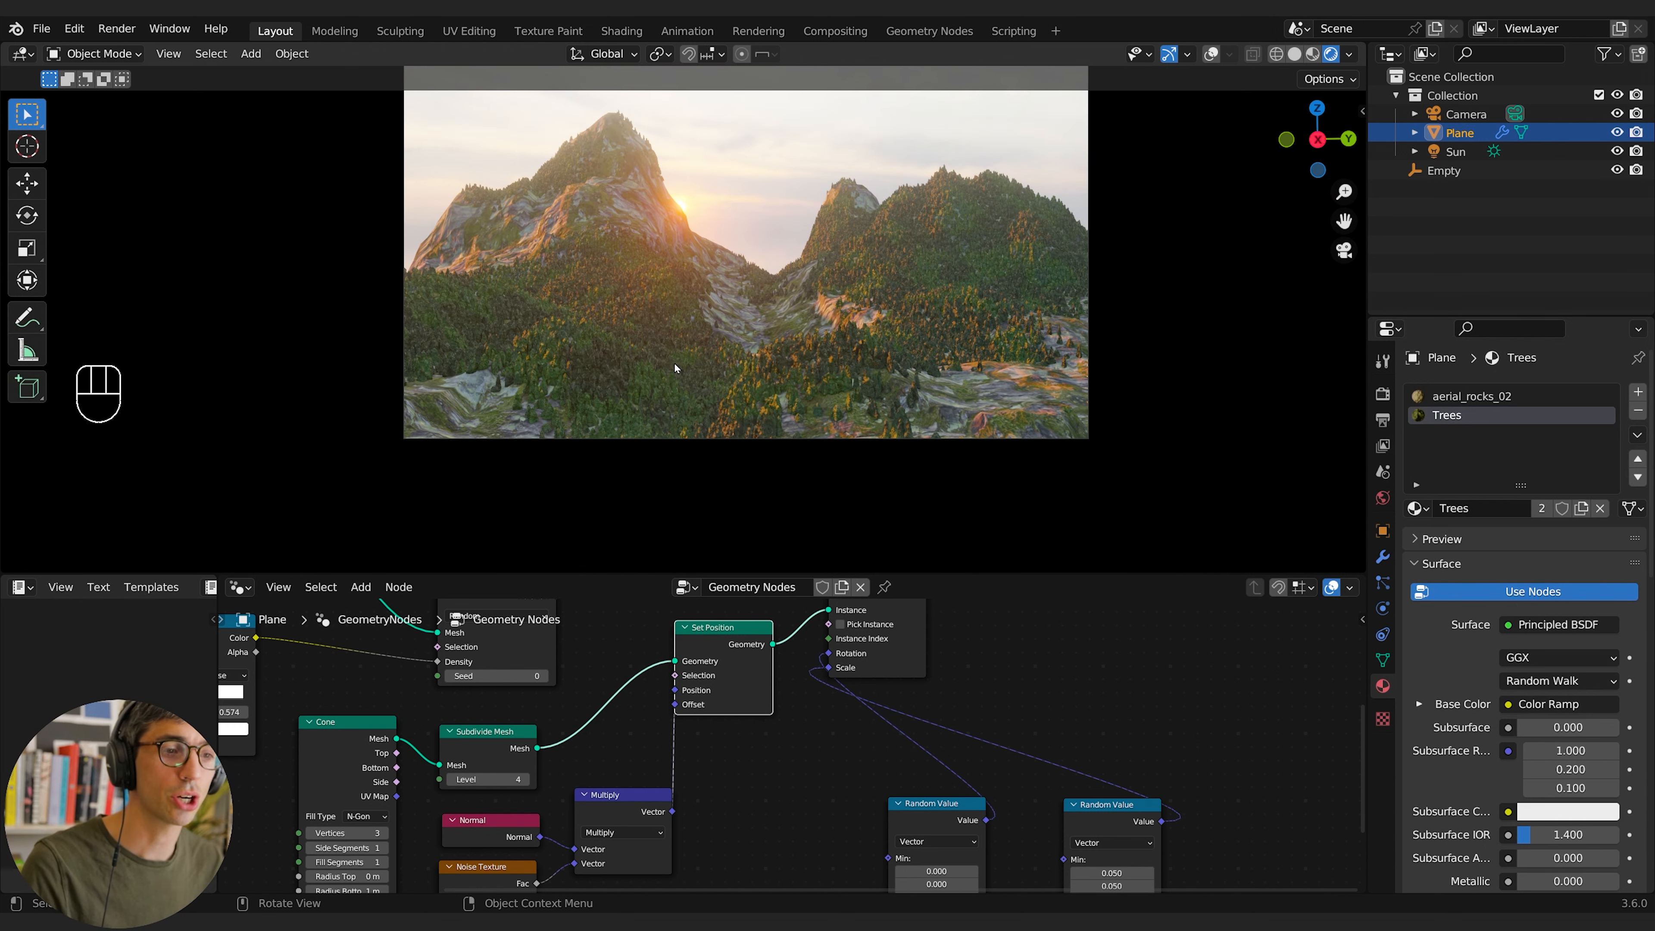
# Step: Move the Multiply, Normal and Noise Texture nodes together away from Set Position to make room for another node
pyautogui.click(740, 782)
pyautogui.click(741, 682)
pyautogui.keyDown('shift'); pyautogui.moveTo(785, 715); pyautogui.dragTo(788, 670, button='middle'); pyautogui.keyUp('shift')
pyautogui.click(673, 731)
pyautogui.keyDown('shift'); pyautogui.click(577, 748); pyautogui.keyUp('shift')
pyautogui.keyDown('shift'); pyautogui.click(573, 794); pyautogui.keyUp('shift')
pyautogui.press('g')
pyautogui.click(636, 775)
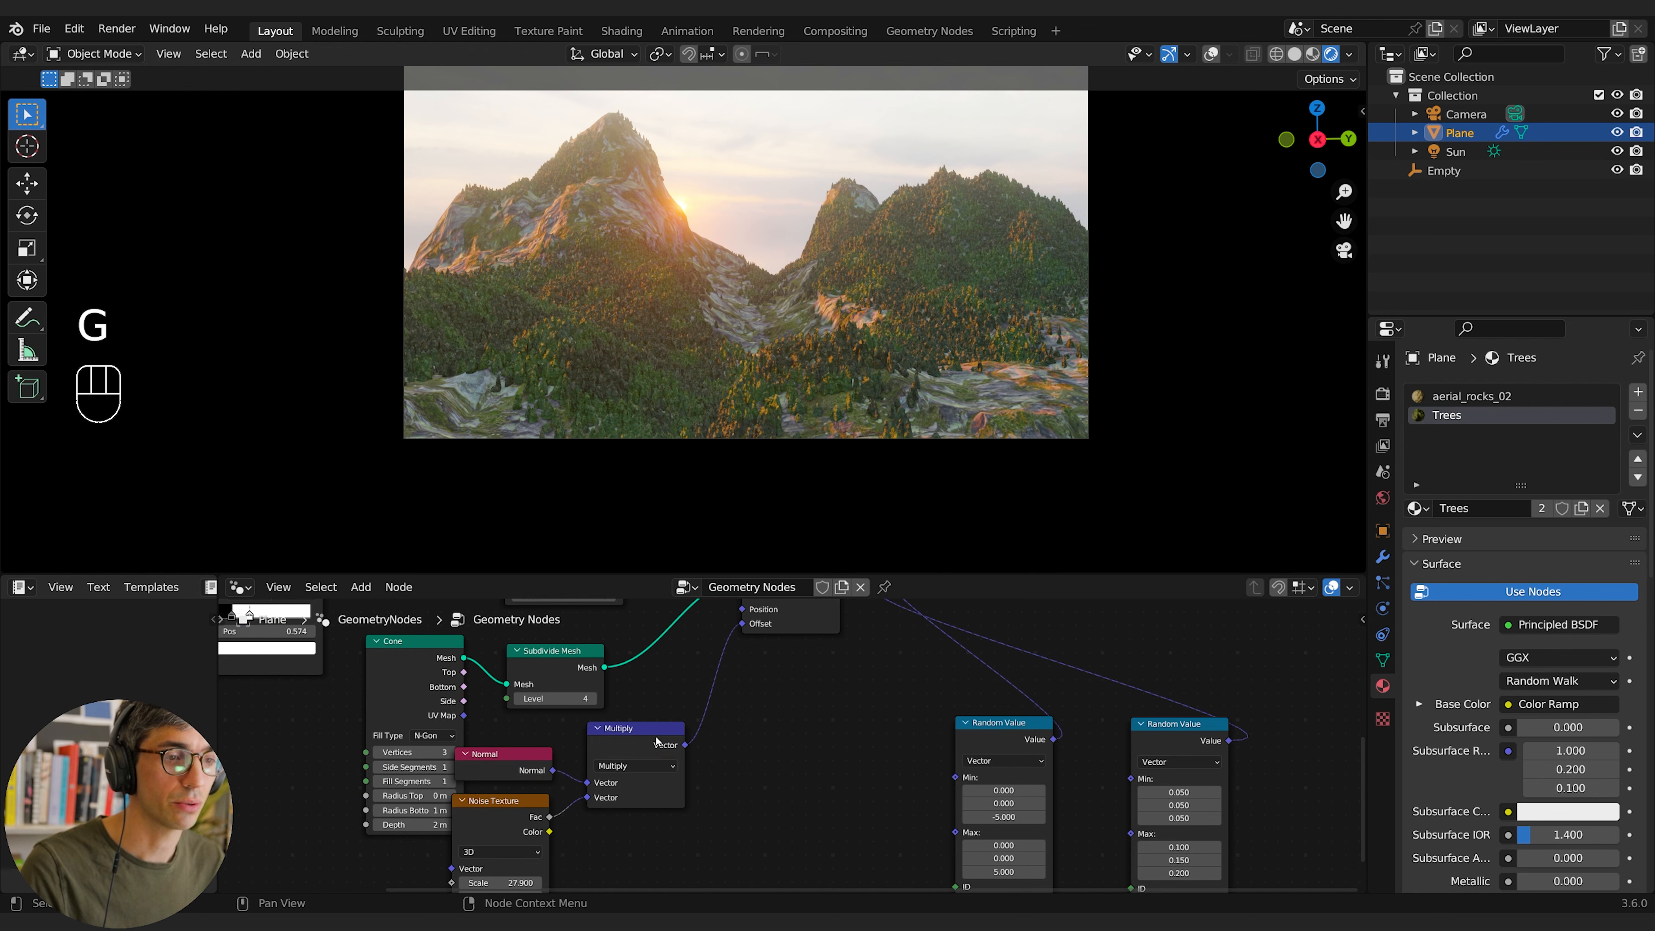
# Step: Insert a duplicate of the Multiply node before Set Position's Offset and set all components of its second vector to 1
pyautogui.click(632, 769)
pyautogui.hotkey('shift', 'd')
pyautogui.click(834, 724)
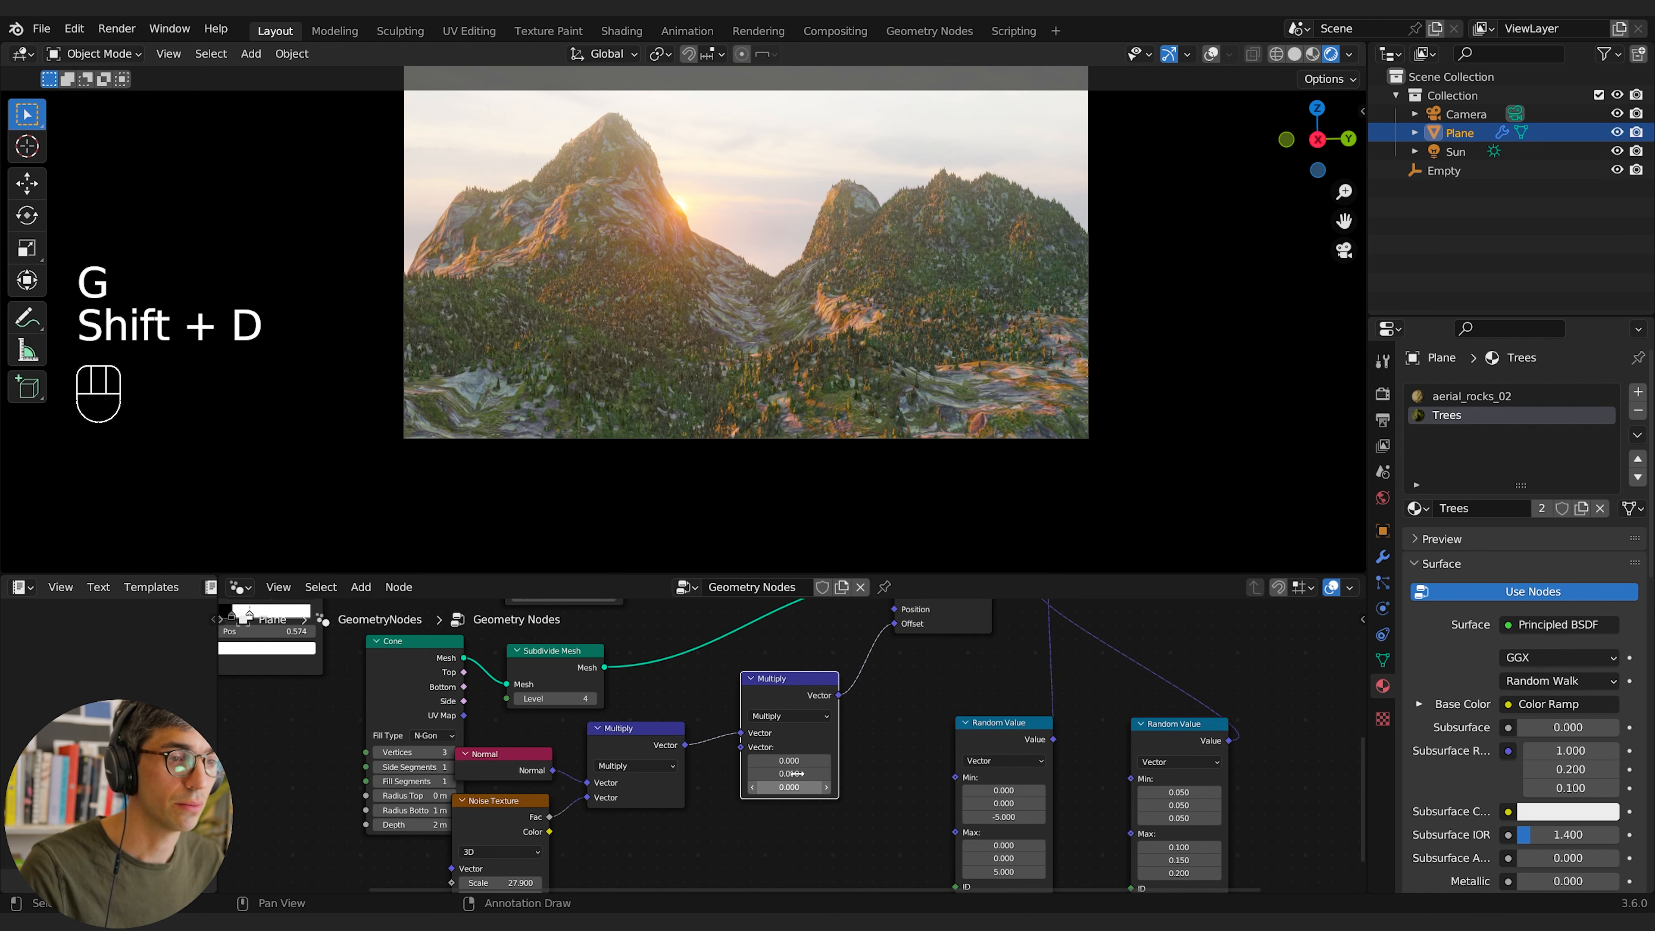
pyautogui.doubleClick(785, 759)
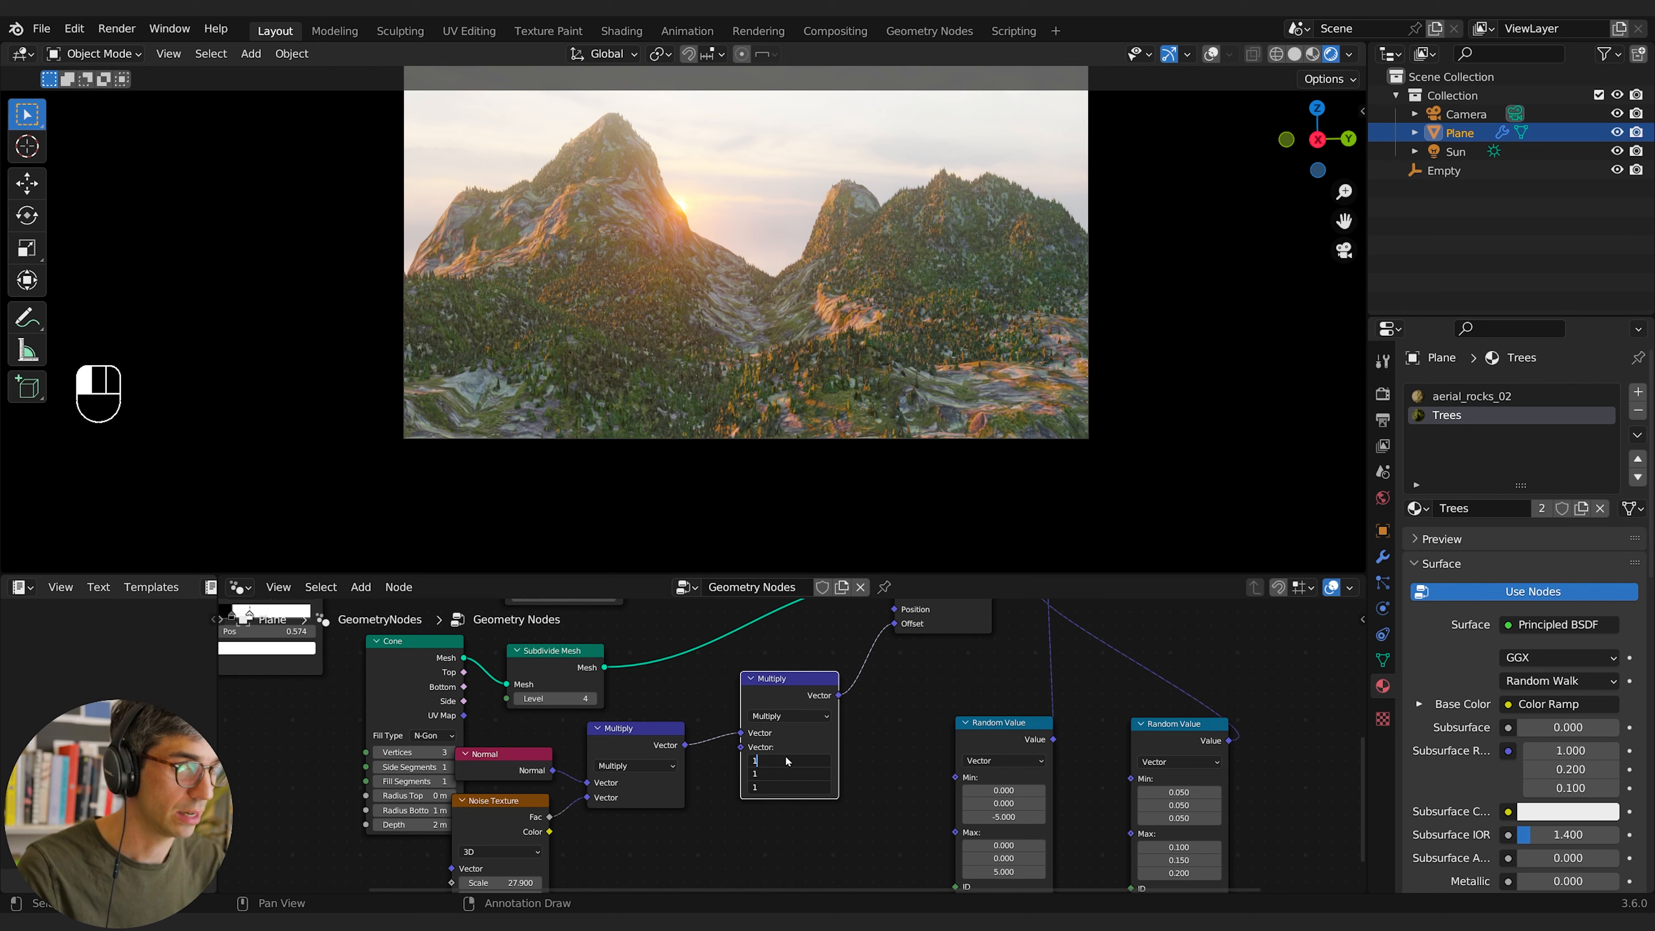
pyautogui.write('1')
pyautogui.press('Return')
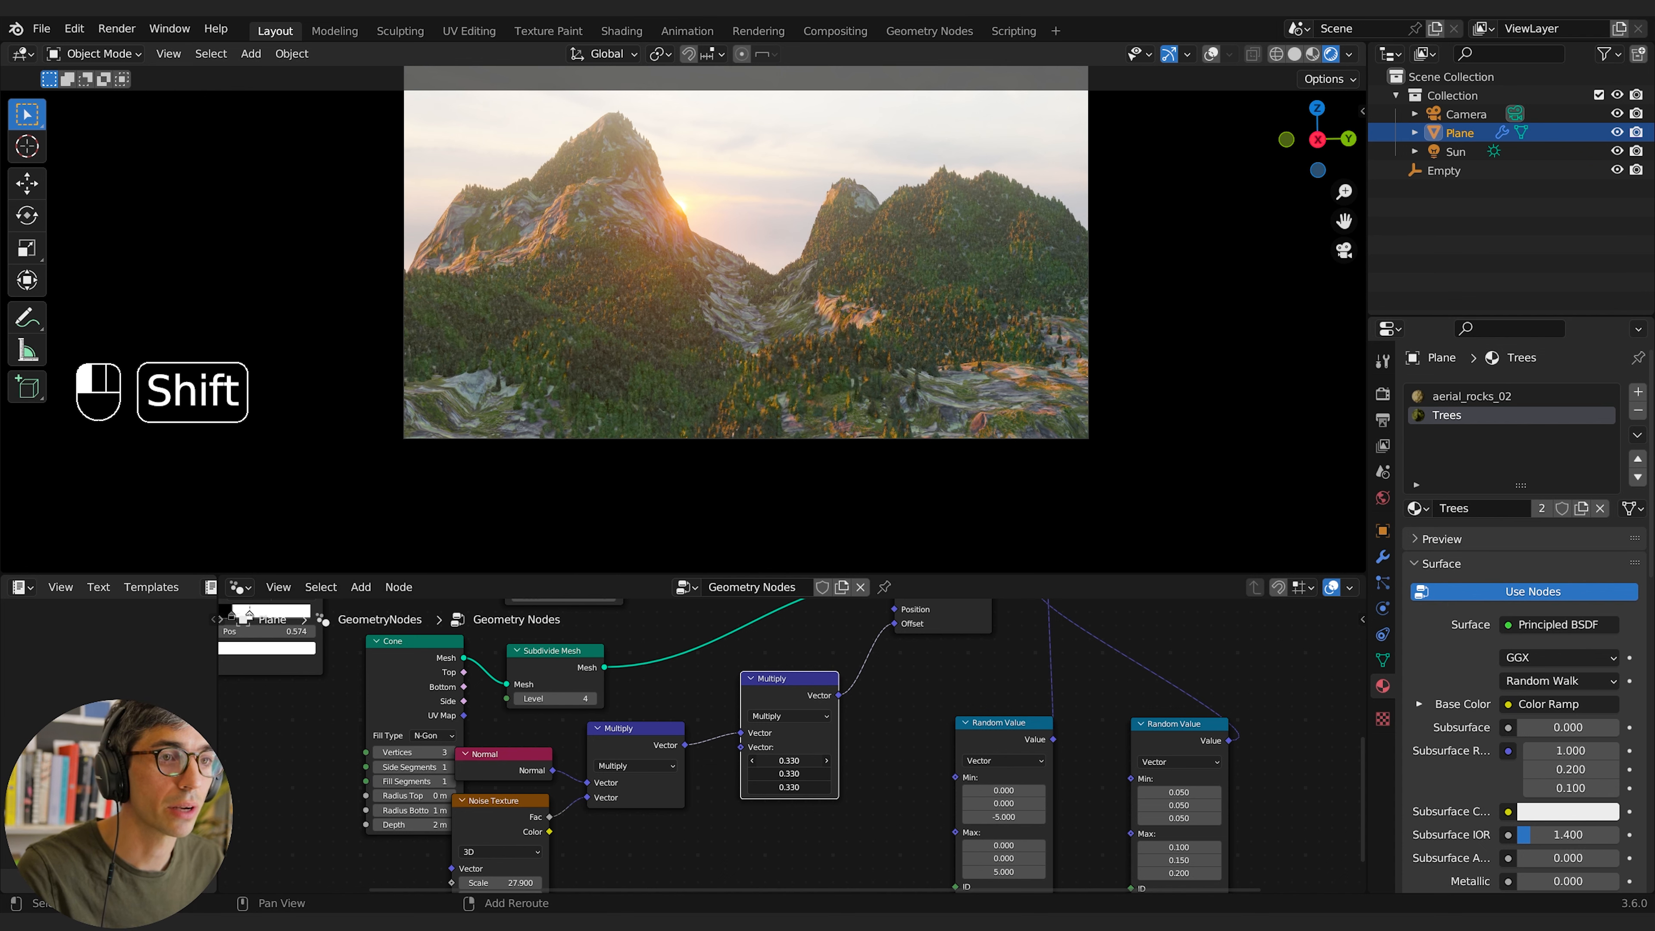
# Step: Set all three multiplier components of the duplicated Multiply node to 0.45, checking the tree shapes up close
pyautogui.moveTo(789, 760)
pyautogui.keyDown('shift'); pyautogui.mouseDown()
pyautogui.moveTo(750, 760)
pyautogui.moveTo(784, 742)
pyautogui.mouseUp(); pyautogui.keyUp('shift')
pyautogui.scroll(7, 683, 466)
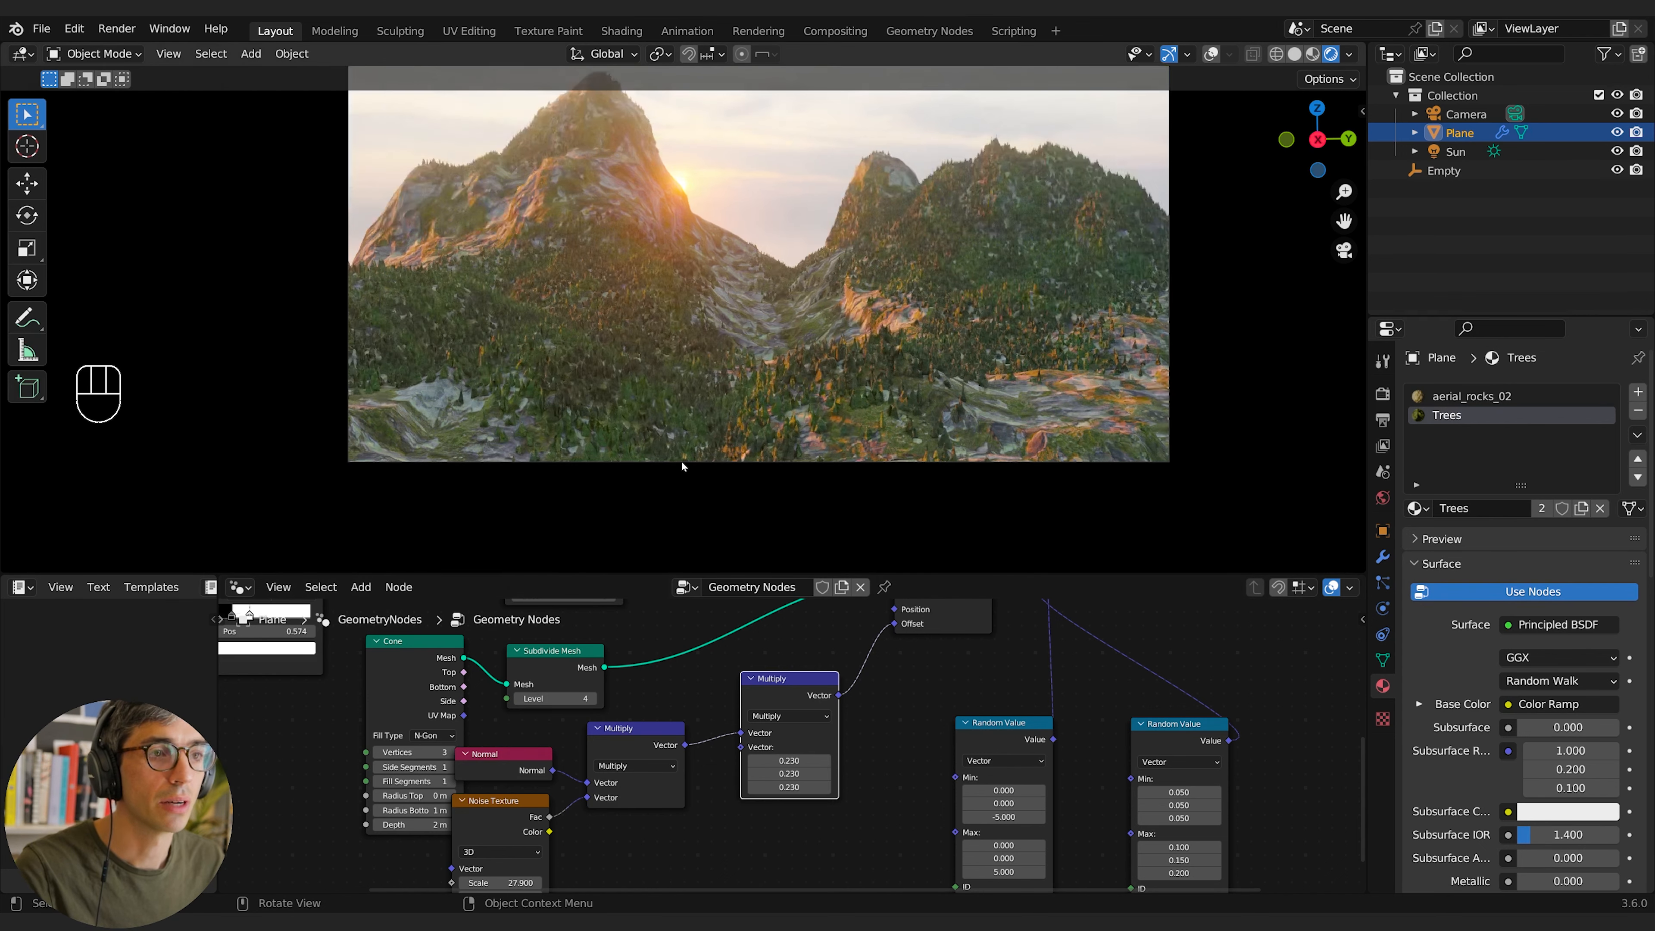
pyautogui.keyDown('shift'); pyautogui.moveTo(690, 469); pyautogui.dragTo(766, 225, button='middle'); pyautogui.keyUp('shift')
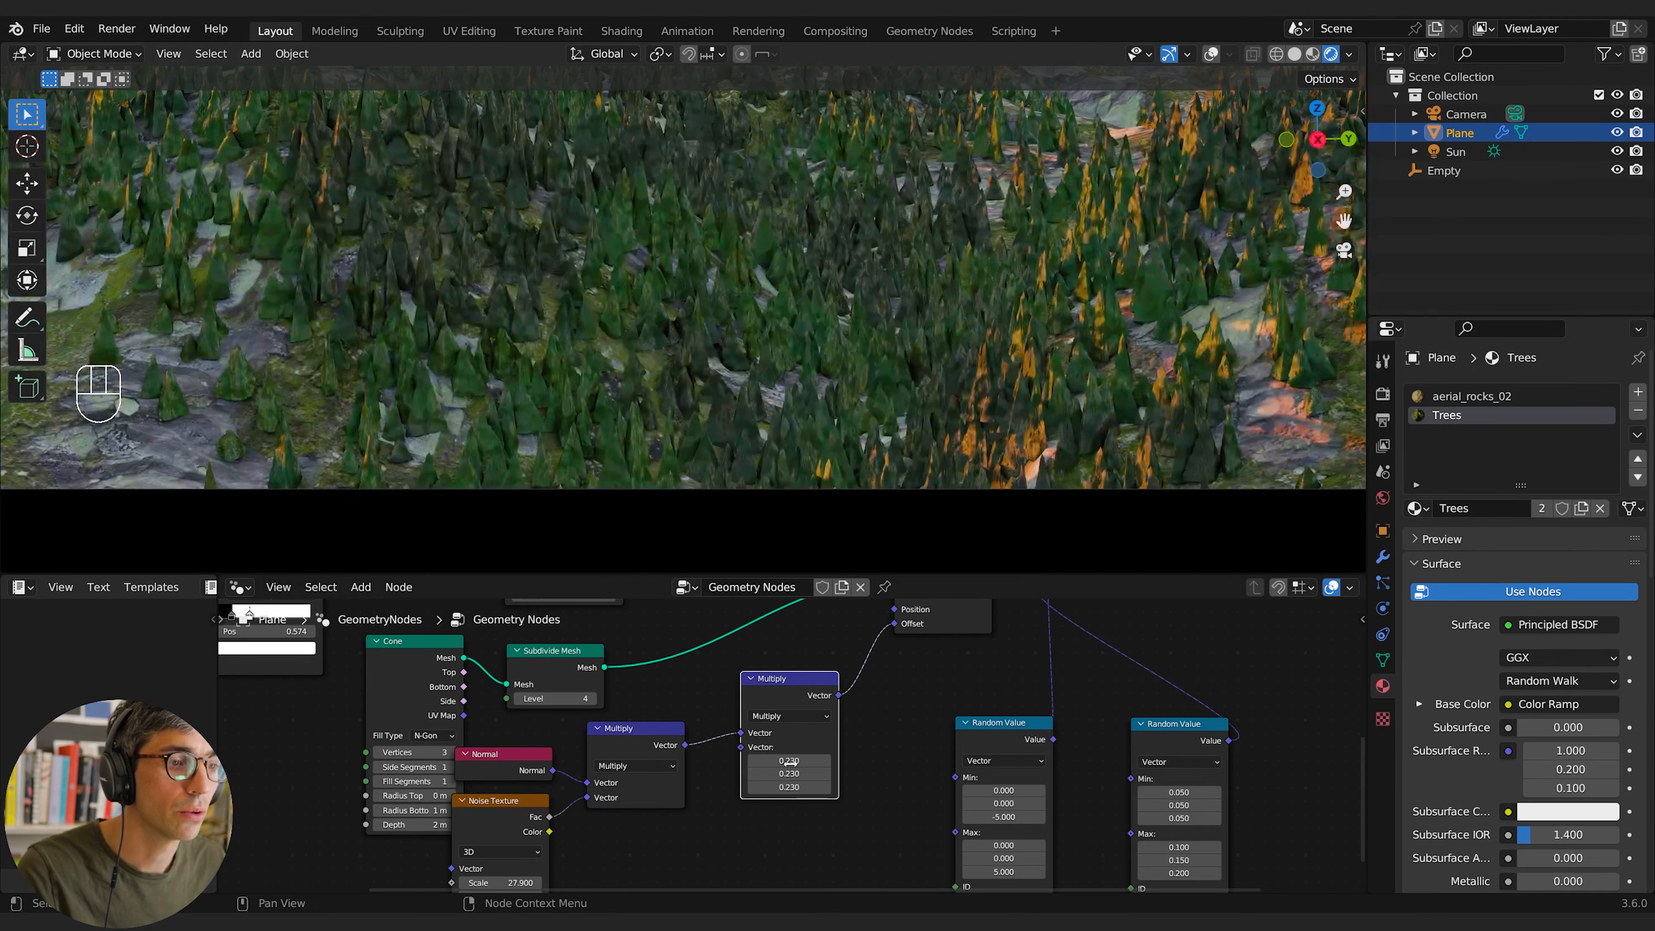
pyautogui.keyDown('shift'); pyautogui.moveTo(789, 761); pyautogui.dragTo(831, 761); pyautogui.keyUp('shift')
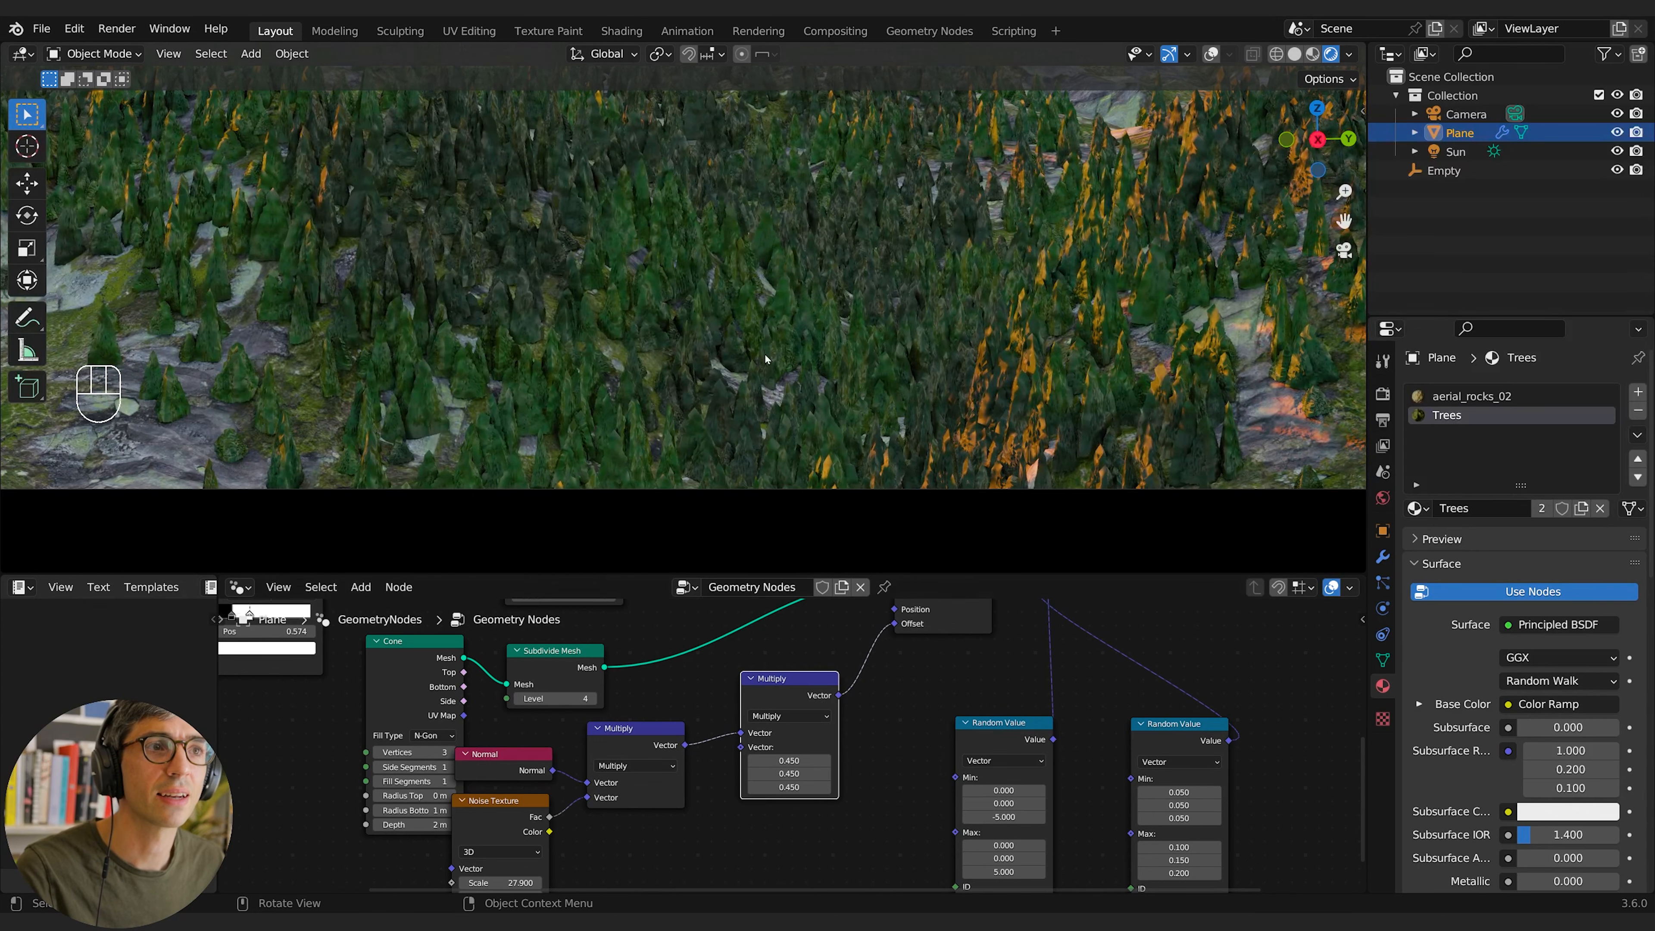
pyautogui.scroll(-8, 752, 268)
pyautogui.keyDown('shift'); pyautogui.moveTo(754, 234); pyautogui.dragTo(684, 377, button='middle'); pyautogui.keyUp('shift')
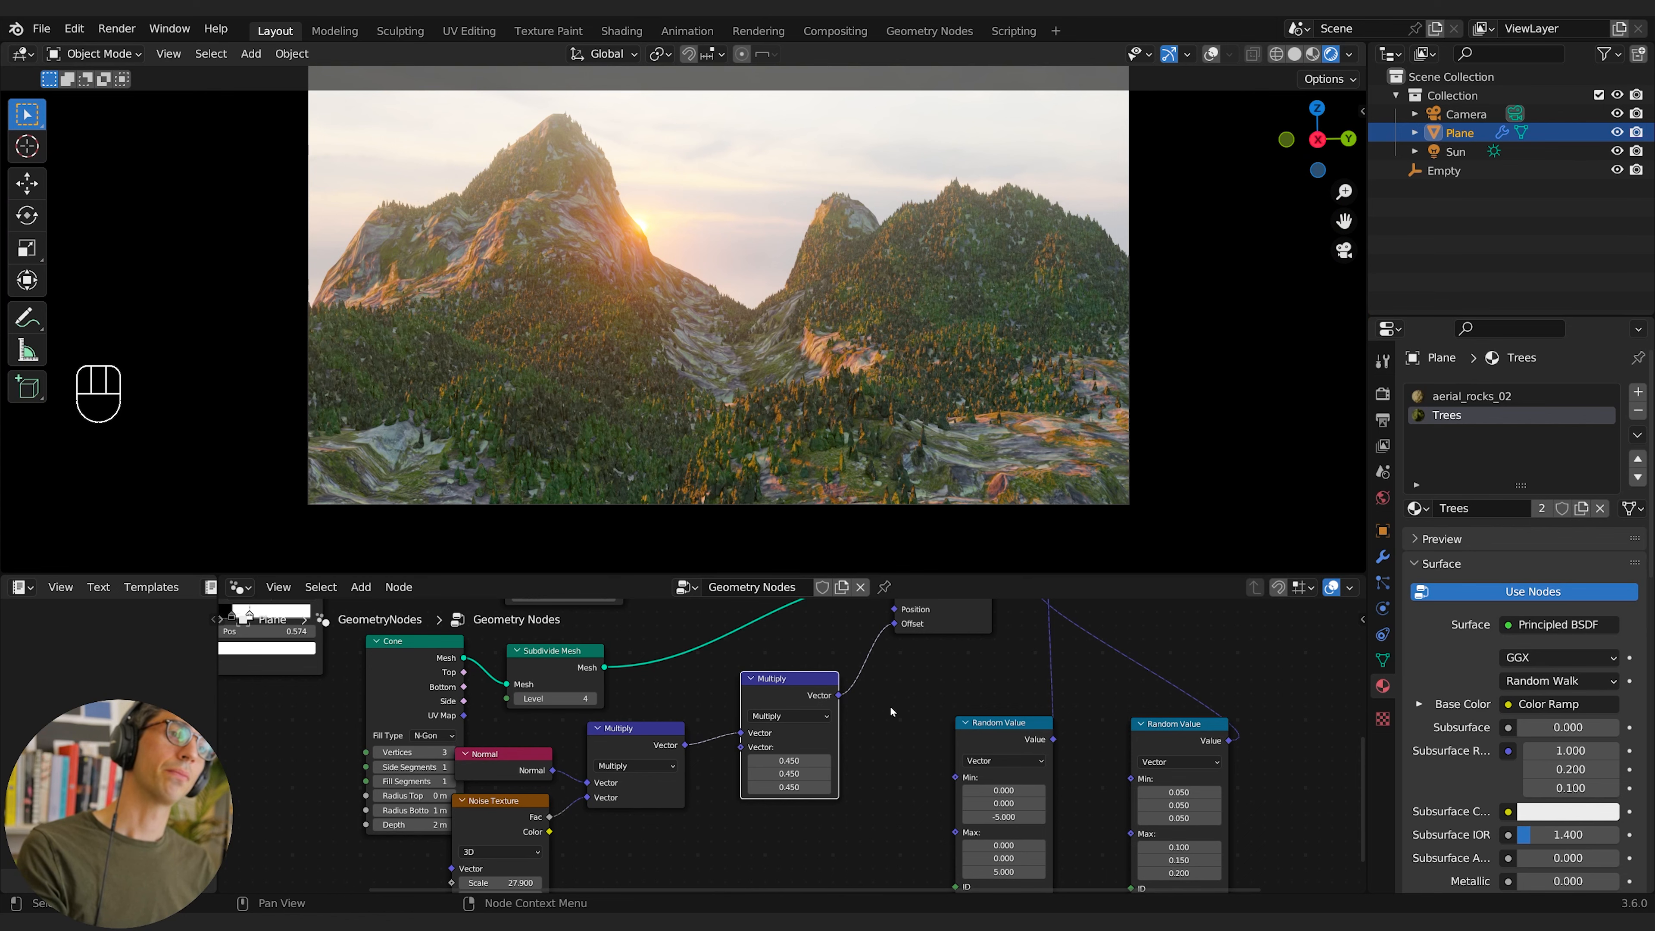
# Step: Mute and unmute the Set Position node repeatedly to compare the forest with and without the displacement
pyautogui.moveTo(832, 672); pyautogui.dragTo(763, 757, button='middle')
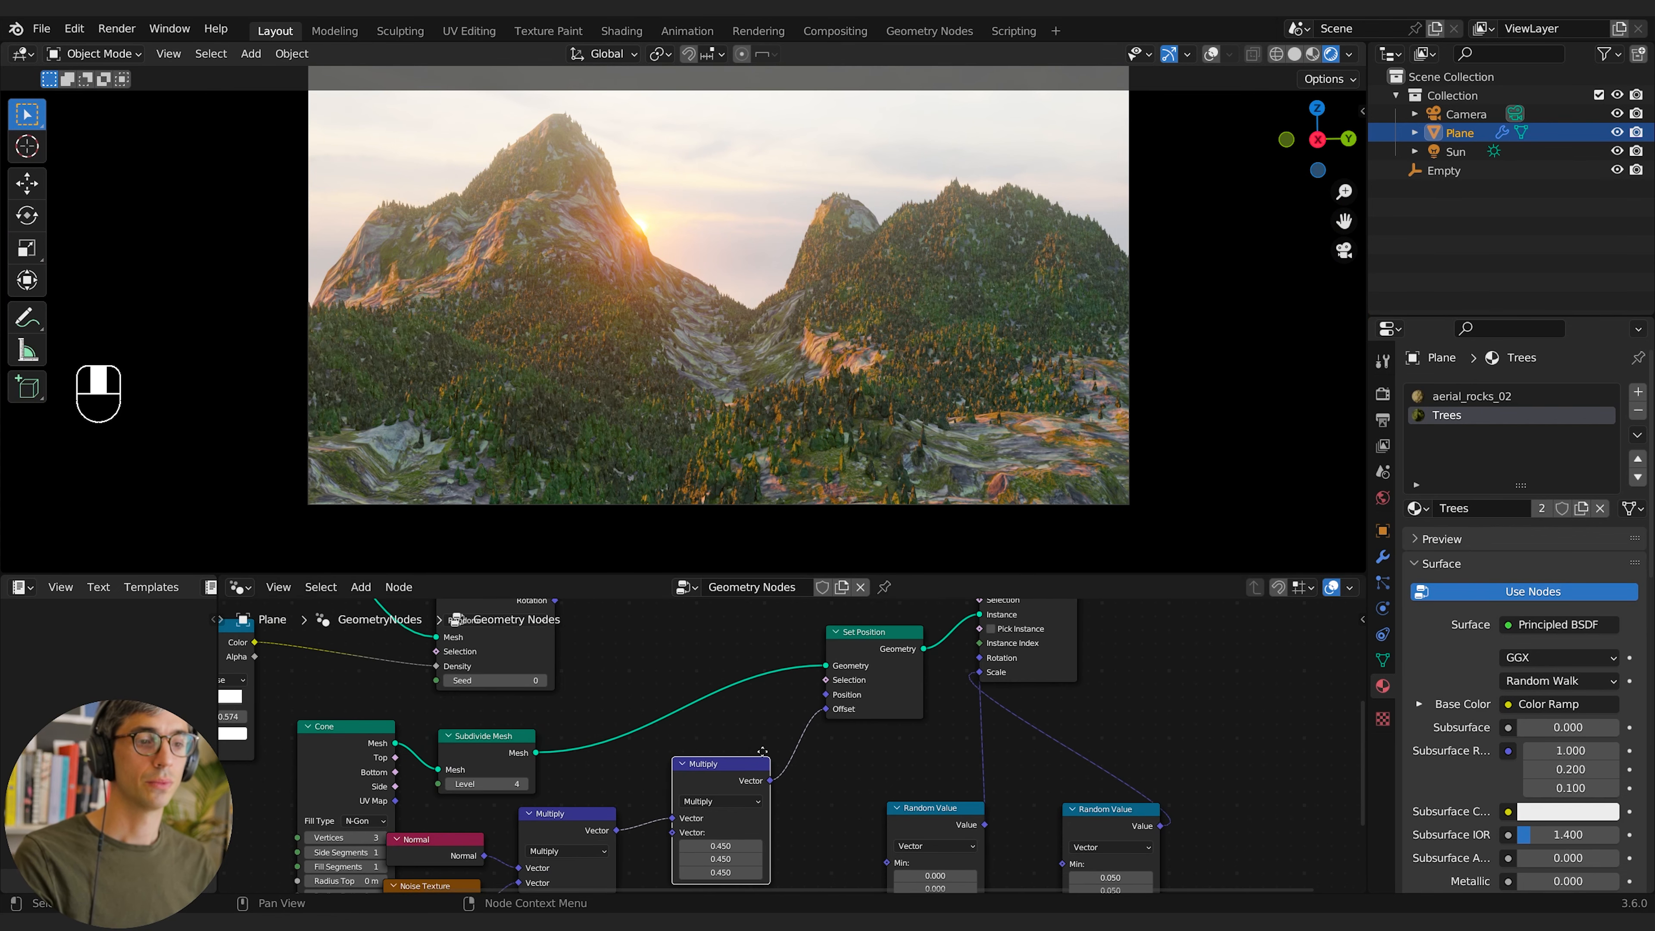
pyautogui.click(880, 648)
pyautogui.press('m')
pyautogui.press('m')
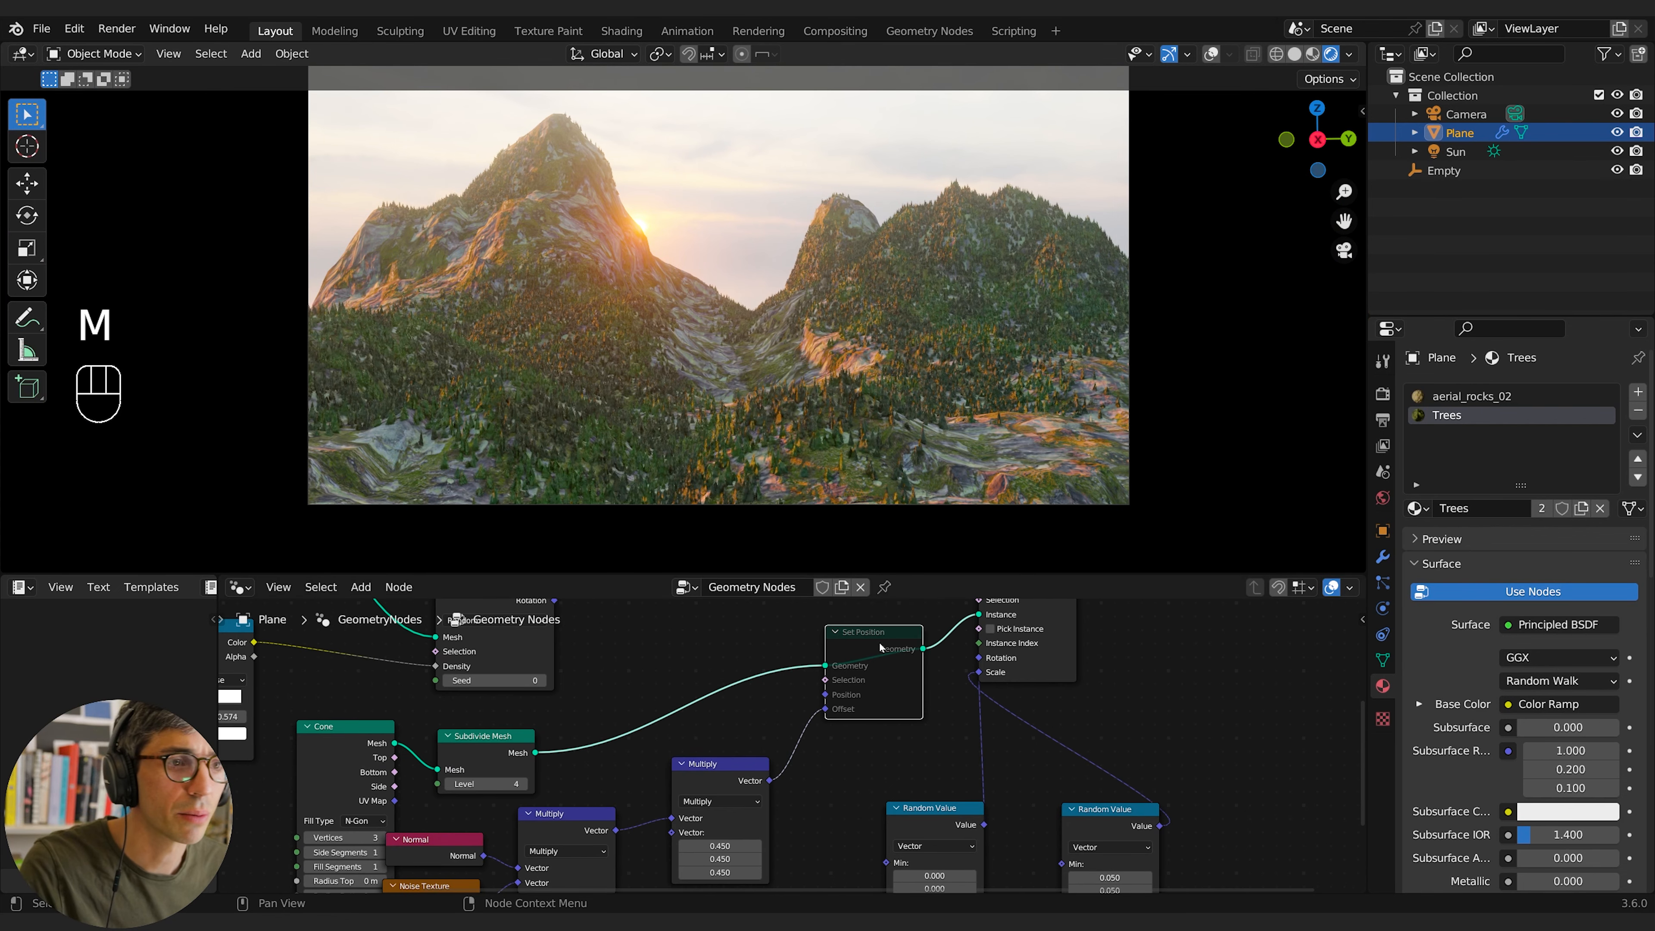
pyautogui.press('m')
pyautogui.press('m')
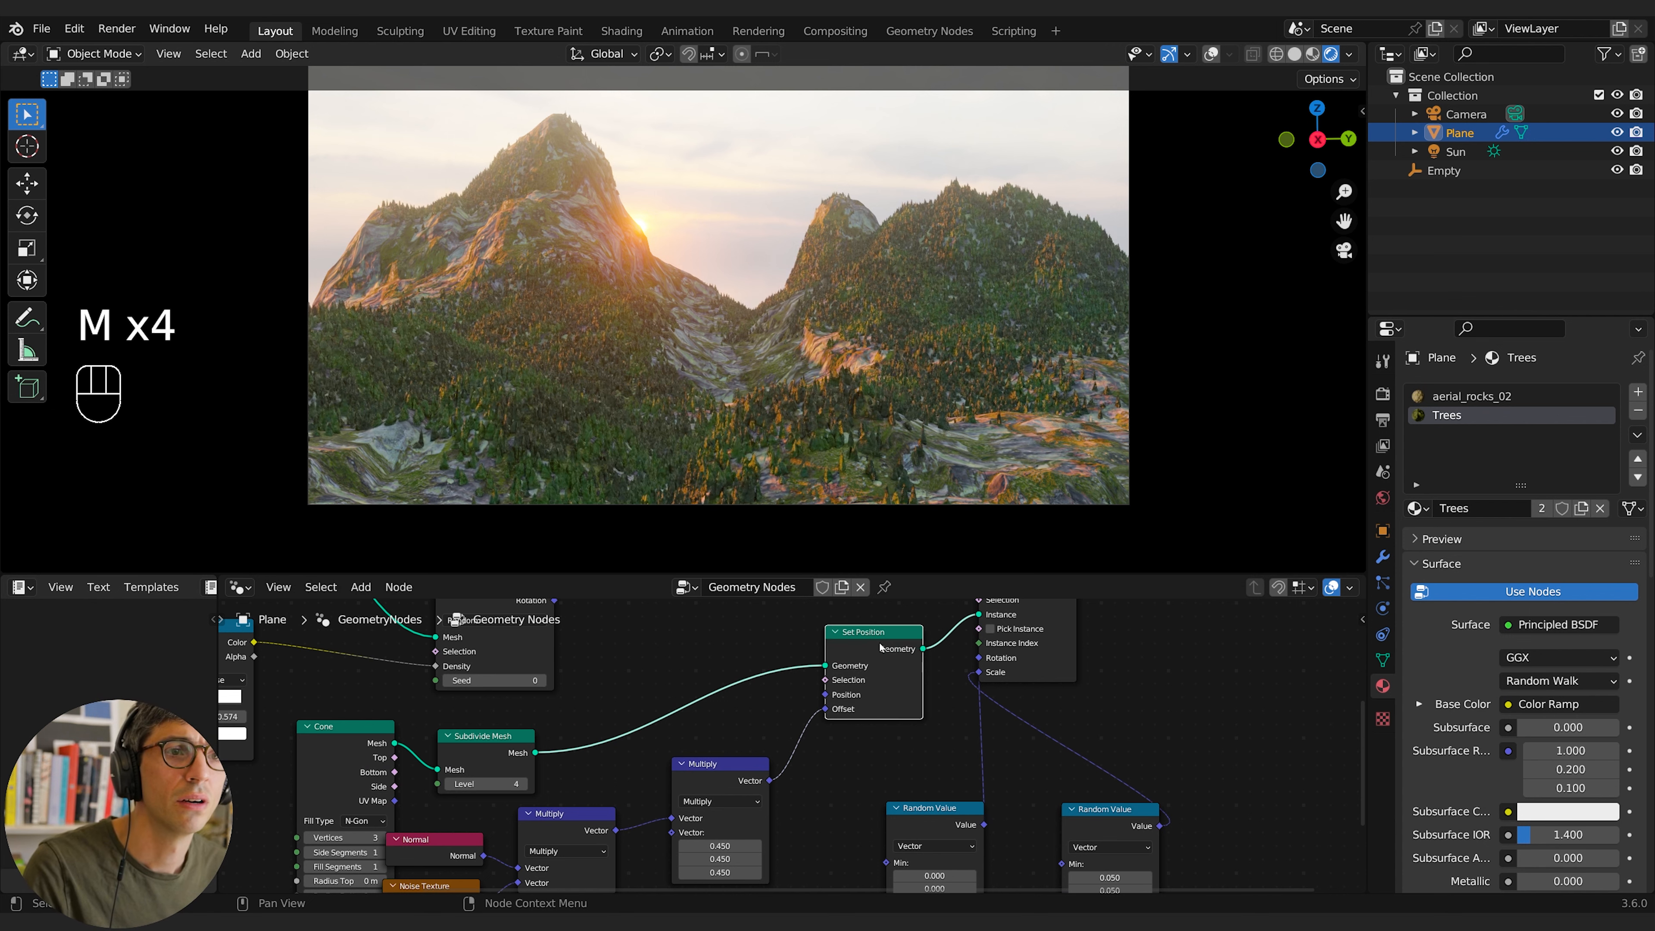
pyautogui.press('m')
pyautogui.press('m')
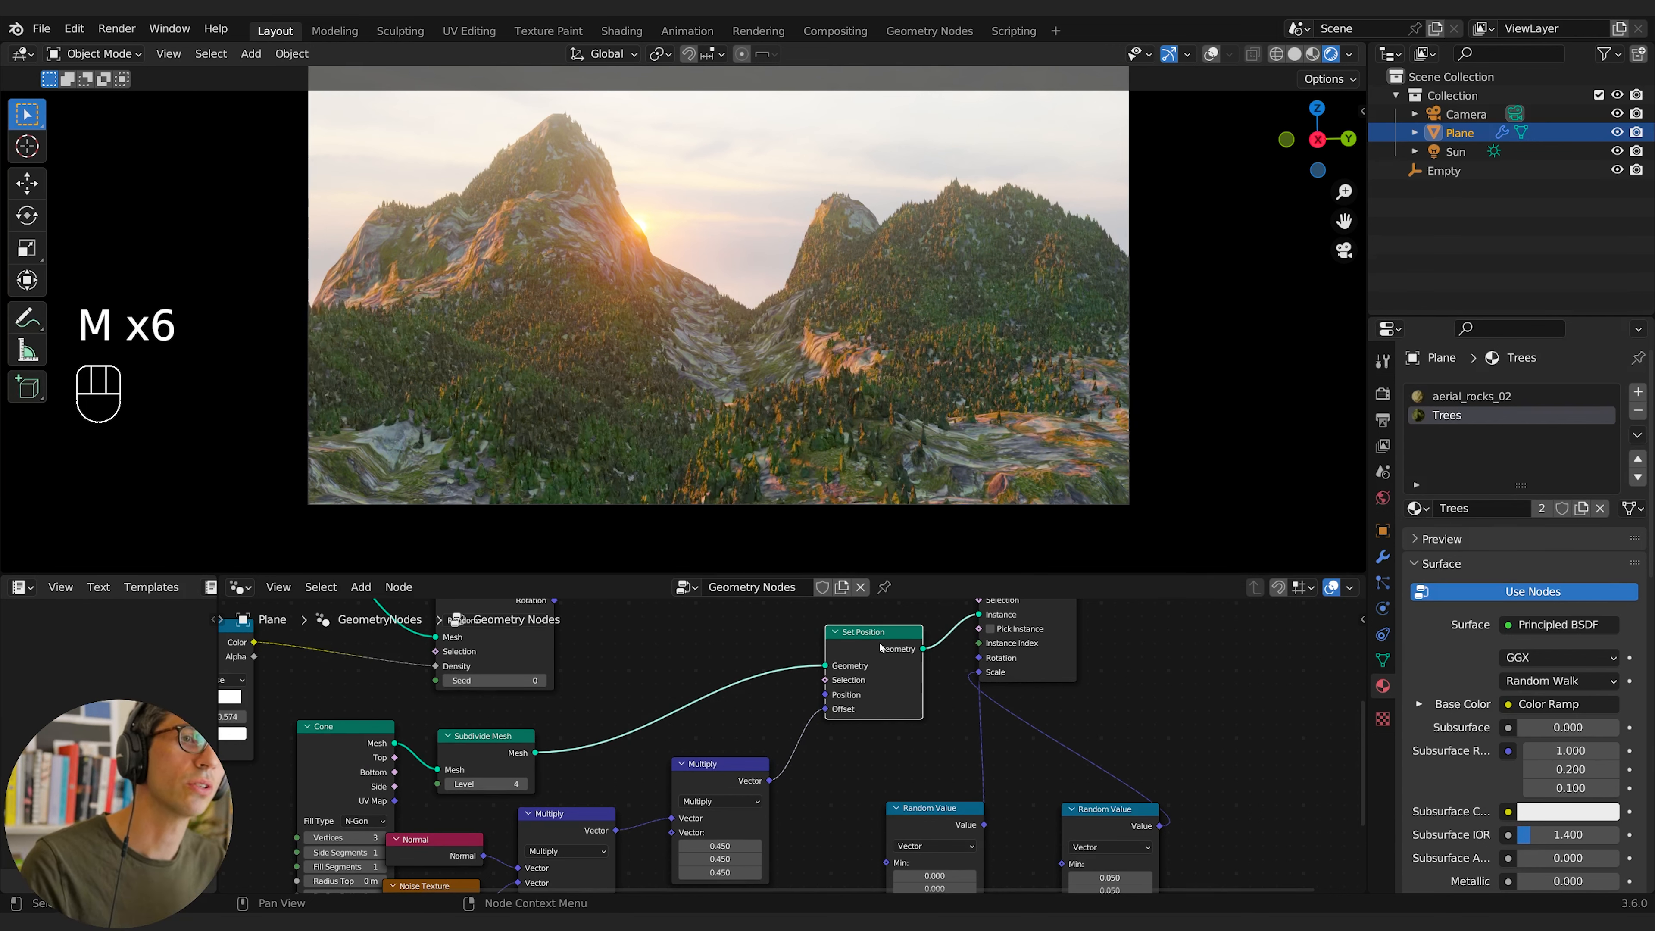
# Step: Switch to the Shader Editor and set the Scale of the Trees material's bump Noise Texture to 198.7
pyautogui.click(240, 587)
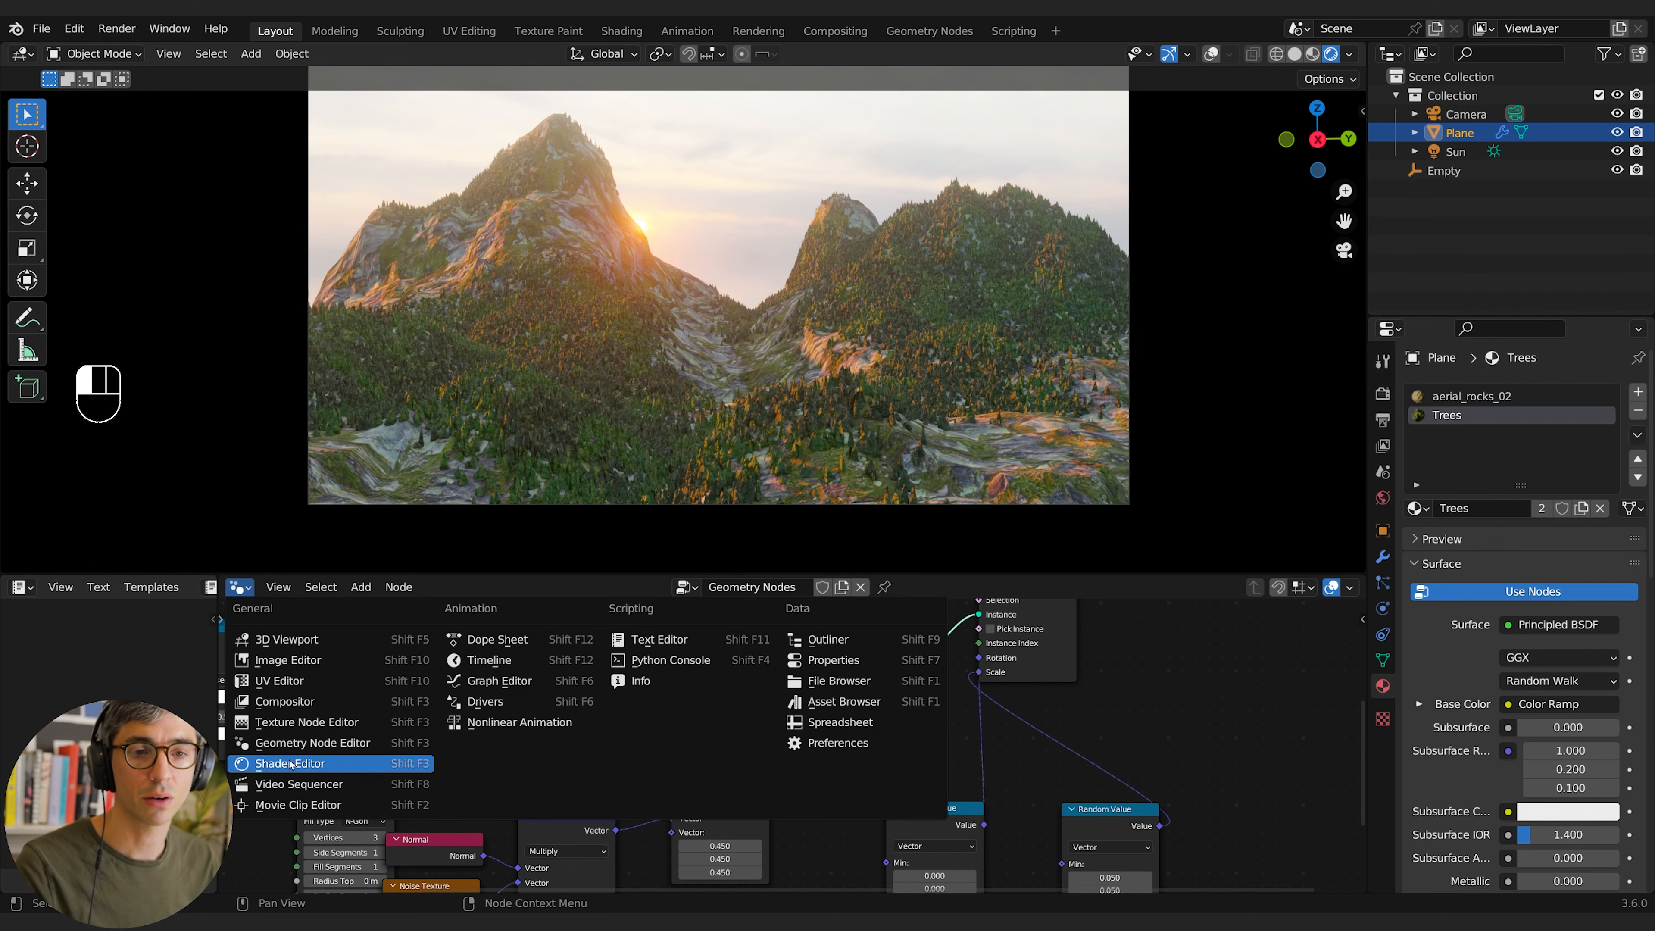
pyautogui.click(329, 764)
pyautogui.scroll(4, 525, 406)
pyautogui.scroll(3, 525, 406)
pyautogui.keyDown('shift'); pyautogui.moveTo(525, 406); pyautogui.dragTo(815, 110, button='middle'); pyautogui.keyUp('shift')
pyautogui.moveTo(602, 876); pyautogui.dragTo(767, 806, button='middle')
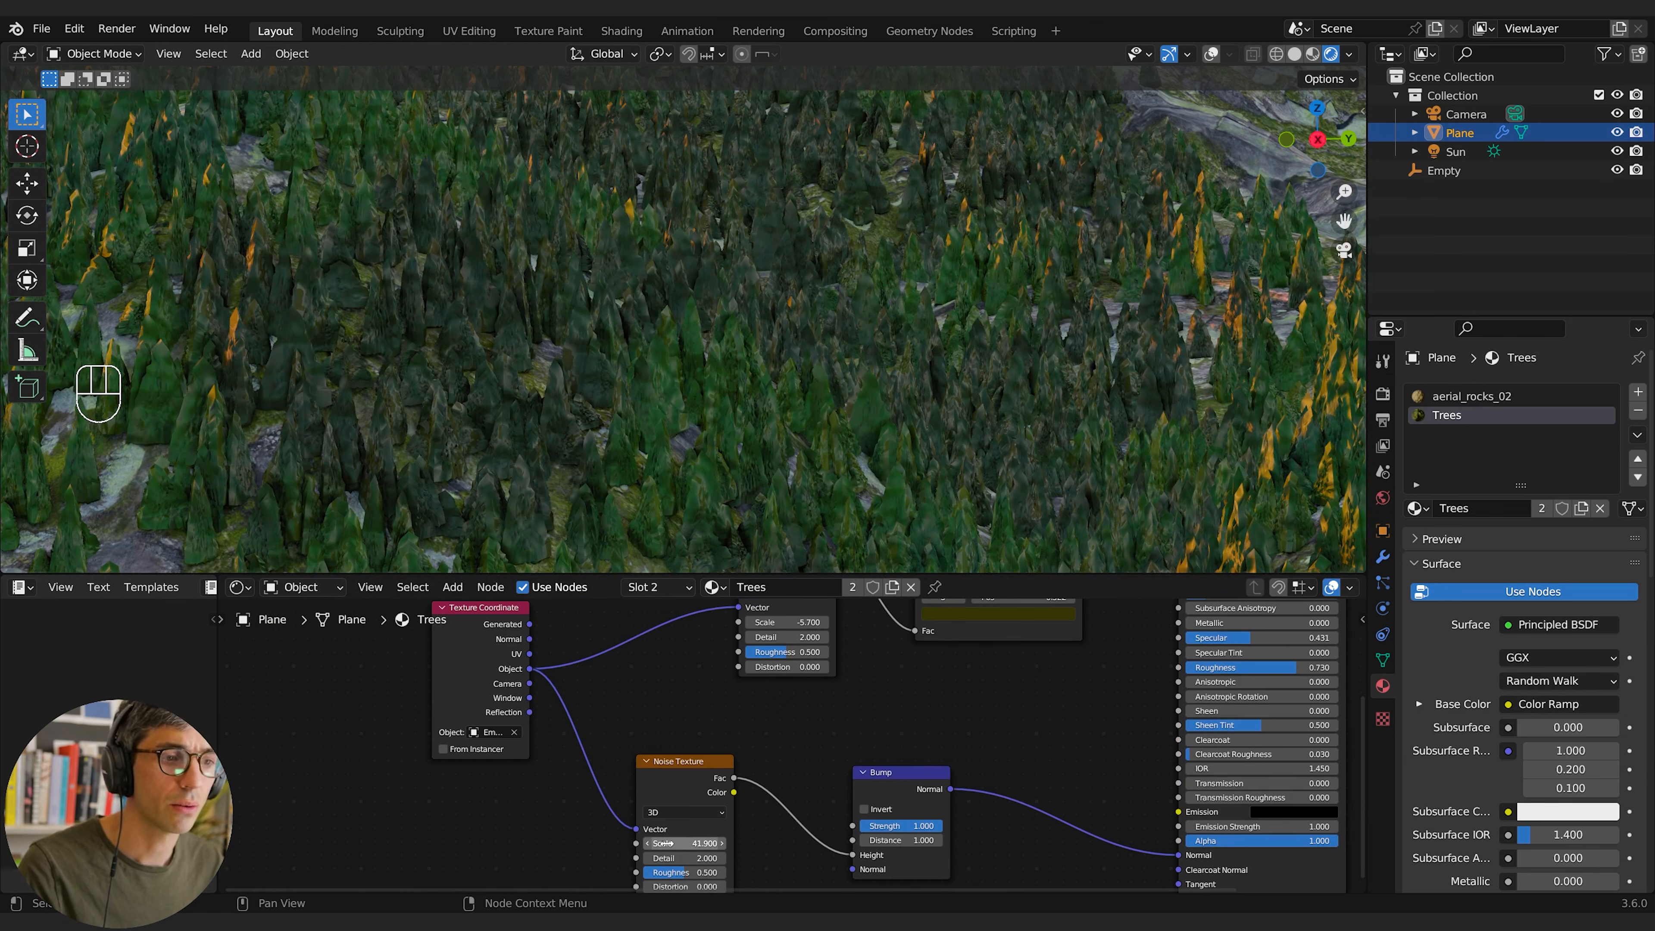
pyautogui.moveTo(663, 843); pyautogui.dragTo(821, 843)
pyautogui.moveTo(664, 843); pyautogui.dragTo(756, 842)
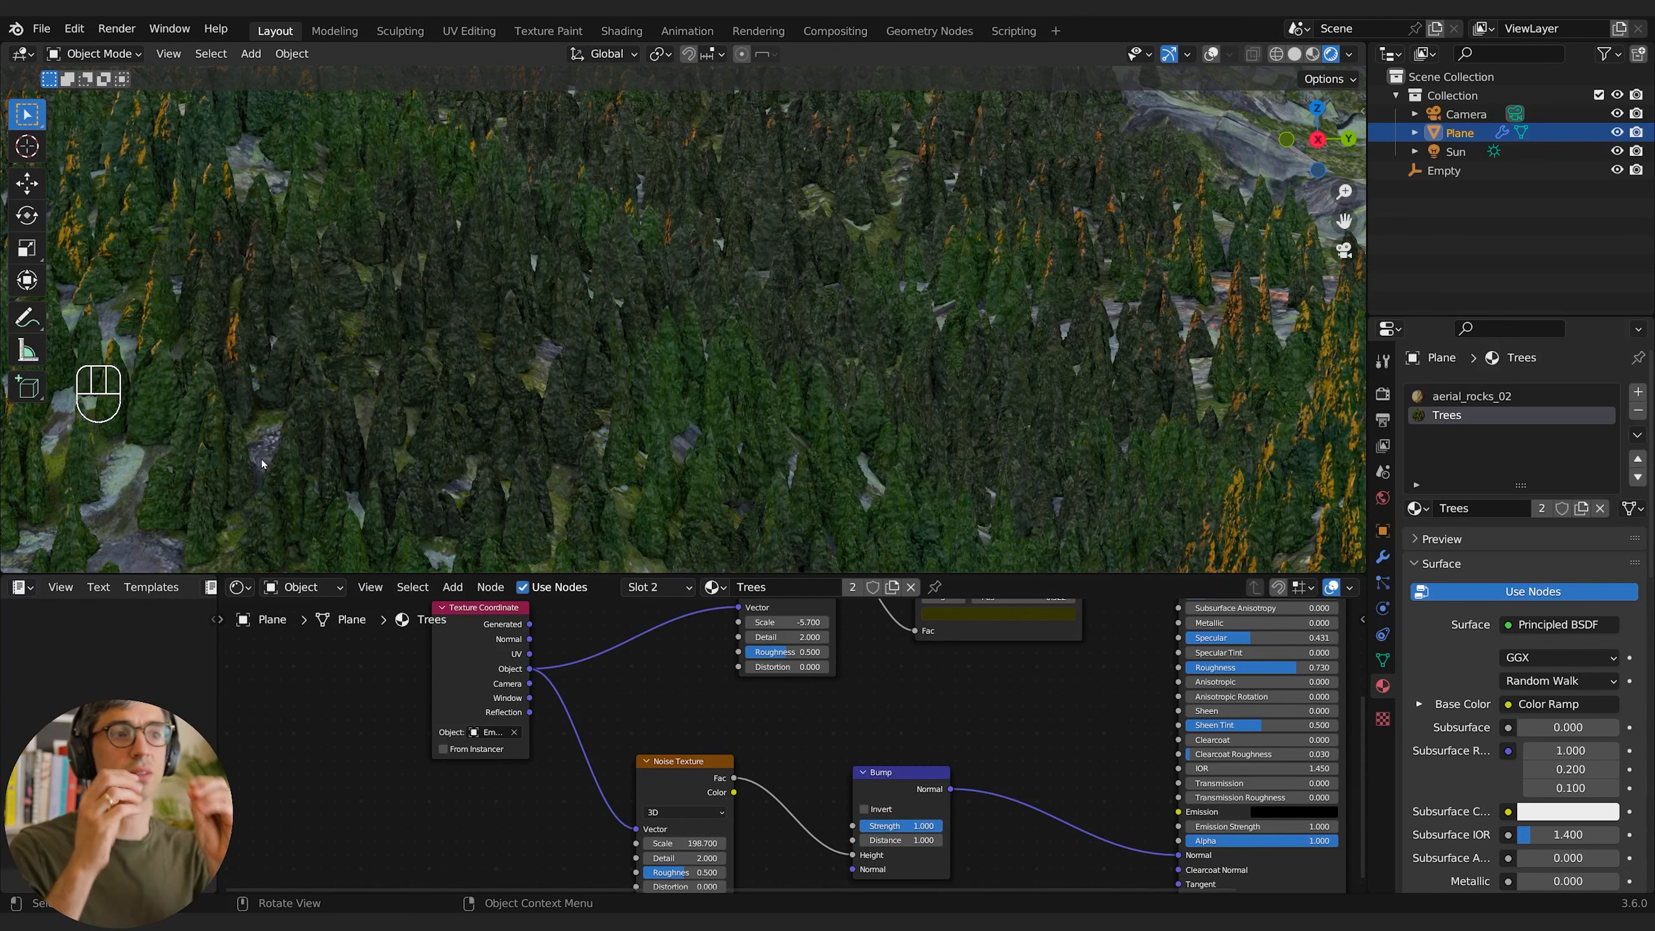
# Step: Rotate the Sun light freely to change the direction of the sunlight on the mountains
pyautogui.scroll(-8, 453, 300)
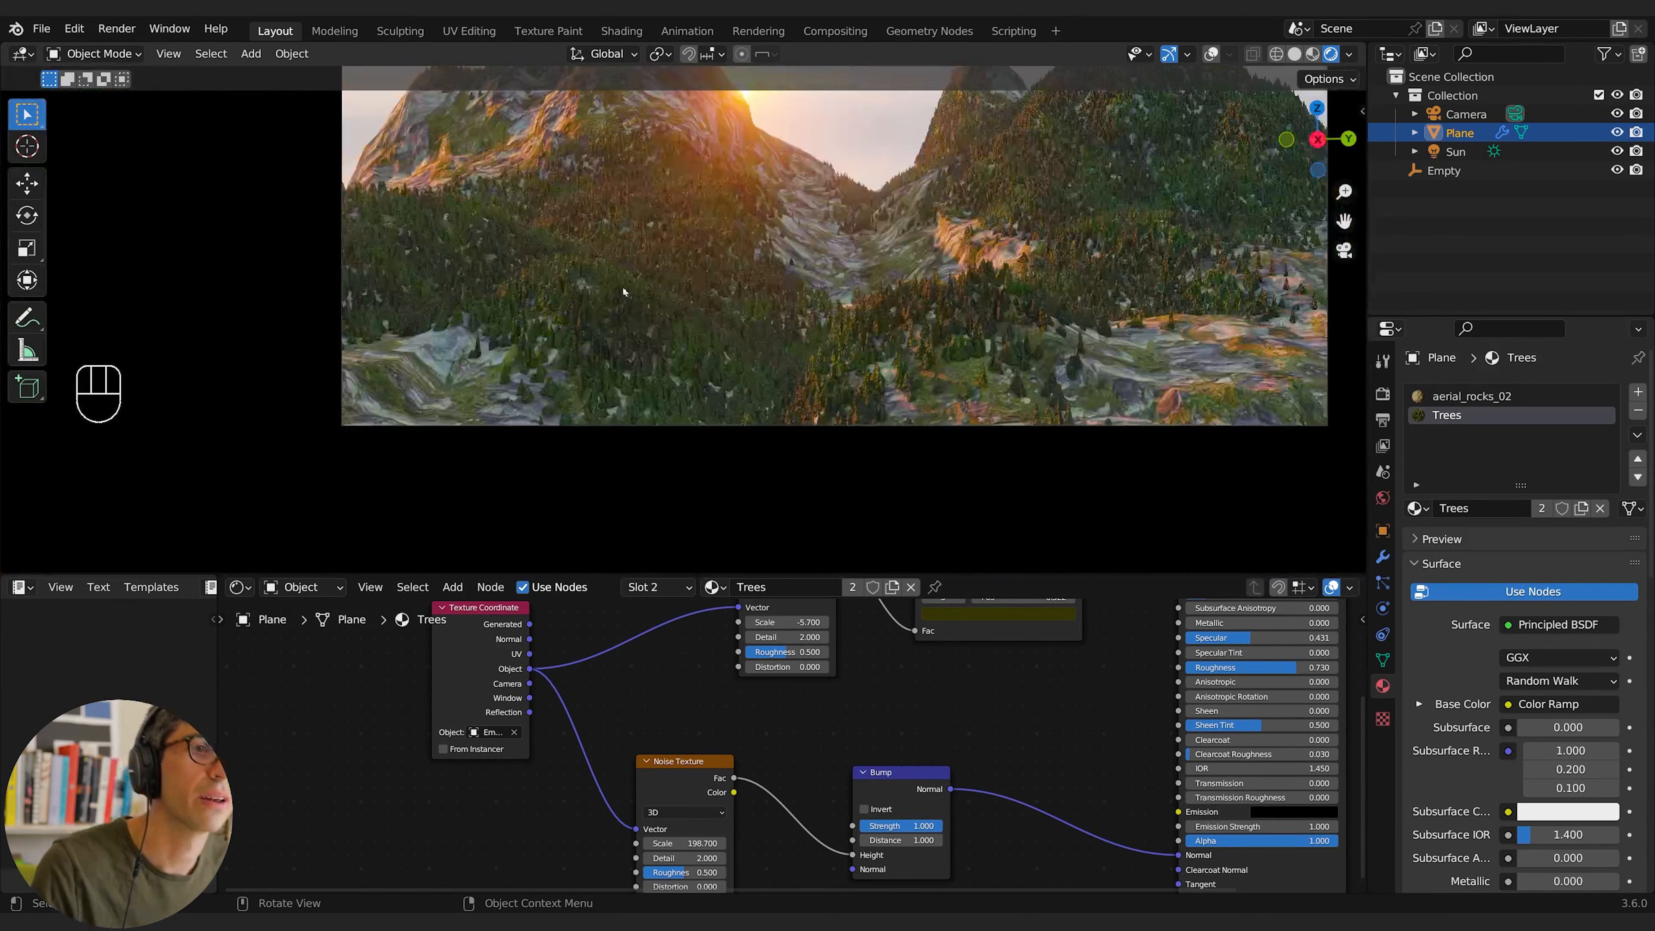
pyautogui.keyDown('shift'); pyautogui.moveTo(598, 325); pyautogui.dragTo(528, 397, button='middle'); pyautogui.keyUp('shift')
pyautogui.press('r')
pyautogui.press('r')
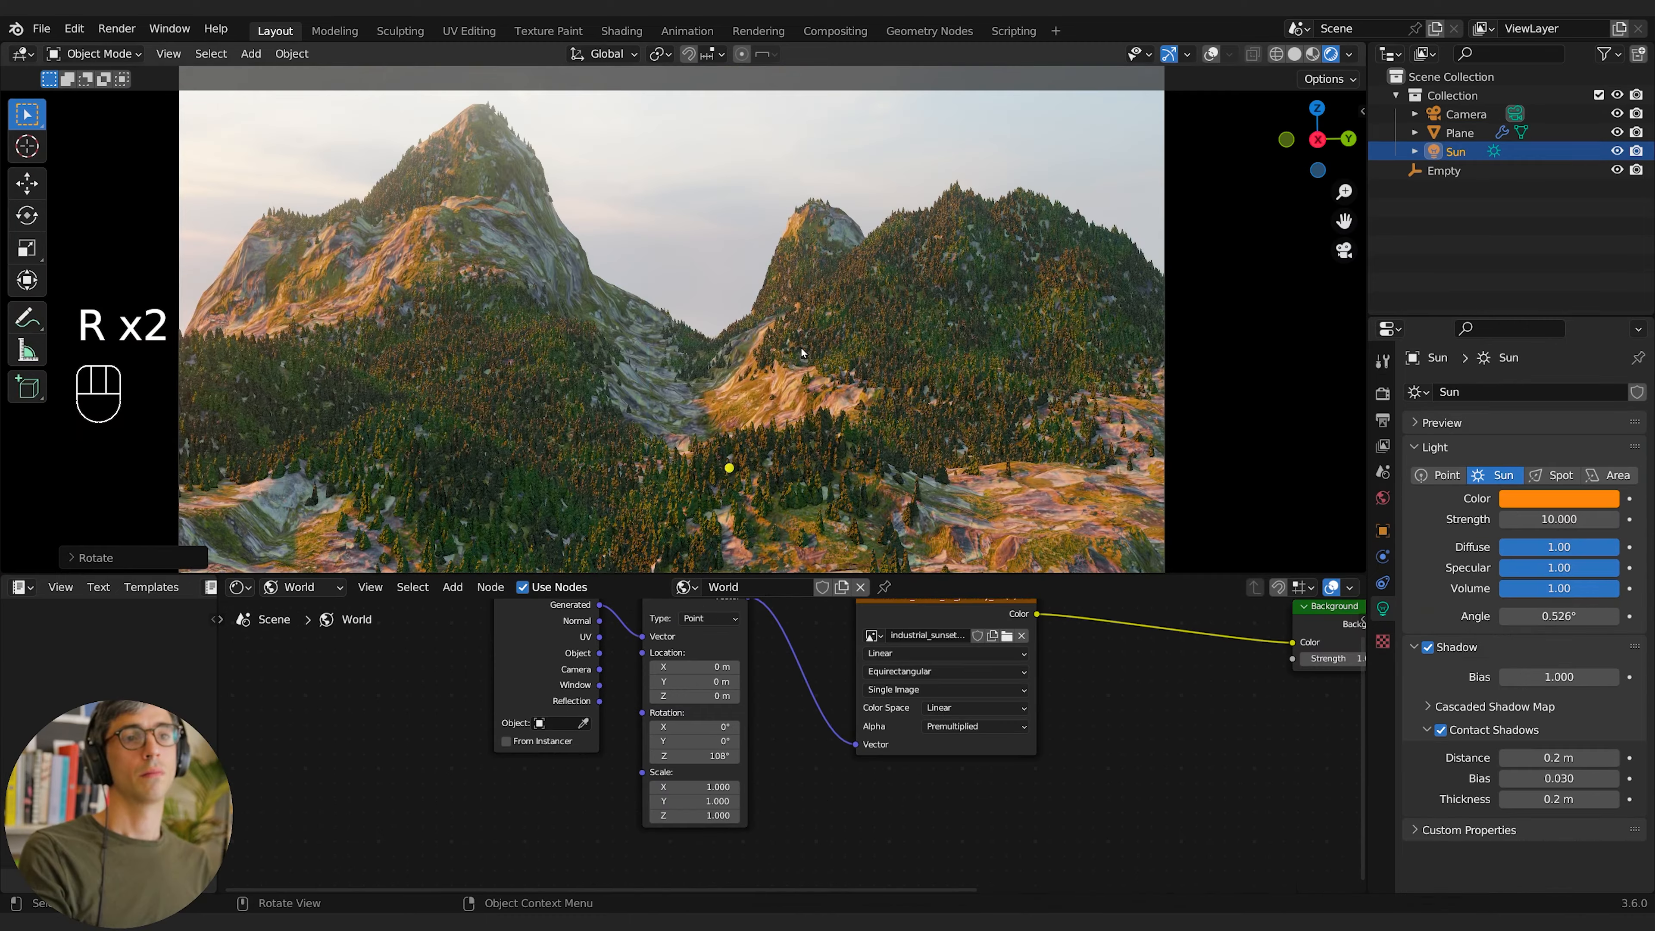
# Step: Duplicate the terrain plane, move the copy back along the X axis behind the mountains, and adjust its height
pyautogui.click(827, 377)
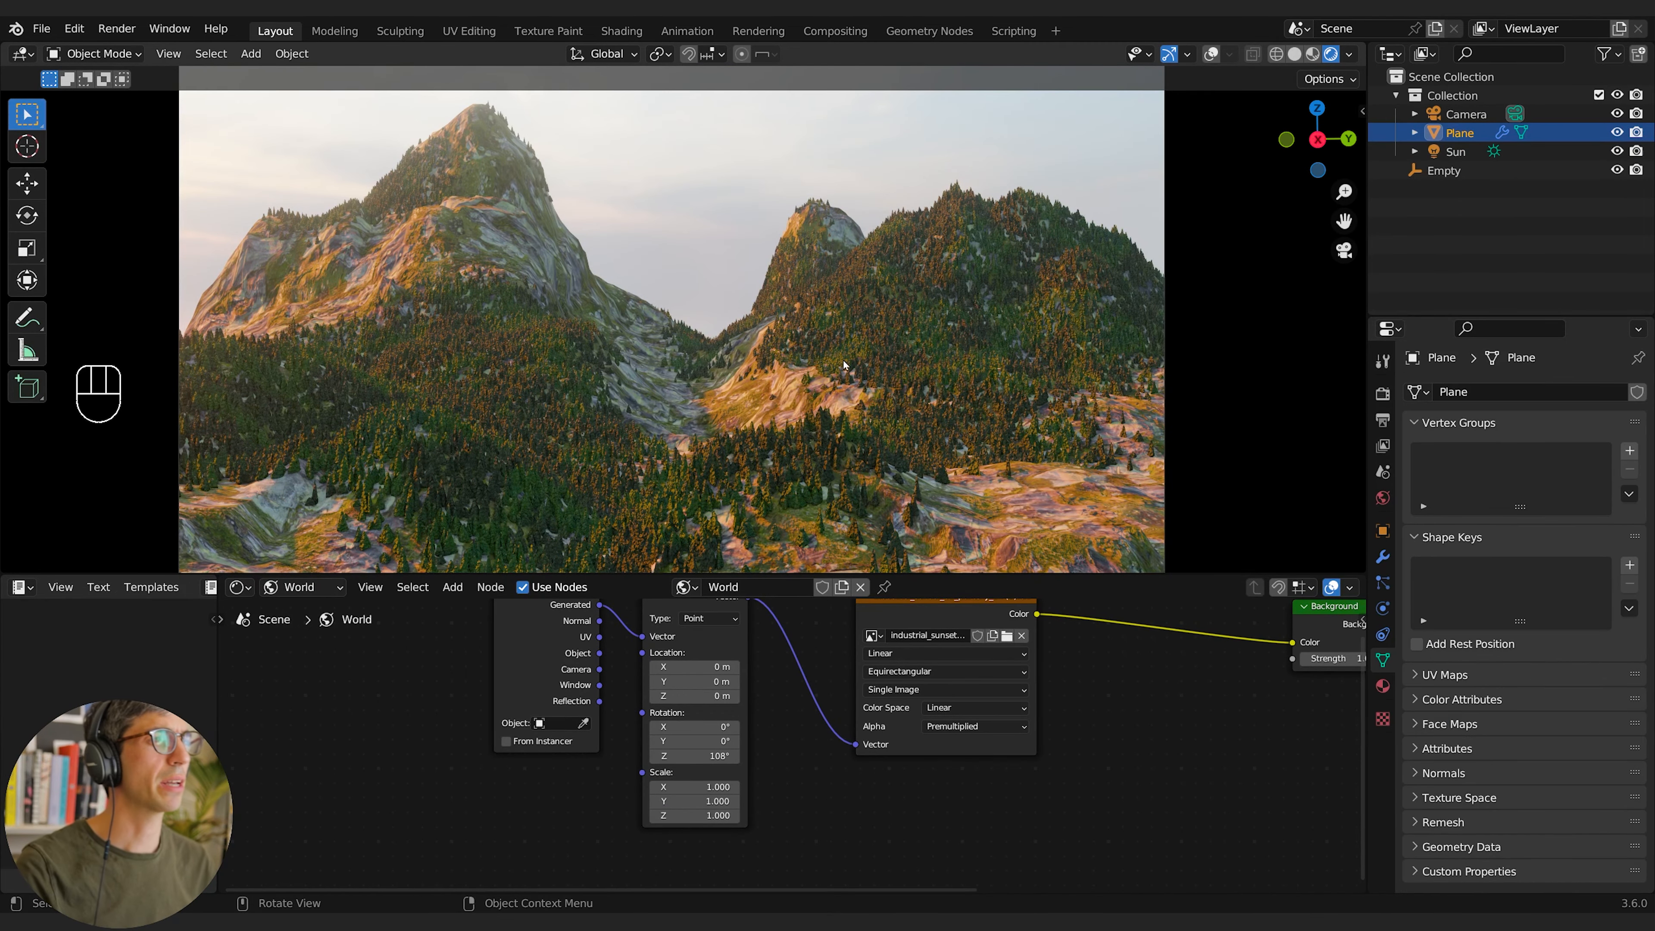
pyautogui.hotkey('shift', 'd')
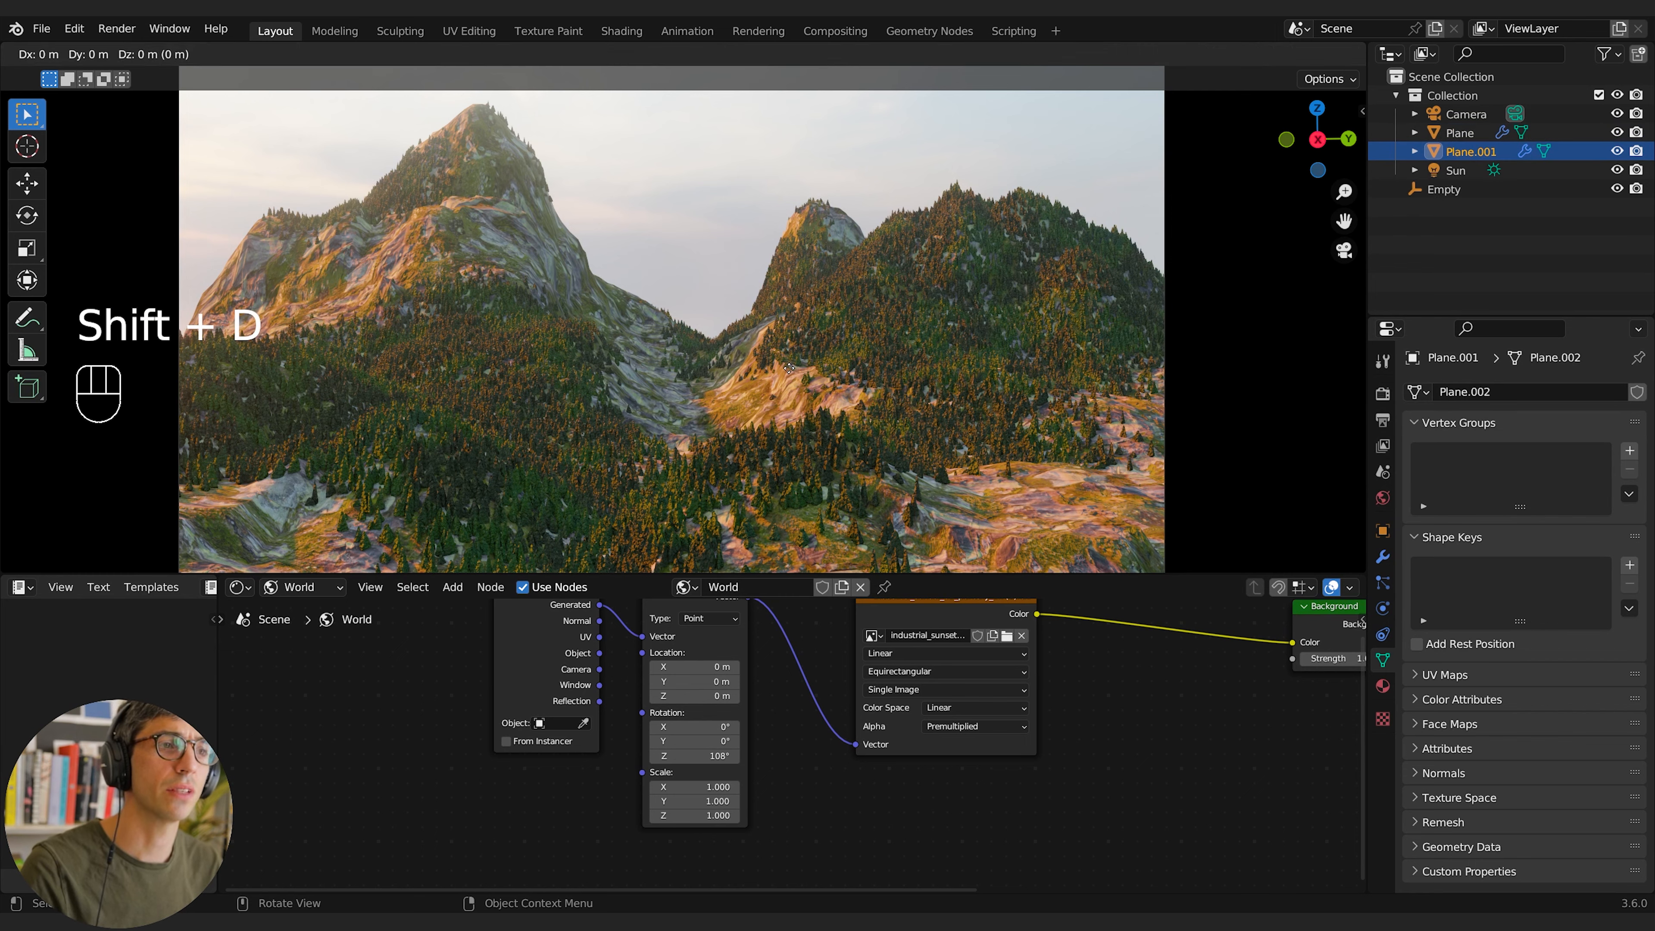
pyautogui.press('y')
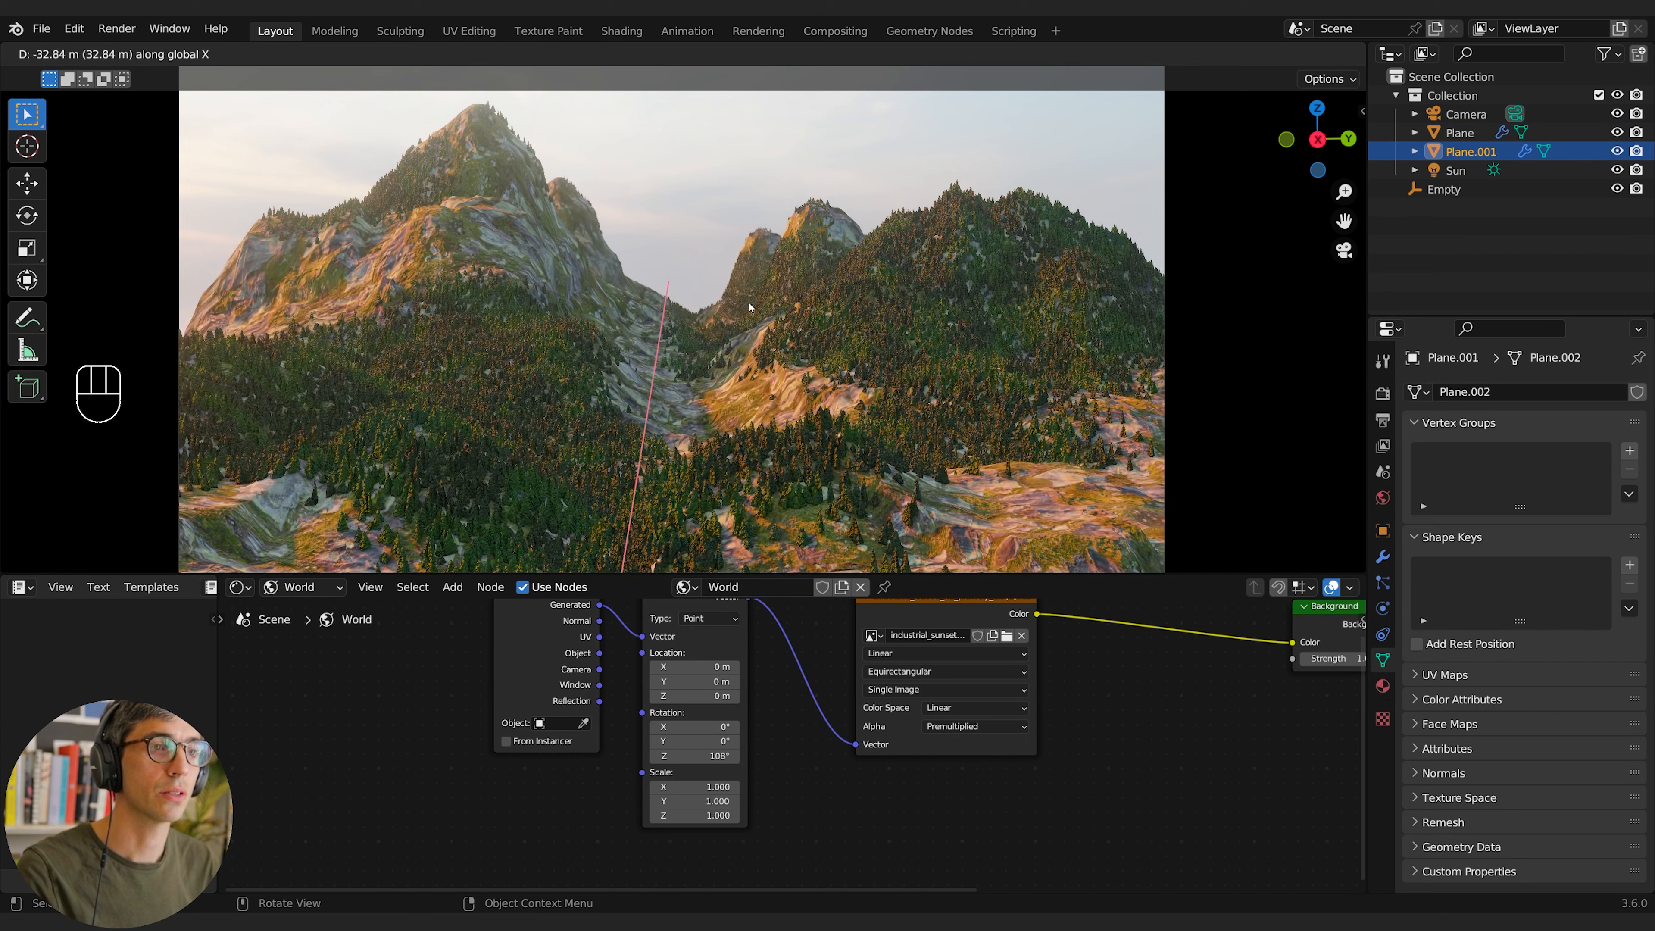
pyautogui.click(713, 303)
pyautogui.press('g')
pyautogui.press('z')
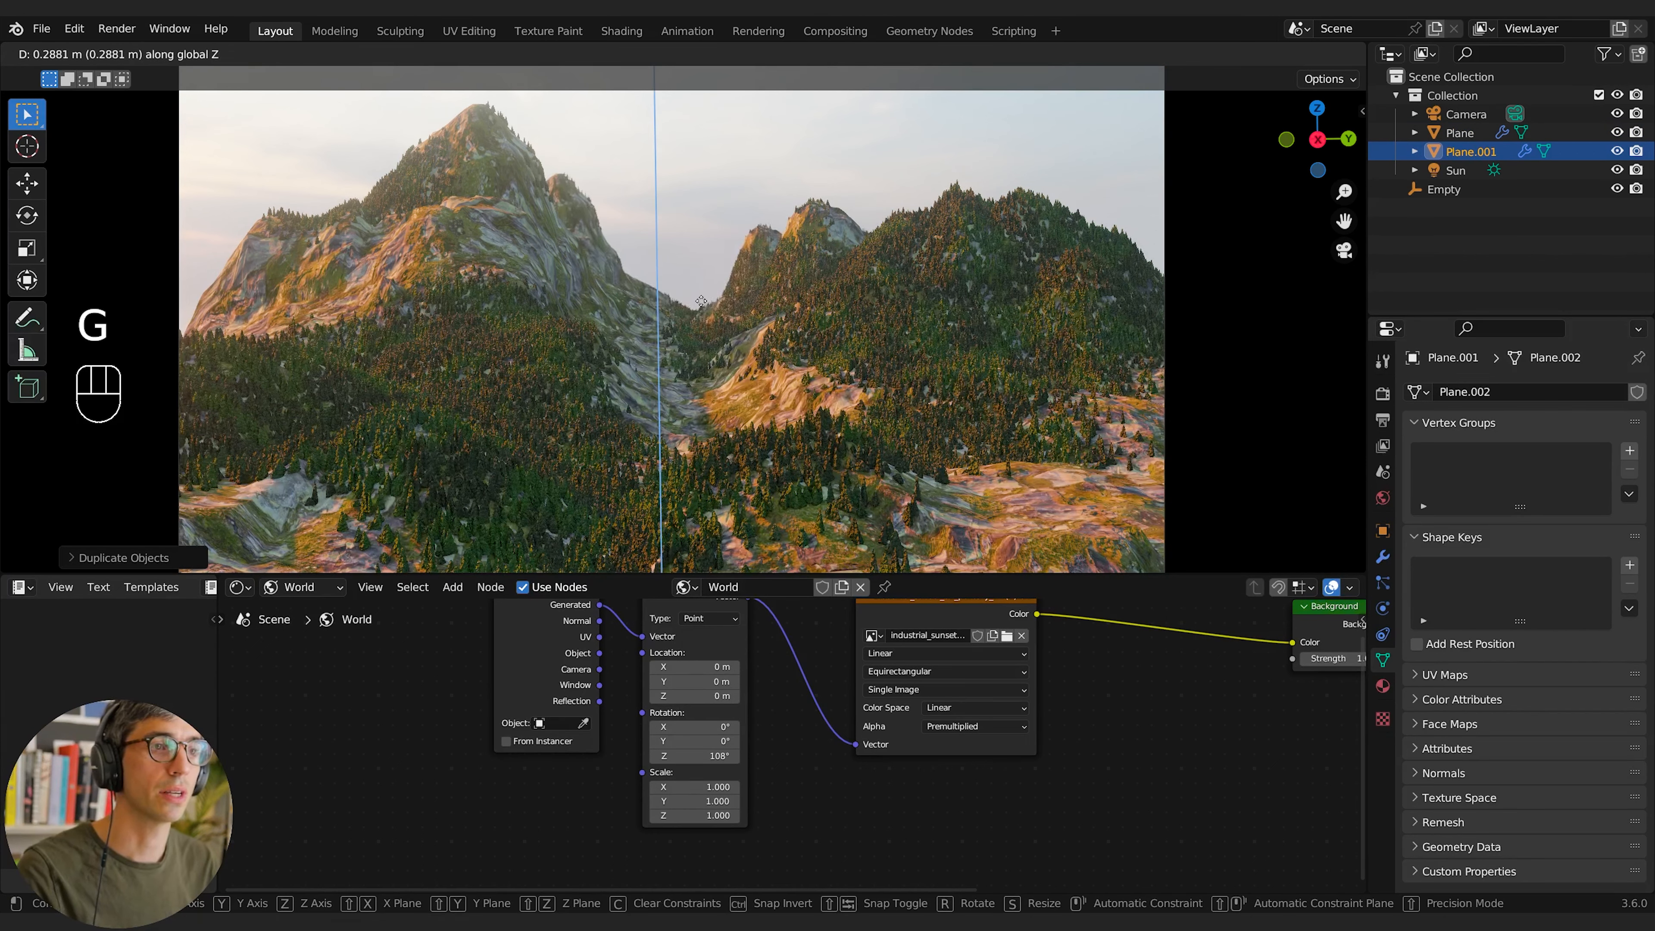
pyautogui.click(701, 301)
# Step: Rotate the background terrain copy about the Z axis, then reposition and resize it behind the main mountains
pyautogui.press('r')
pyautogui.press('z')
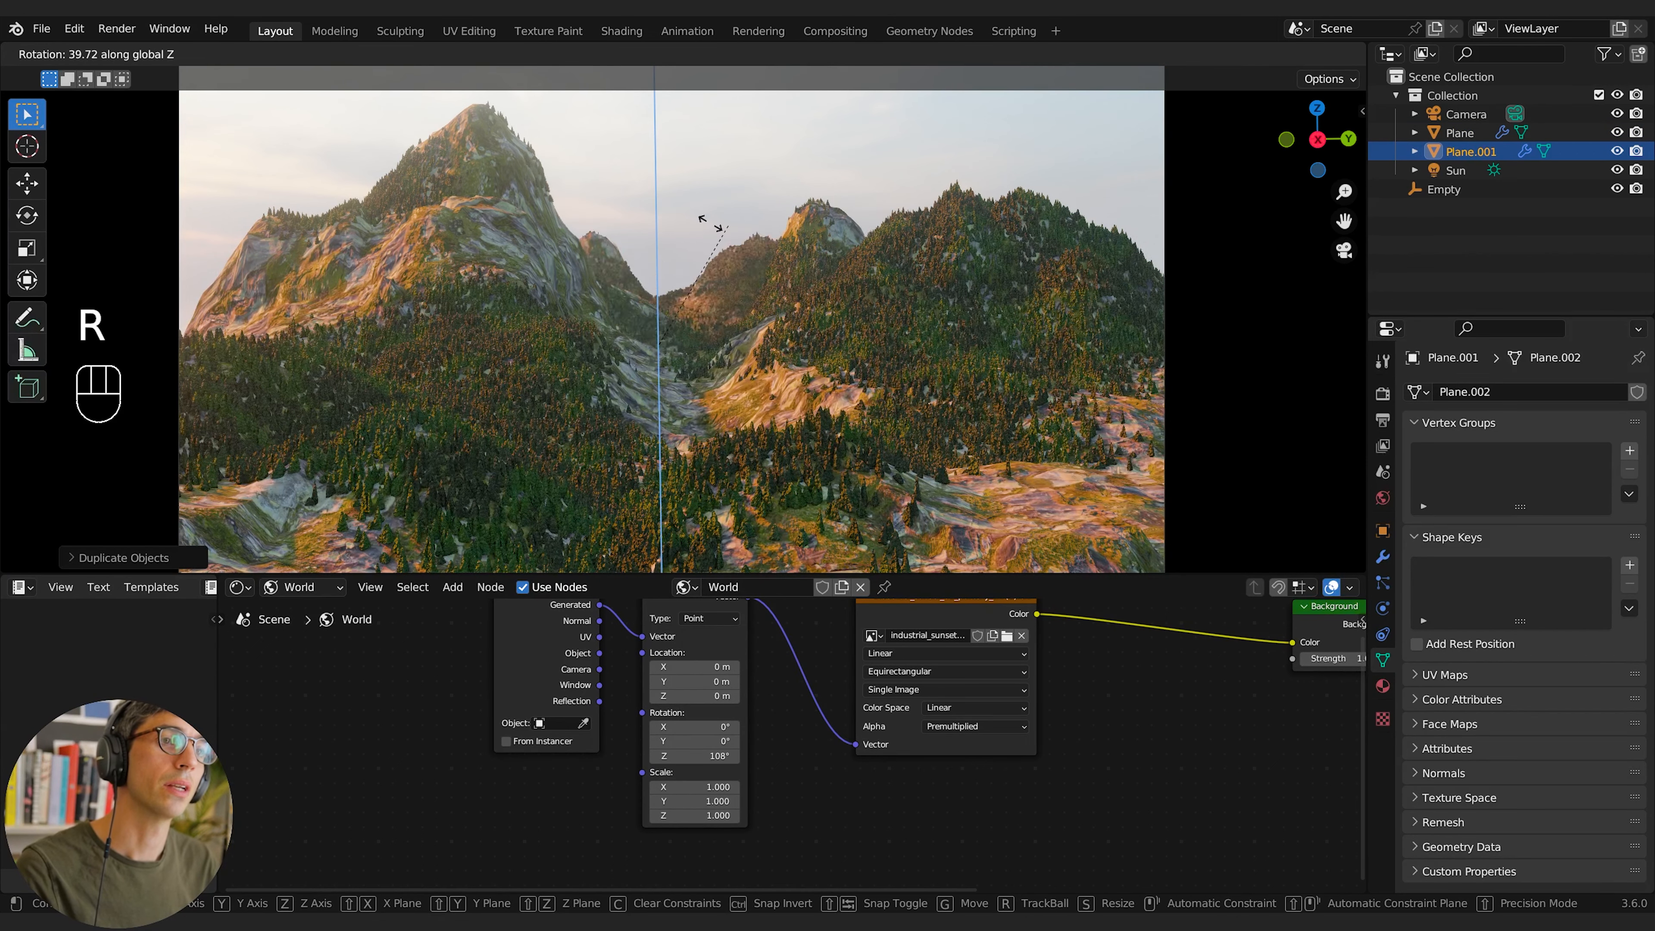
pyautogui.click(687, 298)
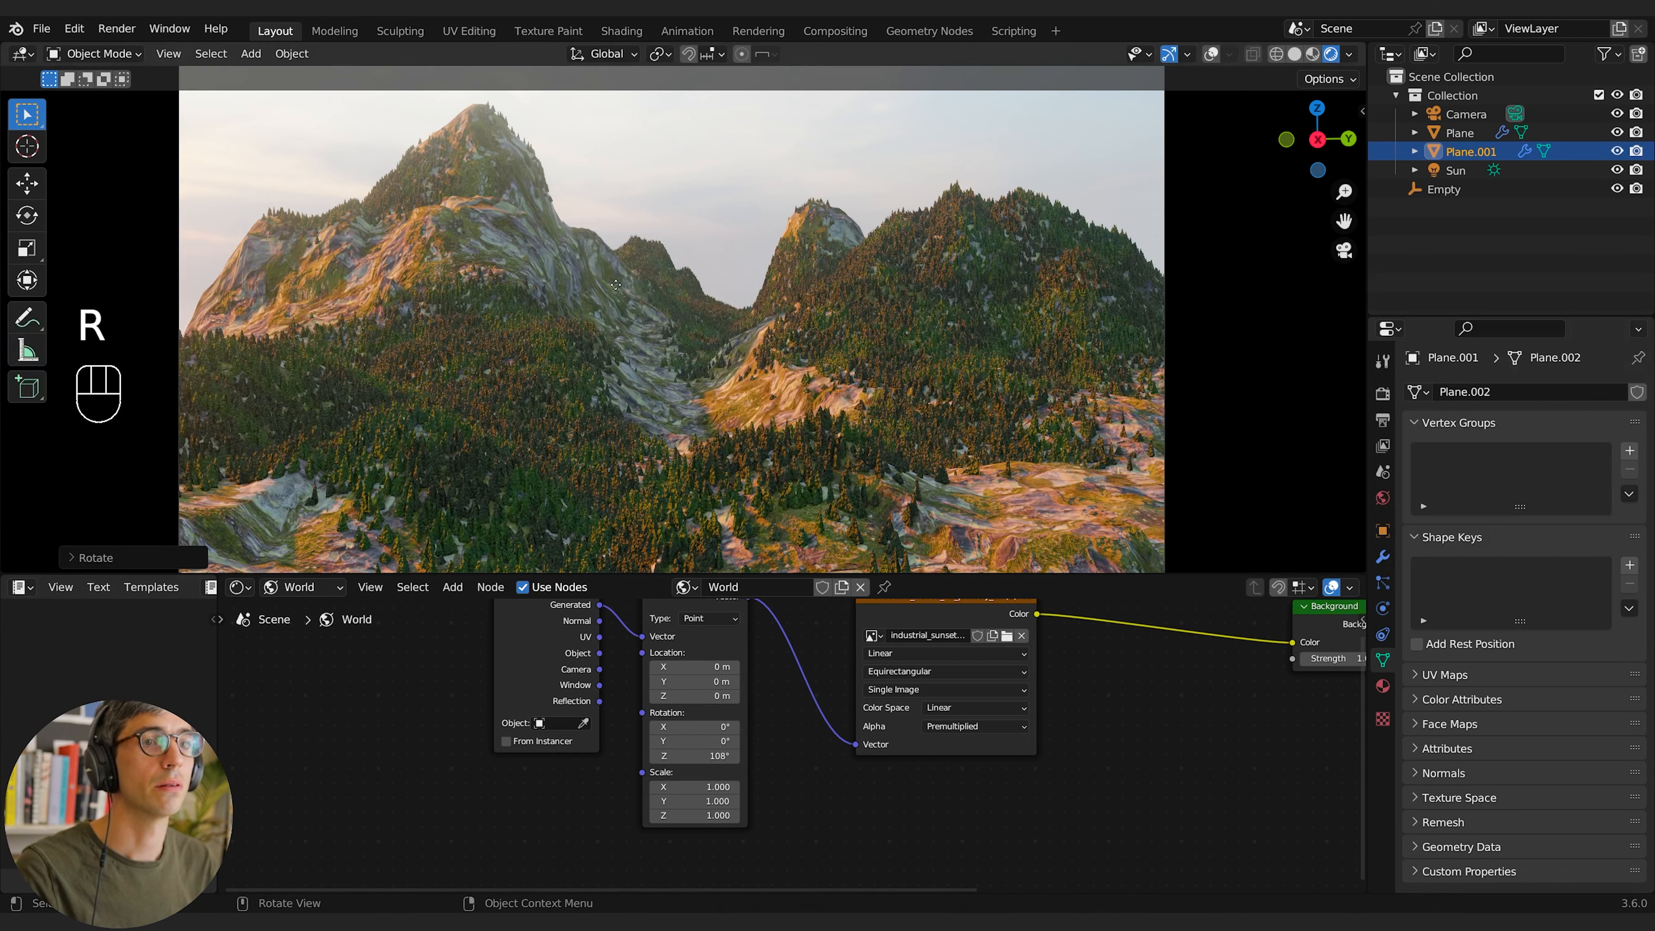
pyautogui.press('g')
pyautogui.hotkey('shift', 'z')
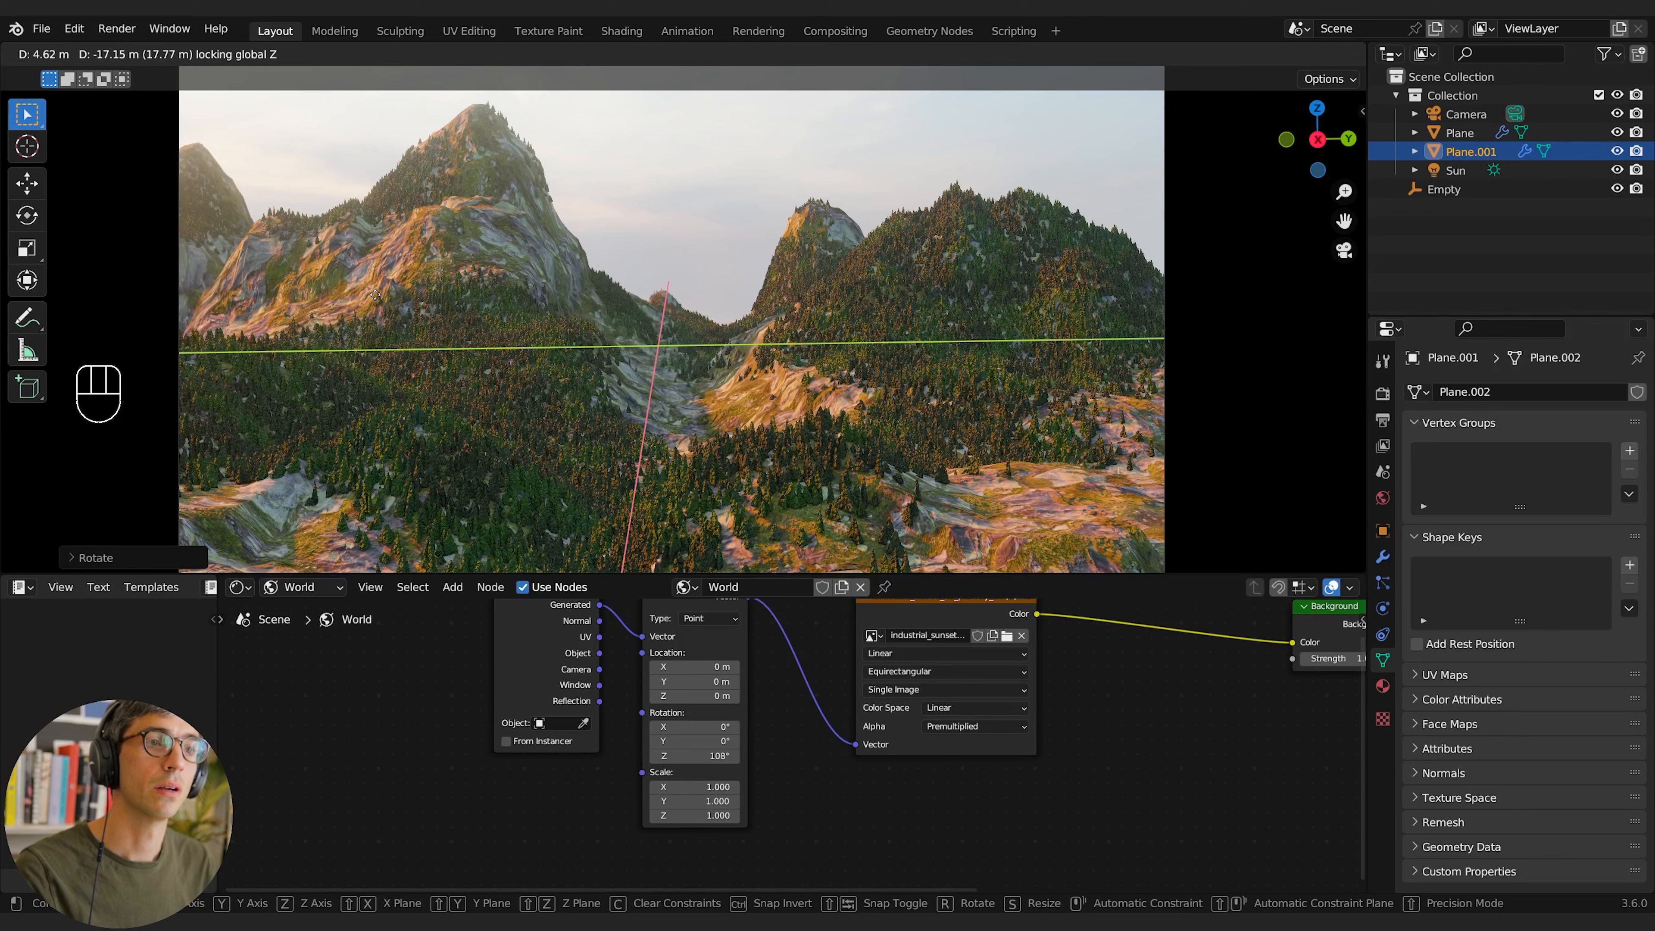
pyautogui.click(375, 295)
pyautogui.press('s')
pyautogui.press('g')
pyautogui.press('g')
pyautogui.press('g')
# Step: Duplicate the background terrain, rotate the copy about Z, and resize and place it as a peak behind the eastern mountain
pyautogui.hotkey('shift', 'd')
pyautogui.press('r')
pyautogui.press('z')
pyautogui.press('s')
pyautogui.press('g')
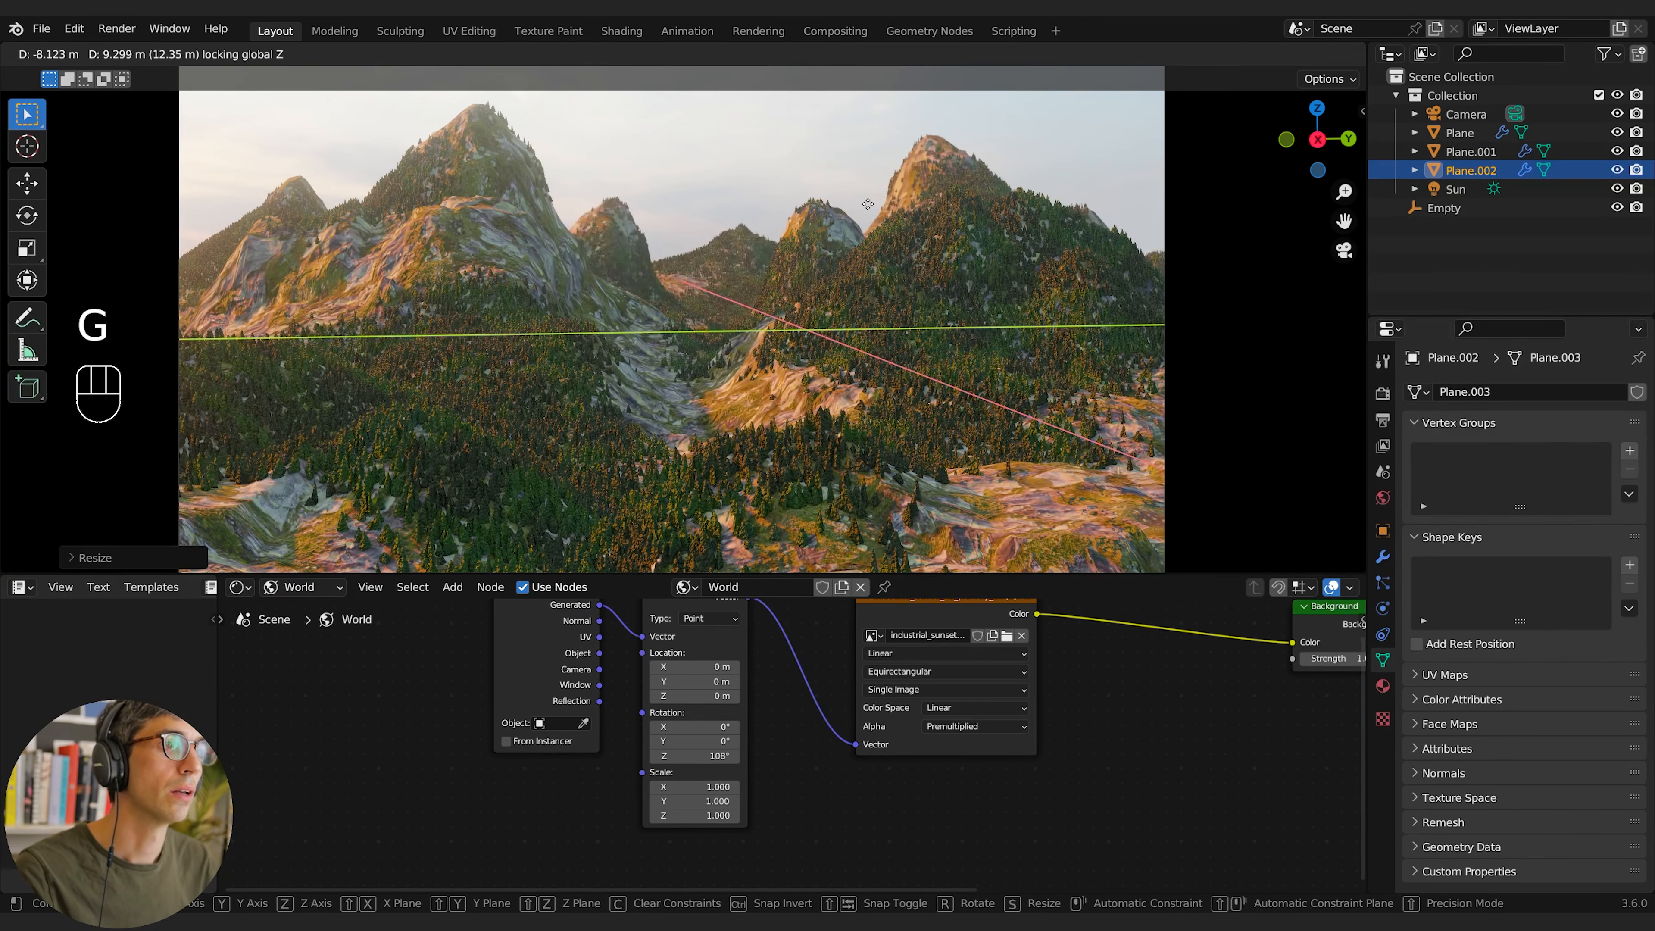
pyautogui.click(883, 207)
# Step: Frame the full camera view and duplicate the terrain again, moving, rotating and scaling the new copy in the foreground
pyautogui.press('KP_0')
pyautogui.press('q')
pyautogui.keyDown('shift'); pyautogui.moveTo(910, 318); pyautogui.dragTo(913, 346, button='middle'); pyautogui.keyUp('shift')
pyautogui.scroll(-1, 911, 327)
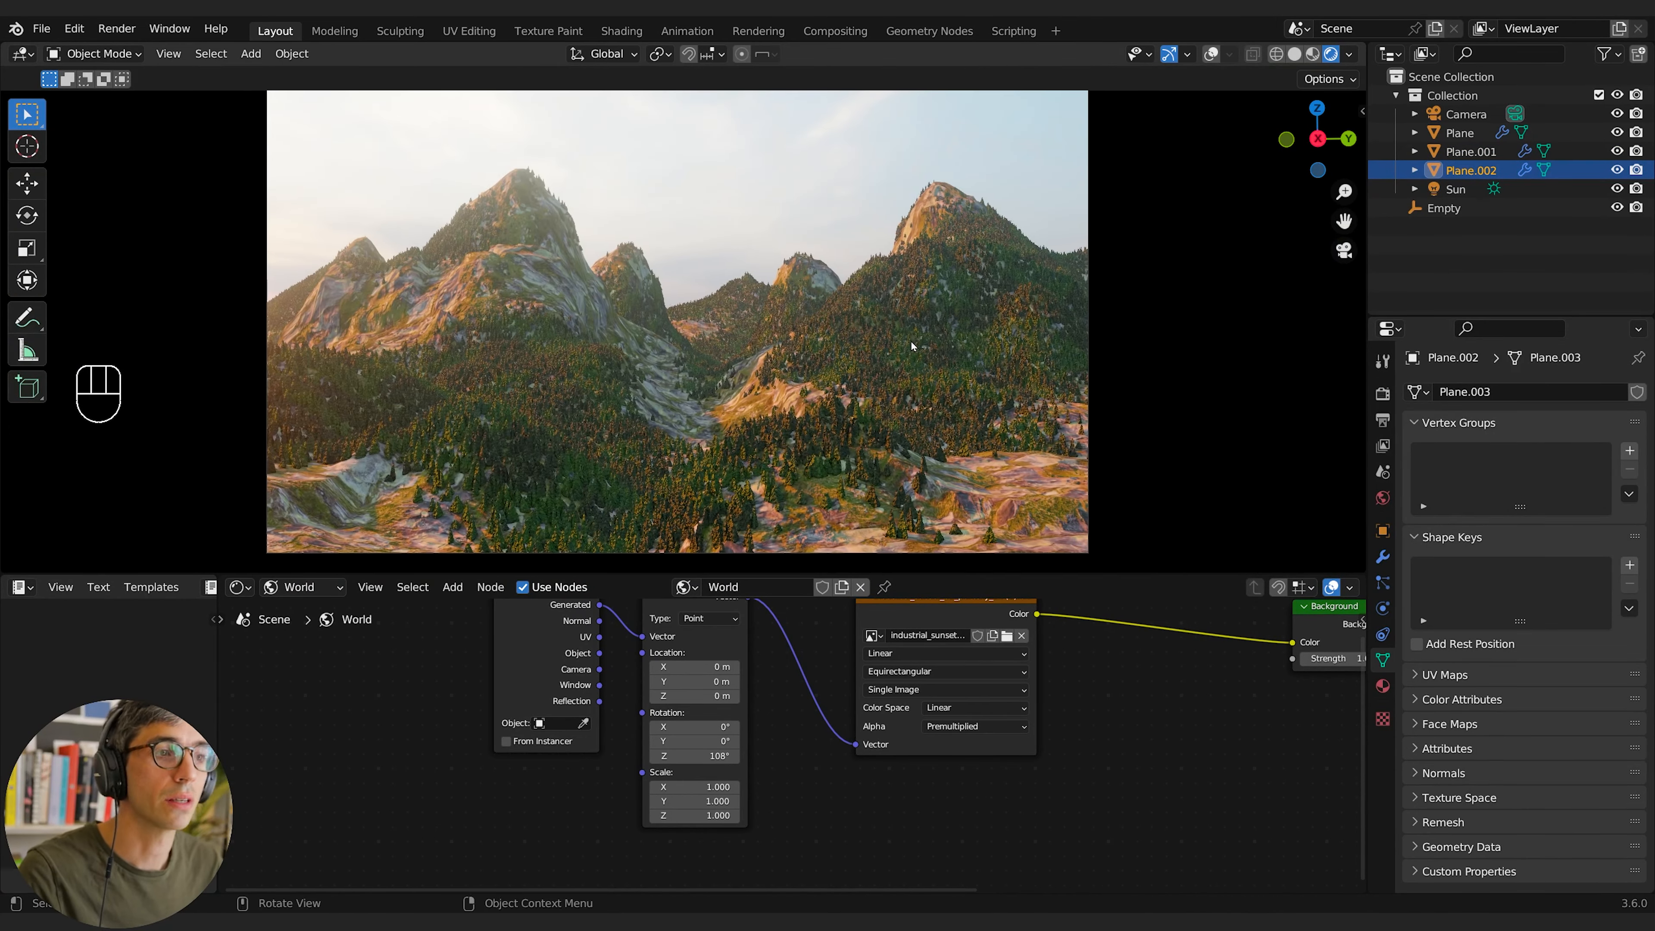
pyautogui.hotkey('shift', 'd')
pyautogui.click(836, 436)
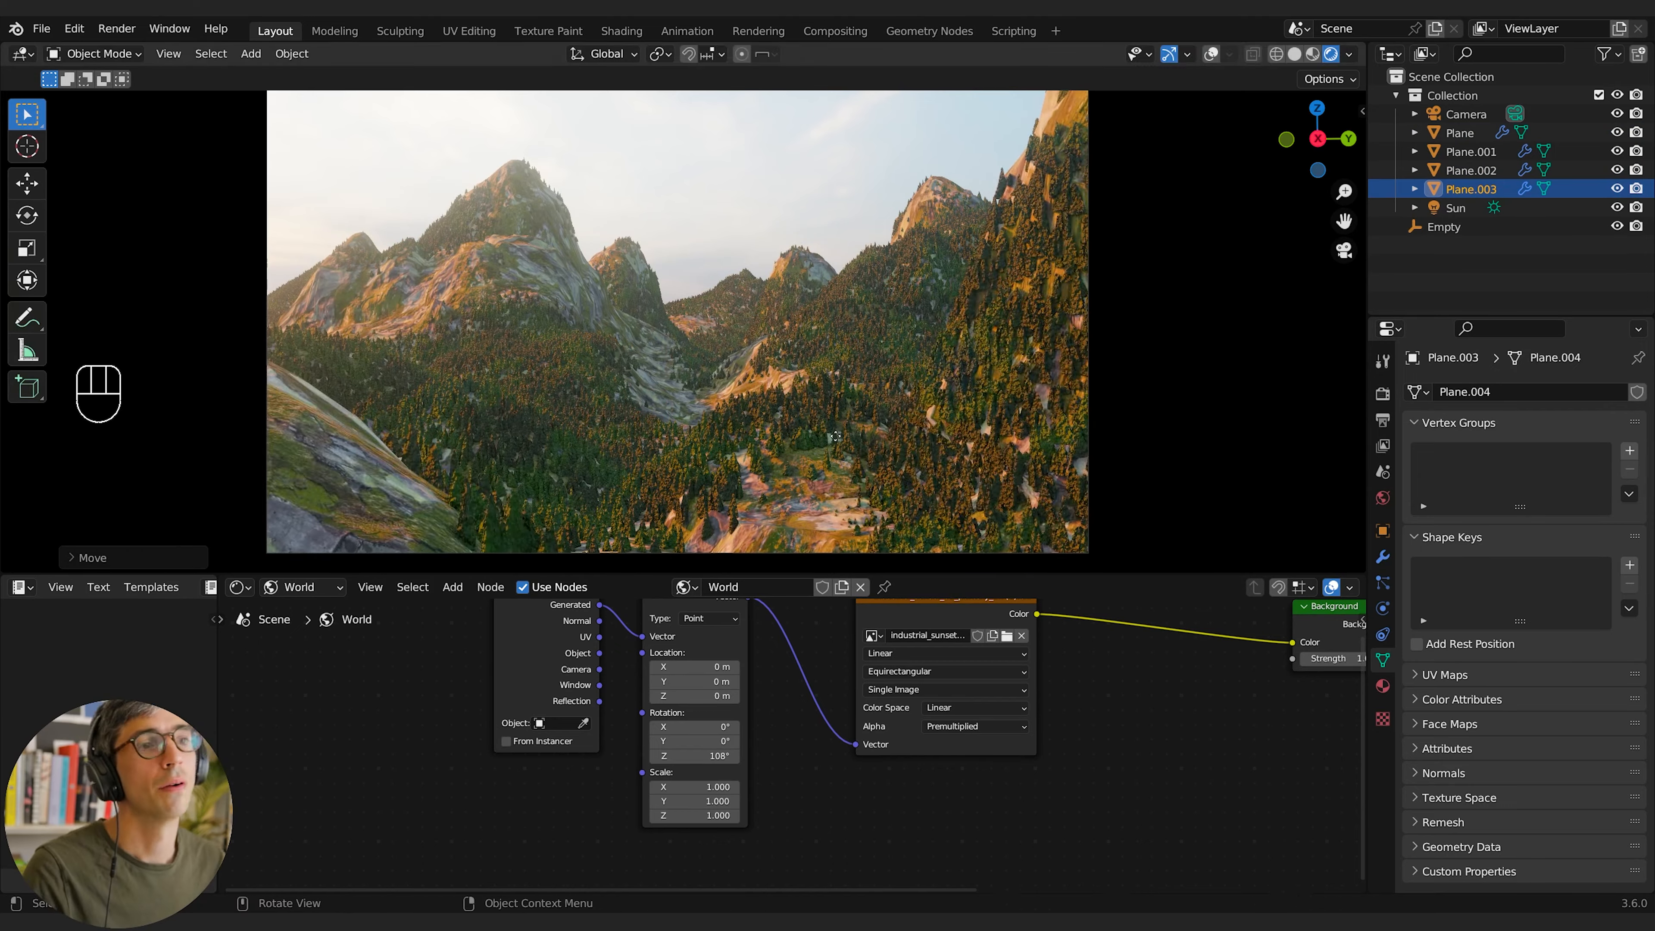
pyautogui.press('g')
pyautogui.press('g')
pyautogui.click(739, 458)
pyautogui.press('r')
pyautogui.press('z')
pyautogui.click(716, 261)
pyautogui.press('s')
pyautogui.press('s')
pyautogui.click(670, 169)
# Step: Rotate the foreground terrain copy about Z, place its slope along the camera view's left edge, and raise it about 0.35 m
pyautogui.press('r')
pyautogui.press('z')
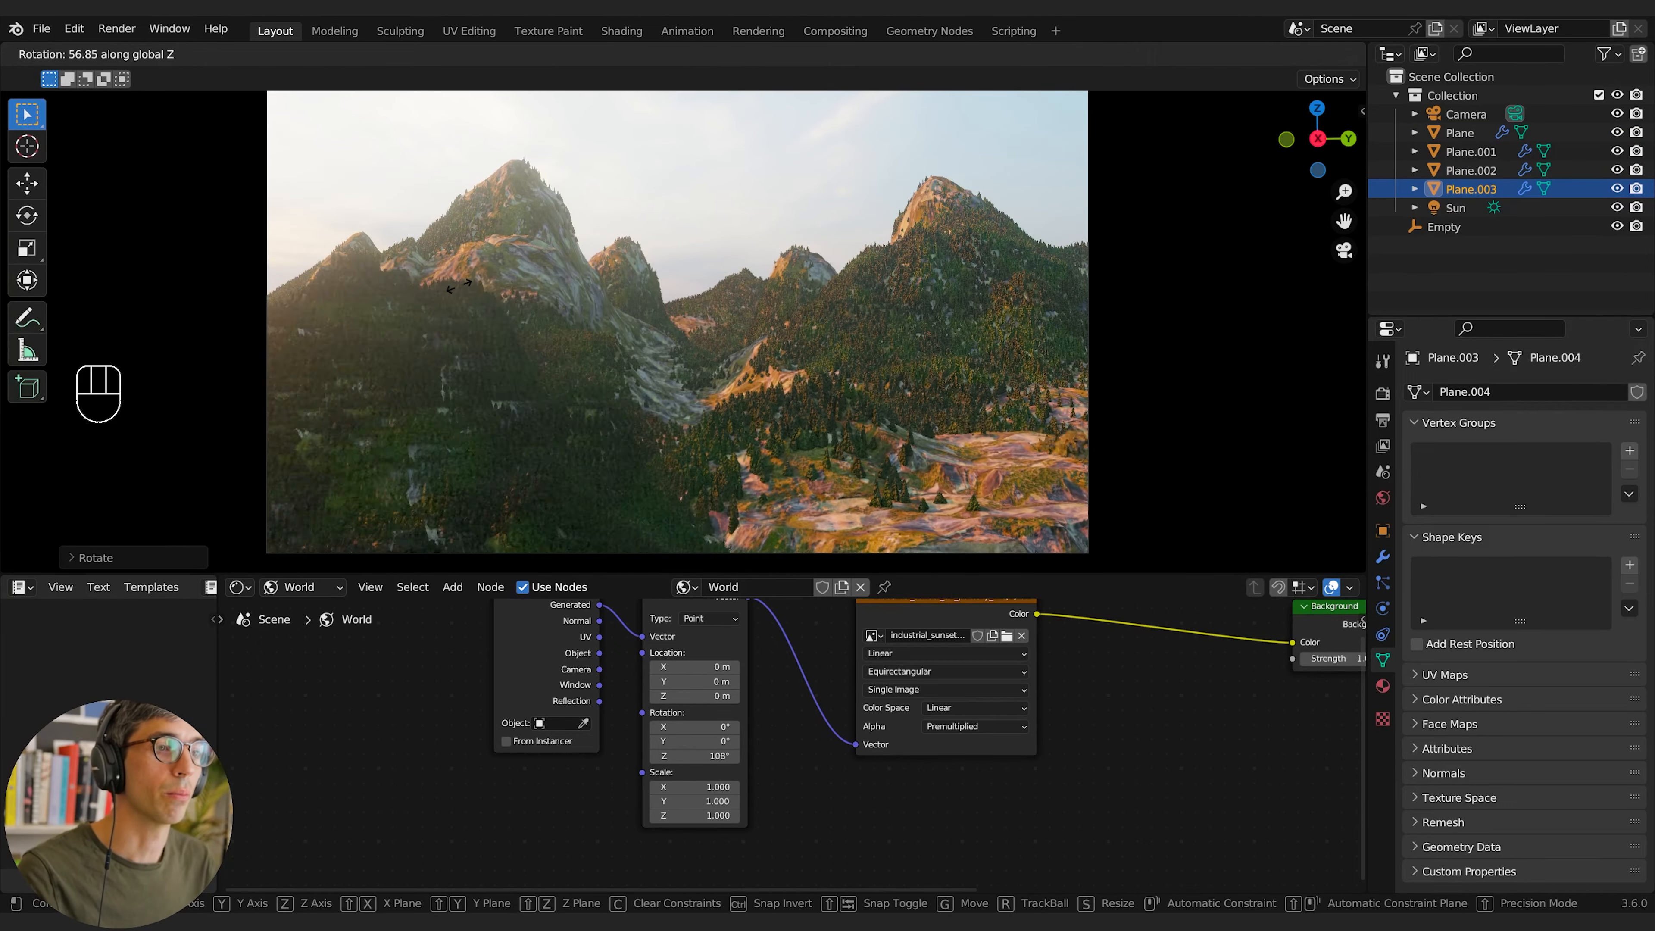
pyautogui.click(460, 288)
pyautogui.press('g')
pyautogui.click(887, 473)
pyautogui.press('g')
pyautogui.click(277, 381)
pyautogui.press('g')
pyautogui.press('g')
pyautogui.press('z')
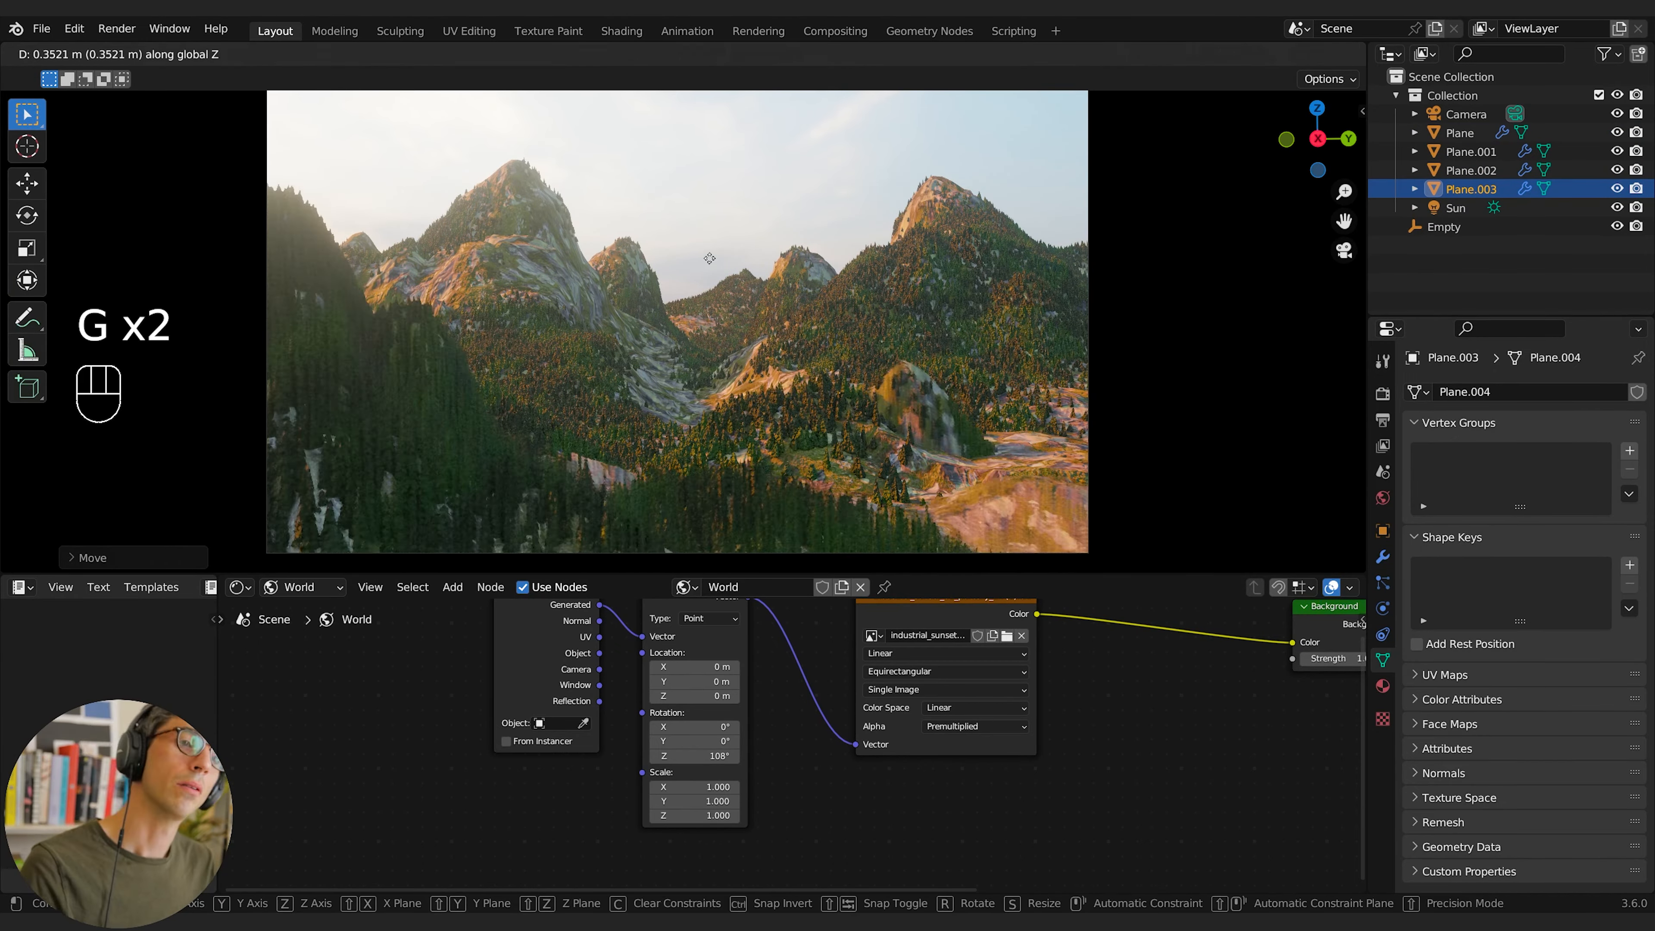
pyautogui.click(710, 259)
# Step: Check the camera's depth of field settings and rotate the Sun light about the Z axis
pyautogui.click(1466, 114)
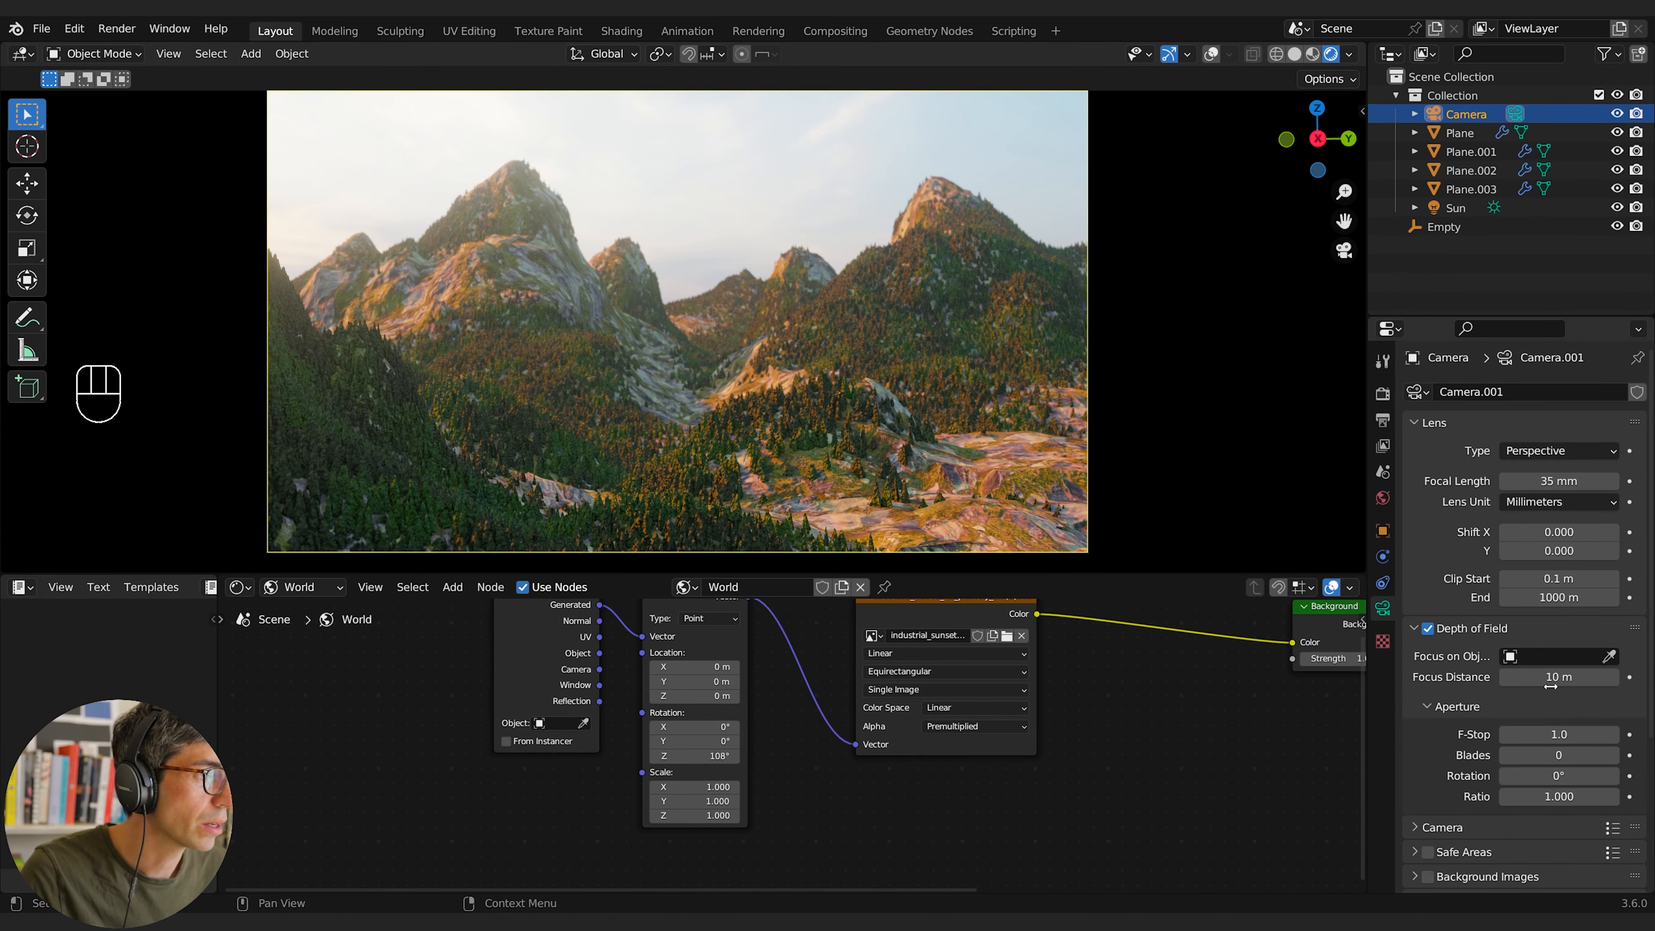
pyautogui.click(1456, 207)
pyautogui.hotkey('shift', 'd')
pyautogui.press('r')
pyautogui.press('z')
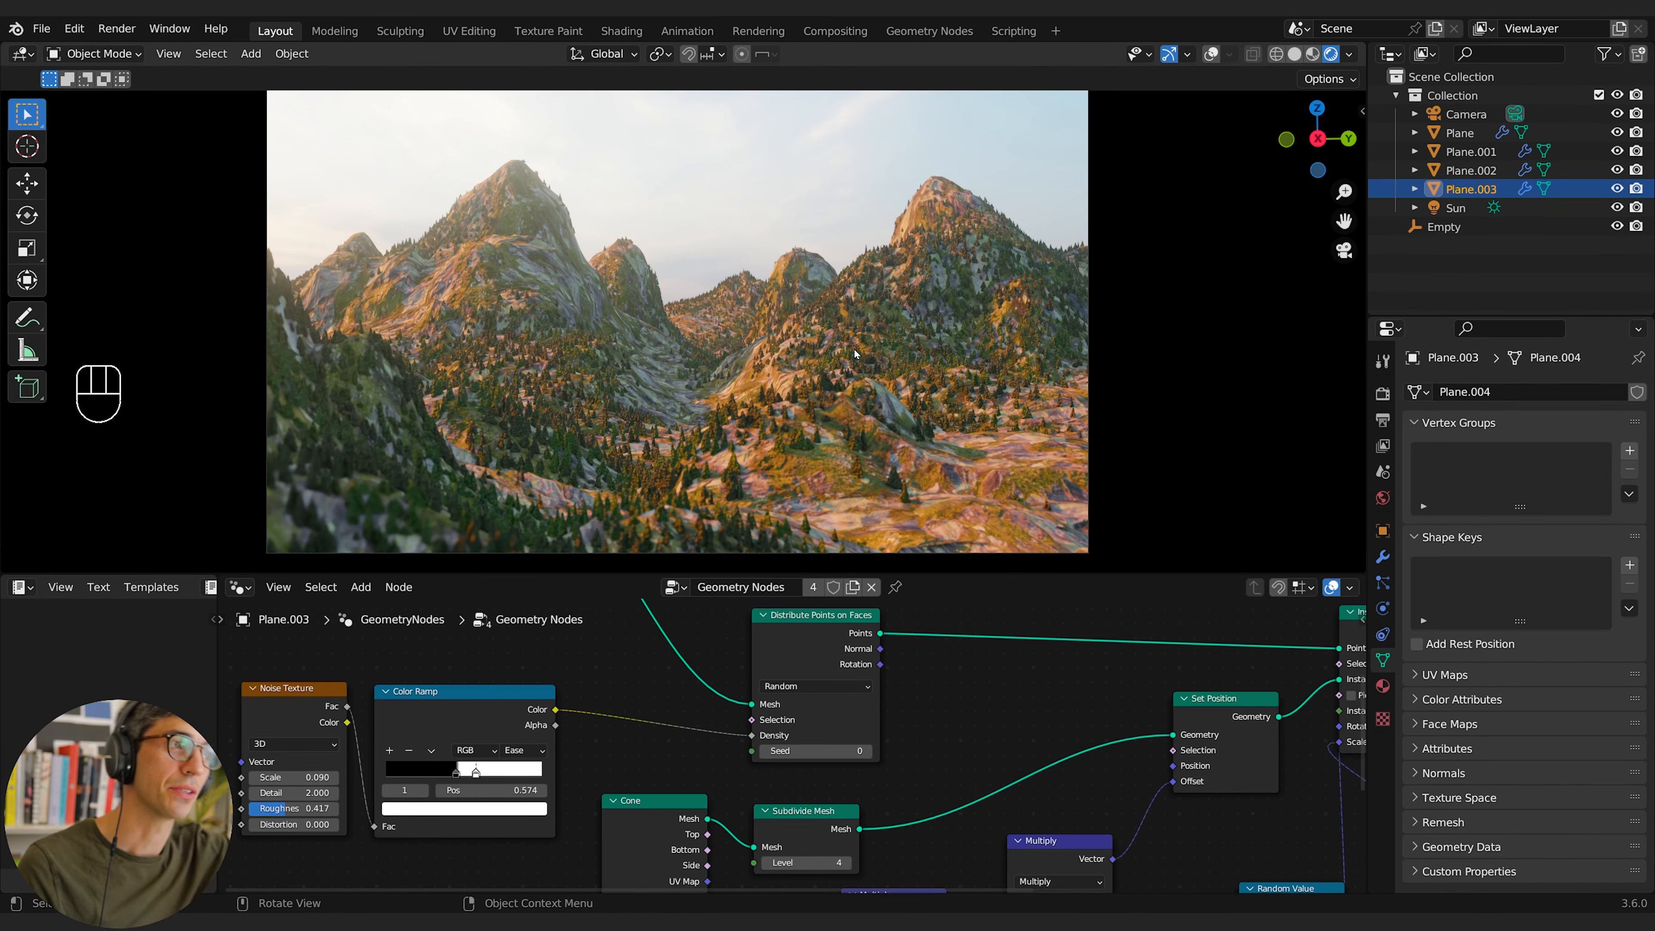
# Step: Add a UV sphere, move it up between the mountain peaks, and scale it to about 3.16
pyautogui.hotkey('shift', 'a')
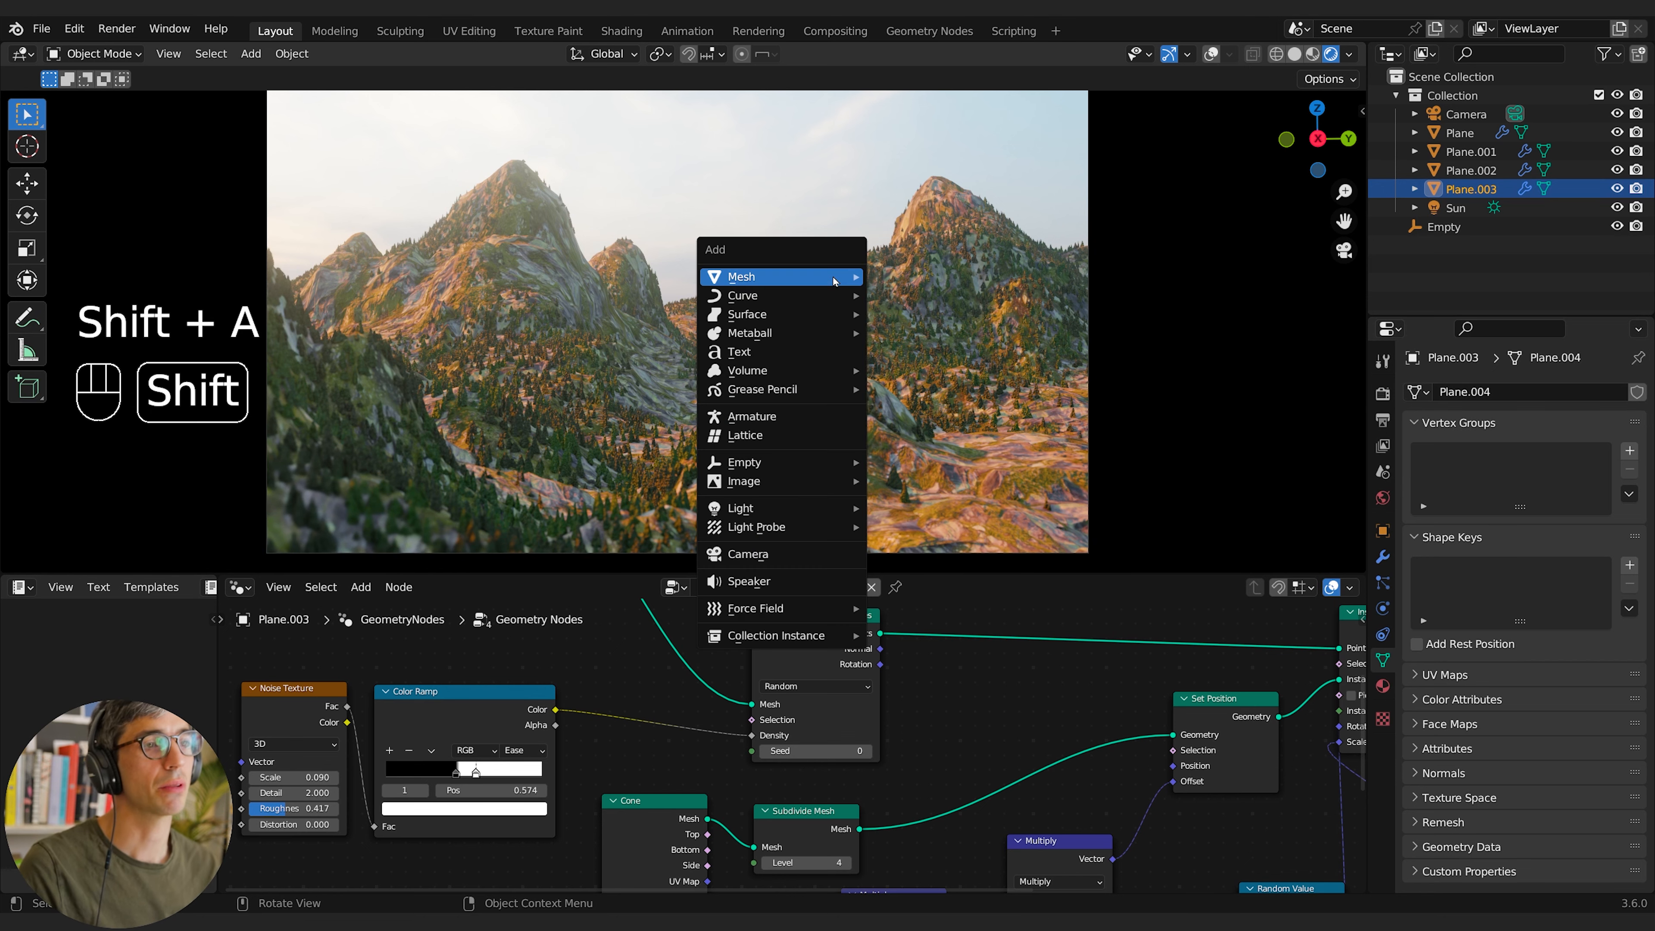
pyautogui.moveTo(814, 276)
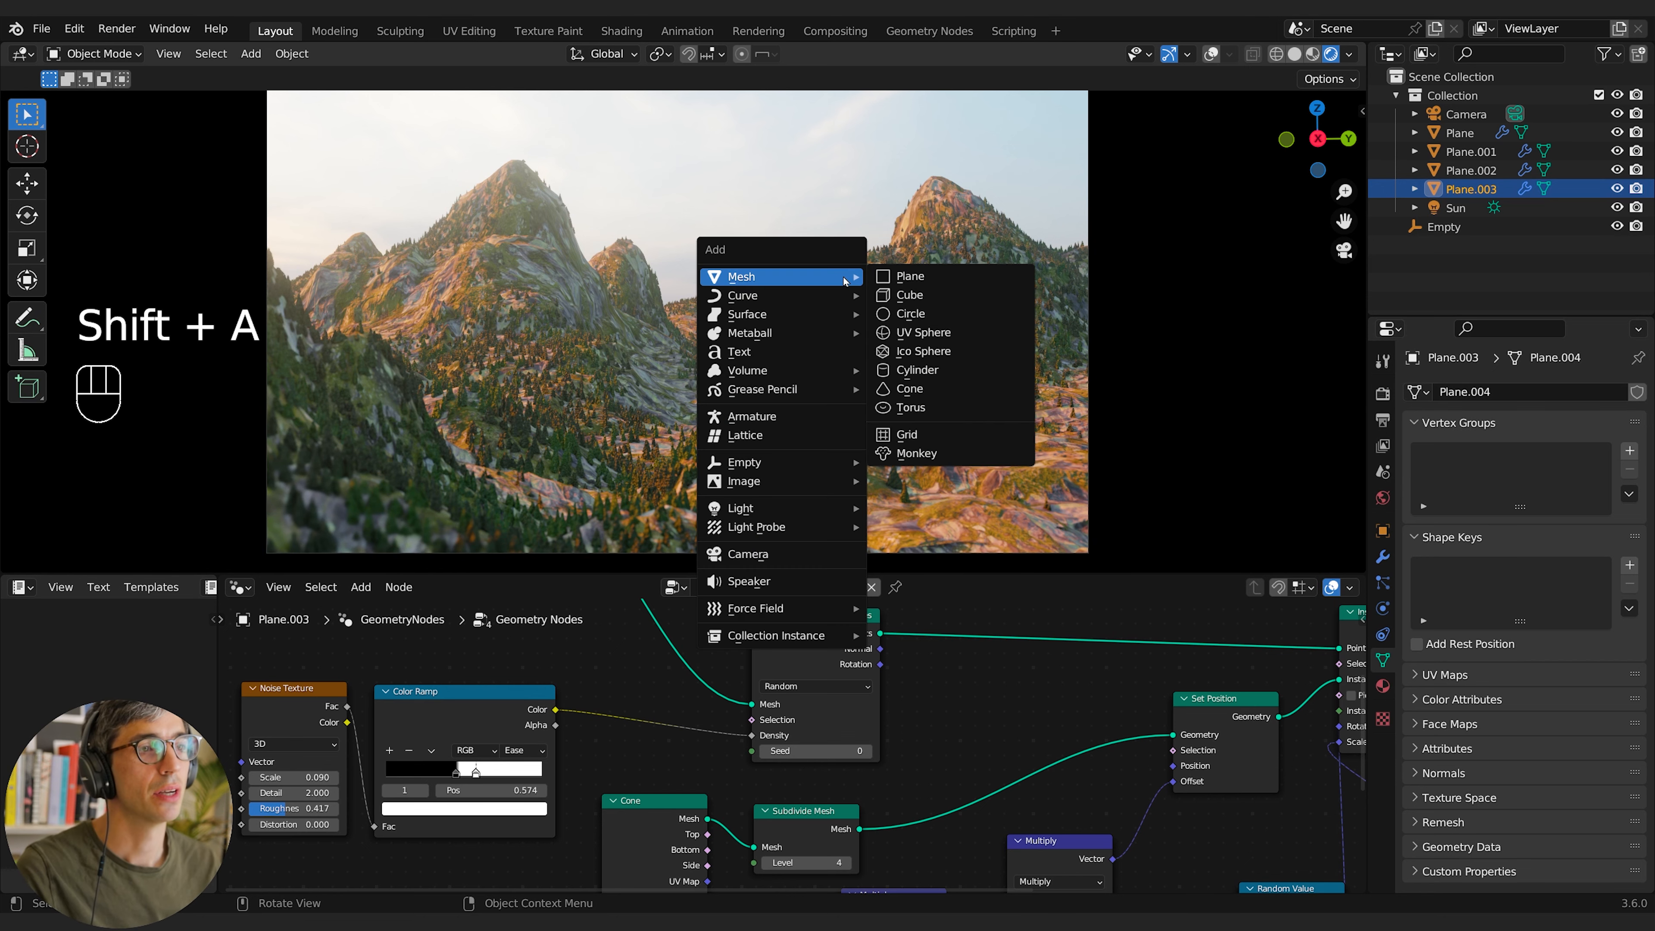
pyautogui.click(916, 332)
pyautogui.press('g')
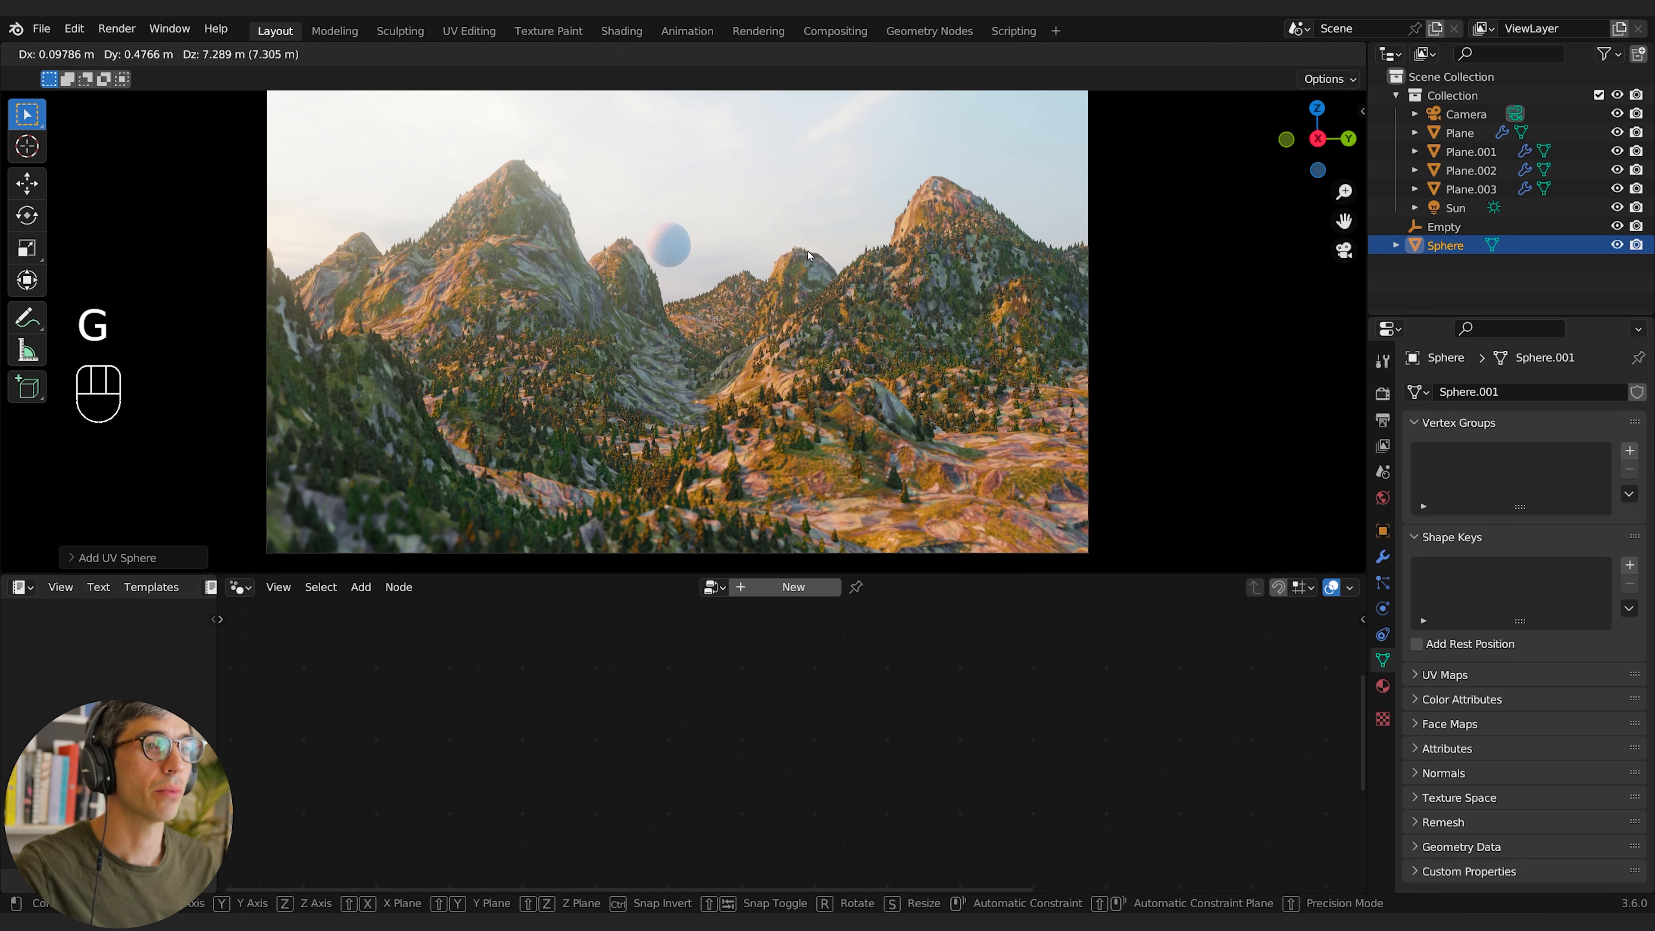
pyautogui.click(791, 236)
pyautogui.press('s')
pyautogui.click(1042, 222)
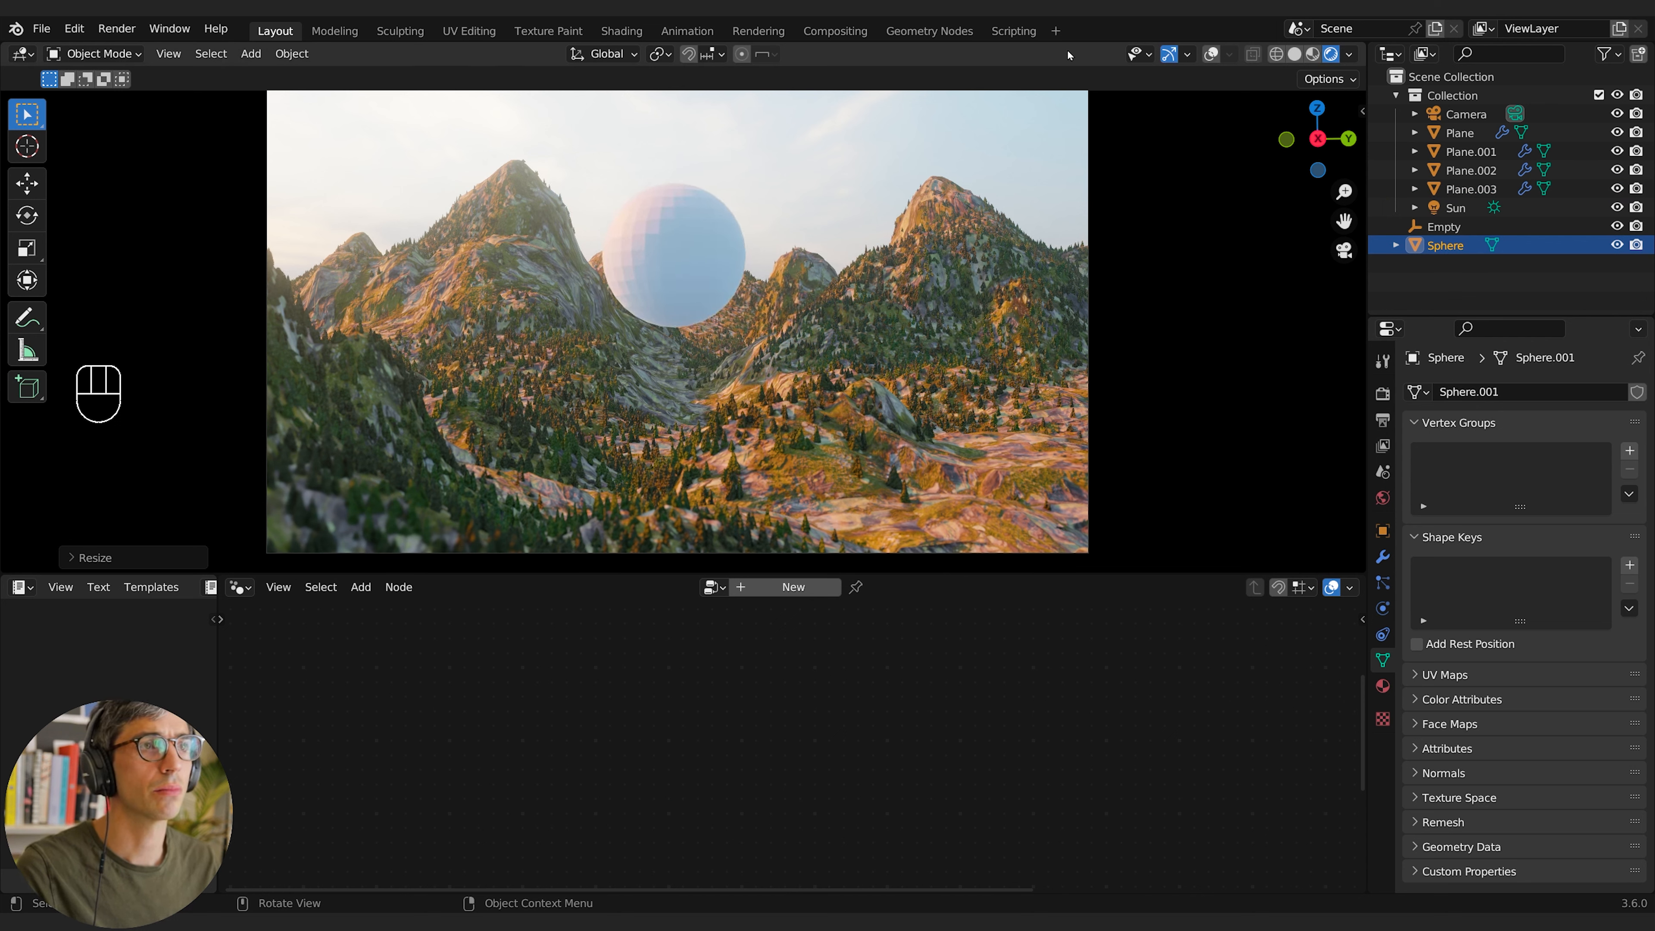
# Step: Show the overlays and pull the sphere's vertices in Edit Mode with Smooth proportional editing to form an irregular flat cloud shape
pyautogui.click(1211, 55)
pyautogui.press('Tab')
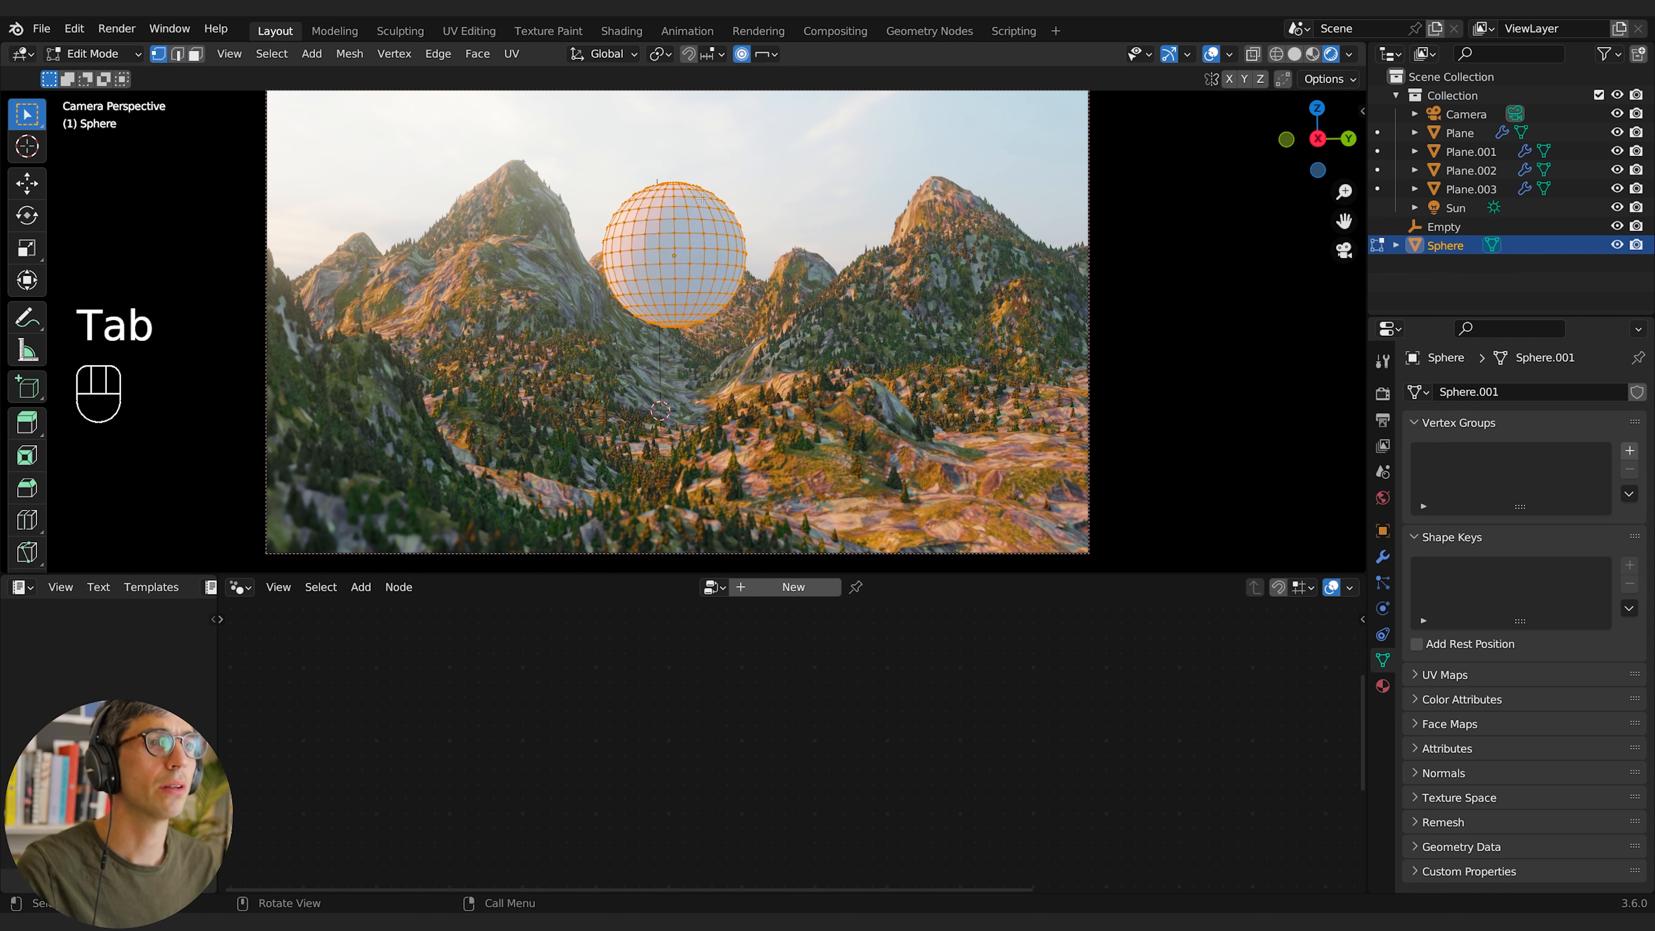
pyautogui.click(767, 53)
pyautogui.click(715, 139)
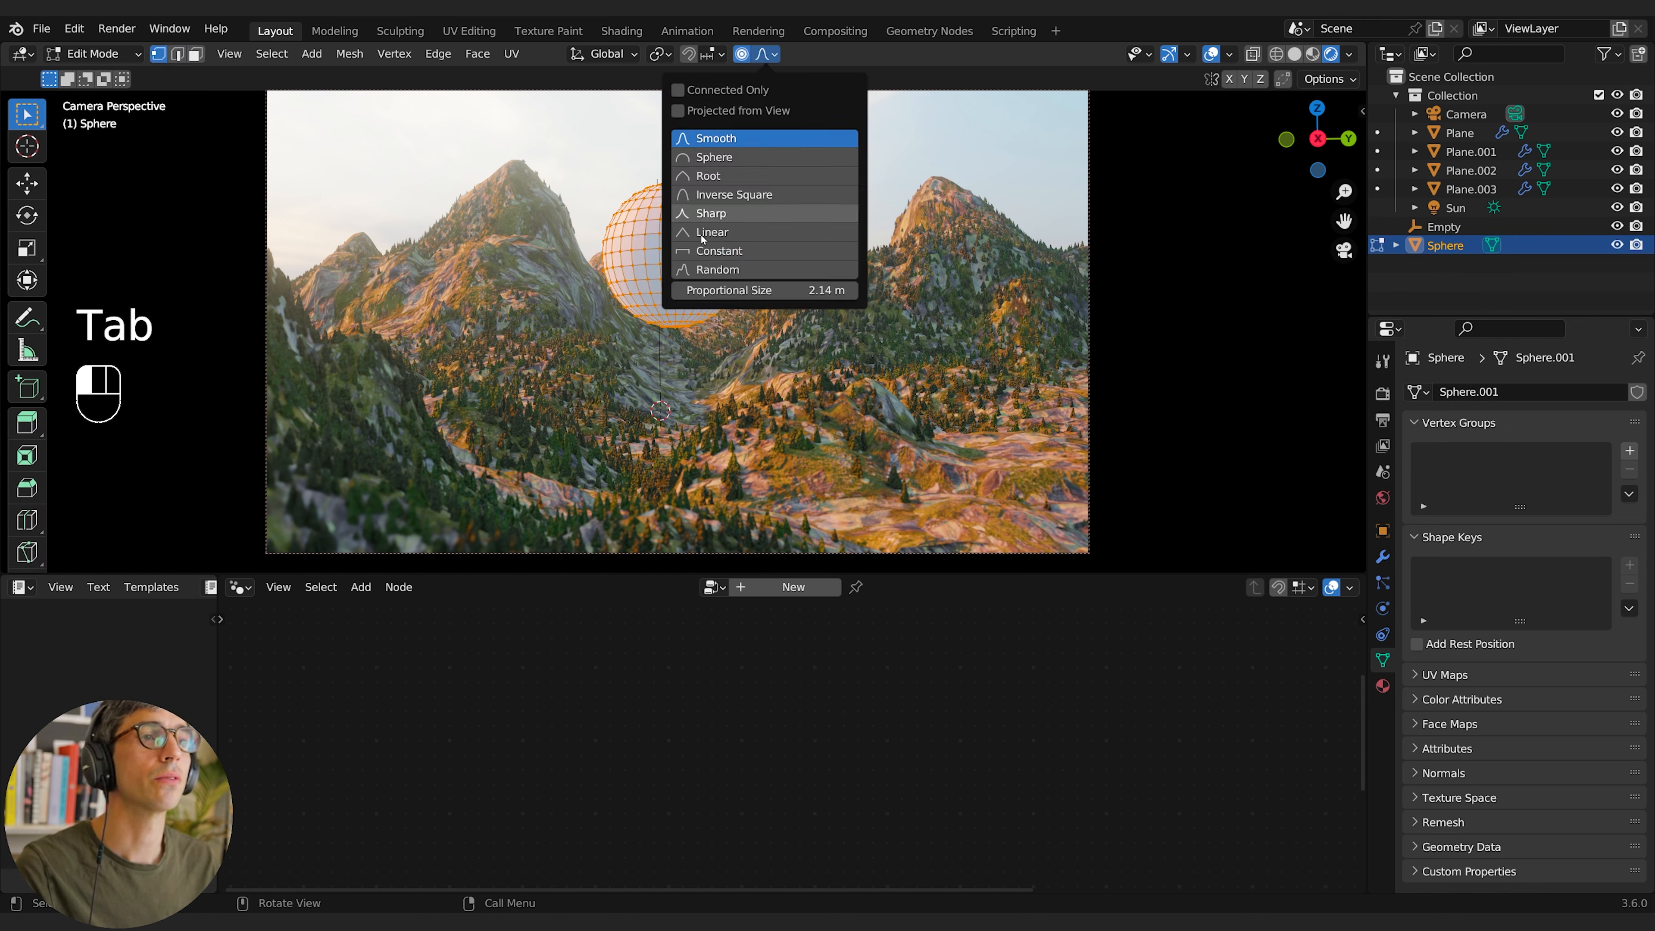
pyautogui.click(737, 240)
pyautogui.press('g')
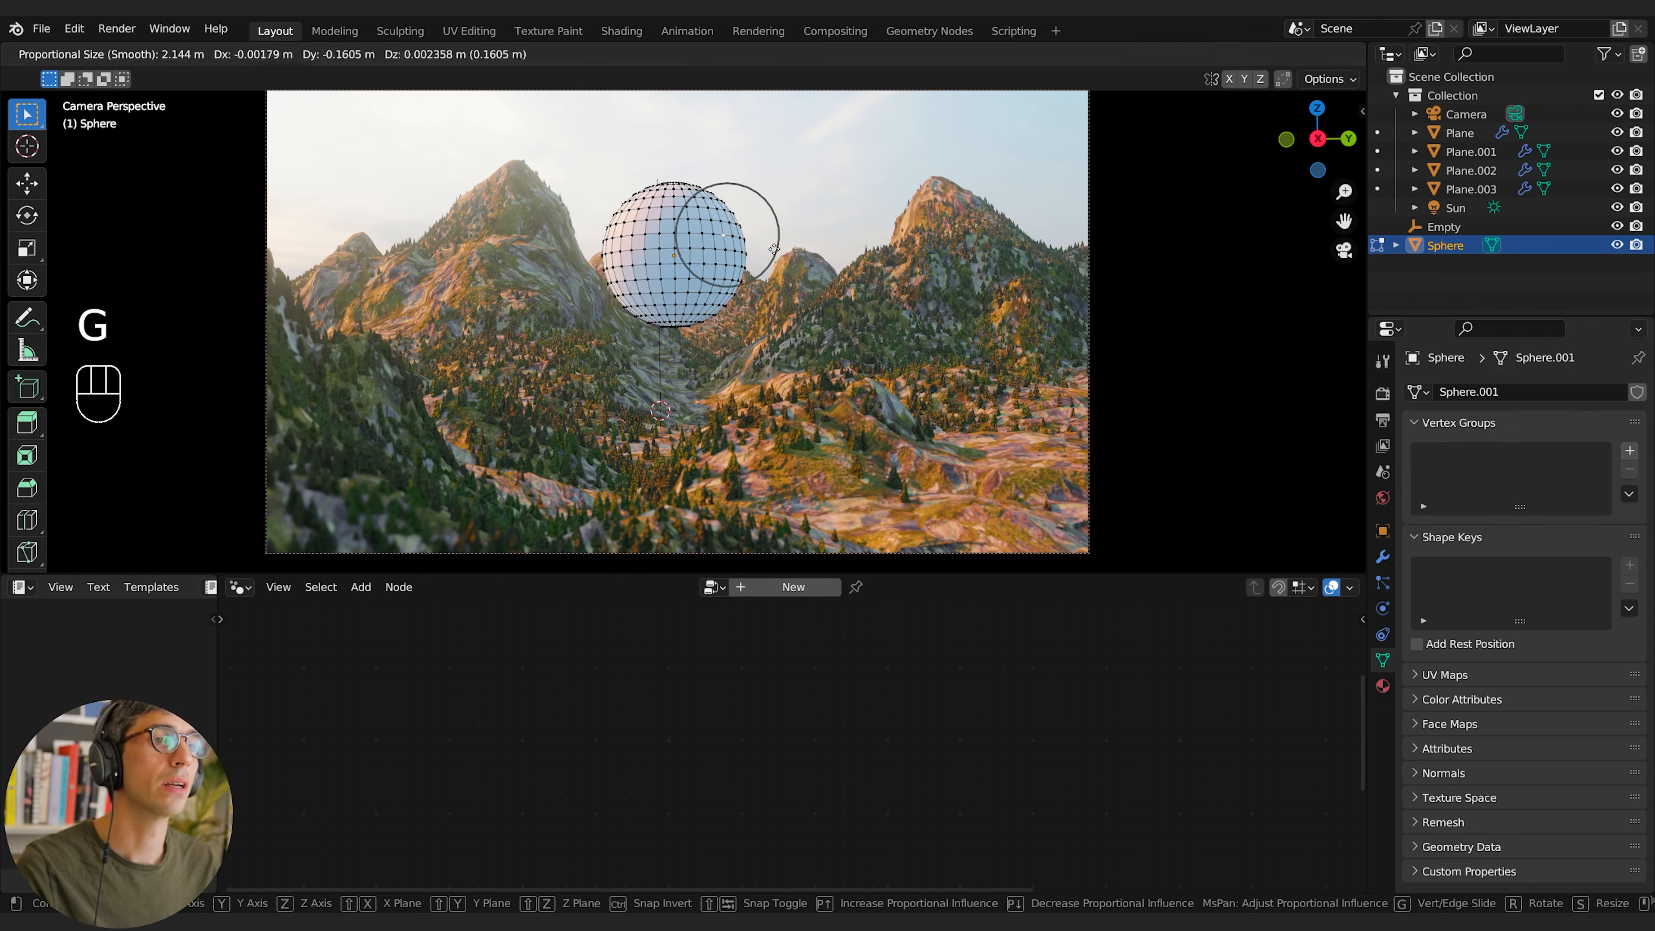
pyautogui.click(825, 241)
pyautogui.click(722, 281)
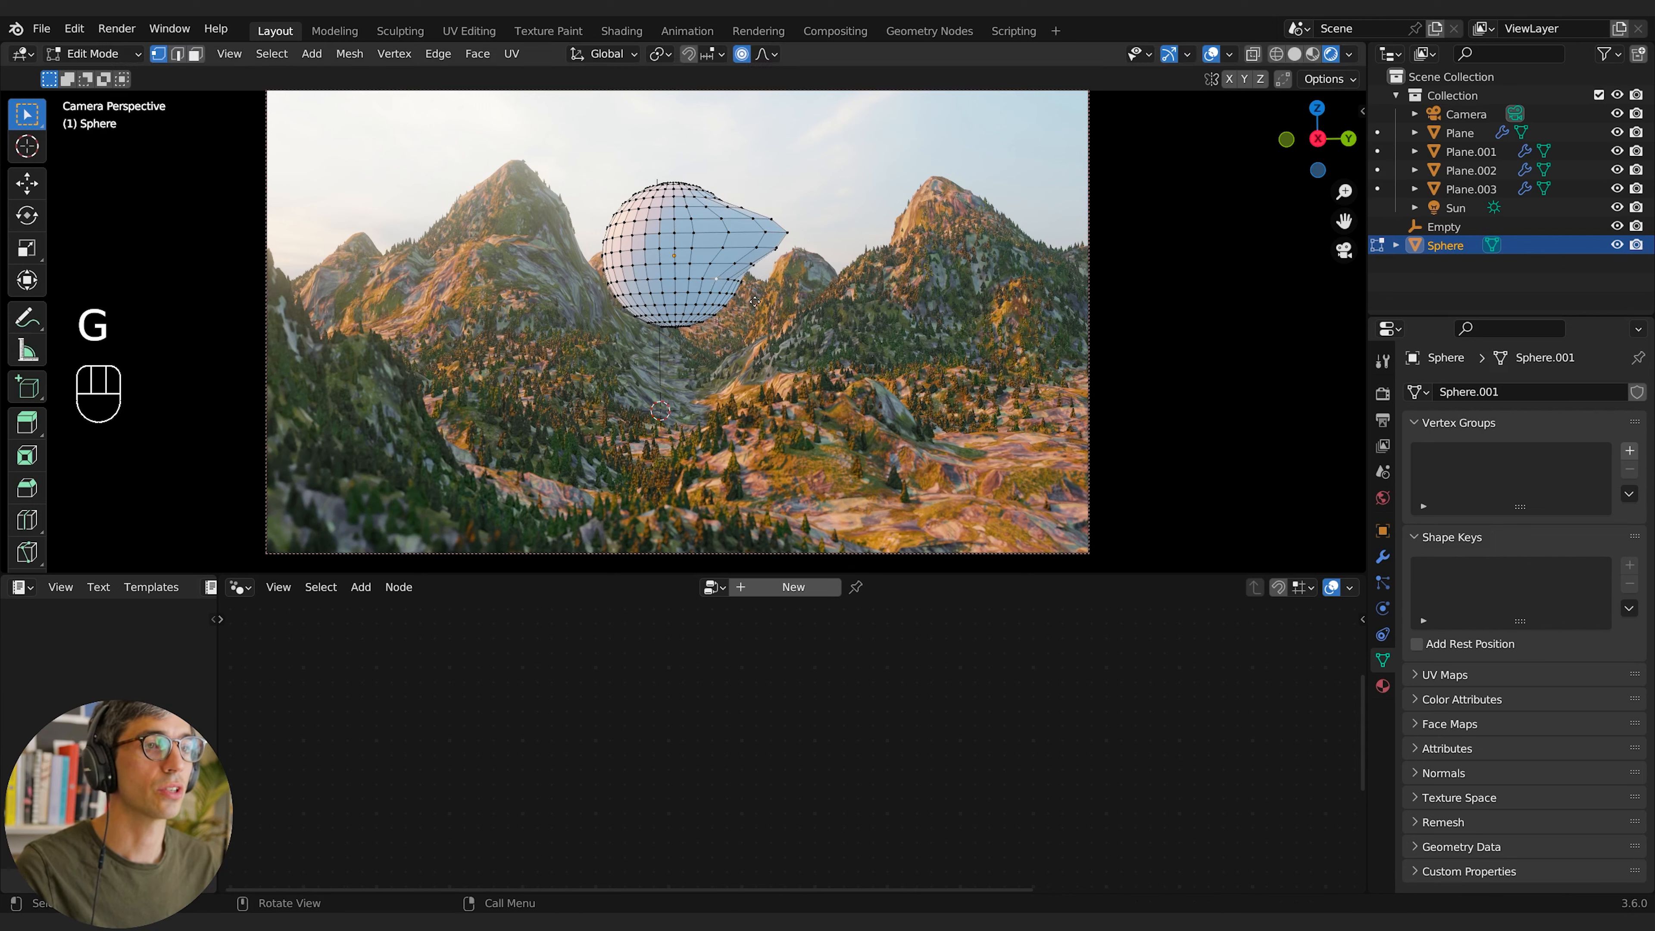
pyautogui.press('g')
pyautogui.click(762, 294)
# Step: Return to Object Mode and move the deformed sphere down into the valley between the mountains
pyautogui.press('Tab')
pyautogui.press('g')
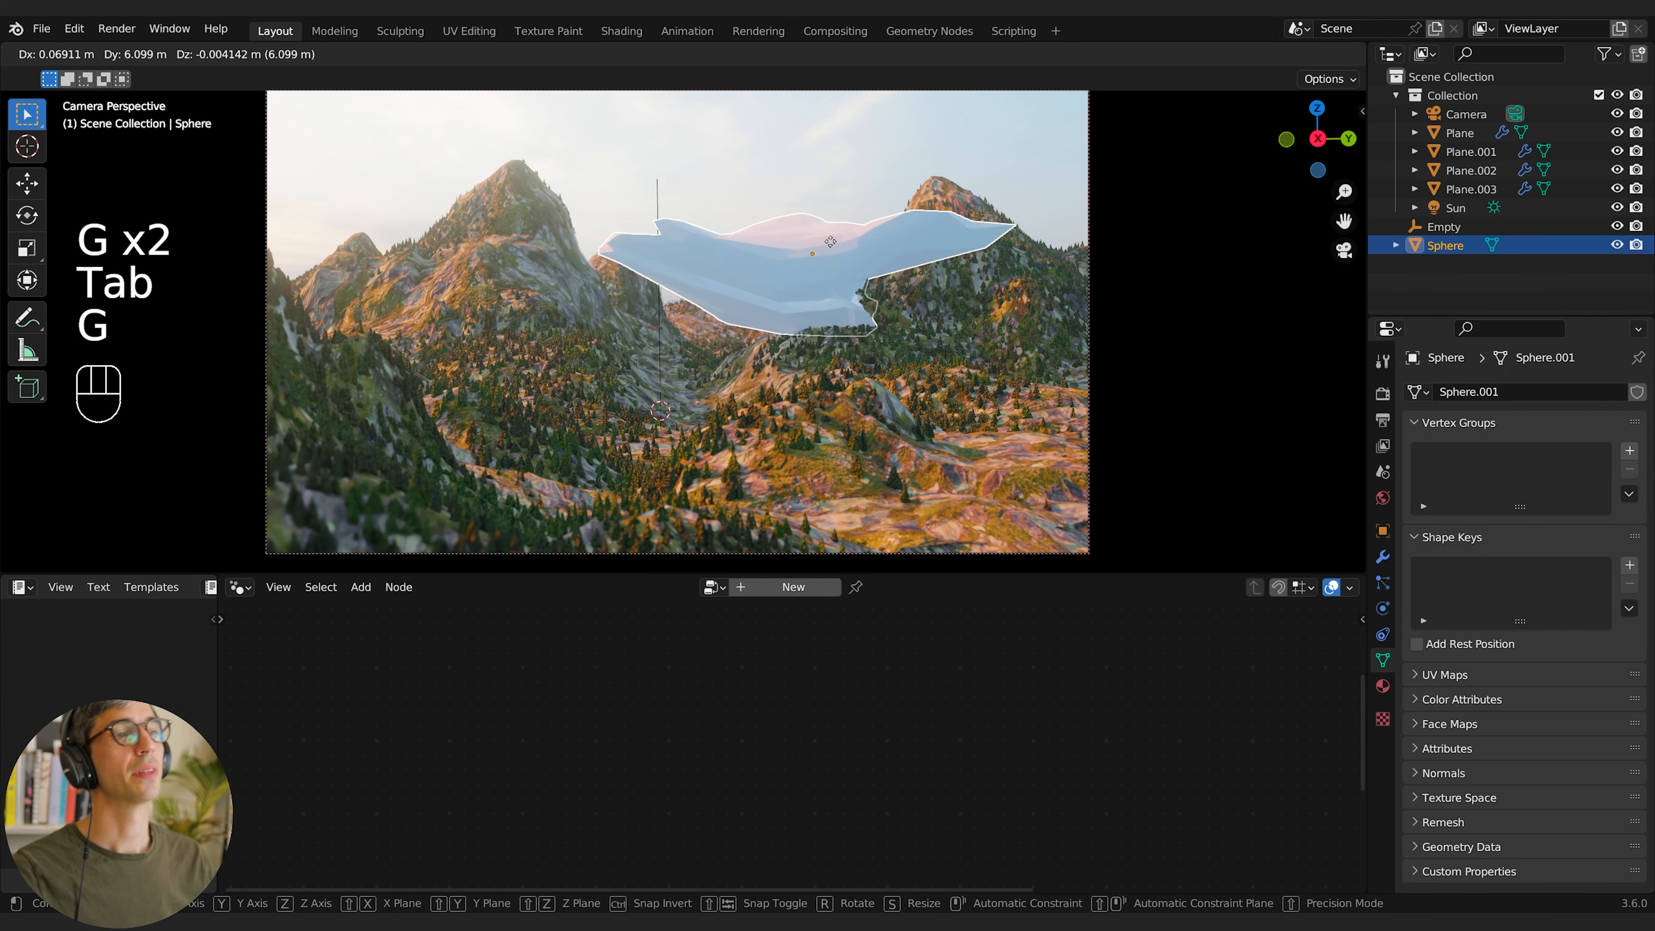
pyautogui.click(738, 325)
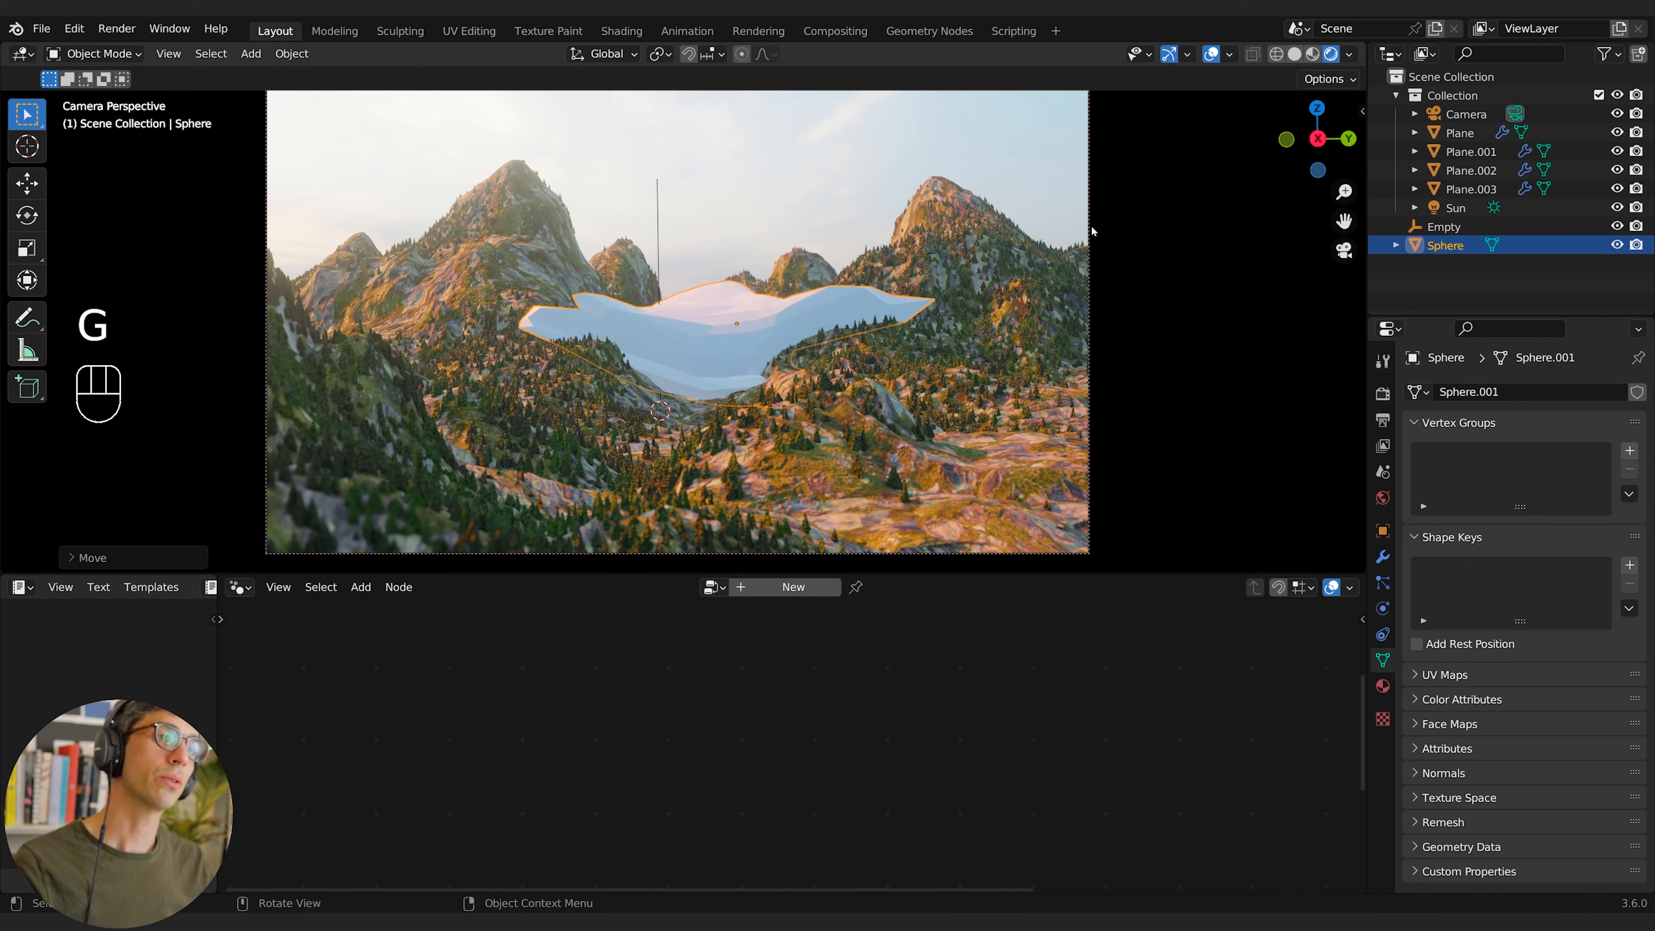
# Step: Add an empty Volume object and give it a Mesh to Volume modifier with the Sphere as its source object
pyautogui.hotkey('shift', 'a')
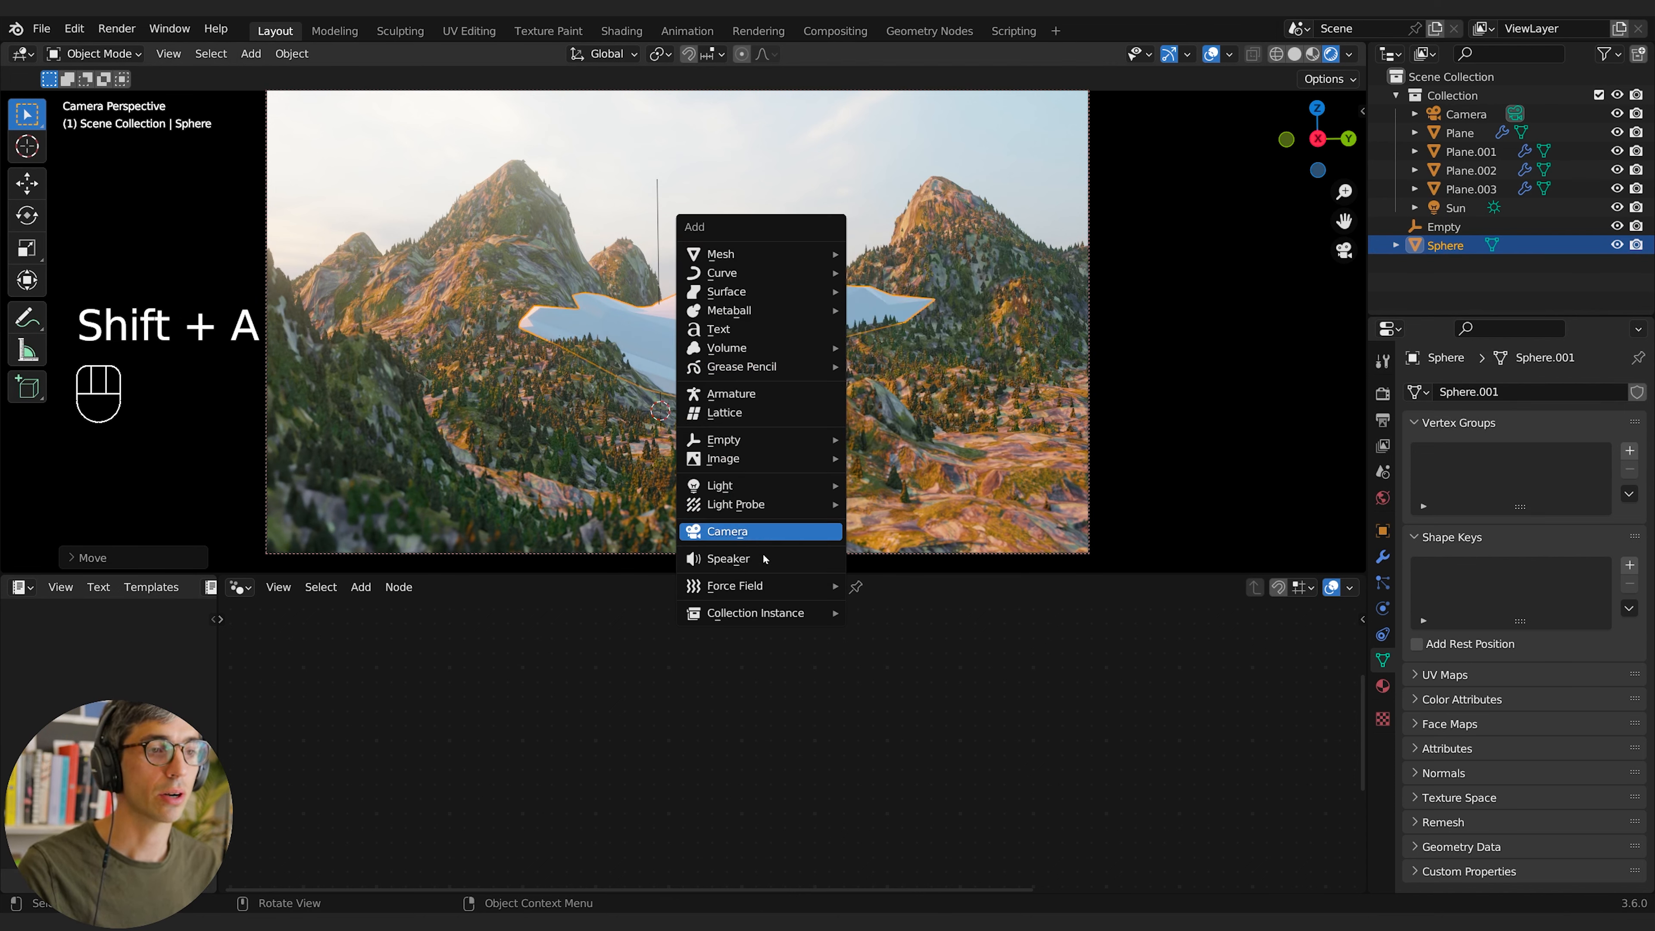
pyautogui.moveTo(752, 353)
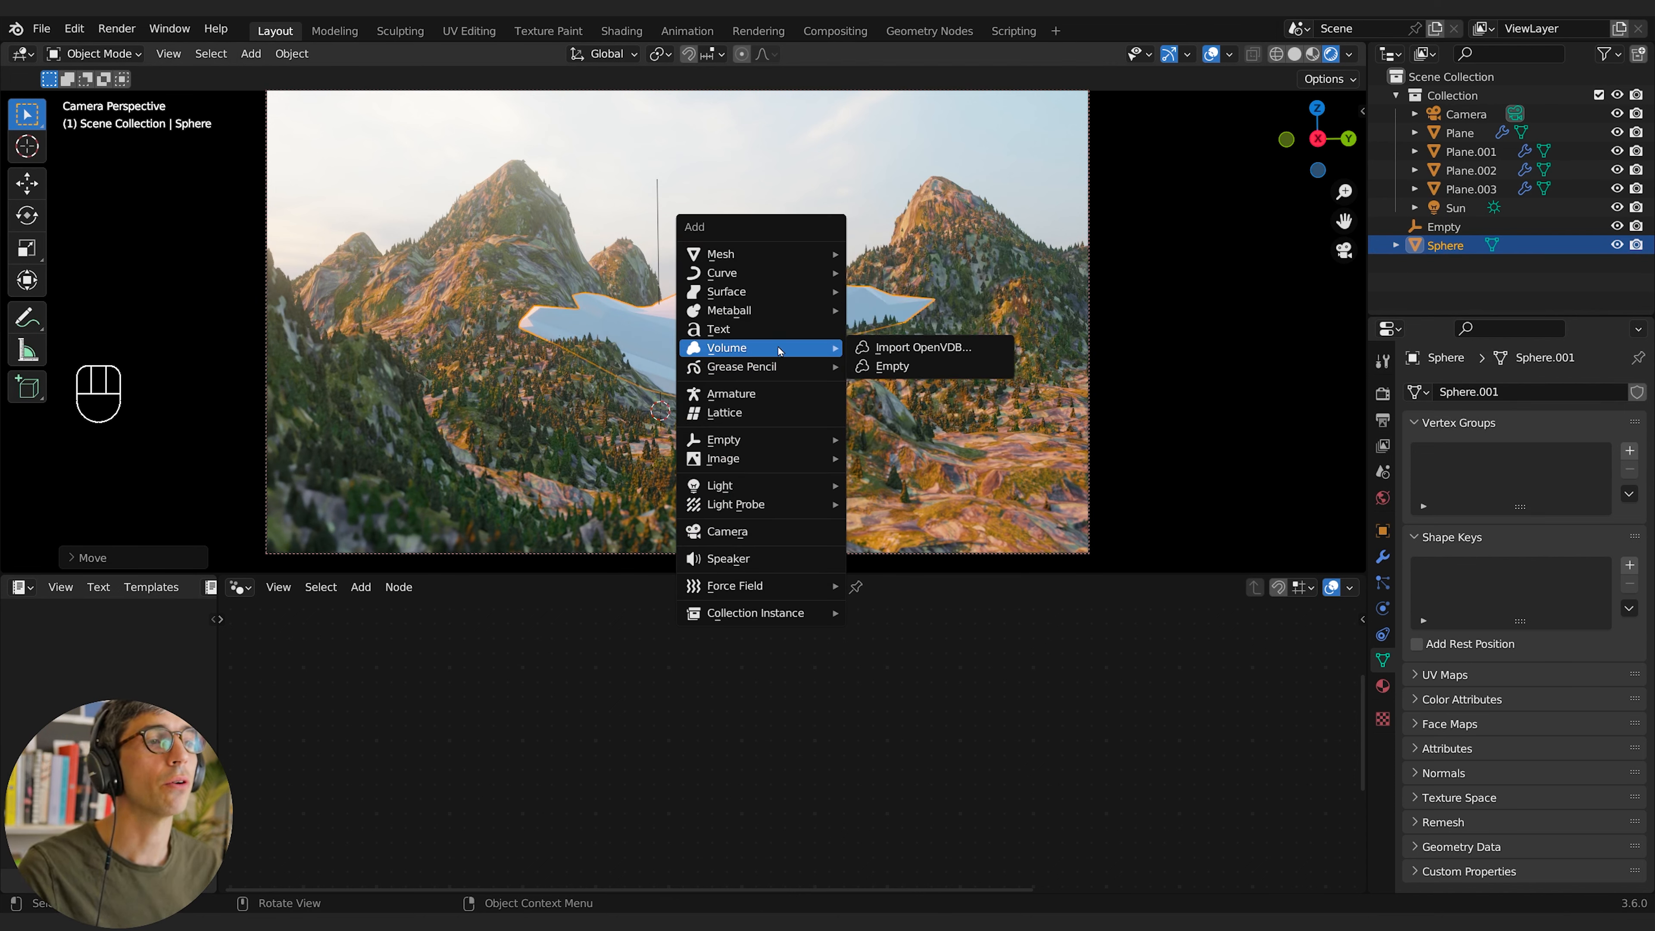
pyautogui.click(893, 367)
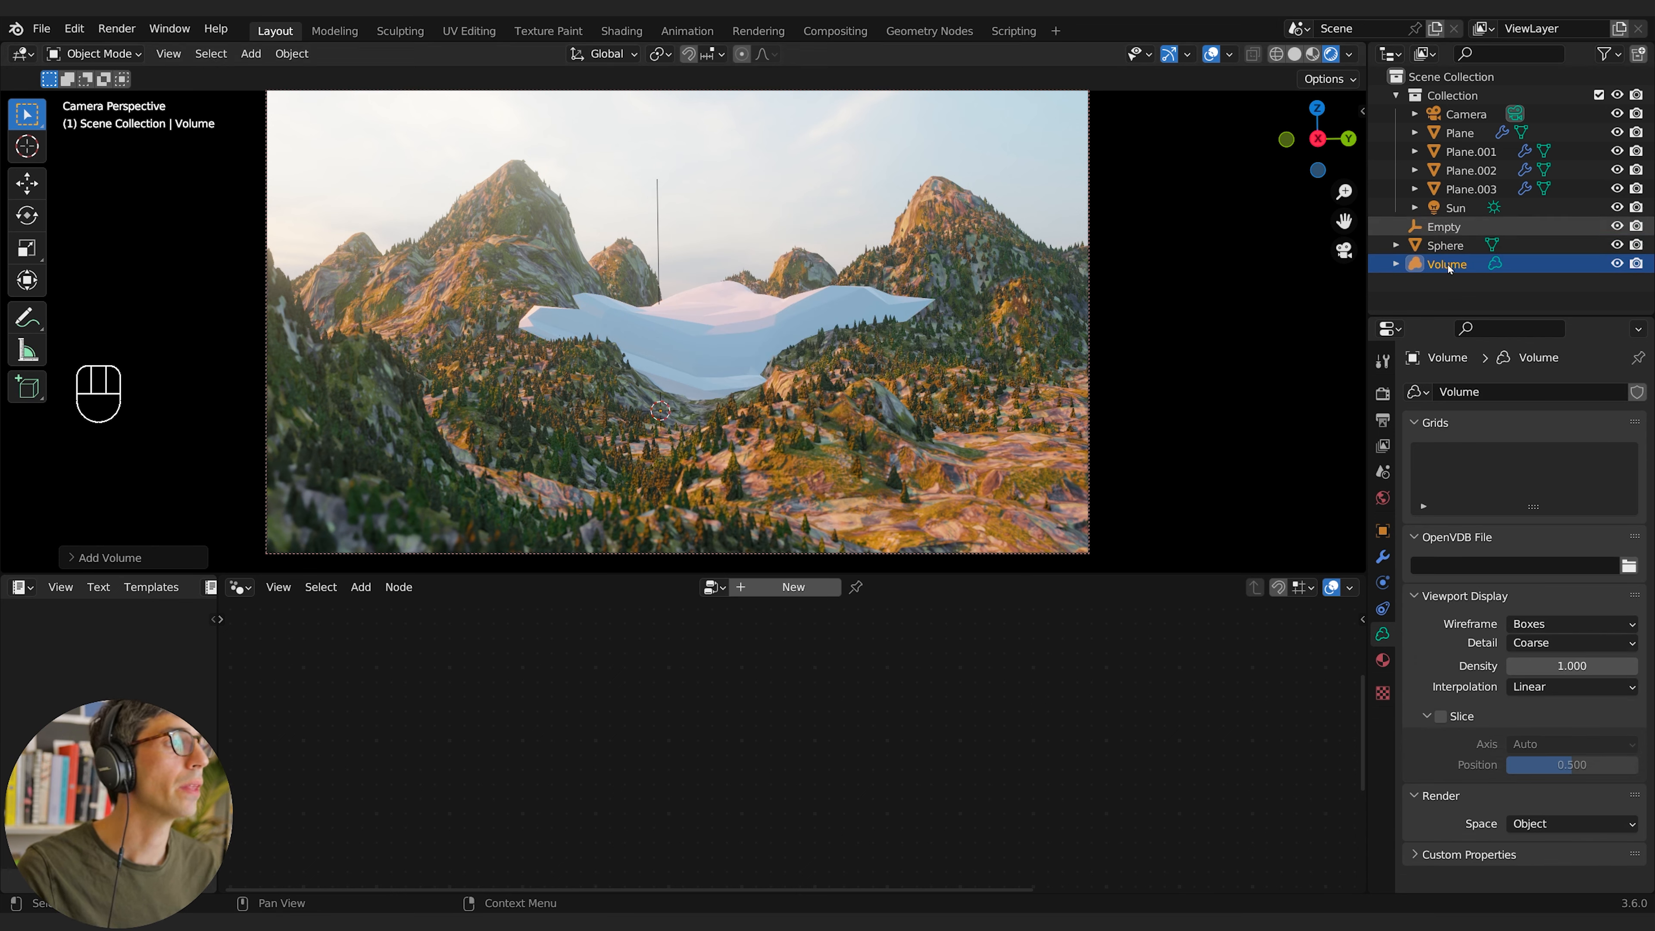
pyautogui.click(1383, 556)
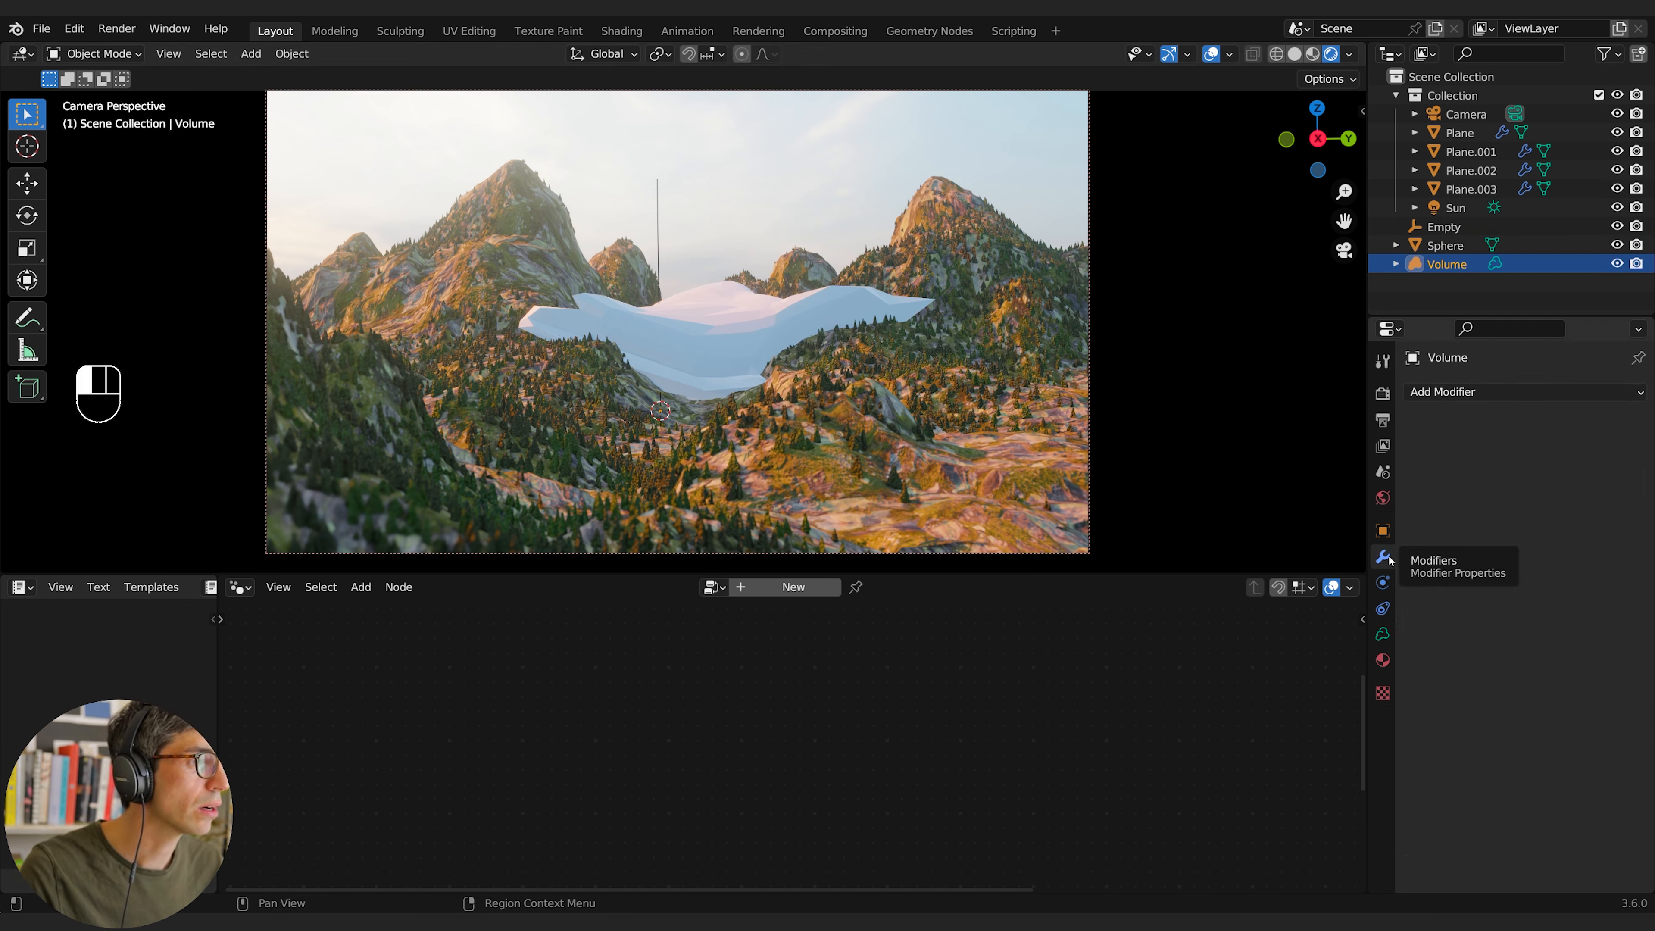
pyautogui.click(1443, 391)
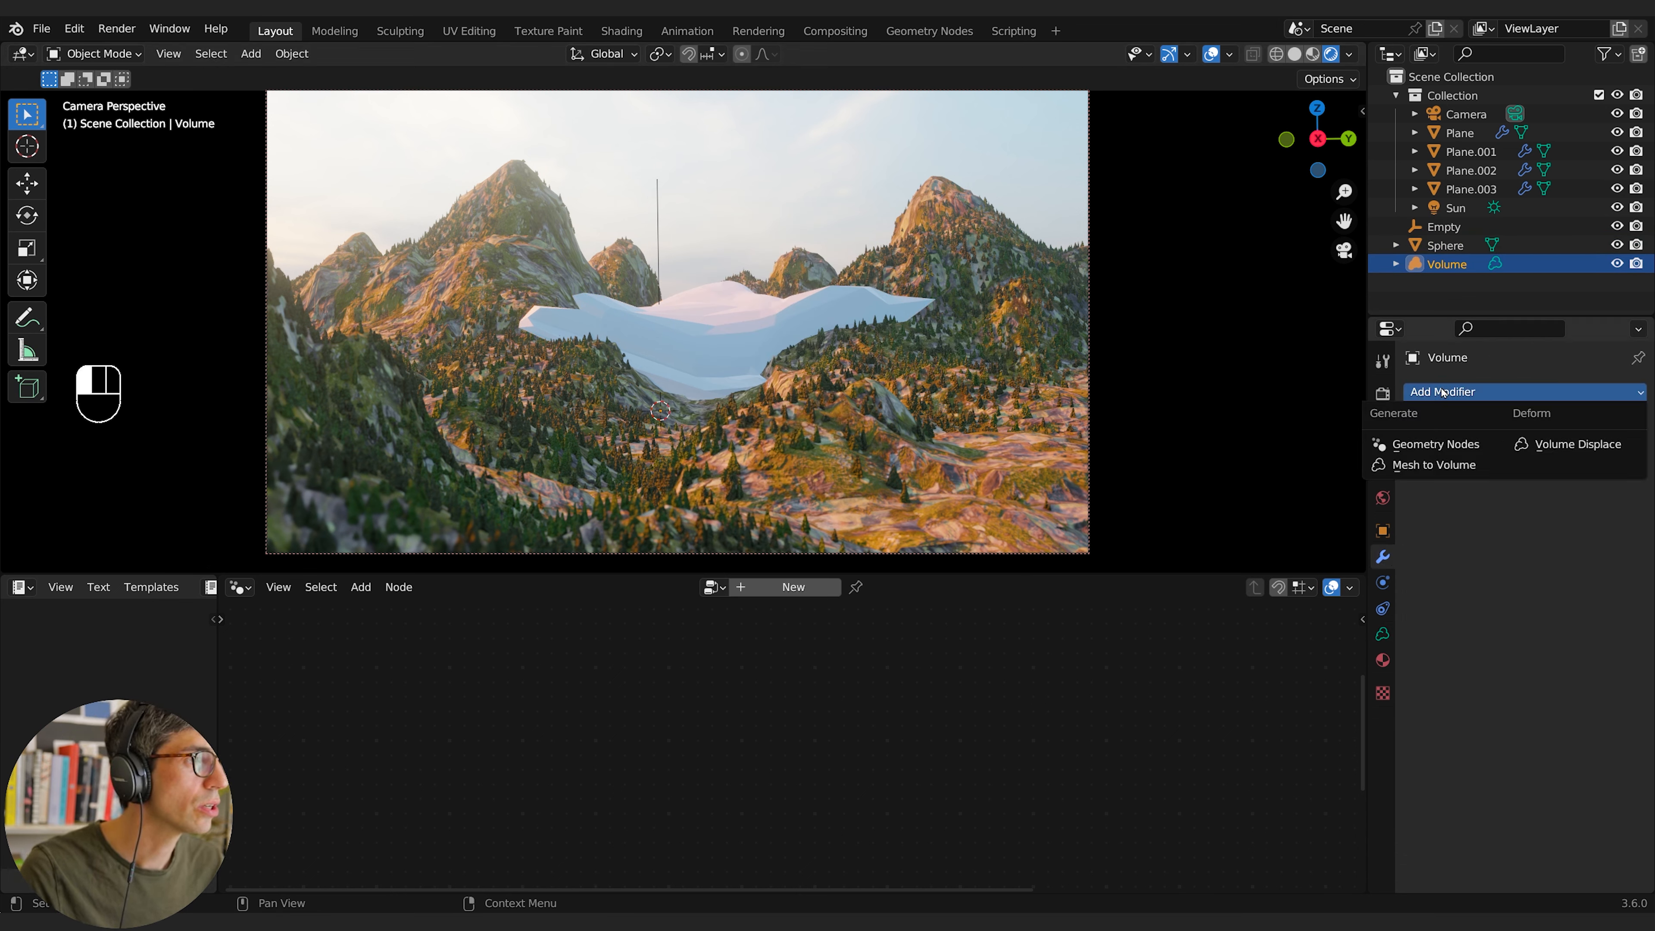
pyautogui.click(1442, 464)
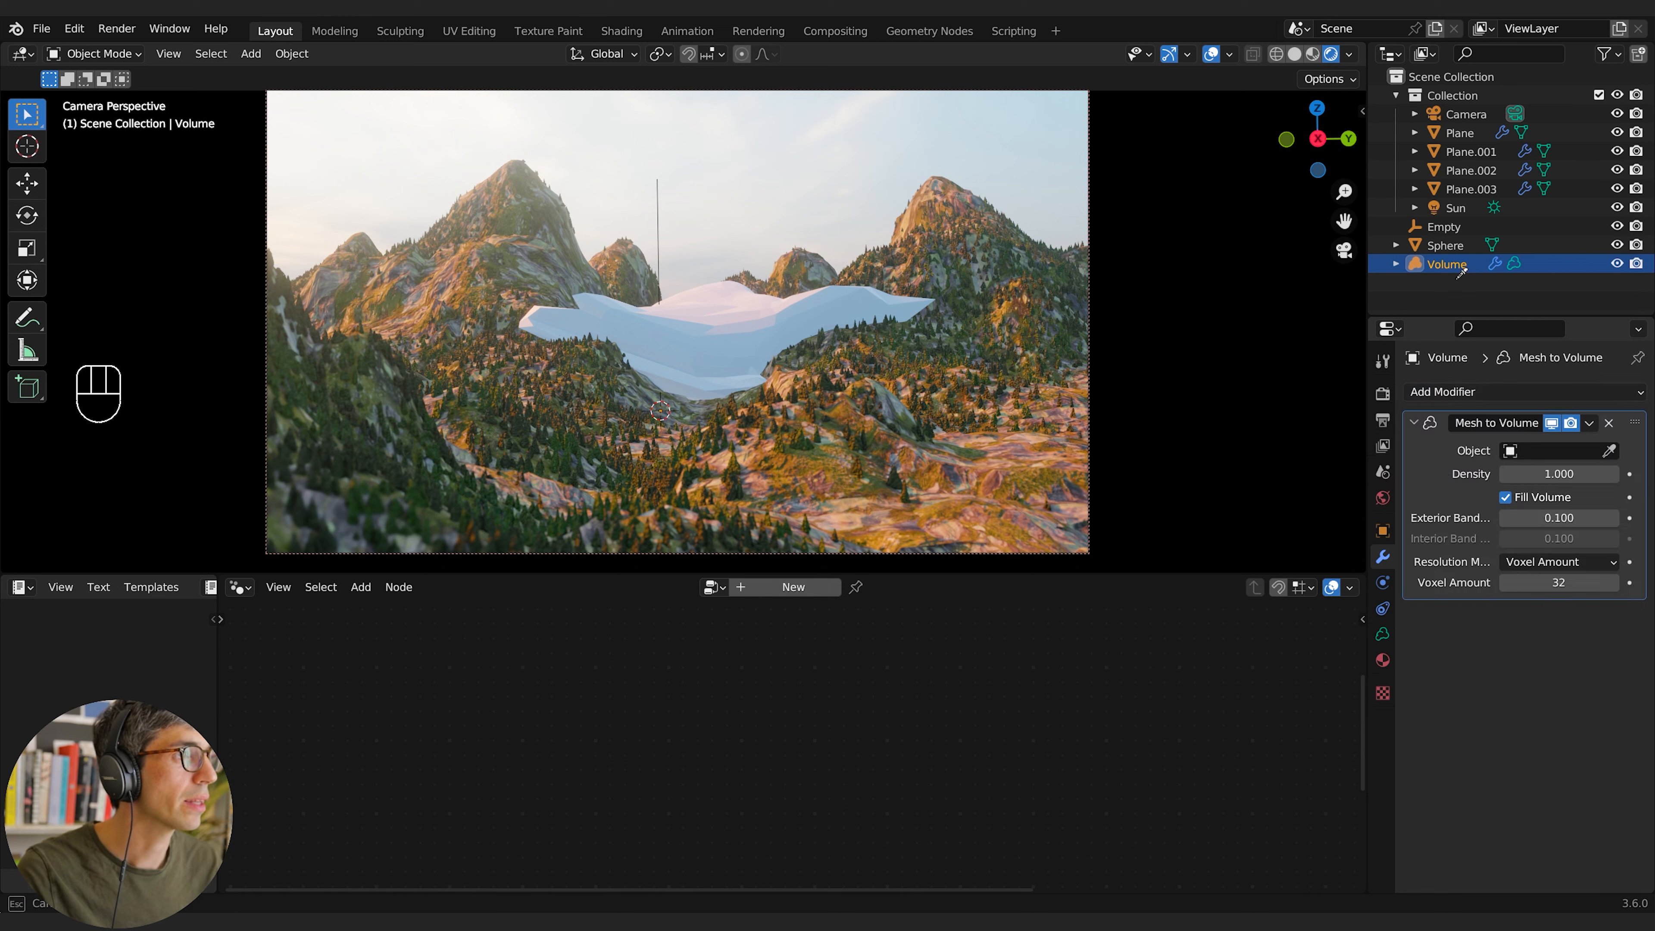
pyautogui.click(1453, 249)
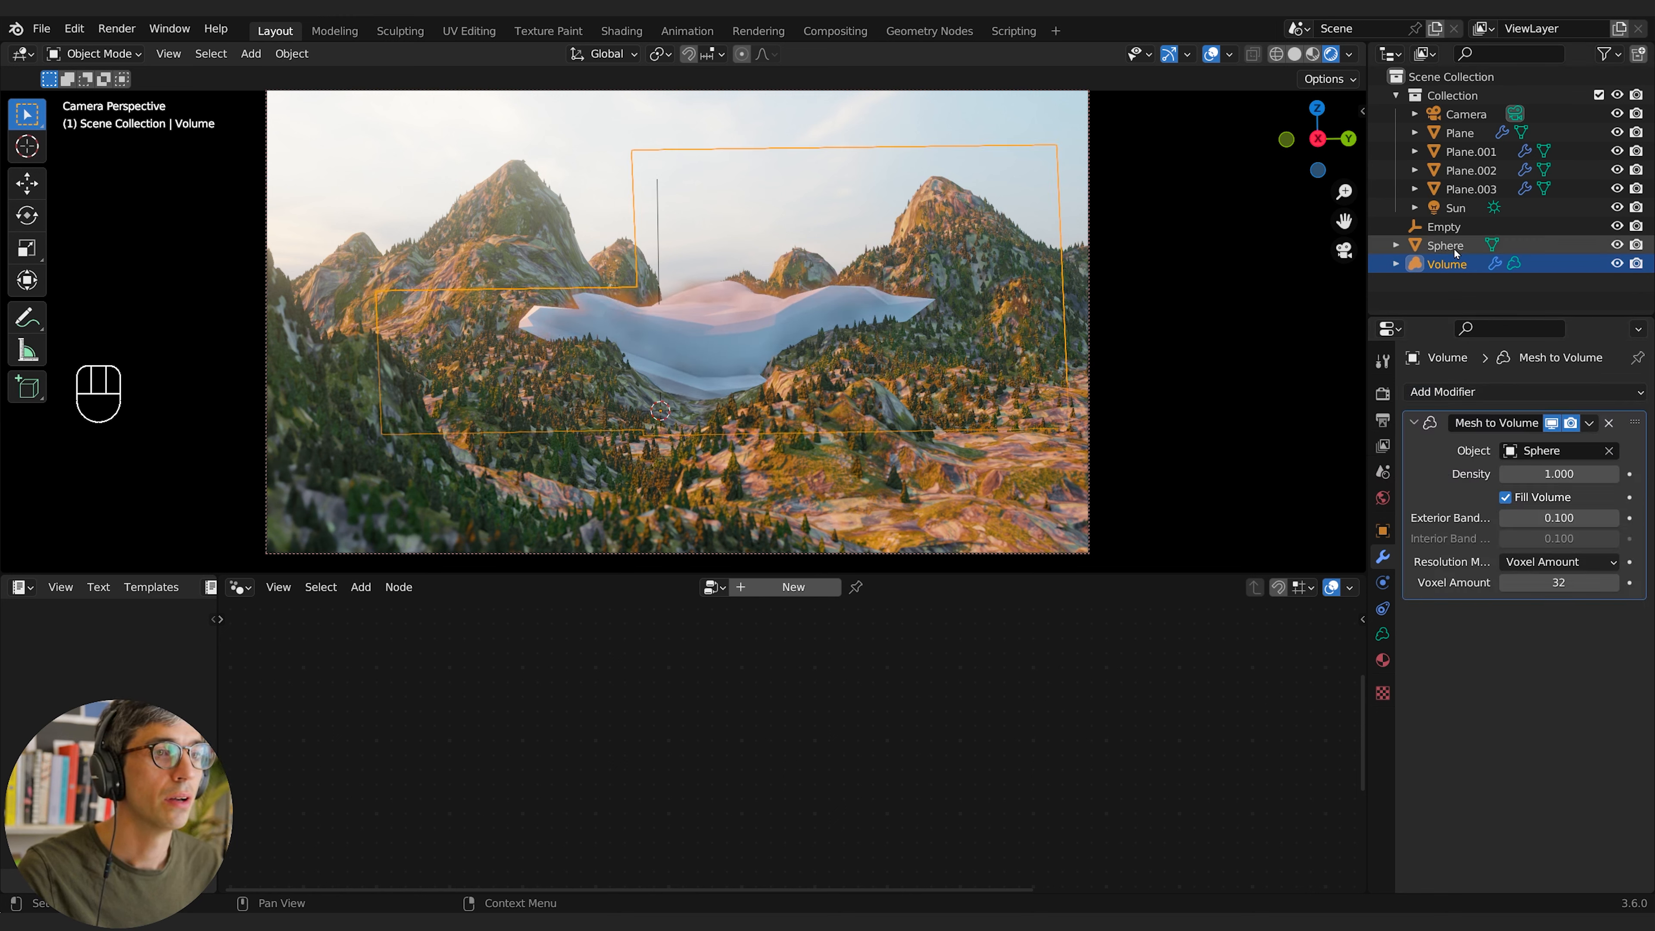
# Step: Set the Sphere's viewport display to Bounds so that only its bounding box is drawn
pyautogui.click(1452, 245)
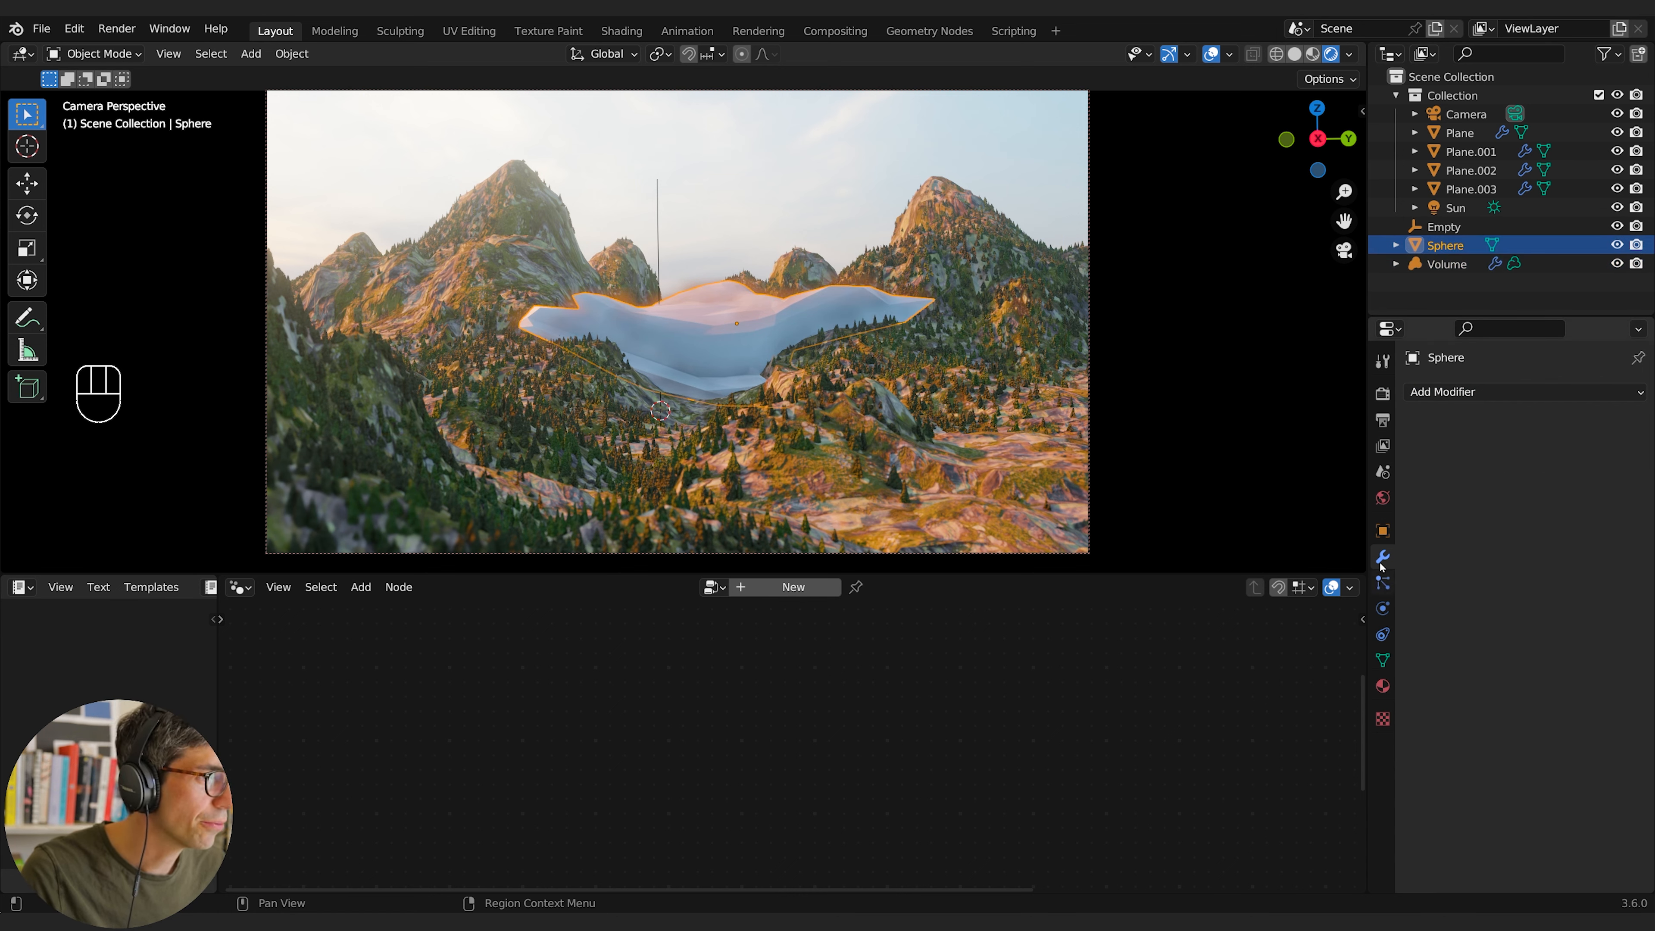
pyautogui.click(1382, 530)
pyautogui.click(1437, 786)
pyautogui.scroll(-3, 1443, 769)
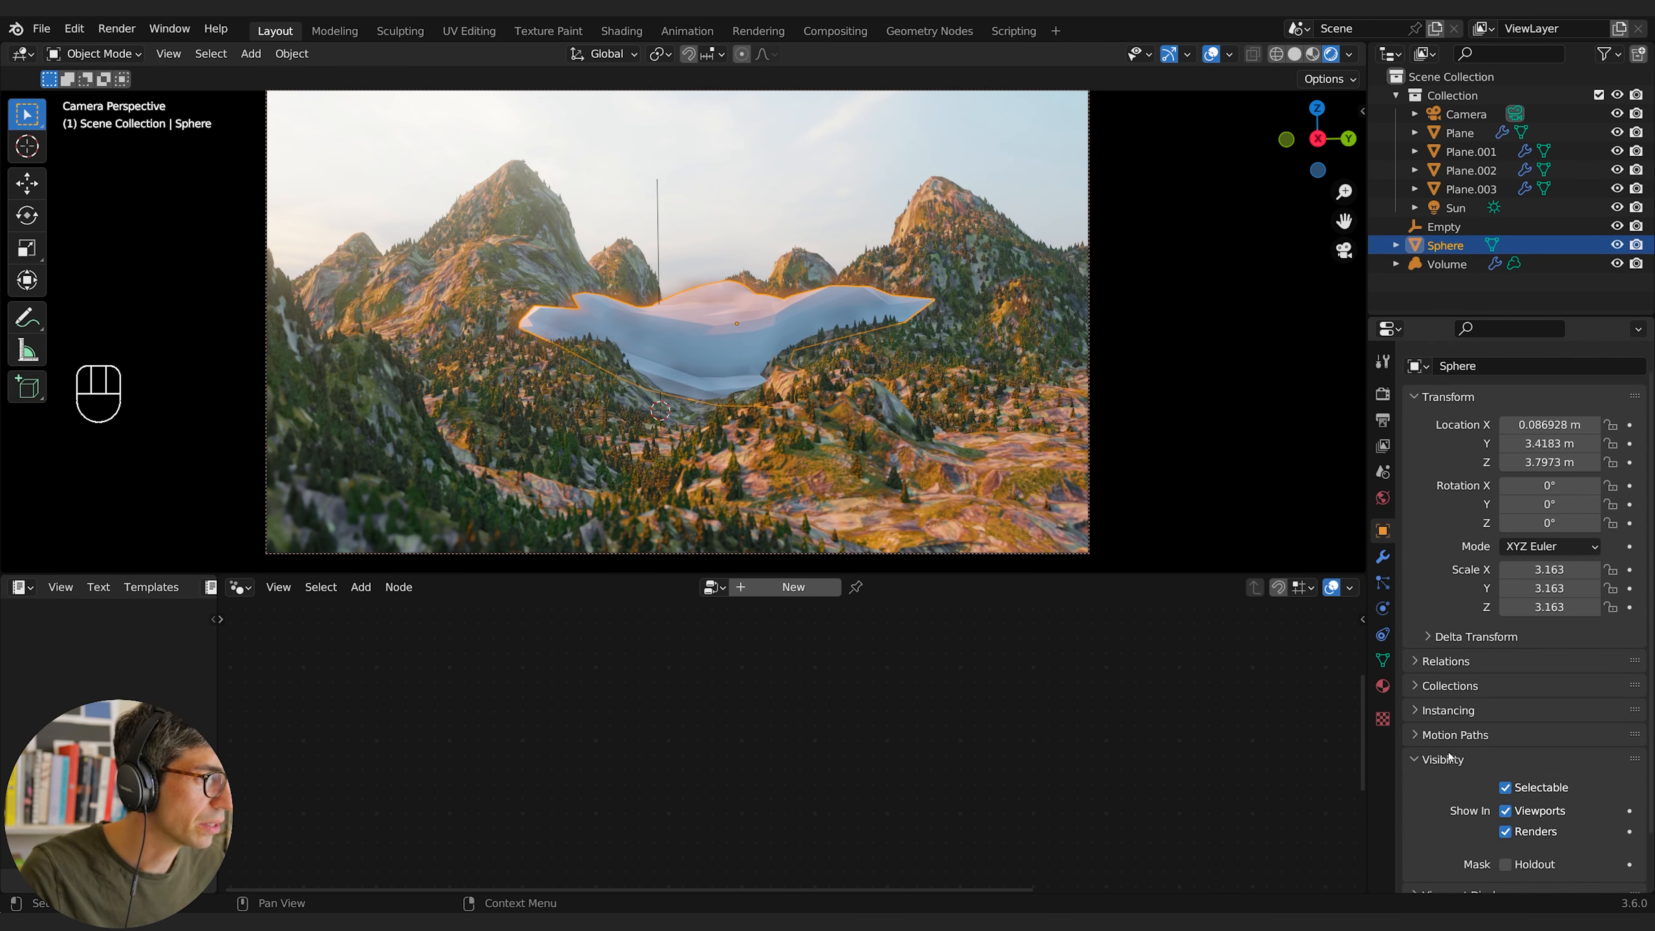
pyautogui.click(1446, 823)
pyautogui.scroll(-6, 1442, 794)
pyautogui.scroll(-2, 1442, 794)
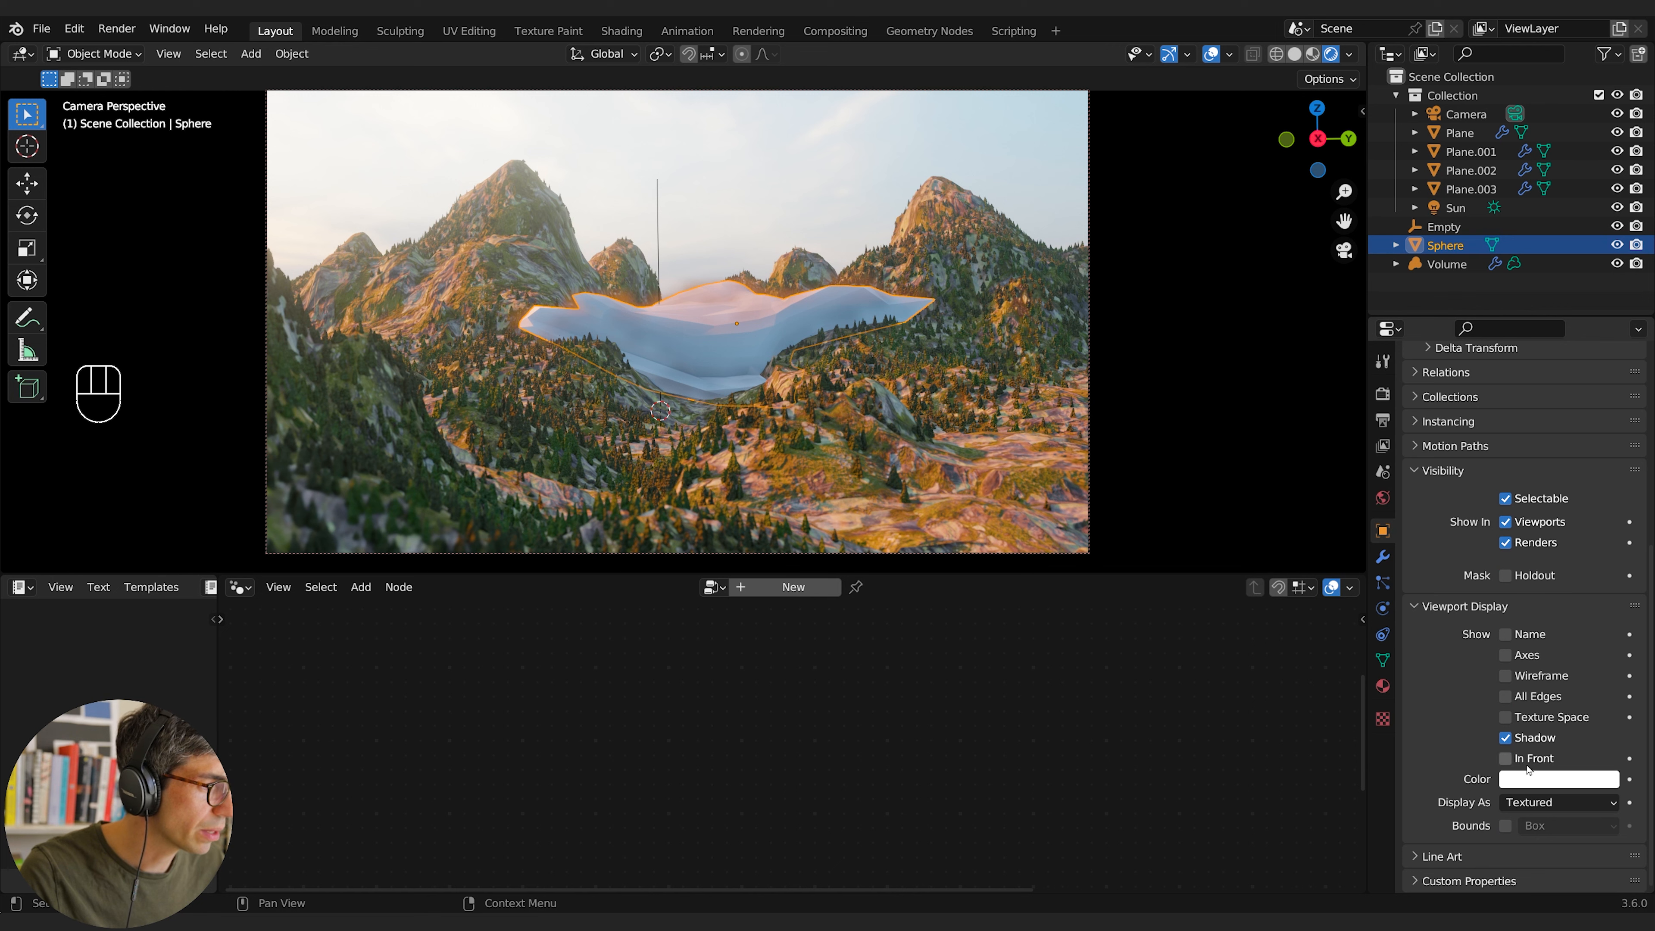
pyautogui.click(1539, 803)
pyautogui.click(1533, 784)
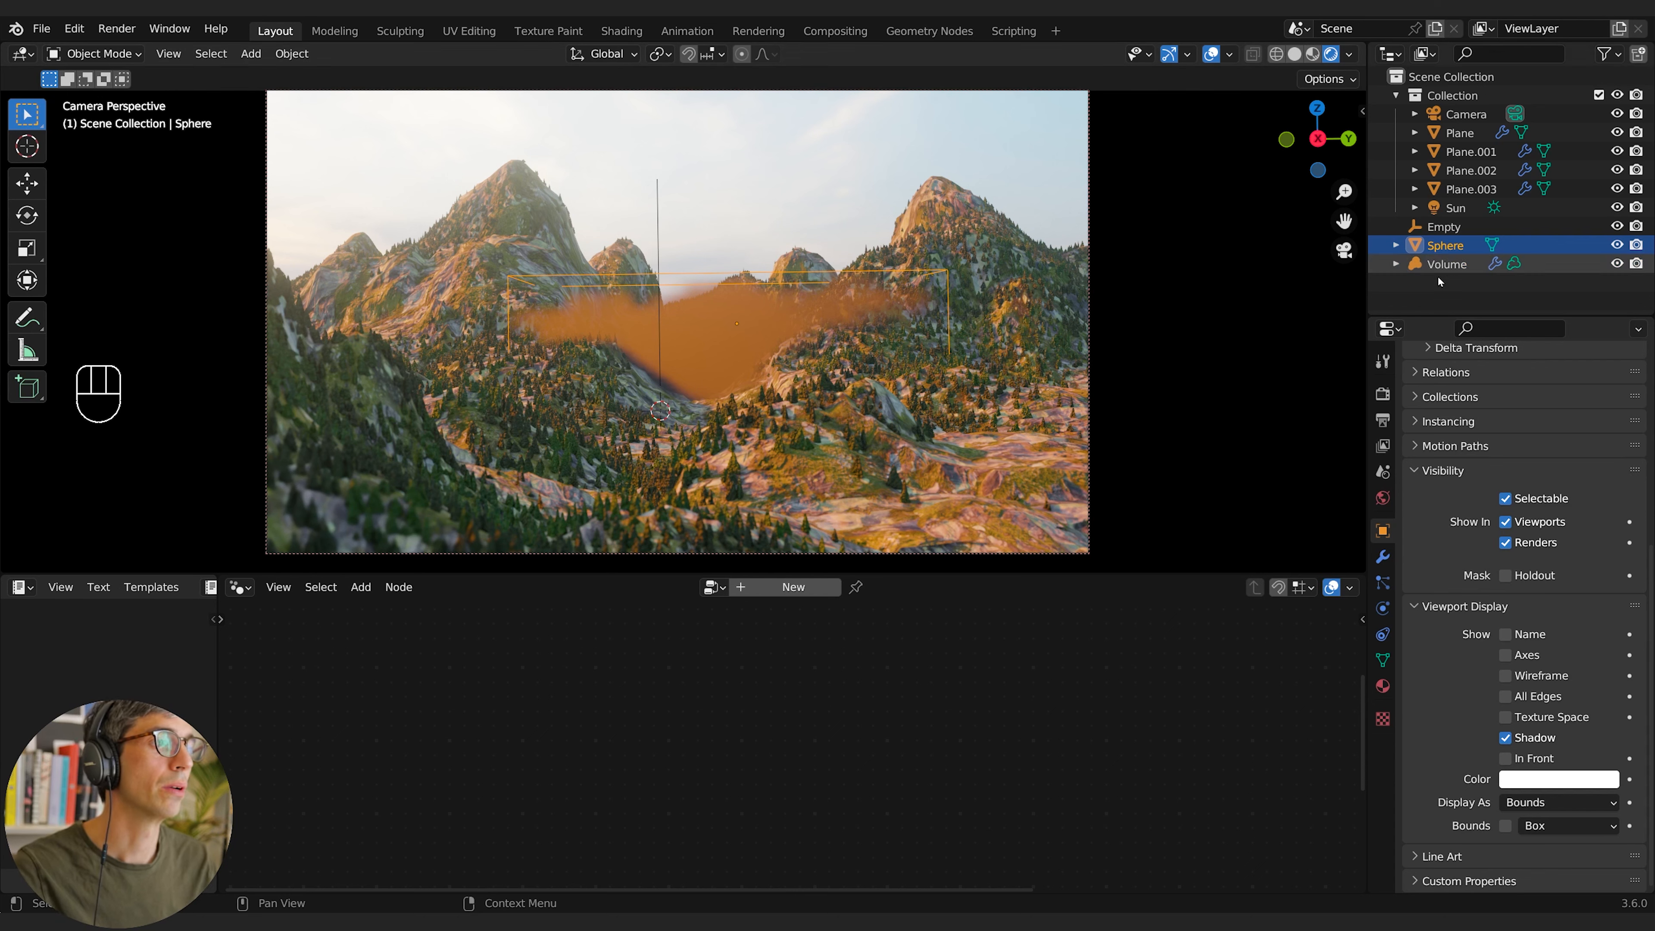
# Step: Select the Volume object and create a new material for it
pyautogui.click(1513, 264)
pyautogui.click(1383, 660)
pyautogui.click(1473, 470)
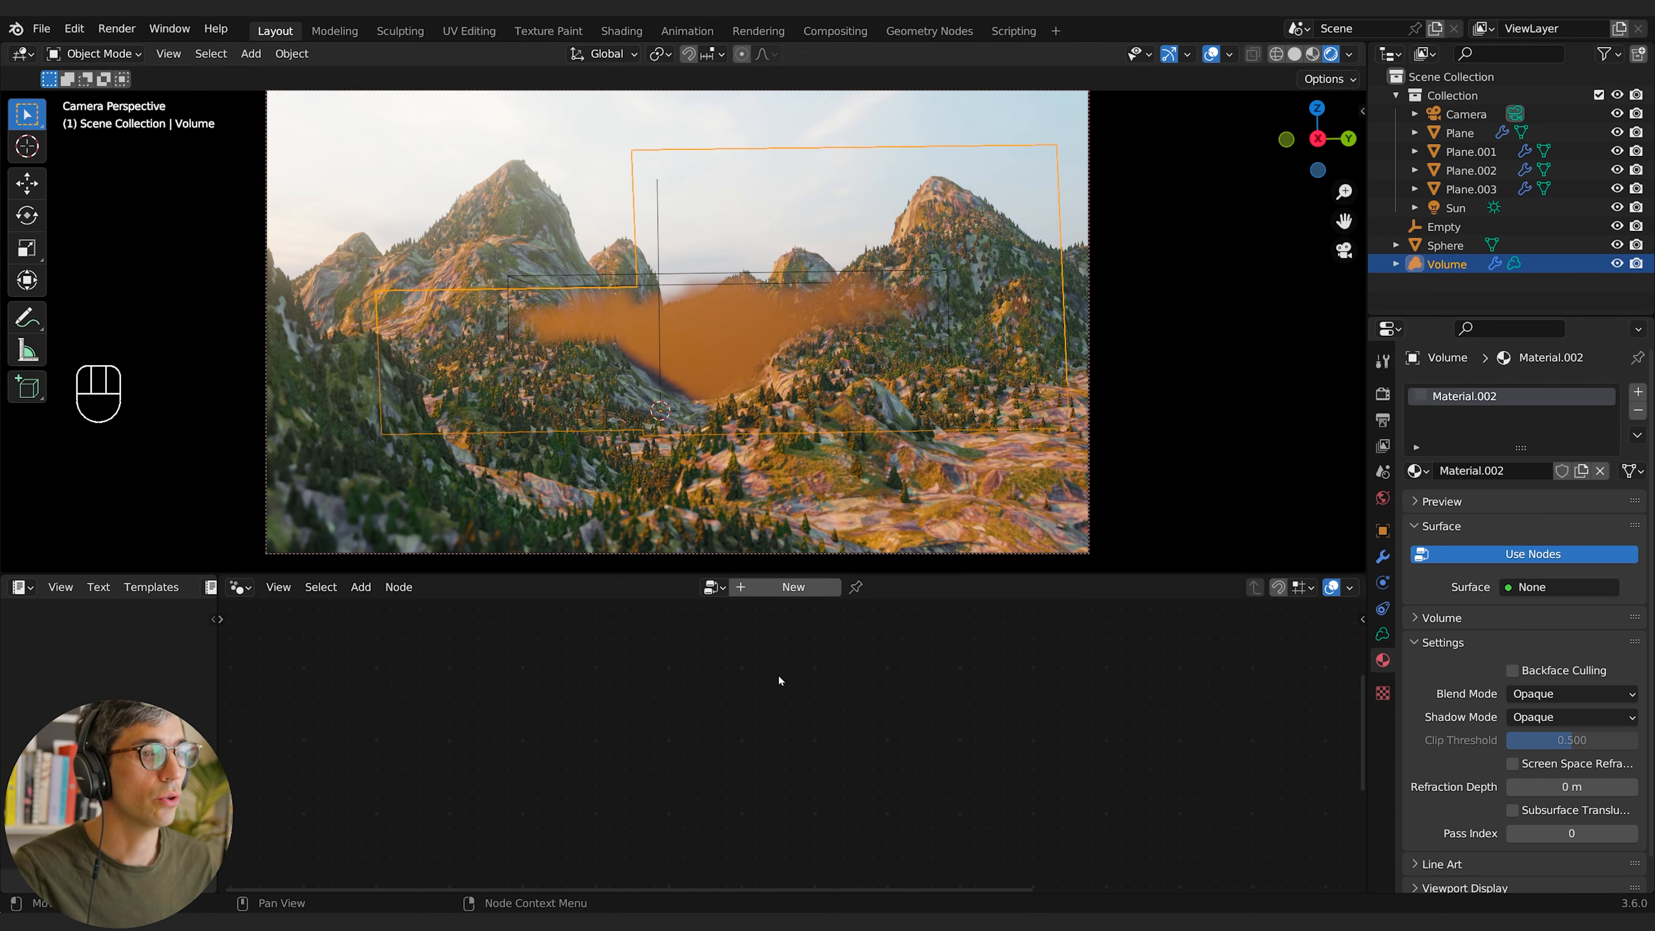
# Step: Switch the node area to the Shader Editor in Object mode and lay out the volume material's nodes in view
pyautogui.click(239, 587)
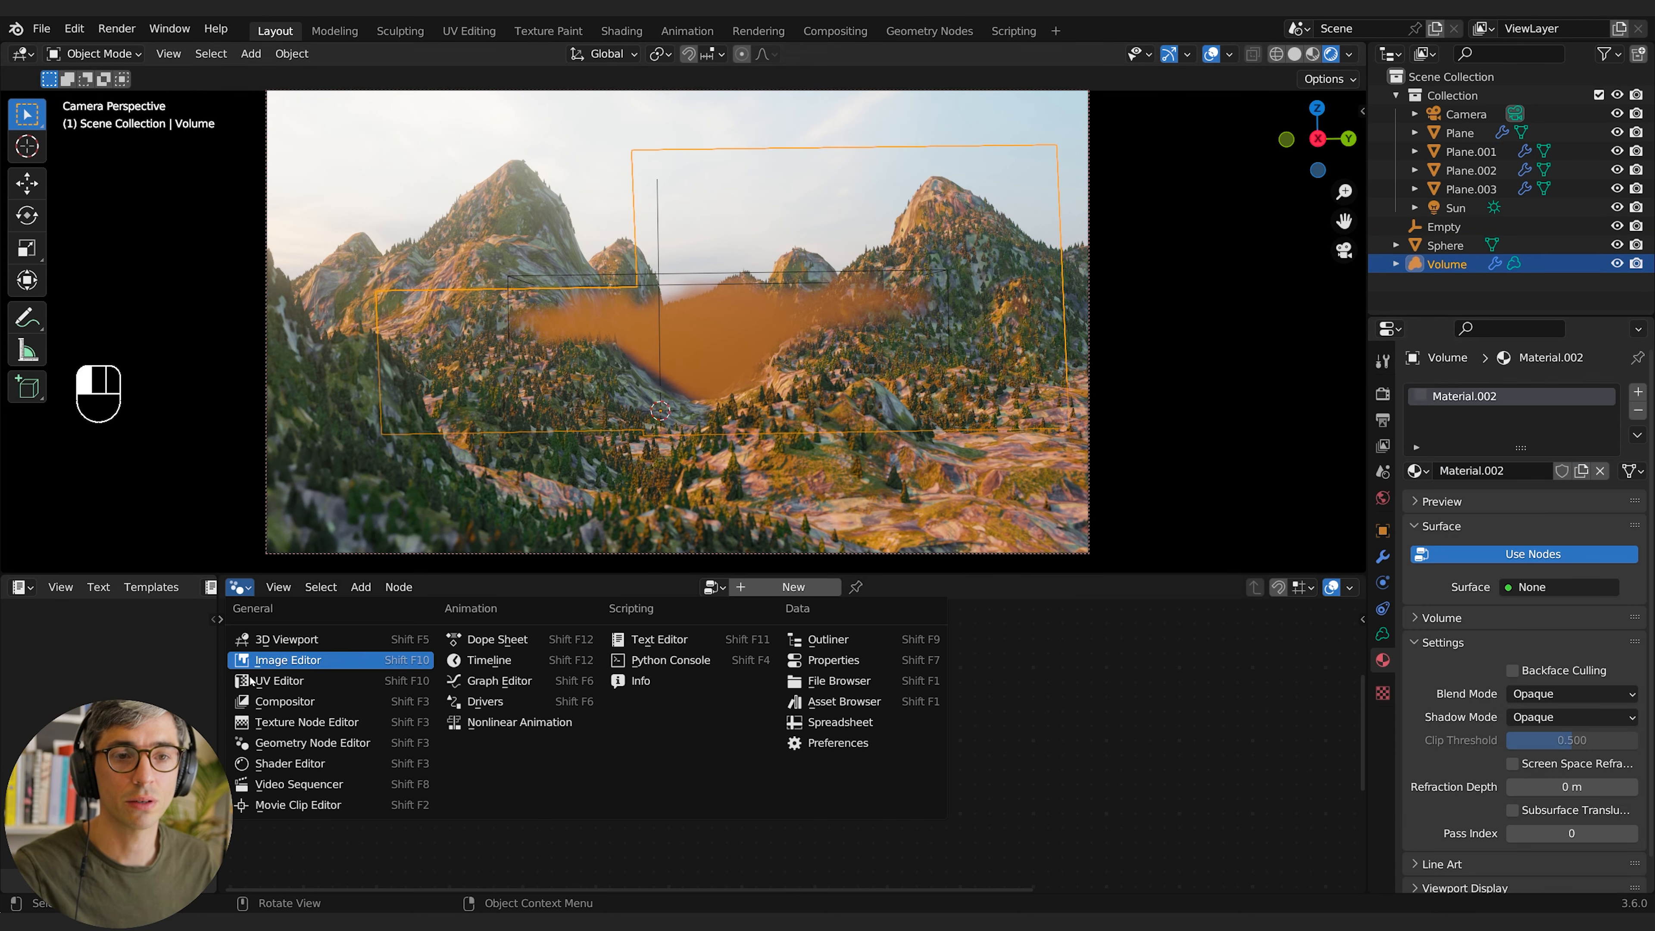
pyautogui.click(273, 765)
pyautogui.click(301, 586)
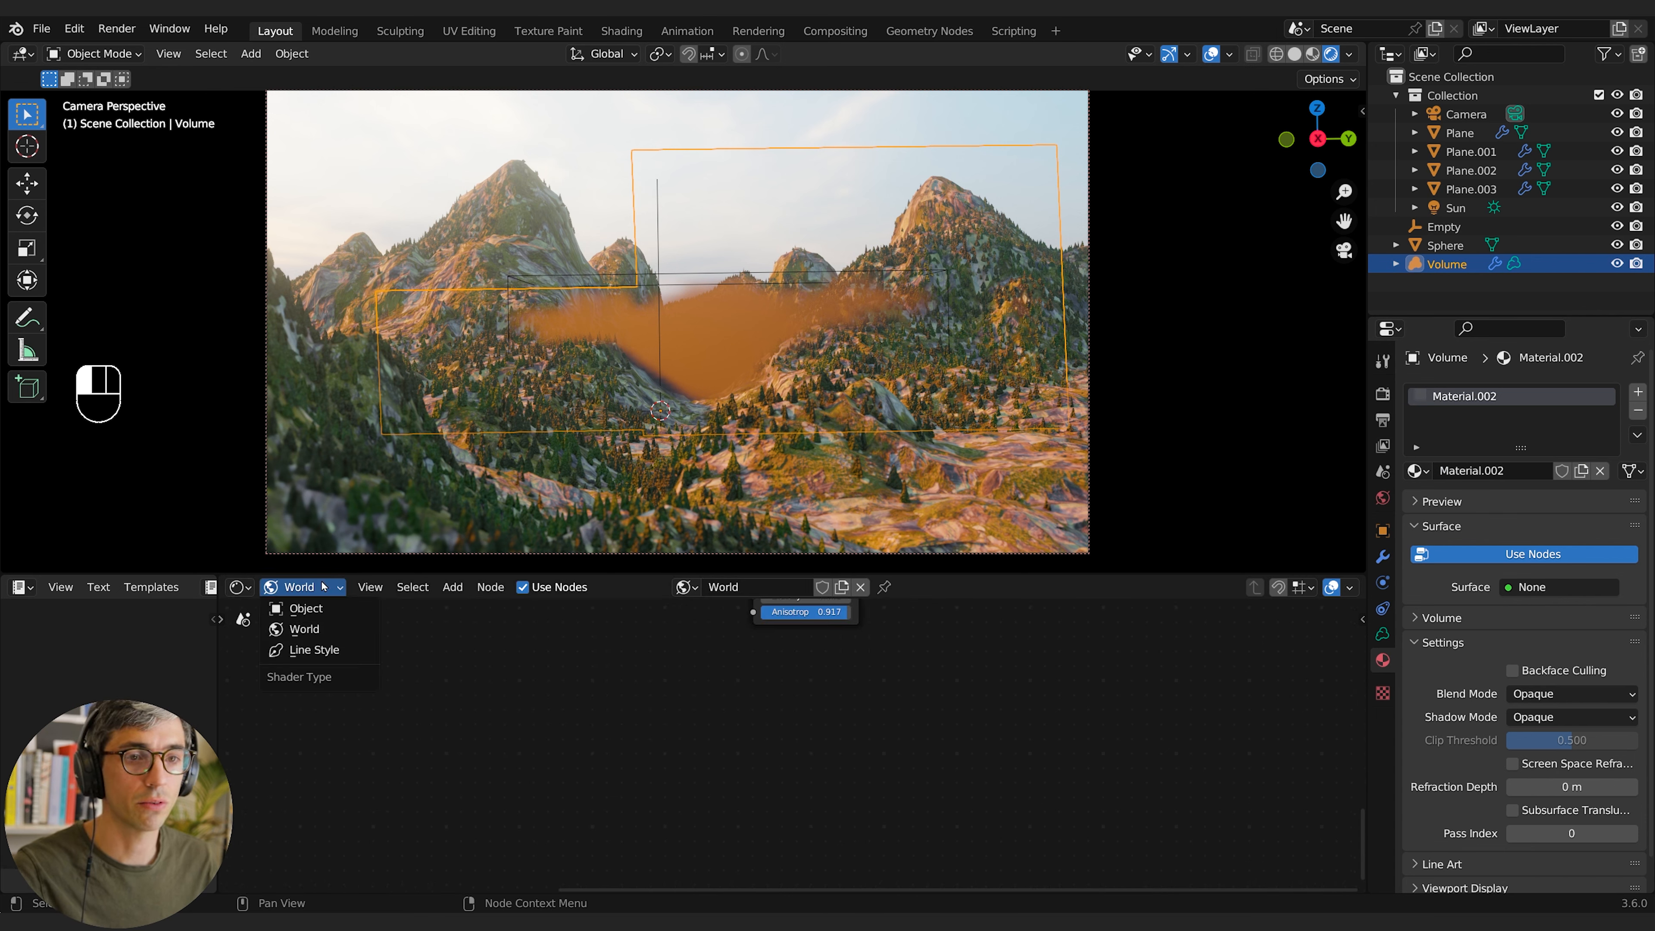
pyautogui.click(290, 608)
pyautogui.moveTo(689, 678); pyautogui.dragTo(543, 785, button='middle')
pyautogui.scroll(3, 808, 735)
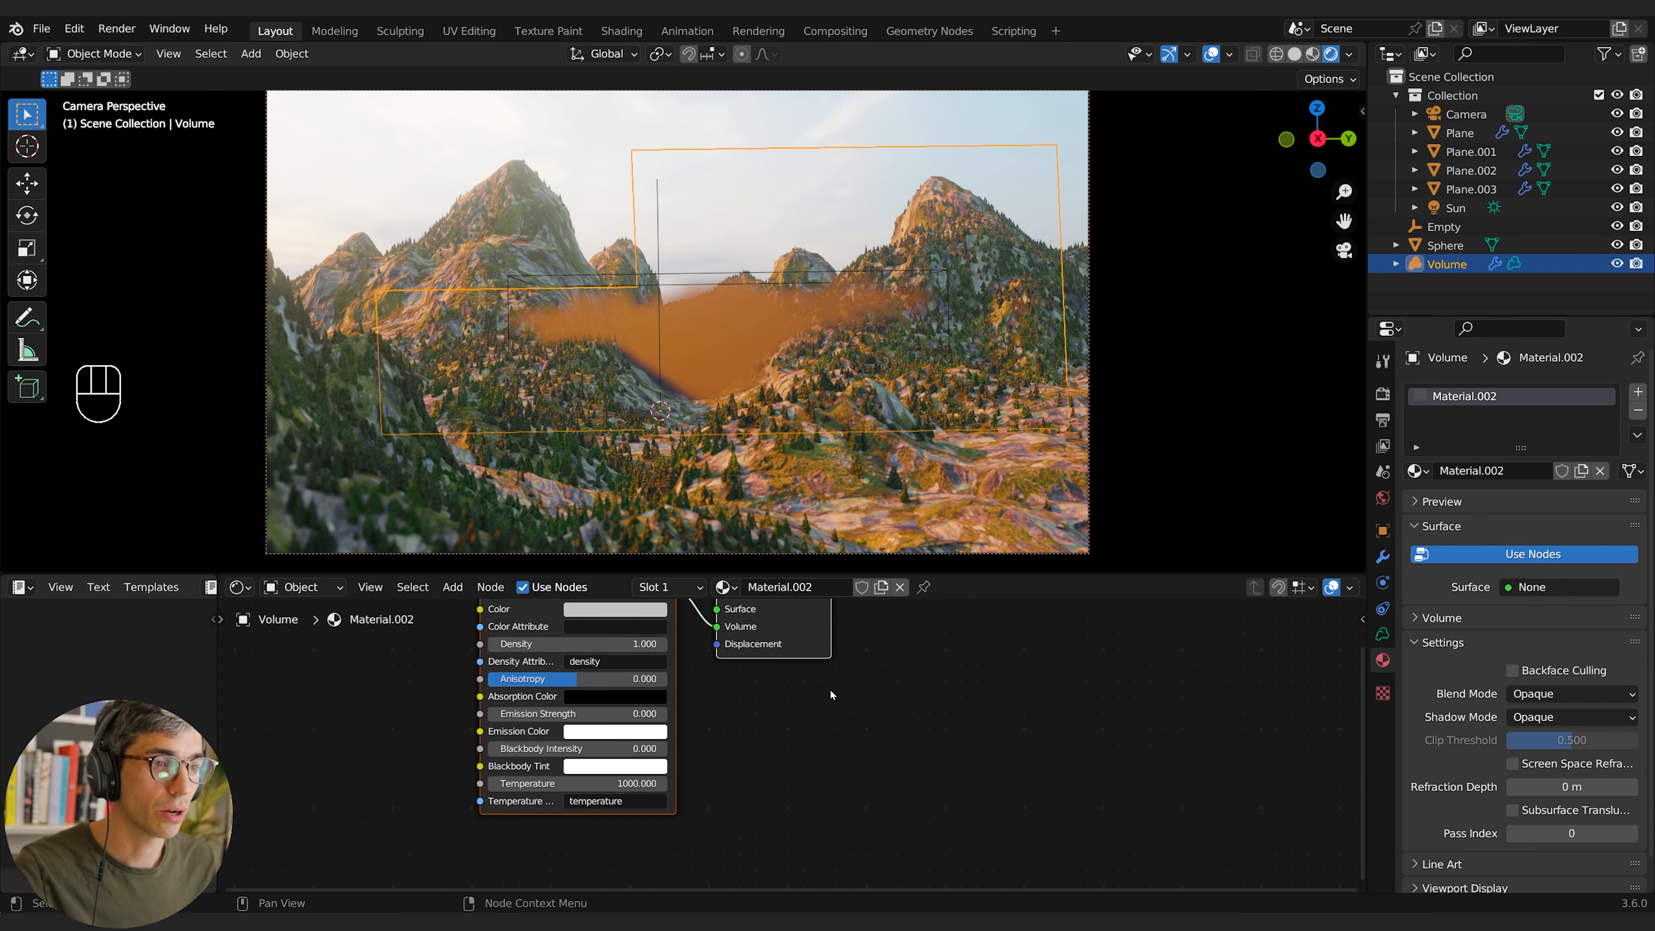
pyautogui.moveTo(831, 695); pyautogui.dragTo(929, 763, button='middle')
pyautogui.moveTo(873, 713); pyautogui.dragTo(990, 706)
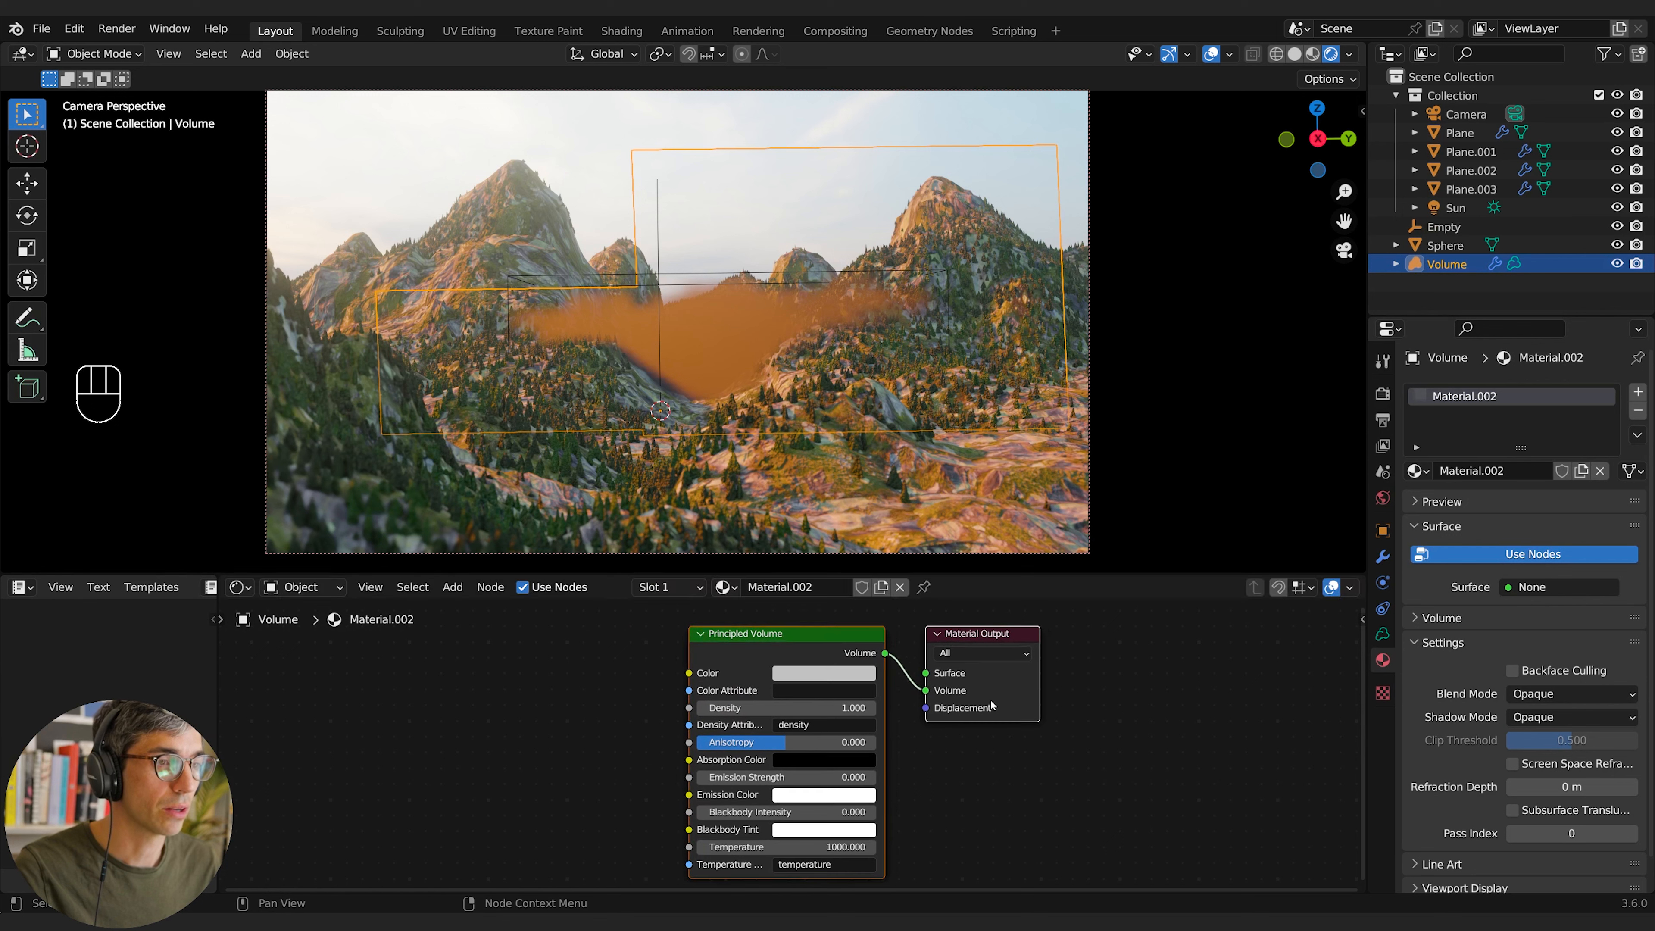
pyautogui.click(989, 774)
pyautogui.moveTo(989, 774); pyautogui.dragTo(916, 748, button='middle')
# Step: Try a Density of 0.1 on the Principled Volume node and settle on 0.5
pyautogui.click(679, 684)
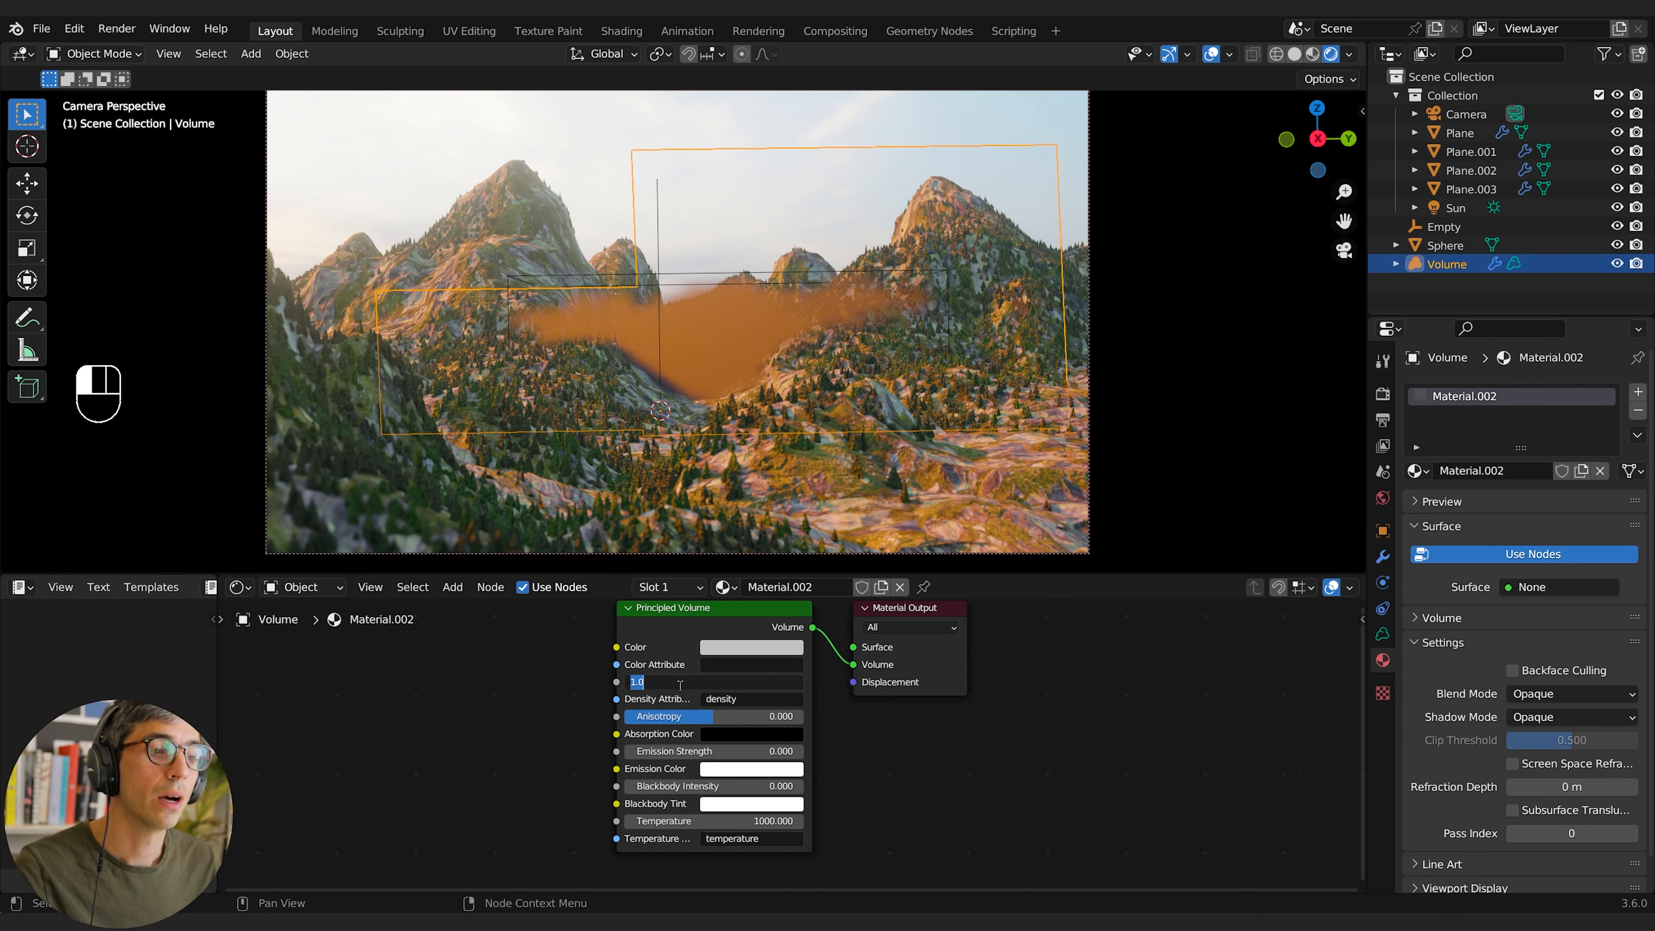
pyautogui.write('0.1')
pyautogui.press('Return')
pyautogui.click(679, 685)
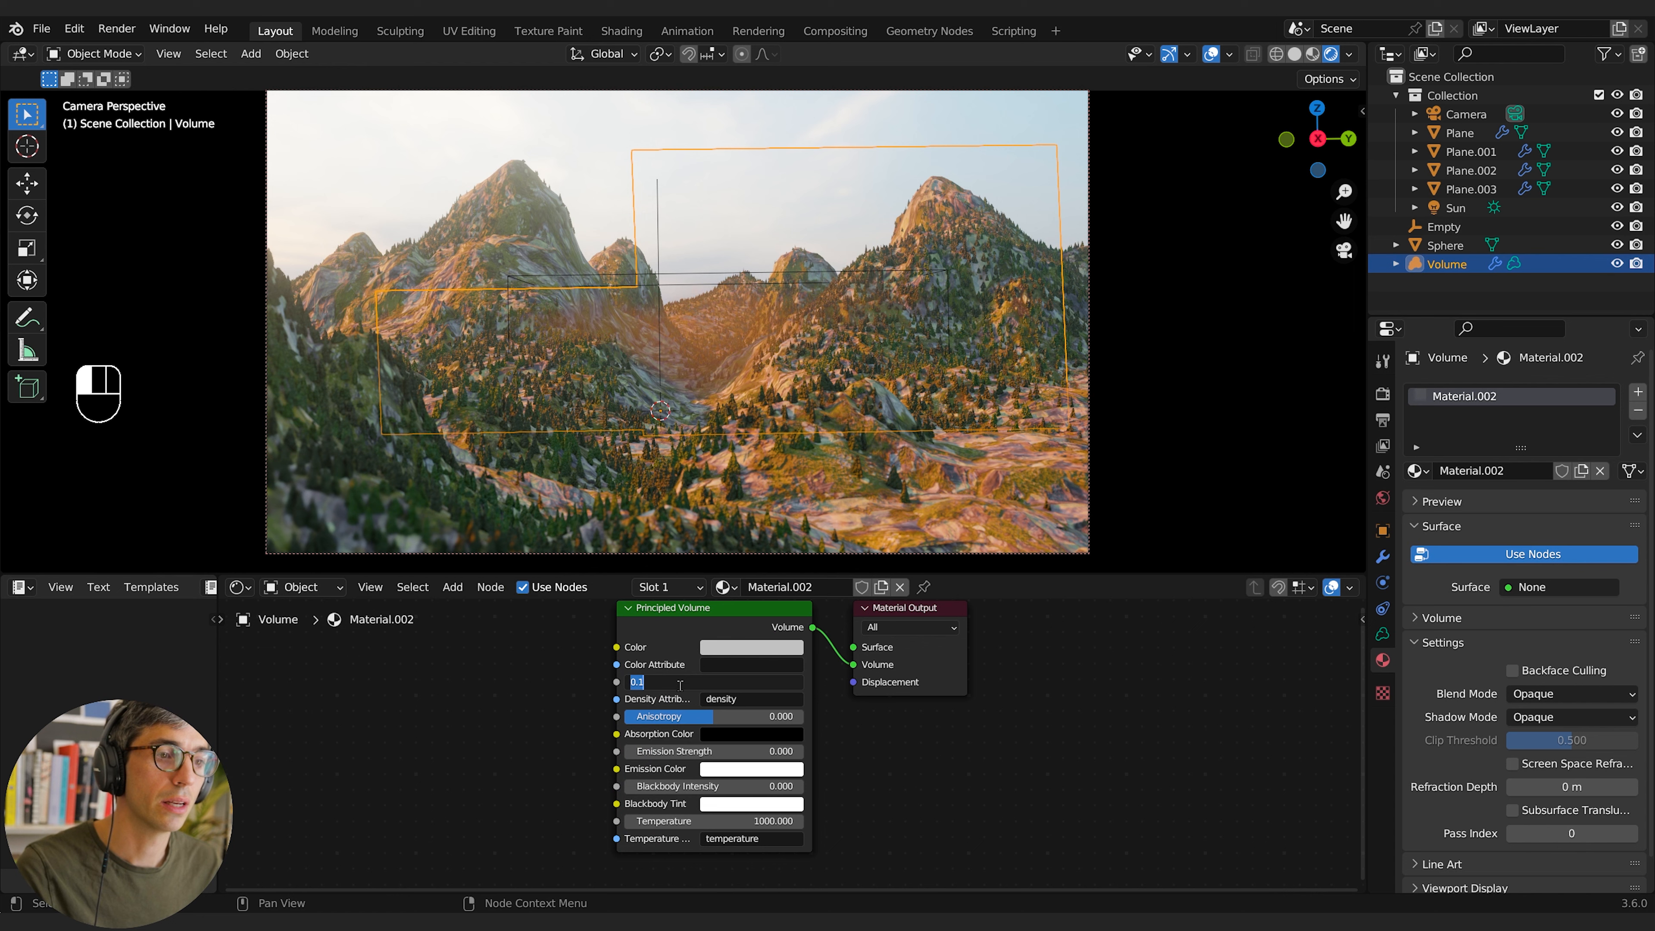
pyautogui.write('.5')
pyautogui.press('Return')
# Step: Add a Noise Texture node and place it well ahead of the Principled Volume node
pyautogui.hotkey('shift', 'a')
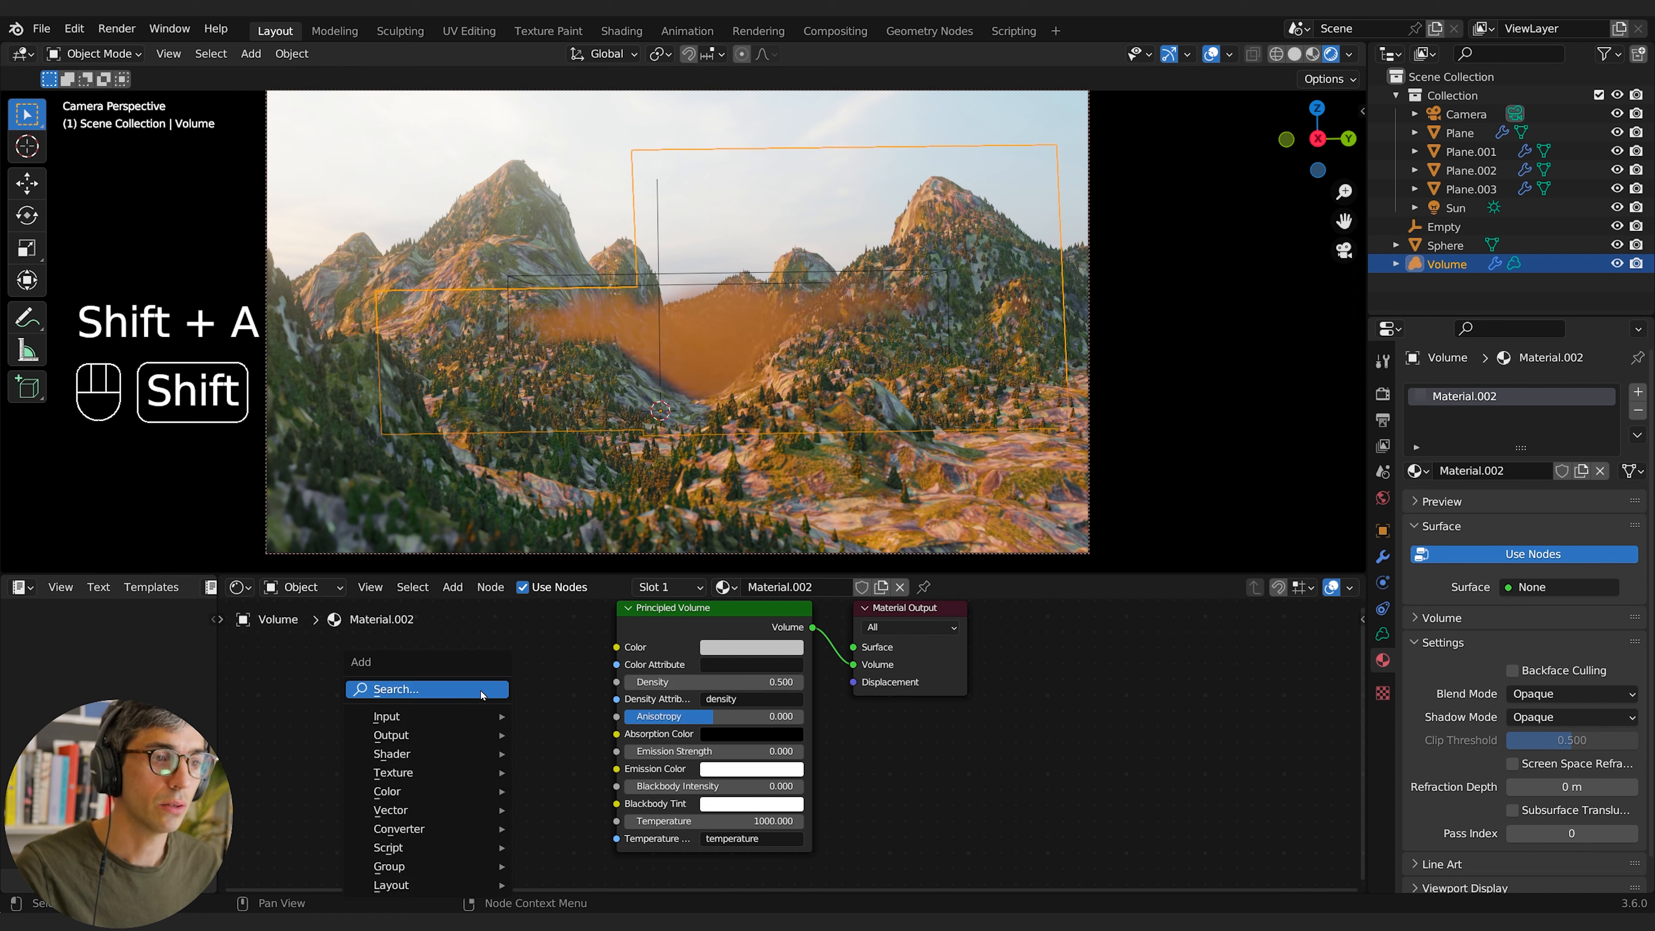
pyautogui.click(442, 683)
pyautogui.write('noise')
pyautogui.press('Return')
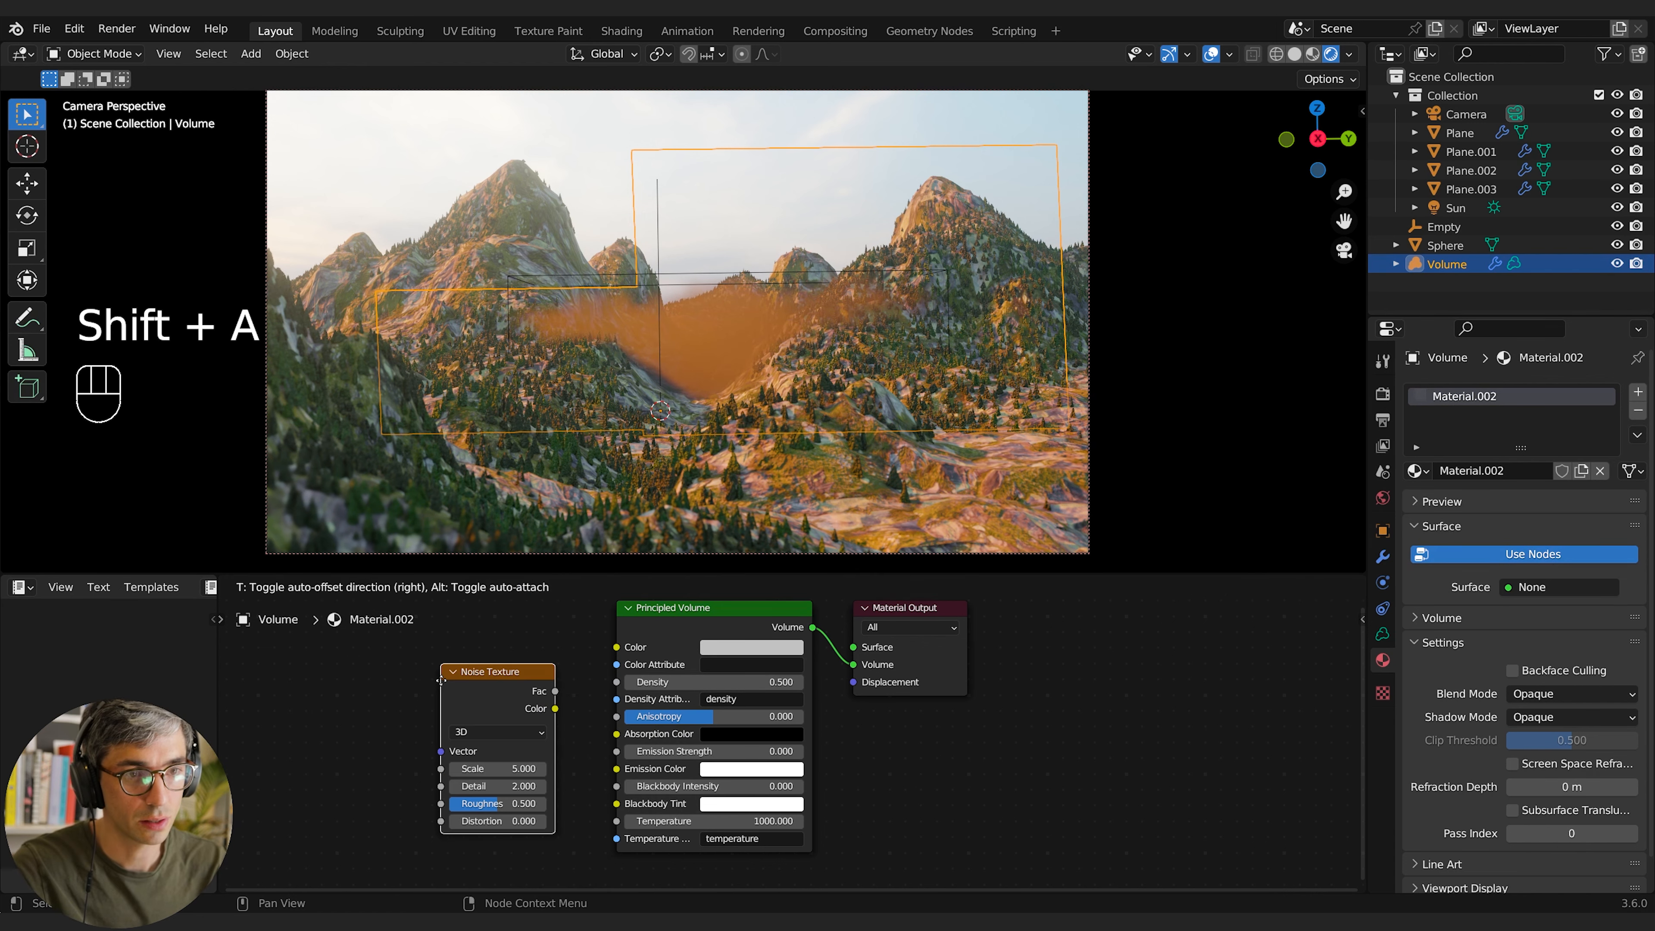
pyautogui.click(432, 687)
pyautogui.moveTo(431, 687); pyautogui.dragTo(561, 692, button='middle')
pyautogui.moveTo(423, 681); pyautogui.dragTo(352, 676)
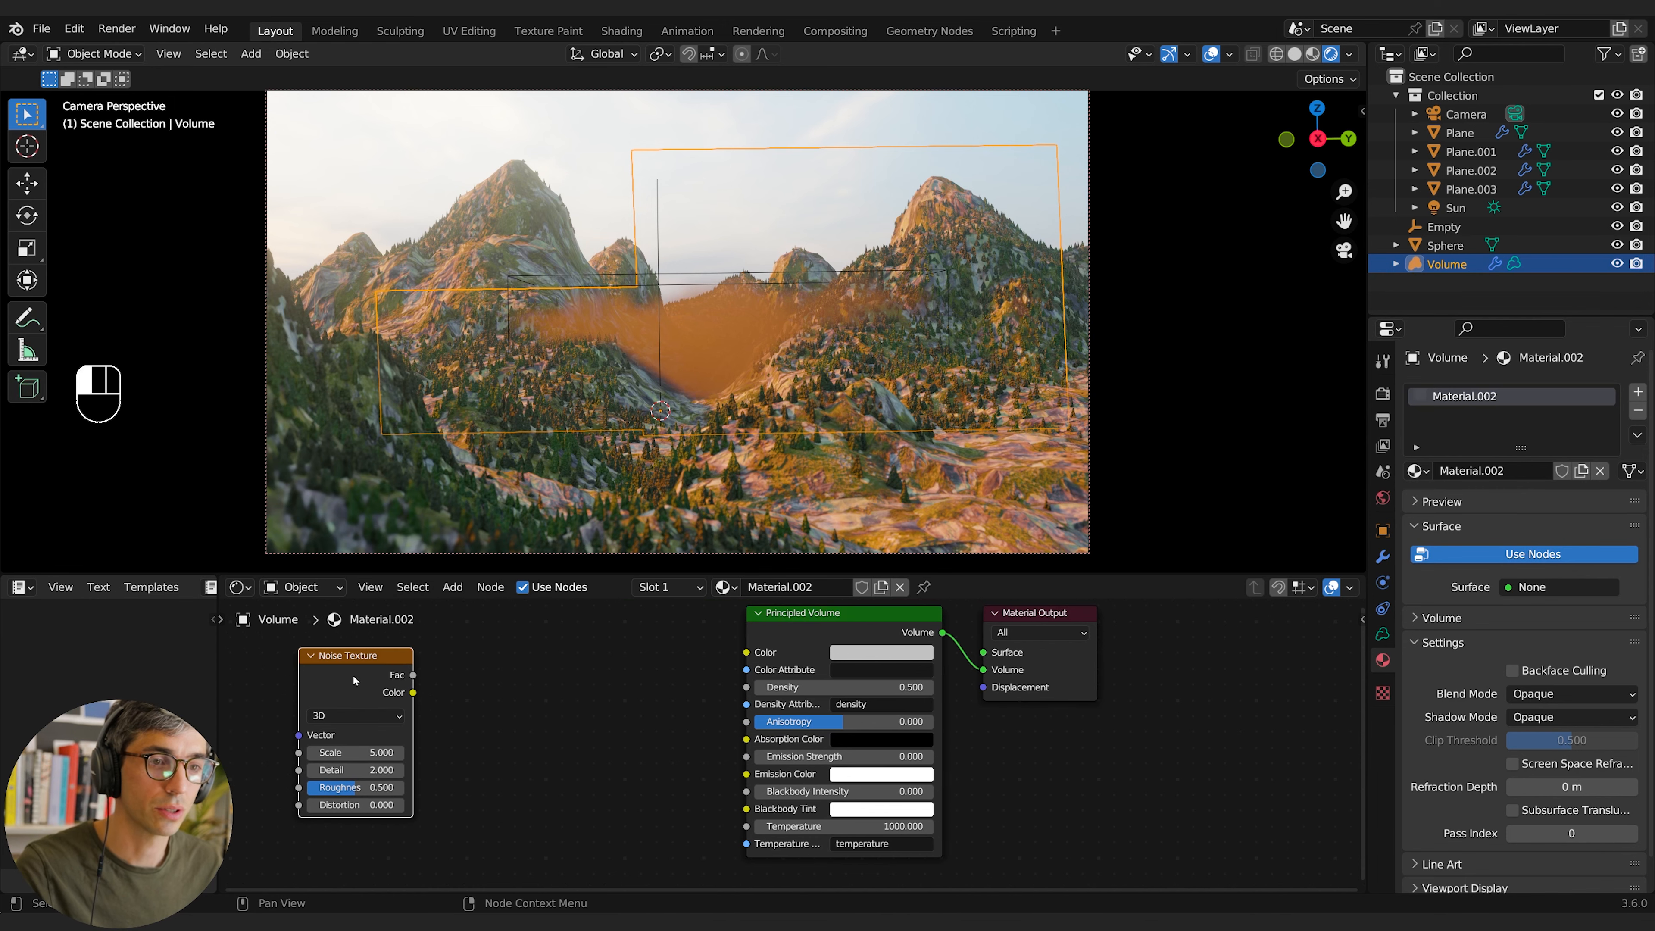
# Step: Add a Color Ramp node between the two nodes and connect the Noise Texture's Fac output to its Fac input
pyautogui.click(485, 666)
pyautogui.hotkey('shift', 'a')
pyautogui.click(492, 665)
pyautogui.write('colo')
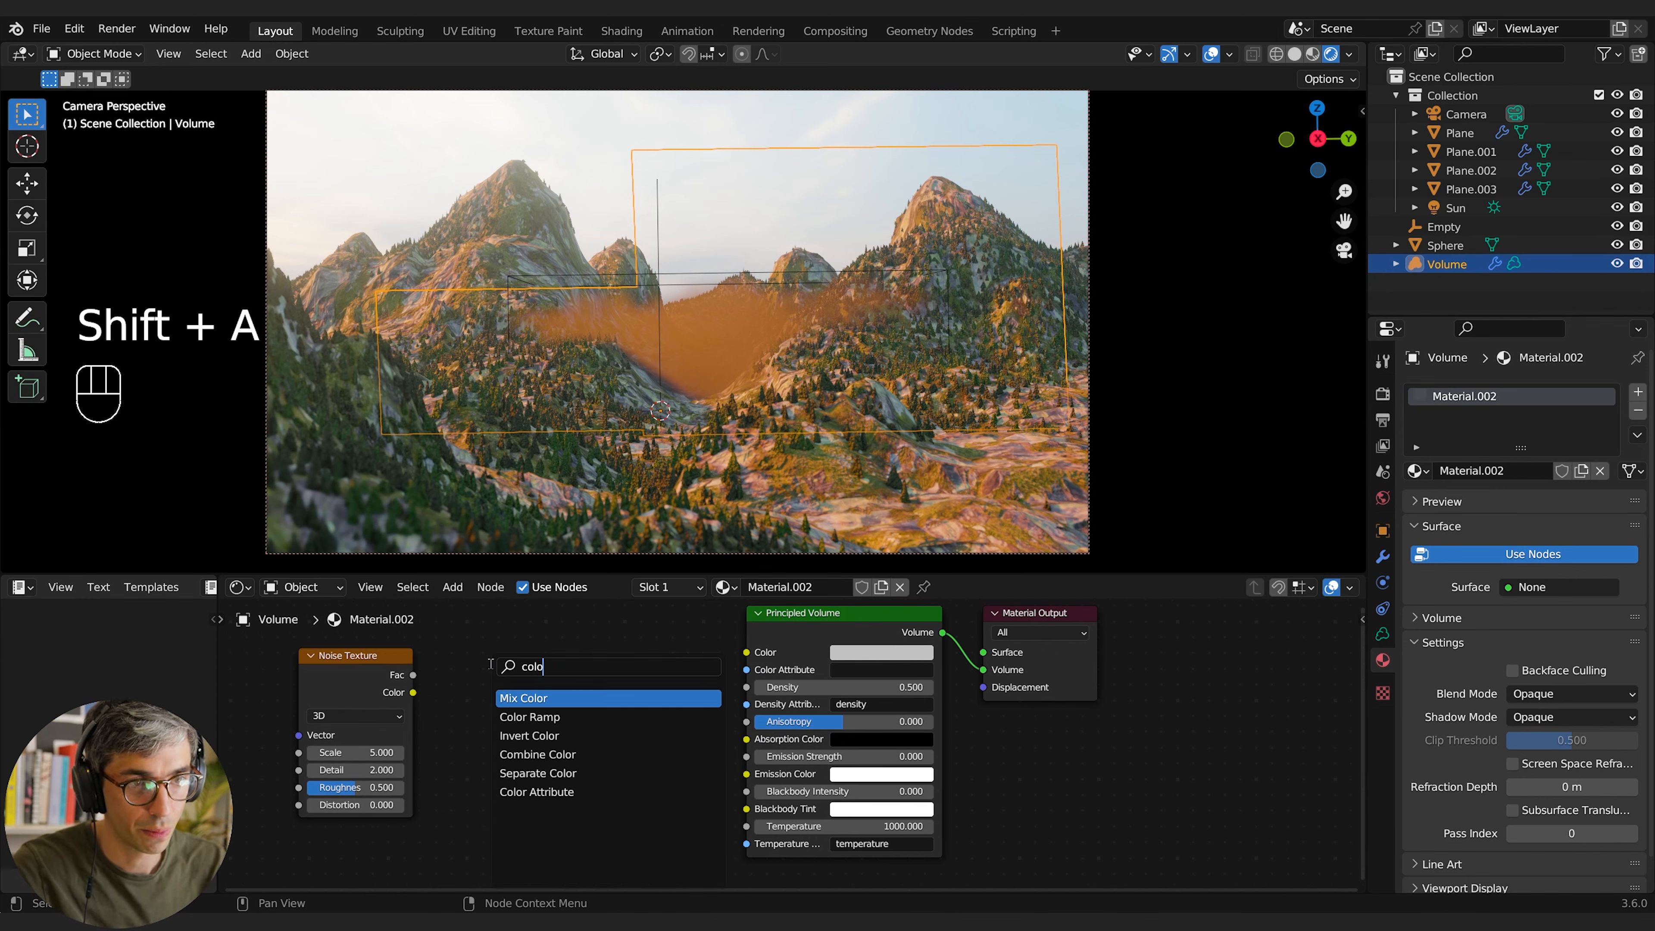
pyautogui.press('Down')
pyautogui.press('Return')
pyautogui.click(492, 669)
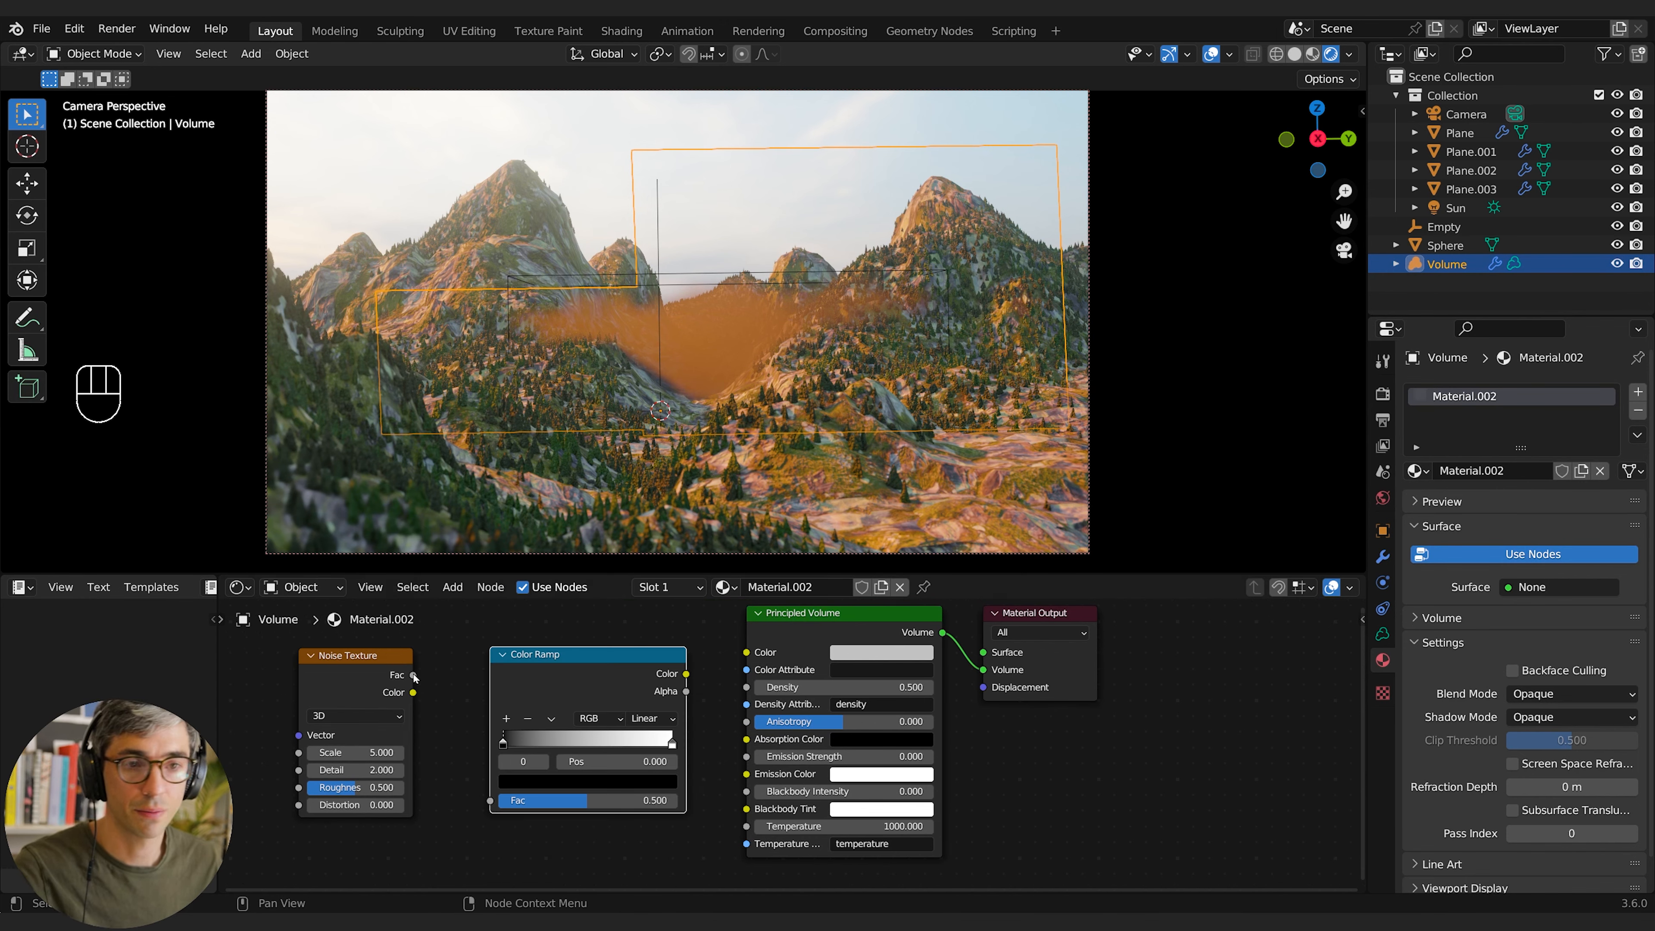
pyautogui.moveTo(415, 675); pyautogui.dragTo(492, 802)
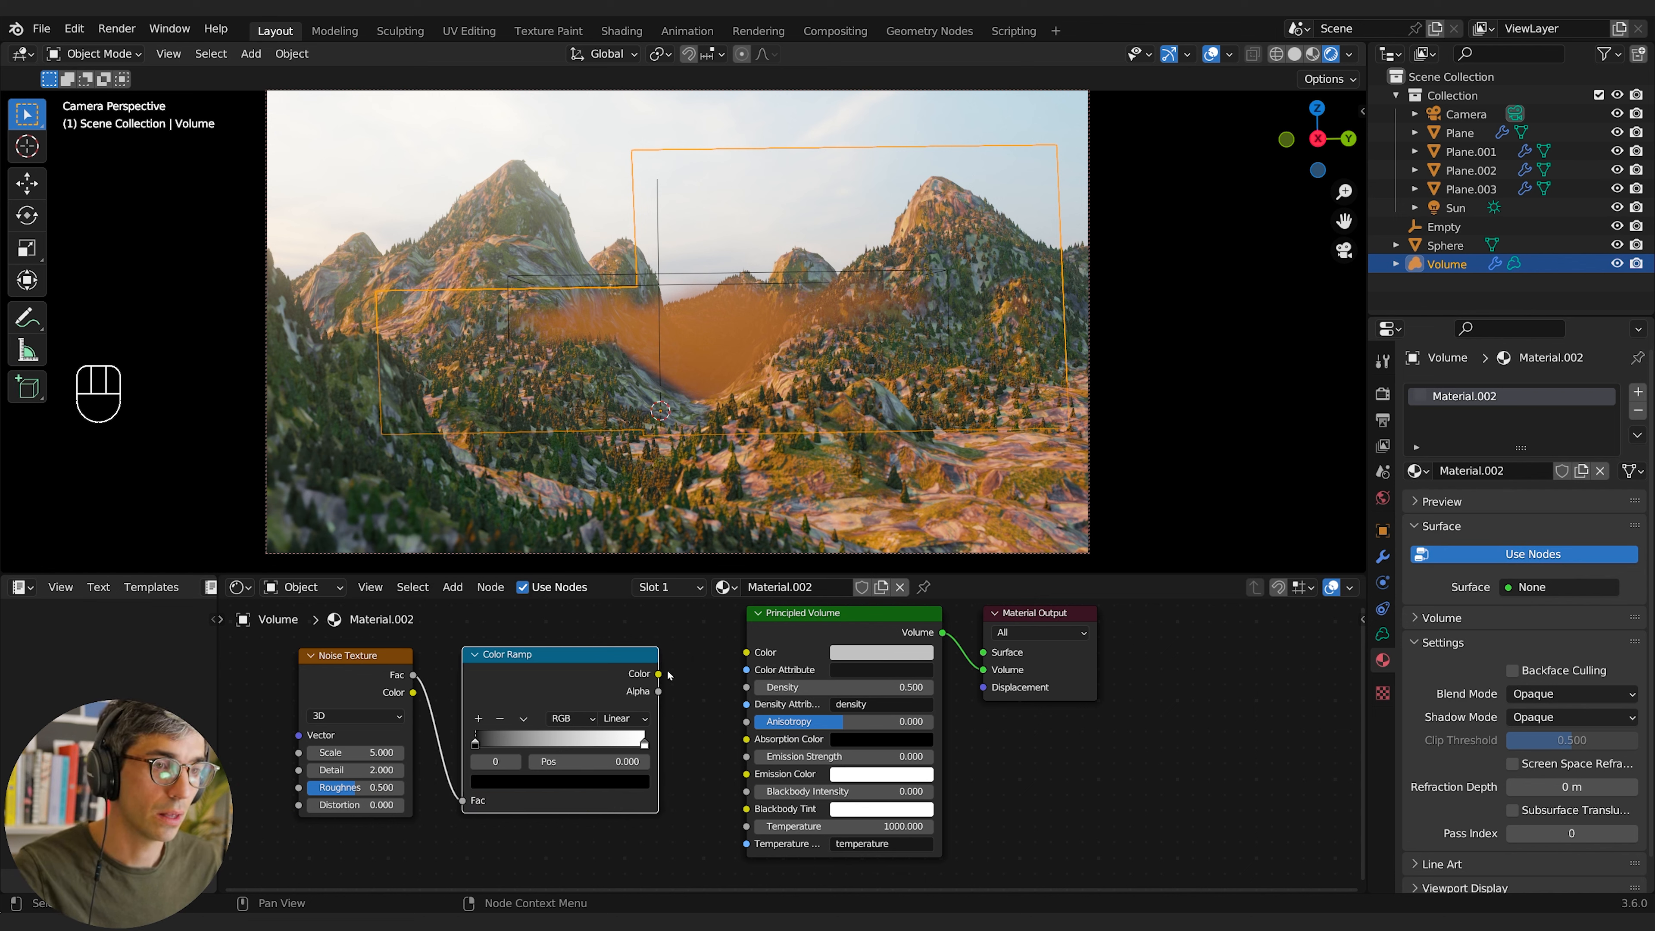
# Step: Link the Color Ramp to the Principled Volume's Color and bring the stops close together, with the black stop at 0.366
pyautogui.moveTo(660, 674); pyautogui.dragTo(746, 652)
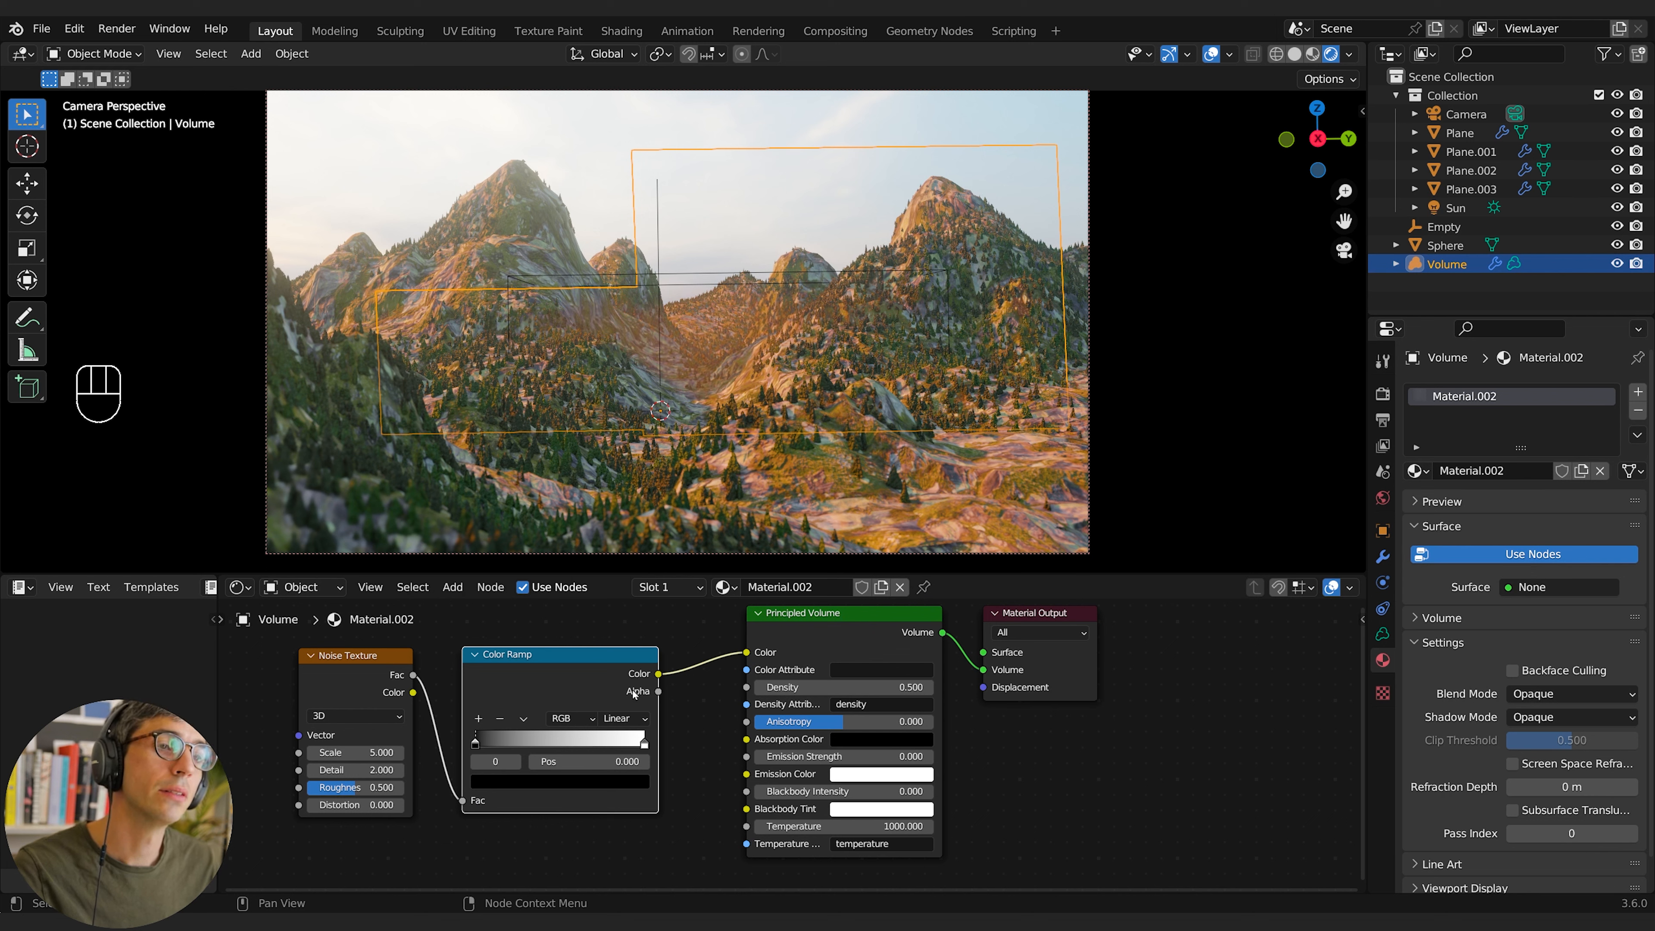
pyautogui.moveTo(491, 745); pyautogui.dragTo(512, 746)
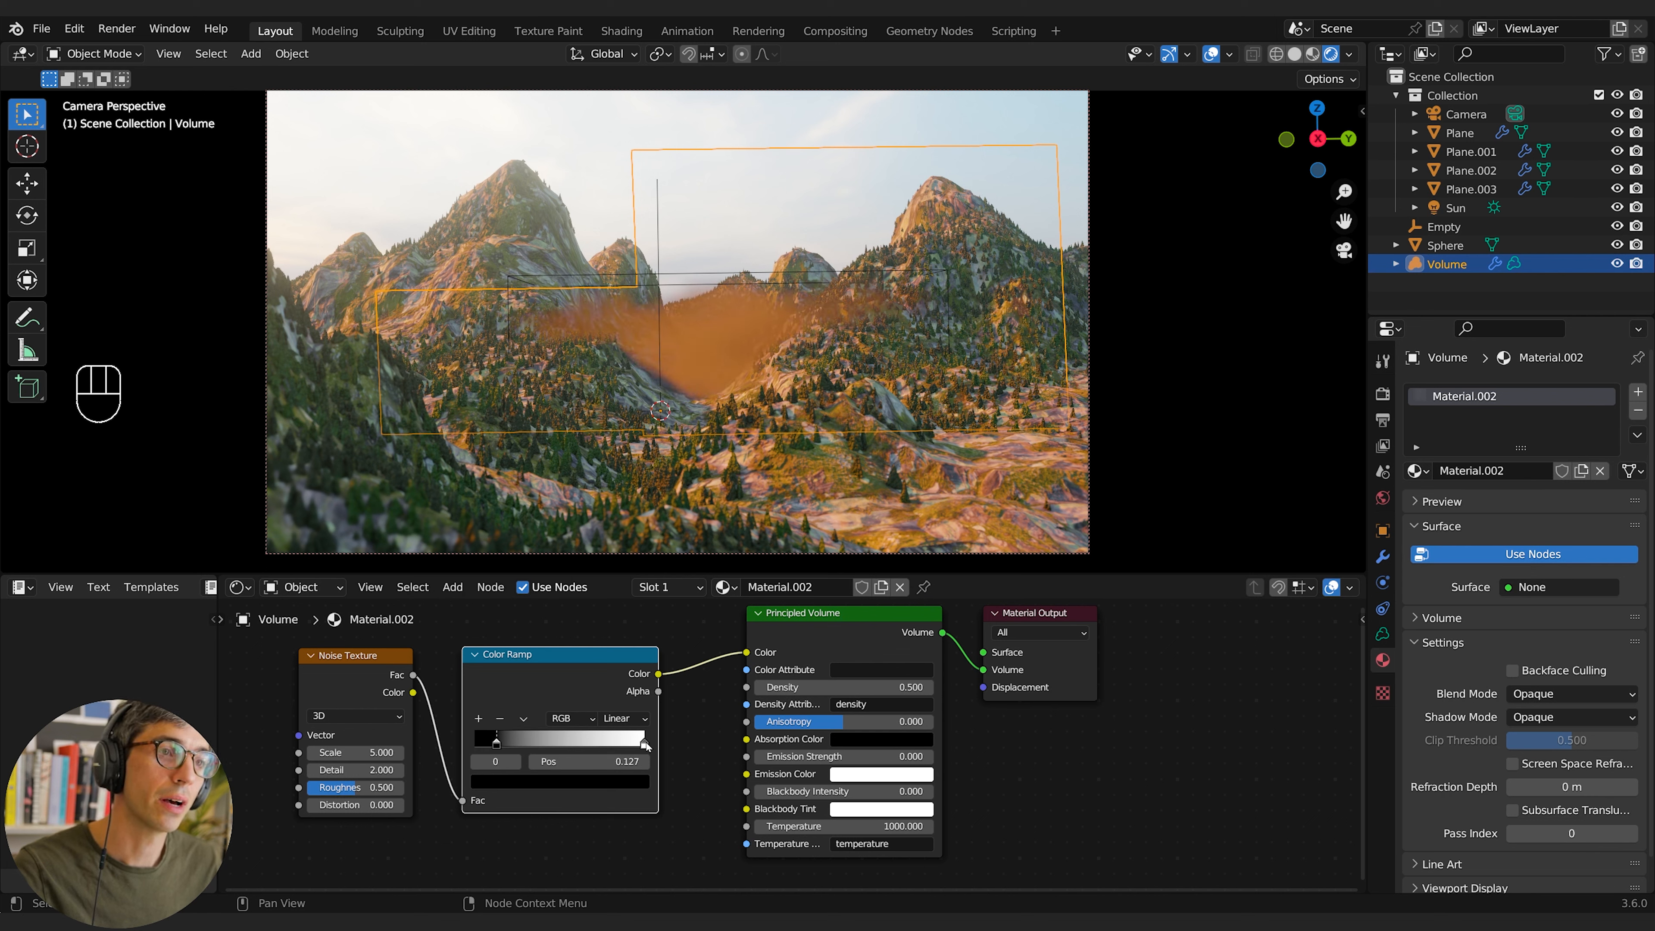
pyautogui.moveTo(630, 748); pyautogui.dragTo(538, 743)
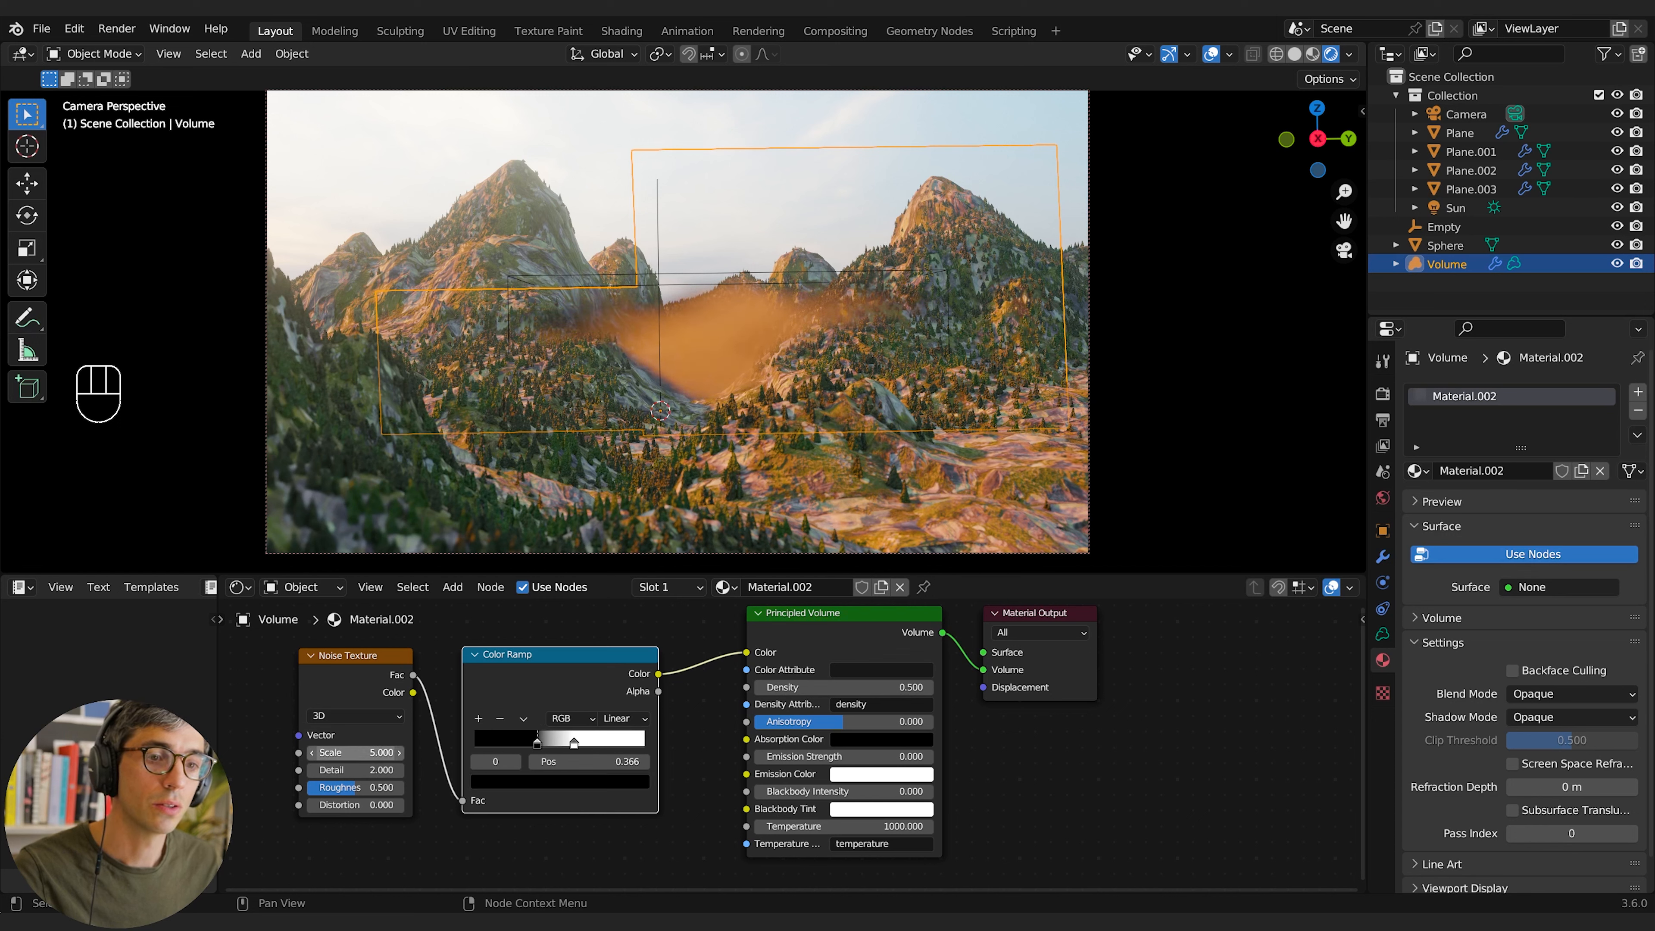
# Step: Reroute the Color Ramp to Density and tune noise Scale 7.1, Detail 2.8, Roughness 0.566, white stop 0.550 and Anisotropy 0.574
pyautogui.moveTo(381, 751)
pyautogui.mouseDown()
pyautogui.moveTo(421, 751)
pyautogui.moveTo(397, 751)
pyautogui.mouseUp()
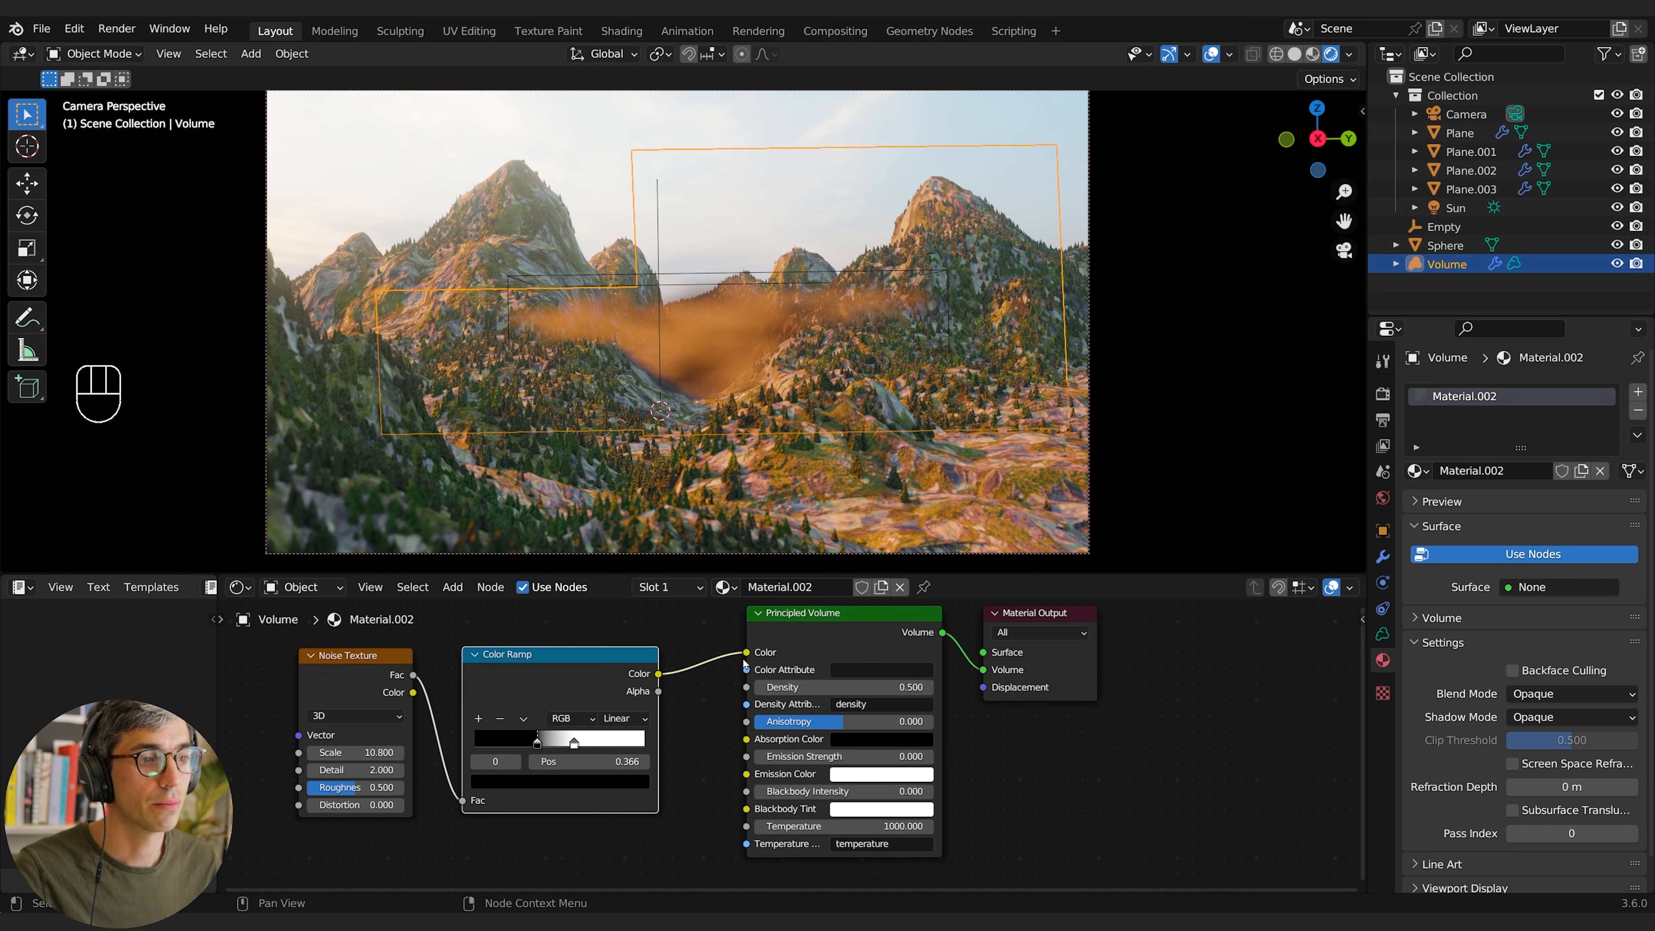
pyautogui.moveTo(747, 652); pyautogui.dragTo(747, 687)
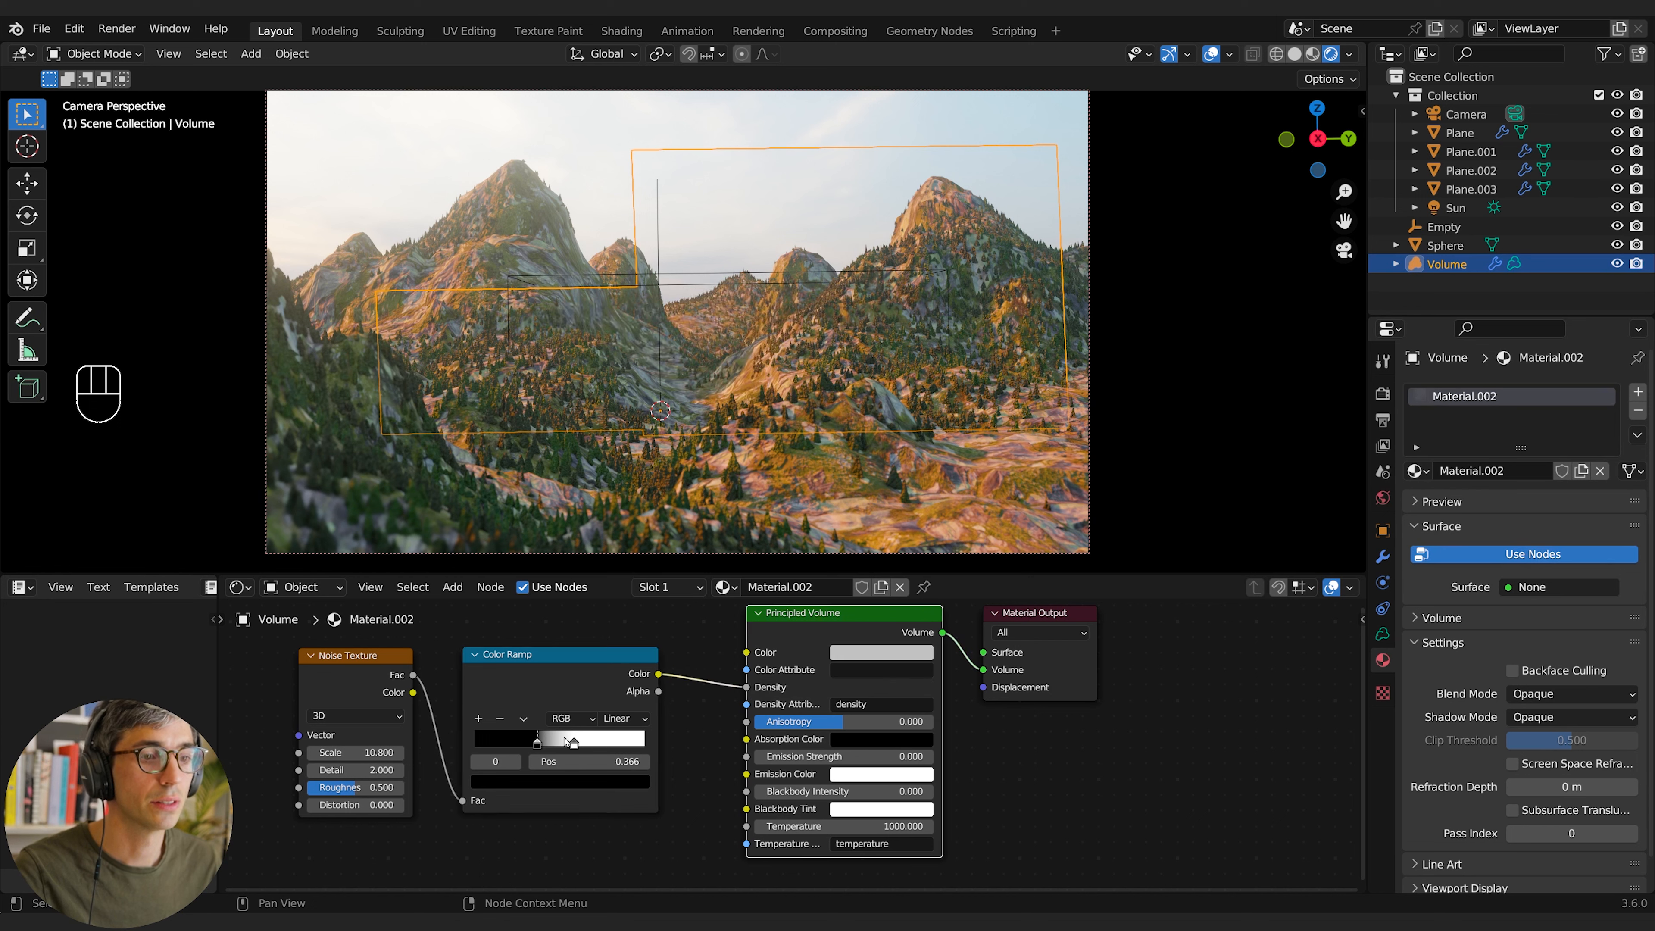
pyautogui.moveTo(578, 745); pyautogui.dragTo(566, 745)
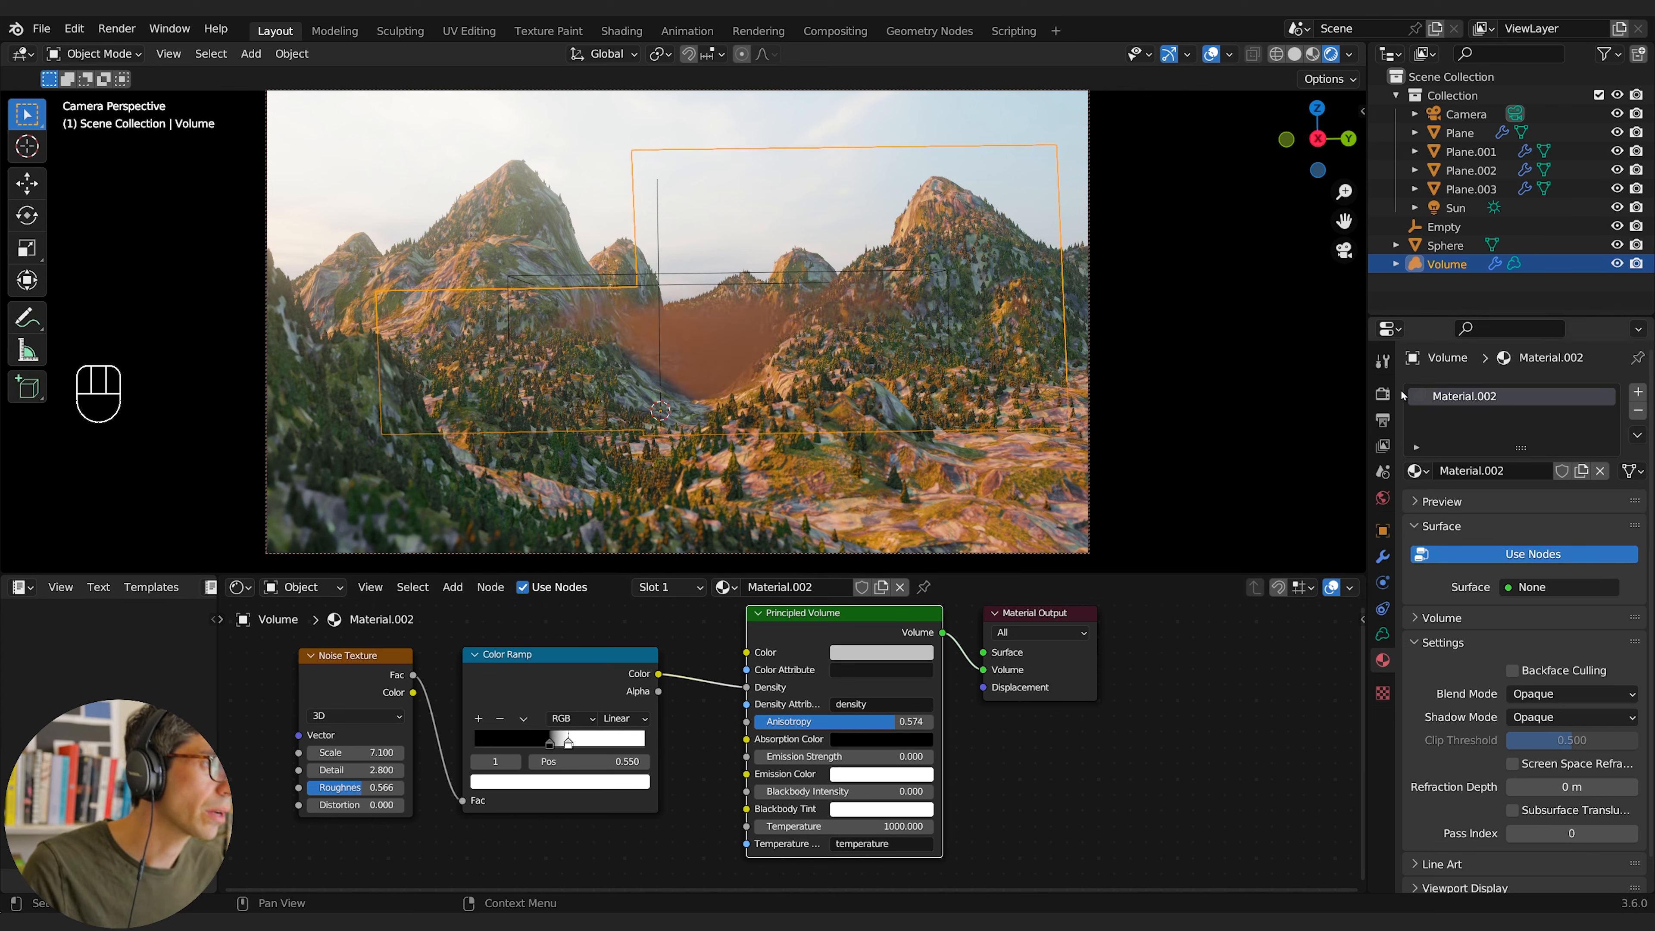
# Step: Enable Volumetric Shadows in the render settings and lower the Principled Volume's Anisotropy to about 0.157
pyautogui.click(1383, 419)
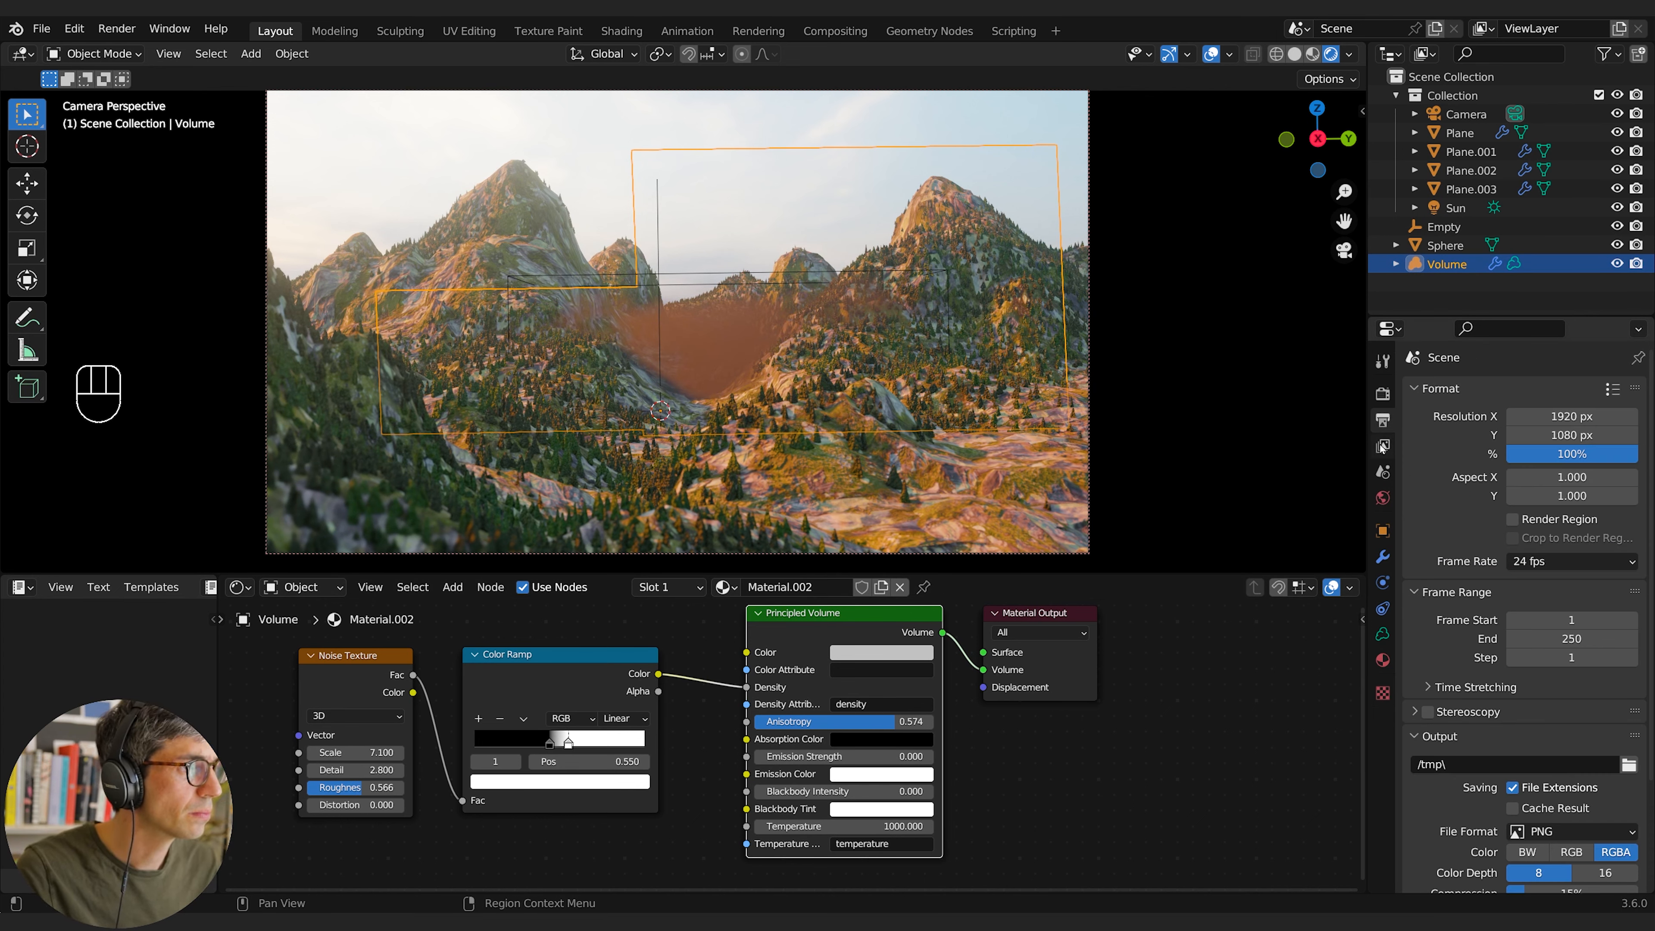
pyautogui.click(1382, 393)
pyautogui.scroll(-2, 1475, 717)
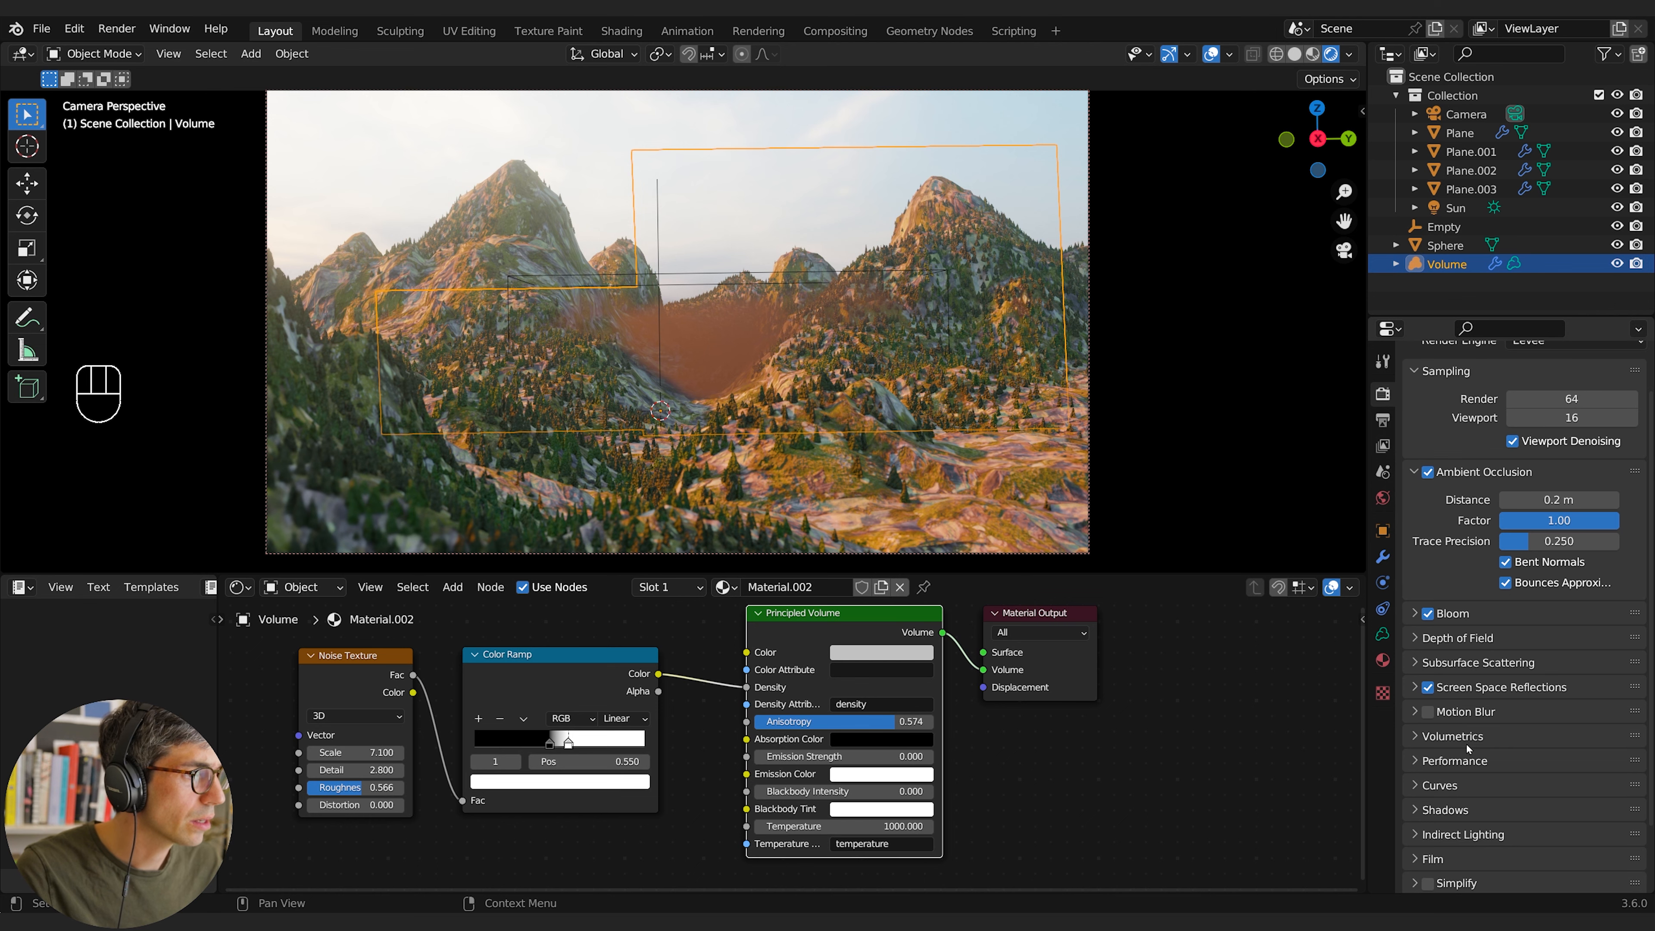
pyautogui.click(1467, 743)
pyautogui.scroll(-2, 1456, 796)
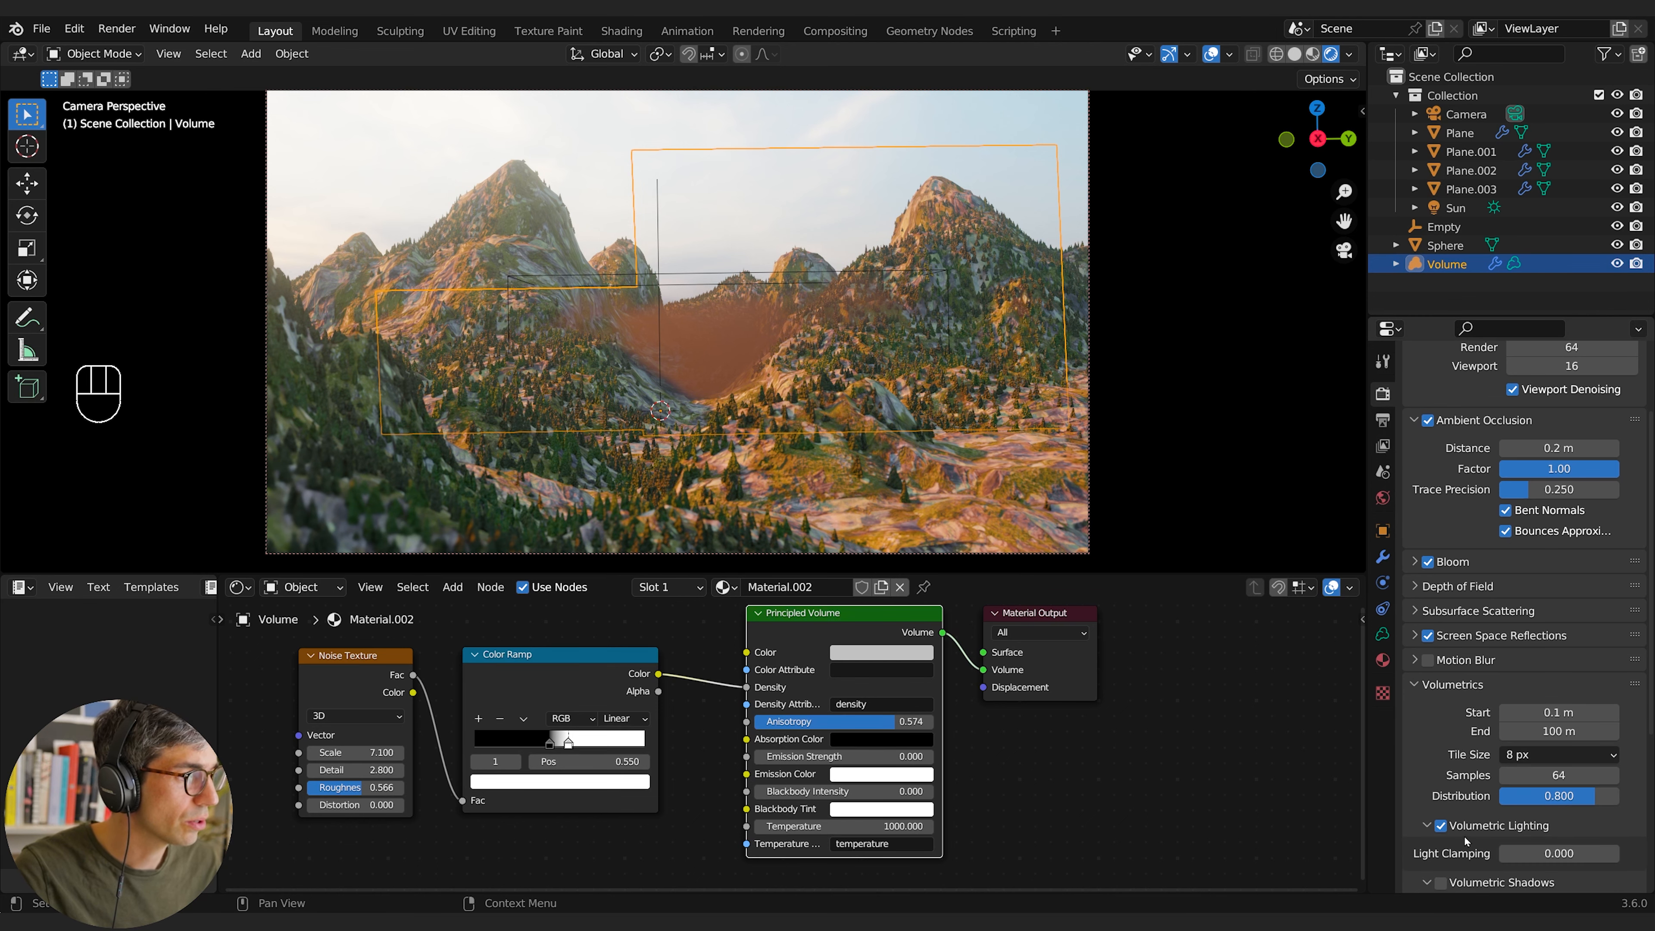
pyautogui.scroll(-2, 1466, 841)
pyautogui.click(1440, 805)
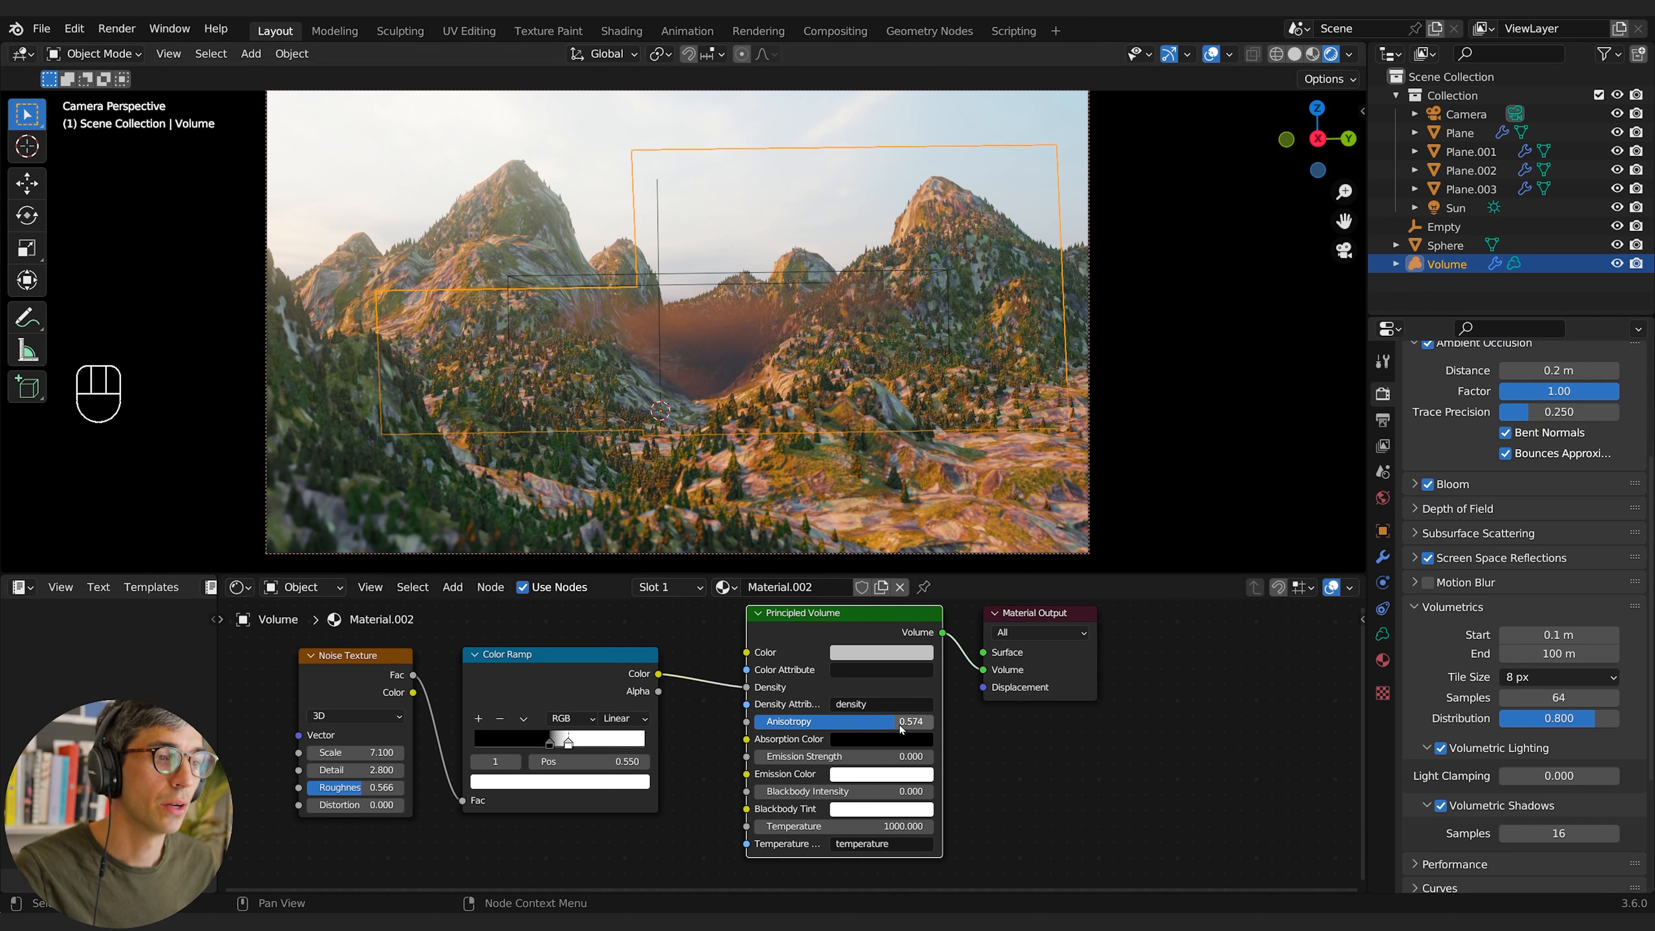
pyautogui.moveTo(913, 721); pyautogui.dragTo(876, 721)
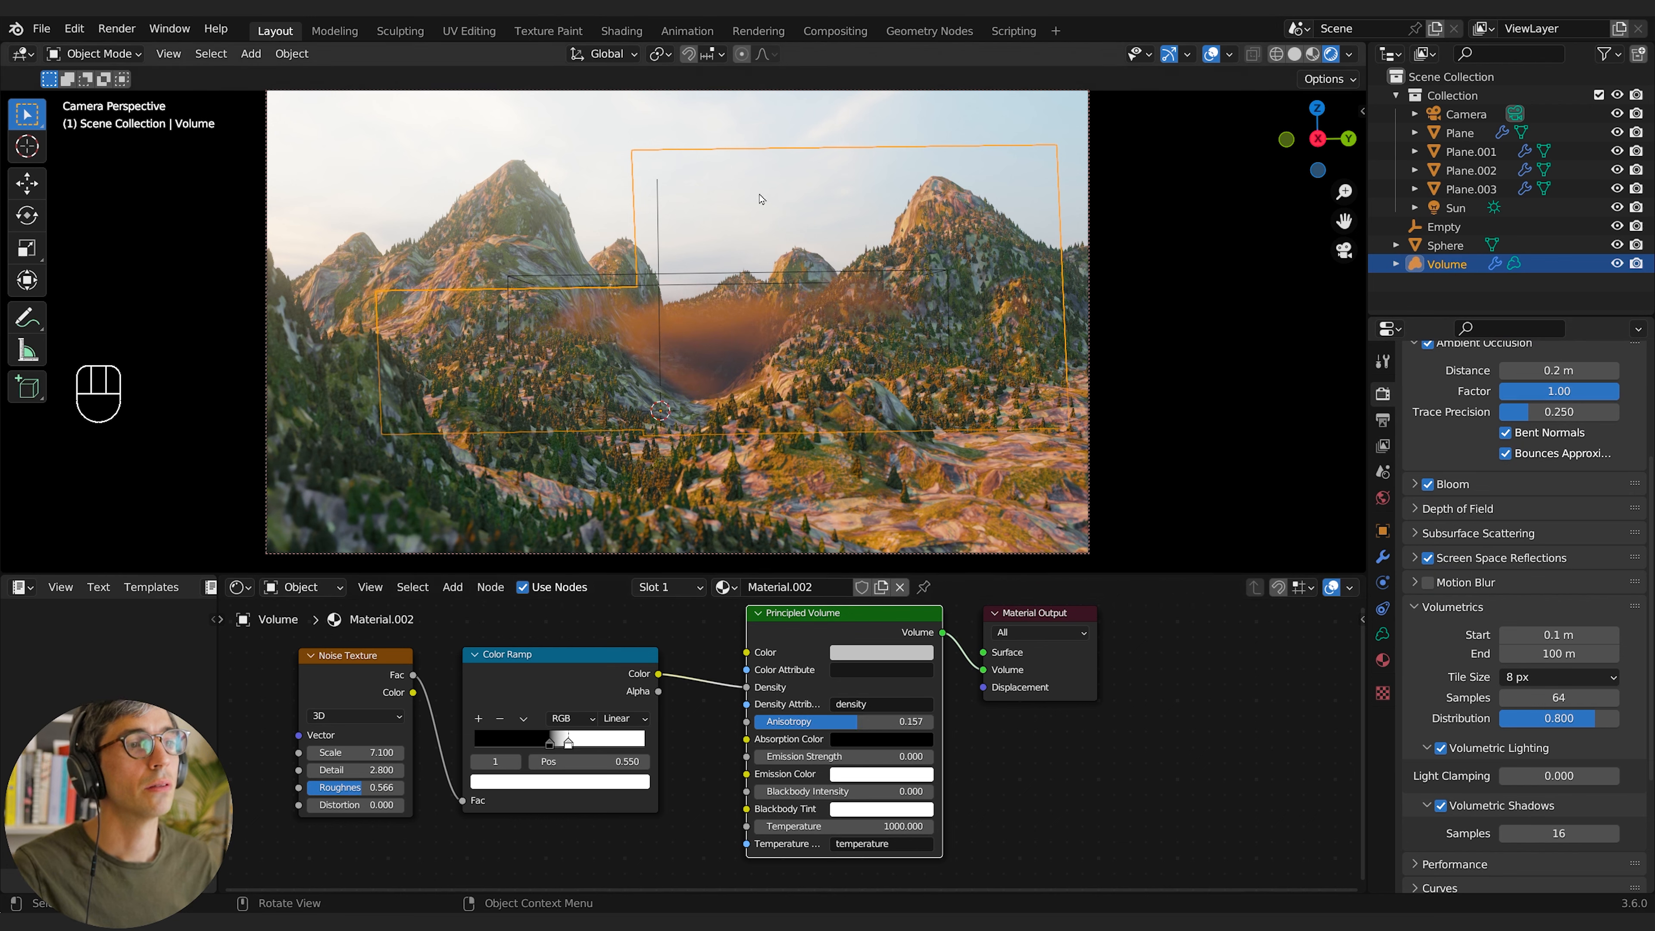
# Step: Select the Sphere, raise it above the valley floor and scale it up to enlarge the cloud
pyautogui.click(824, 318)
pyautogui.press('g')
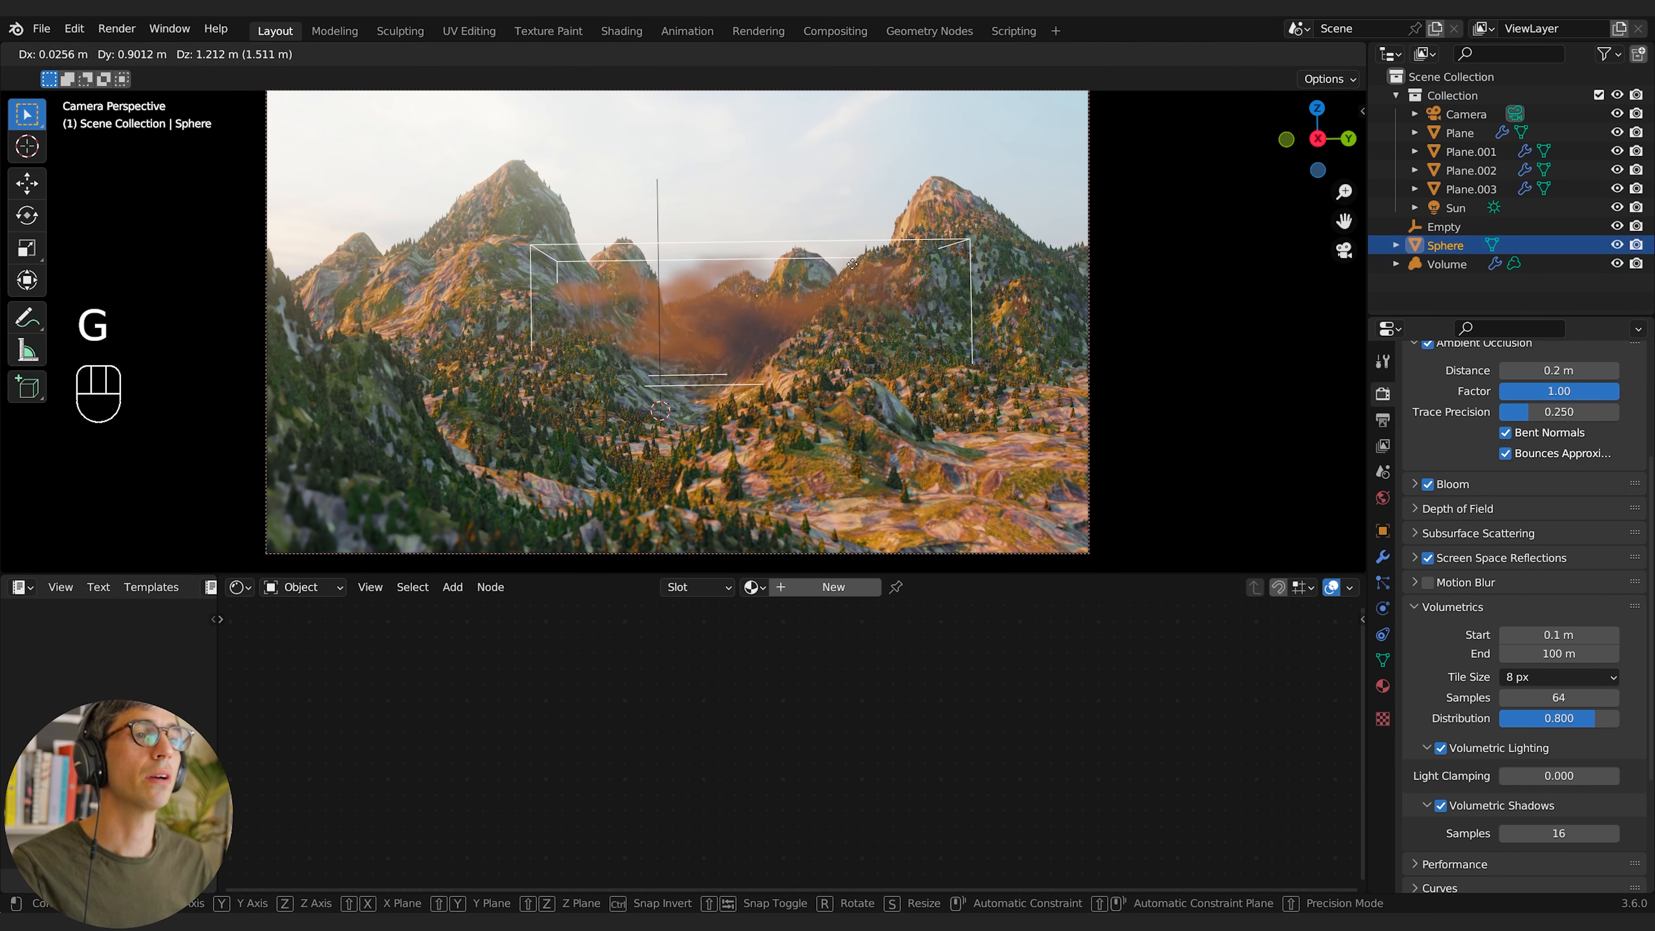
pyautogui.click(902, 271)
pyautogui.press('s')
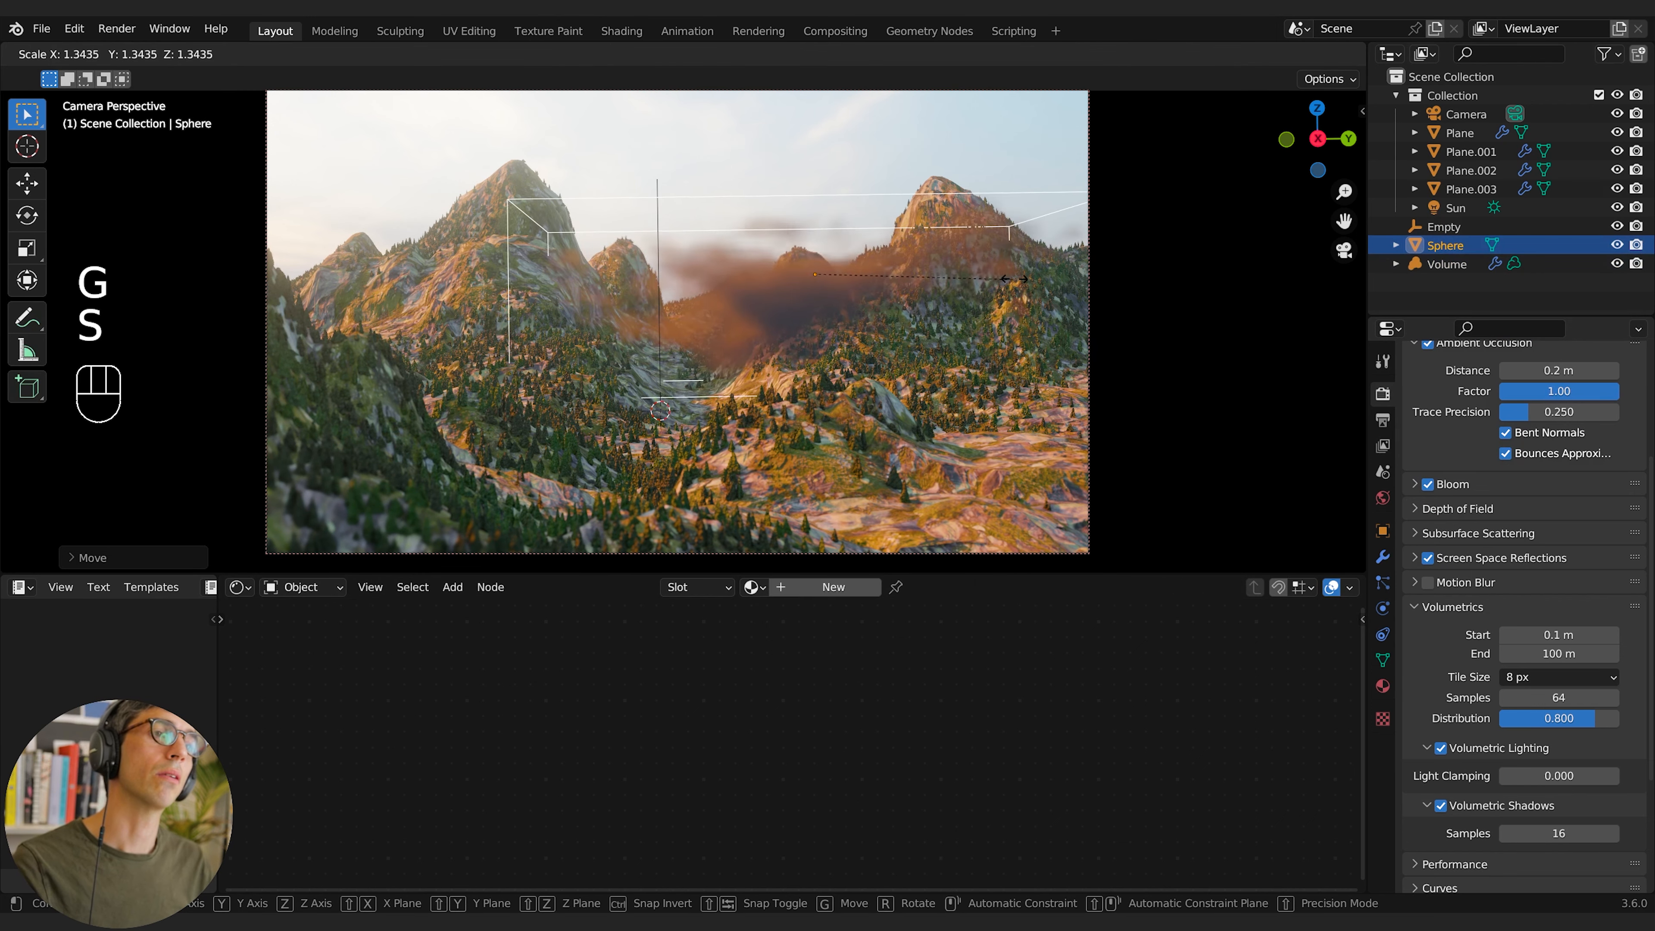
pyautogui.click(942, 269)
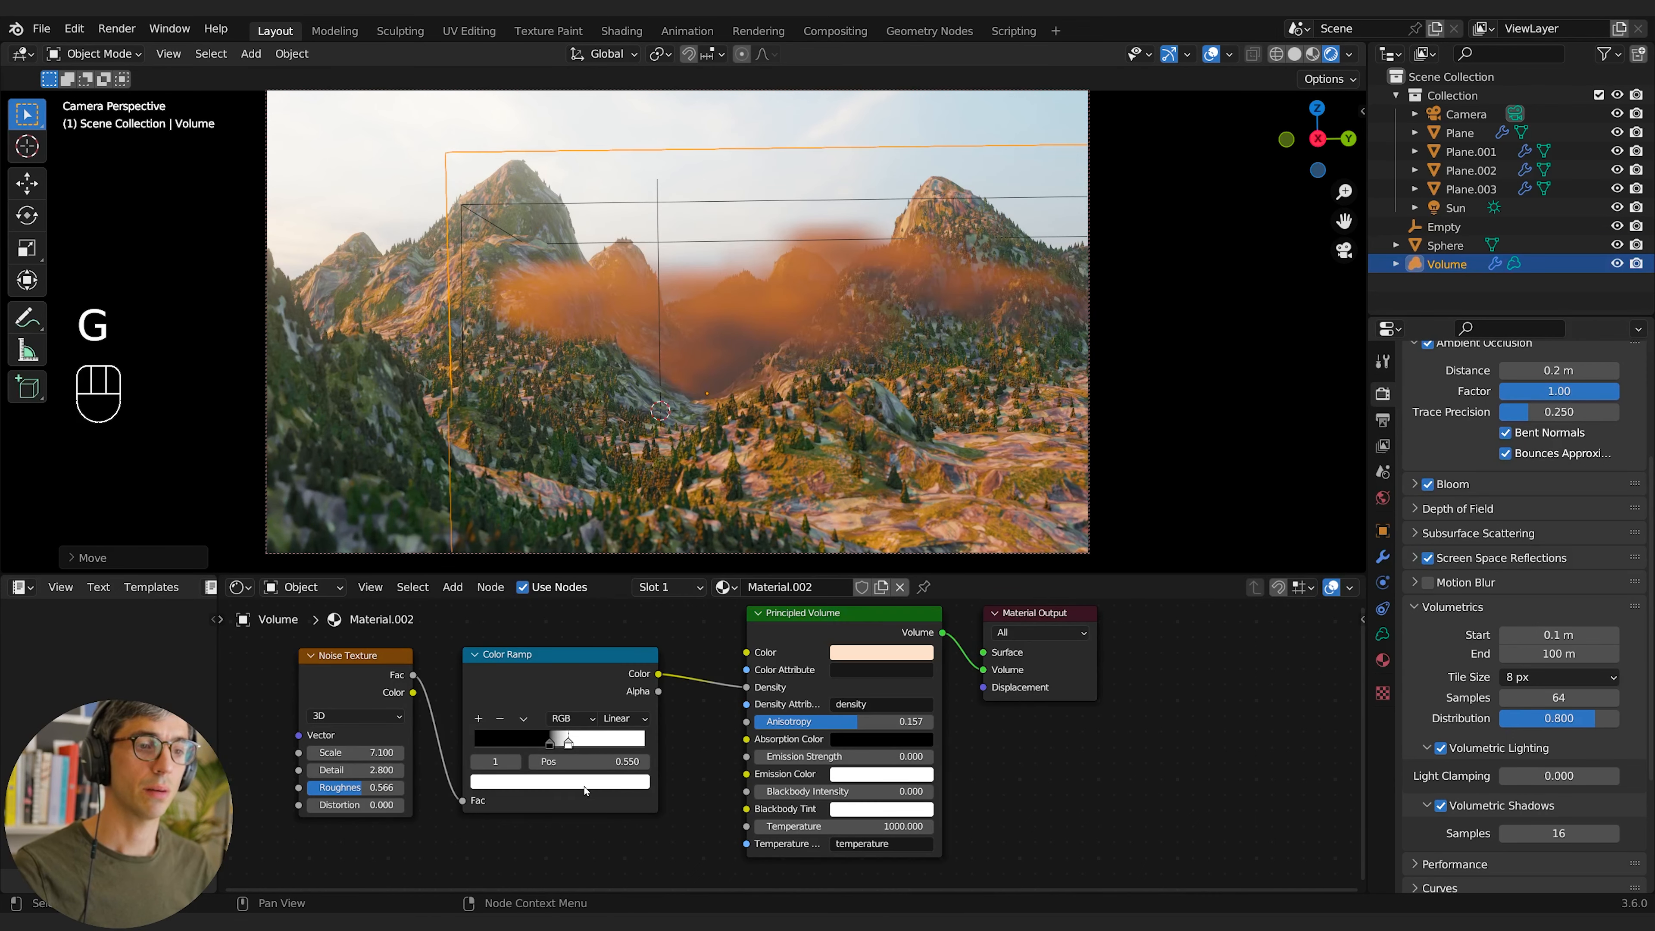
# Step: Darken the Color Ramp's white stop to Value 0.502 and shift it to position 0.656
pyautogui.click(584, 785)
pyautogui.moveTo(606, 559)
pyautogui.mouseDown()
pyautogui.moveTo(606, 614)
pyautogui.moveTo(606, 585)
pyautogui.mouseUp()
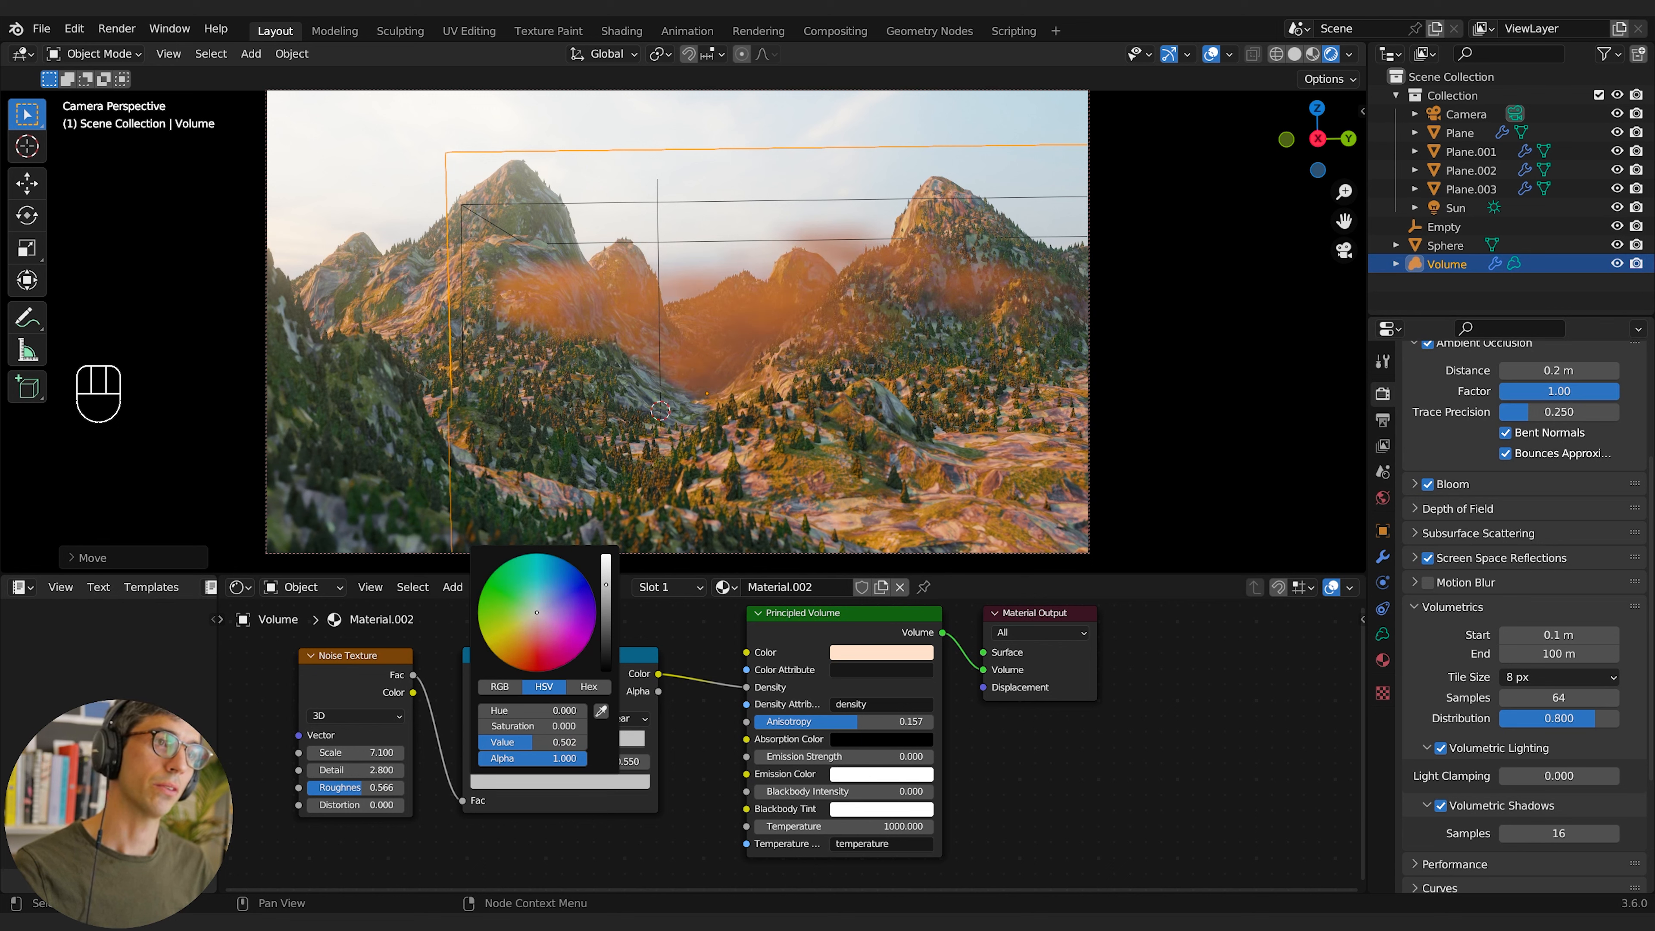
# Step: Move the Sphere about 4 m along Y toward the right-hand mountain and rescale it
pyautogui.press('g')
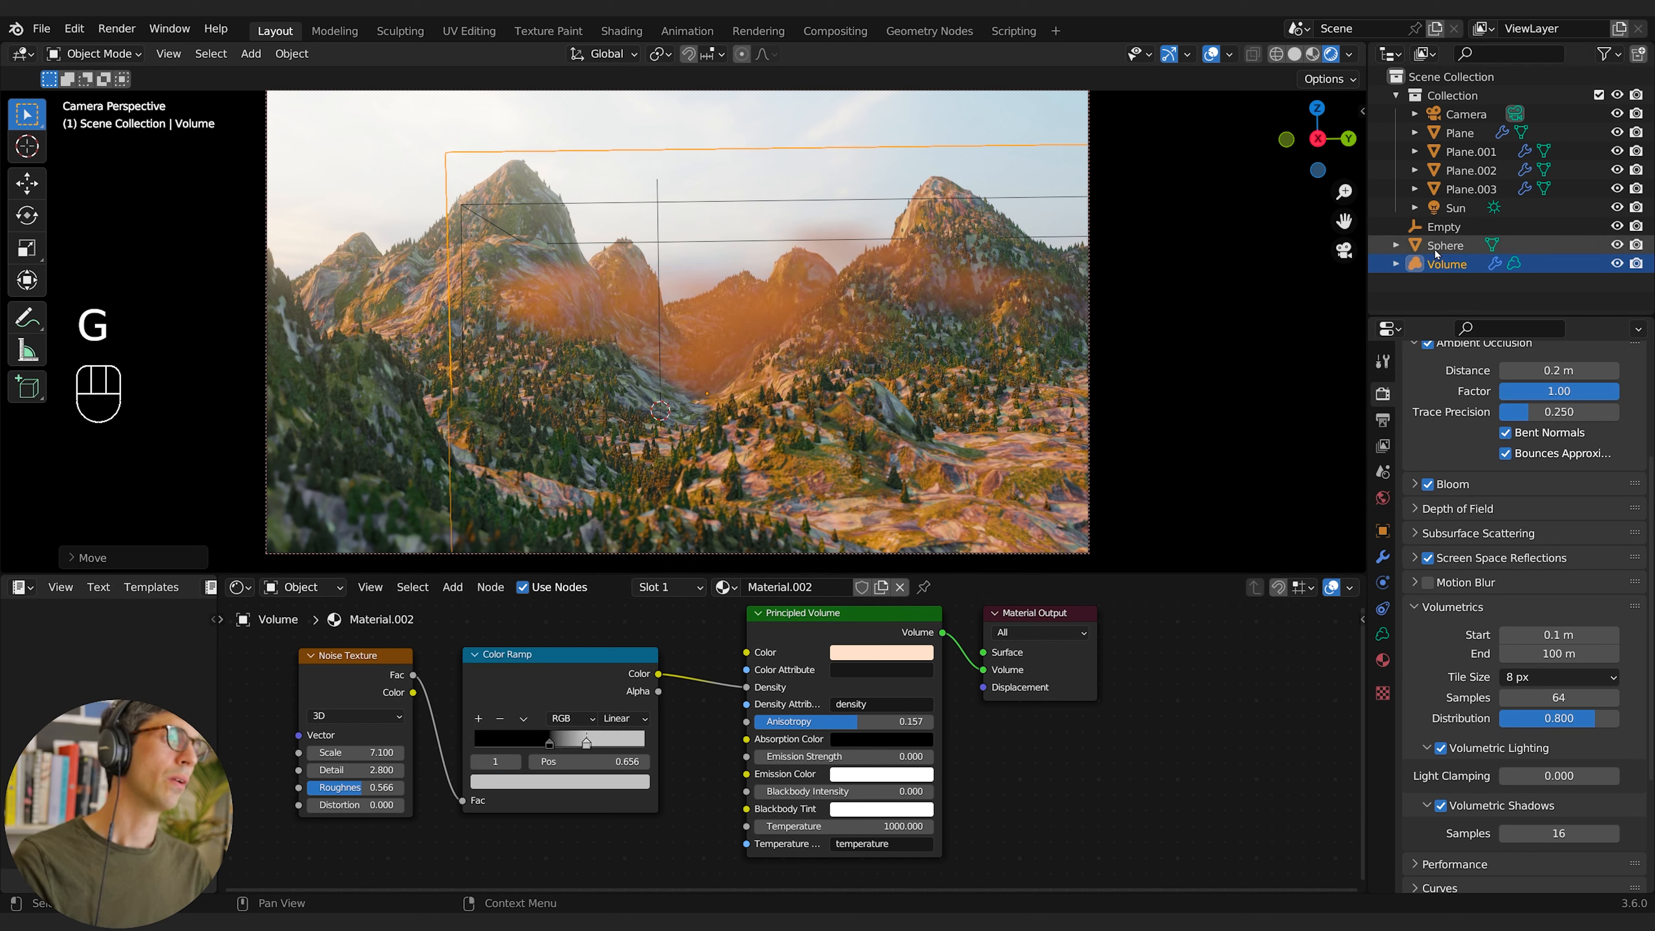
pyautogui.click(1443, 246)
pyautogui.press('g')
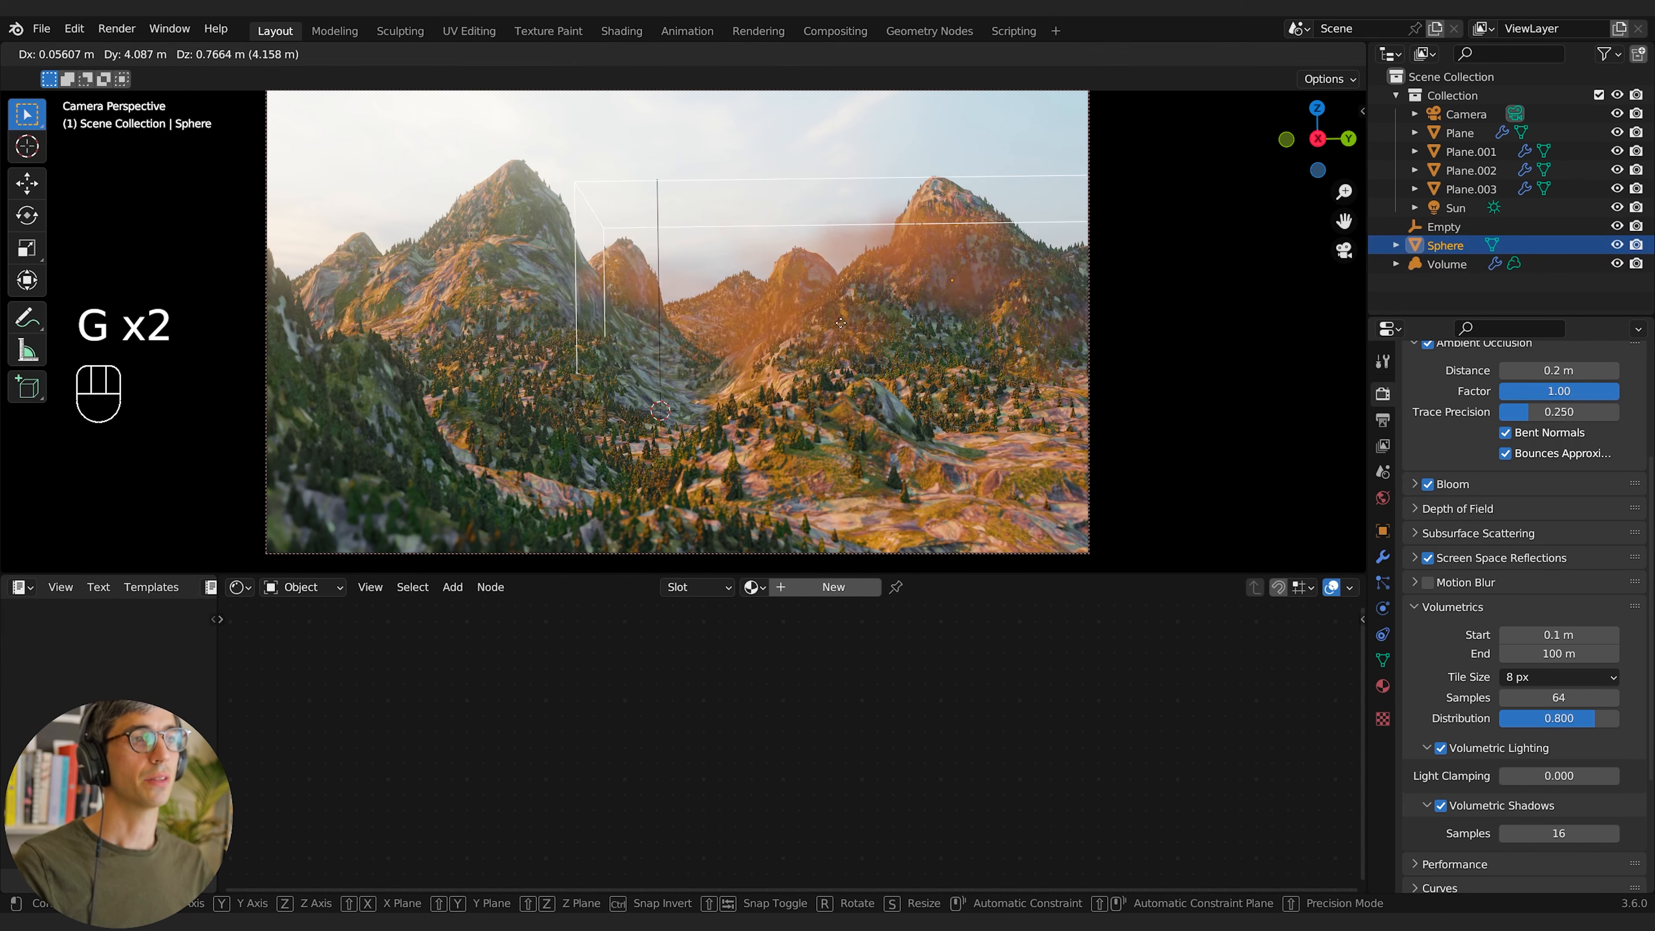
pyautogui.click(844, 332)
pyautogui.press('s')
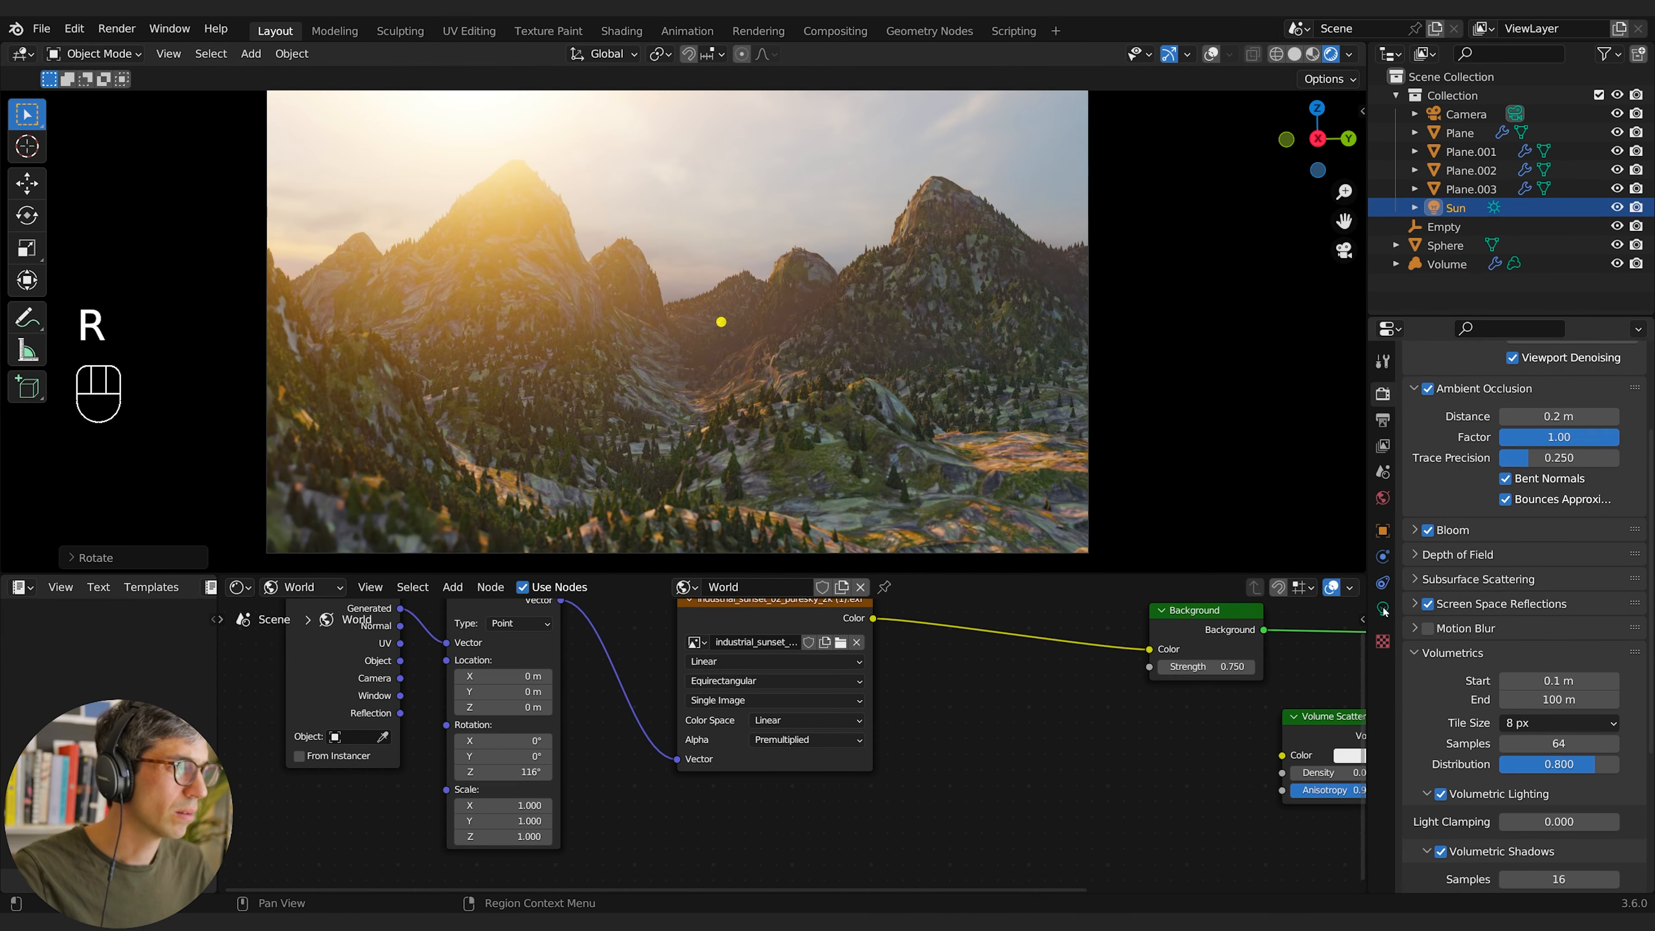
# Step: Set the Sun's Strength to 50 and rotate it by about -19 degrees to redirect the sunset light
pyautogui.click(1383, 610)
pyautogui.doubleClick(1546, 519)
pyautogui.write('50')
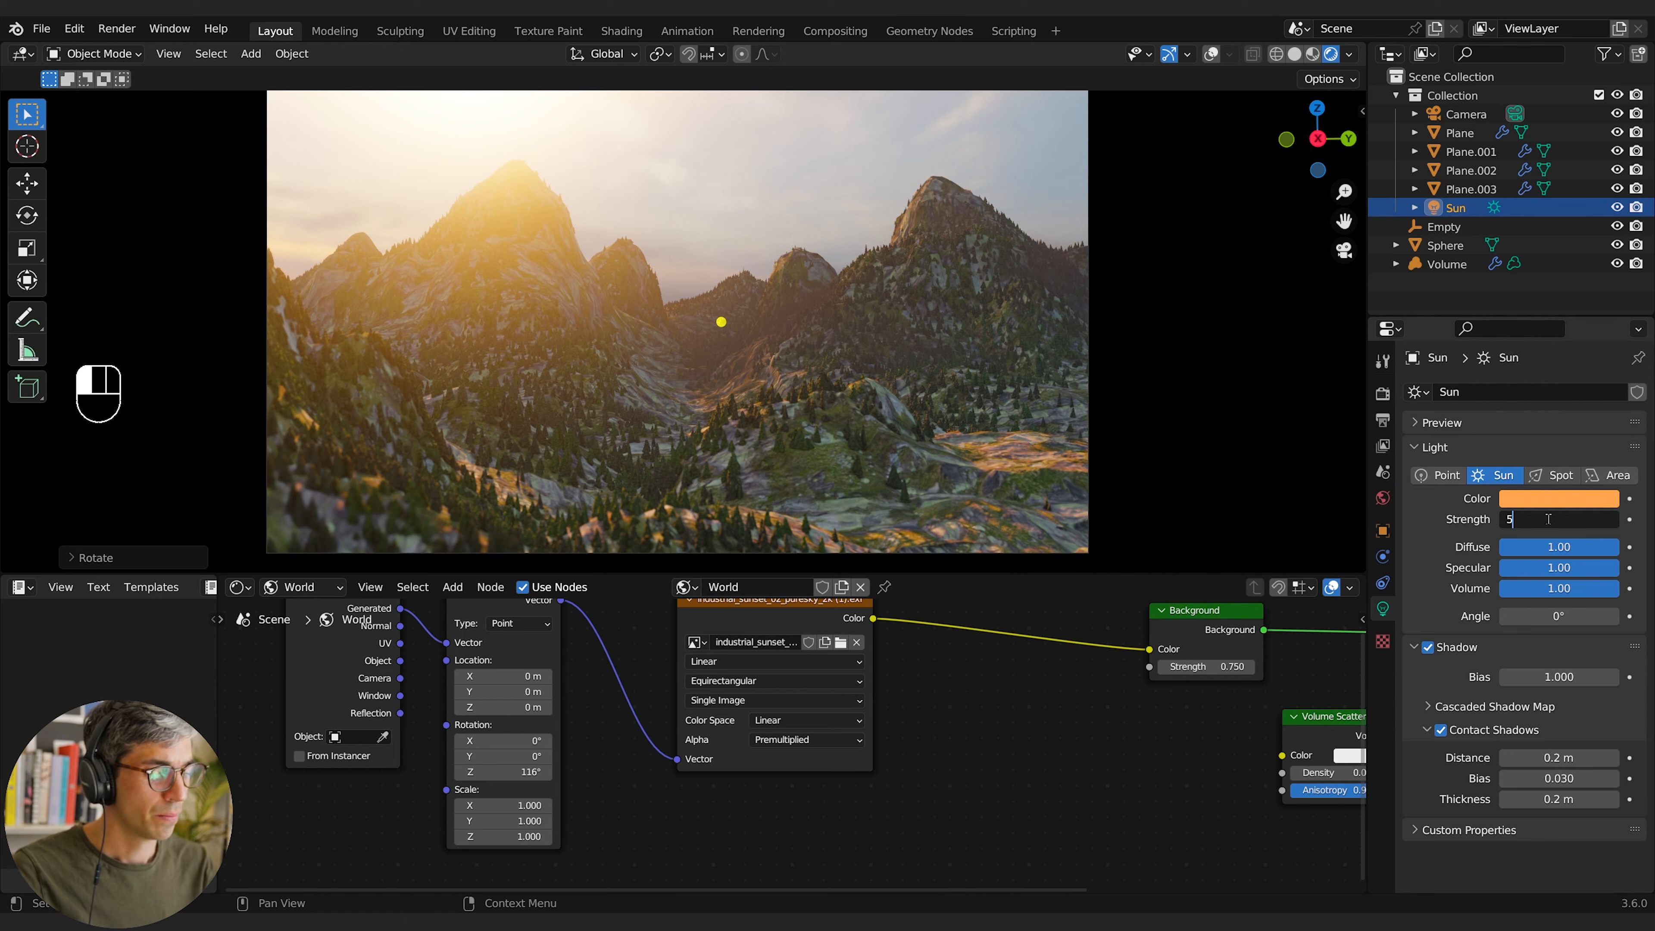
pyautogui.press('Return')
pyautogui.press('r')
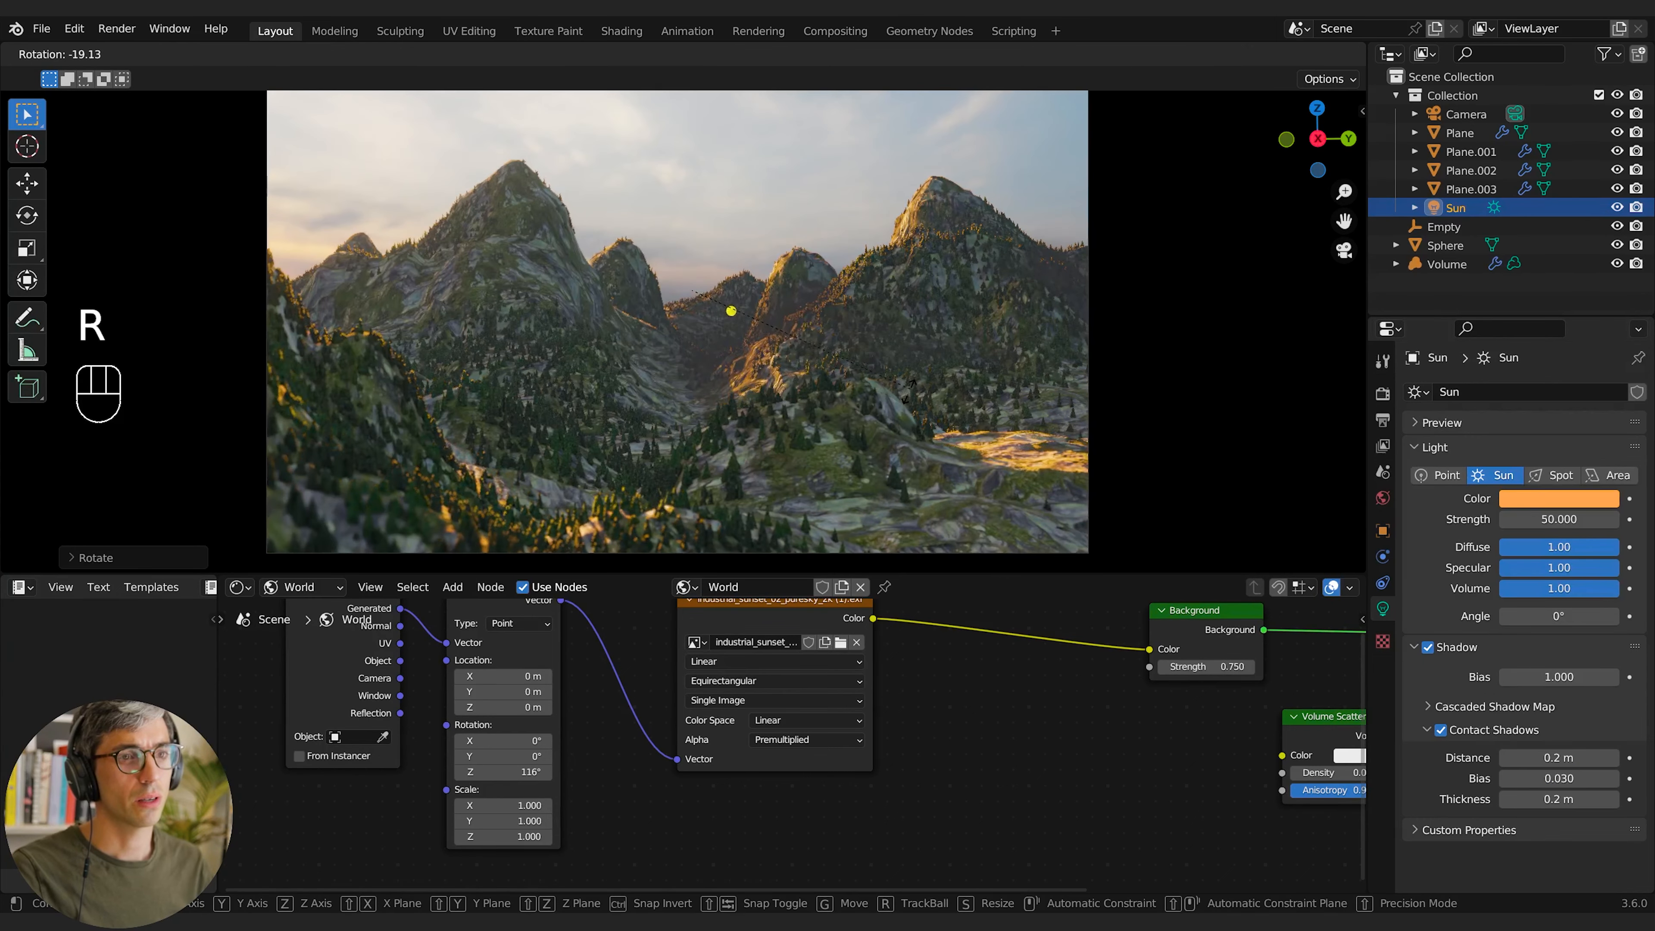
pyautogui.click(908, 400)
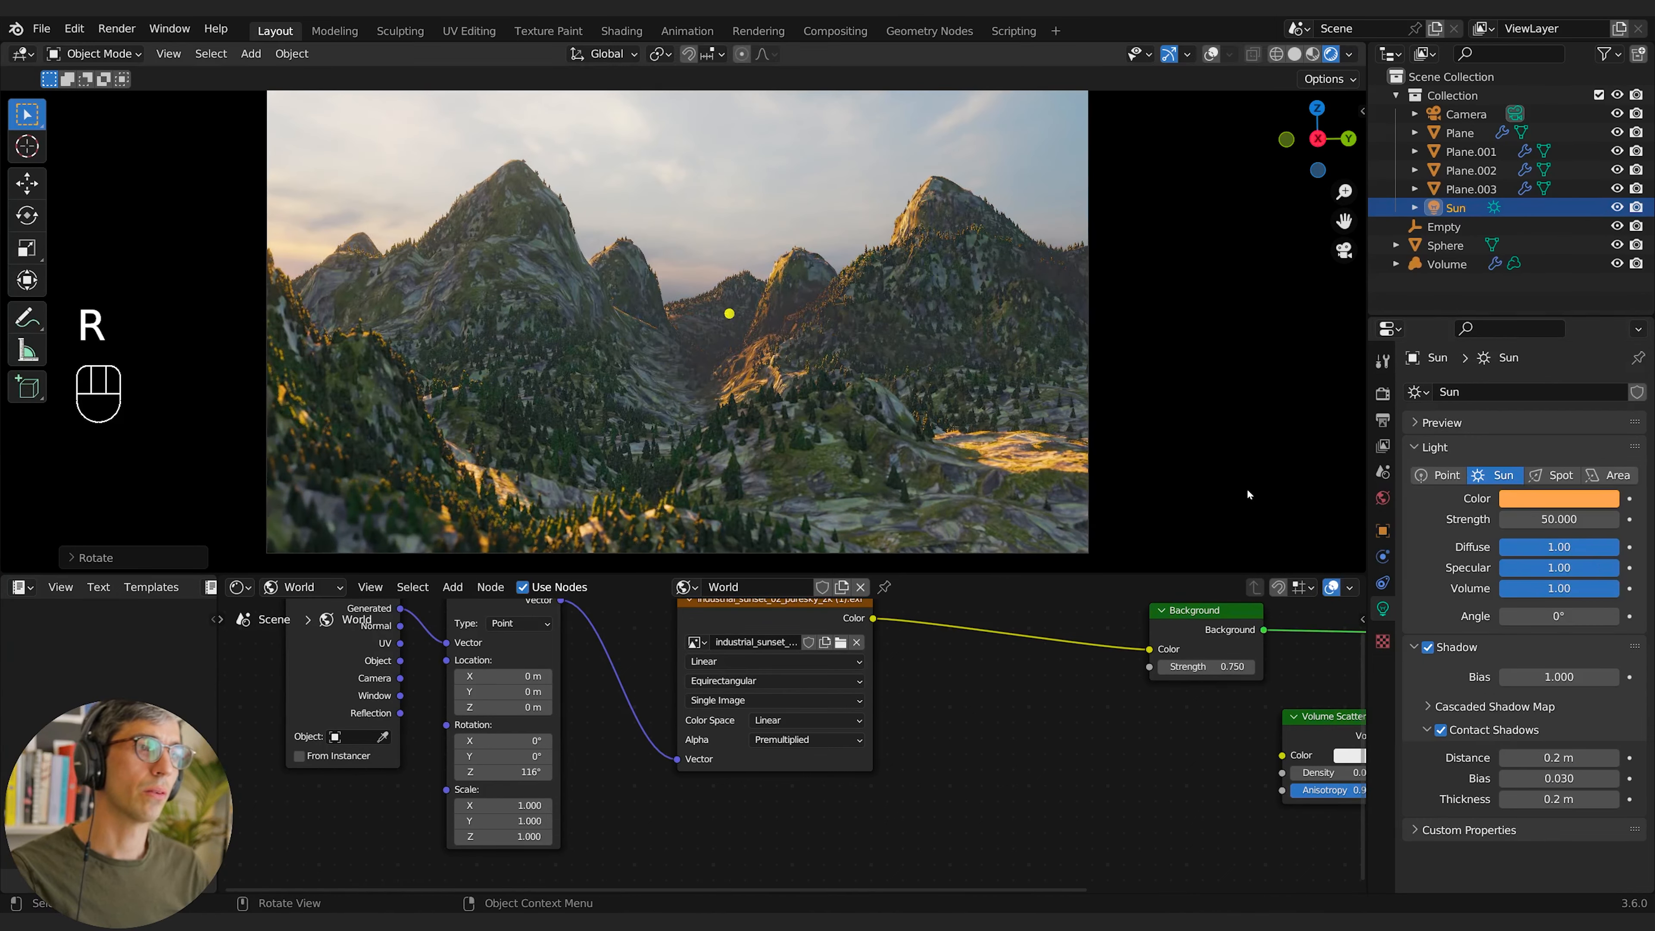
# Step: Shift the Sun's color to a redder orange (Hue 0.032, Saturation 0.865) and rotate it about 29 degrees around global Z
pyautogui.click(1567, 501)
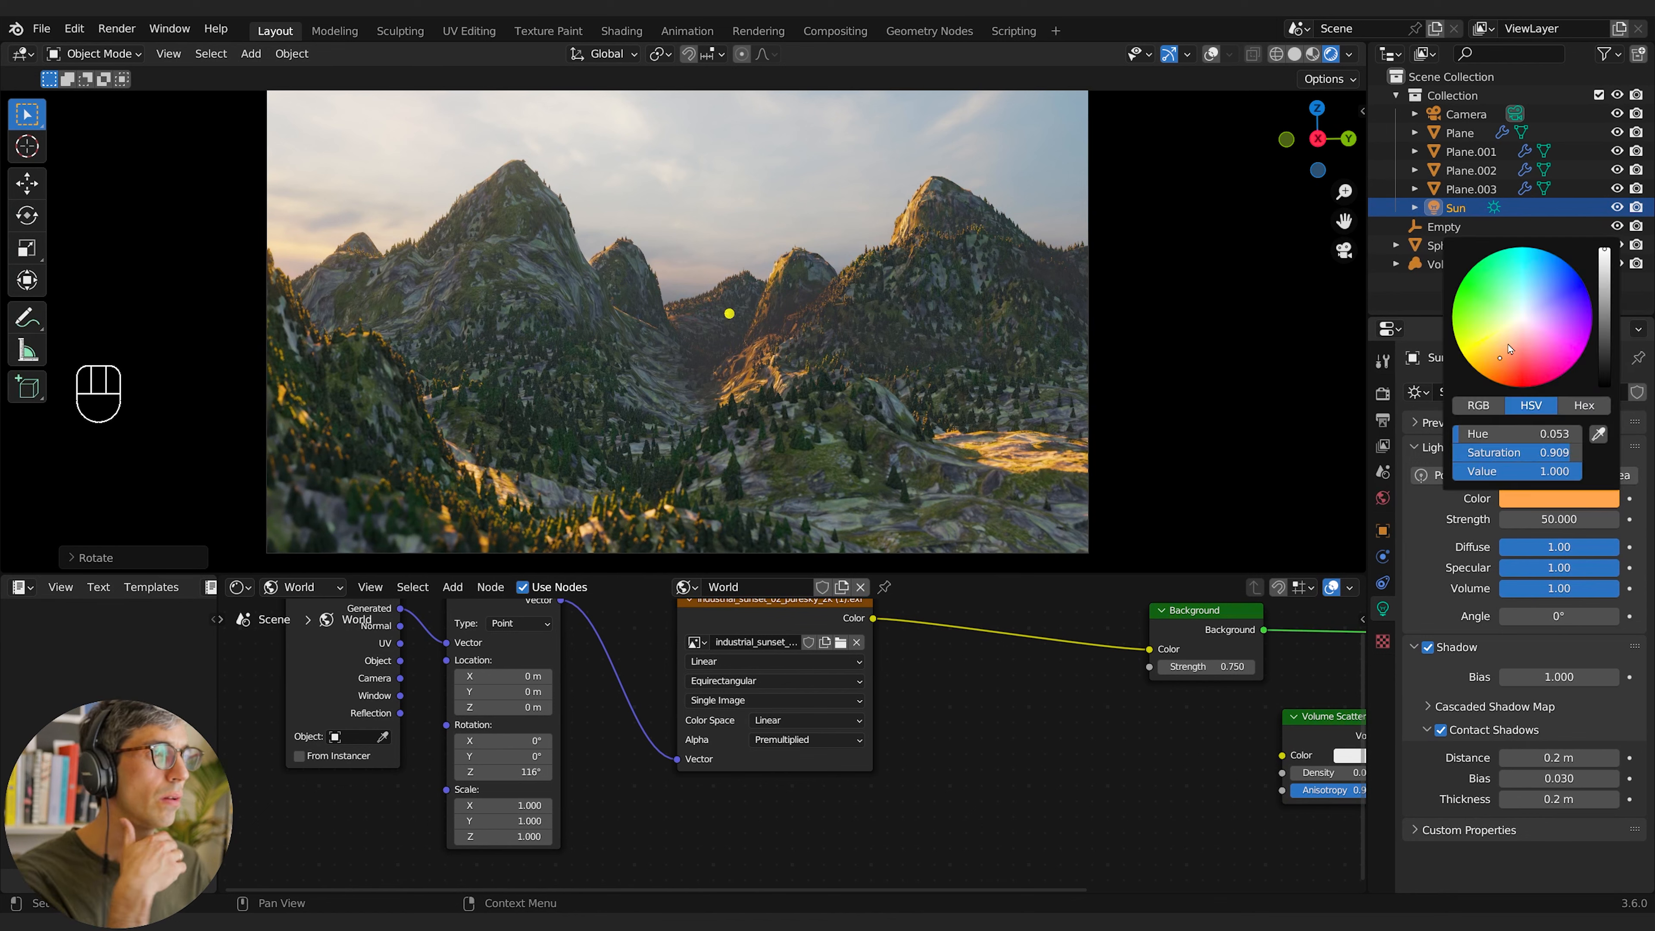
pyautogui.moveTo(1511, 351); pyautogui.dragTo(1511, 368)
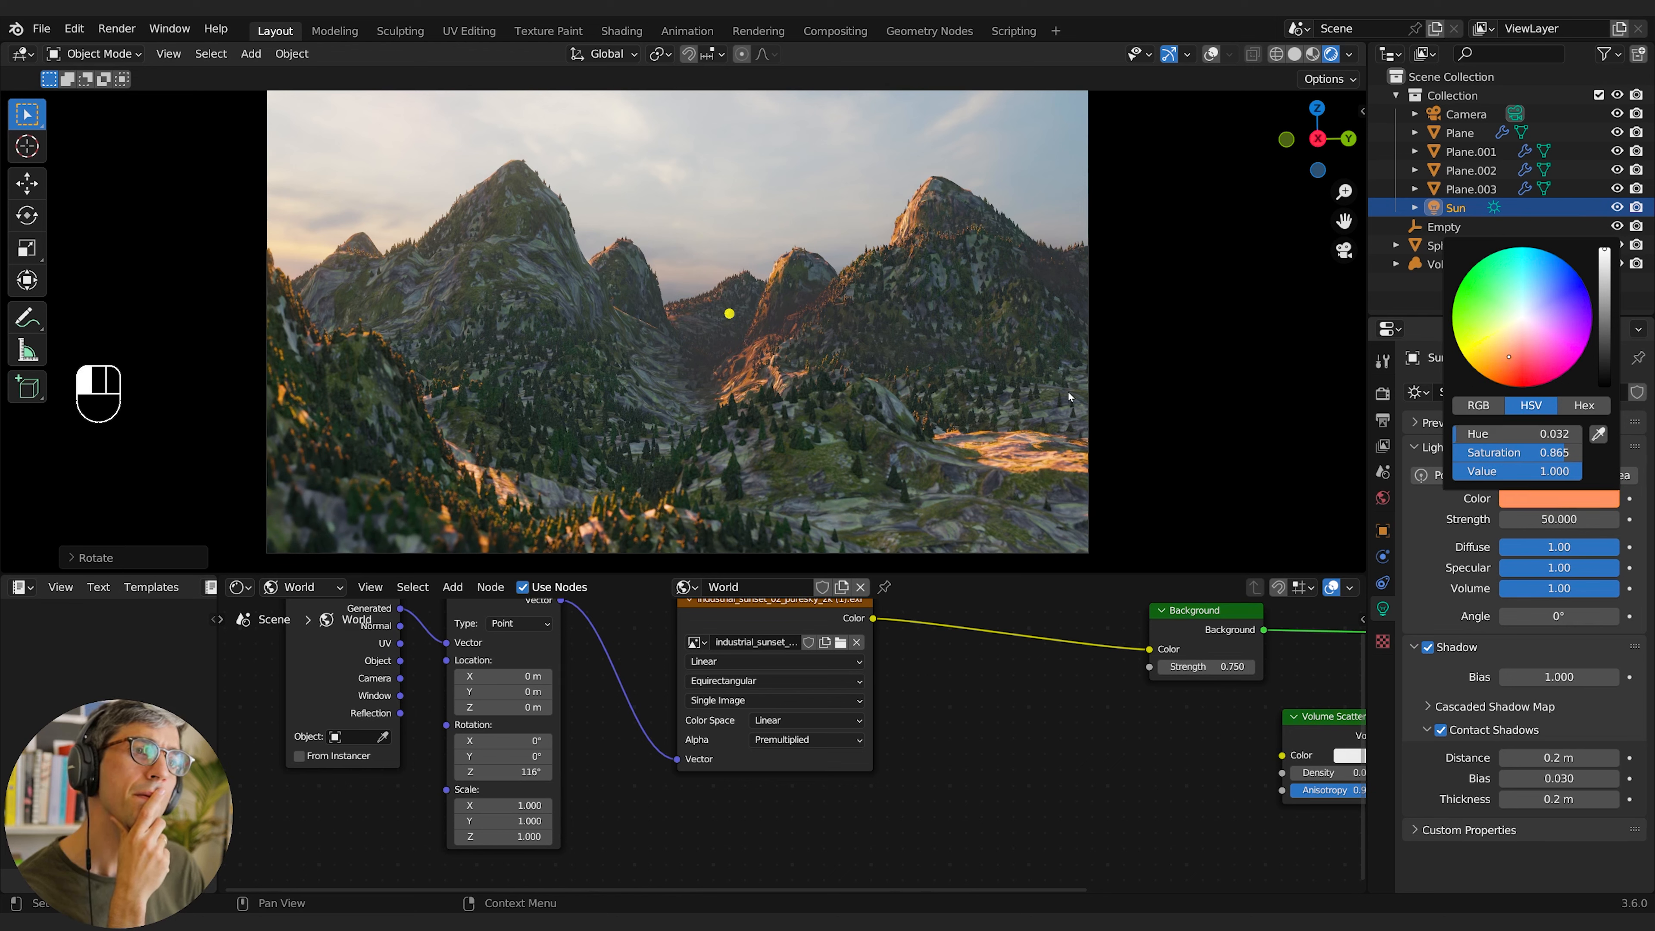
pyautogui.press('r')
pyautogui.press('z')
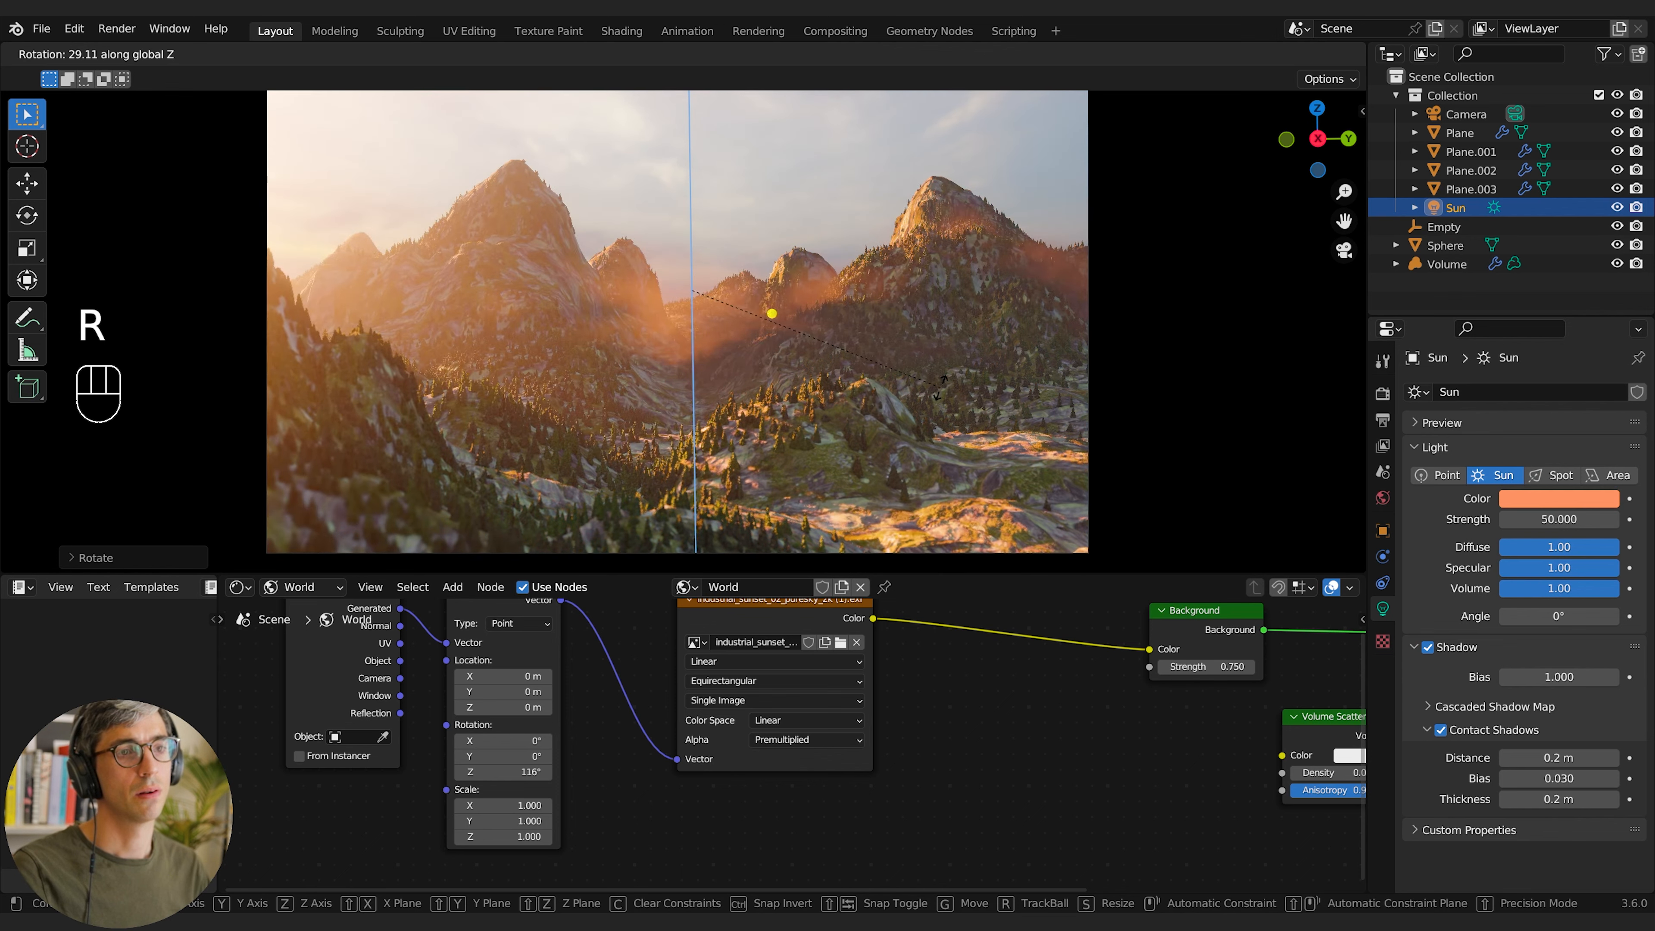
pyautogui.click(1108, 375)
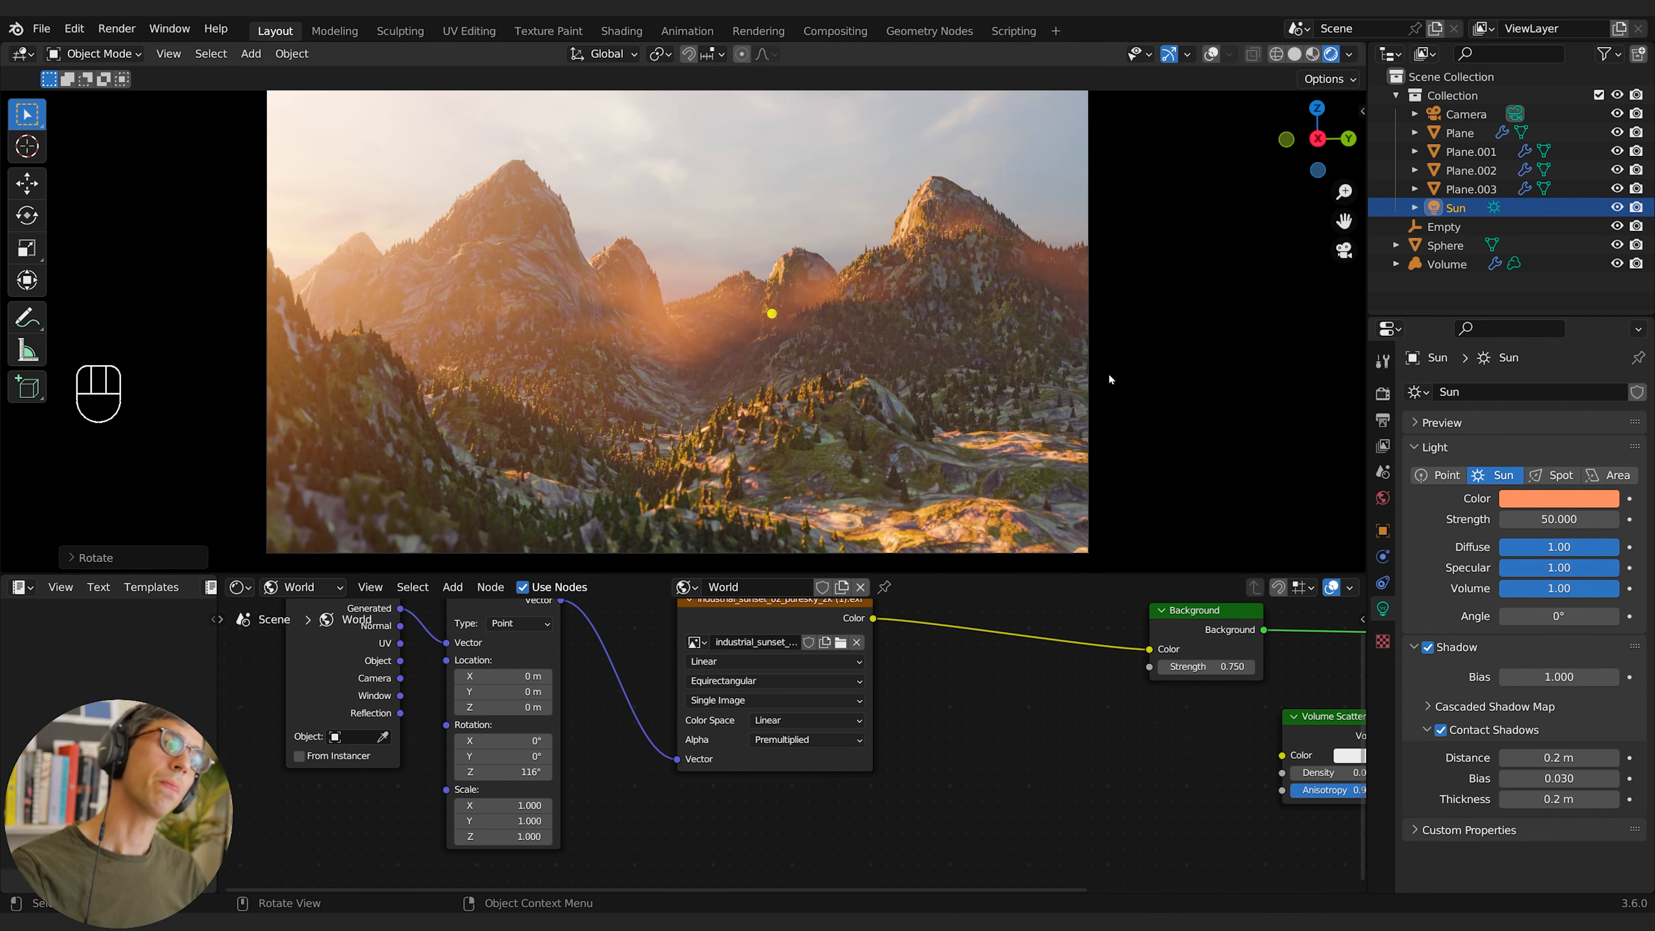
# Step: Nudge the foreground terrain Plane.003 and turn the sky's Mapping Rotation to Z 120° and Y -2.6° to bring the sun into view
pyautogui.click(345, 417)
pyautogui.press('g')
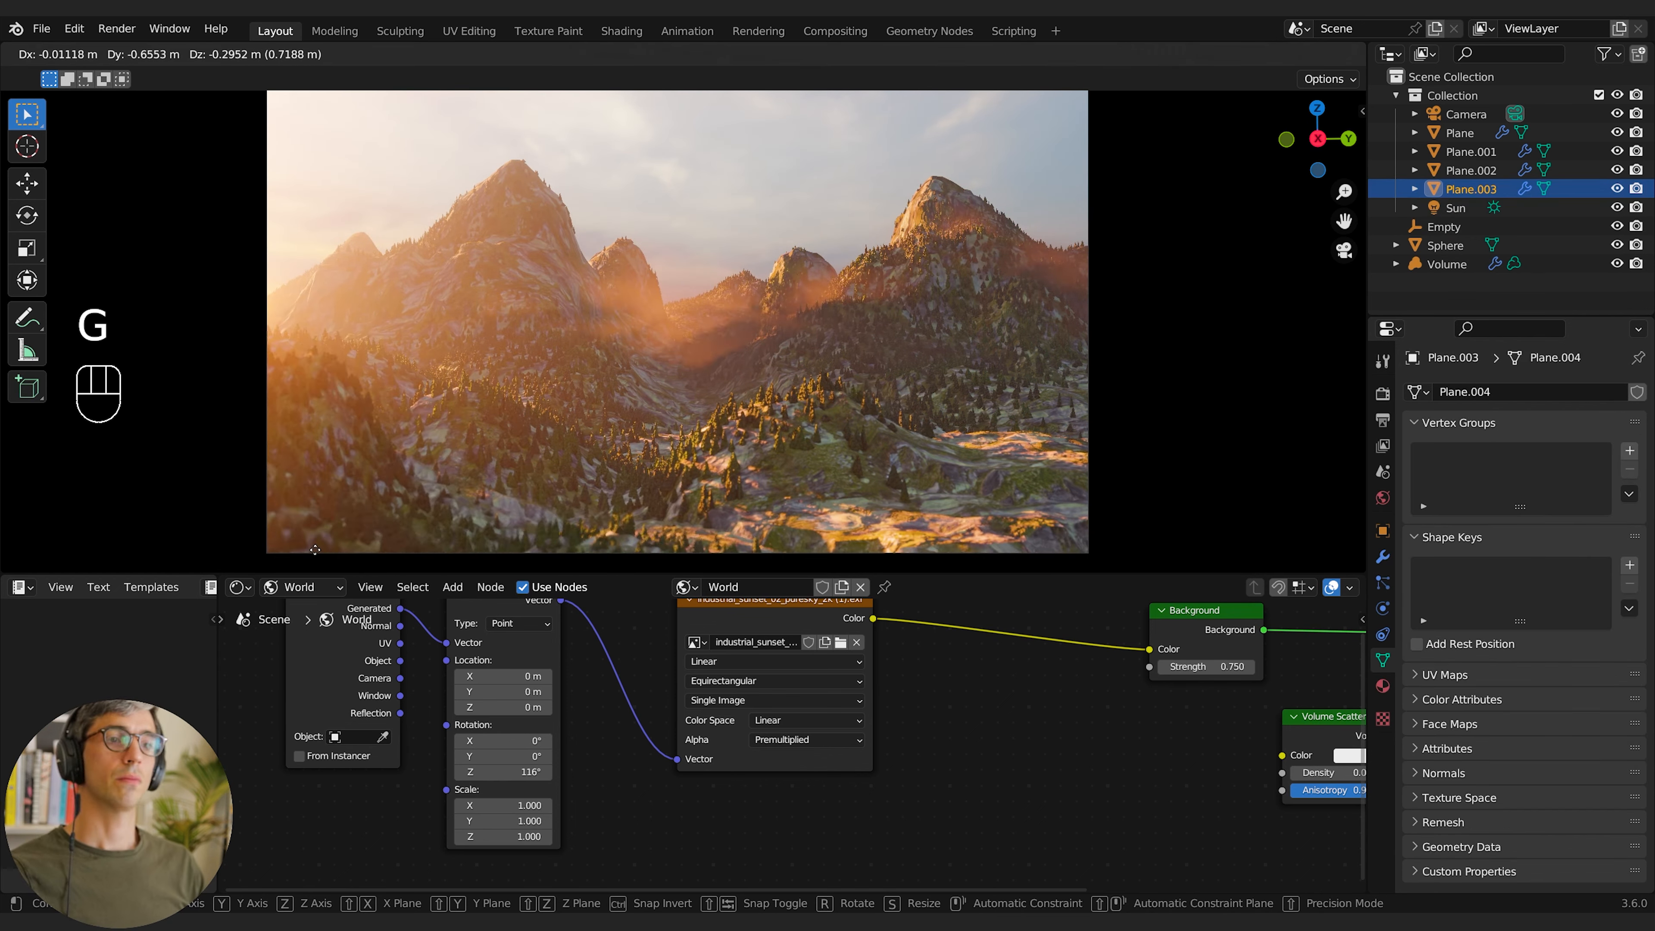
pyautogui.click(355, 470)
pyautogui.moveTo(503, 772); pyautogui.dragTo(521, 772)
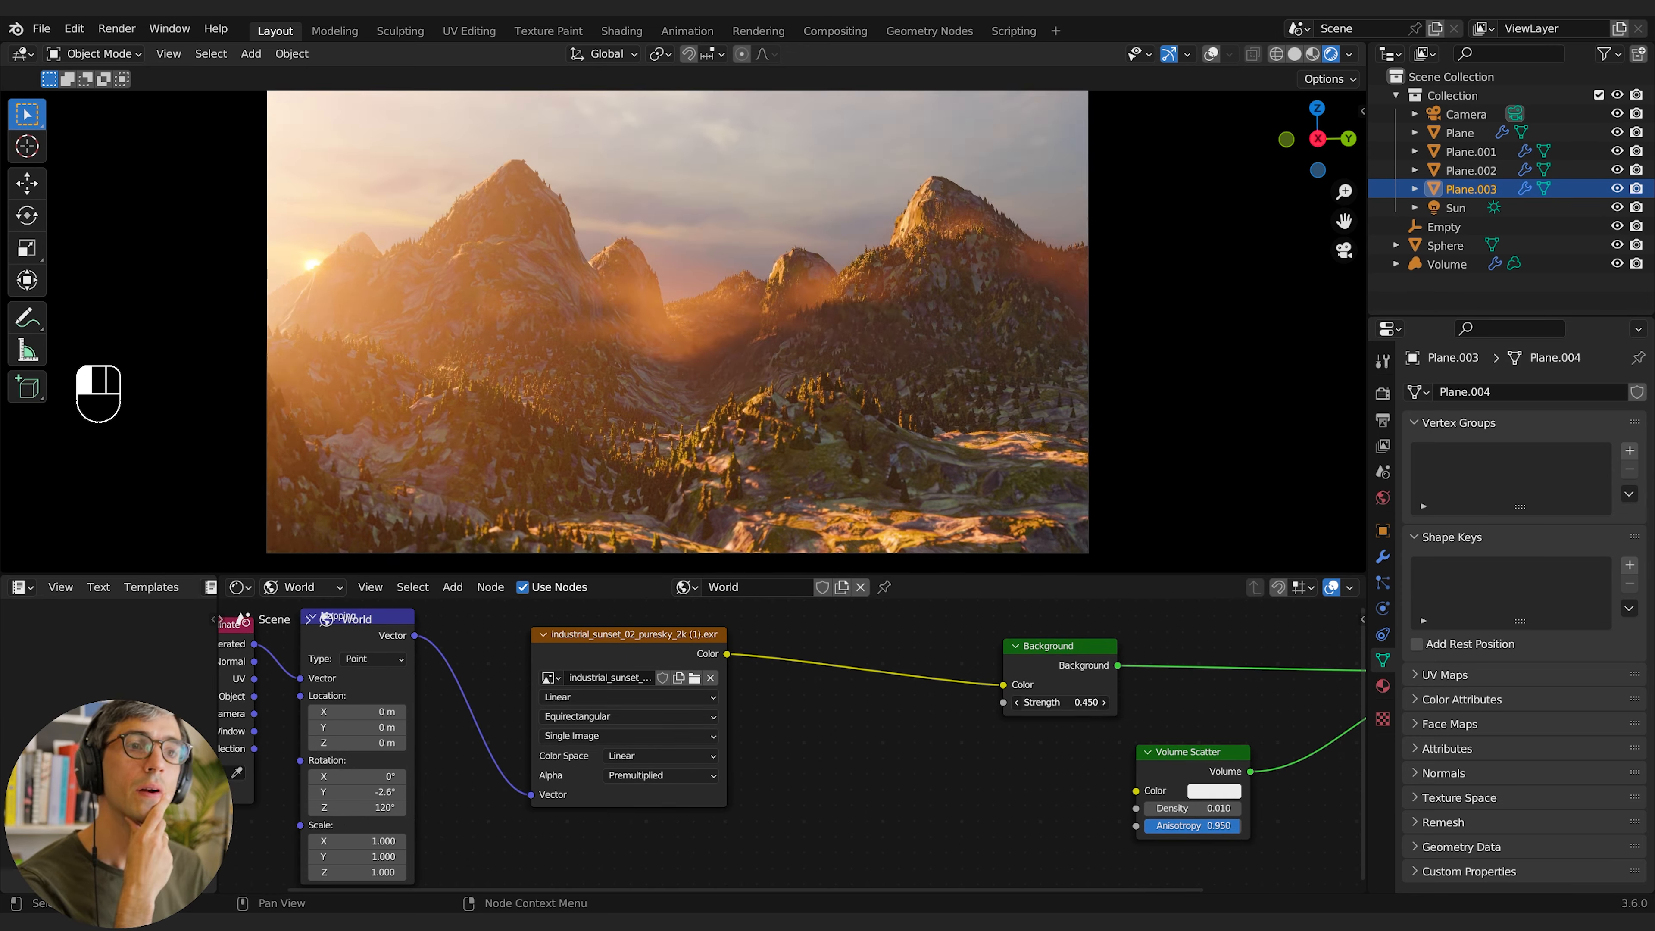
# Step: Select the Plane and set its tree-density Noise Texture Scale to 0.09 in the Geometry Nodes
pyautogui.click(1466, 114)
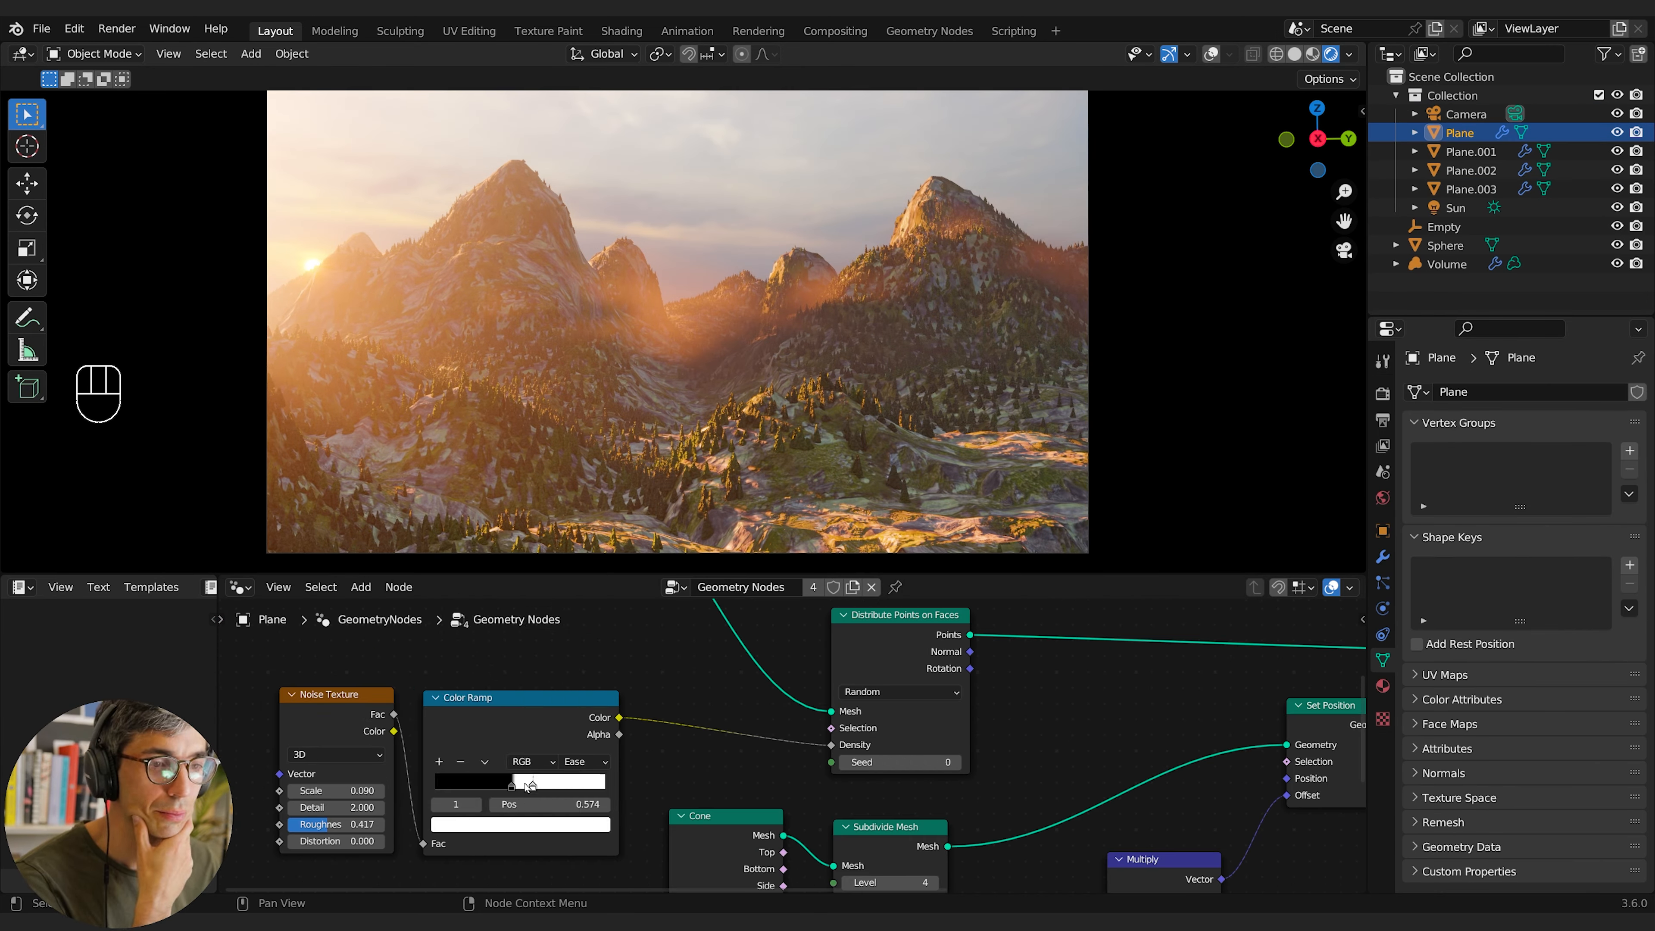
pyautogui.click(335, 791)
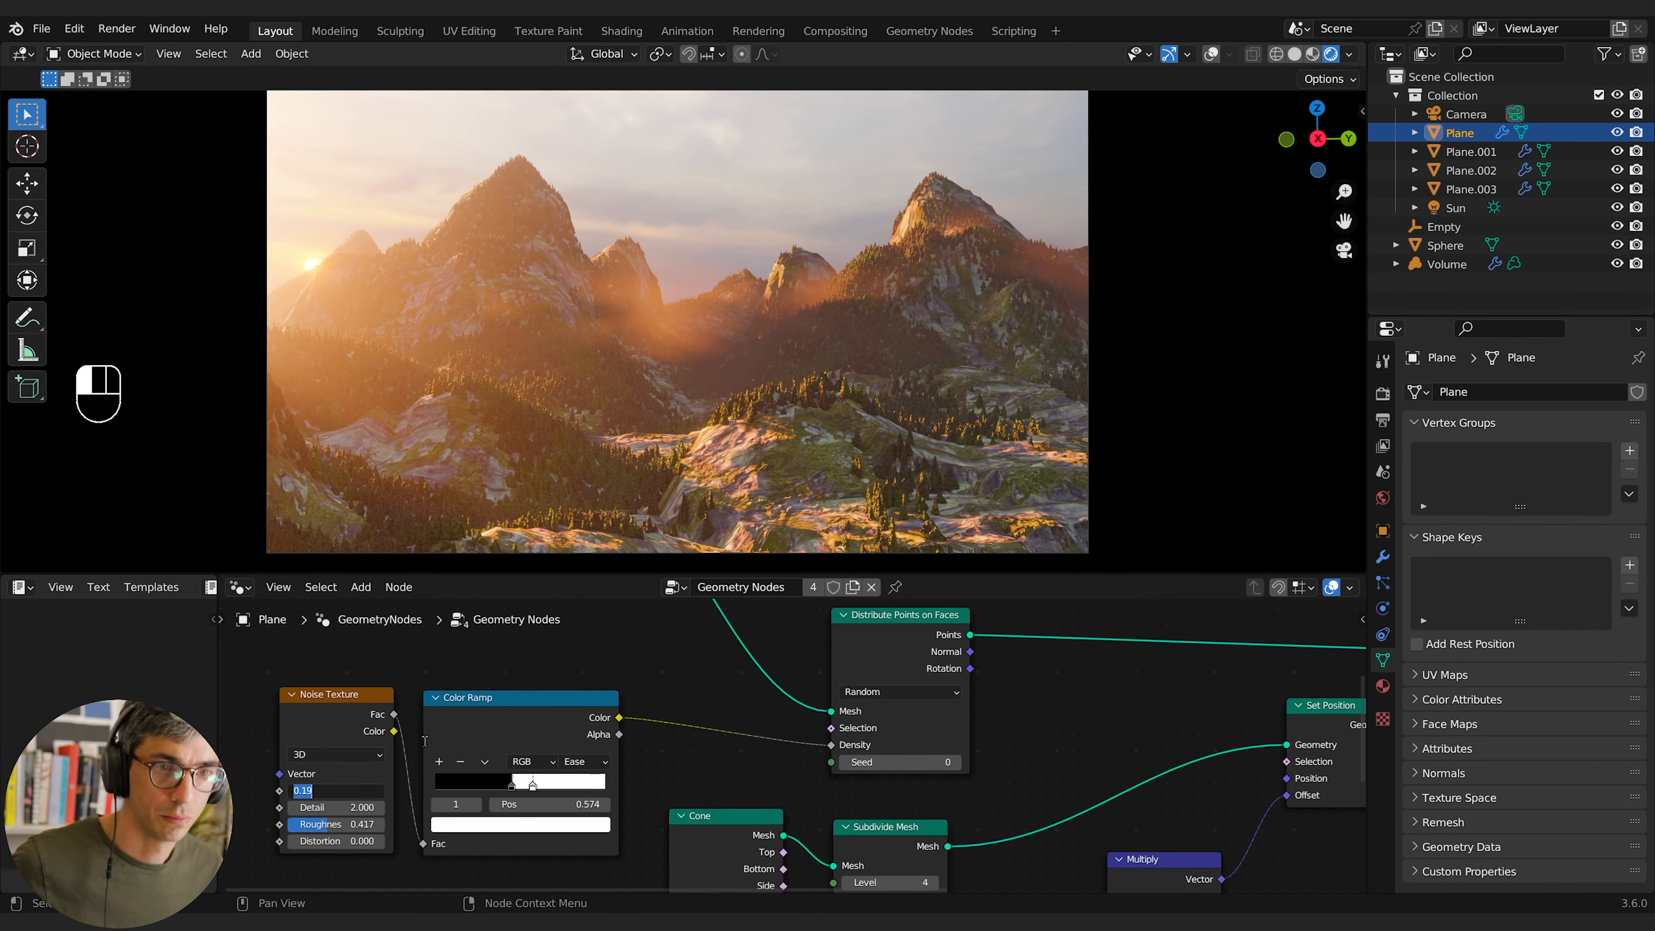
pyautogui.write('0.09')
pyautogui.press('Return')
# Step: Reposition the foreground terrain Plane.003 with its height locked, and refine its placement with further free moves
pyautogui.click(365, 457)
pyautogui.press('g')
pyautogui.hotkey('shift', 'z')
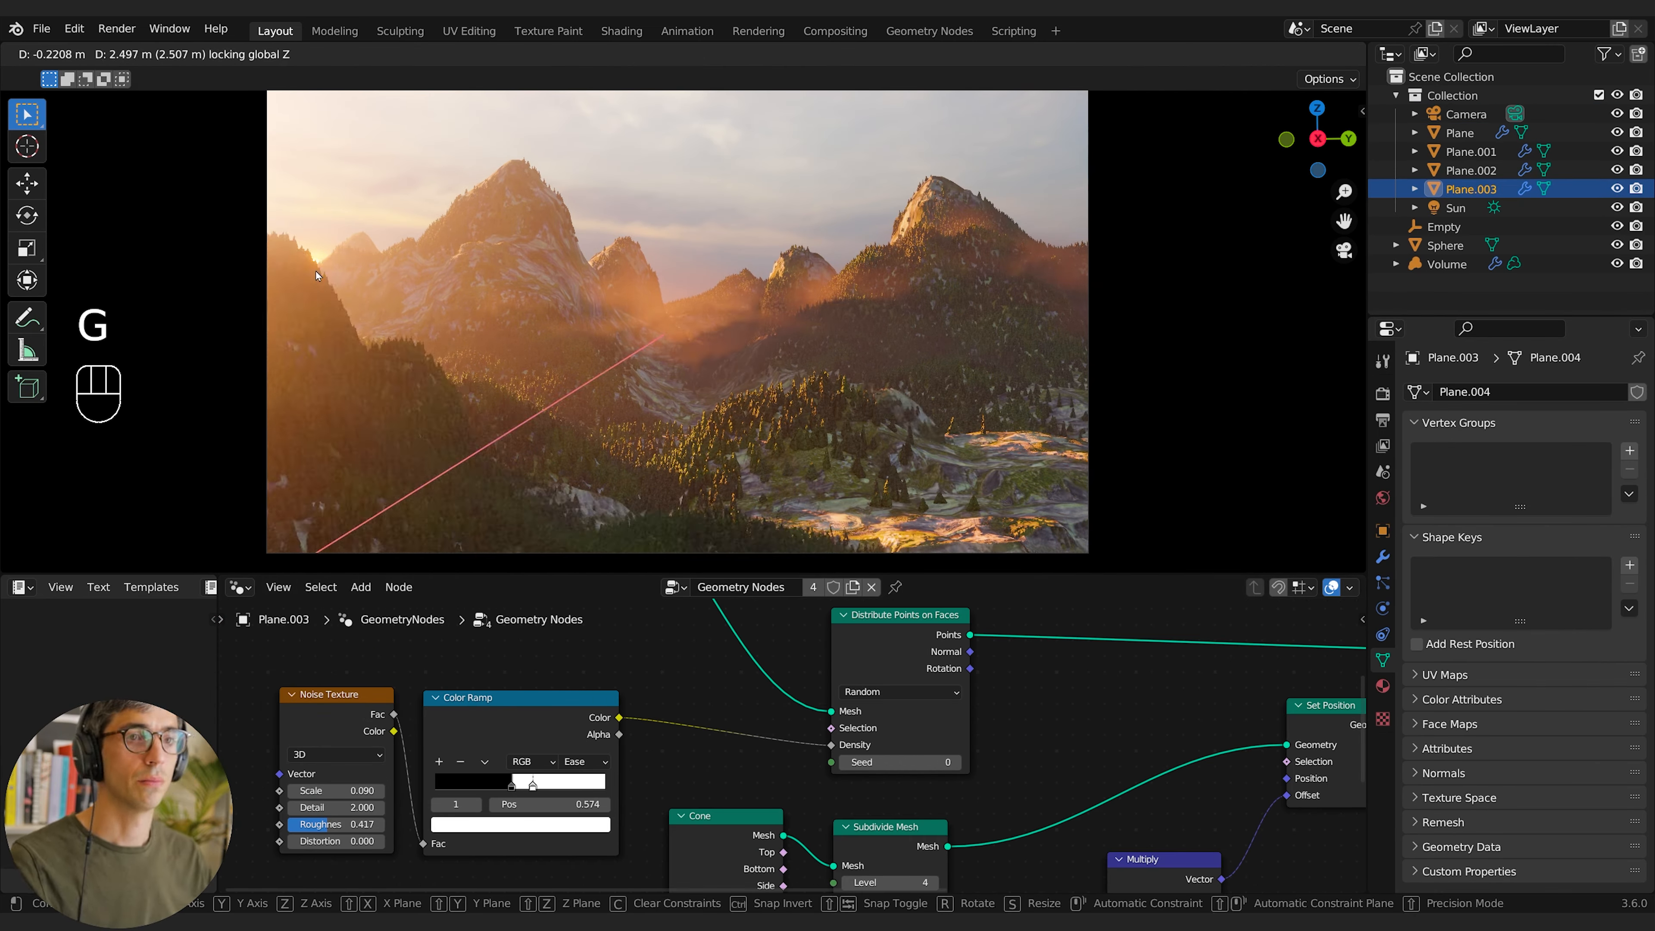
pyautogui.click(977, 456)
pyautogui.press('g')
pyautogui.click(1275, 500)
pyautogui.press('g')
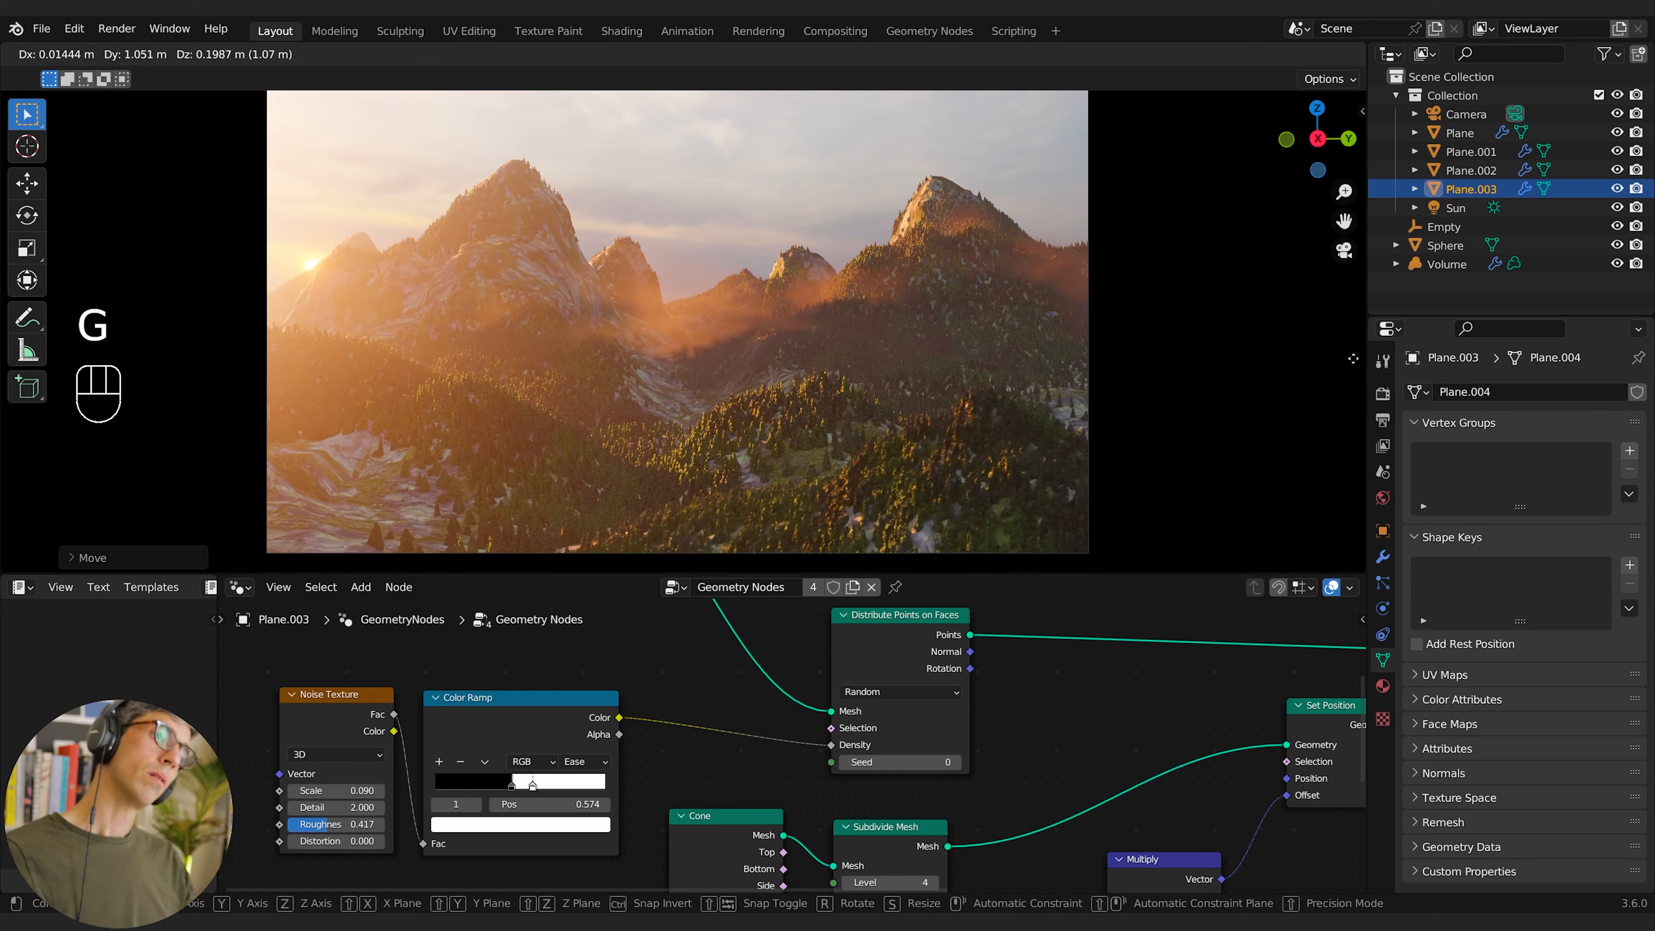
# Step: Scale Plane.003 along Z to 0.572 and rotate it around Z to about 114.7° to reshape the foreground hills
pyautogui.press('s')
pyautogui.press('z')
pyautogui.press('r')
pyautogui.press('z')
pyautogui.click(1383, 530)
pyautogui.moveTo(1549, 549); pyautogui.dragTo(1583, 549)
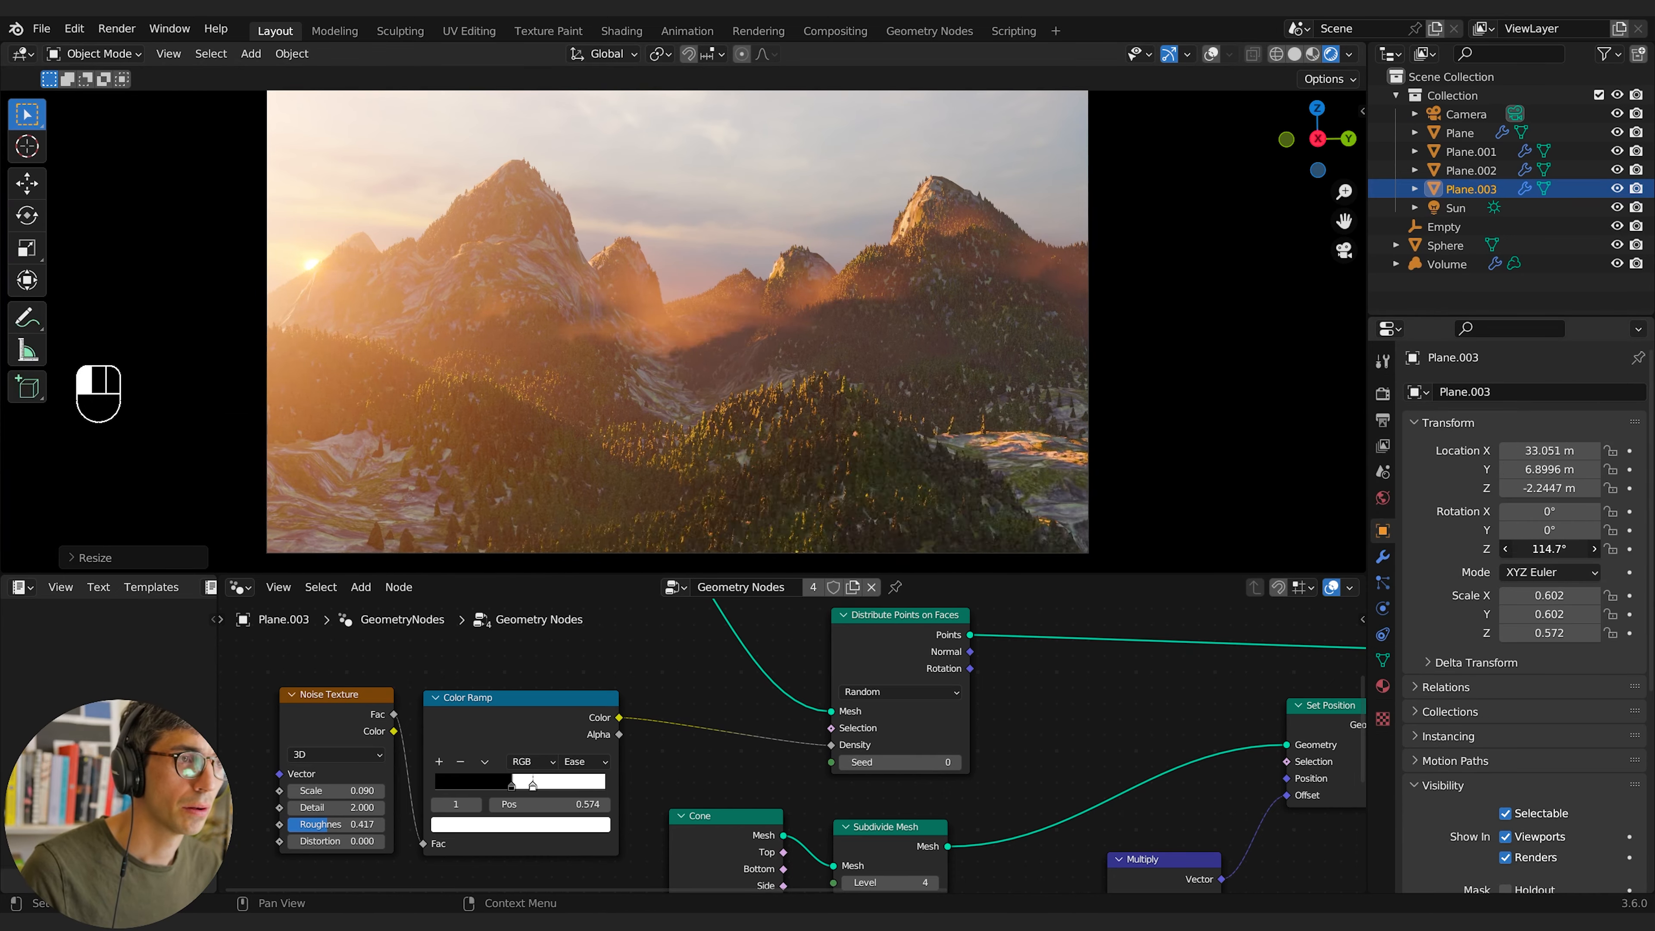
# Step: Duplicate Plane.003 and arrange both terrain pieces to fill the foreground with forested hills
pyautogui.hotkey('shift', 'd')
pyautogui.click(1042, 417)
pyautogui.press('g')
pyautogui.click(1042, 417)
pyautogui.press('g')
pyautogui.click(1069, 391)
pyautogui.press('g')
pyautogui.click(1020, 422)
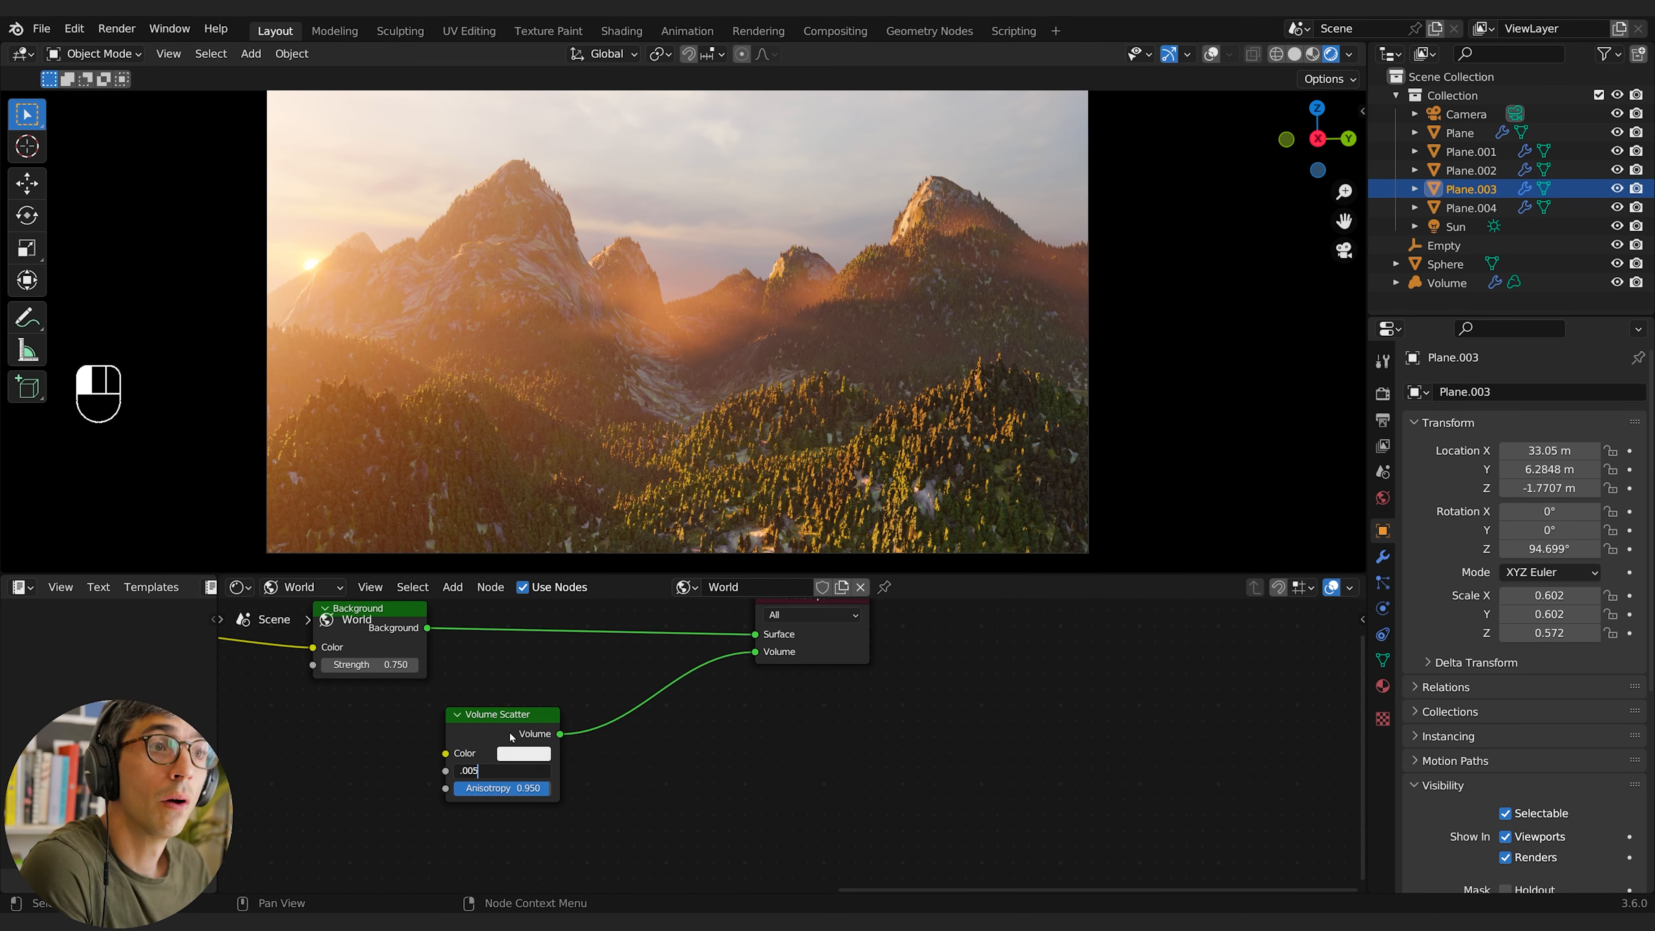
# Step: Set the world Volume Scatter Density to 0.005 and add a Point light with a Power of 10000 W
pyautogui.press('KP_0')
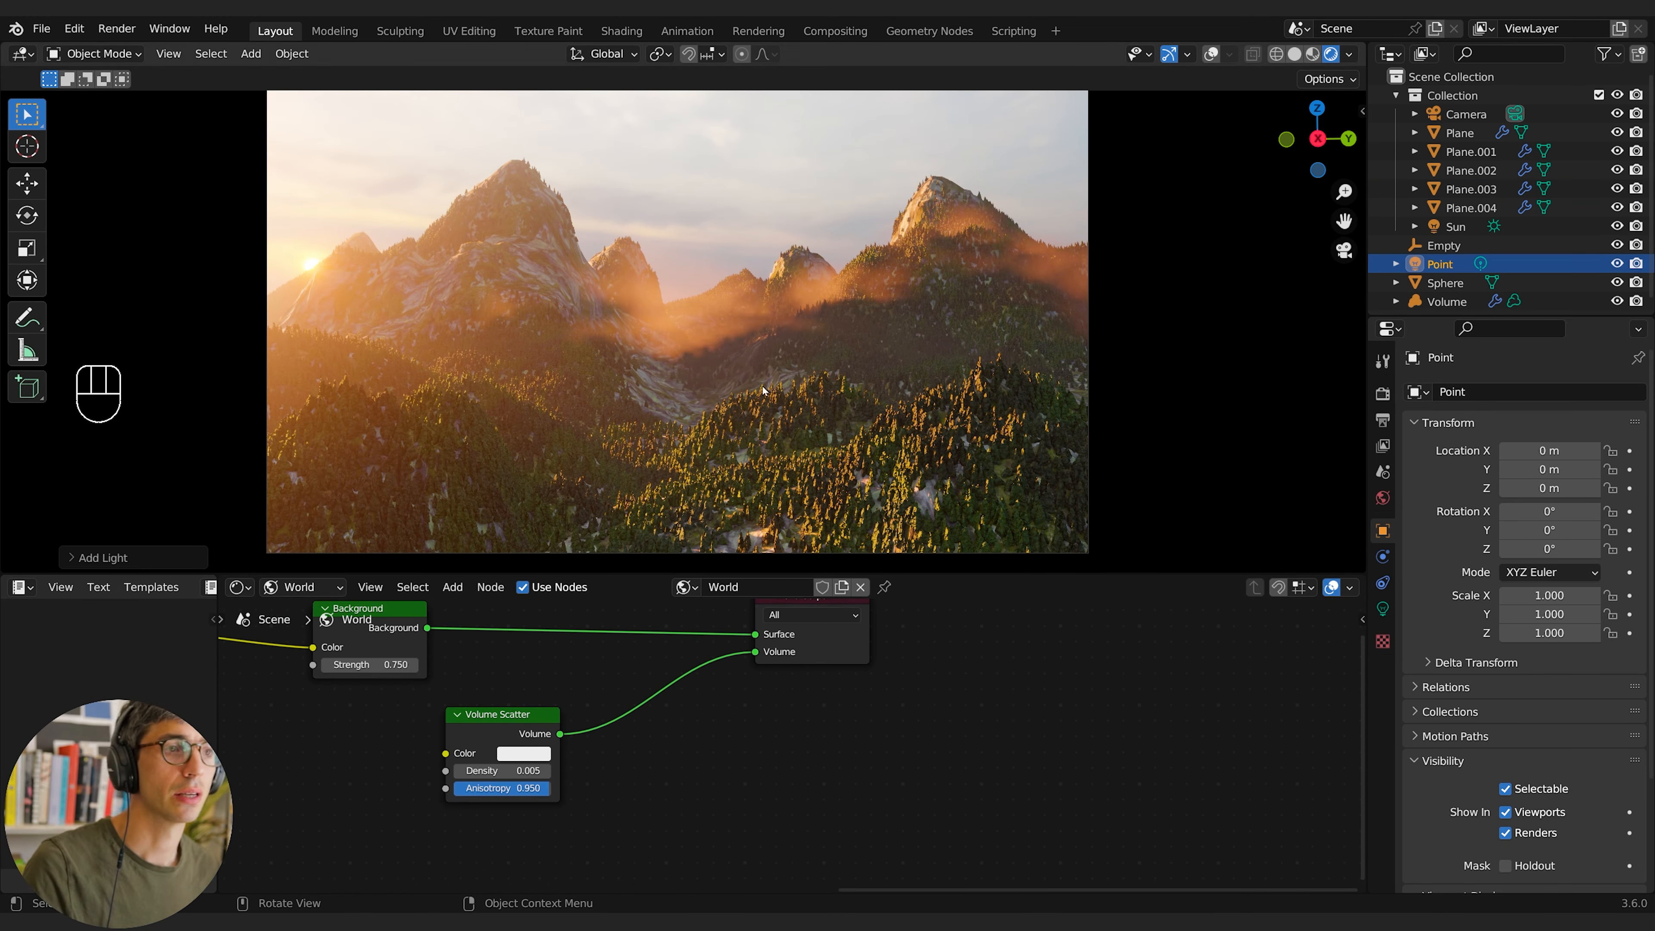
pyautogui.press('KP_0')
pyautogui.press('KP_0')
# Step: Move the Point light across the valley and adjust its position beside the right-hand mountain
pyautogui.press('g')
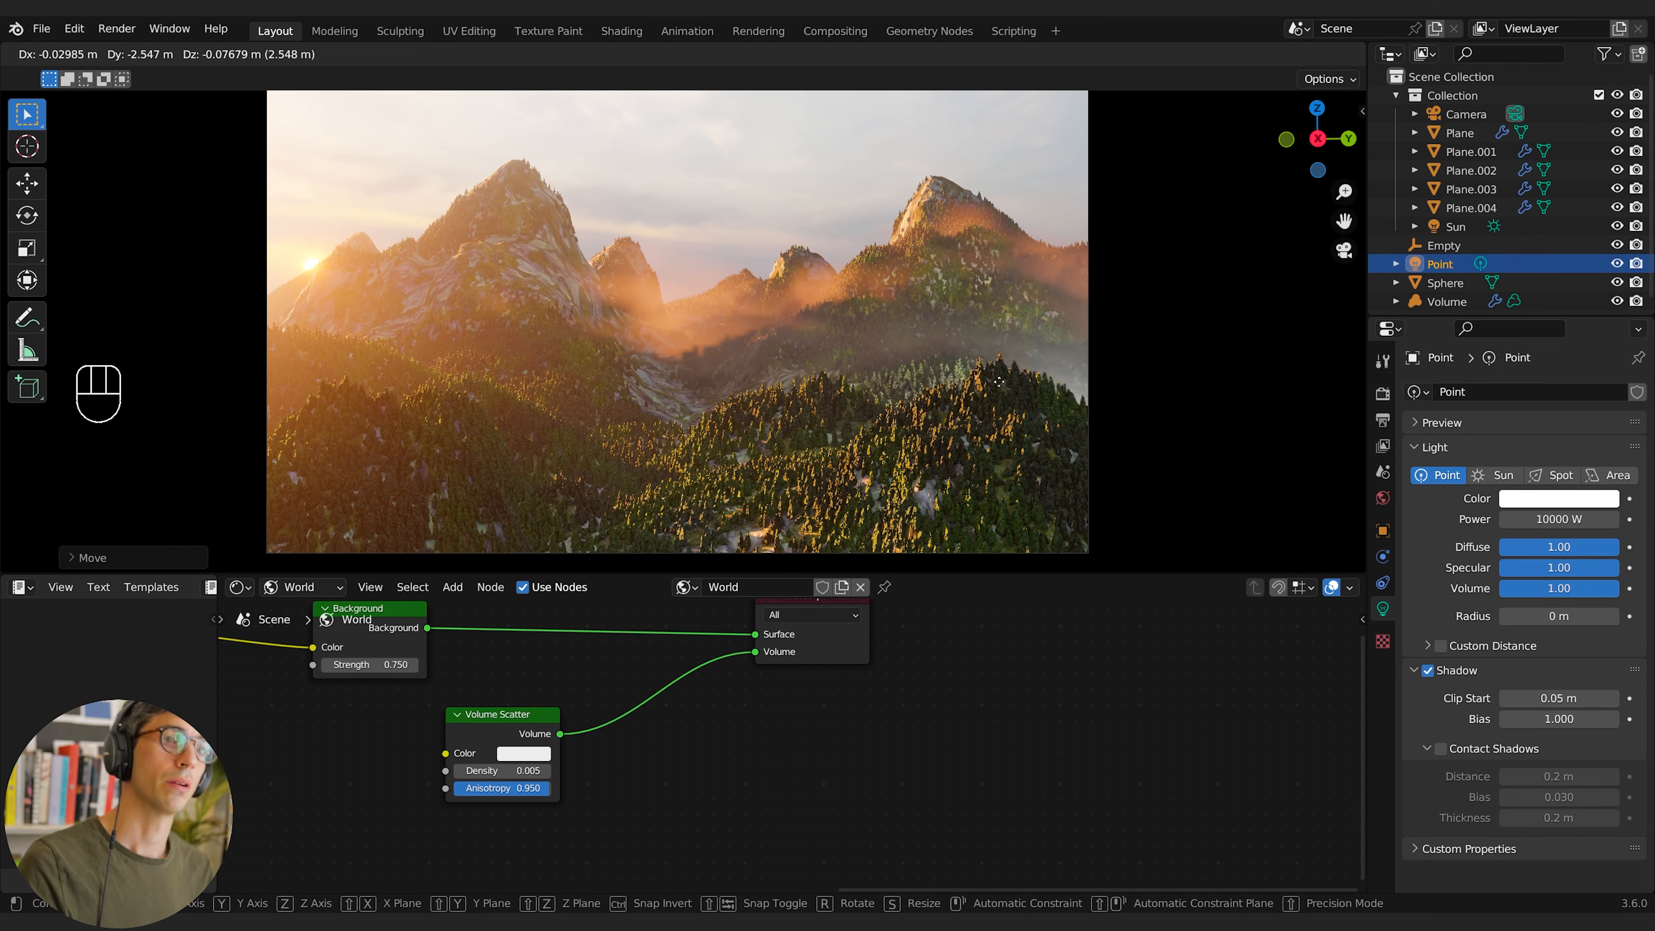
pyautogui.click(998, 381)
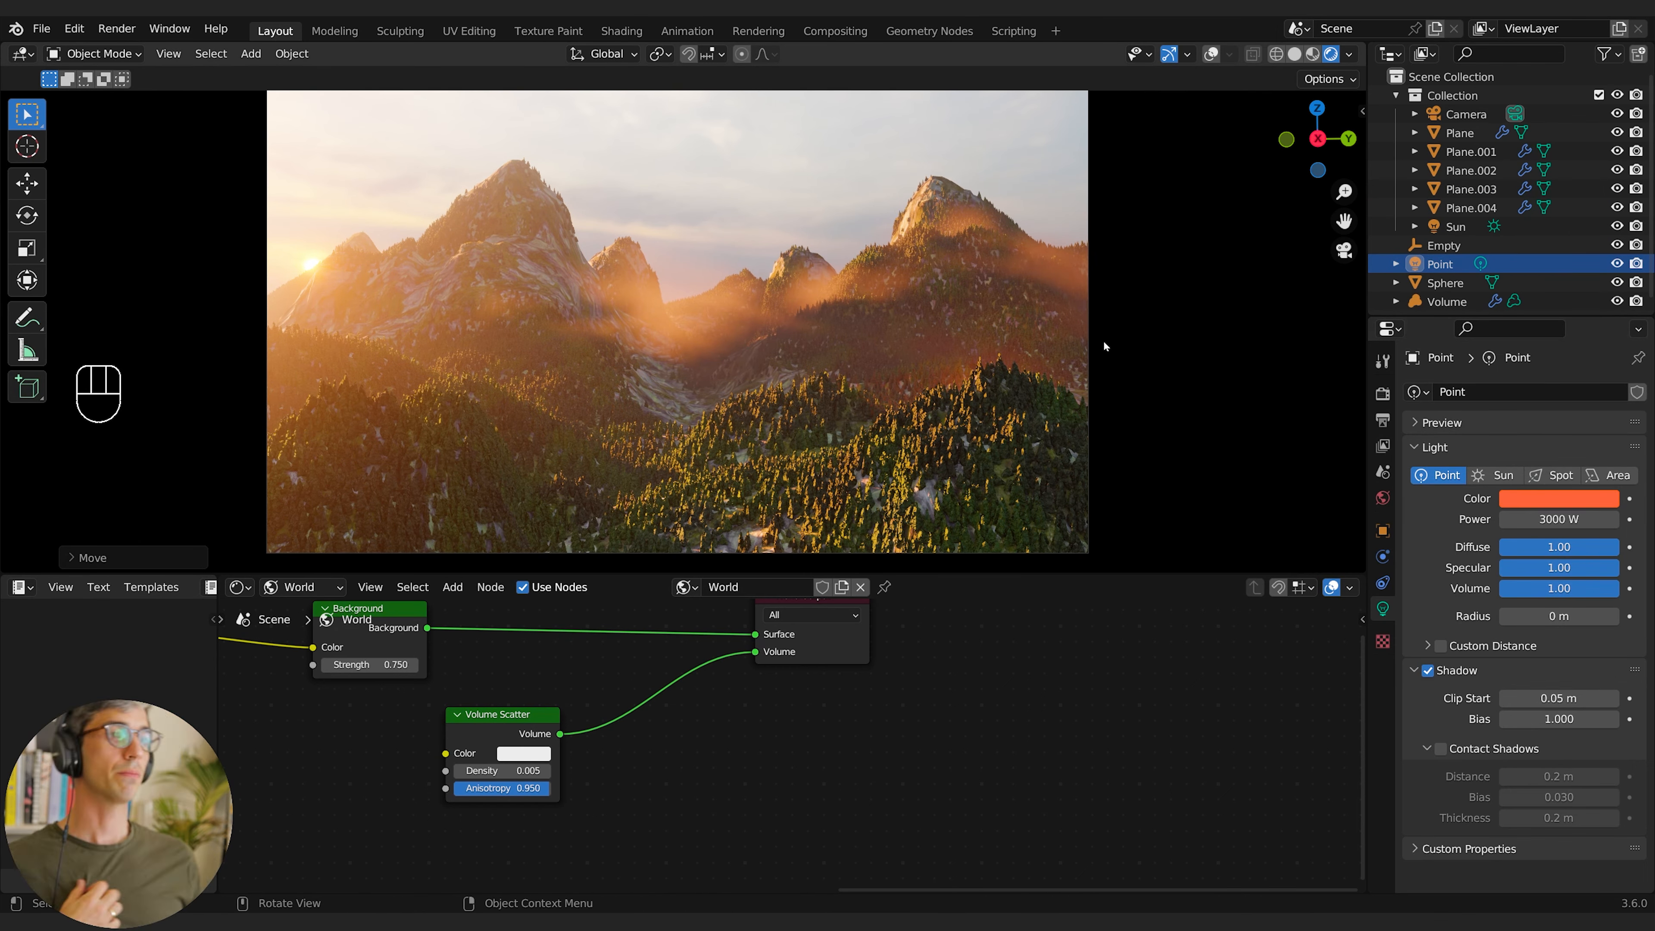
pyautogui.click(1104, 346)
pyautogui.press('g')
pyautogui.click(1072, 191)
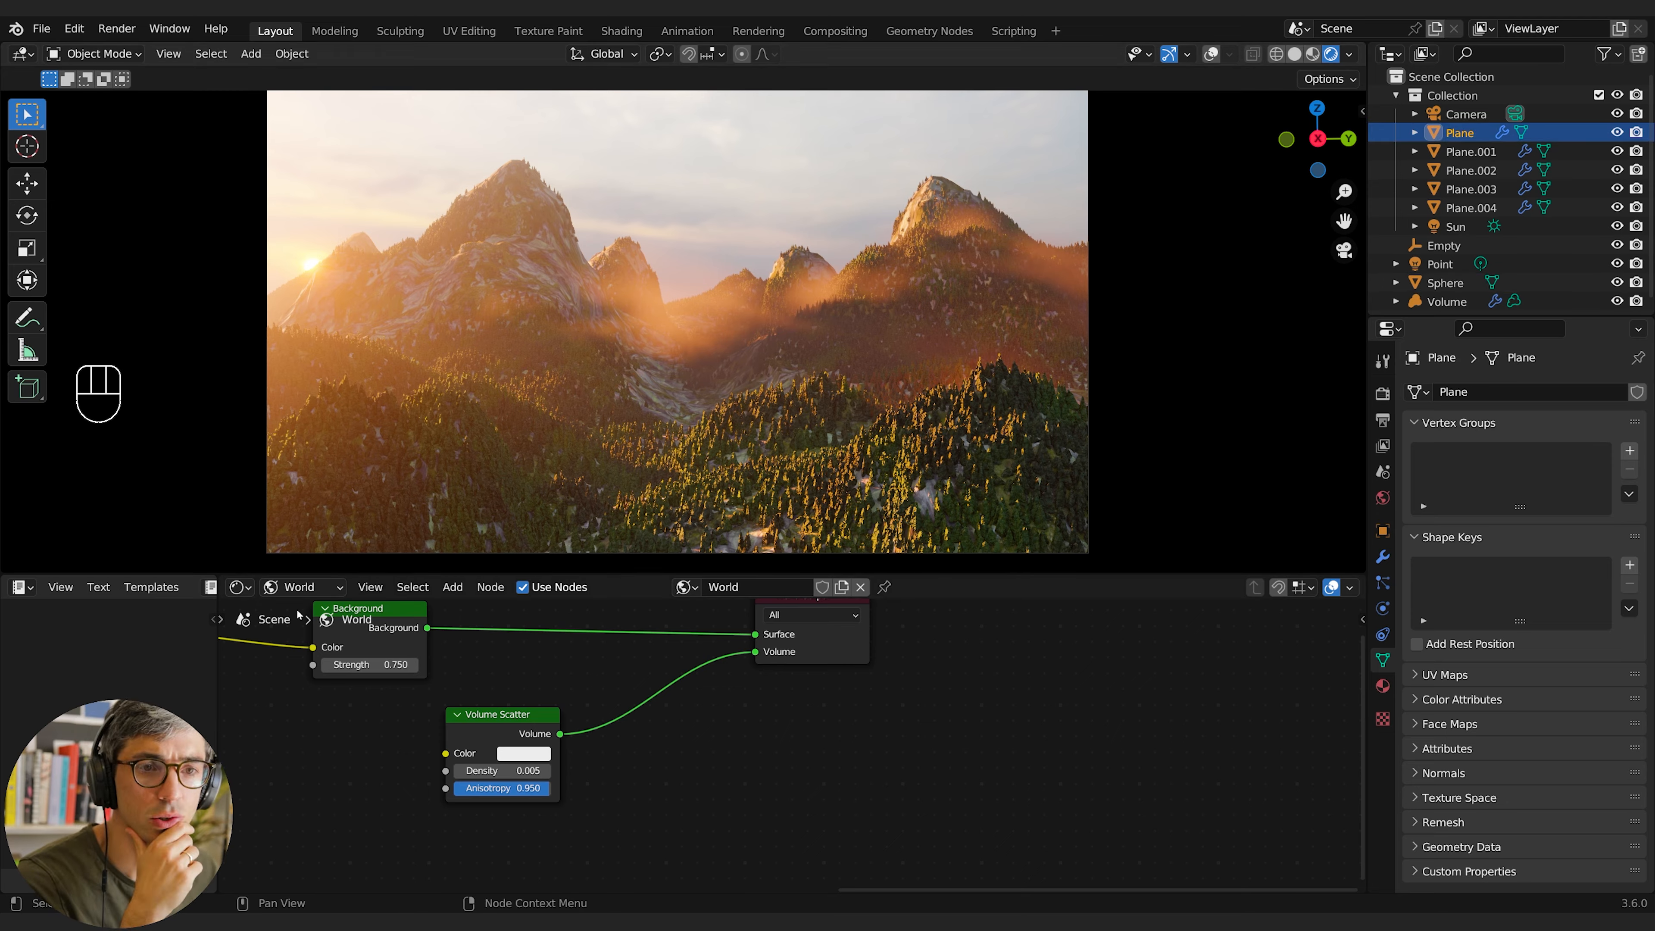
# Step: Add a mix node to the Plane's aerial_rocks_02 material to blend in a white Principled BSDF as snow
pyautogui.hotkey('shift', 'a')
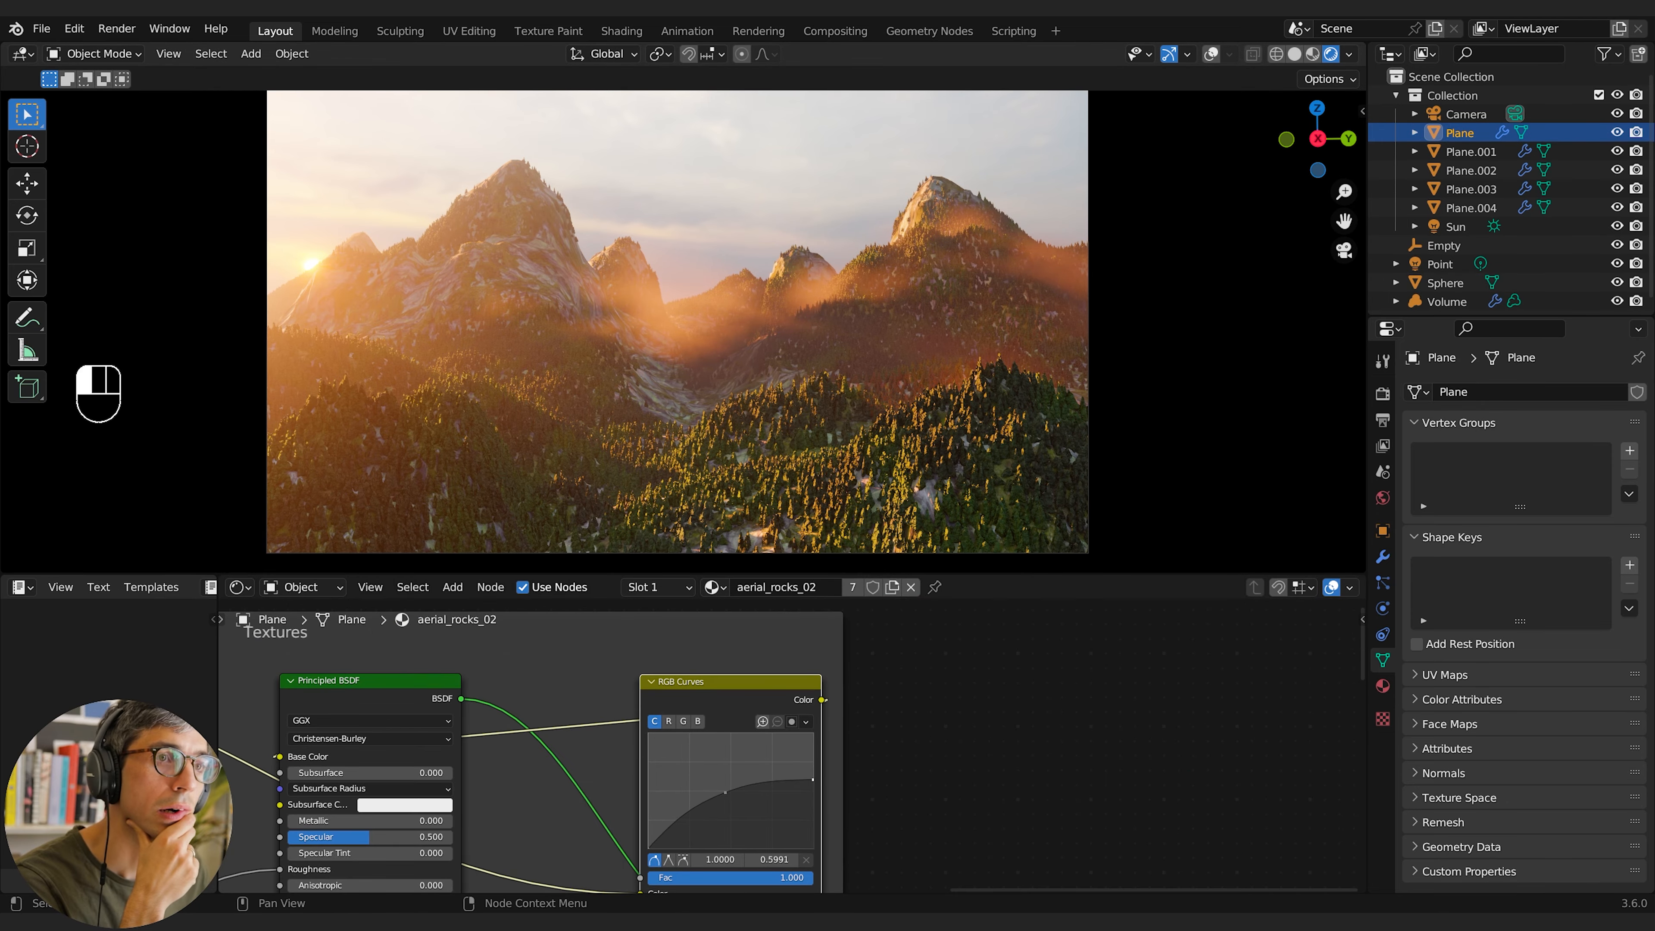
pyautogui.press('m')
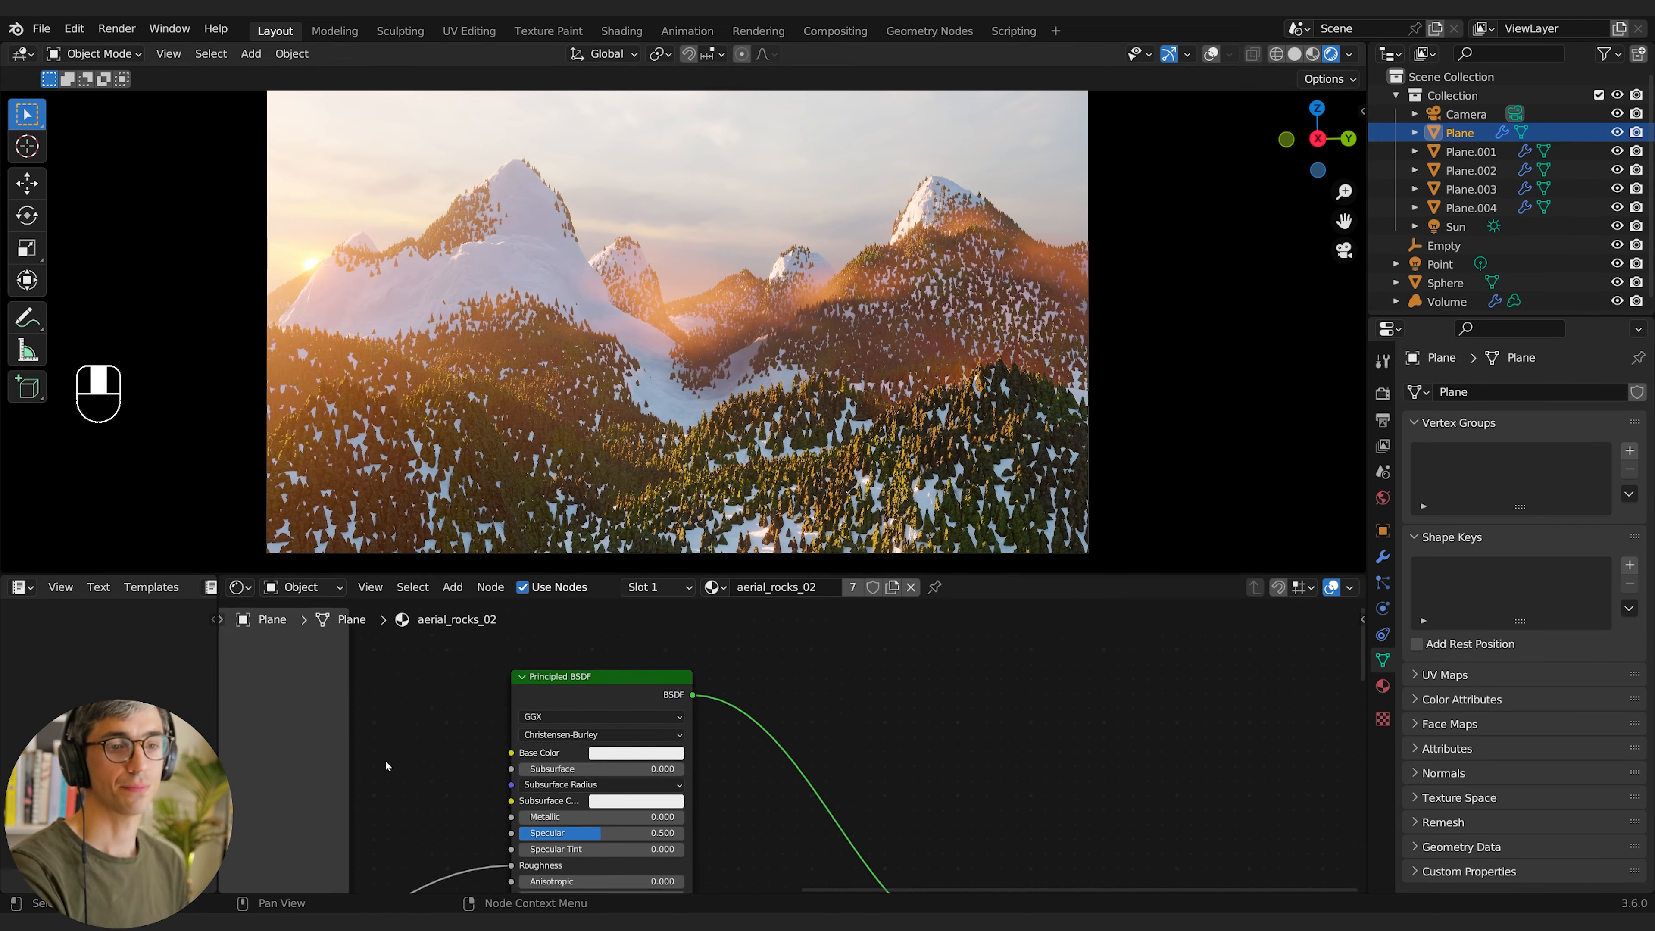